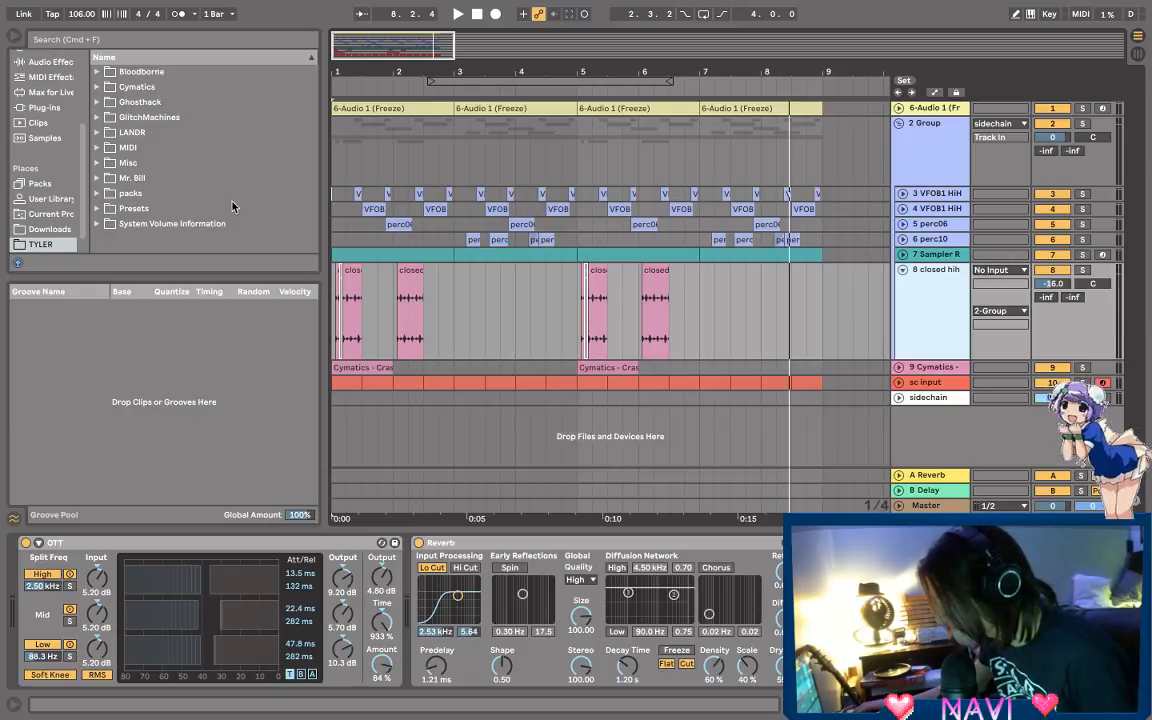
# Step: Place the insert marker at bar 1 on 2 Group and fold the group's tracks
pyautogui.click(336, 157)
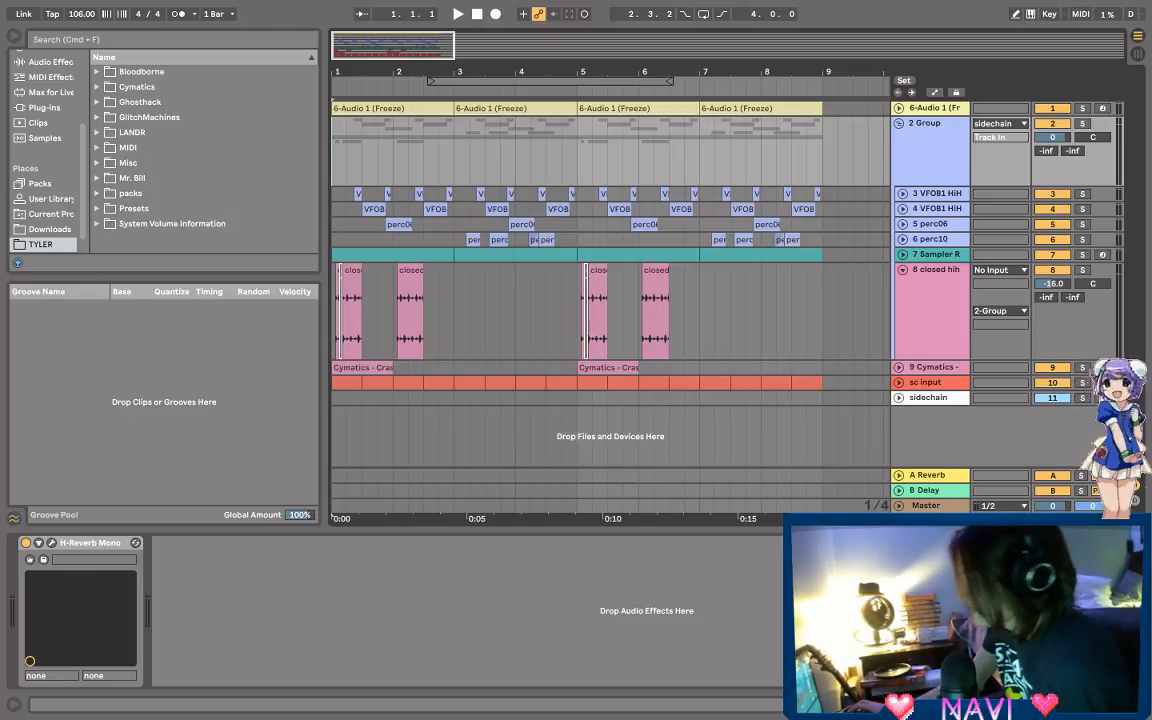
pyautogui.click(341, 124)
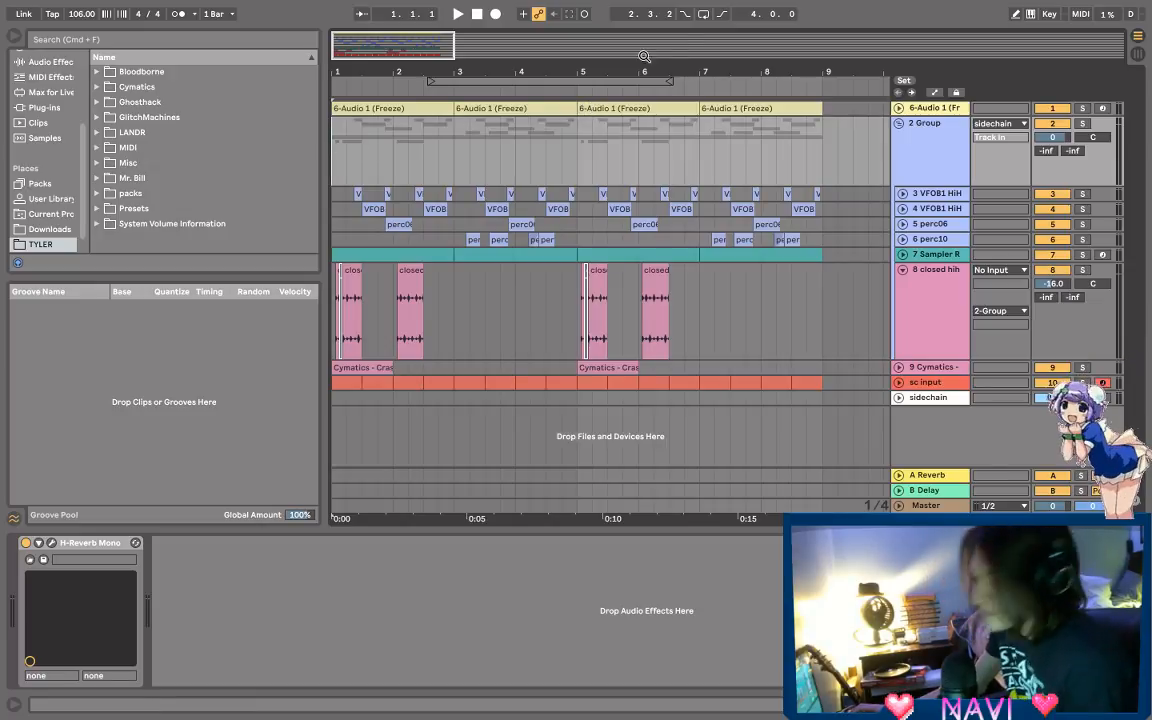
pyautogui.click(898, 124)
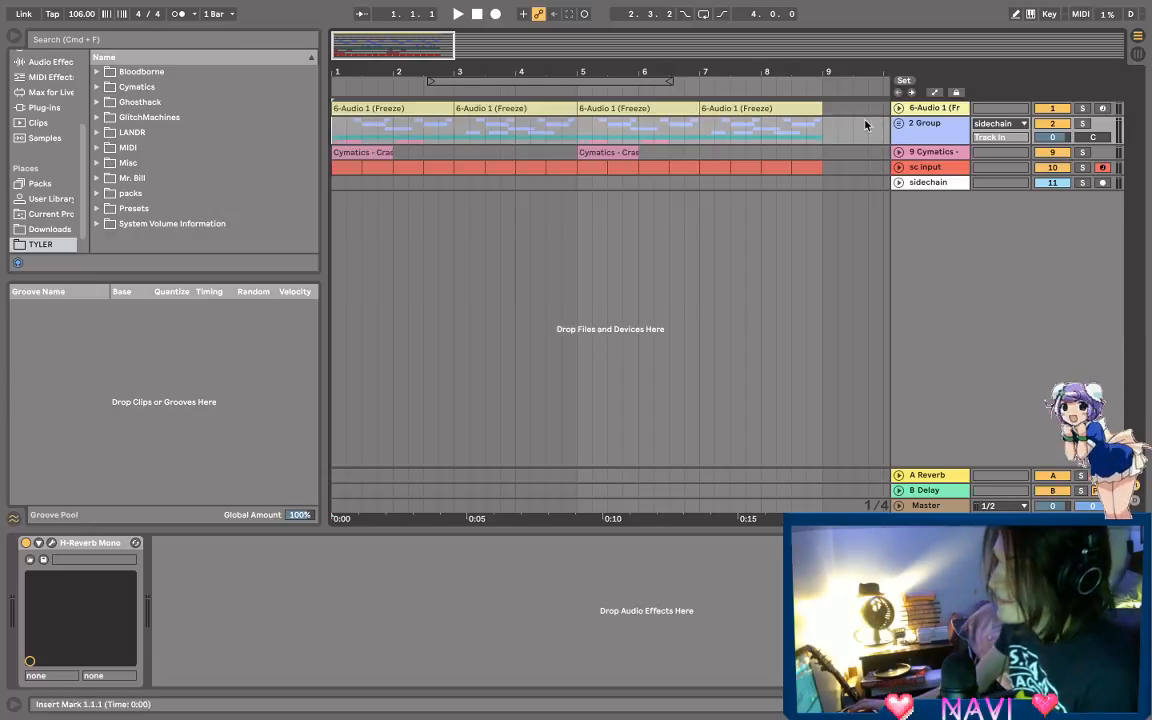
# Step: Place the insert marker at bar 1 on the sidechain track and play the arrangement from there
pyautogui.click(338, 184)
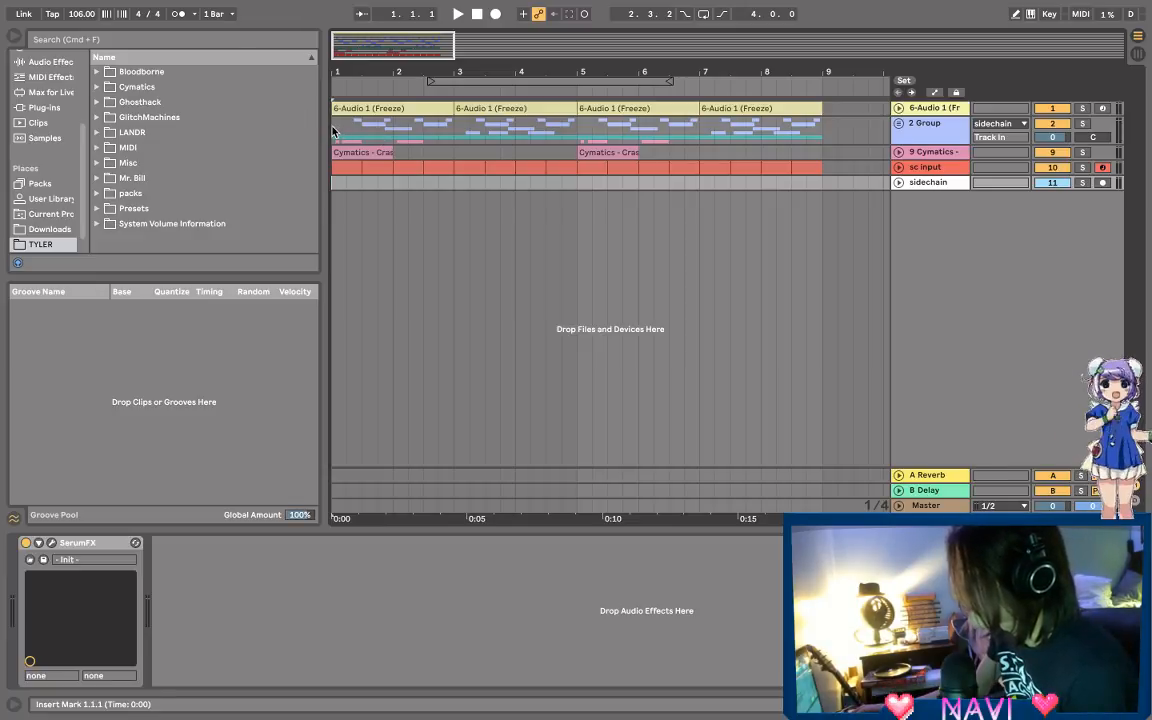
pyautogui.click(334, 131)
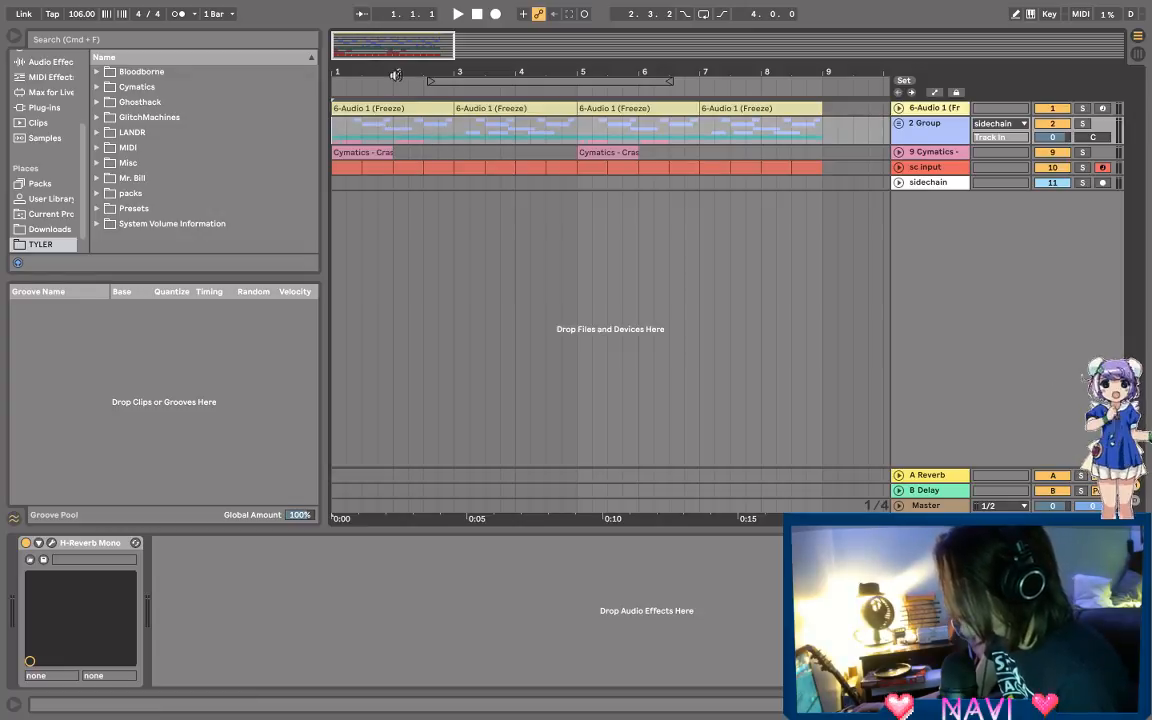
pyautogui.moveTo(396, 73); pyautogui.dragTo(398, 67)
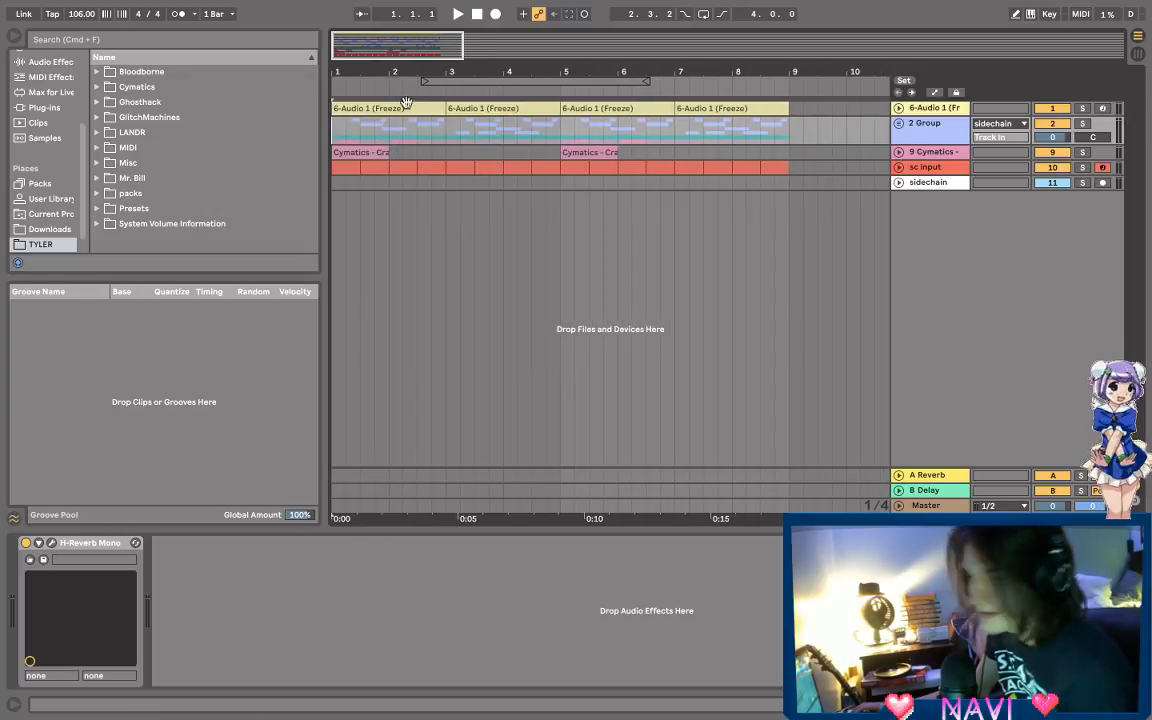
pyautogui.click(338, 185)
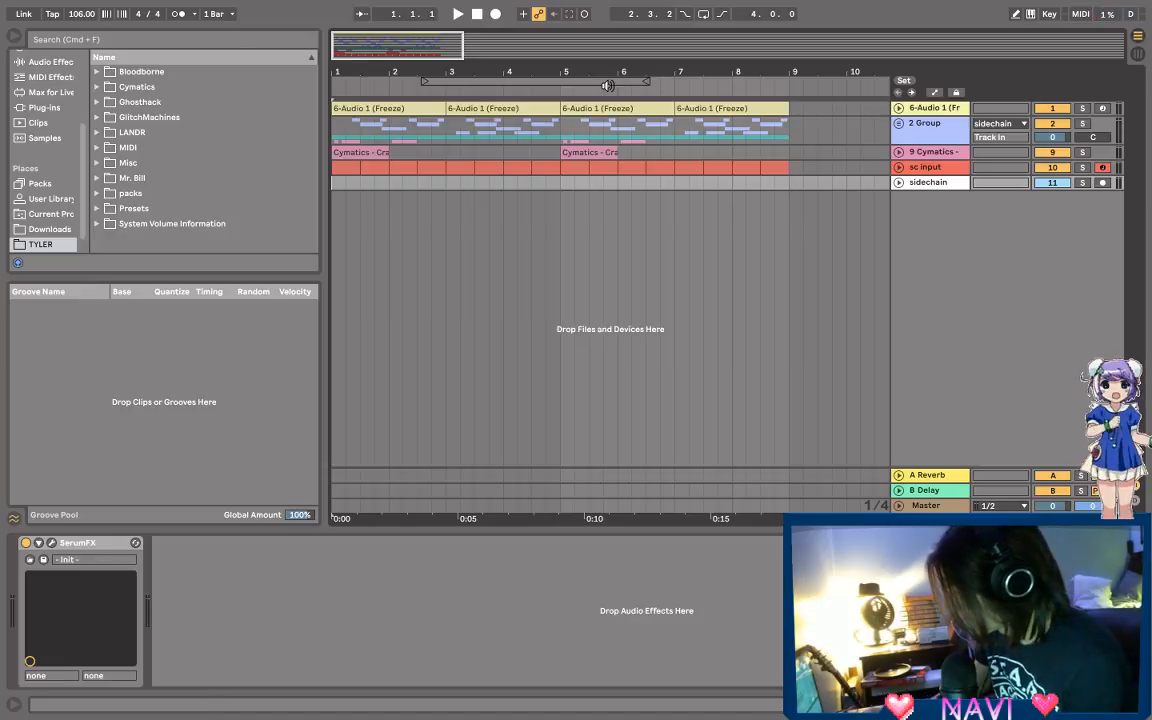
pyautogui.press('space')
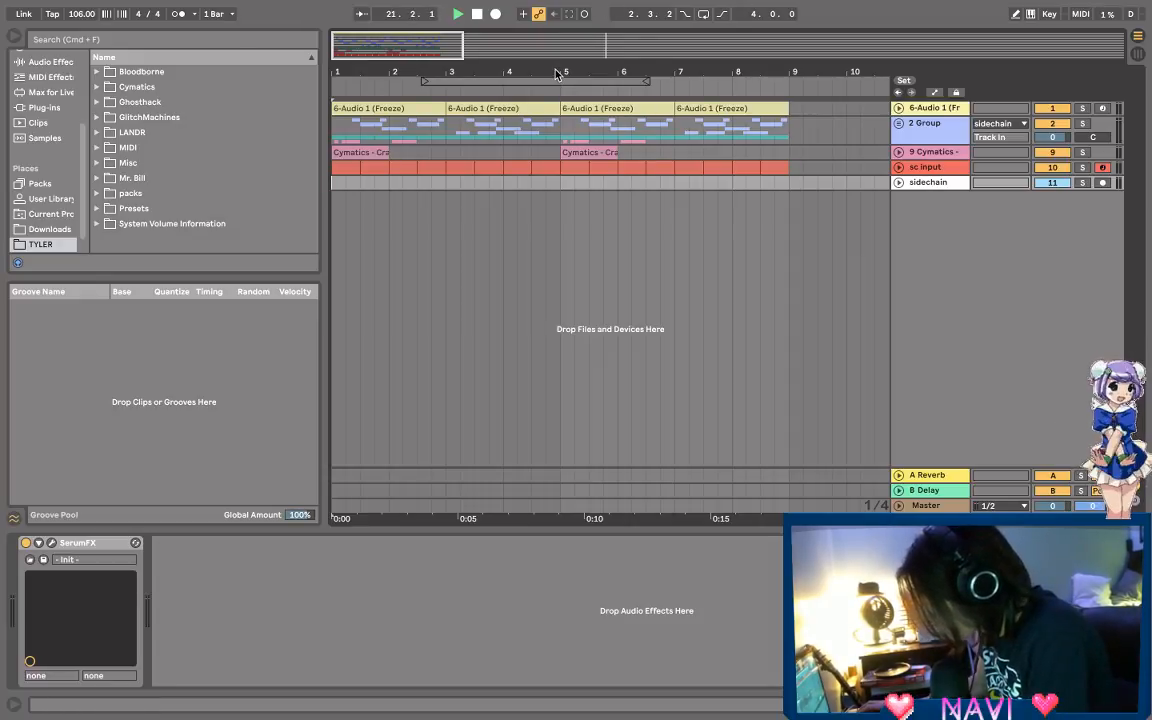
pyautogui.moveTo(560, 73); pyautogui.dragTo(512, 74)
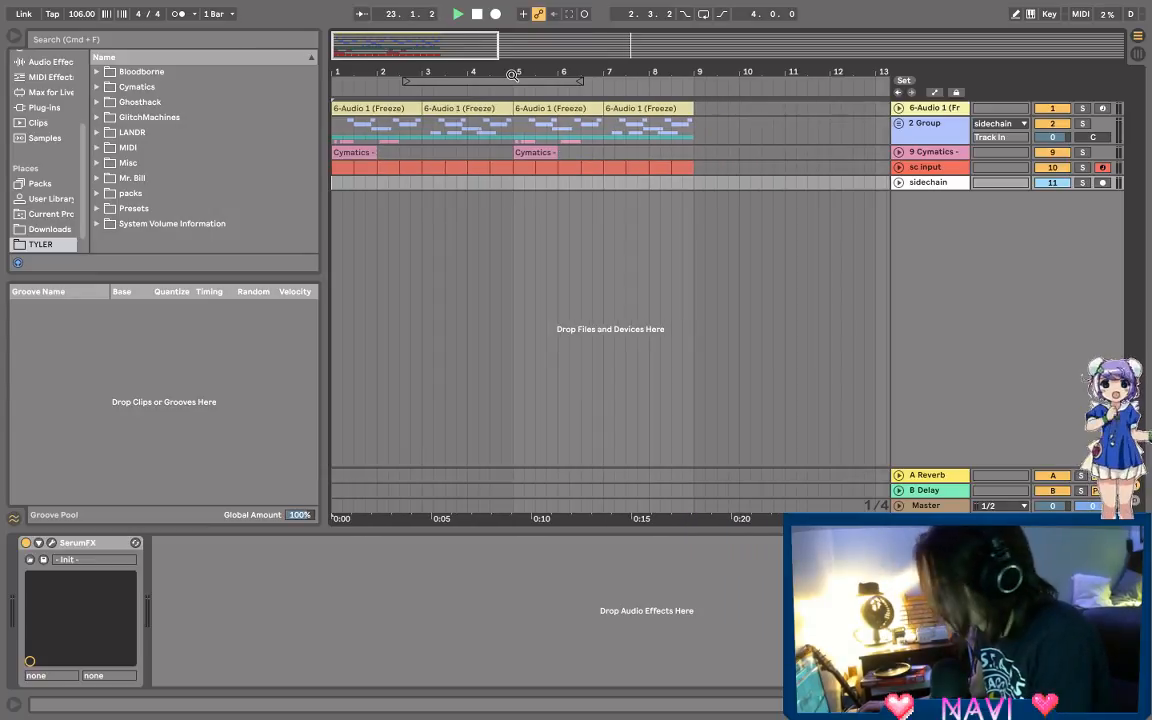
pyautogui.moveTo(510, 66); pyautogui.dragTo(477, 69)
pyautogui.click(480, 186)
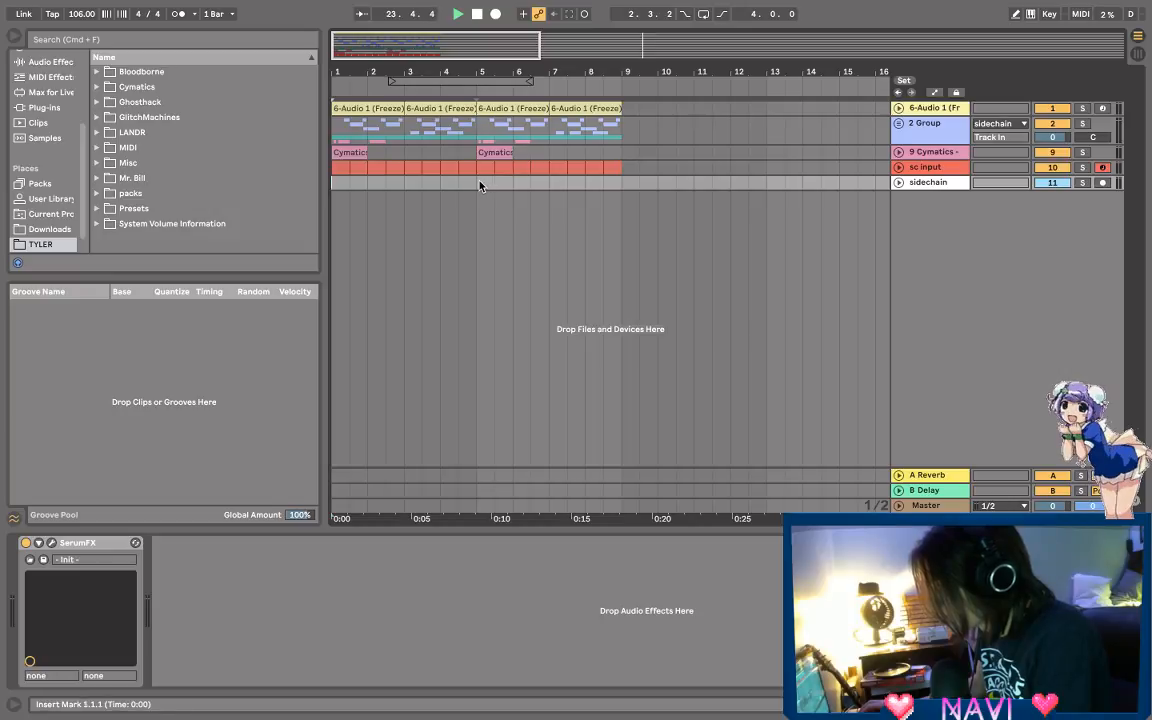
pyautogui.moveTo(480, 186); pyautogui.dragTo(613, 194)
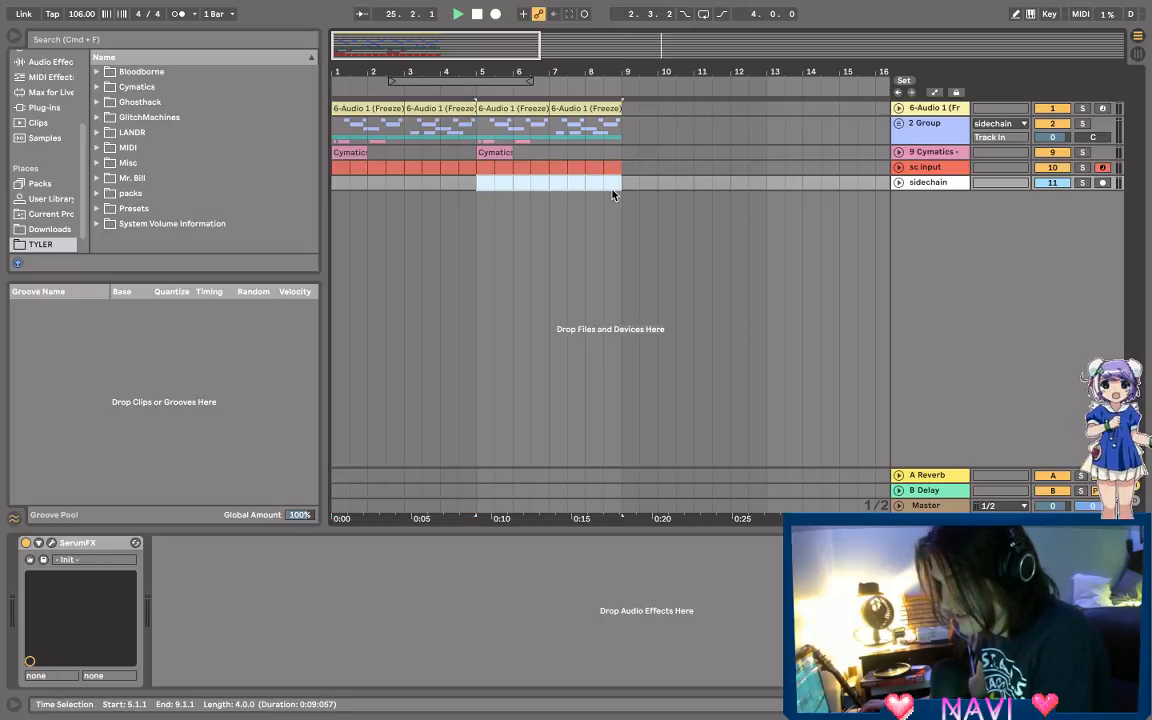
pyautogui.moveTo(613, 194); pyautogui.dragTo(510, 185)
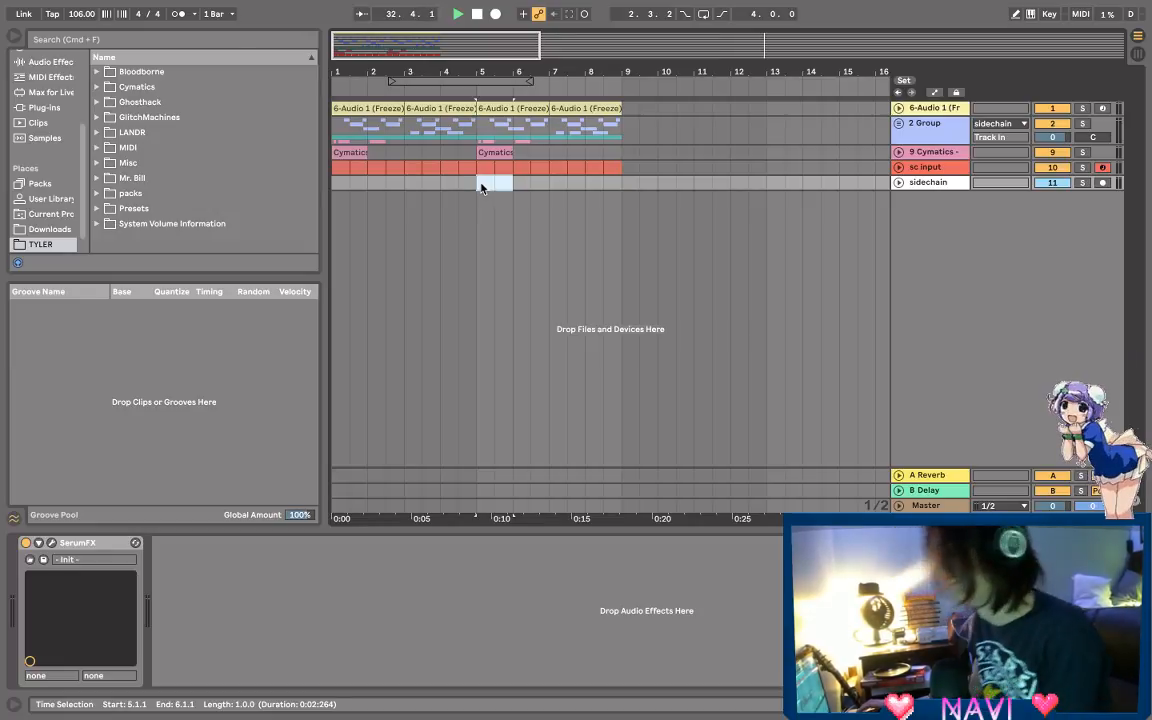
pyautogui.click(477, 183)
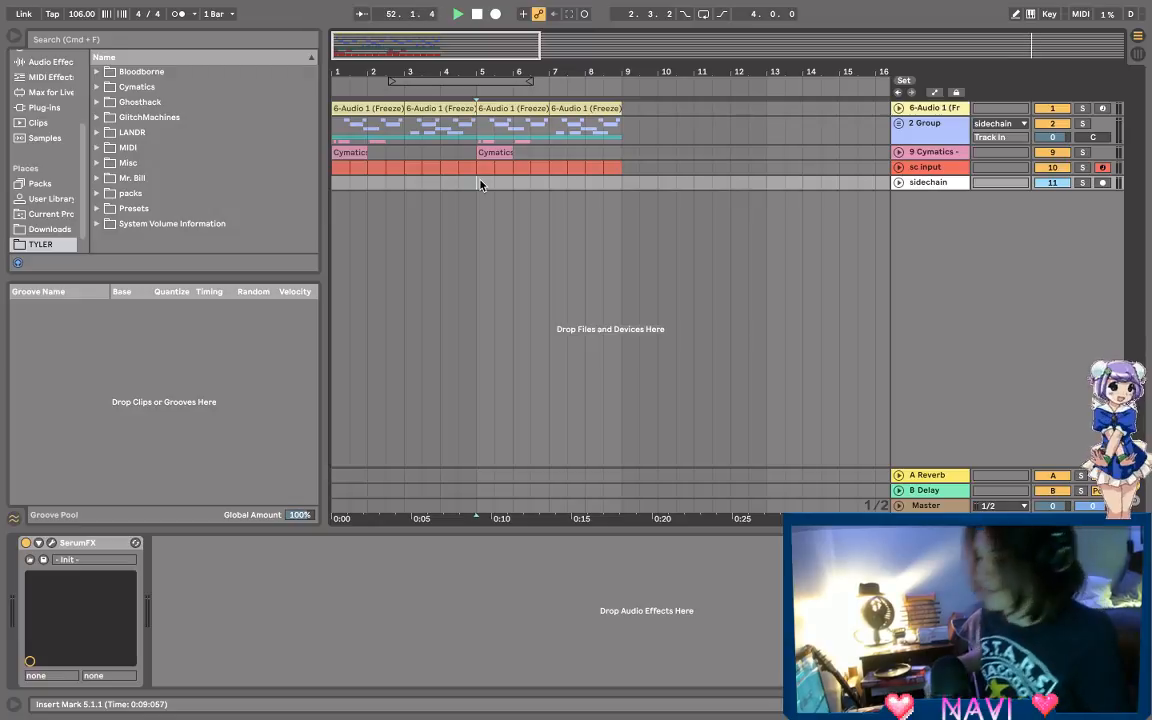
# Step: Return the insert marker to bar 1 on the sidechain track and play the arrangement's opening bars
pyautogui.click(336, 189)
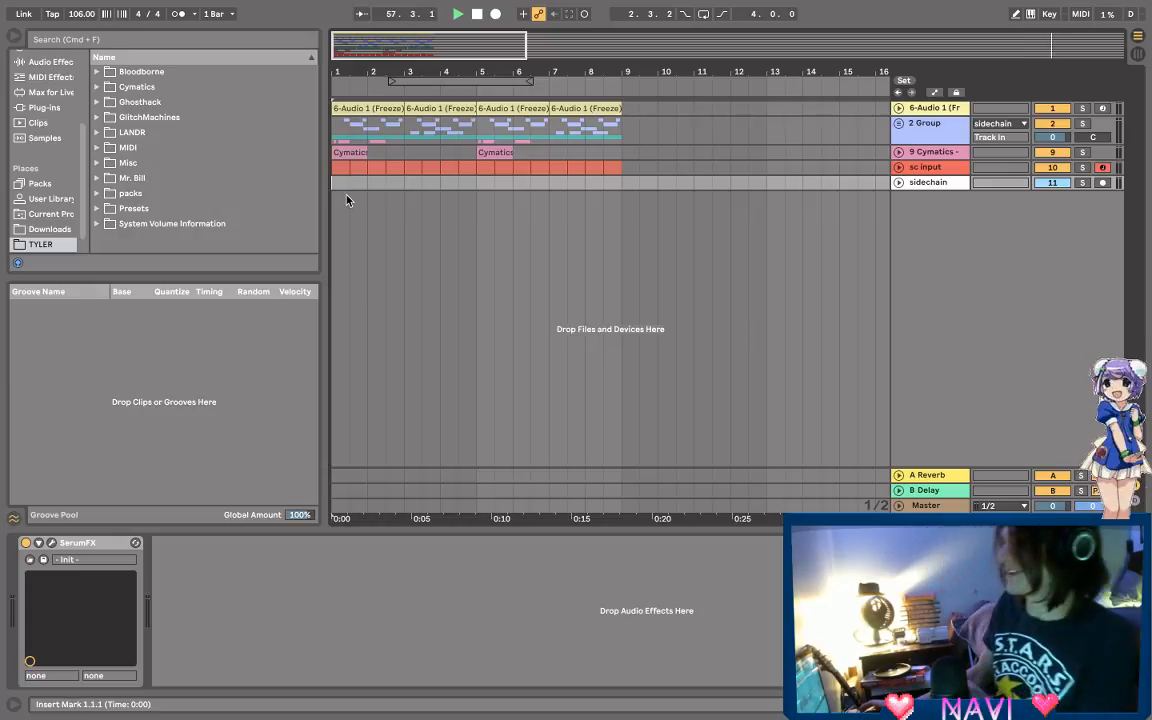
pyautogui.press('-')
pyautogui.press('+')
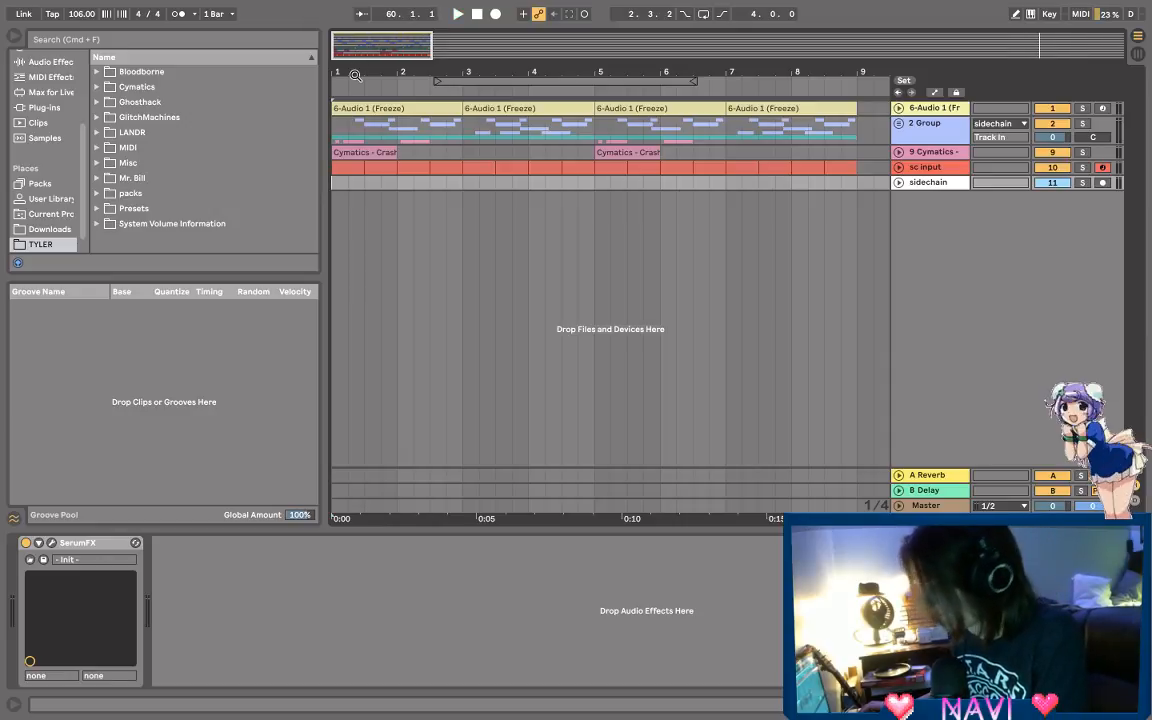
pyautogui.press('space')
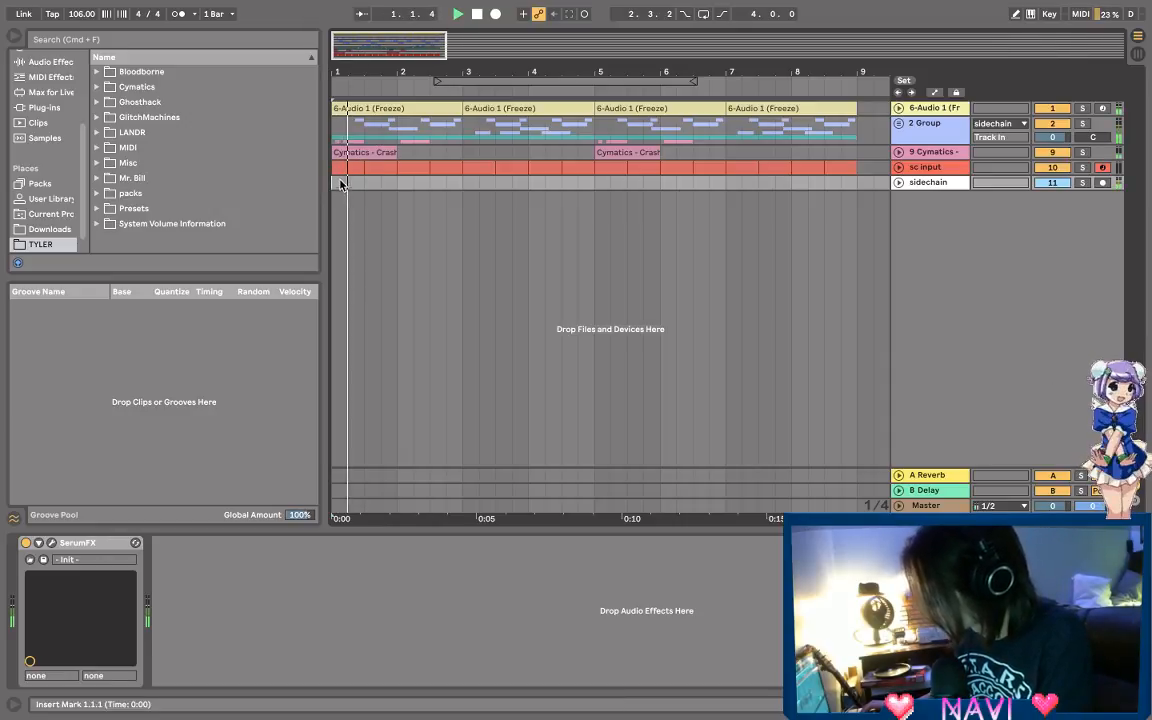
pyautogui.moveTo(360, 74); pyautogui.dragTo(361, 60)
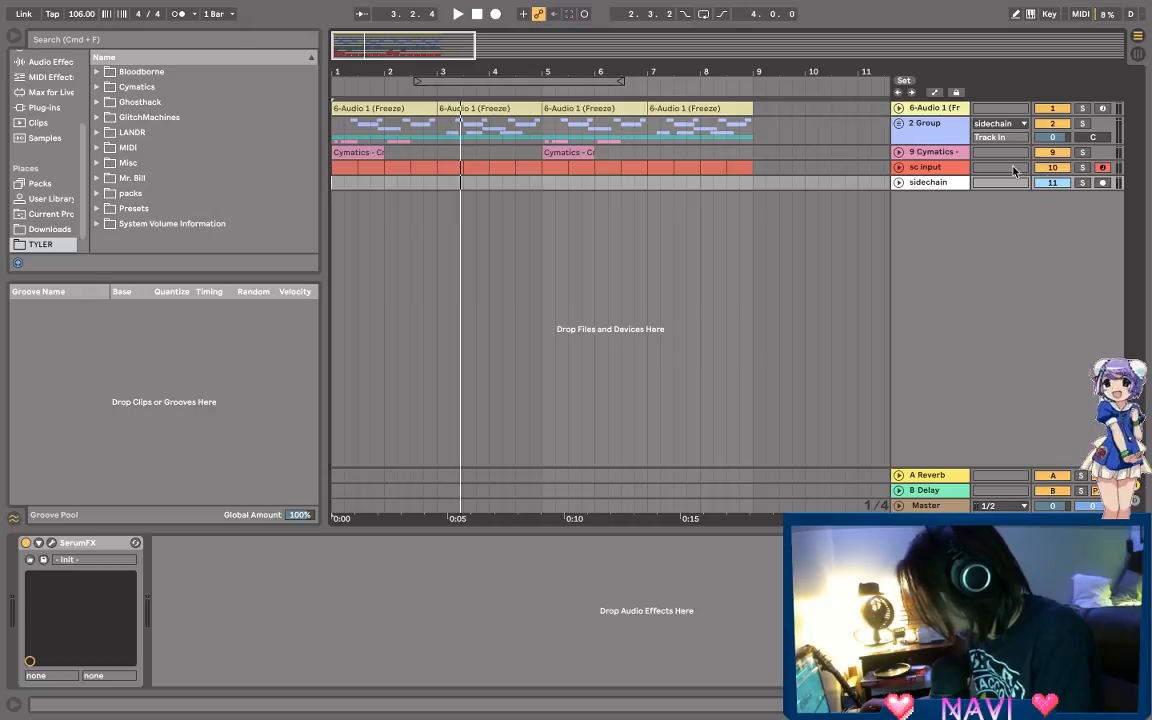
# Step: Solo the sc input track, audition it briefly from bar 1, and remove the solo
pyautogui.click(1082, 168)
pyautogui.press('space')
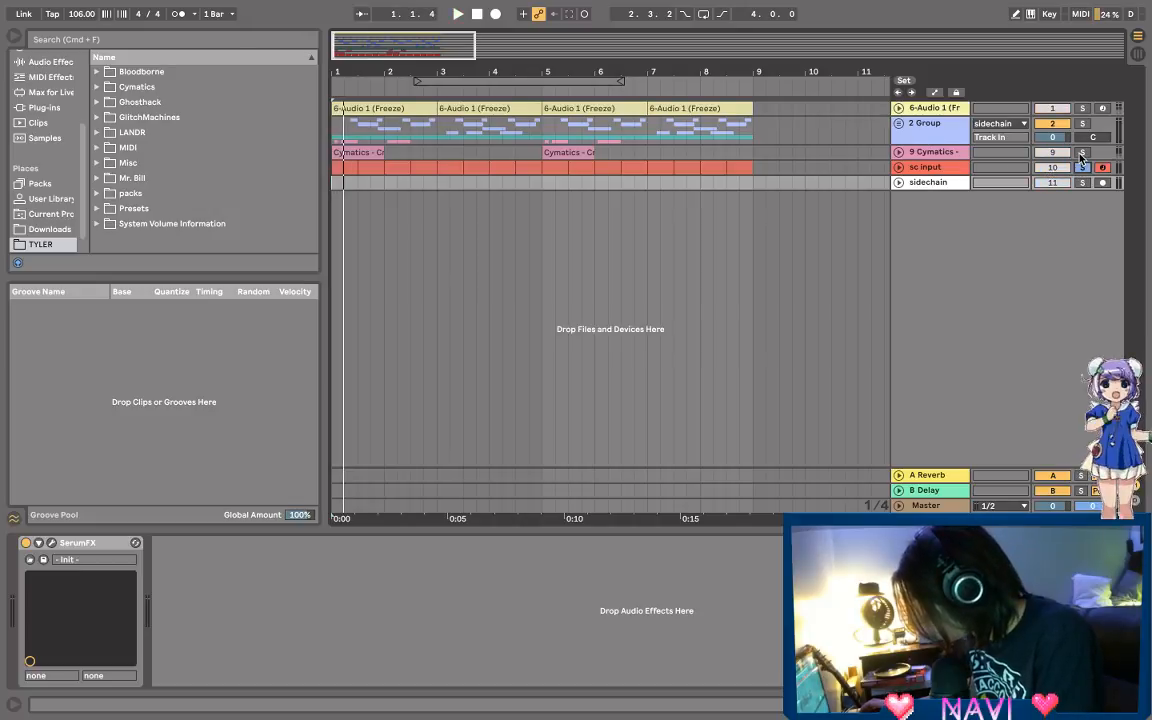
pyautogui.click(1082, 167)
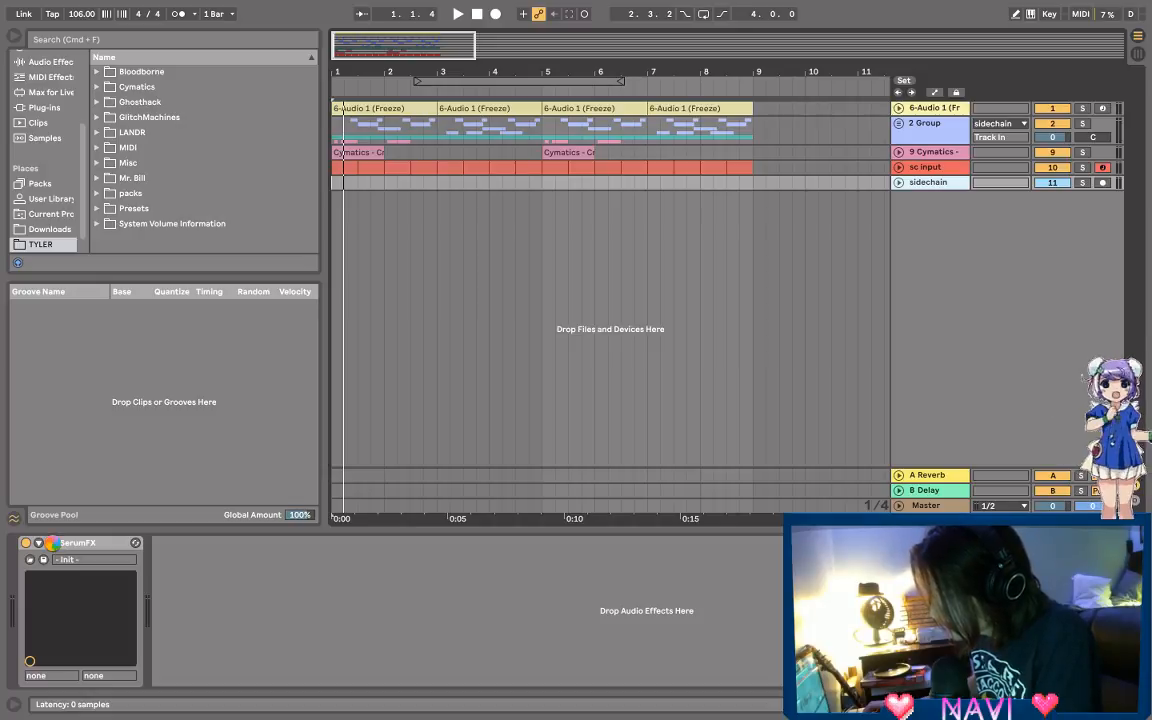
# Step: Show the sidechain track's SerumFX plug-in window and move it so the group's clips above stay visible
pyautogui.press('super+alt+p')
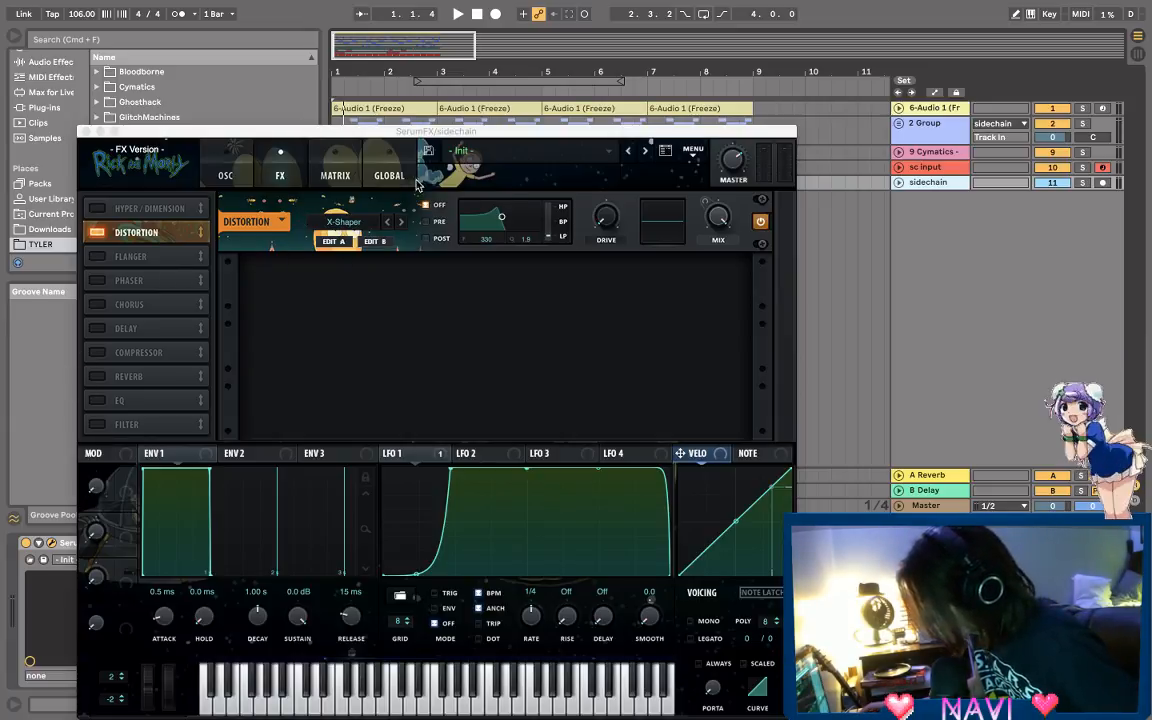
pyautogui.click(128, 150)
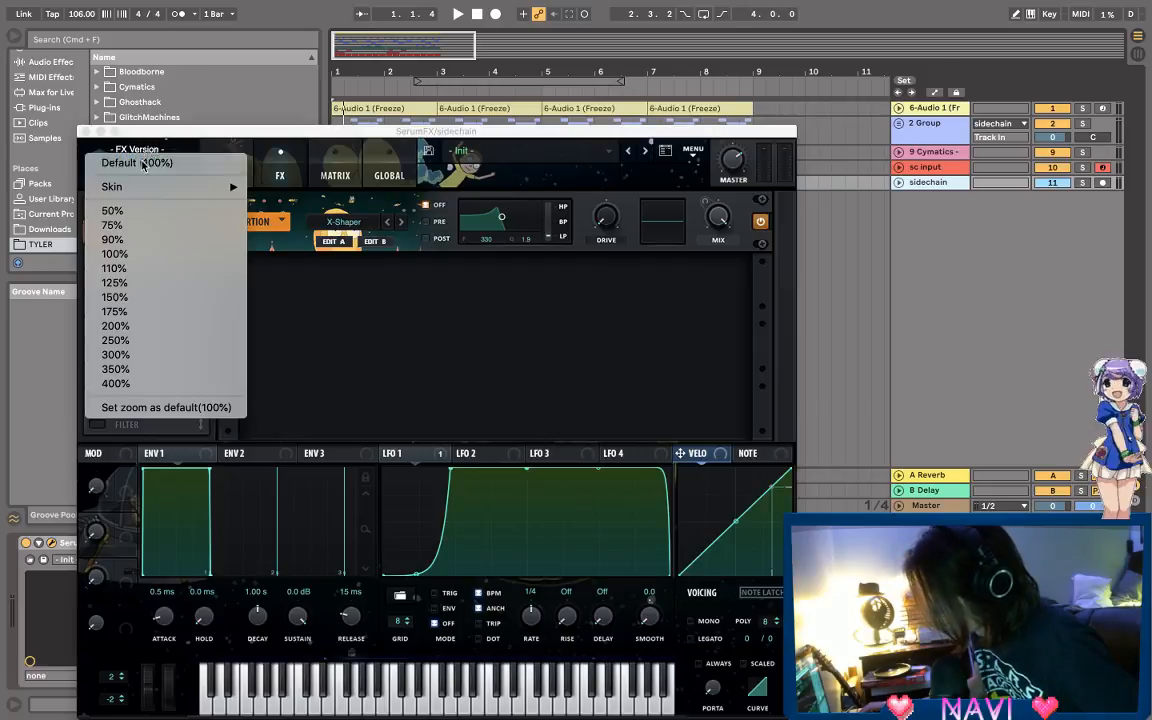
pyautogui.click(270, 228)
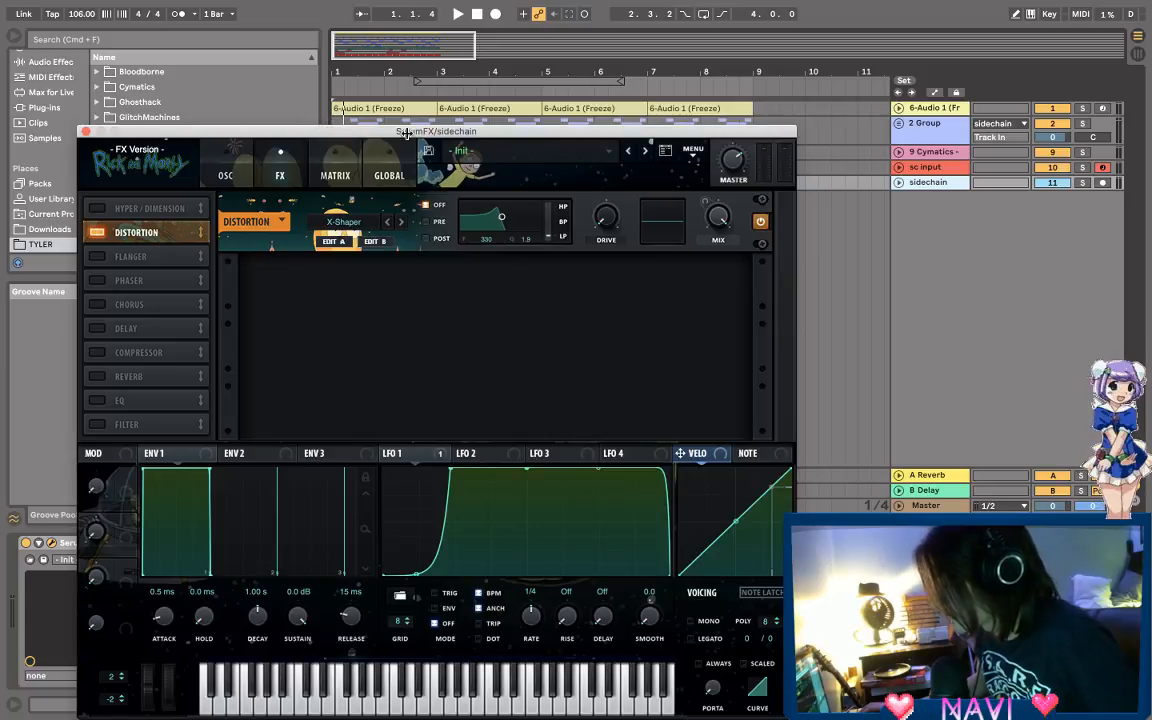
pyautogui.moveTo(330, 133); pyautogui.dragTo(548, 404)
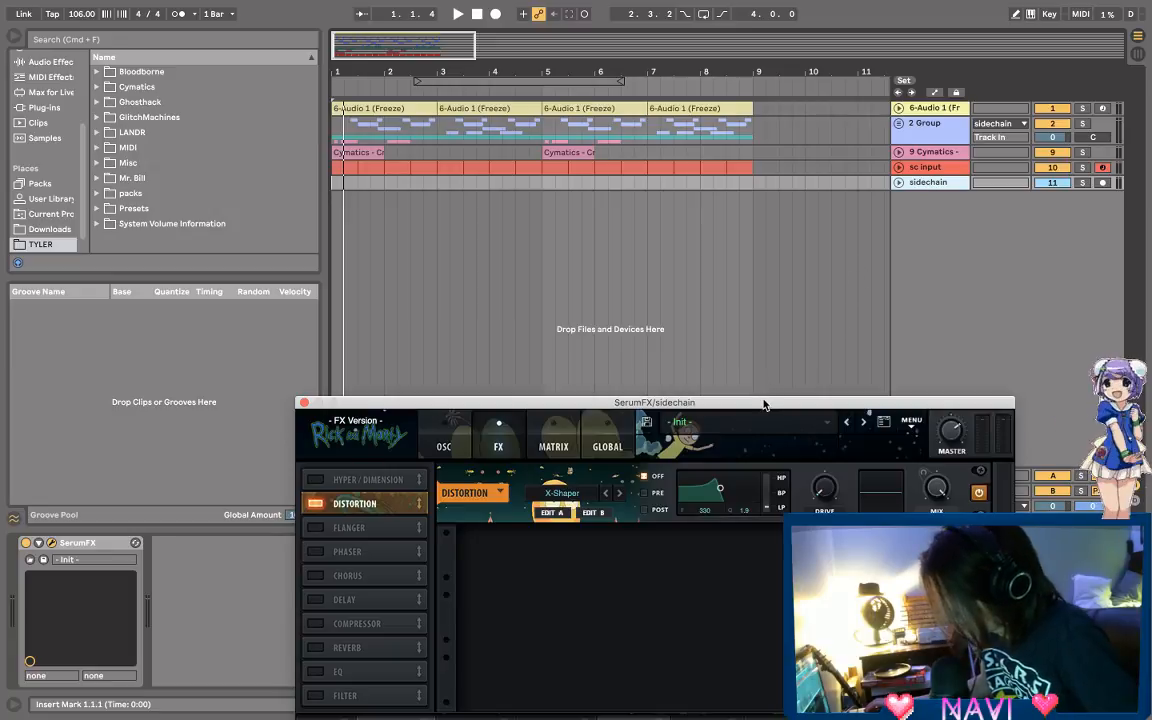
pyautogui.moveTo(766, 402); pyautogui.dragTo(780, 176)
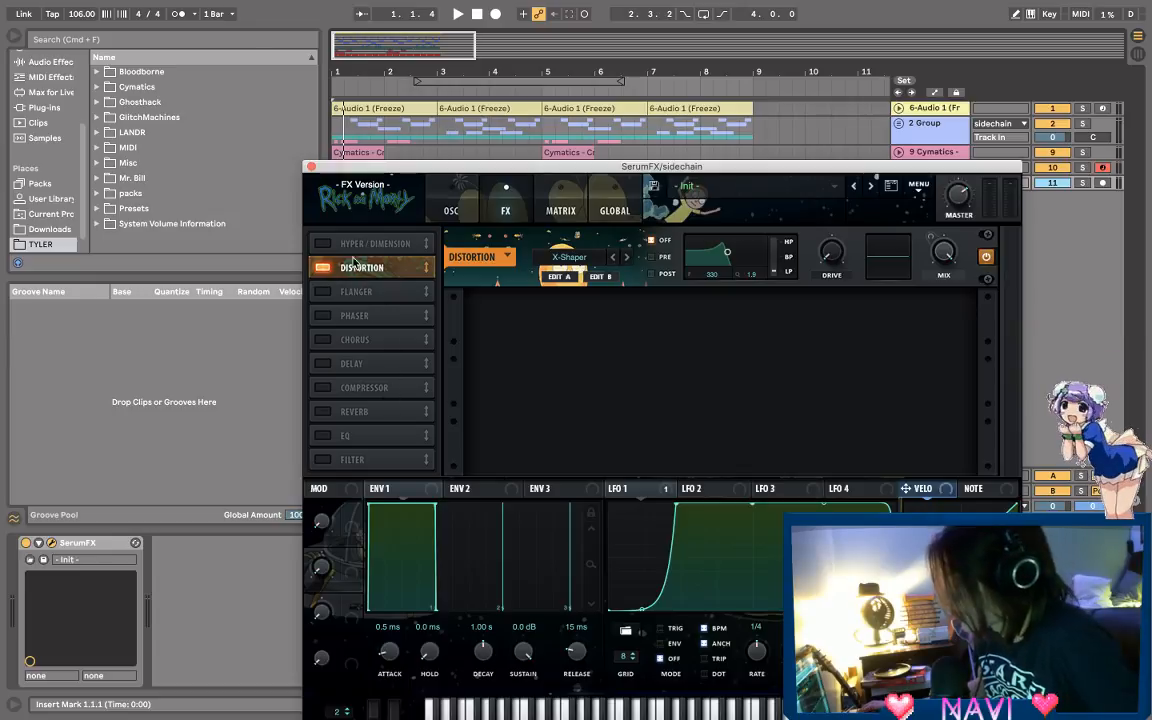
# Step: Choose X-Shaper as the SerumFX distortion mode and inspect its Shaper A curve
pyautogui.click(586, 257)
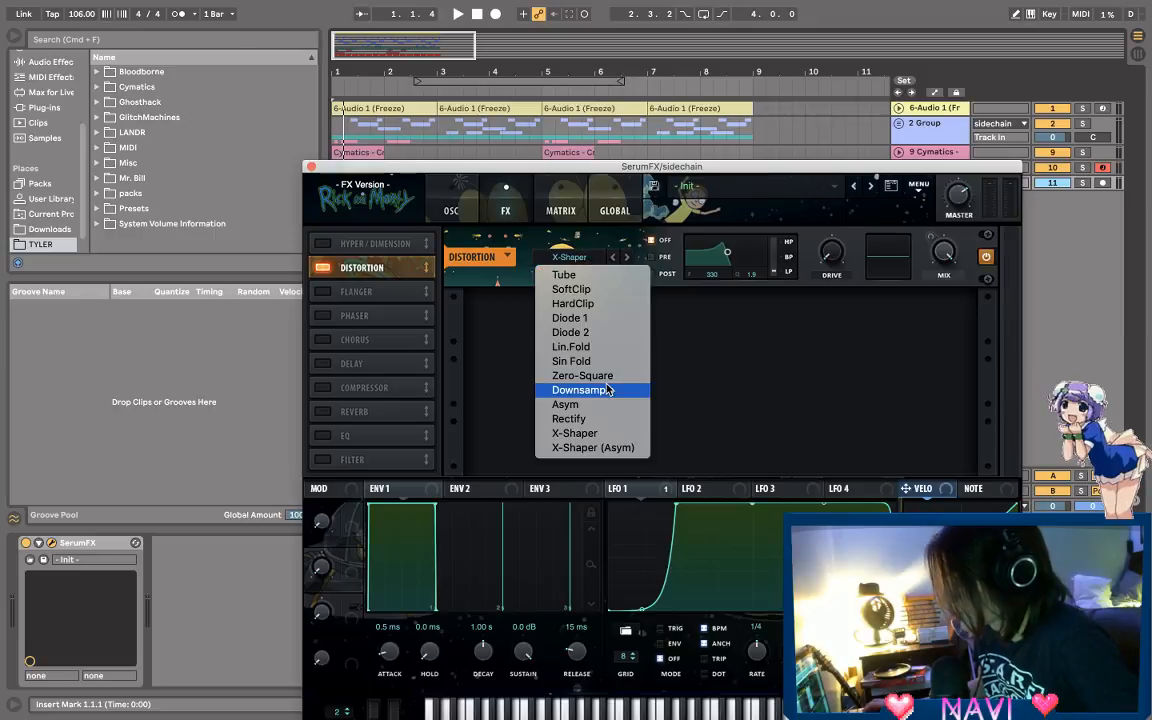
pyautogui.click(590, 433)
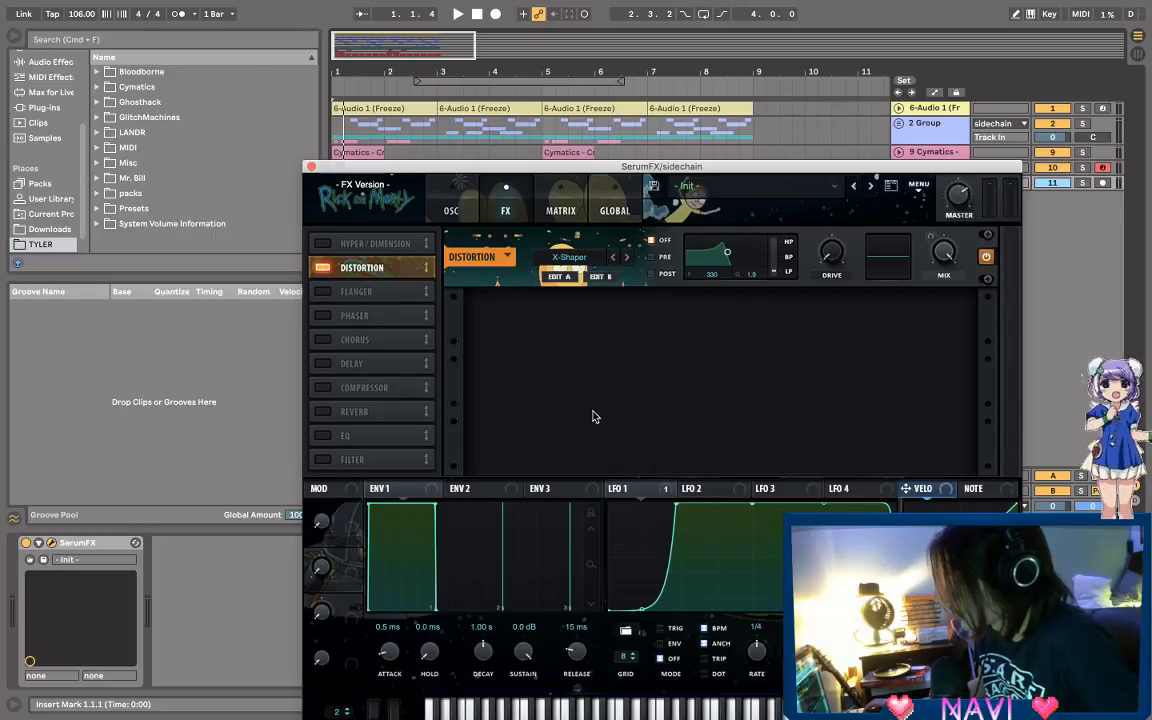
pyautogui.click(560, 277)
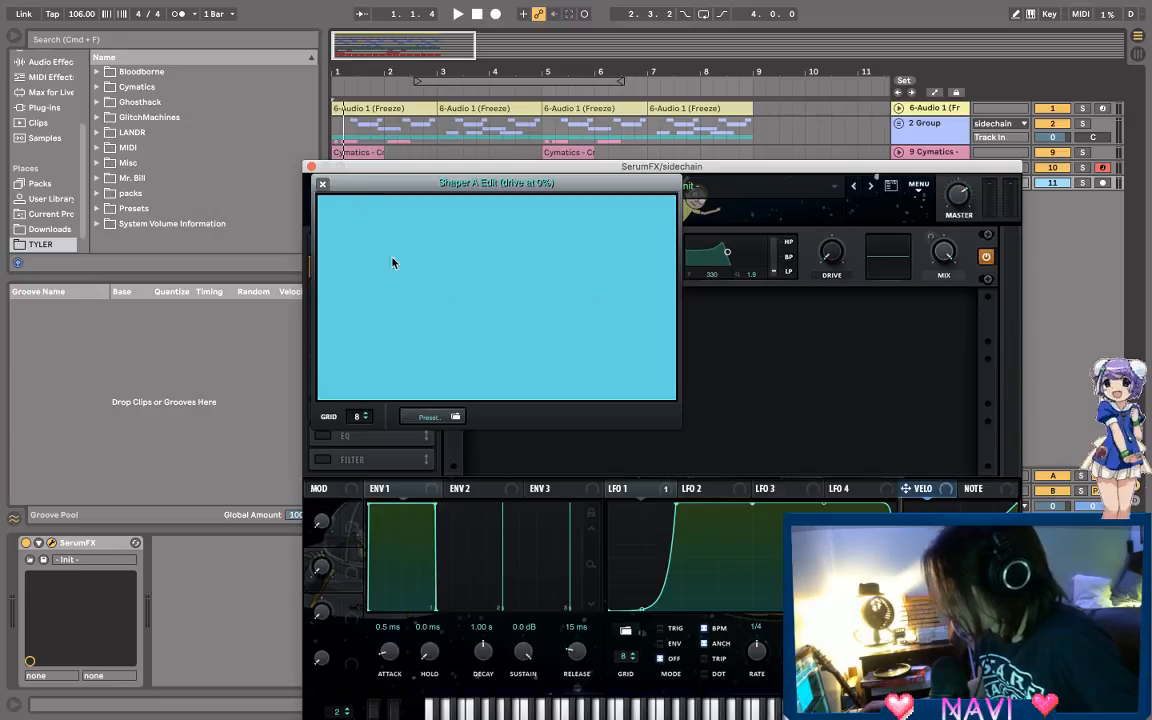
pyautogui.click(322, 183)
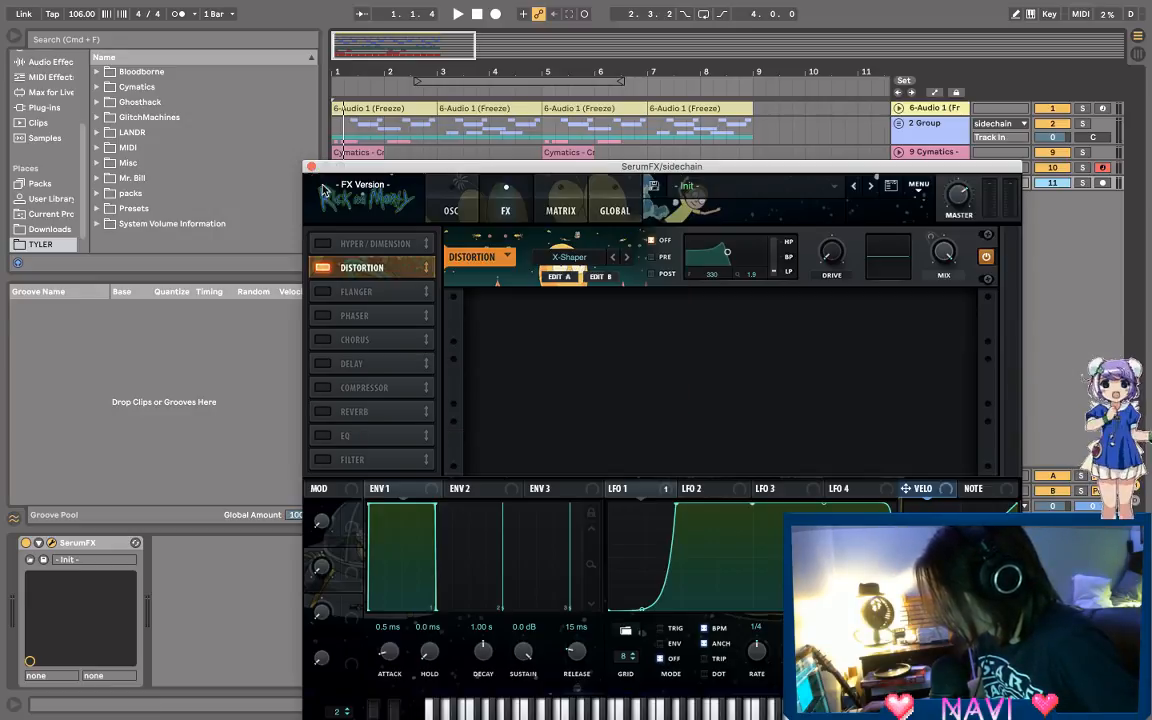
# Step: Play from bar 1 and solo the sidechain track to audition it with SerumFX, stopping playback at the end
pyautogui.press('space')
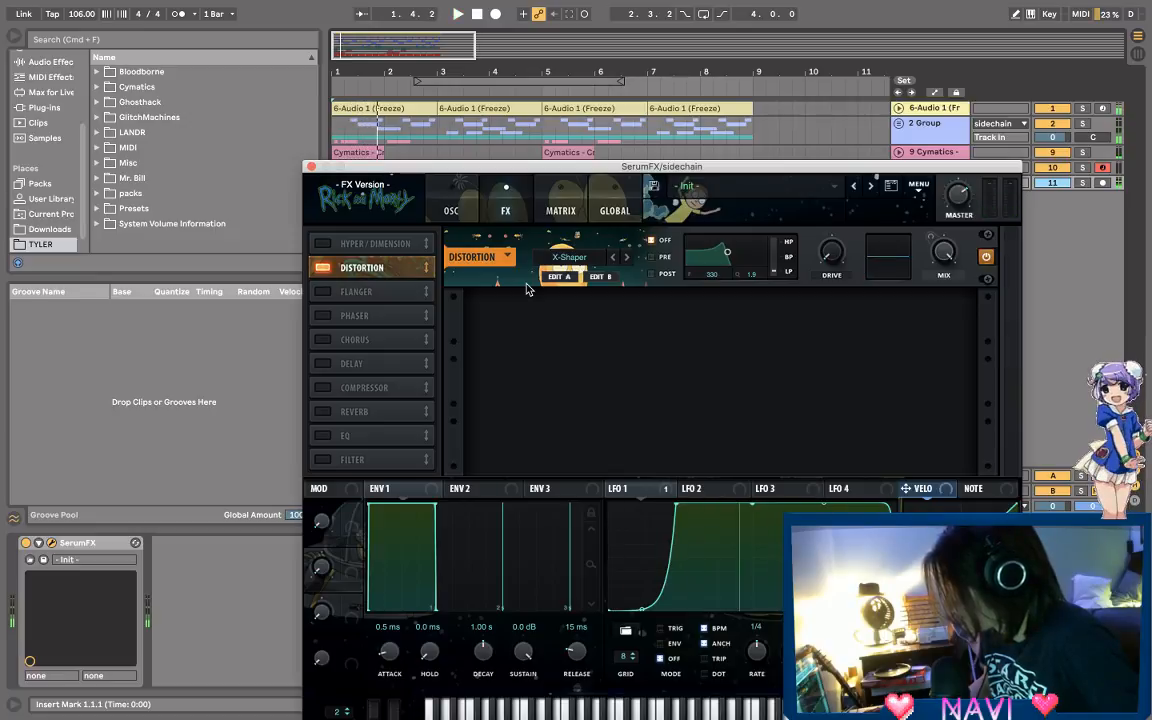
pyautogui.click(1081, 185)
pyautogui.press('space')
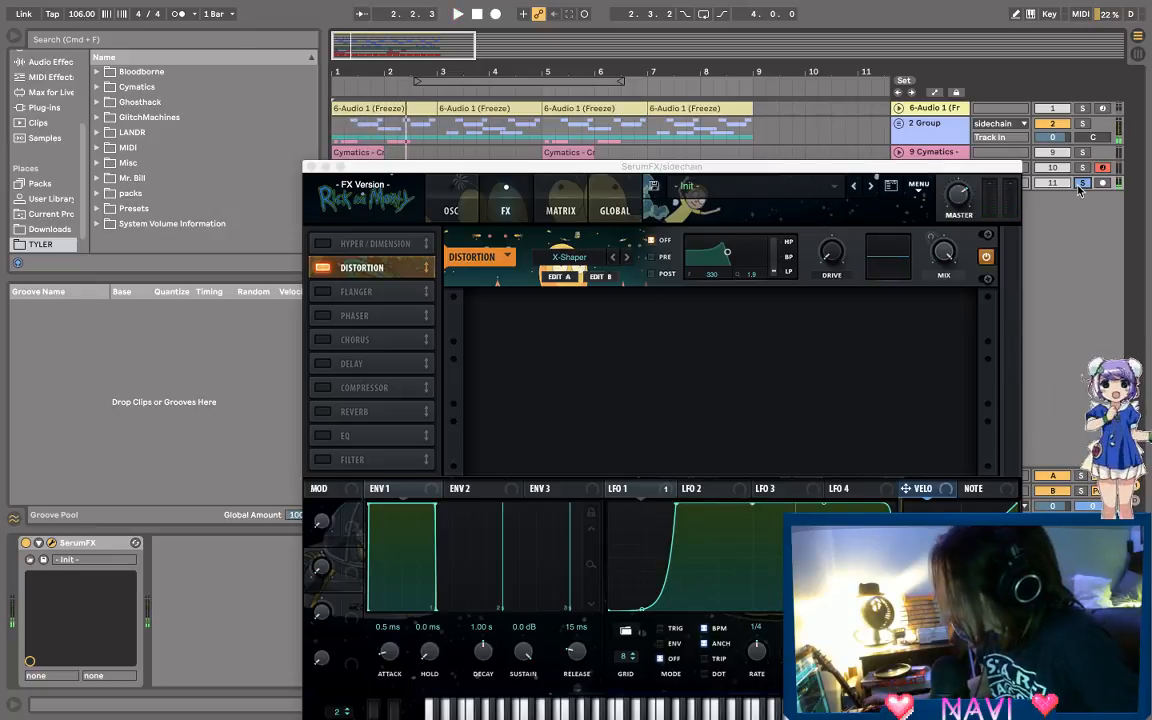
pyautogui.press('space')
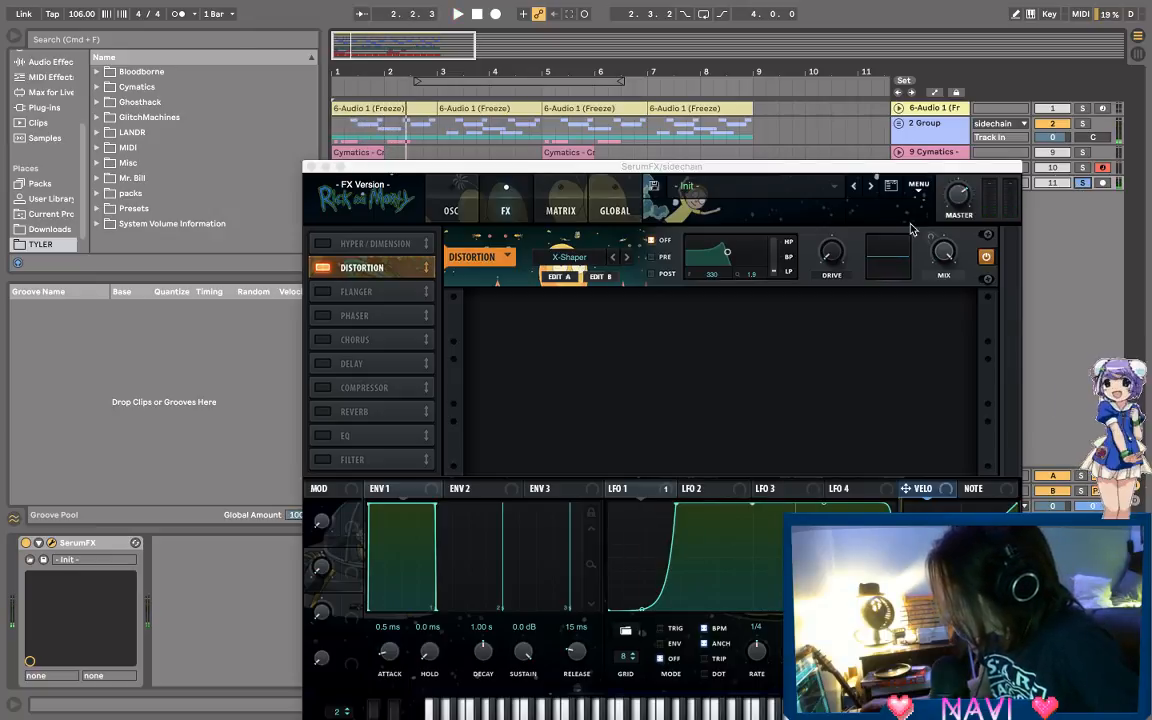
# Step: Review the distortion mode list and the Shaper B curve, and play the soloed sidechain track to watch LFO 1 drive the distortion
pyautogui.click(592, 262)
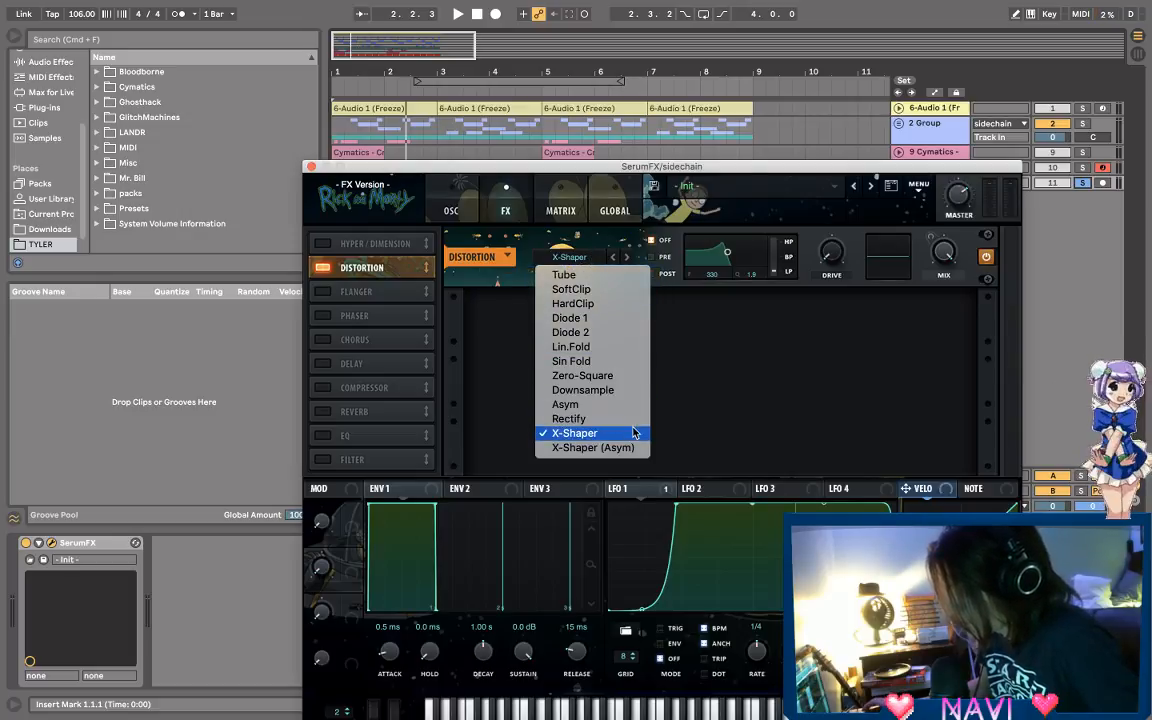
pyautogui.click(585, 250)
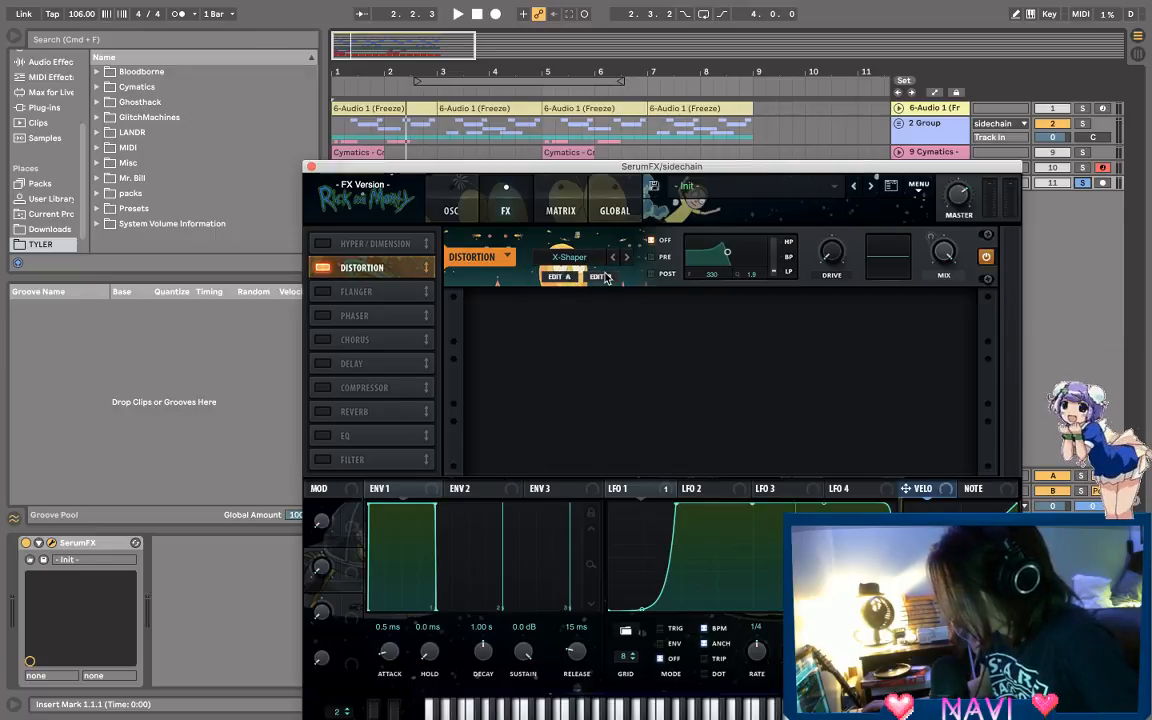
pyautogui.click(598, 277)
pyautogui.click(322, 183)
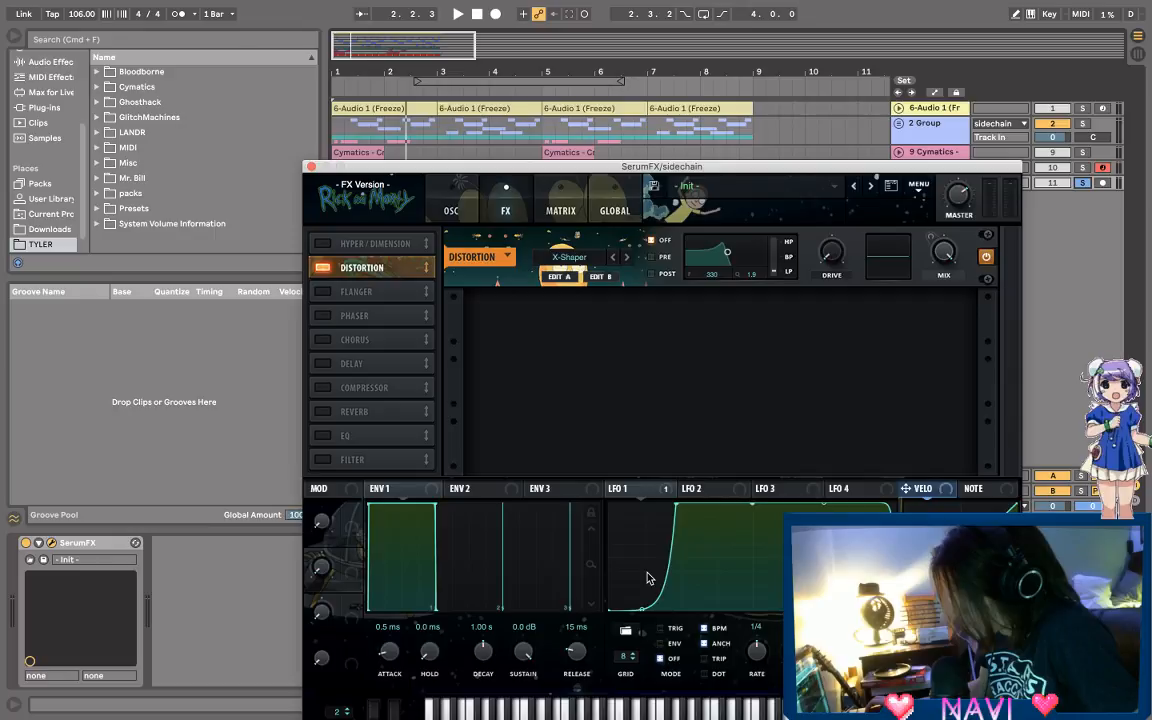
pyautogui.press('space')
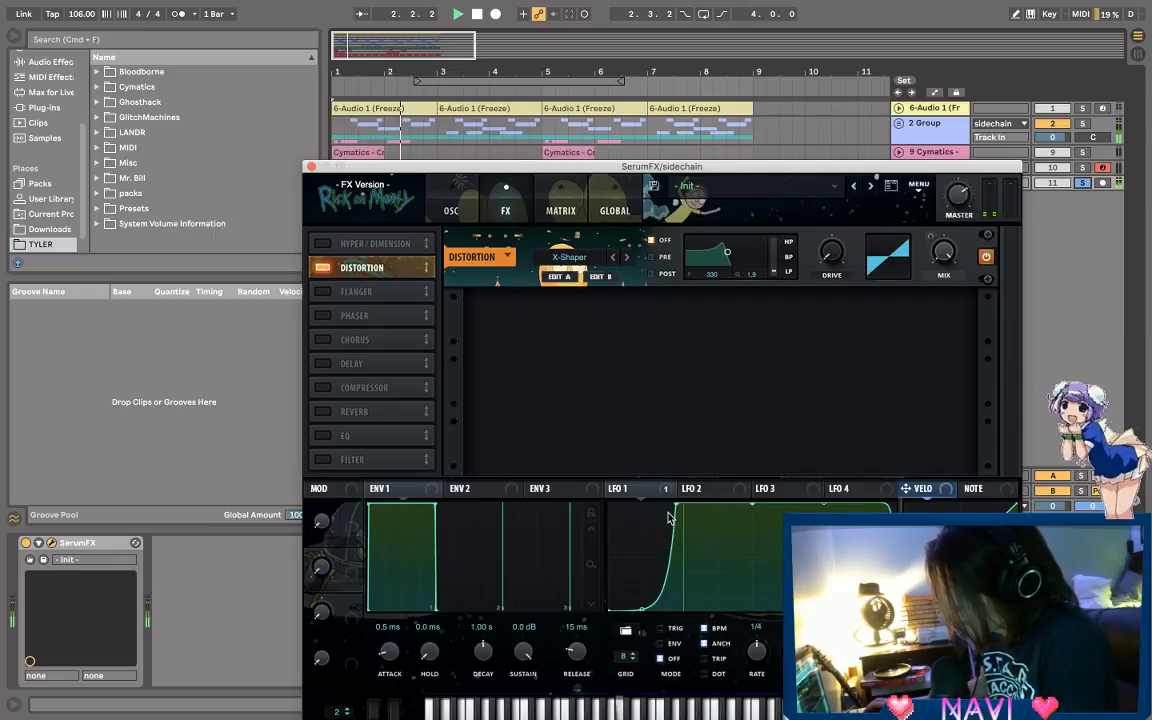
# Step: Lengthen LFO 1's opening ramp, play the sidechain track from bar 1, and restore the shorter curved ramp
pyautogui.press('space')
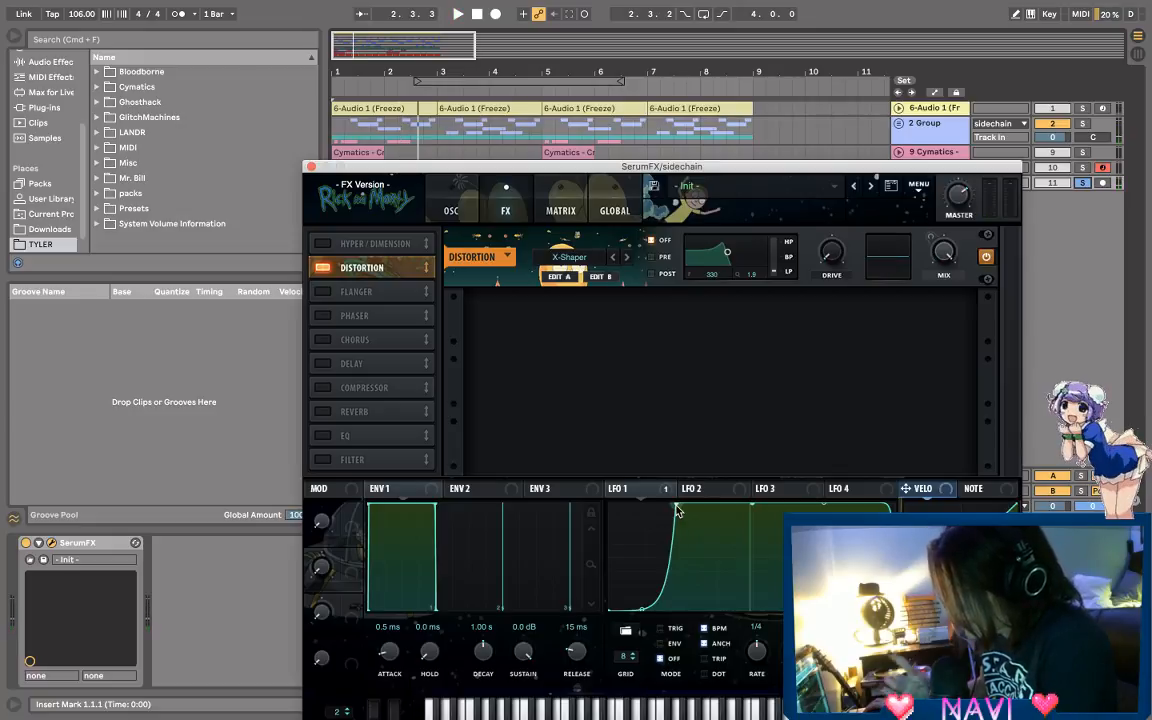
pyautogui.moveTo(677, 511); pyautogui.dragTo(740, 478)
pyautogui.press('space')
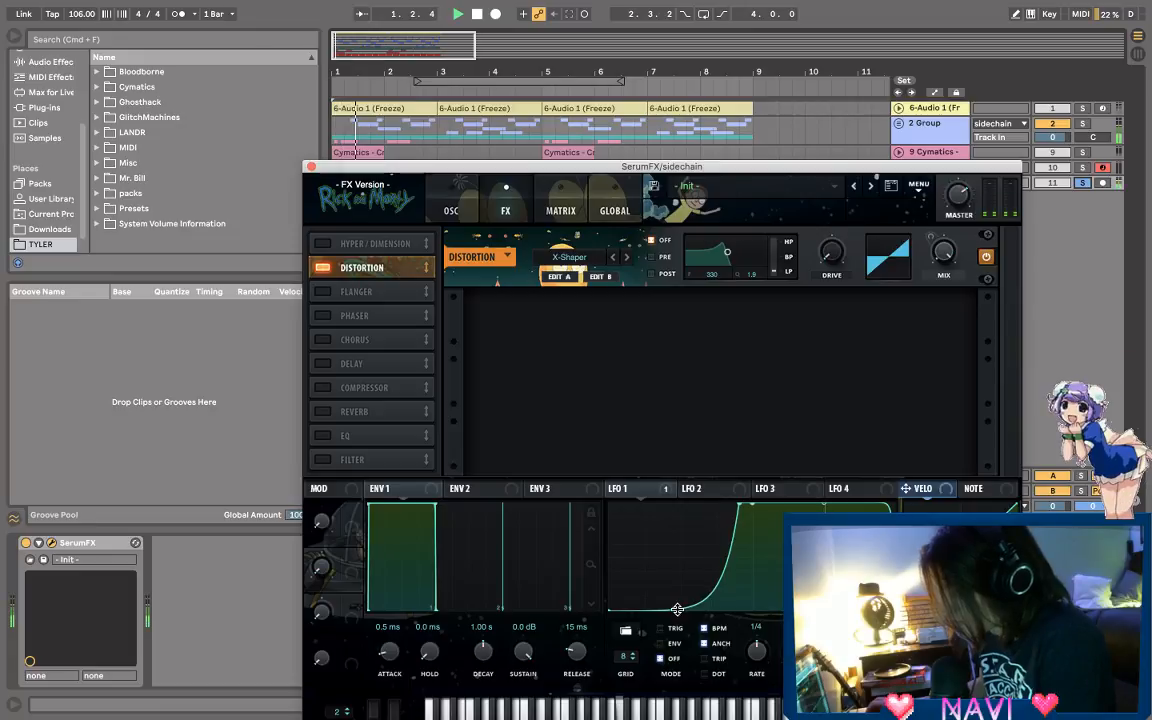
pyautogui.moveTo(677, 609); pyautogui.dragTo(676, 453)
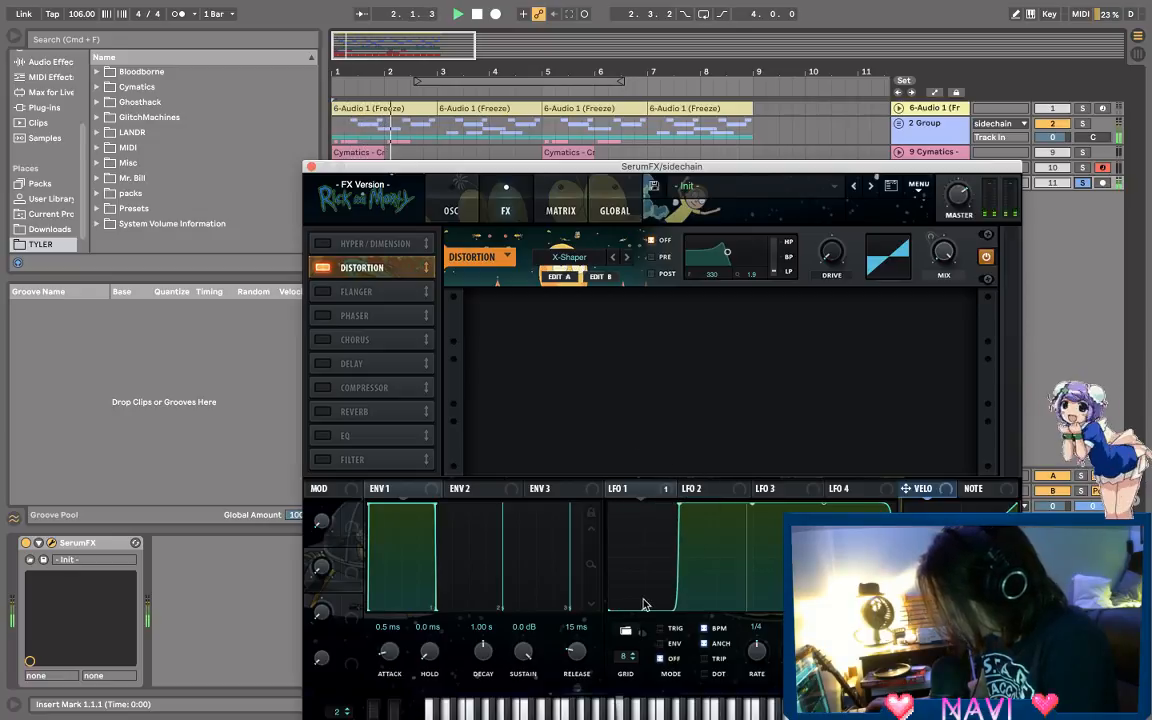
pyautogui.moveTo(643, 611); pyautogui.dragTo(646, 580)
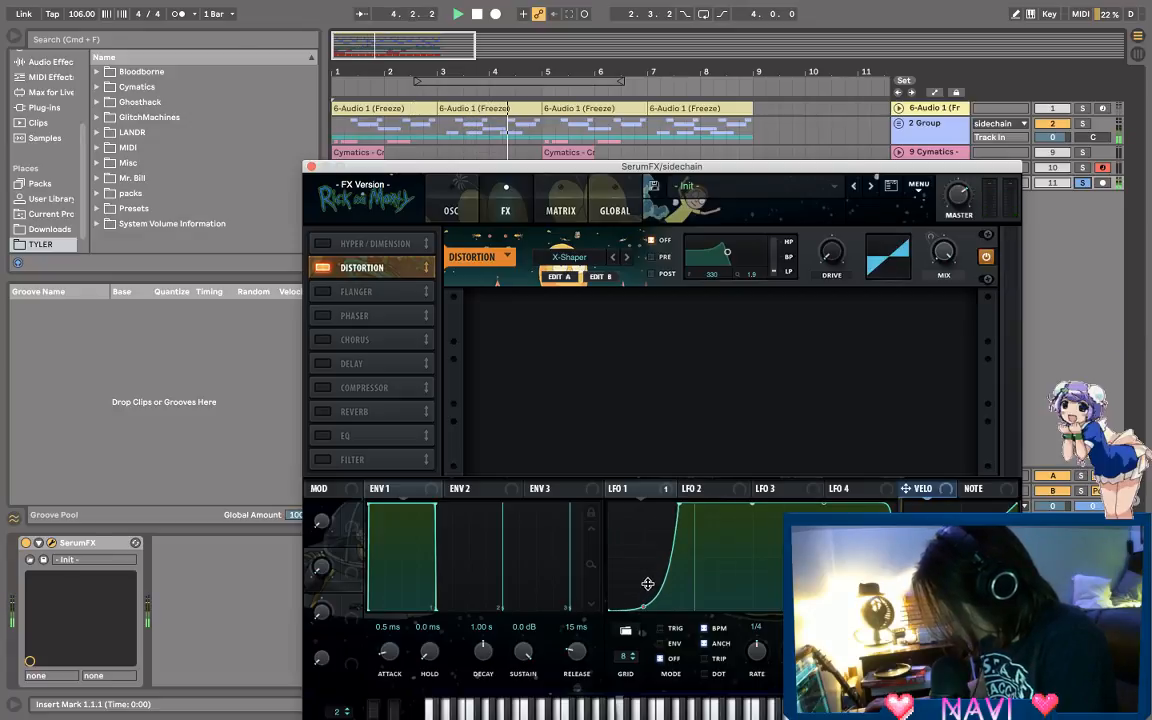
# Step: Hide the SerumFX window and unfold 2 Group to show the tracks inside it
pyautogui.press('super+alt+p')
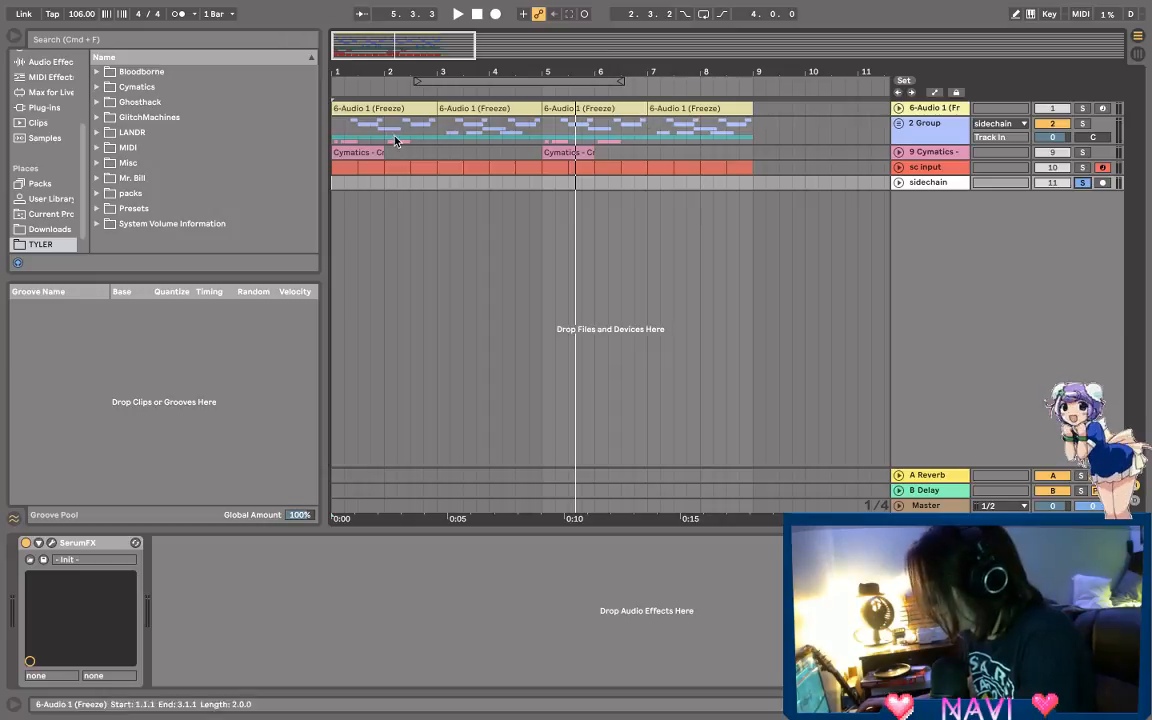
pyautogui.click(911, 129)
pyautogui.click(898, 123)
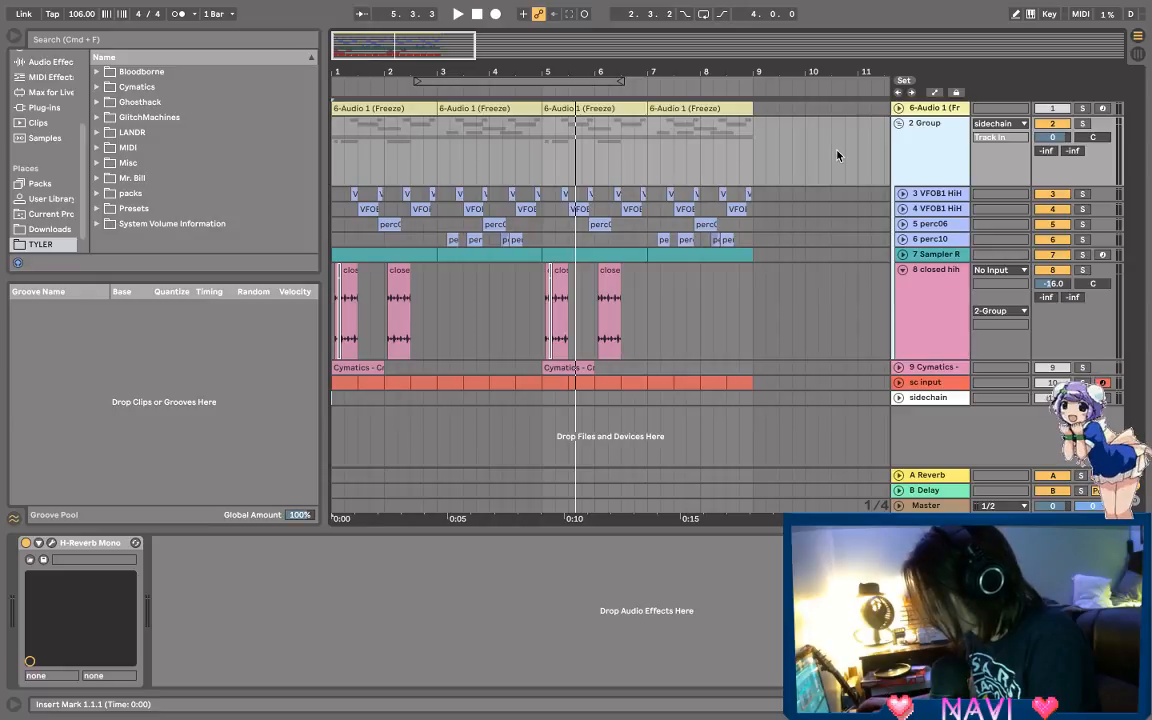
# Step: Open the Live Set sad?.als from the PROJECT Project folder without saving changes to "stream drums"
pyautogui.click(21, 8)
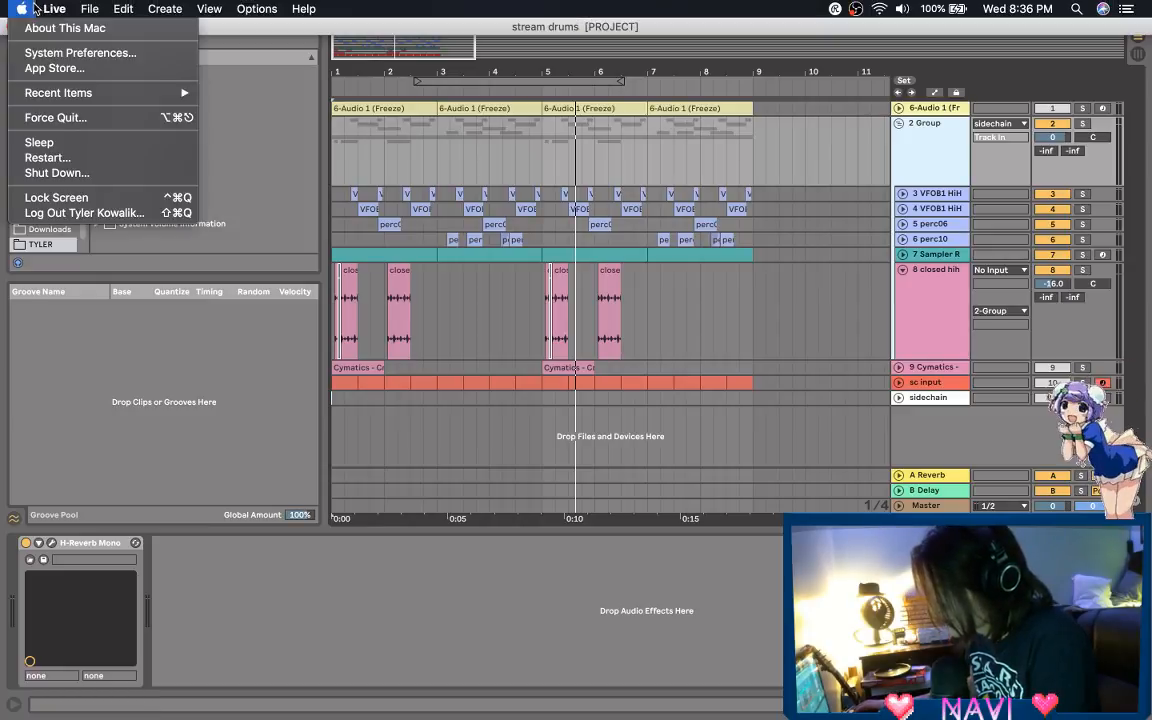
pyautogui.moveTo(68, 8)
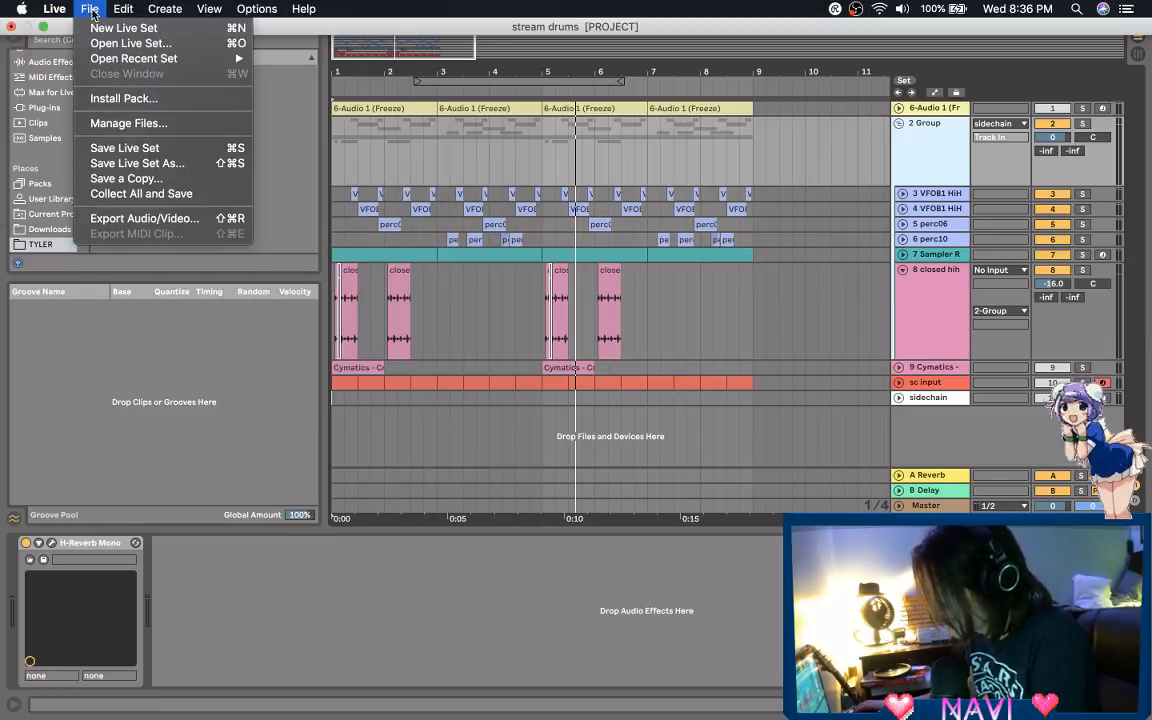
pyautogui.click(127, 47)
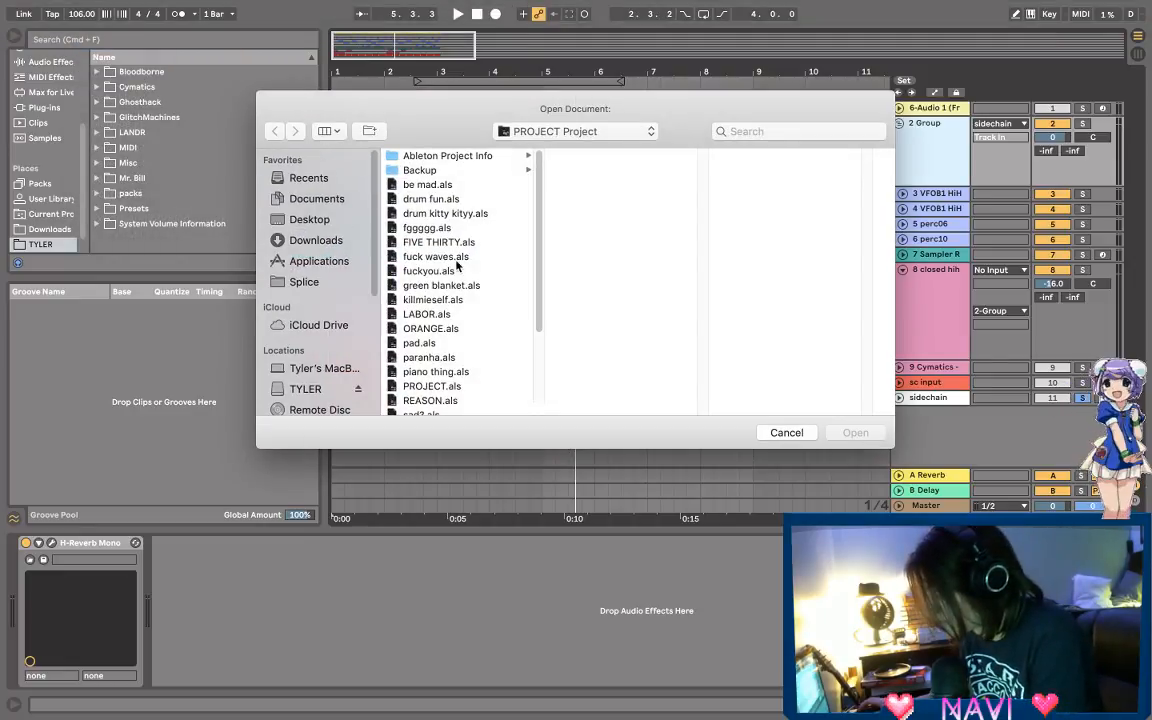
pyautogui.scroll(-5, 478, 311)
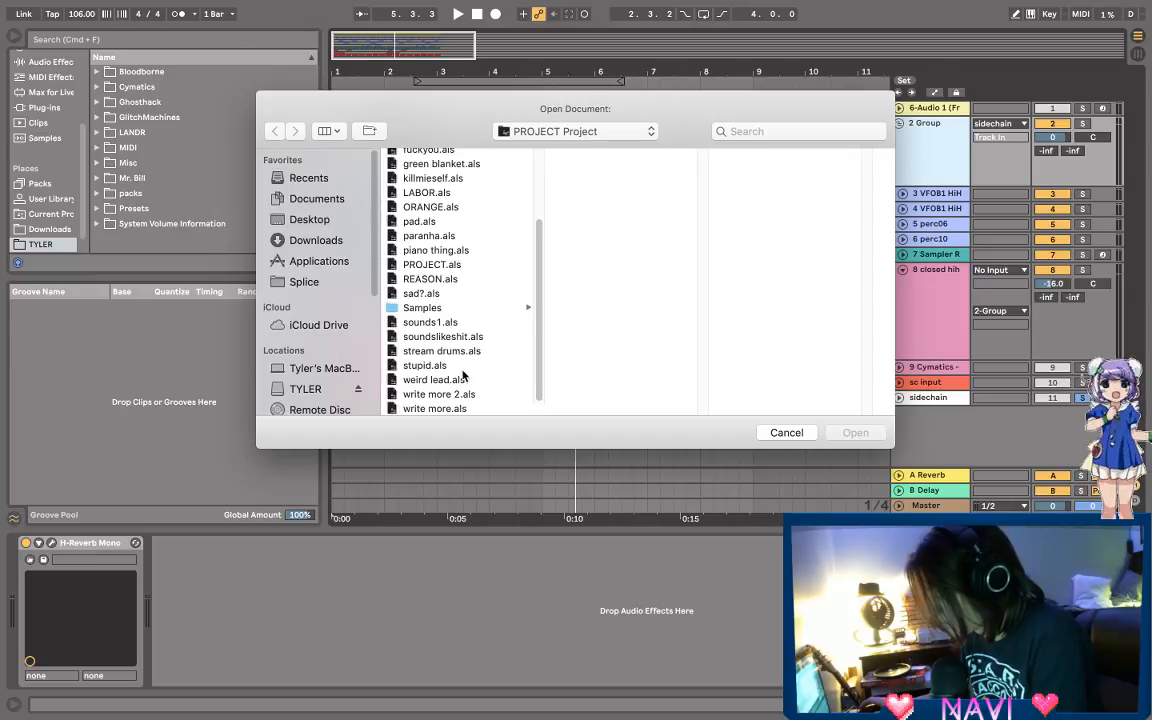
pyautogui.click(428, 294)
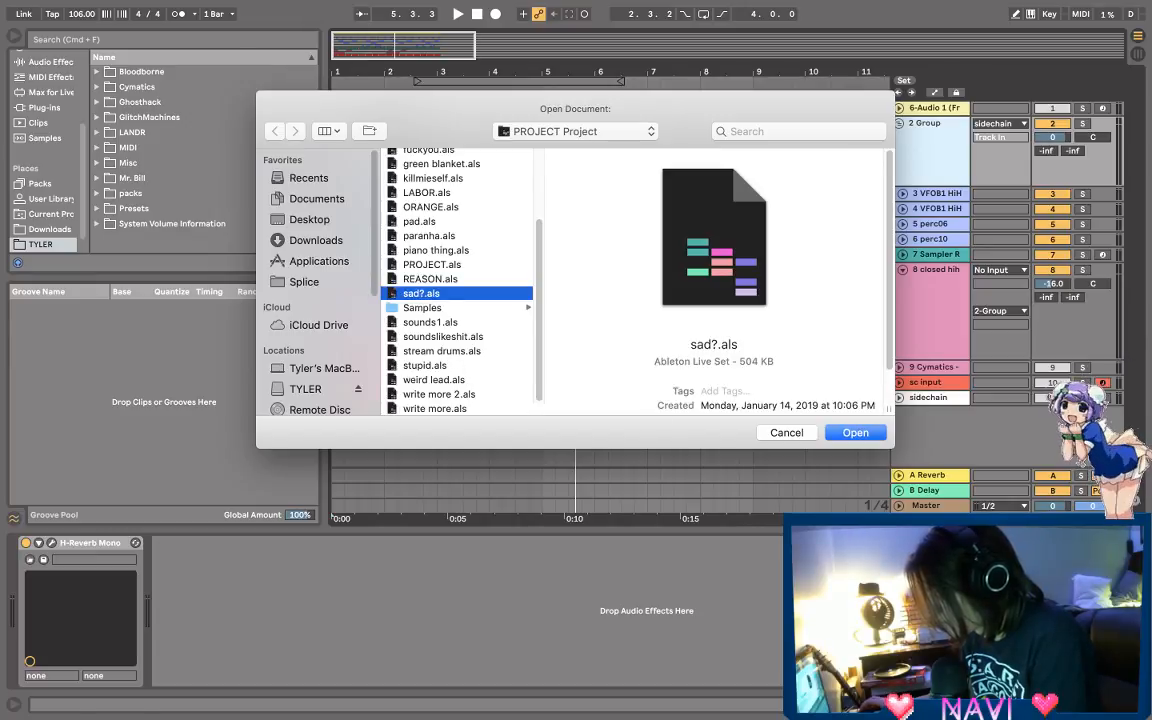
pyautogui.click(838, 432)
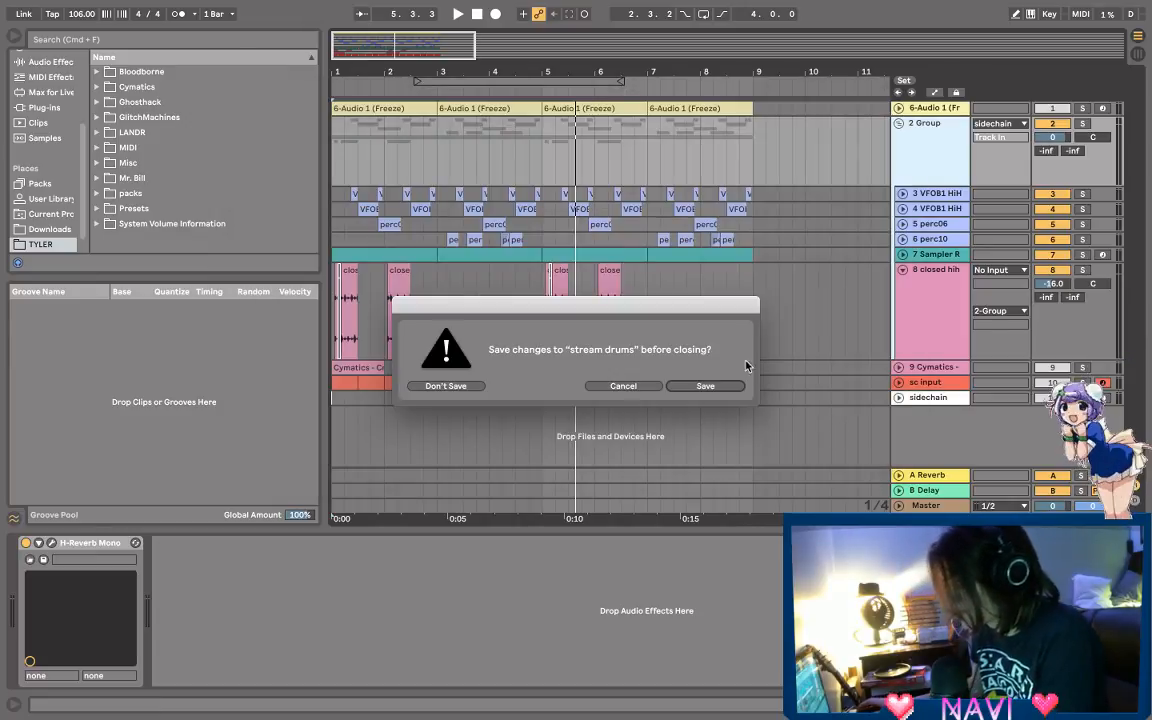
pyautogui.click(445, 385)
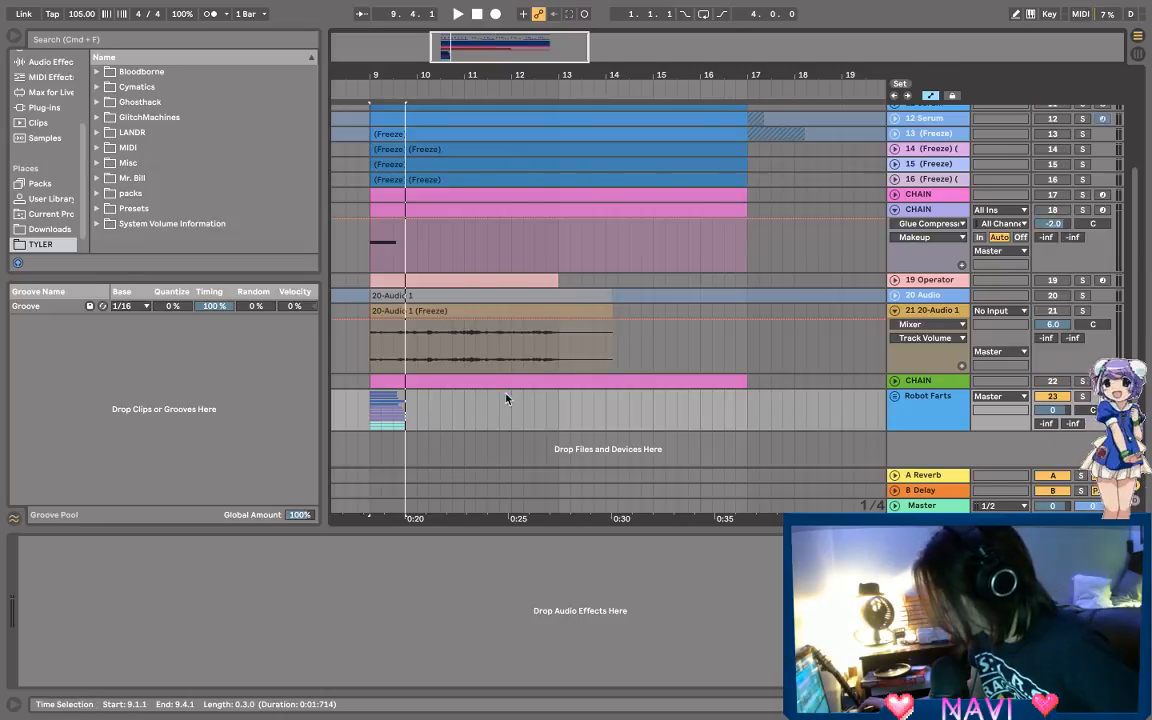
# Step: Unfold the Robot Farts group, play its clips from bar 9, and look through the audio tracks inside
pyautogui.click(894, 397)
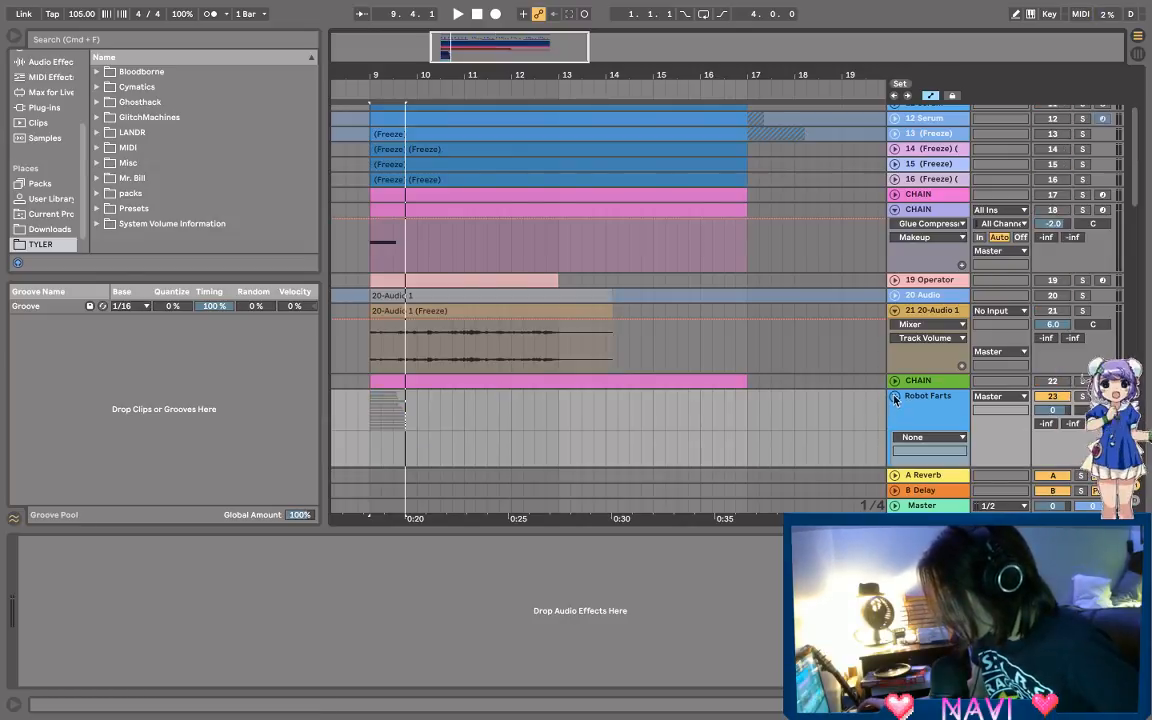
pyautogui.scroll(-6, 697, 275)
pyautogui.click(370, 163)
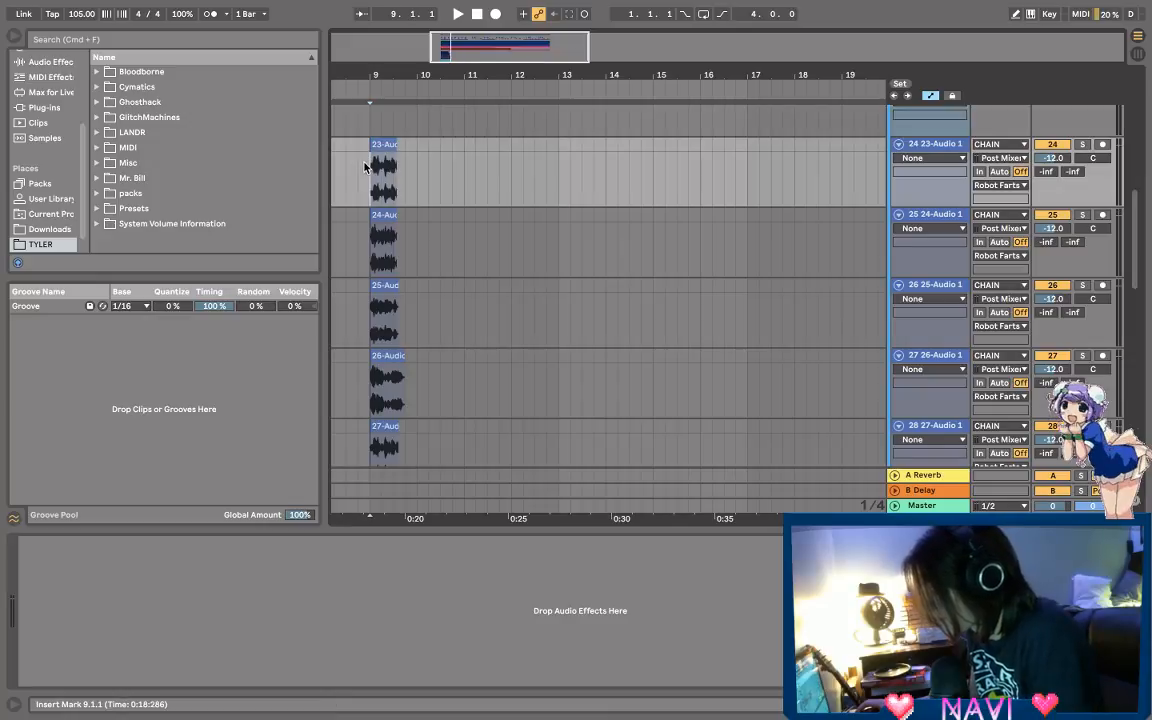
pyautogui.press('space')
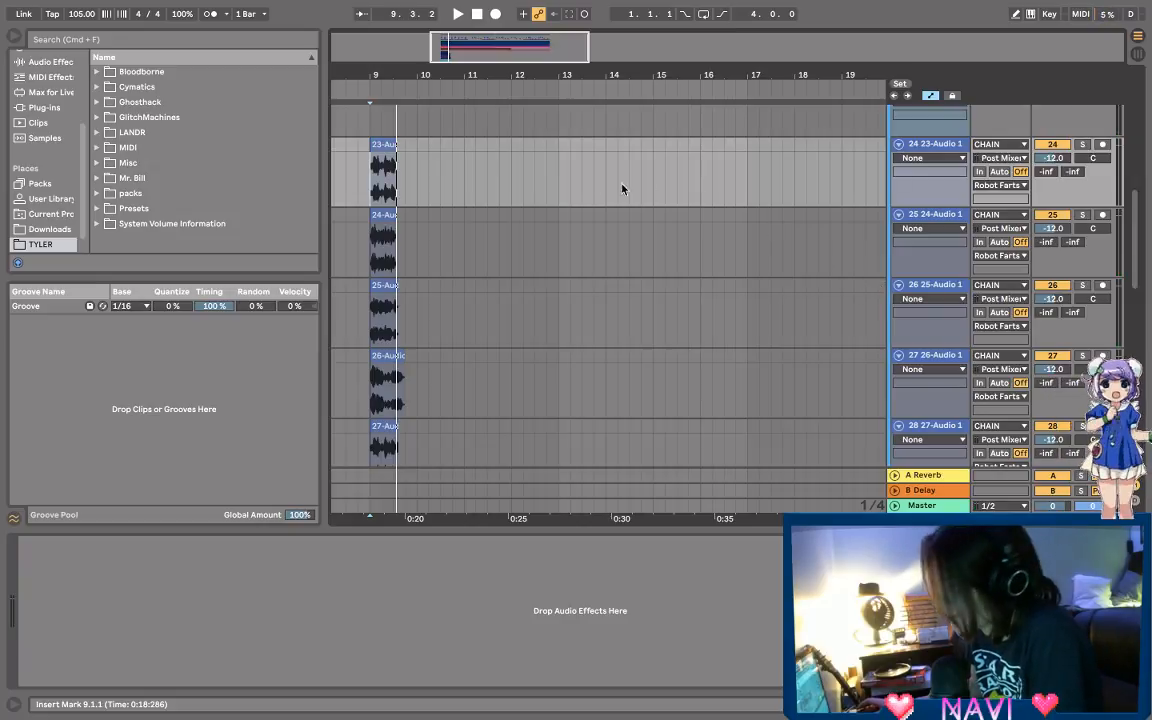
pyautogui.scroll(-3, 420, 170)
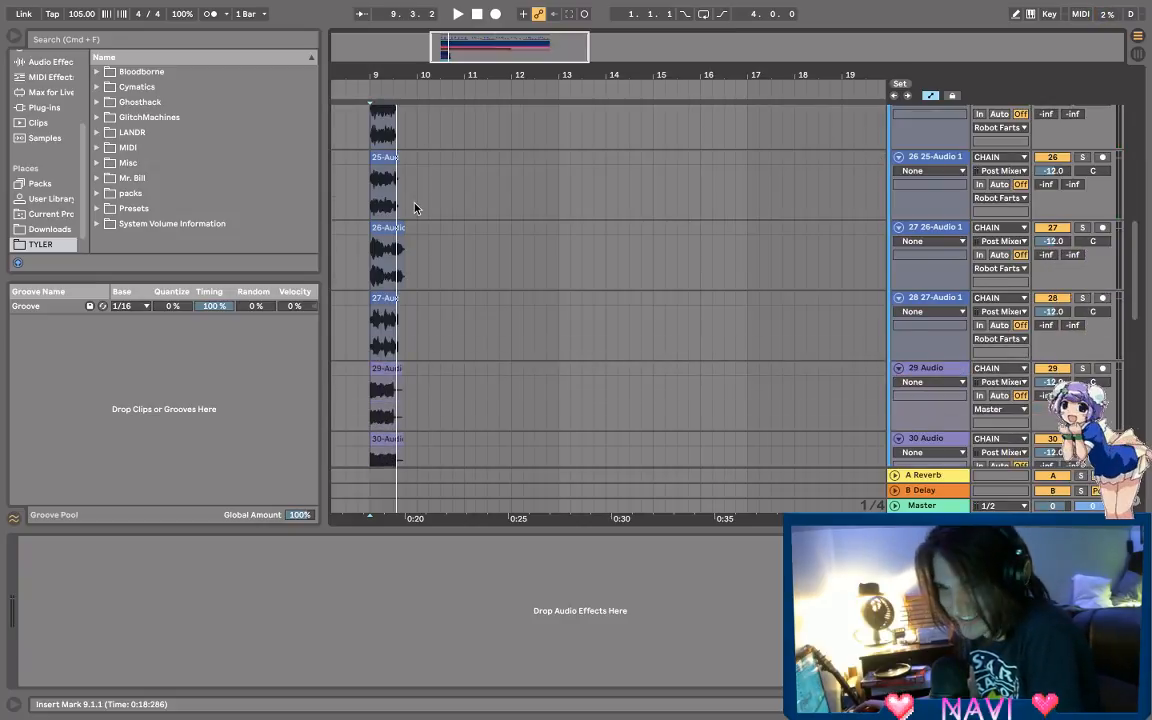
pyautogui.scroll(-5, 415, 208)
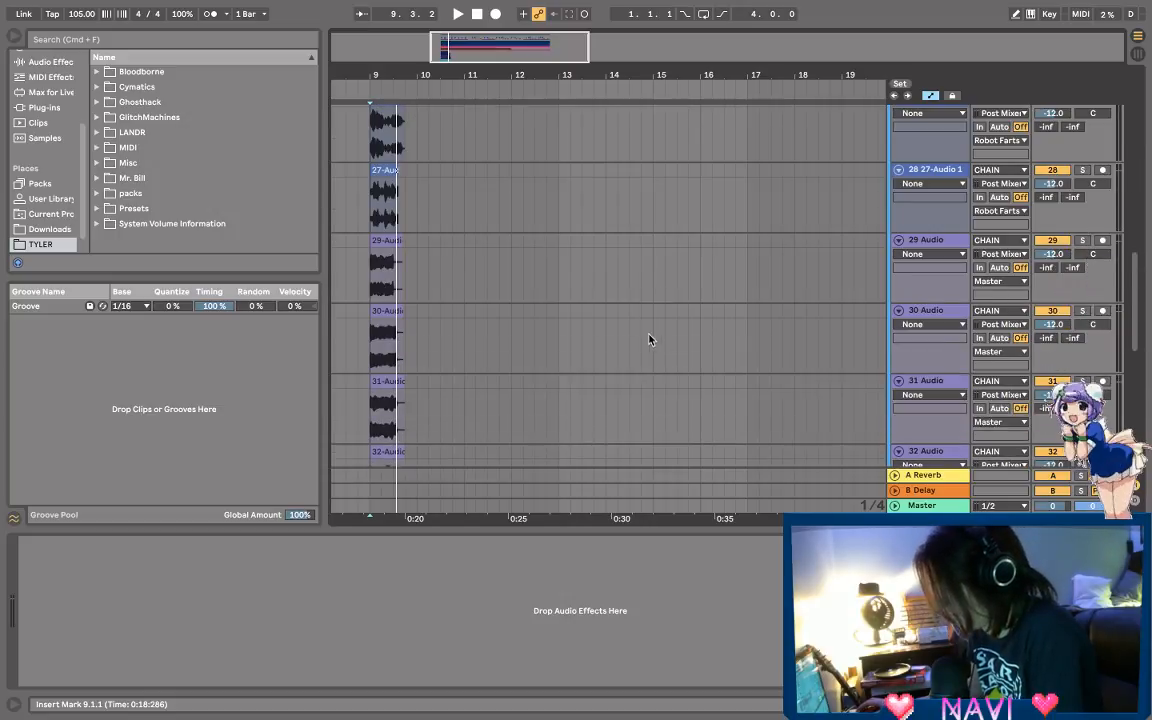
pyautogui.scroll(10, 627, 340)
pyautogui.scroll(-3, 680, 360)
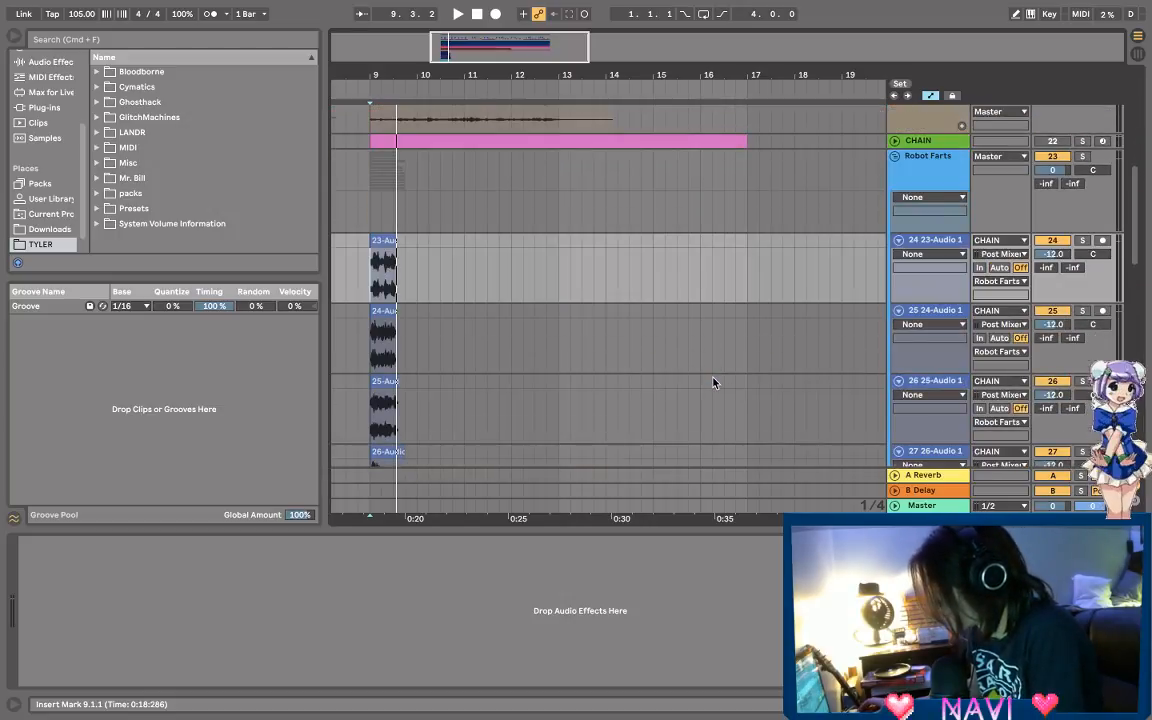
# Step: Consolidate the 23-Audio, 24-Audio, 25-Audio and 26-Audio clips on tracks 24 to 27, each on its own track
pyautogui.scroll(-1, 712, 381)
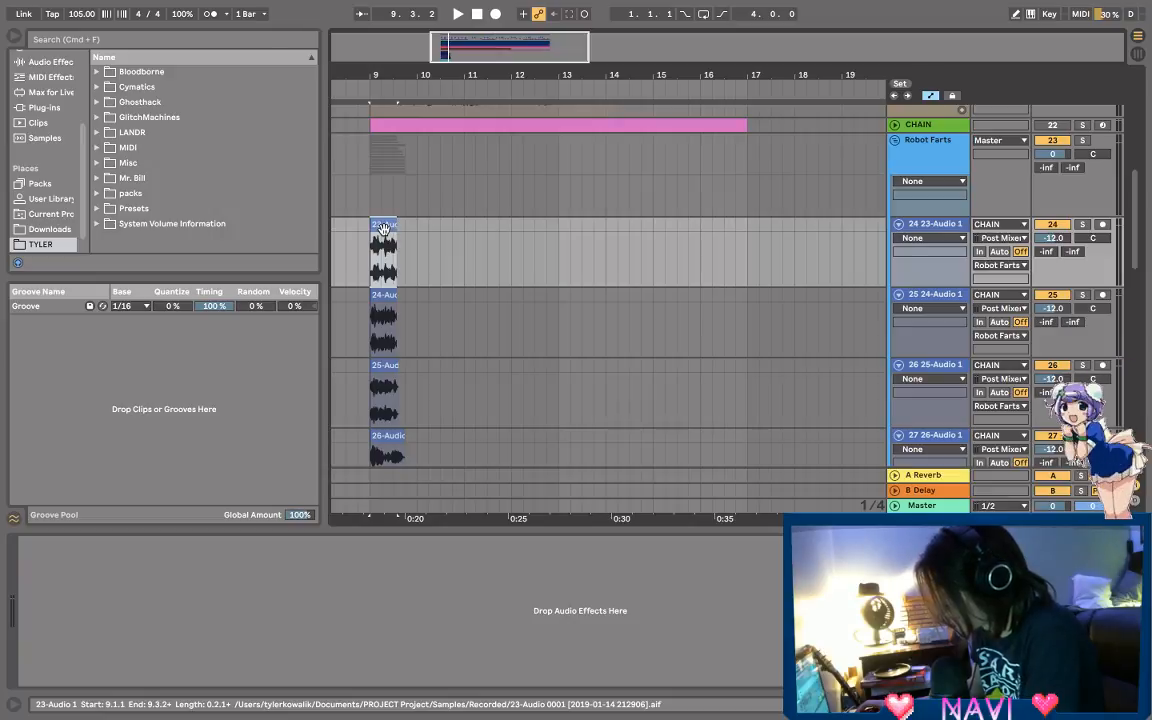
pyautogui.press('super+j')
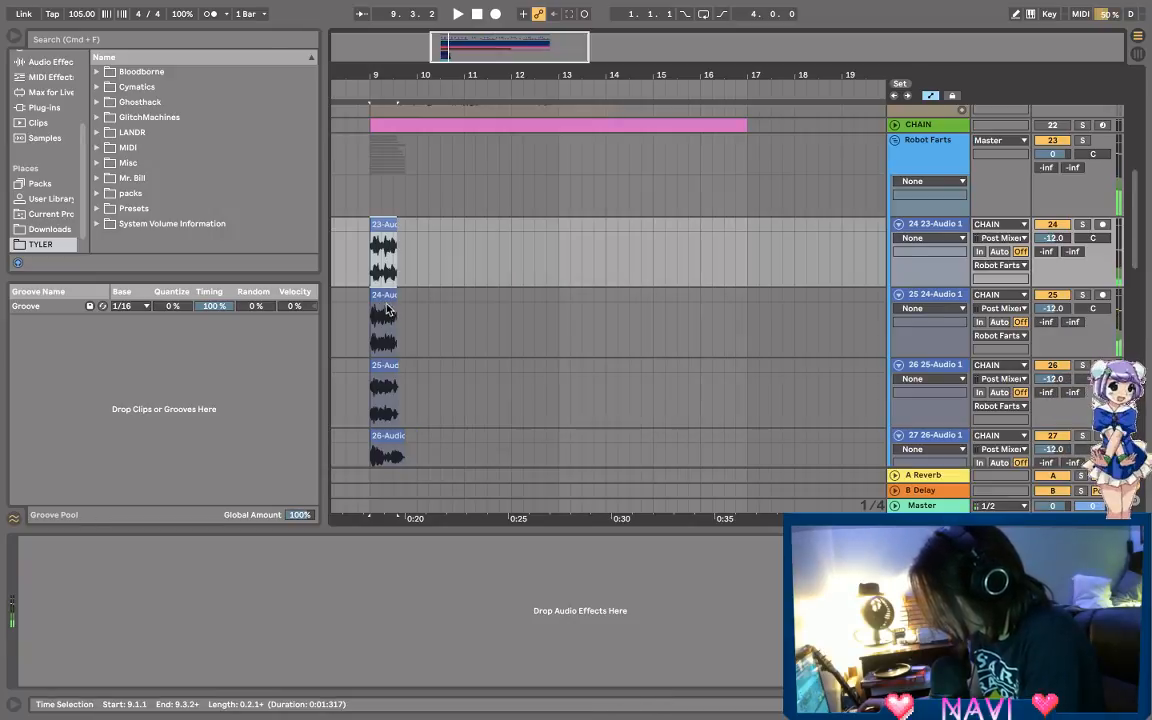
pyautogui.click(387, 311)
pyautogui.press('super+j')
pyautogui.click(384, 367)
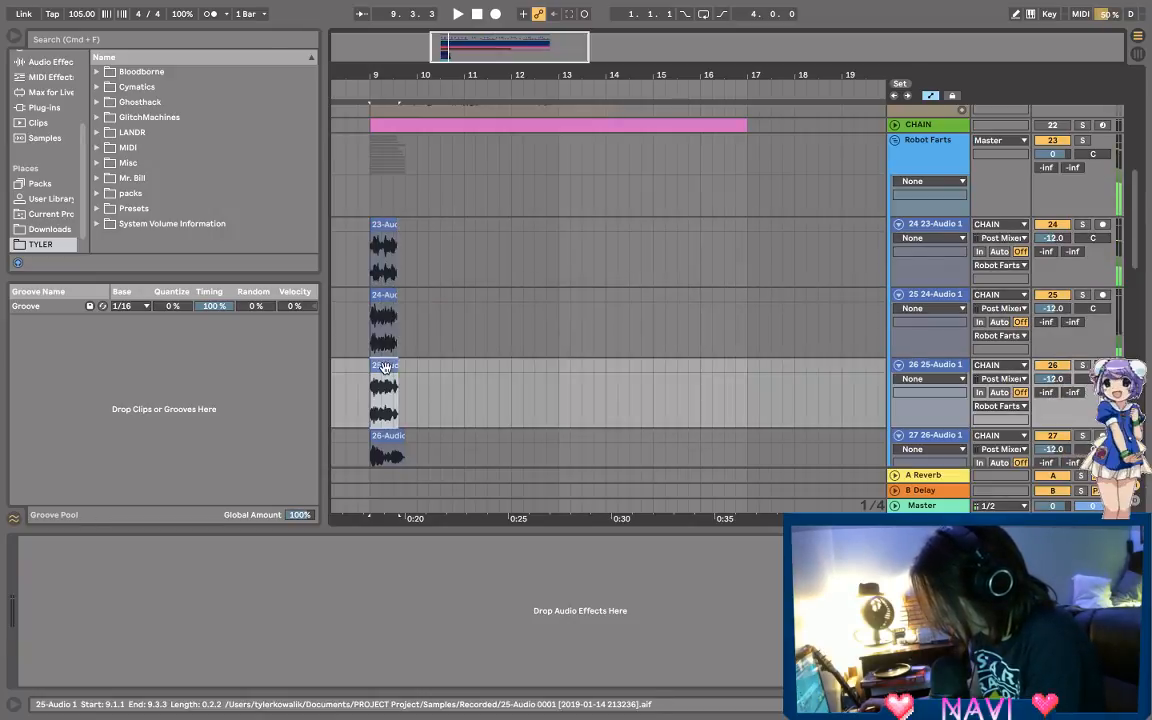
pyautogui.press('super+j')
pyautogui.click(388, 436)
pyautogui.press('super+j')
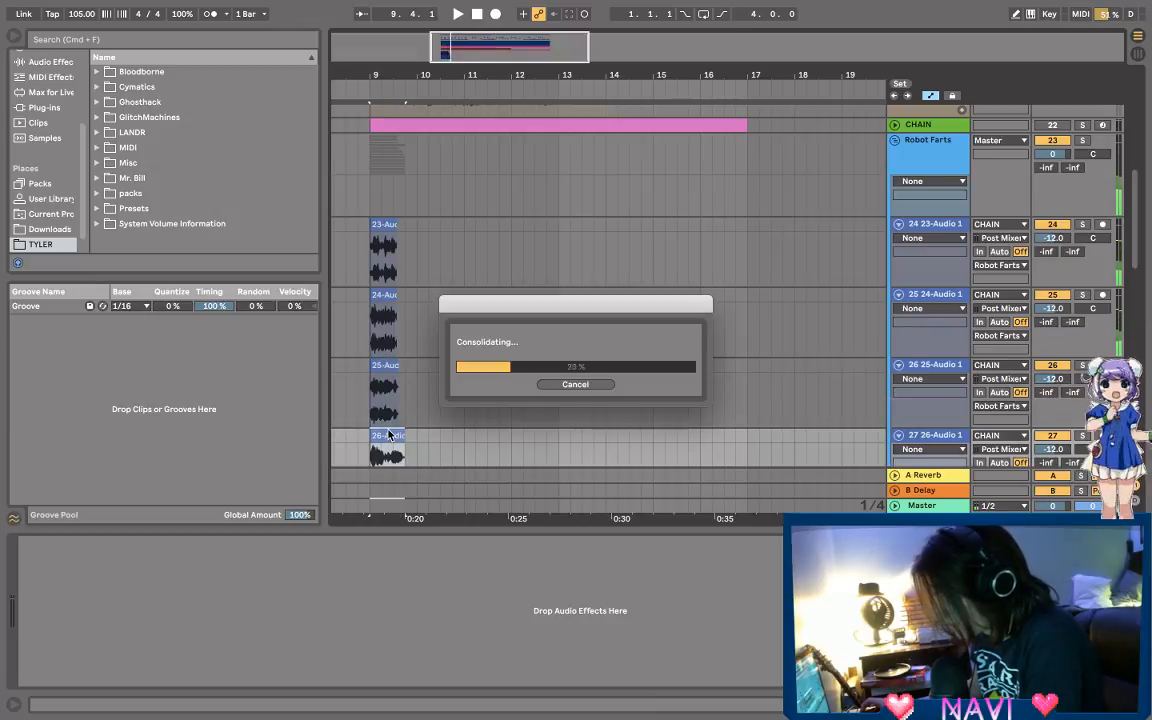
# Step: Consolidate the 27-Audio, 29-Audio and 30-Audio clips on tracks 28 to 30, one at a time
pyautogui.scroll(-4, 386, 430)
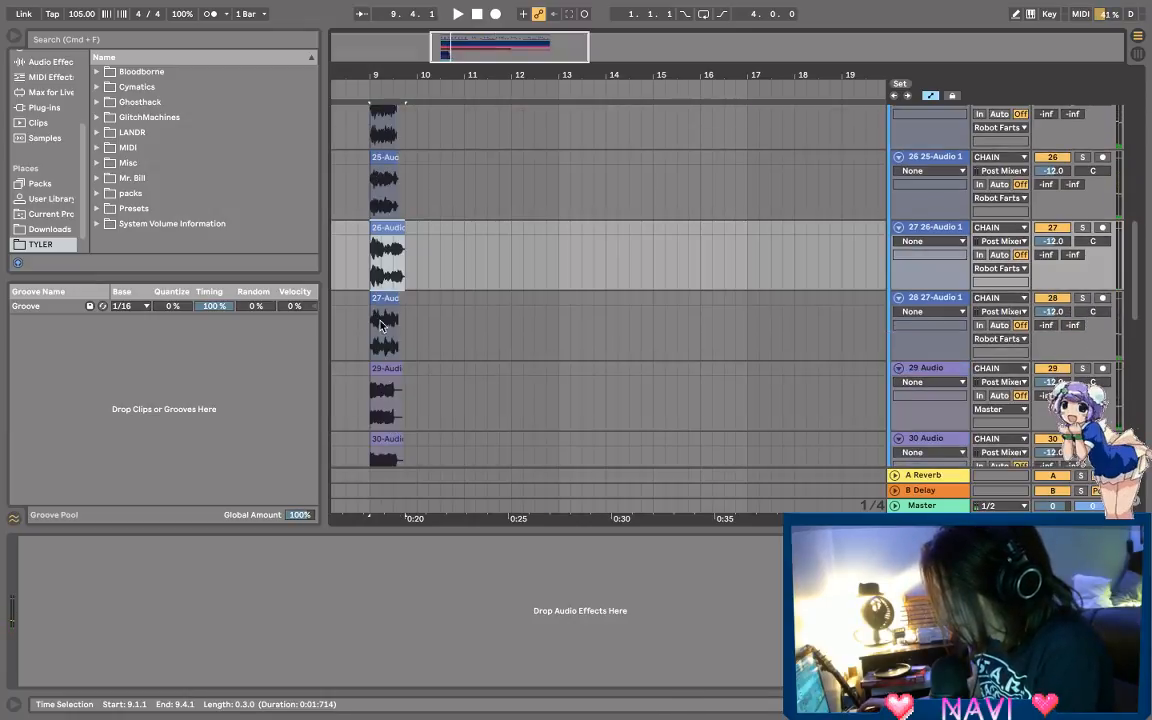
pyautogui.click(390, 340)
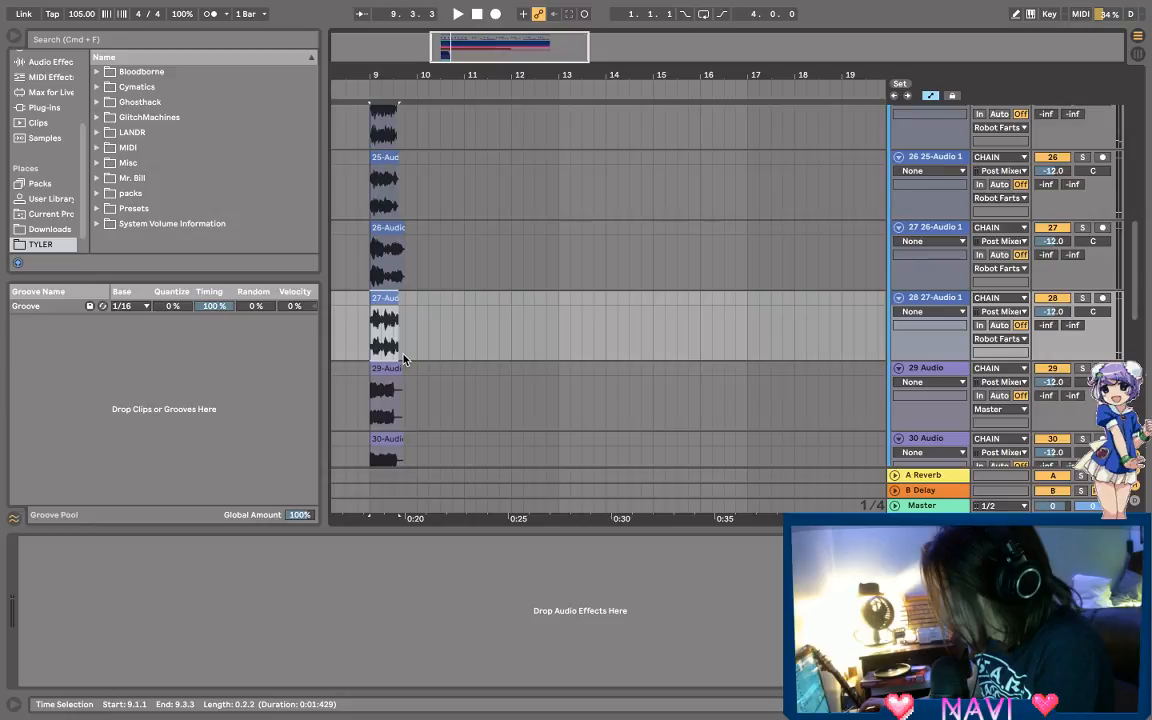
pyautogui.click(388, 369)
pyautogui.press('super+j')
pyautogui.scroll(-2, 402, 415)
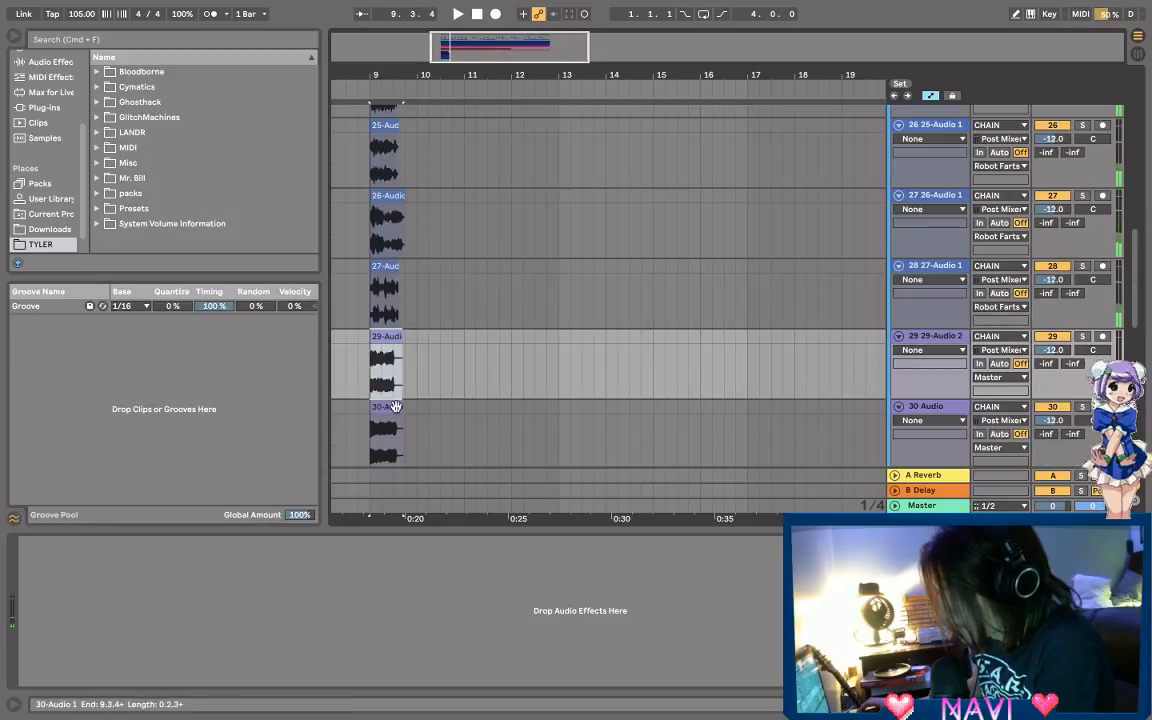
pyautogui.click(386, 400)
pyautogui.press('super+j')
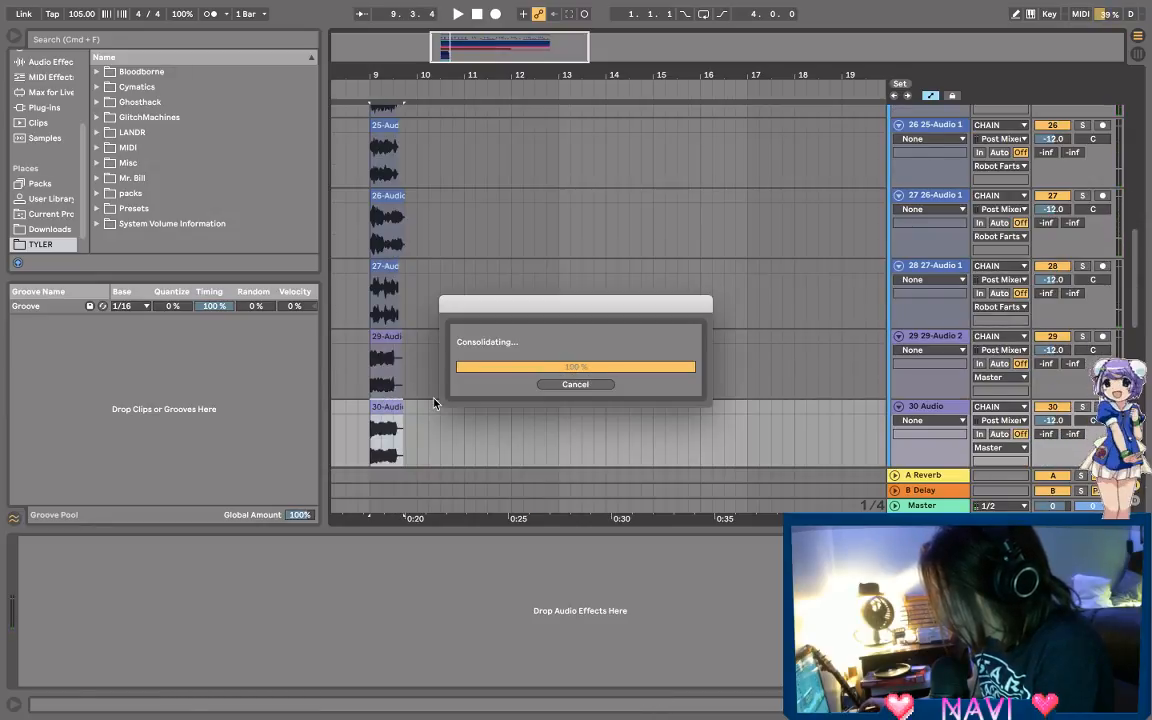
# Step: Consolidate the 31-Audio, 32-Audio and 33-Audio clips on tracks 31 to 33 individually
pyautogui.scroll(-2, 431, 404)
pyautogui.scroll(-2, 431, 404)
pyautogui.click(386, 235)
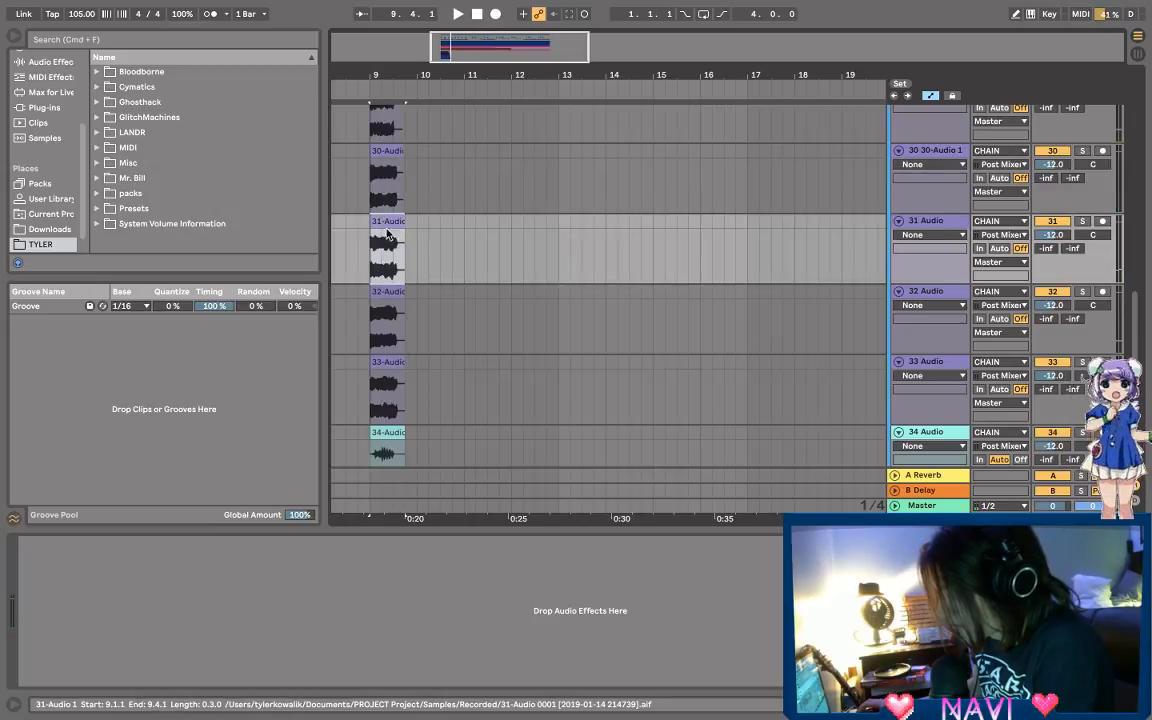
pyautogui.press('super+j')
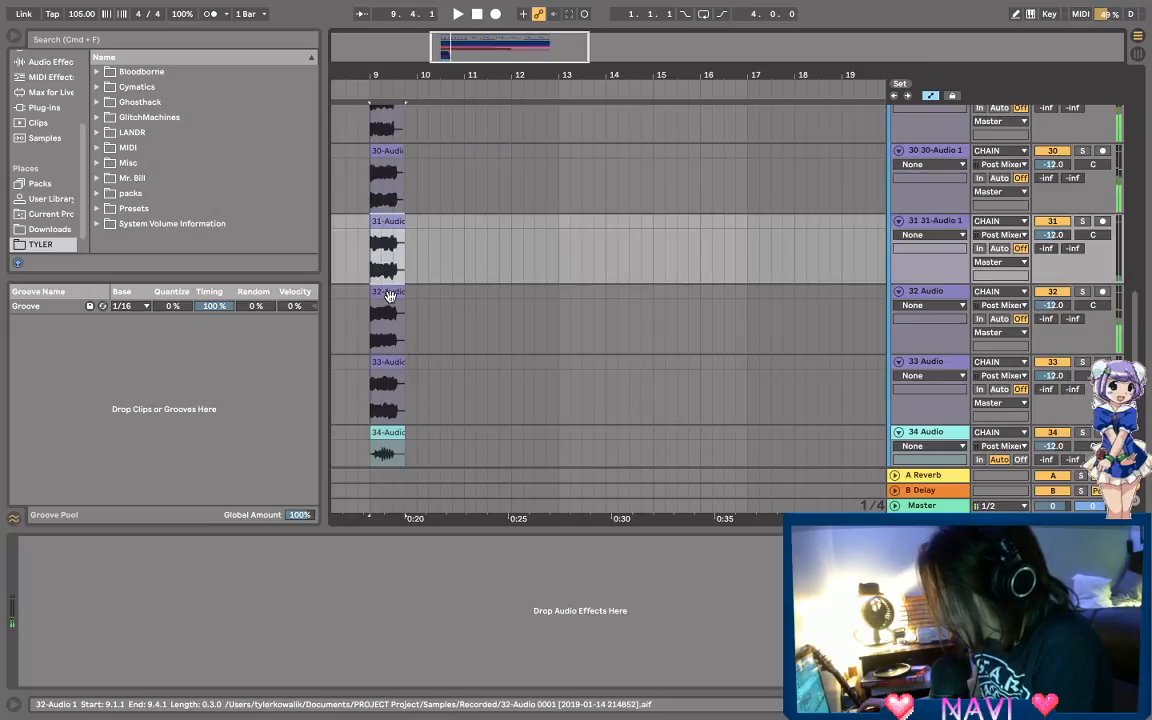
pyautogui.click(389, 296)
pyautogui.keyDown('shift'); pyautogui.click(380, 362); pyautogui.keyUp('shift')
pyautogui.press('super+j')
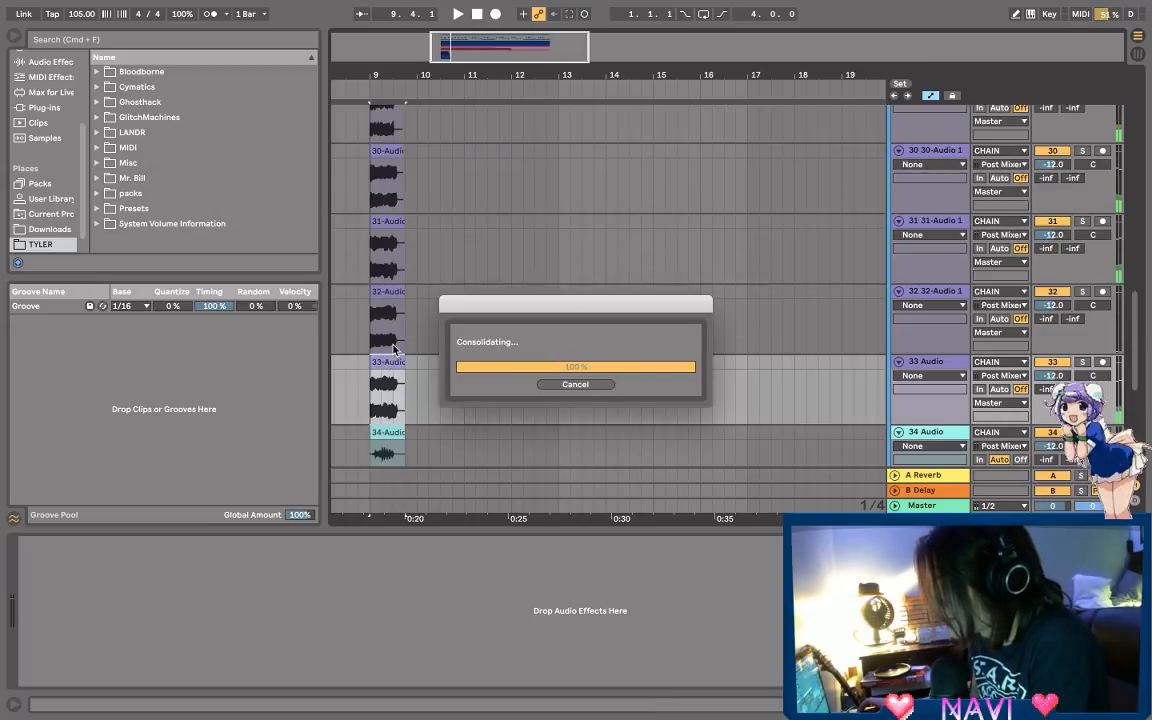
# Step: Consolidate the 34-Audio, 35-Audio and 36-Audio clips on the group's last three tracks individually
pyautogui.scroll(-1, 397, 343)
pyautogui.click(388, 415)
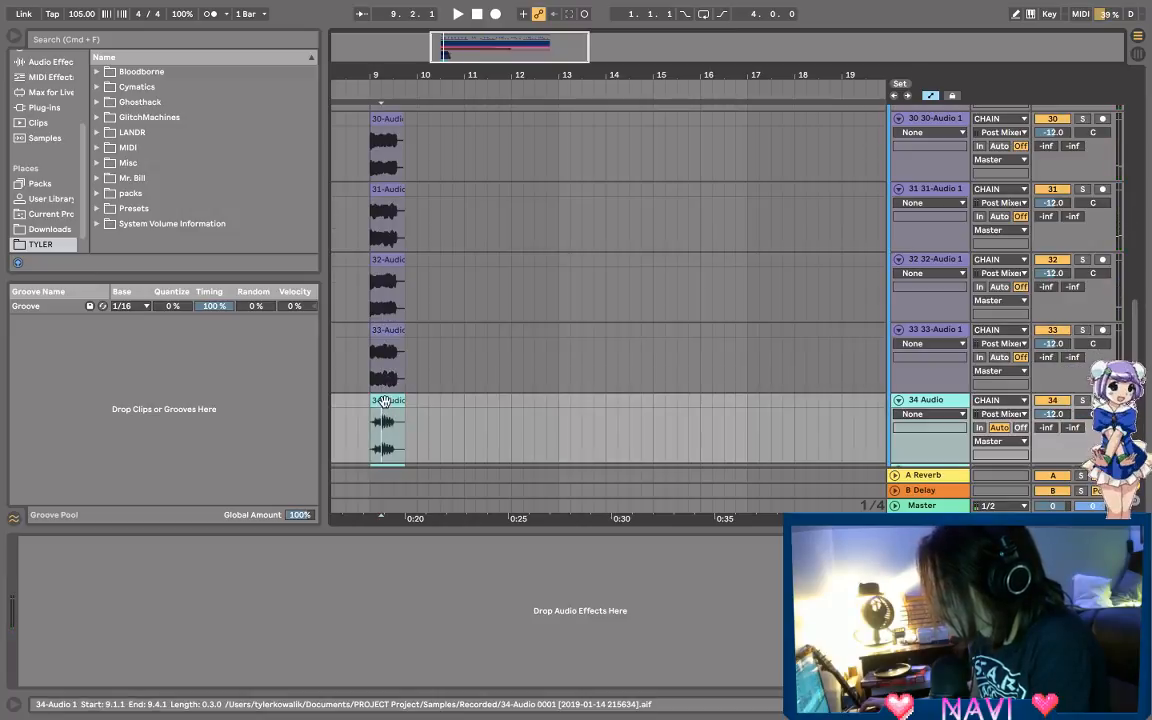
pyautogui.press('super+j')
pyautogui.scroll(-2, 395, 405)
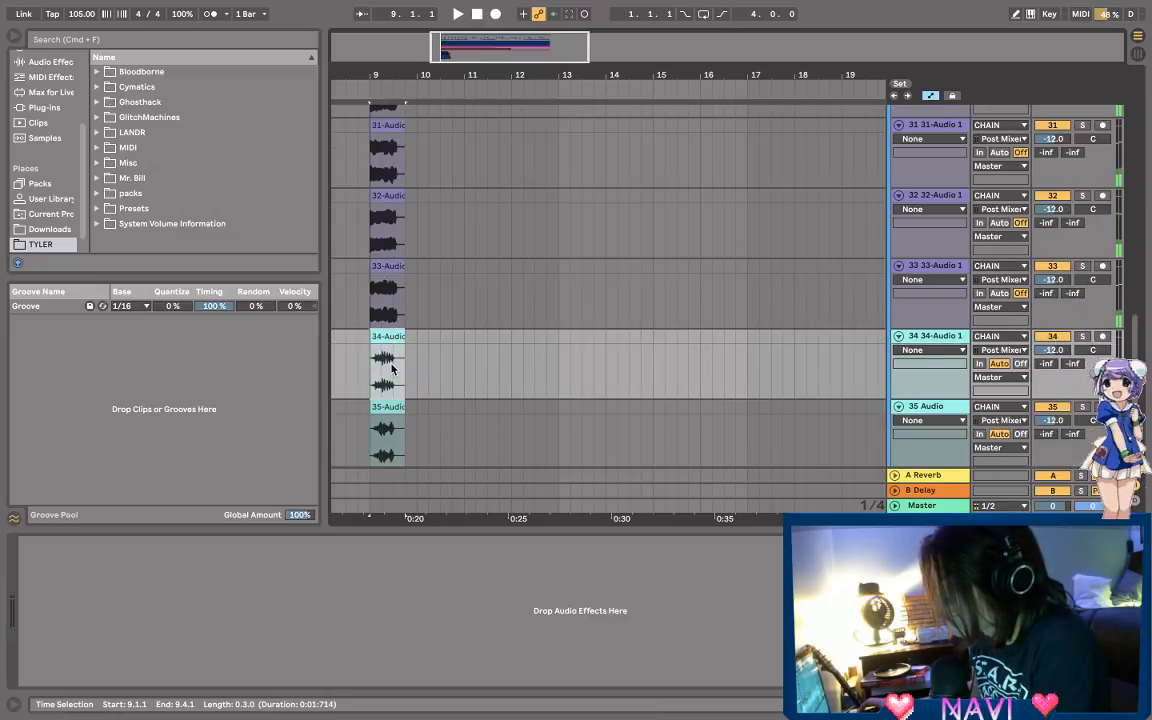
pyautogui.click(400, 421)
pyautogui.press('super+j')
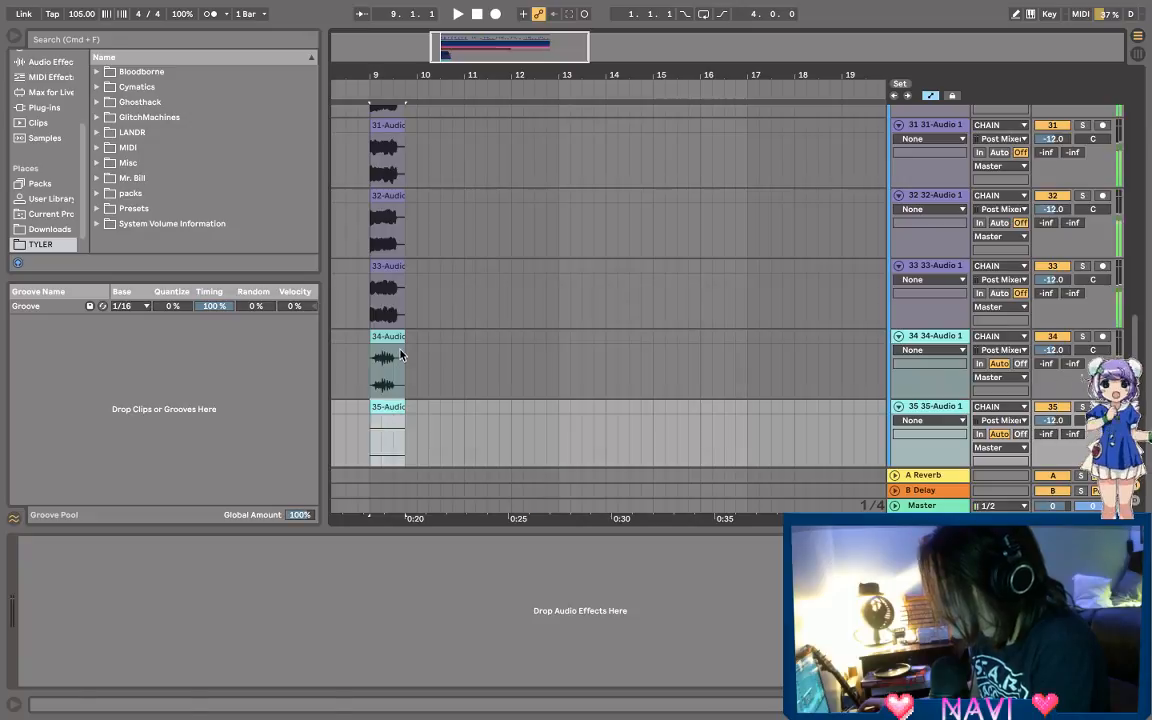
pyautogui.scroll(-2, 399, 349)
pyautogui.scroll(-1, 399, 349)
pyautogui.click(391, 372)
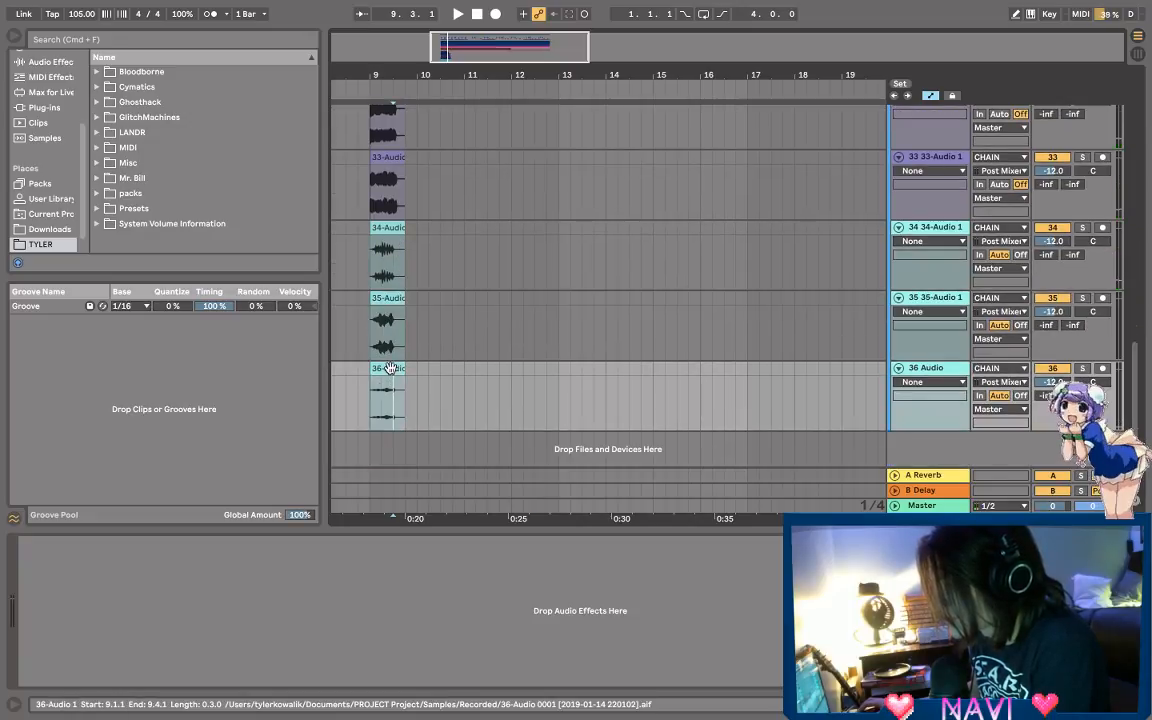
pyautogui.press('super+j')
pyautogui.scroll(10, 522, 354)
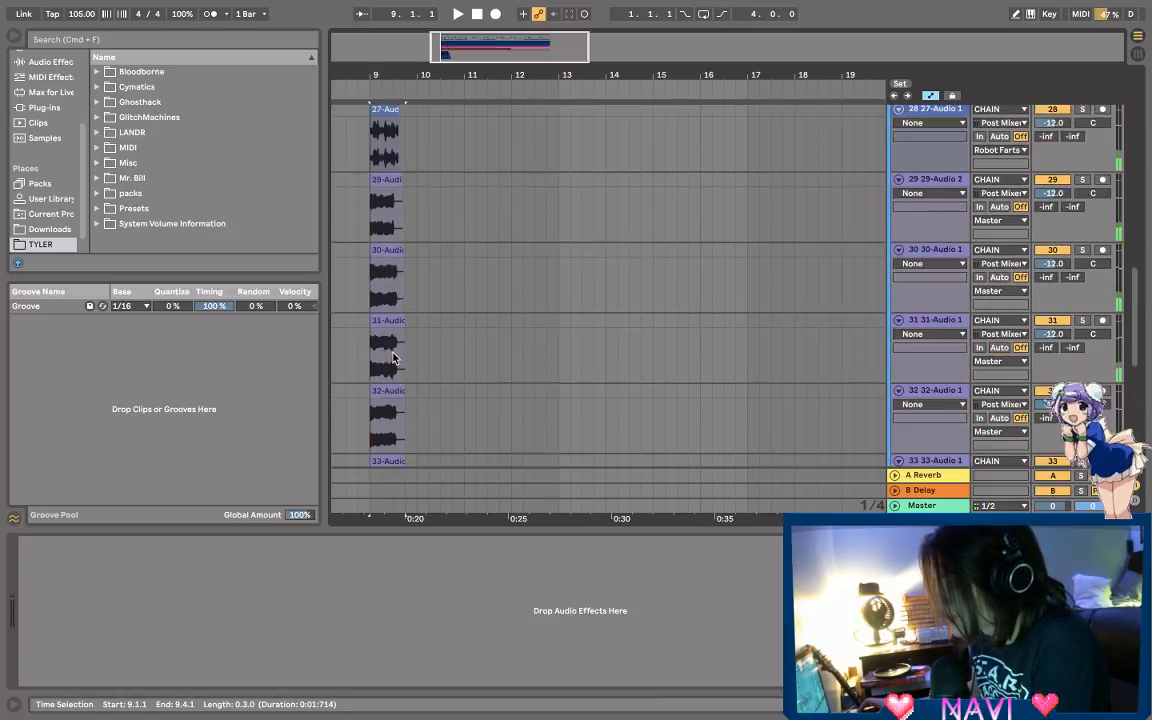
# Step: Collapse the Robot Farts group and move the Robot Farts.als file from the User Library to the trash
pyautogui.scroll(5, 792, 323)
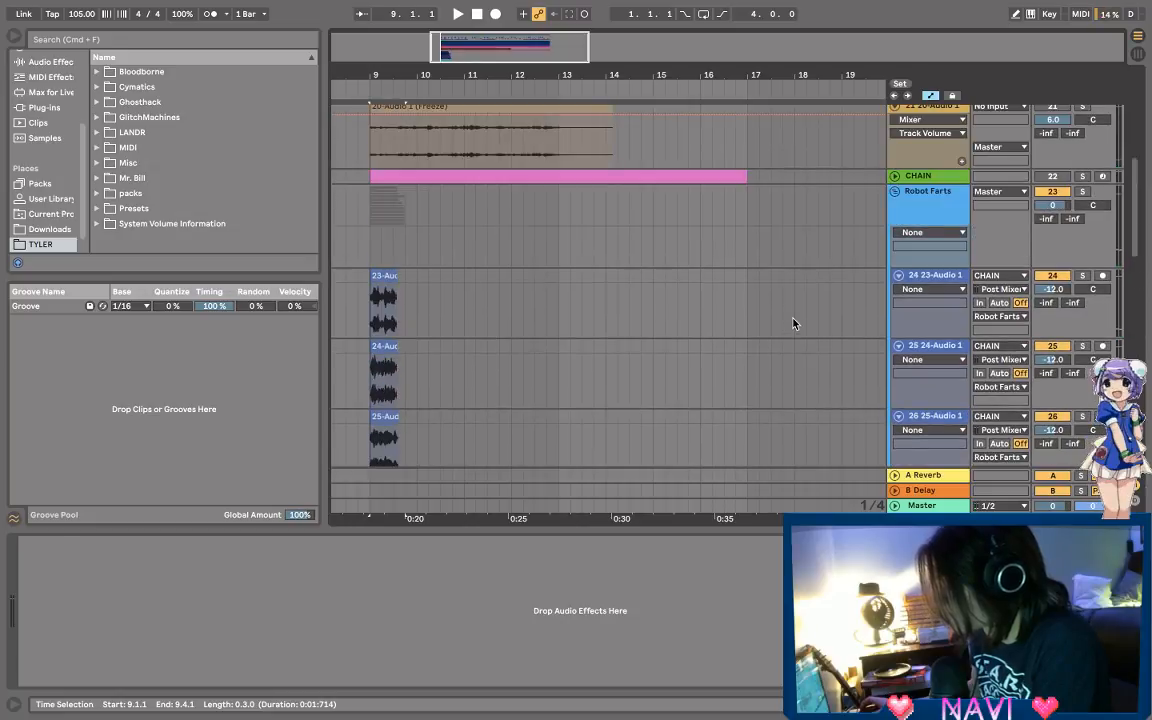
pyautogui.click(895, 191)
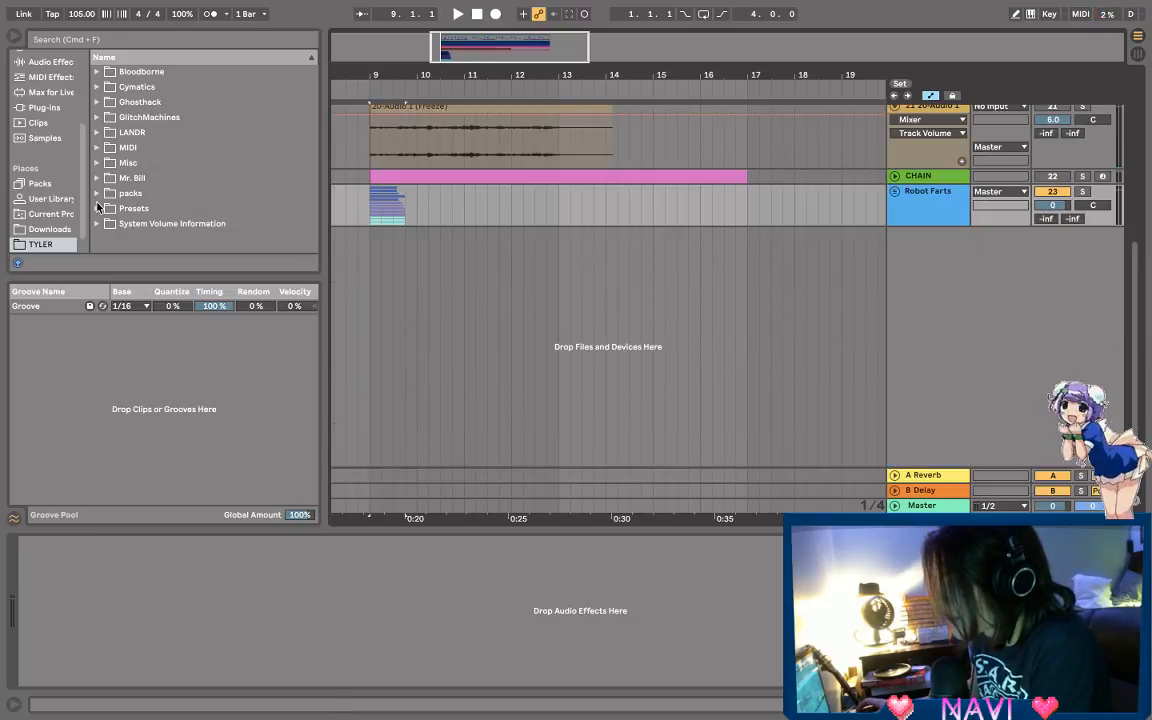
pyautogui.scroll(-1, 45, 190)
pyautogui.click(45, 183)
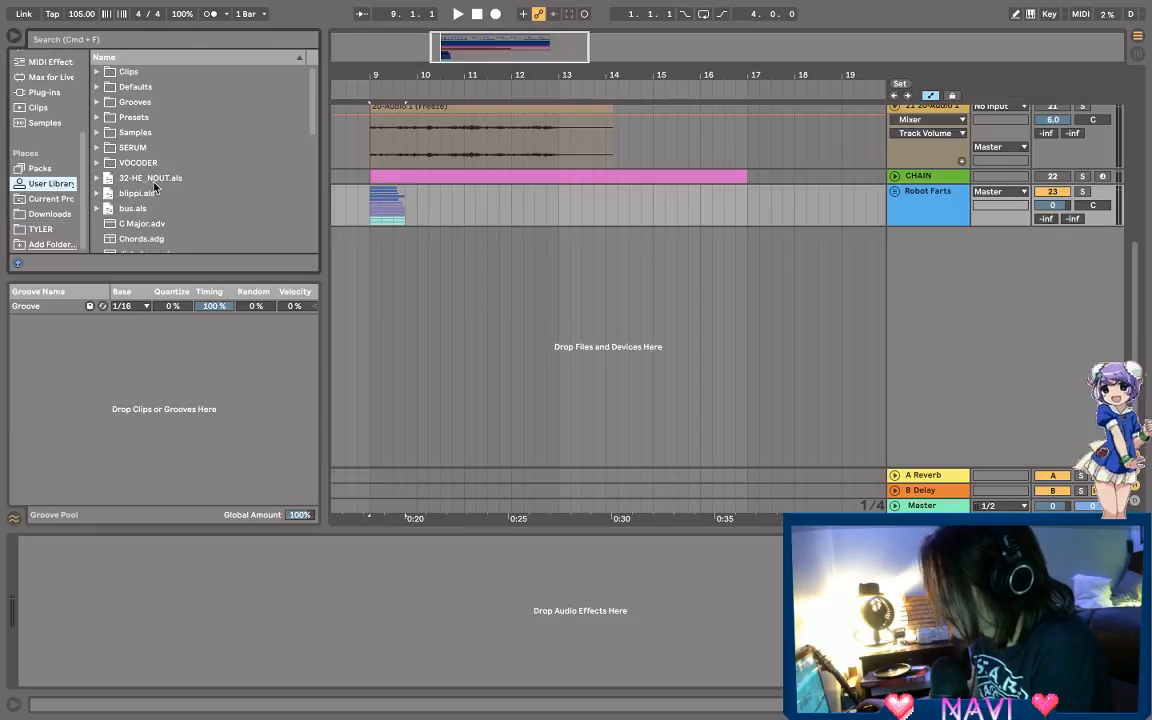
pyautogui.scroll(-10, 154, 187)
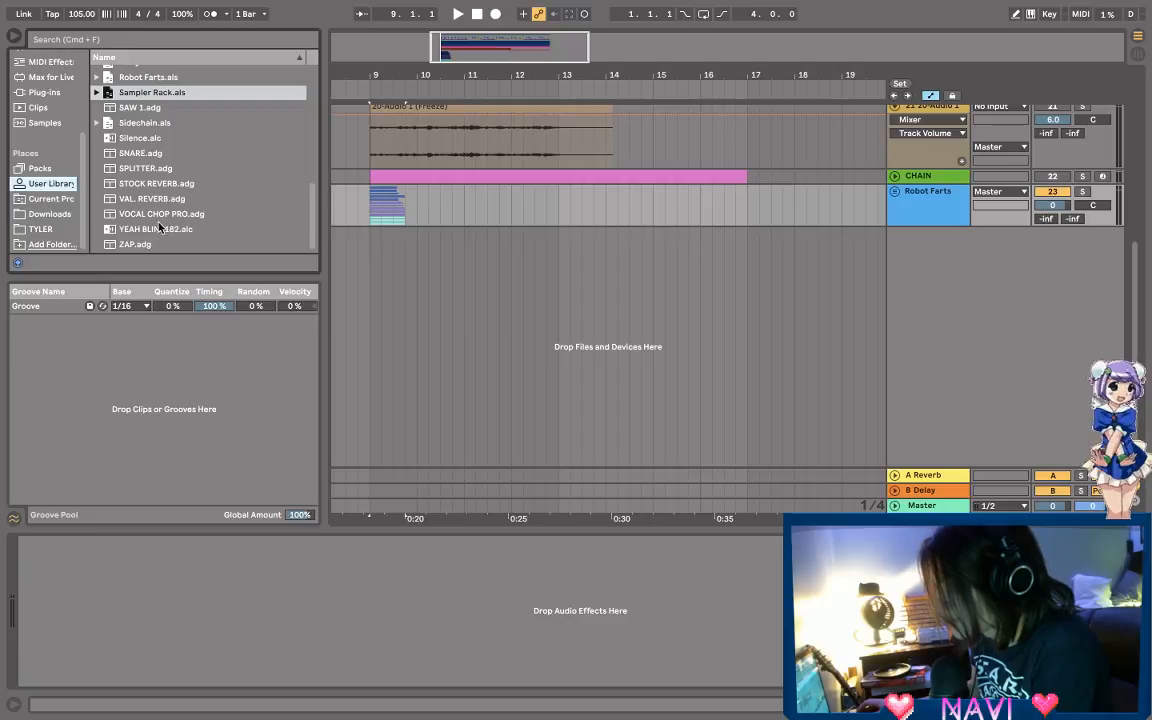
pyautogui.rightClick(143, 78)
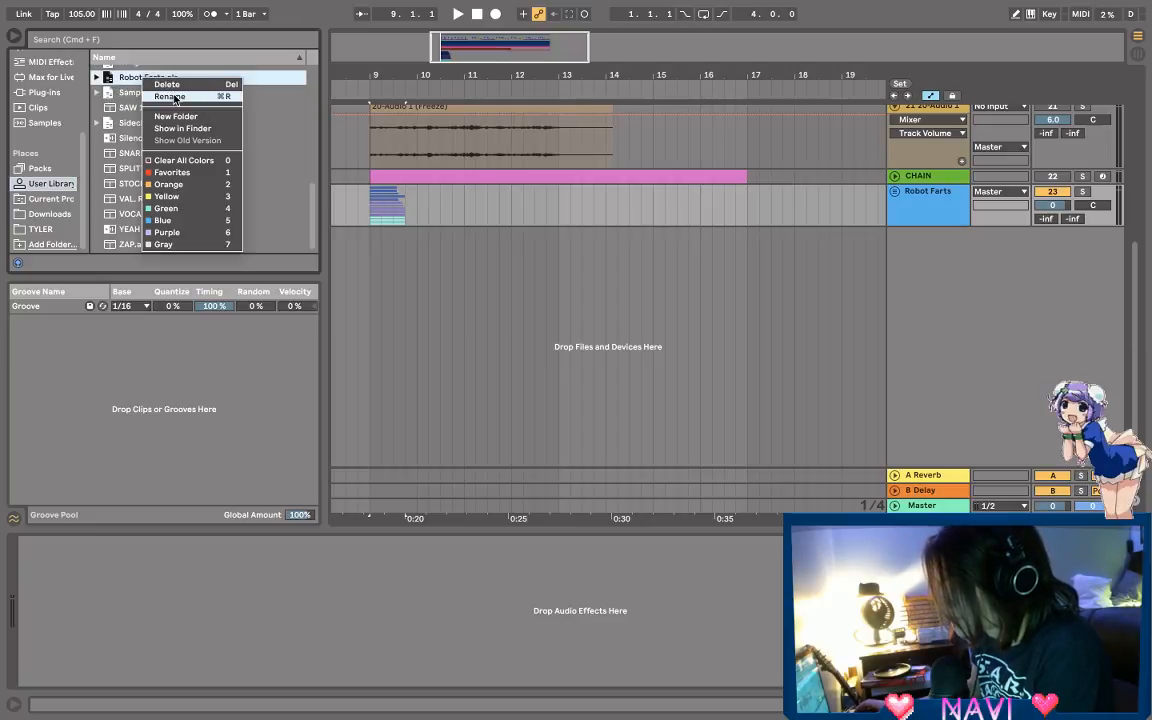
pyautogui.click(167, 84)
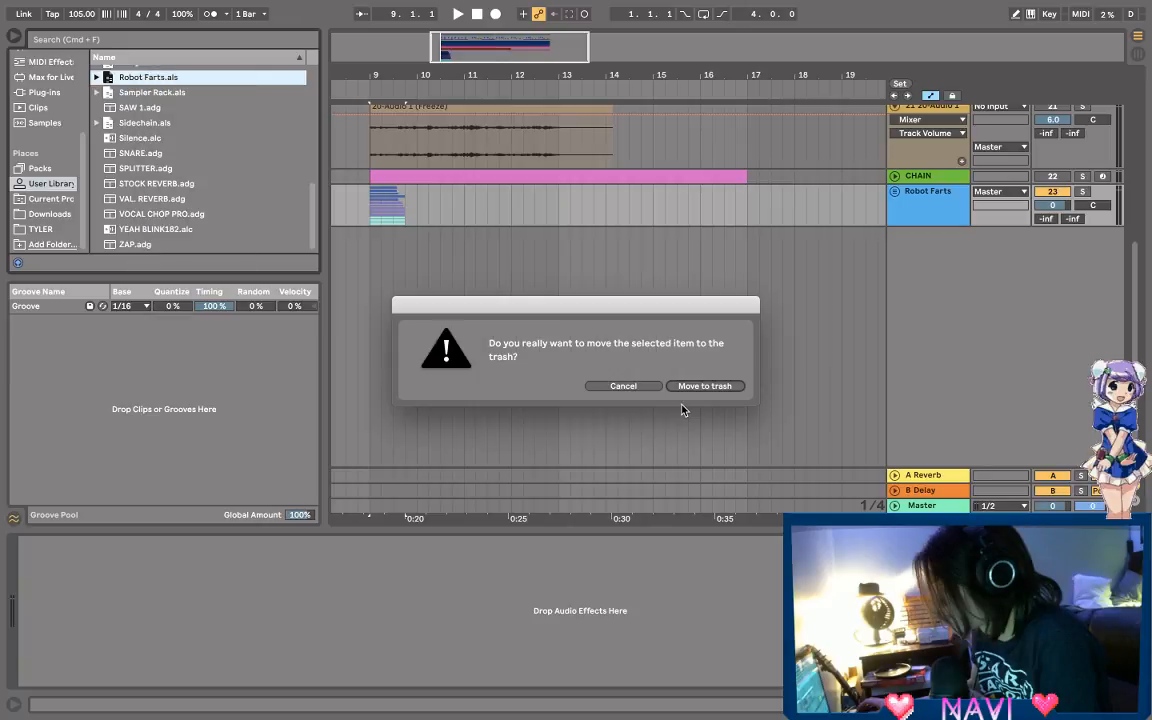
pyautogui.click(695, 386)
pyautogui.scroll(2, 140, 130)
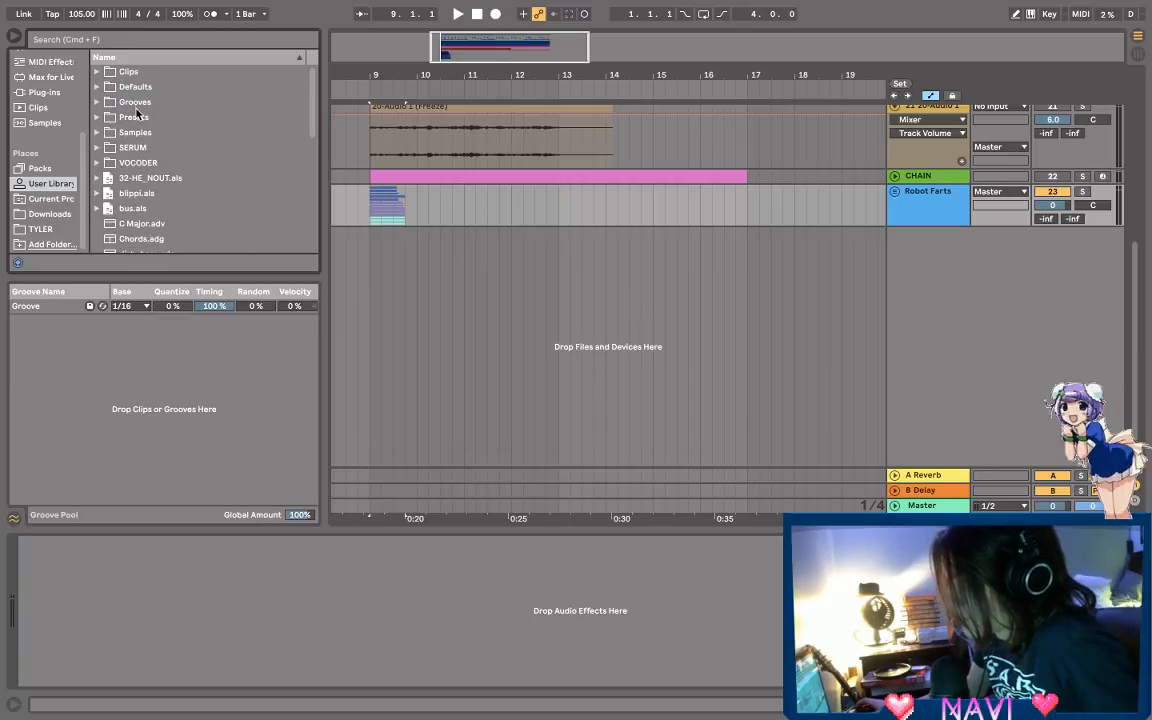
pyautogui.rightClick(142, 119)
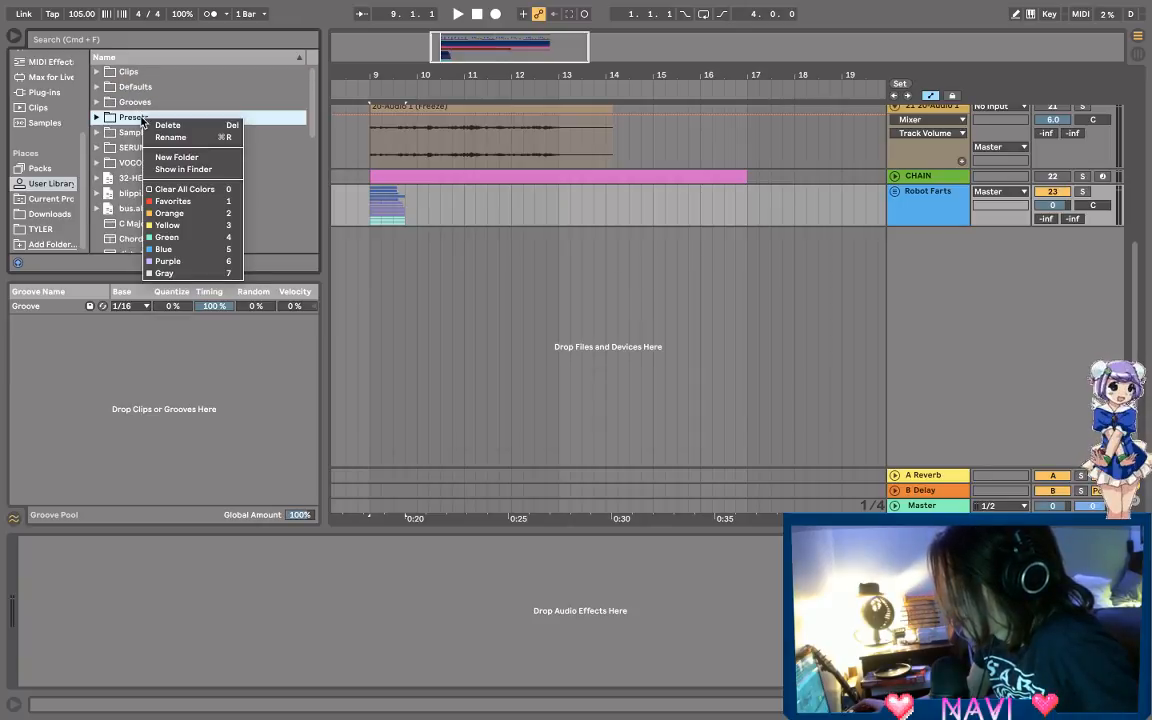
pyautogui.click(177, 157)
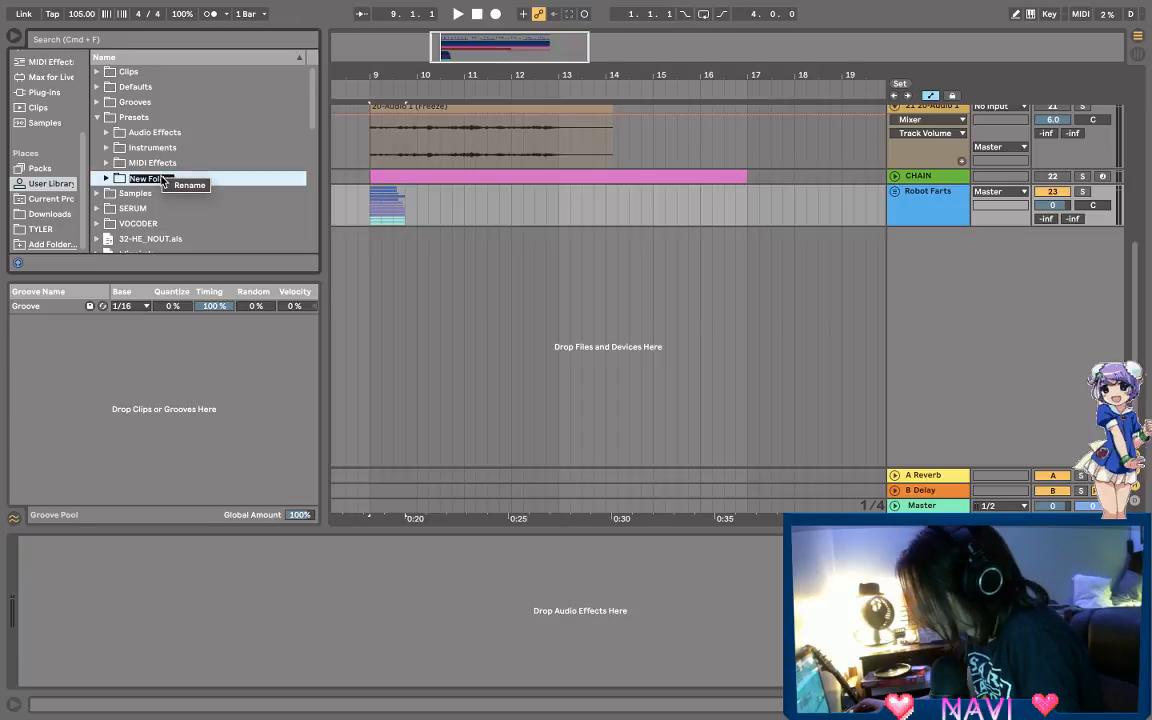
pyautogui.press('Return')
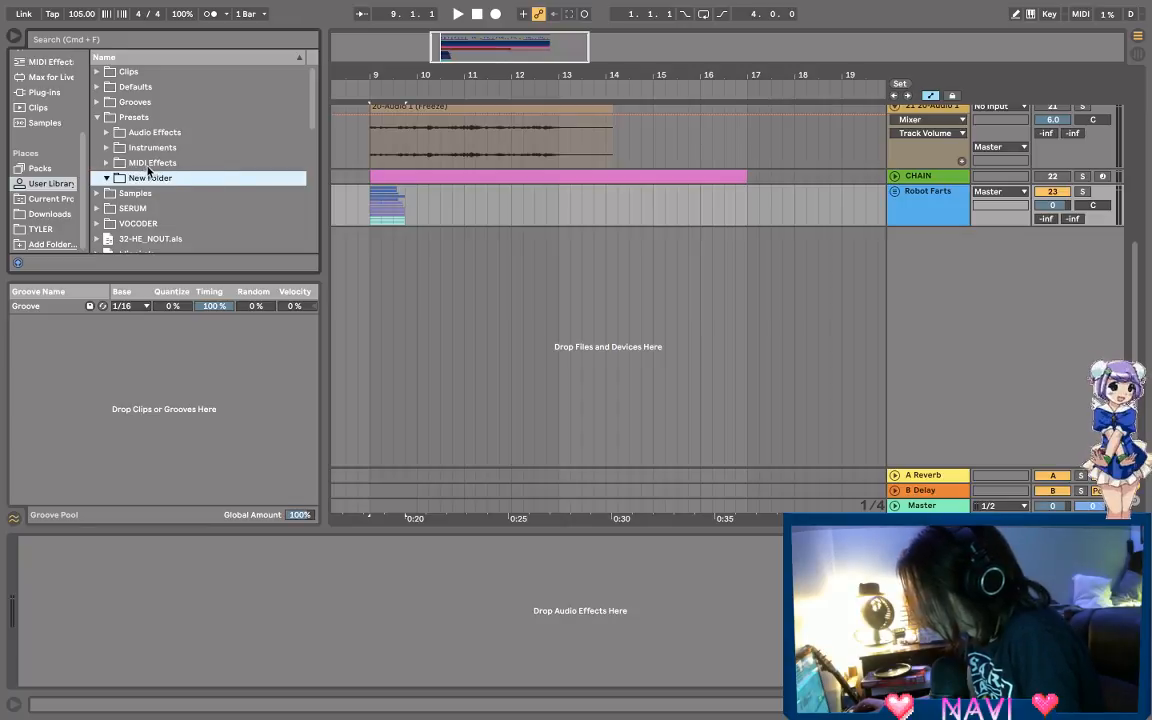
pyautogui.click(146, 162)
pyautogui.rightClick(152, 179)
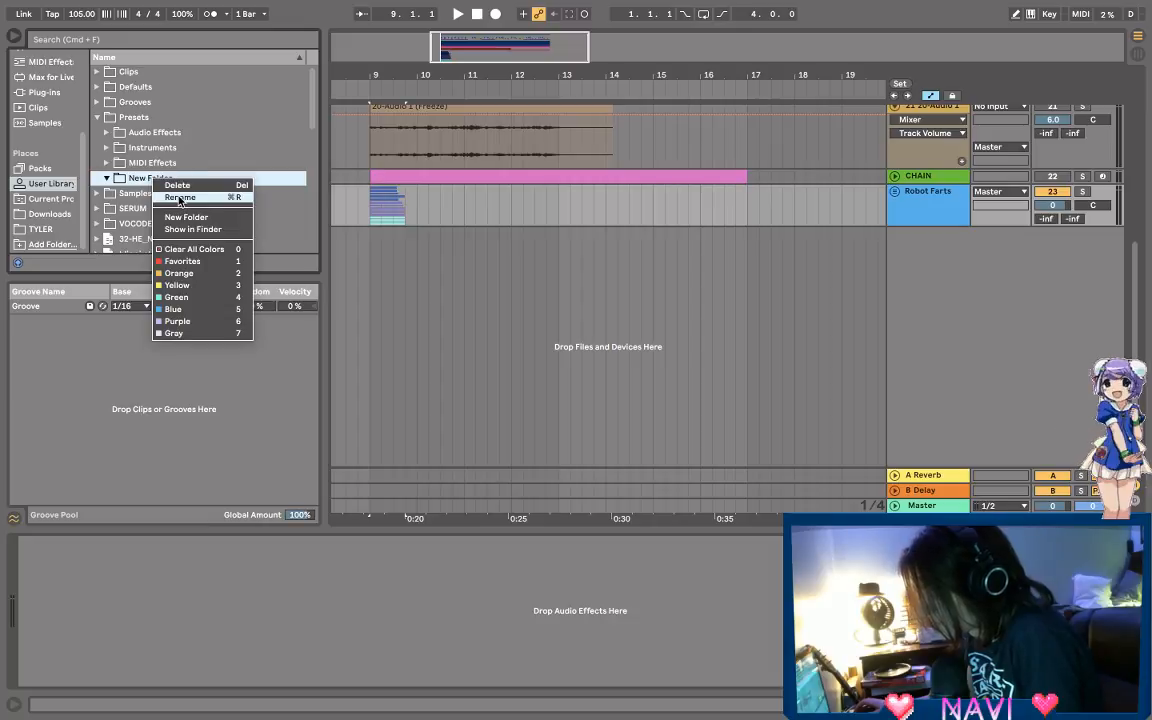
pyautogui.click(178, 185)
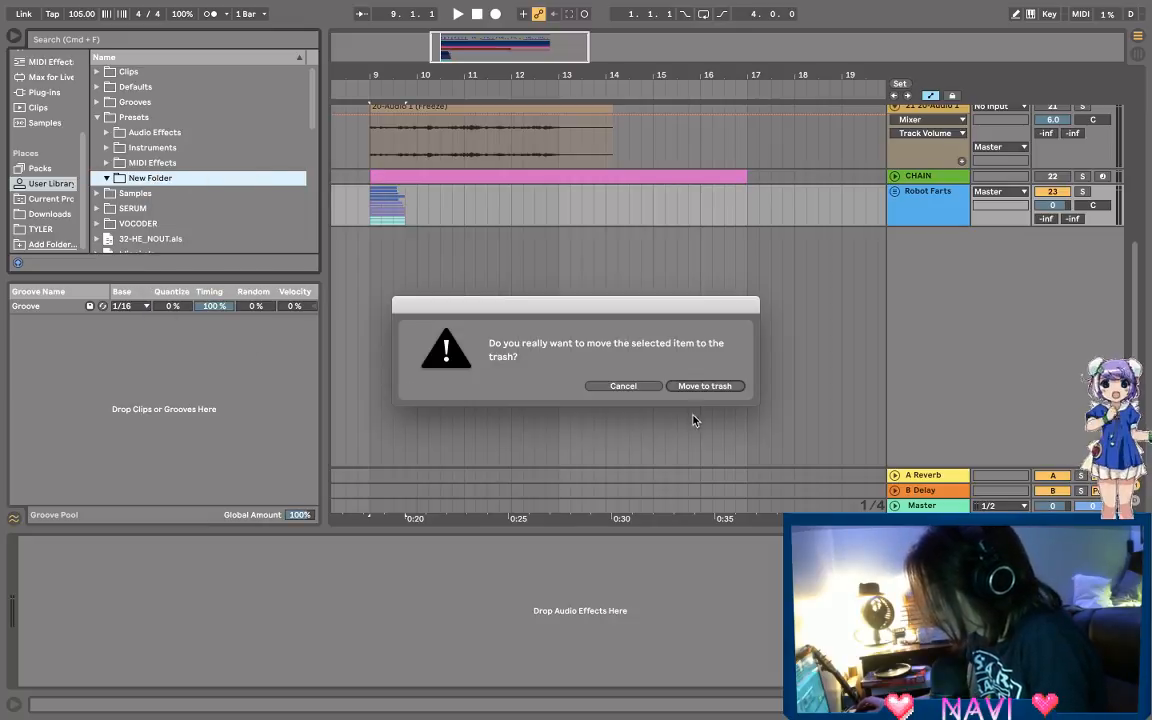
pyautogui.click(705, 386)
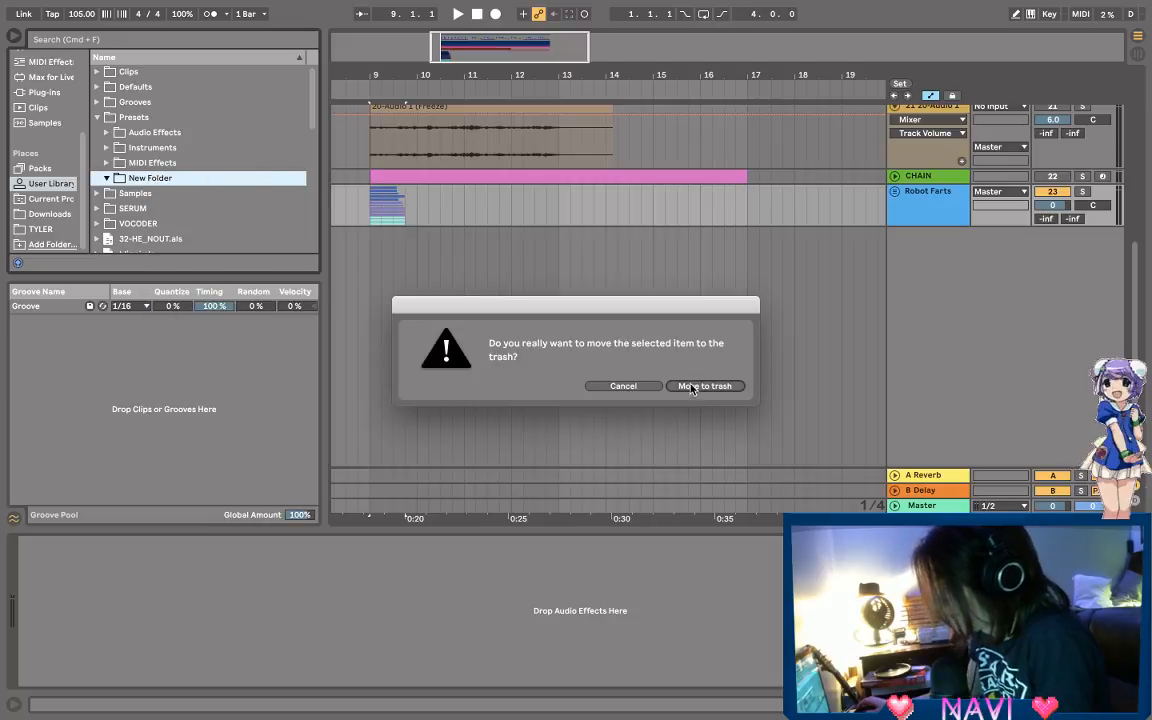
pyautogui.click(97, 116)
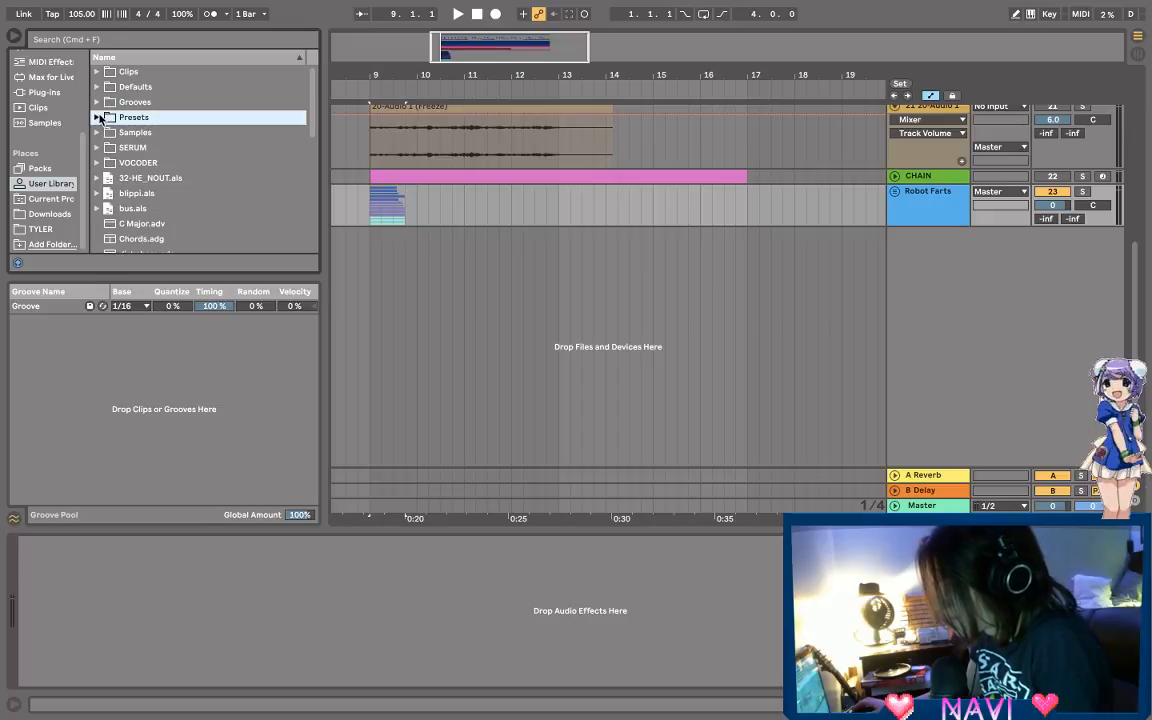
# Step: Create a folder named Robart Farts at the top level of the User Library
pyautogui.click(113, 177)
pyautogui.scroll(-5, 140, 160)
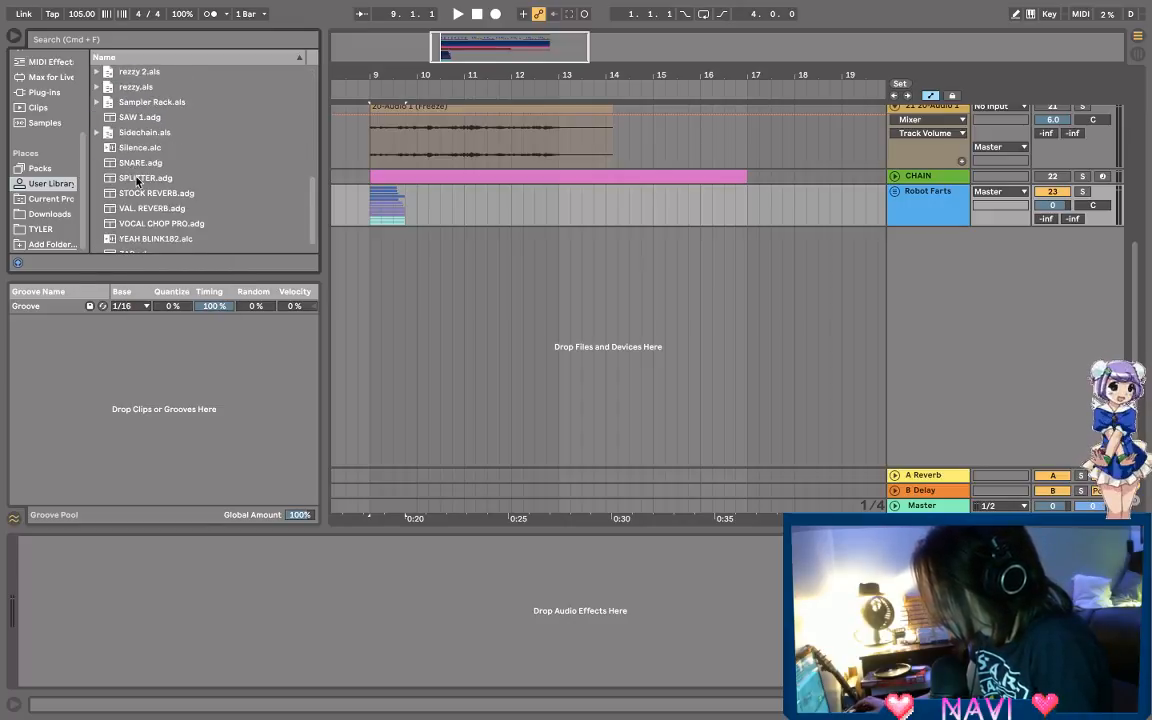
pyautogui.scroll(5, 150, 222)
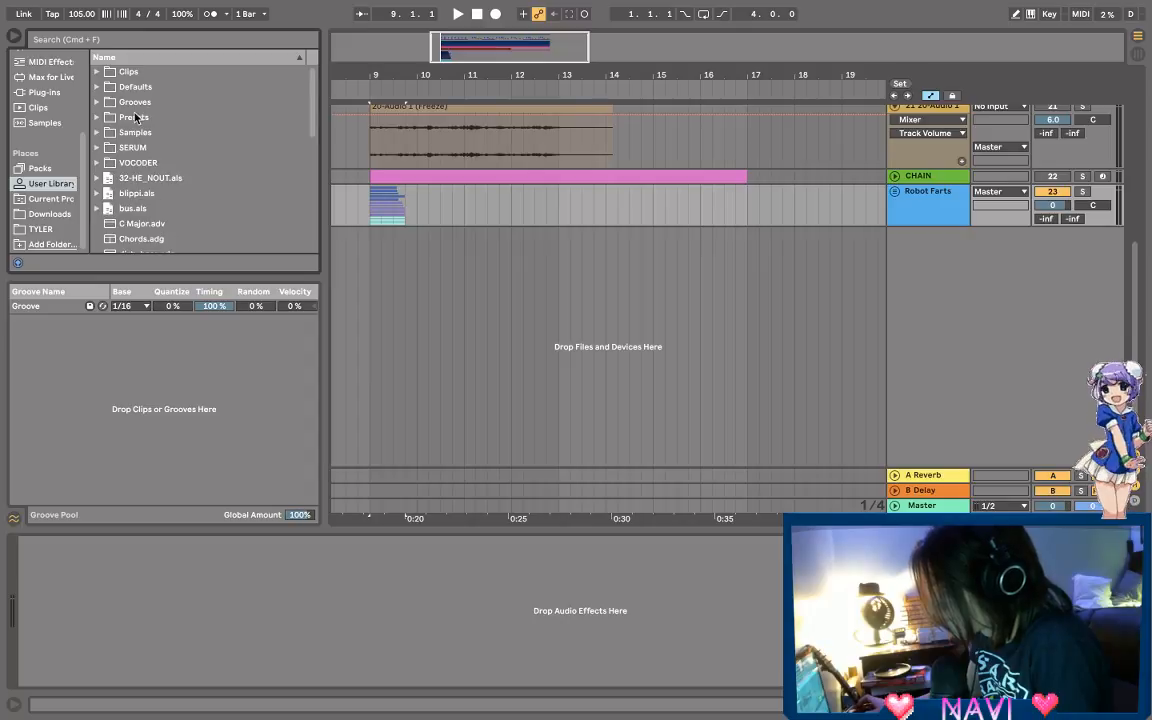
pyautogui.scroll(-1, 136, 78)
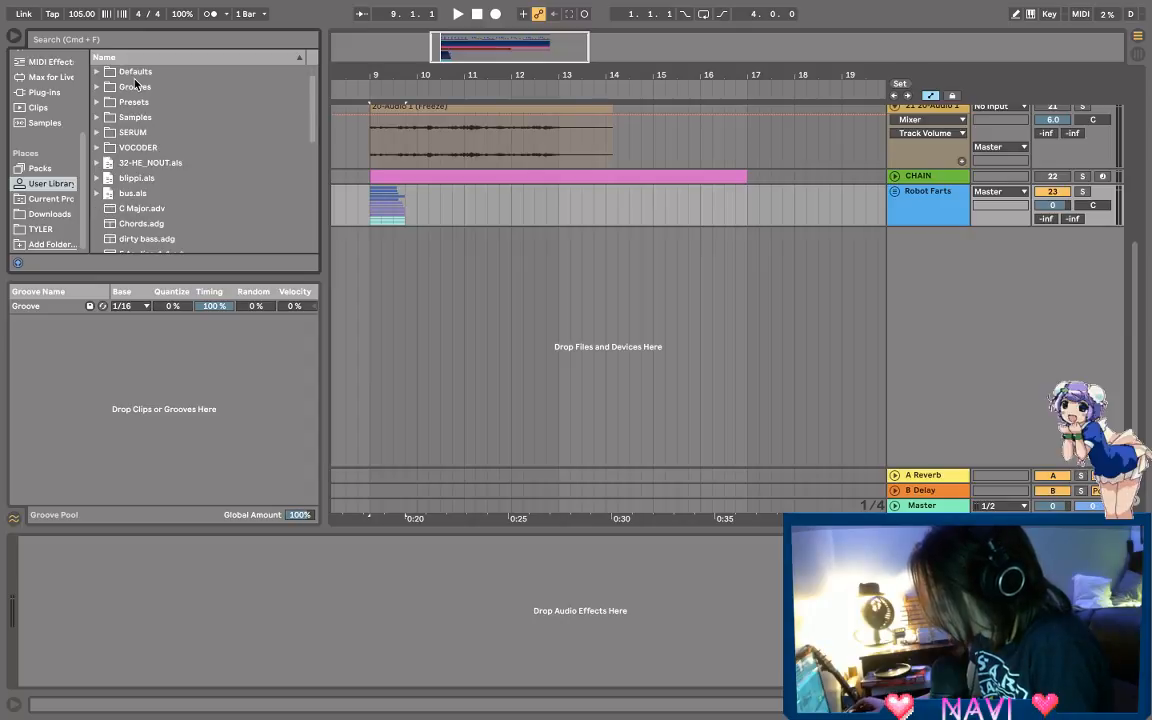
pyautogui.keyDown('shift'); pyautogui.click(138, 72); pyautogui.keyUp('shift')
pyautogui.rightClick(138, 74)
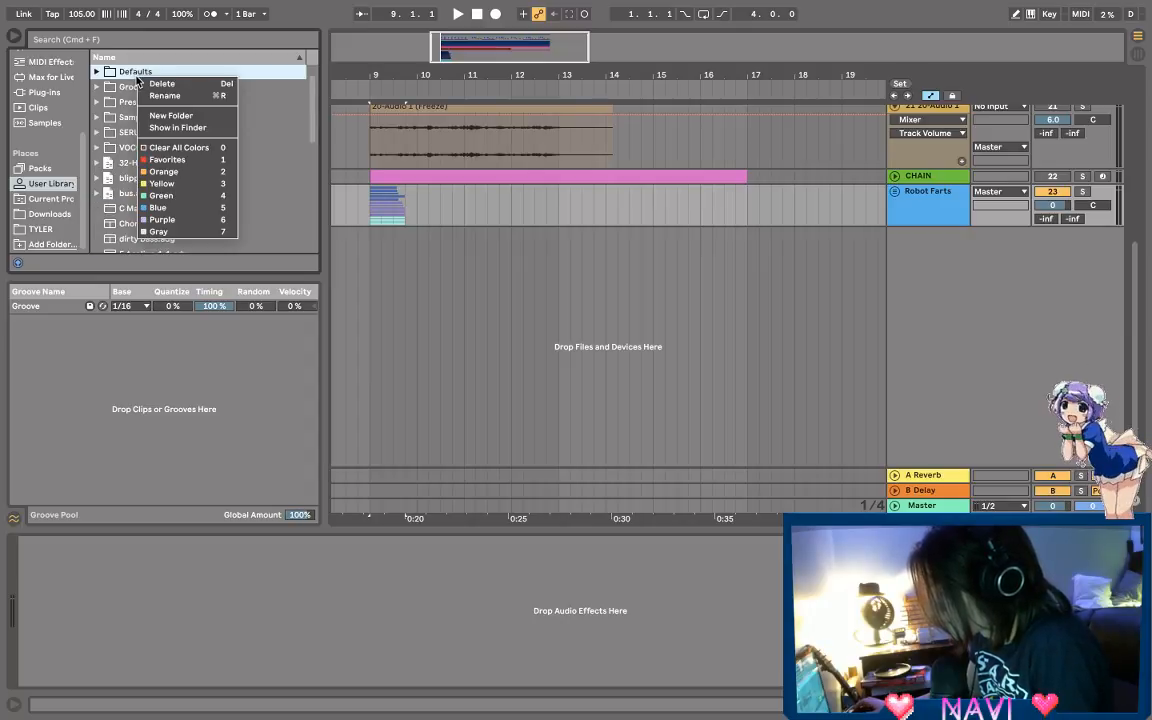
pyautogui.click(117, 71)
pyautogui.rightClick(152, 188)
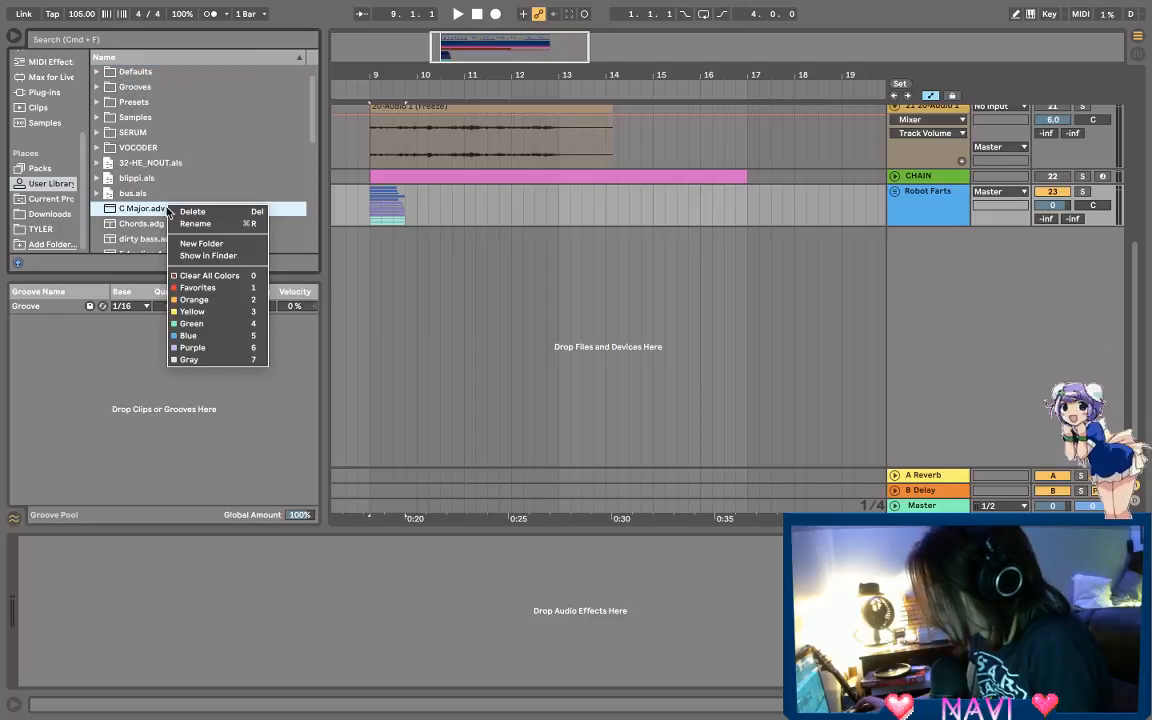
pyautogui.click(204, 245)
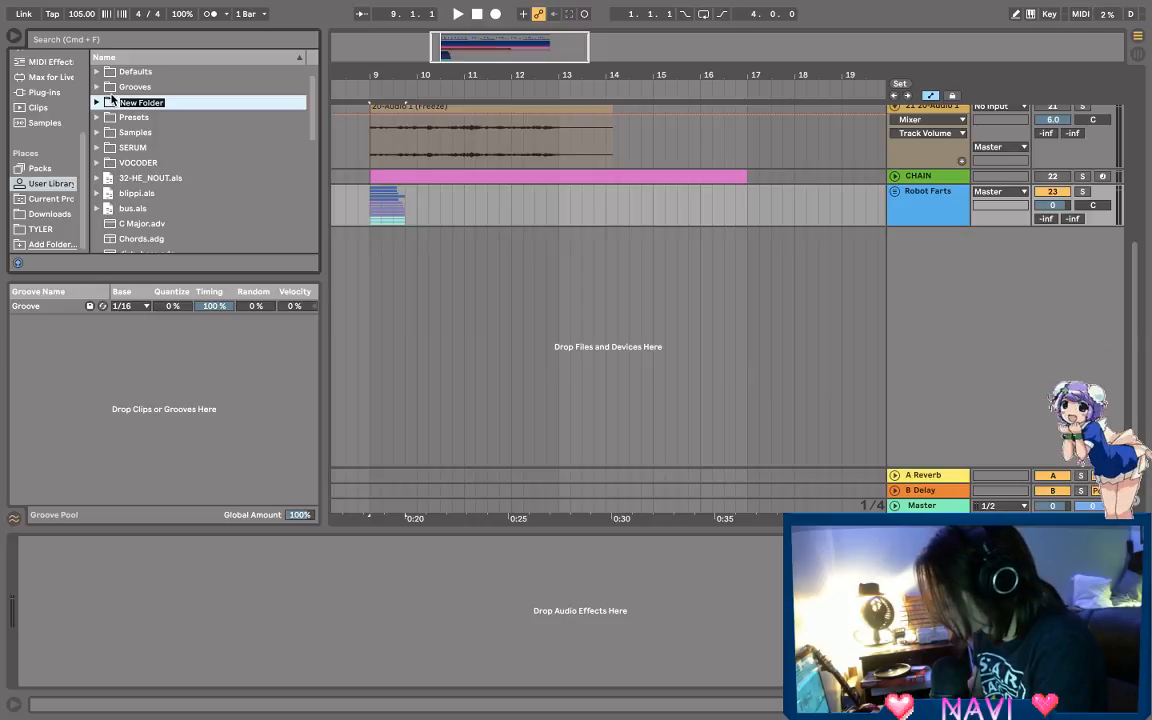
pyautogui.write('Roba')
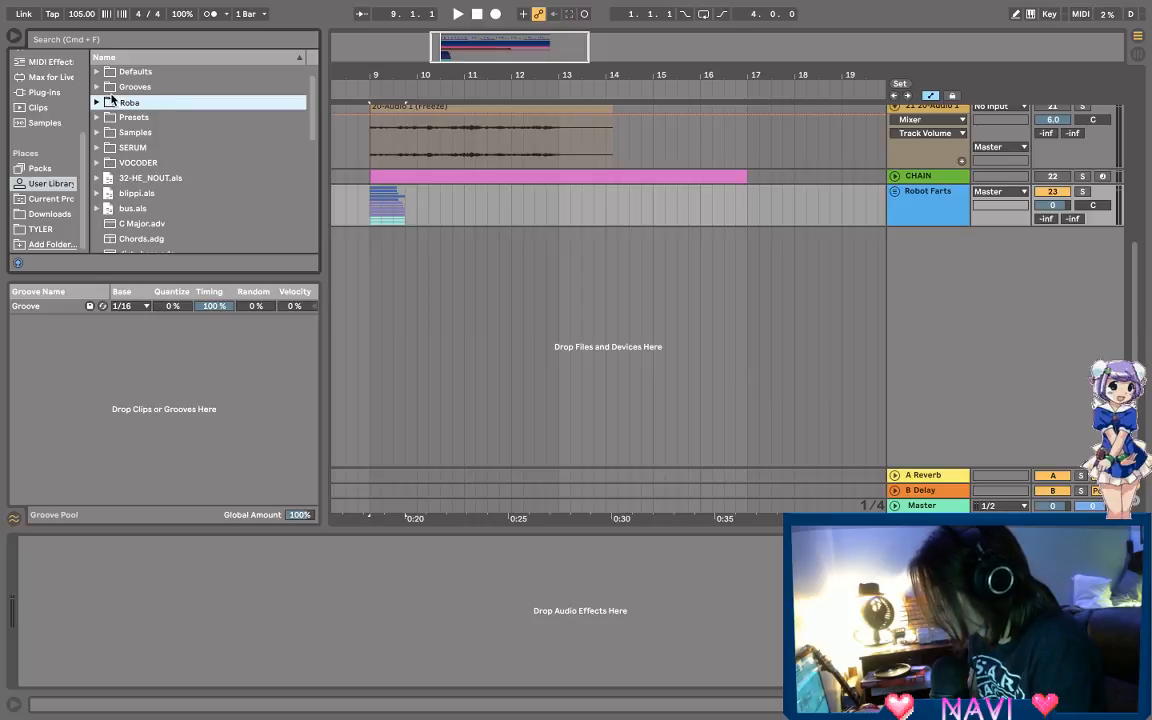
pyautogui.write('rt Farts')
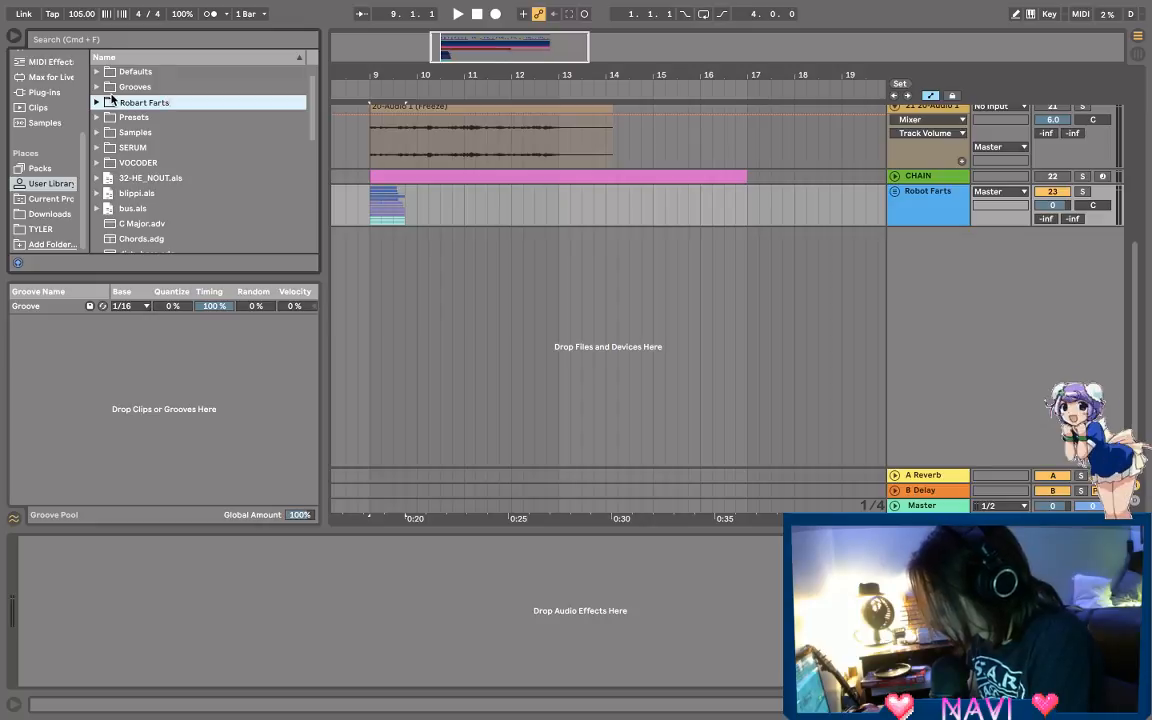
pyautogui.press('Return')
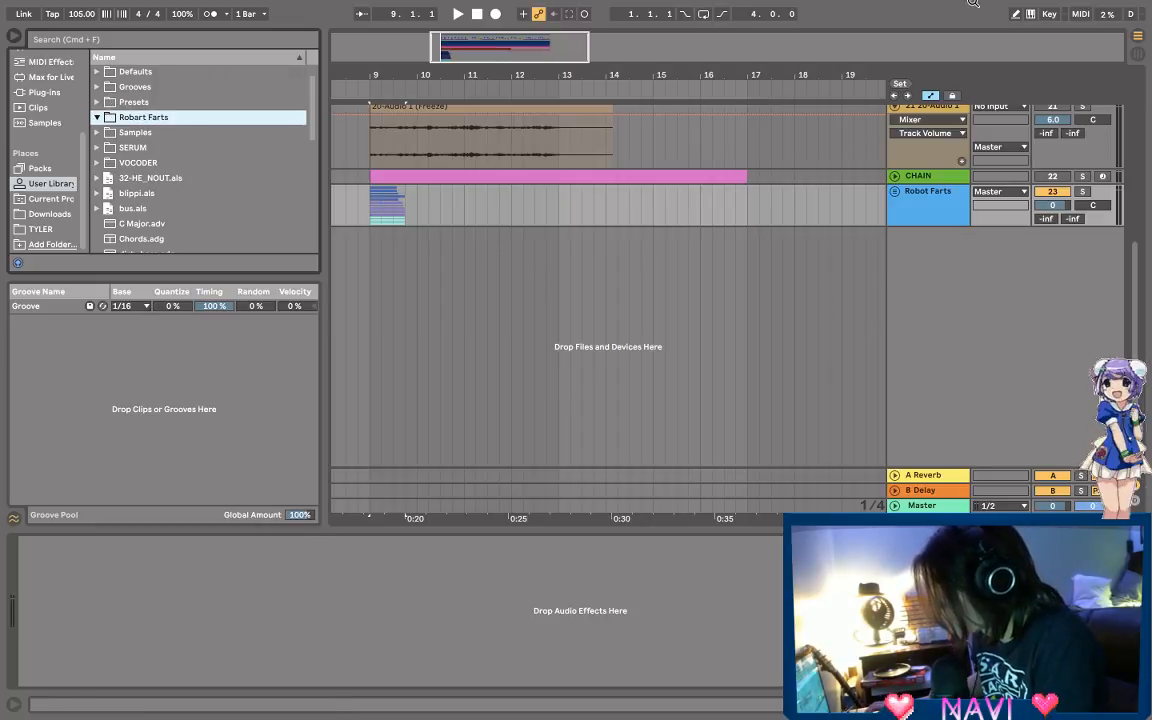
# Step: Expand the Robot Farts group and try to add all its selected audio clips to the Robart Farts folder together
pyautogui.click(895, 191)
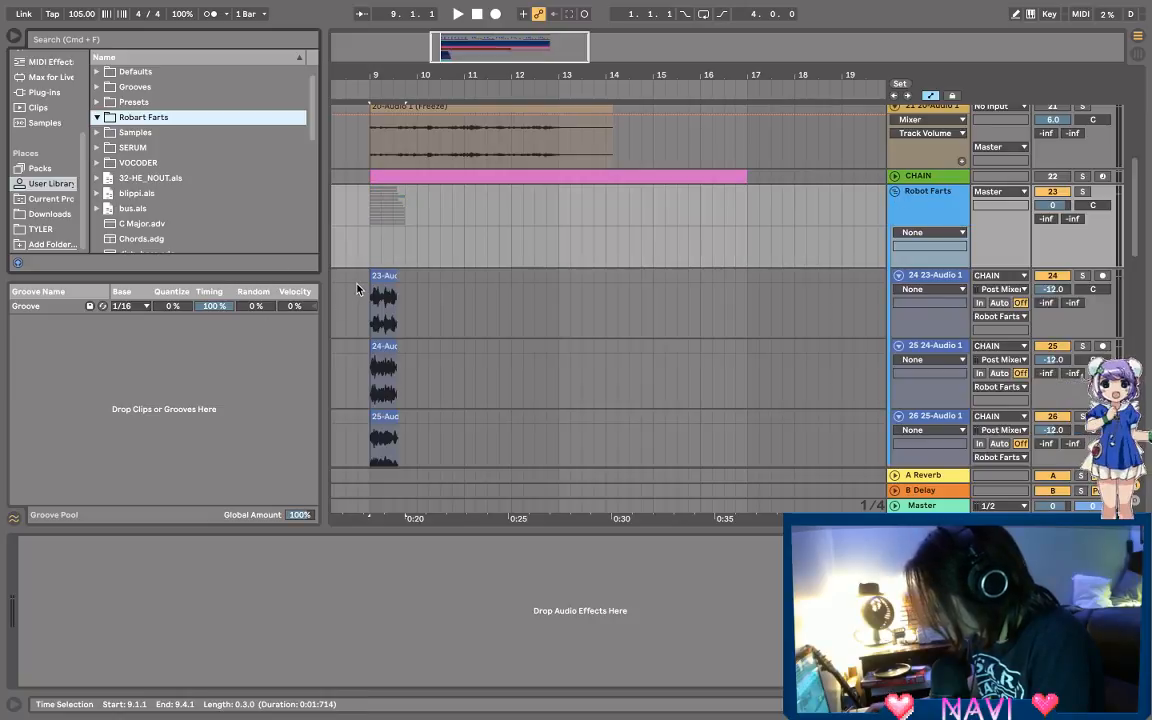
pyautogui.scroll(-10, 385, 300)
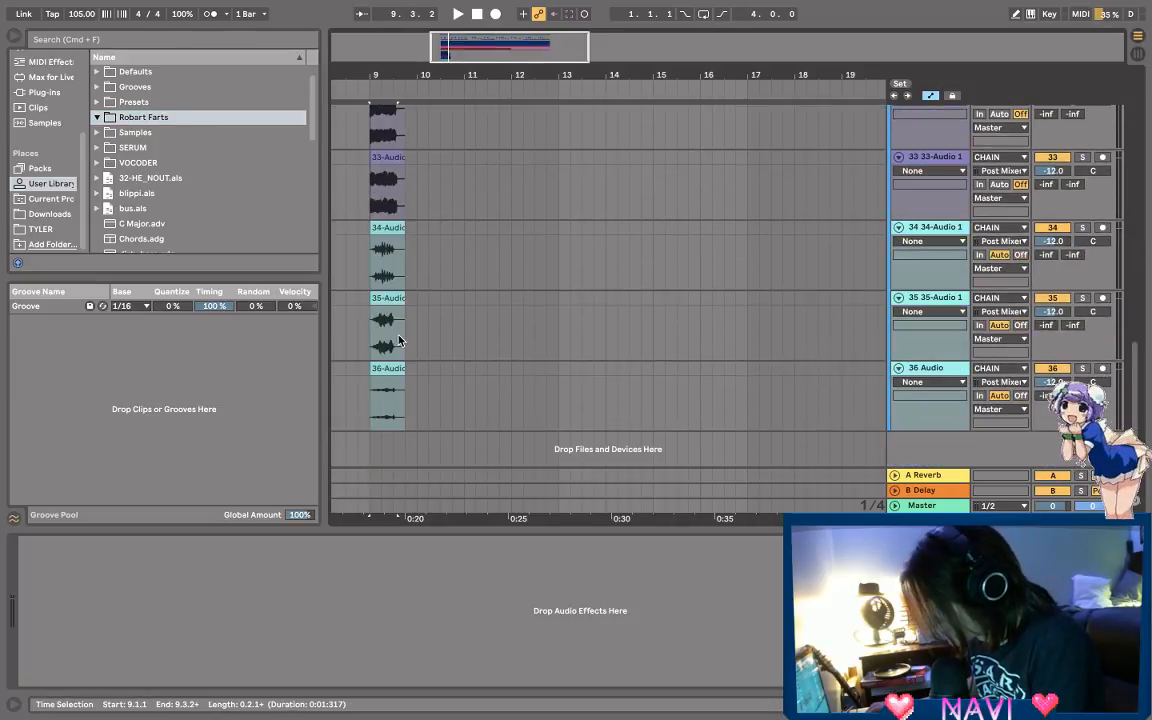
pyautogui.click(389, 366)
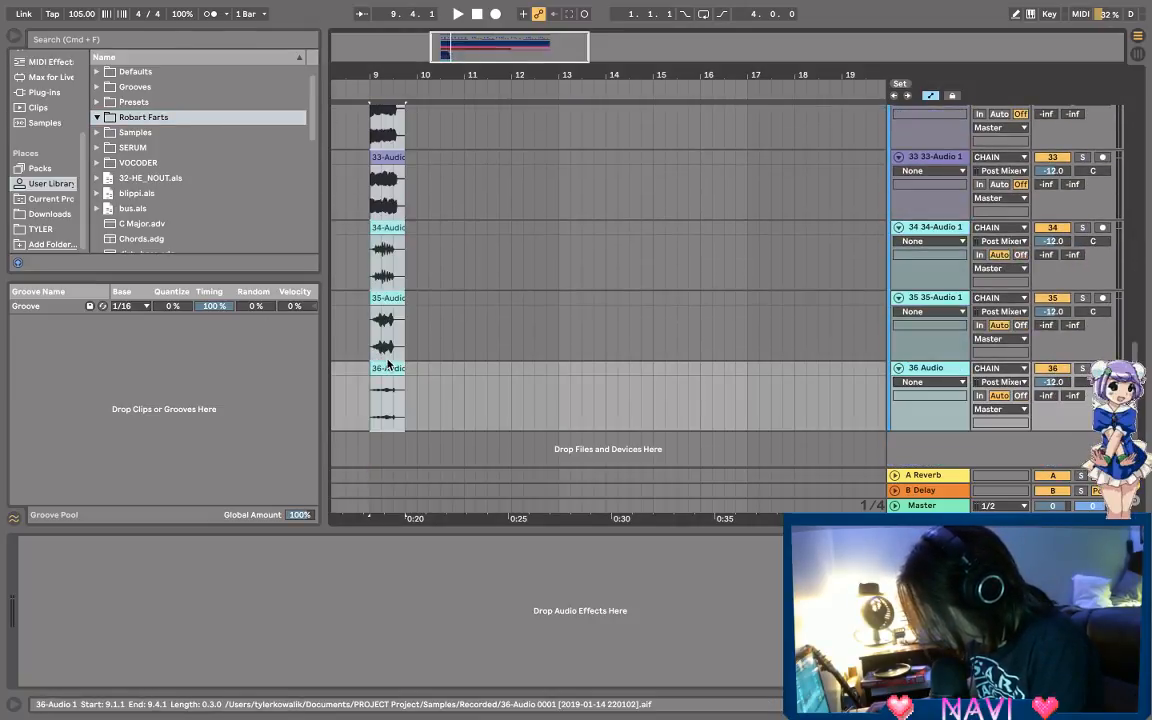
pyautogui.click(387, 229)
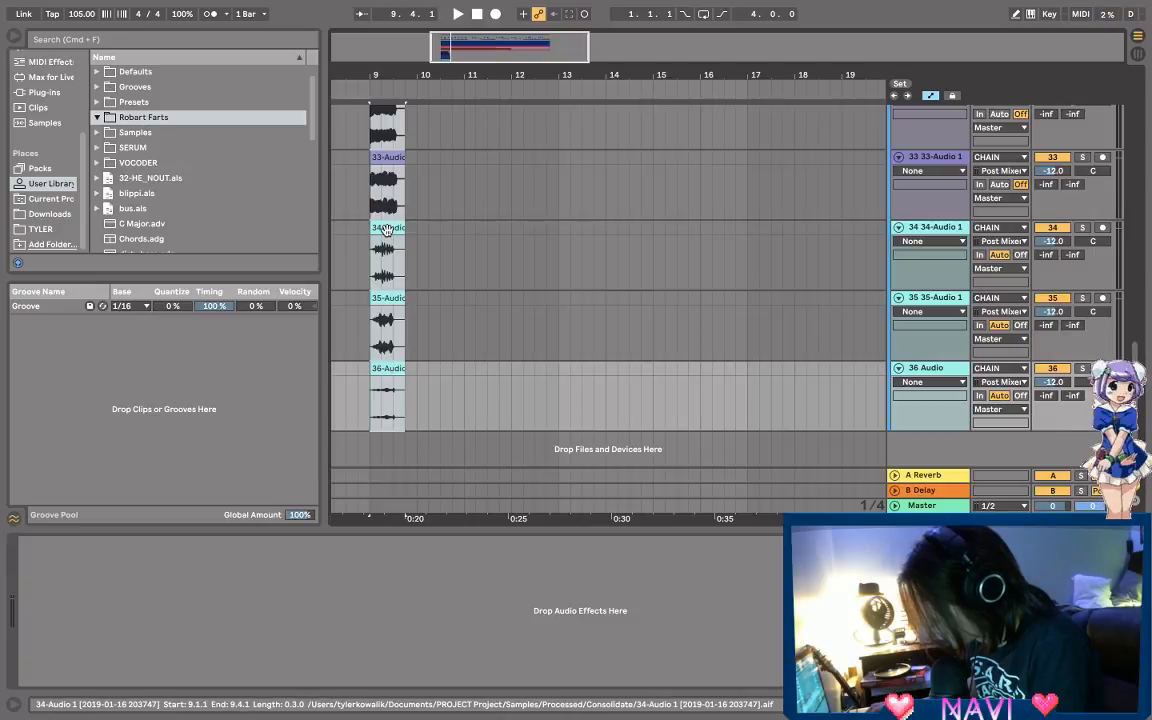
pyautogui.moveTo(387, 229); pyautogui.dragTo(99, 121)
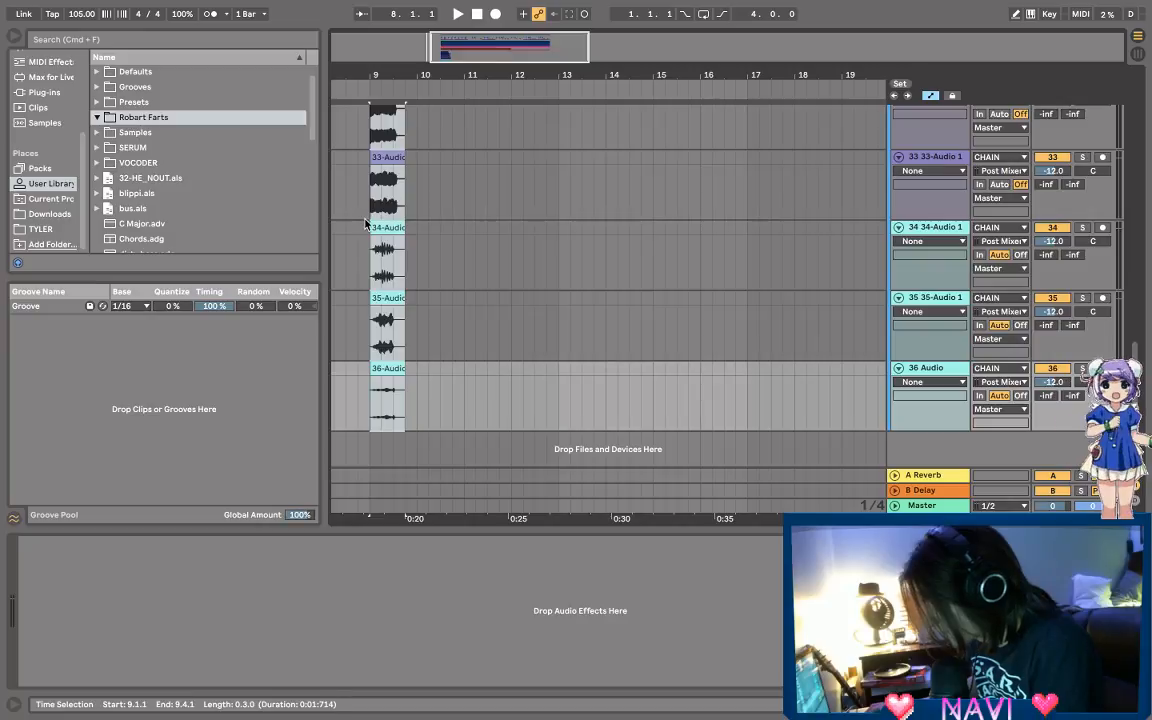
pyautogui.click(555, 254)
# Step: Save track 24, 23-Audio 1, into the Robart Farts folder under the name 1
pyautogui.scroll(8, 555, 254)
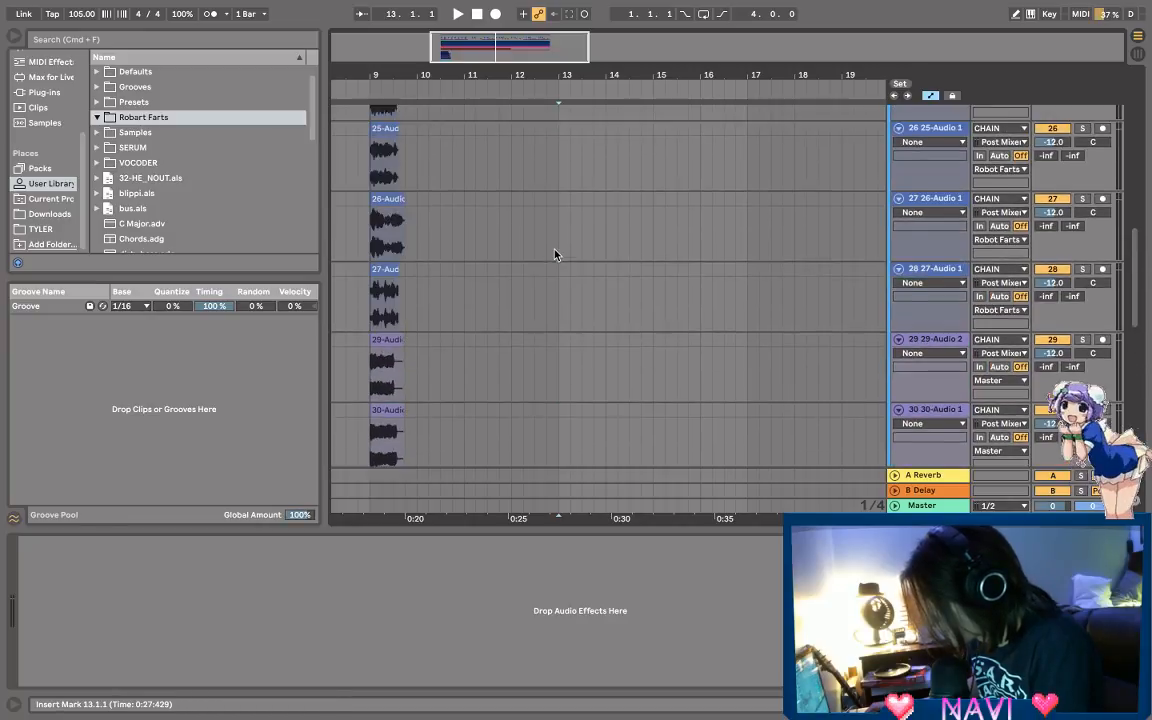
pyautogui.scroll(-3, 555, 254)
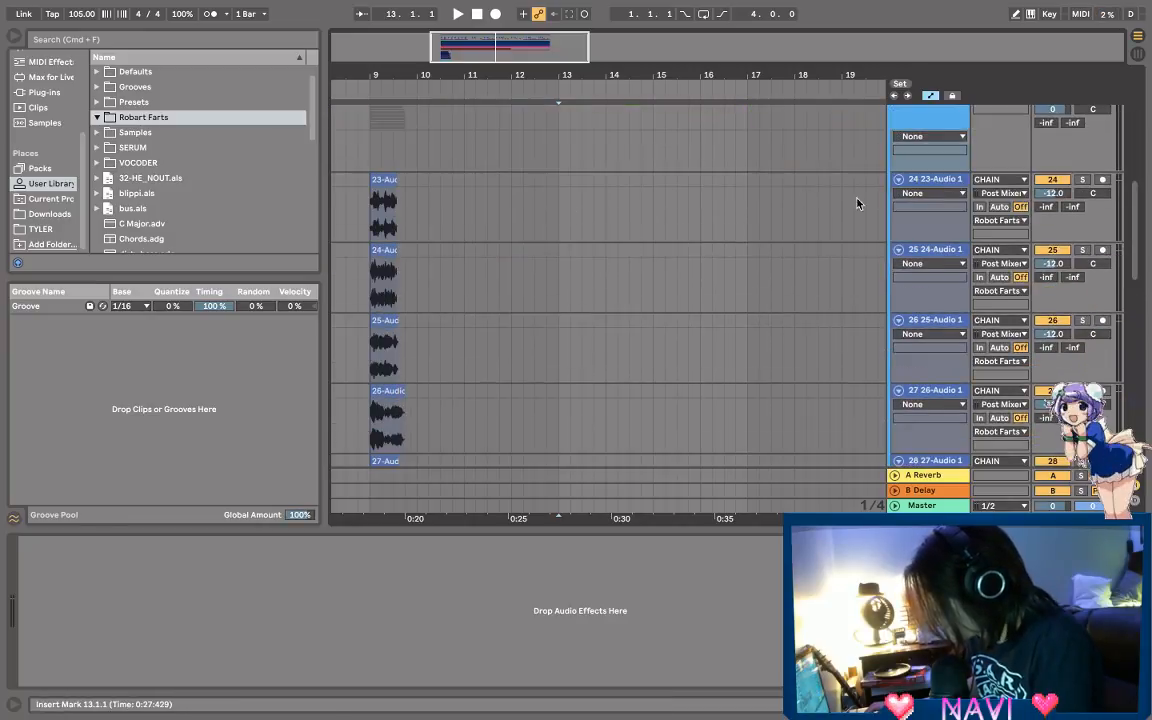
pyautogui.moveTo(936, 183); pyautogui.dragTo(122, 119)
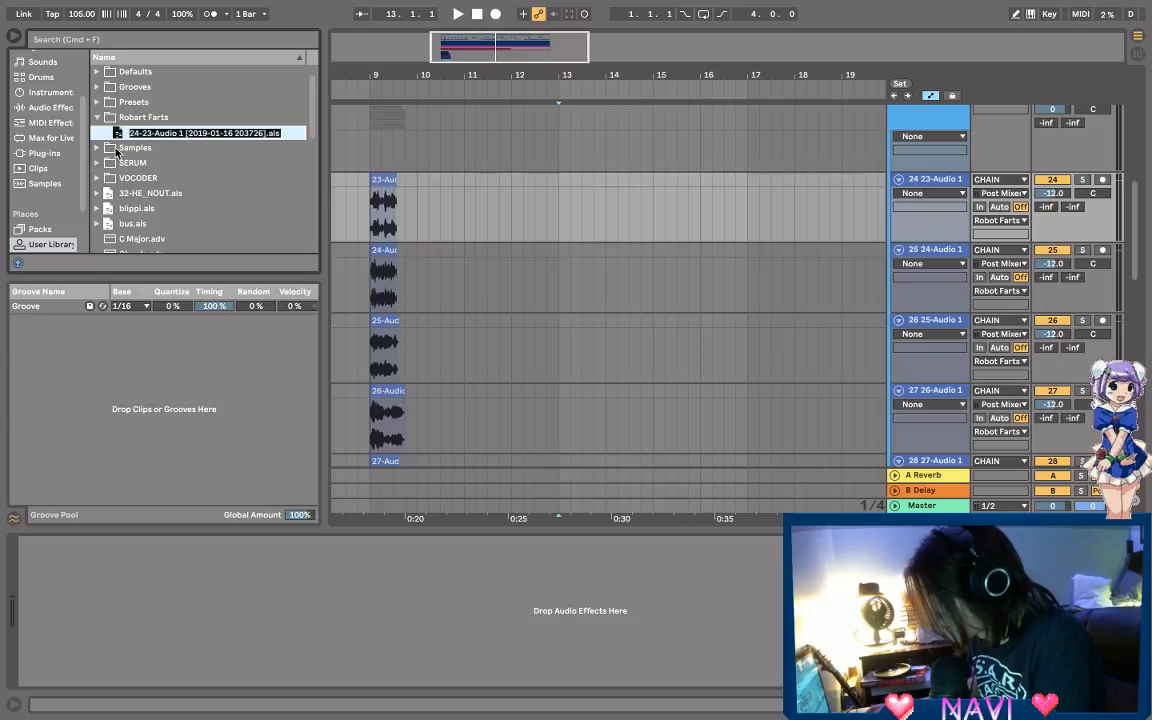
pyautogui.write('1')
pyautogui.press('Return')
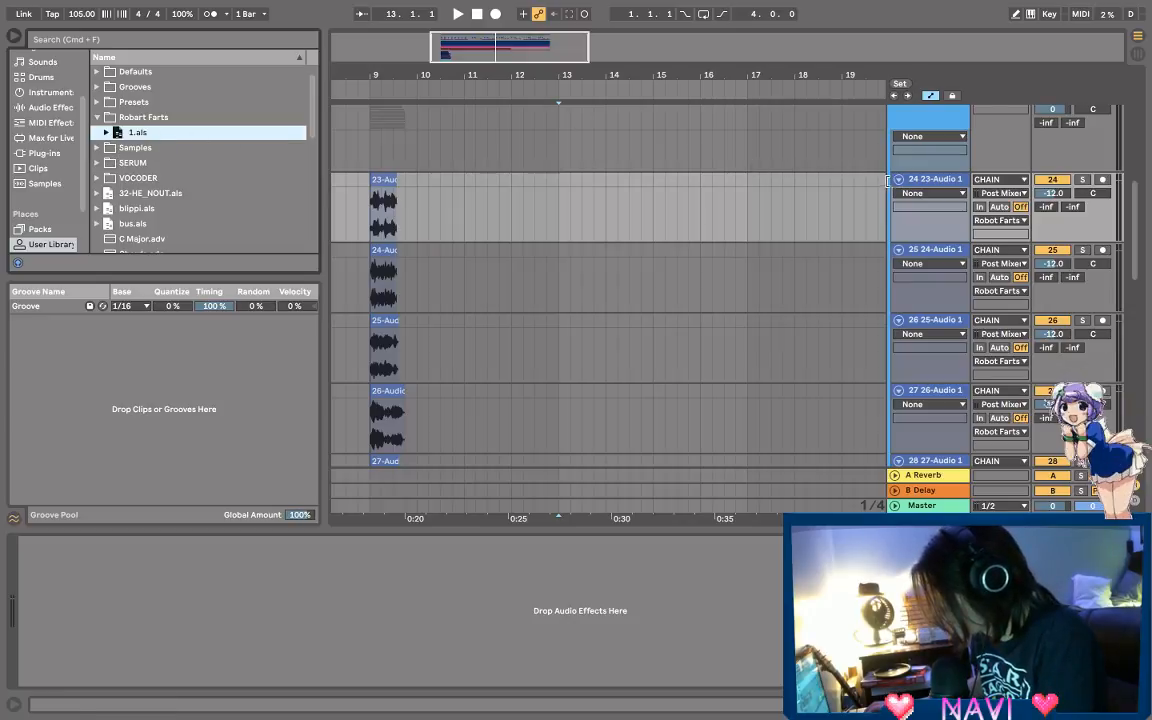
# Step: Insert 1.als from the Robart Farts folder as a new track below the collapsed Robot Farts group and play it from bar 9
pyautogui.scroll(5, 890, 230)
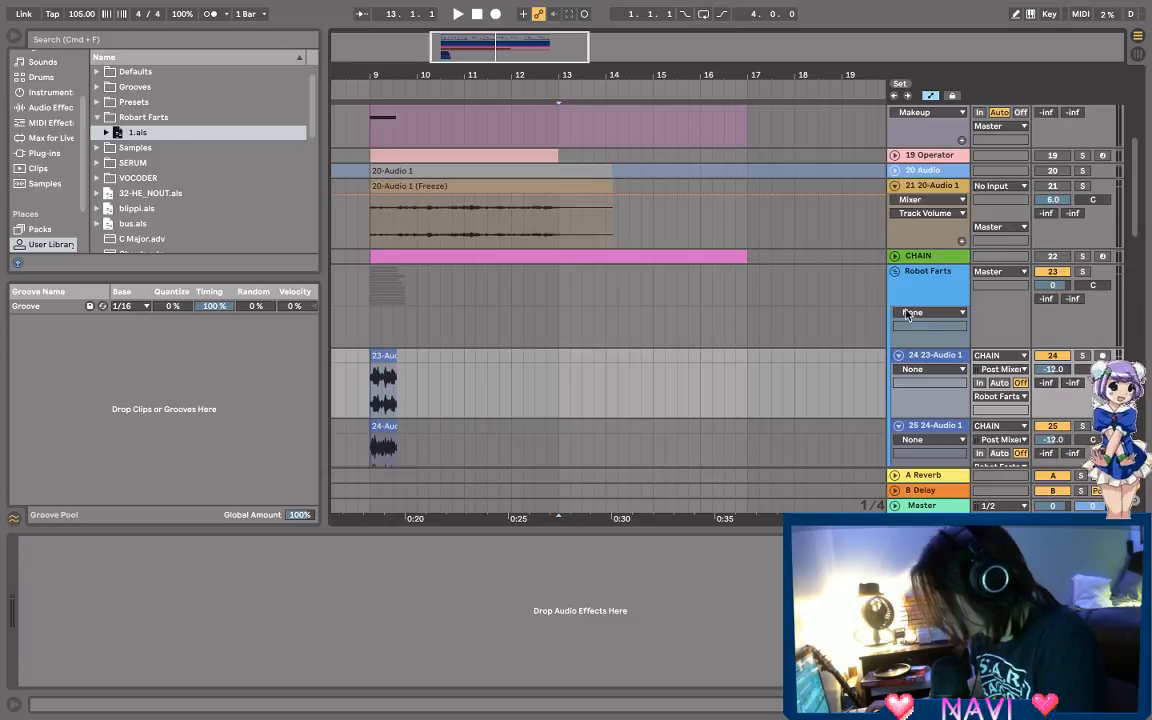
pyautogui.click(895, 273)
pyautogui.moveTo(135, 133); pyautogui.dragTo(491, 352)
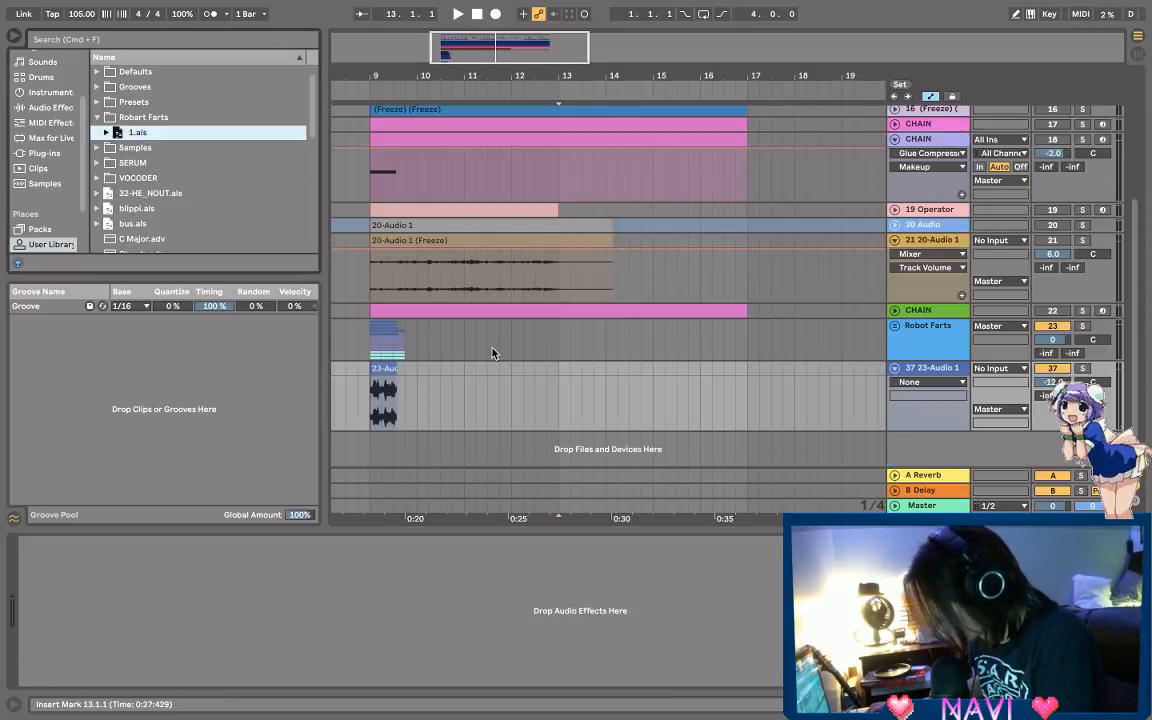
pyautogui.click(371, 398)
pyautogui.press('space')
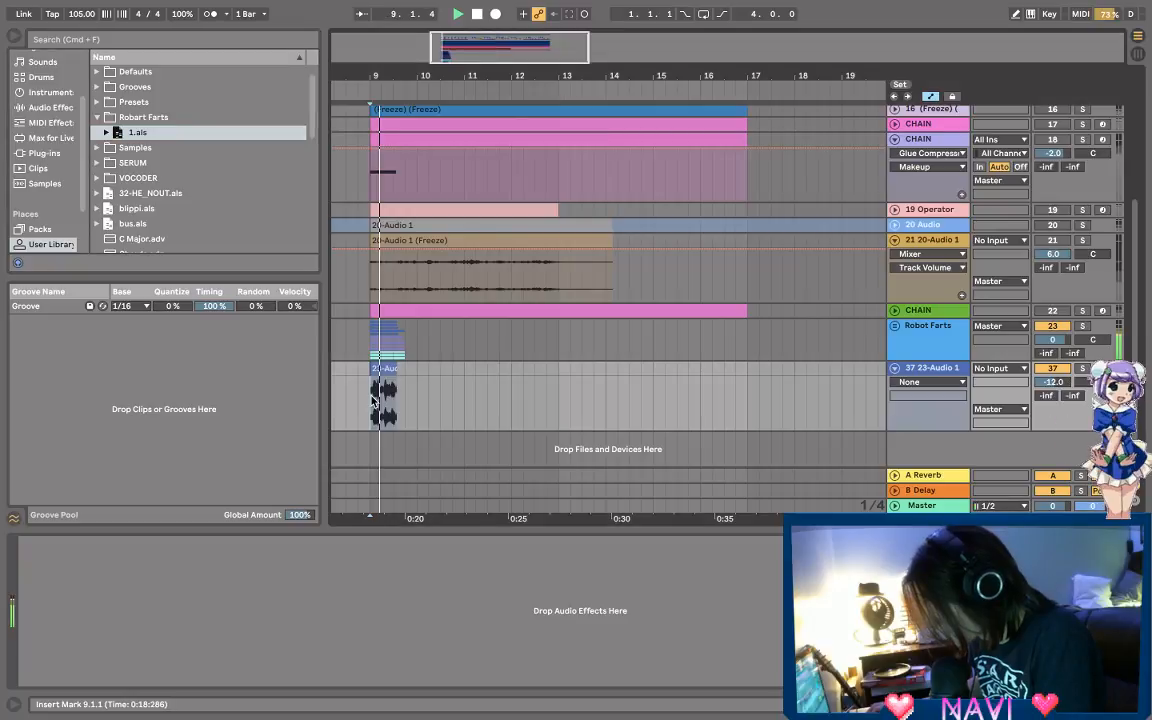
# Step: Stop playback, delete the inserted track 37, 23-Audio 1, and expand the Robot Farts group
pyautogui.click(932, 381)
pyautogui.click(935, 374)
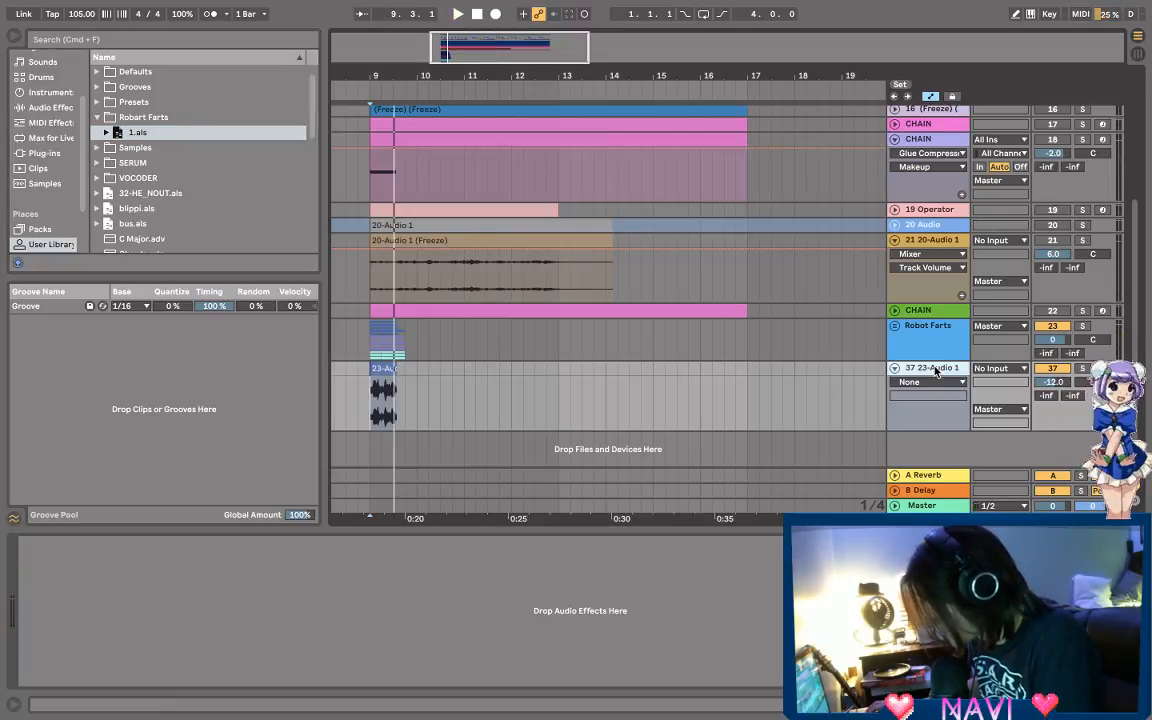
pyautogui.press('BackSpace')
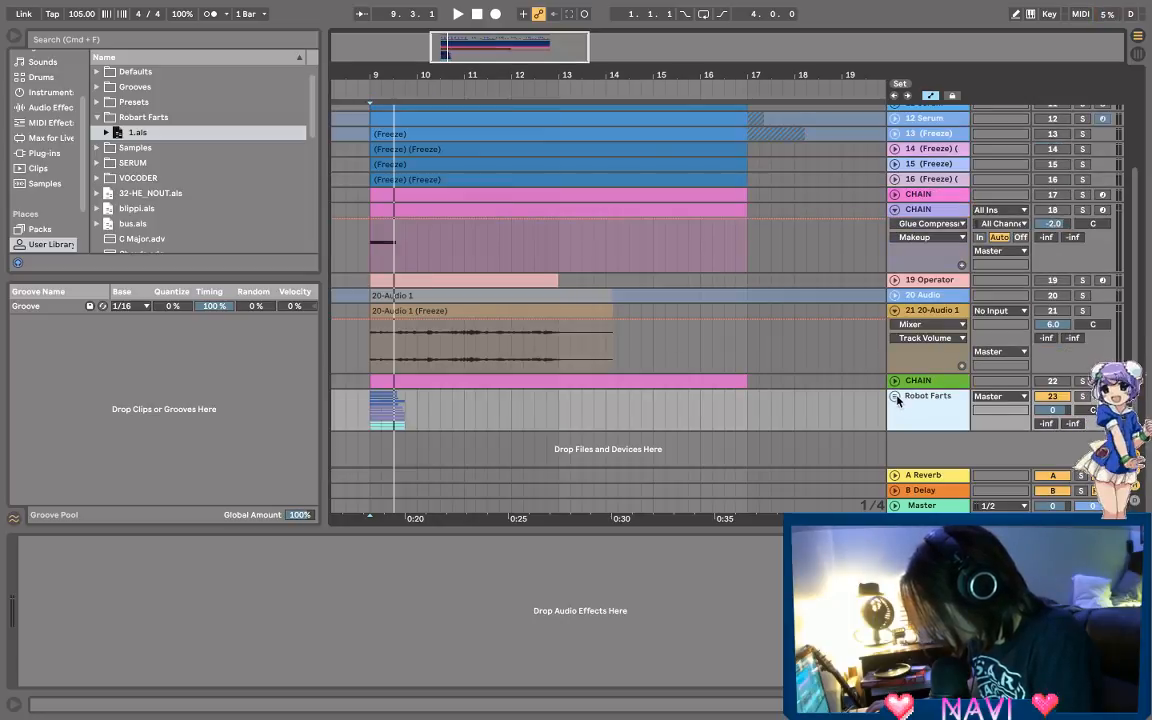
pyautogui.click(896, 397)
pyautogui.click(896, 397)
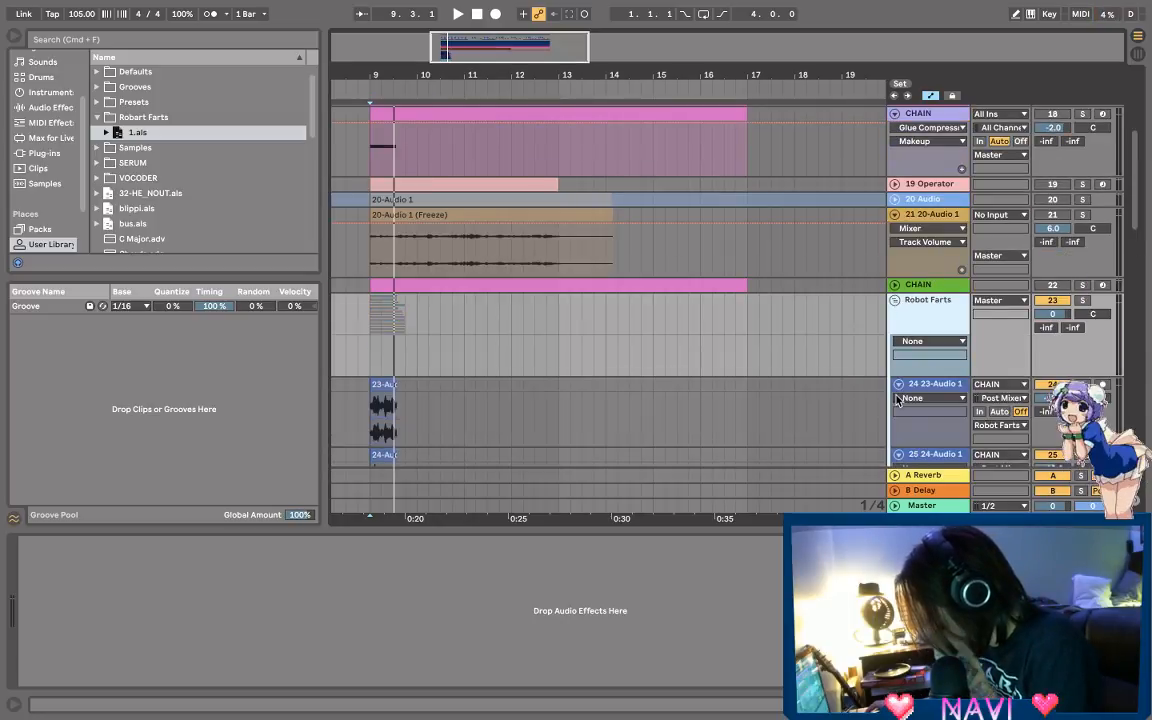
# Step: Save the whole track 25, 24-Audio 1, into the Robart Farts folder under the name 2
pyautogui.scroll(-2, 897, 400)
pyautogui.click(926, 372)
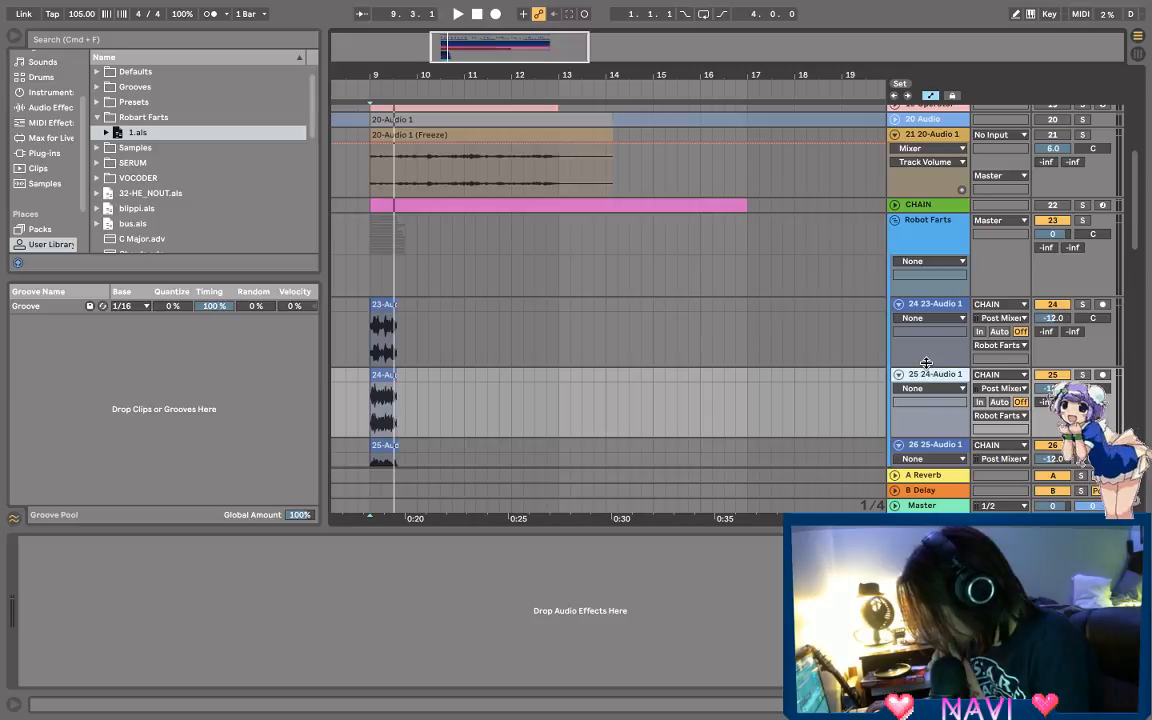
pyautogui.moveTo(934, 379); pyautogui.dragTo(141, 145)
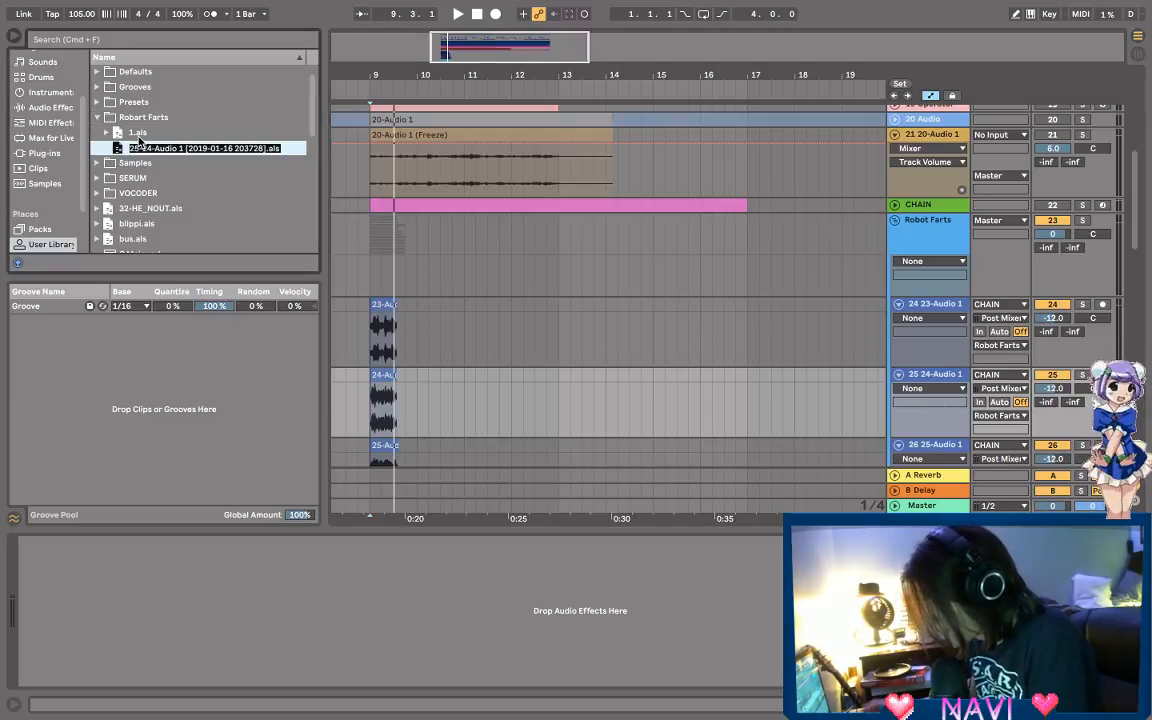
pyautogui.press('Return')
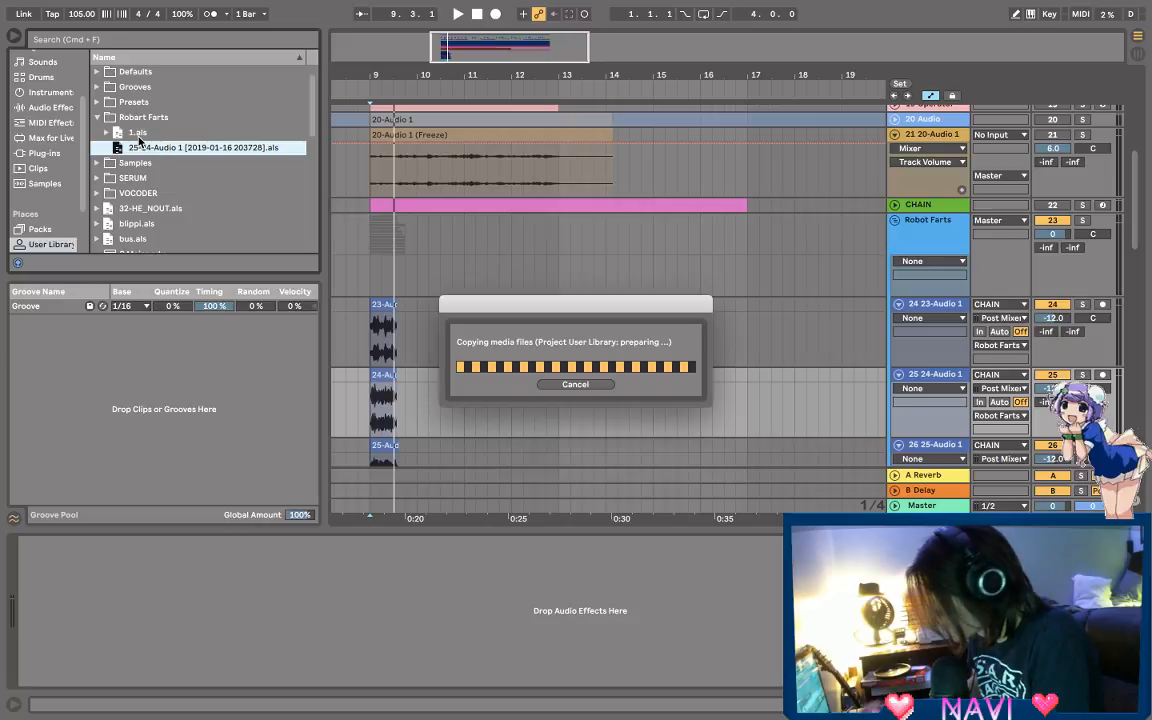
pyautogui.scroll(-2, 928, 405)
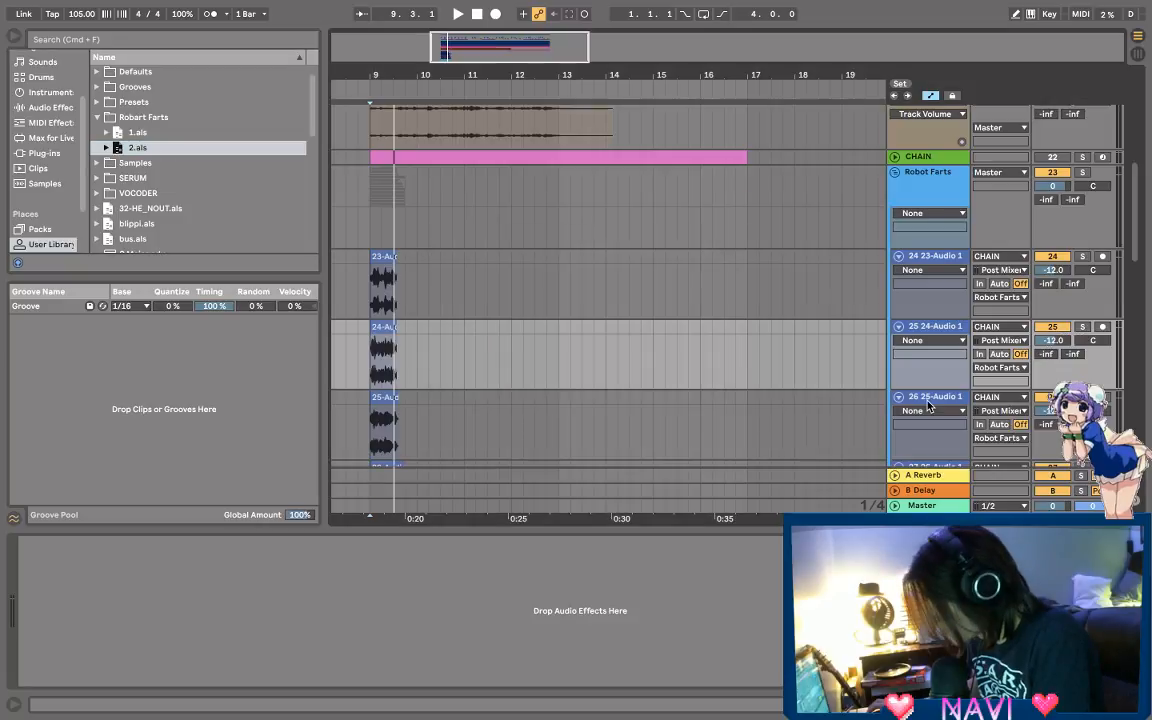
# Step: Delete 2.als from the Robart Farts folder
pyautogui.rightClick(138, 150)
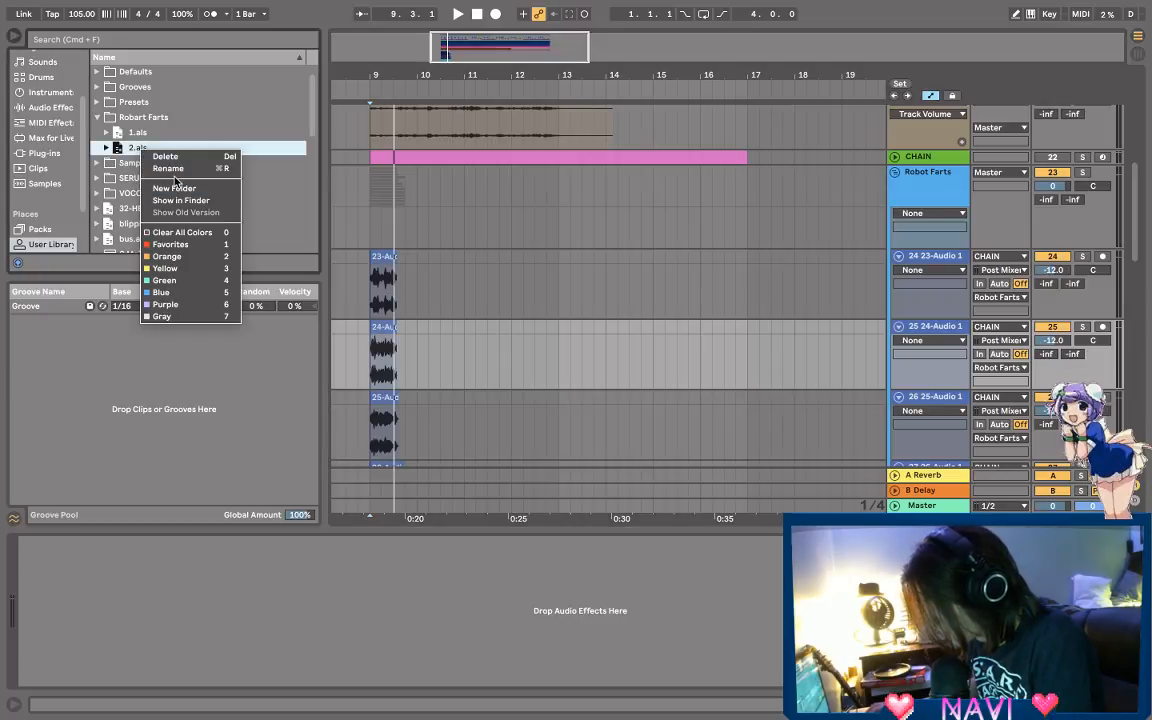
pyautogui.click(166, 157)
pyautogui.click(694, 387)
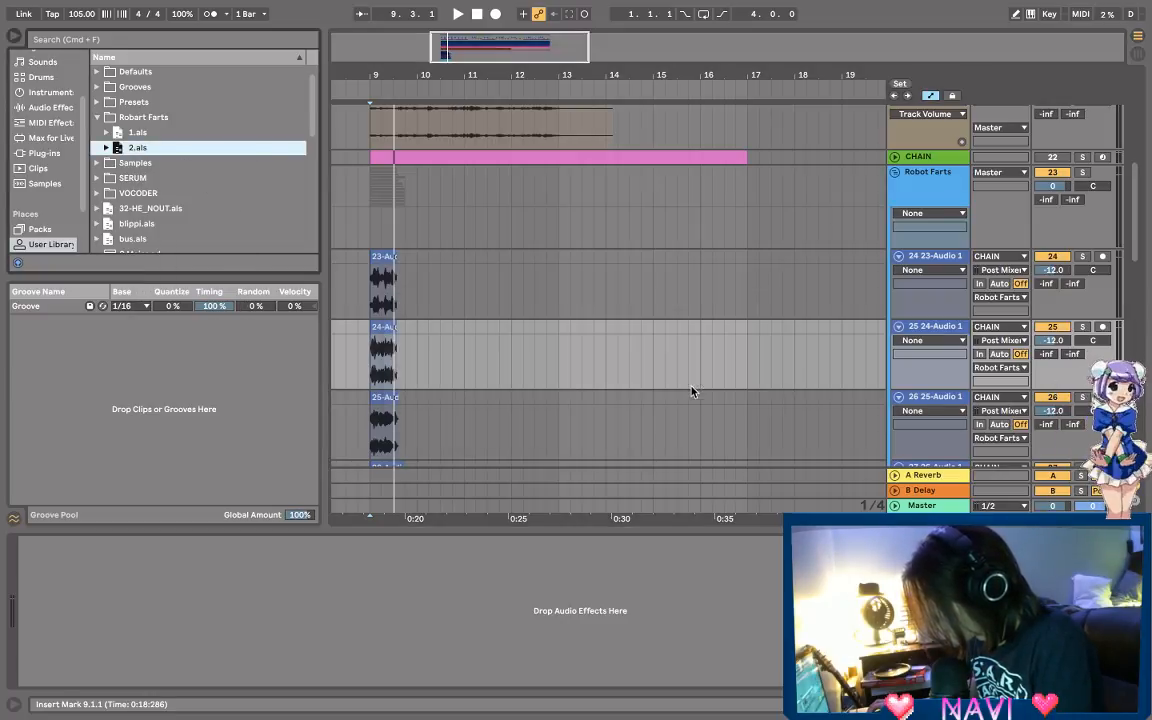
# Step: Save the audio clips of tracks 25 and 26 into the Robart Farts folder as 2 and 3
pyautogui.moveTo(388, 327); pyautogui.dragTo(110, 117)
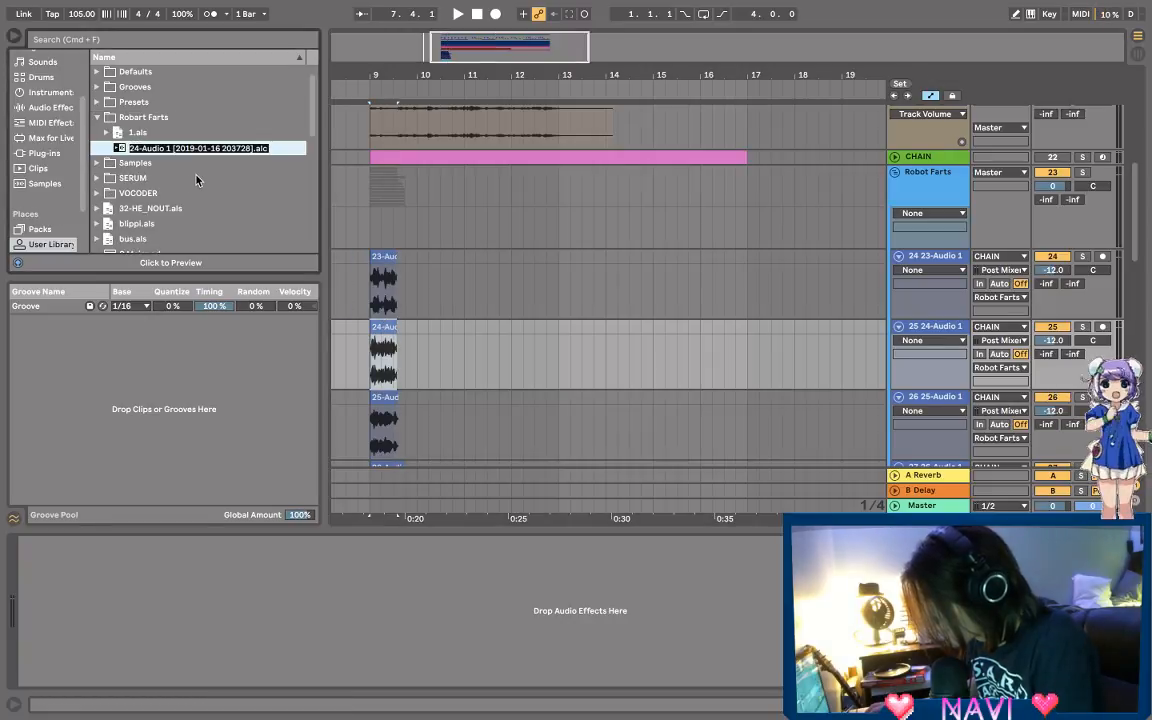
pyautogui.write('2')
pyautogui.press('Return')
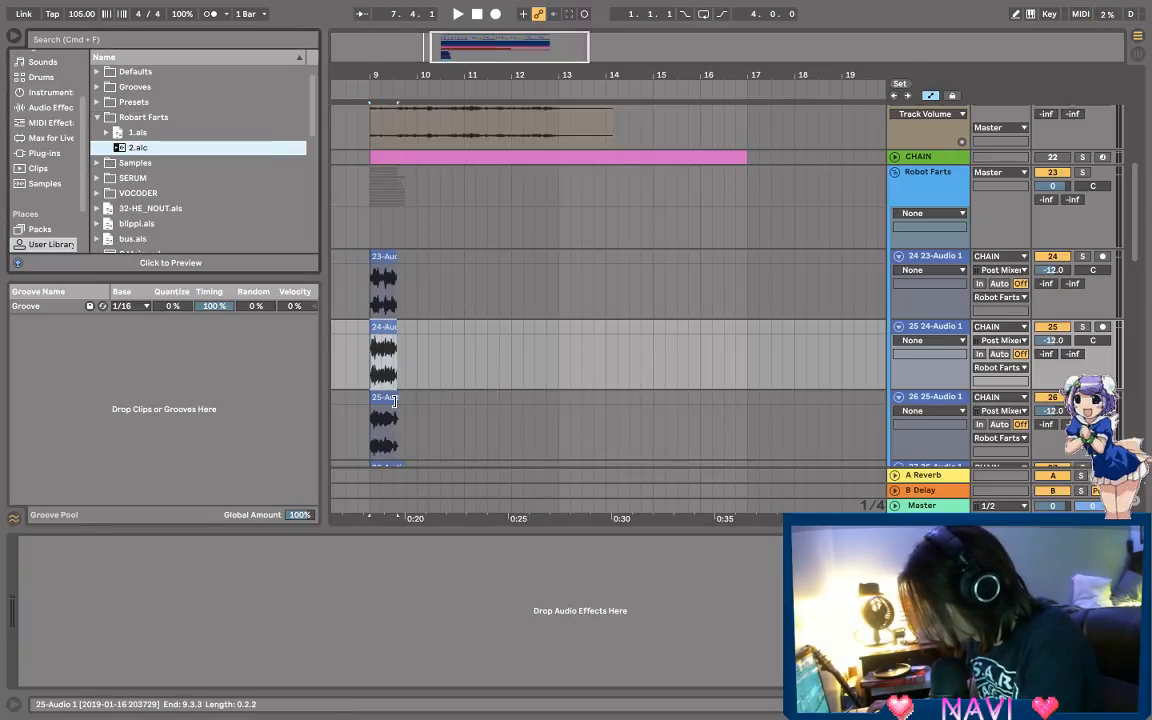
pyautogui.moveTo(393, 400); pyautogui.dragTo(118, 150)
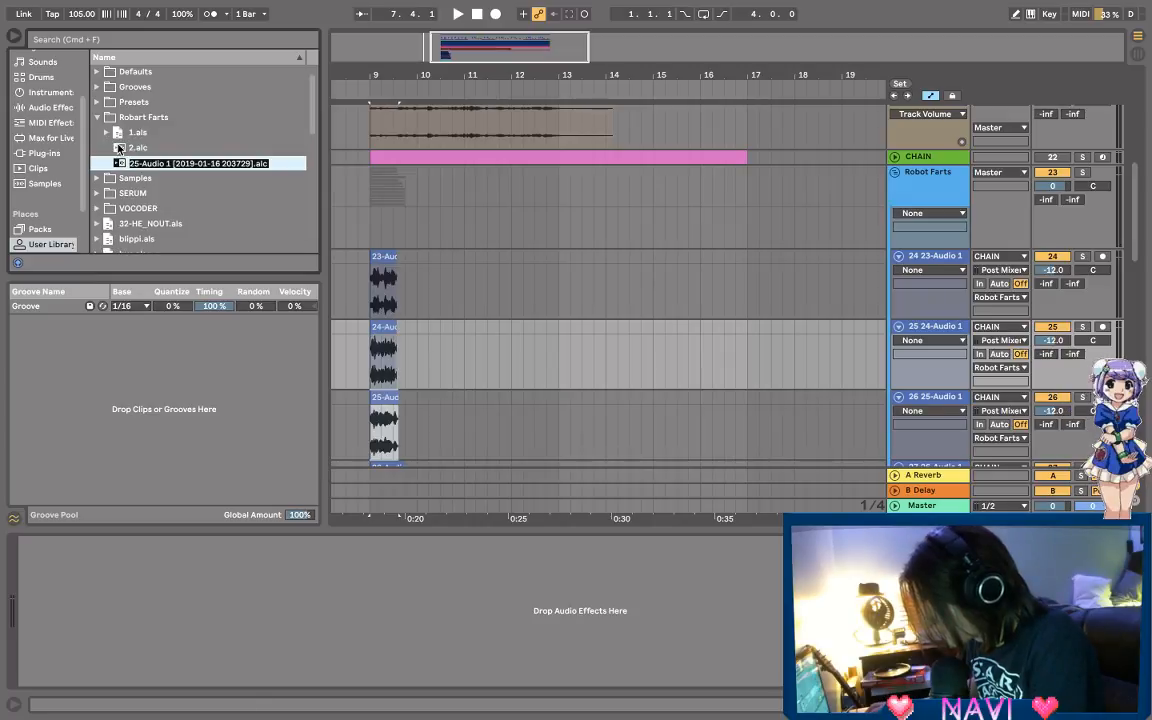
pyautogui.write('3')
pyautogui.press('Return')
# Step: Add the audio clips of tracks 27 and 28 to the Robart Farts folder, naming them 4 and 5
pyautogui.click(395, 392)
pyautogui.scroll(-1, 395, 392)
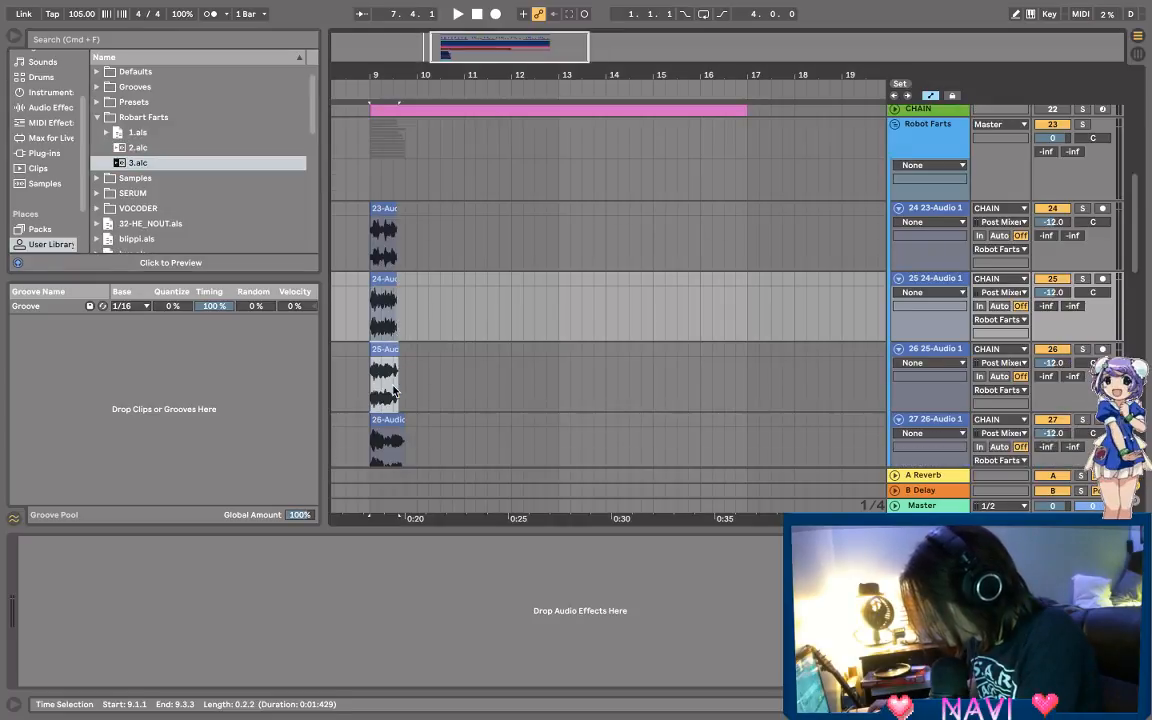
pyautogui.moveTo(395, 392); pyautogui.dragTo(150, 132)
pyautogui.write('4')
pyautogui.press('Return')
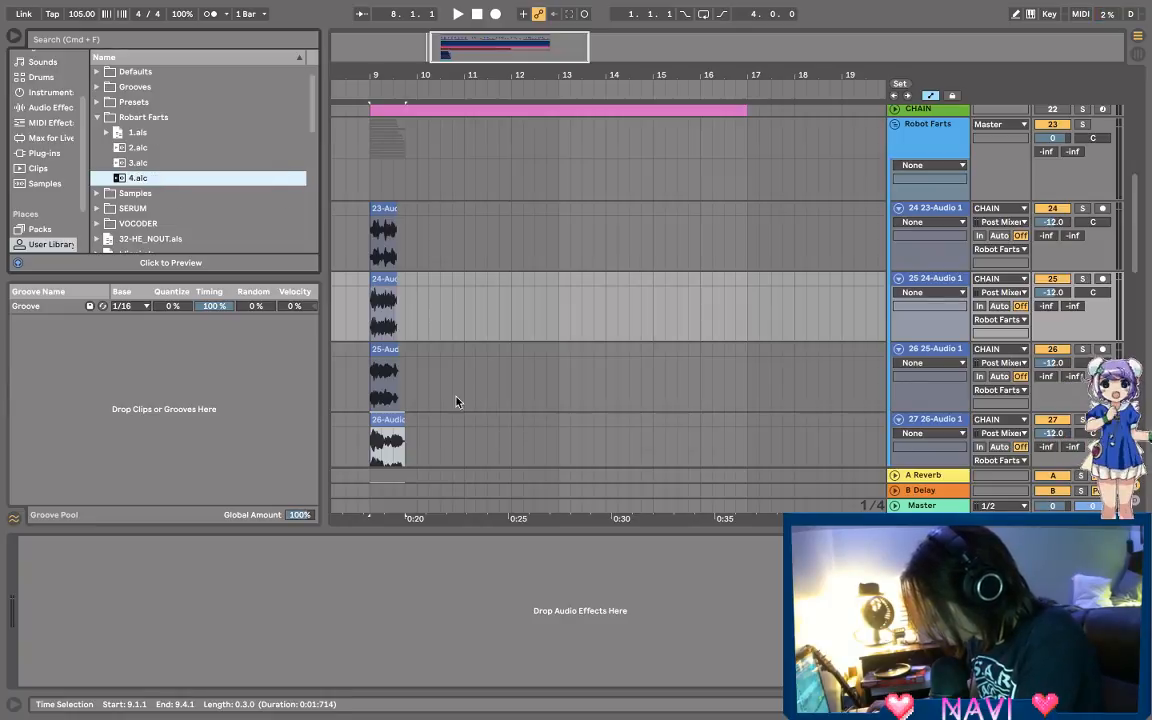
pyautogui.scroll(-2, 445, 414)
pyautogui.click(389, 317)
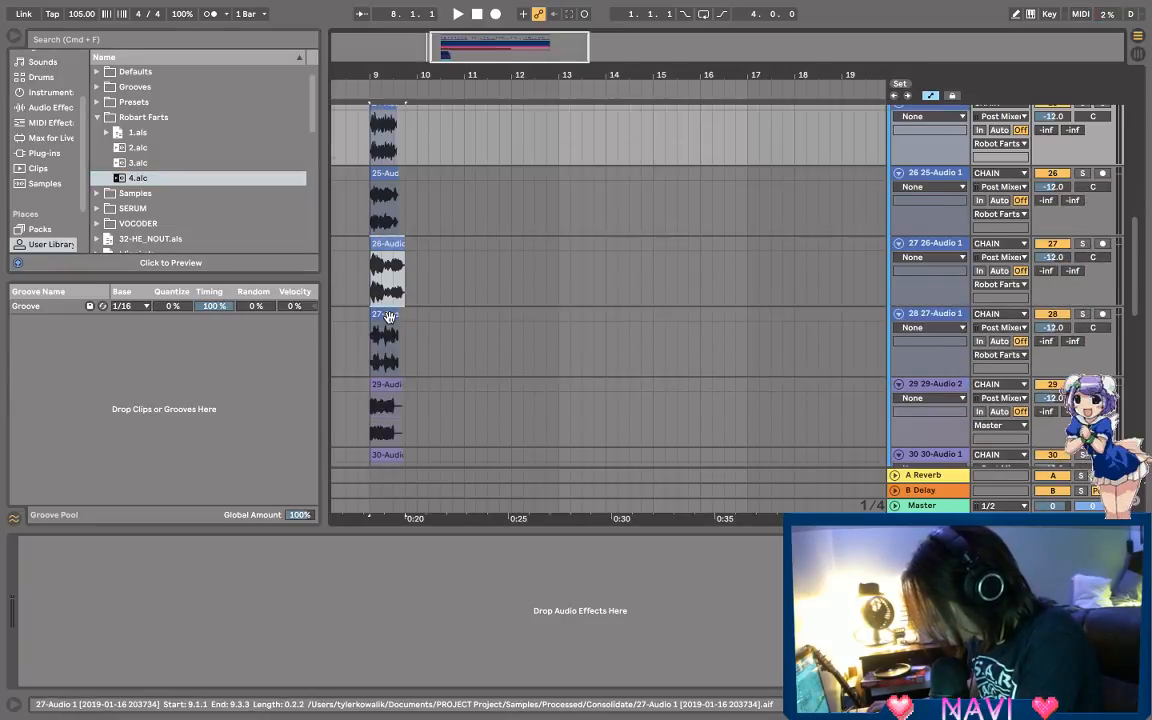
pyautogui.moveTo(389, 317); pyautogui.dragTo(146, 149)
pyautogui.write('5')
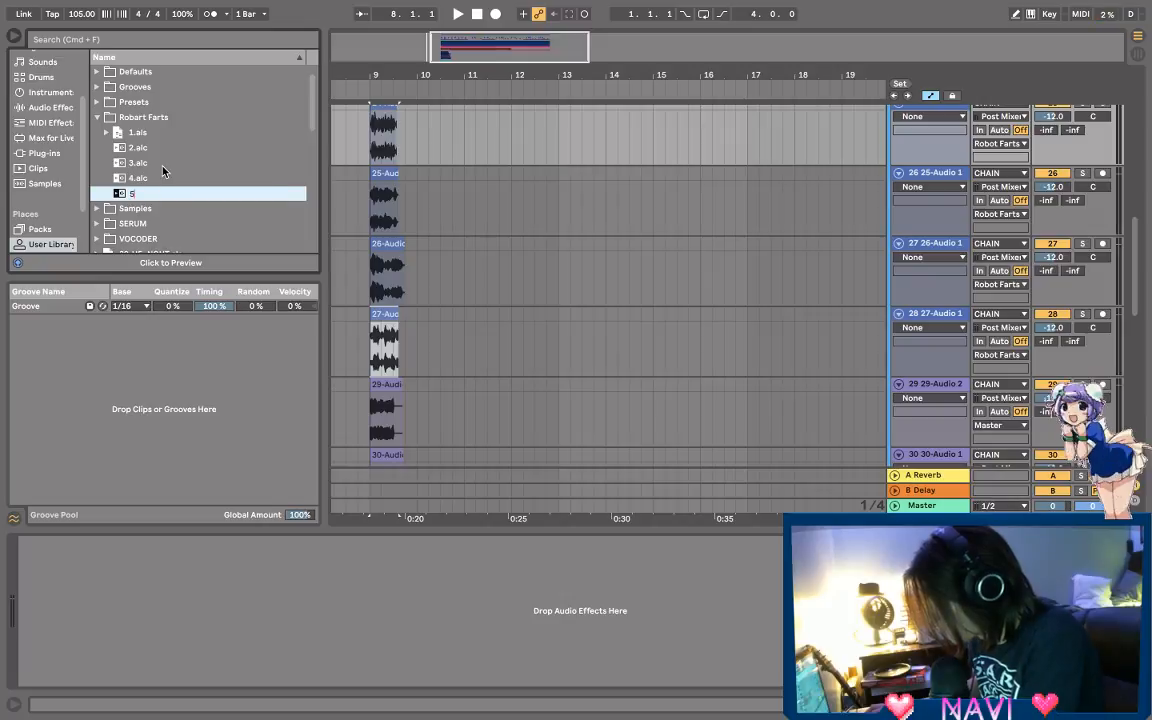
pyautogui.press('Return')
# Step: Save the clips of tracks 29 and 30 into the Robart Farts folder under the names 6 and 7
pyautogui.click(403, 308)
pyautogui.scroll(-2, 405, 309)
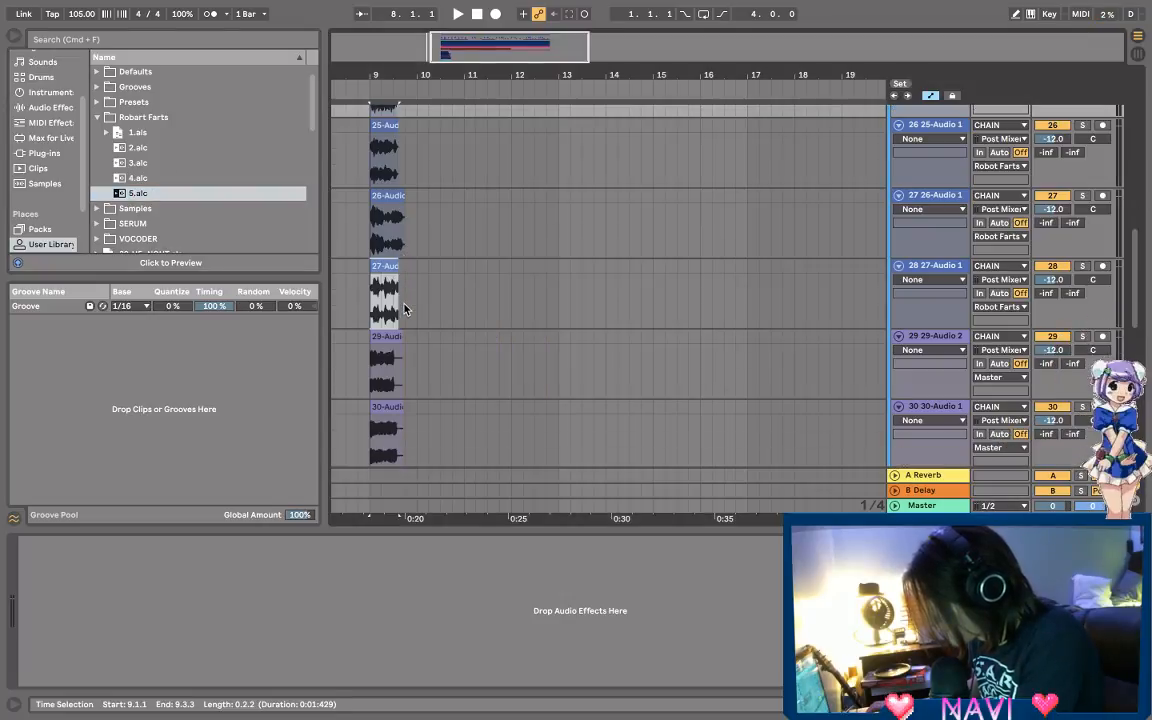
pyautogui.scroll(-1, 400, 308)
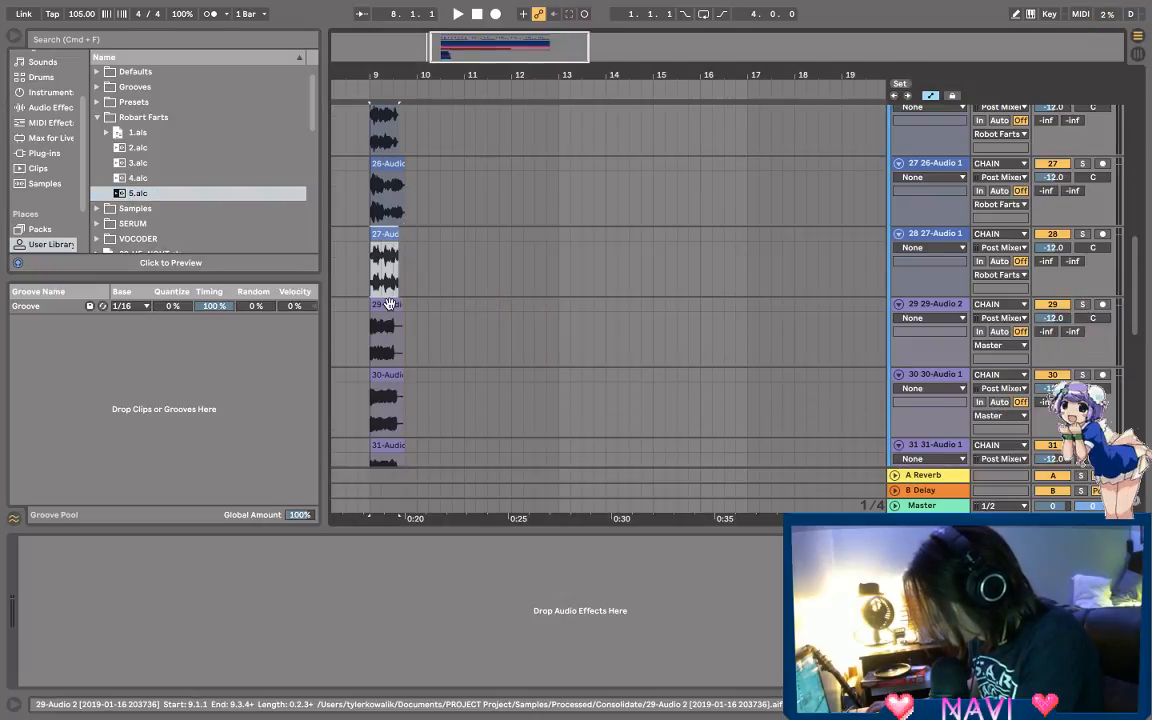
pyautogui.moveTo(389, 303); pyautogui.dragTo(144, 147)
pyautogui.write('6')
pyautogui.press('Return')
pyautogui.click(380, 320)
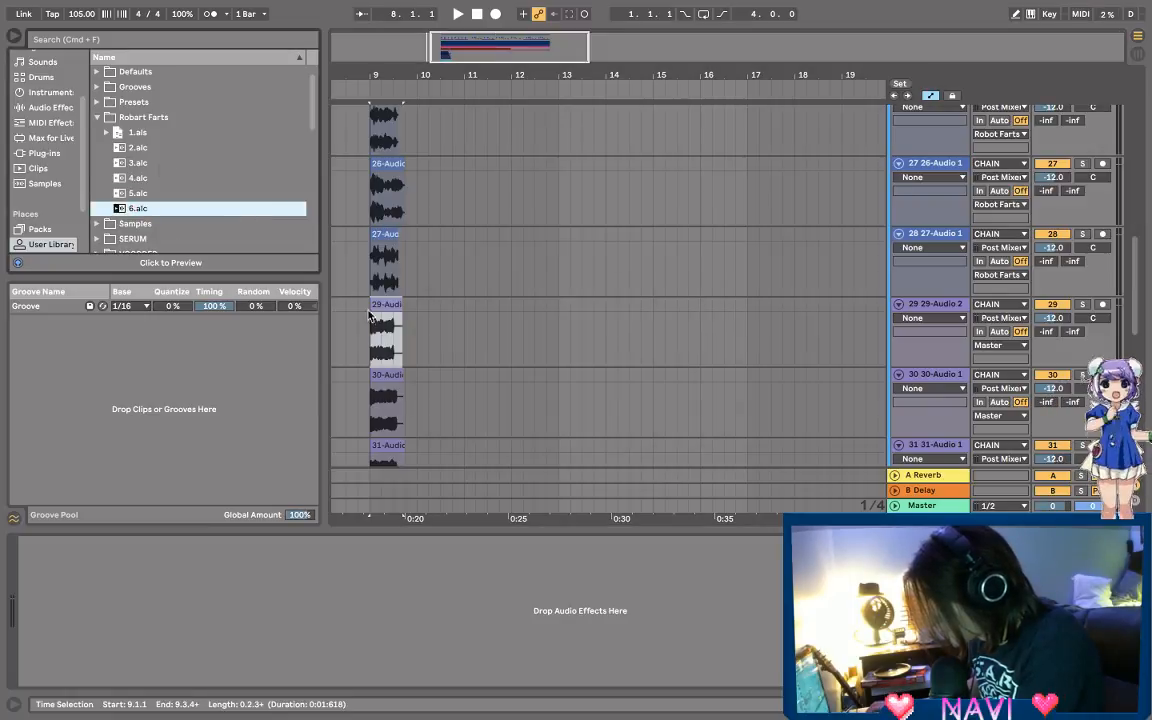
pyautogui.scroll(-2, 380, 320)
pyautogui.moveTo(380, 320); pyautogui.dragTo(150, 198)
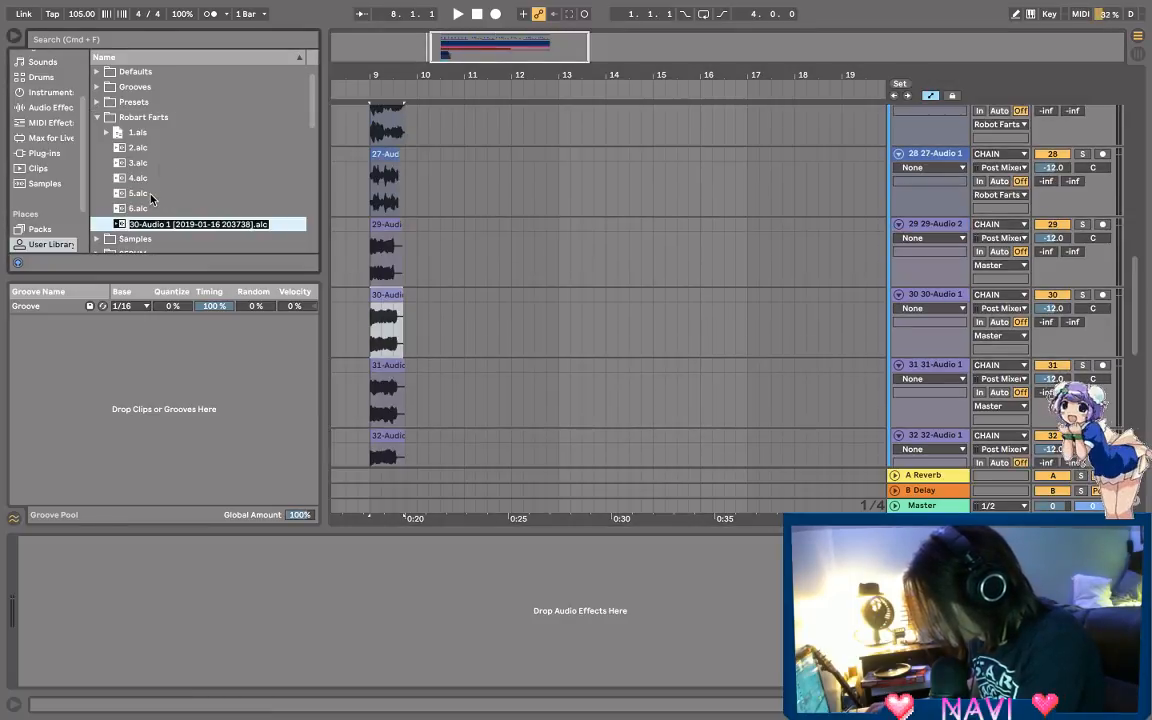
pyautogui.write('7')
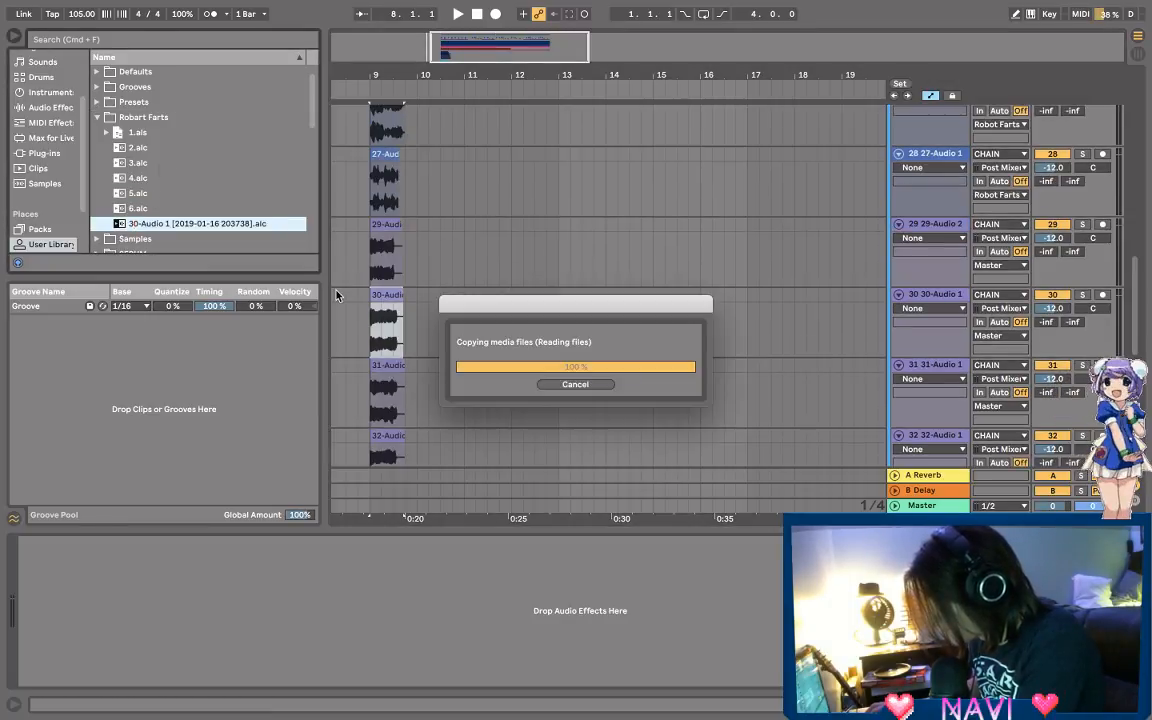
# Step: Save the clips of tracks 31 and 32 into the Robart Farts folder under the names 8 and 9
pyautogui.scroll(-1, 384, 333)
pyautogui.moveTo(384, 333); pyautogui.dragTo(152, 205)
pyautogui.write('8')
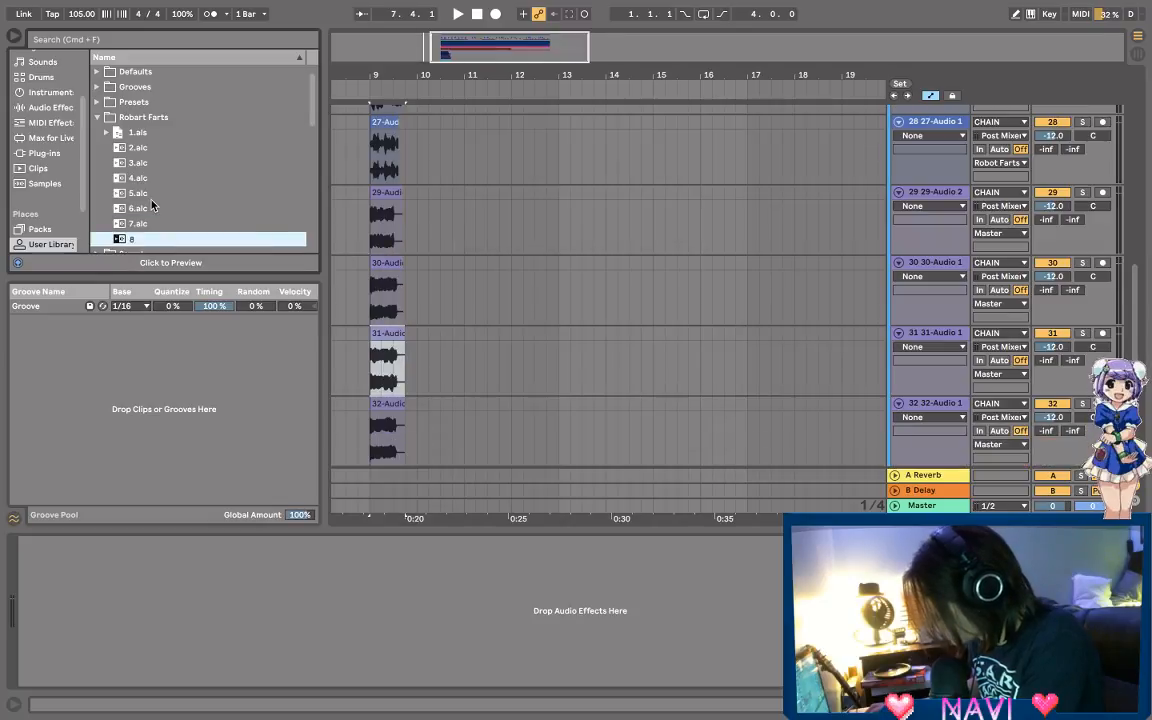
pyautogui.click(383, 366)
pyautogui.scroll(-1, 383, 366)
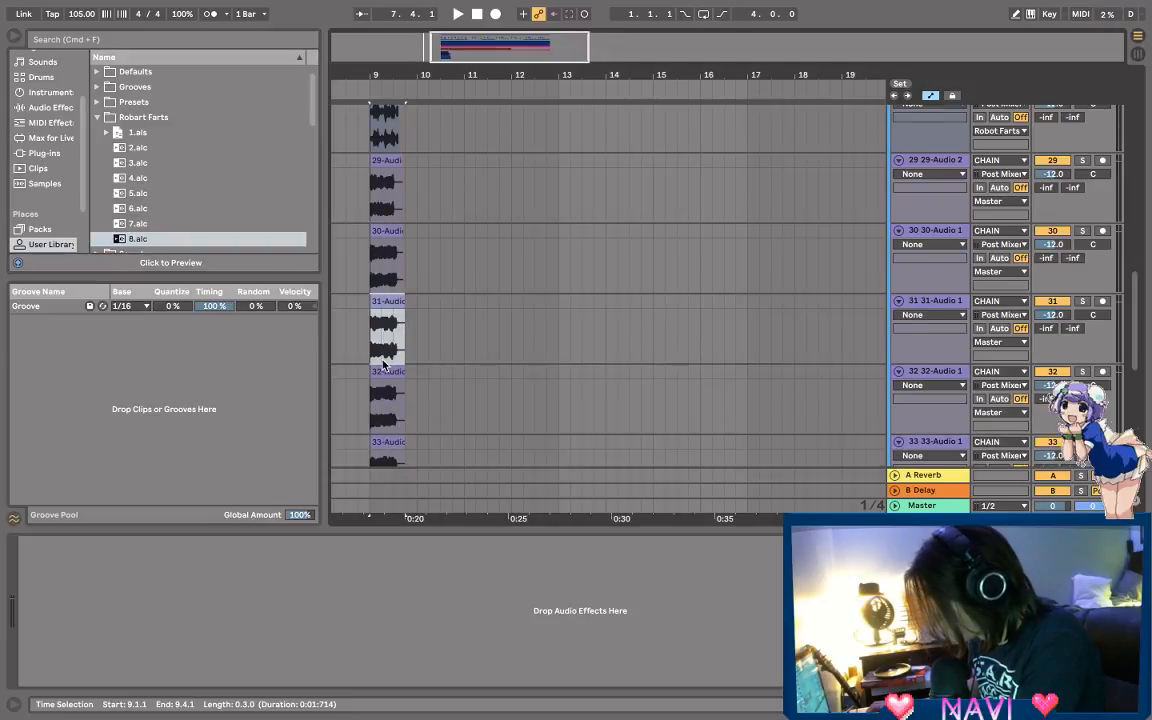
pyautogui.moveTo(383, 366); pyautogui.dragTo(203, 220)
pyautogui.write('9')
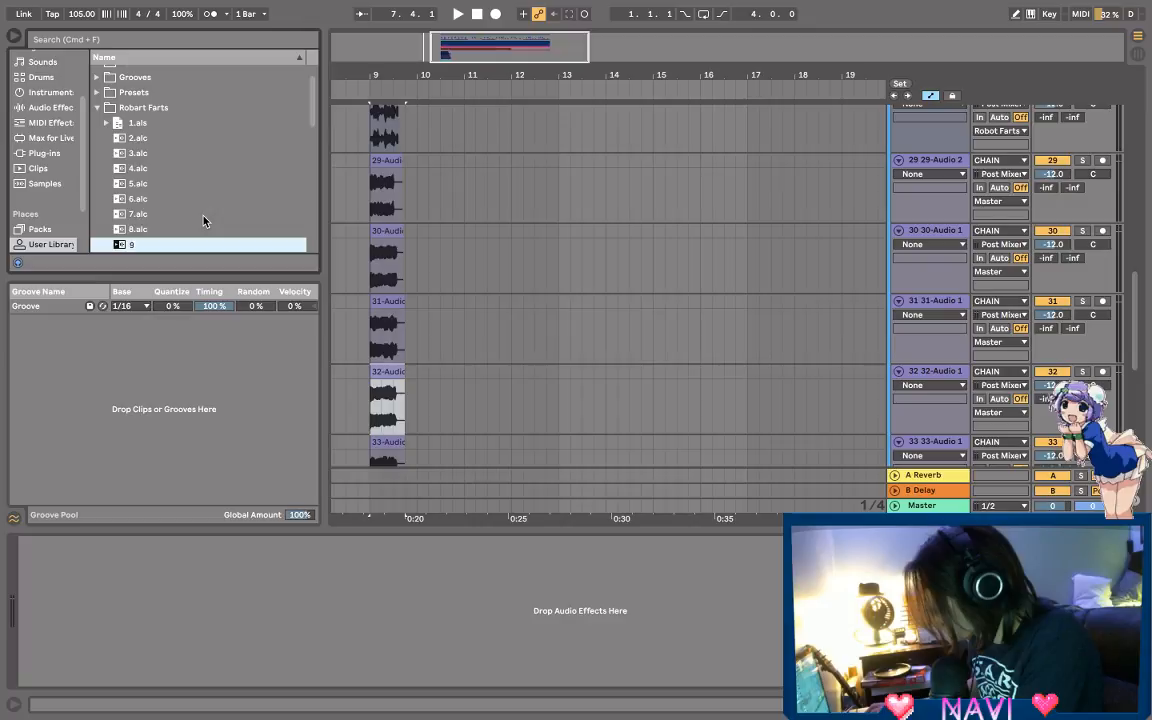
pyautogui.press('Return')
# Step: Save the clips of tracks 33, 34 and 35 into the Robart Farts folder as 10, 11 and 12
pyautogui.scroll(-1, 386, 362)
pyautogui.moveTo(386, 362); pyautogui.dragTo(201, 199)
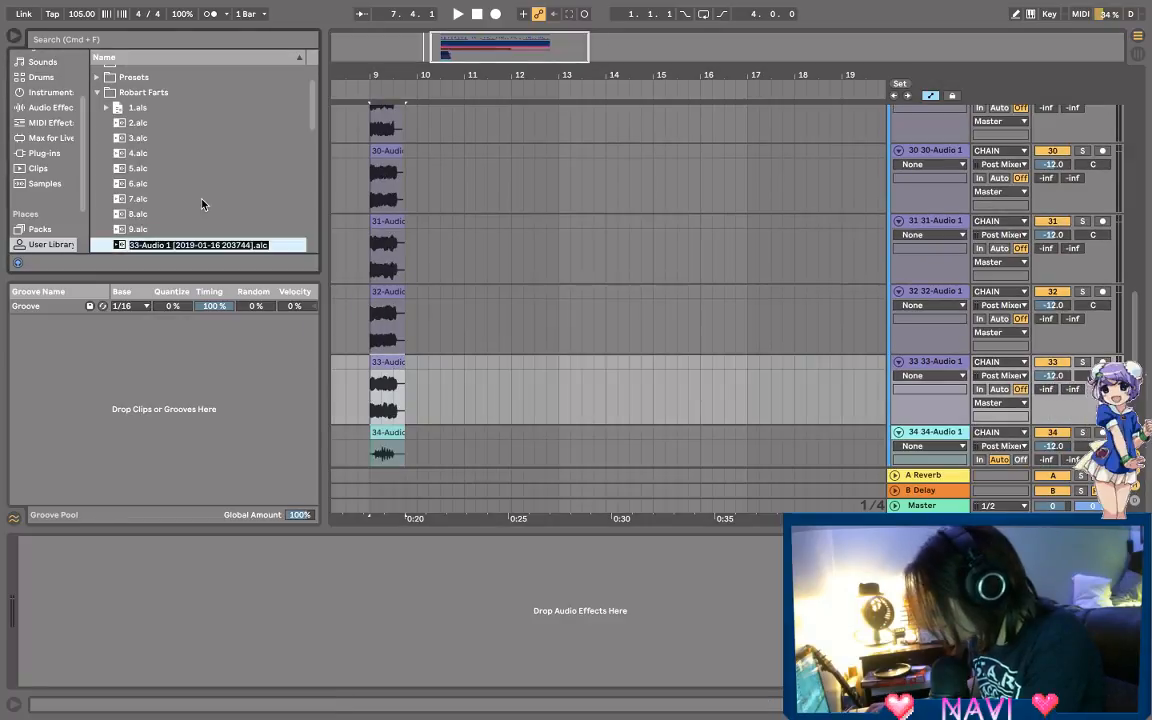
pyautogui.write('10')
pyautogui.press('Return')
pyautogui.scroll(-1, 390, 365)
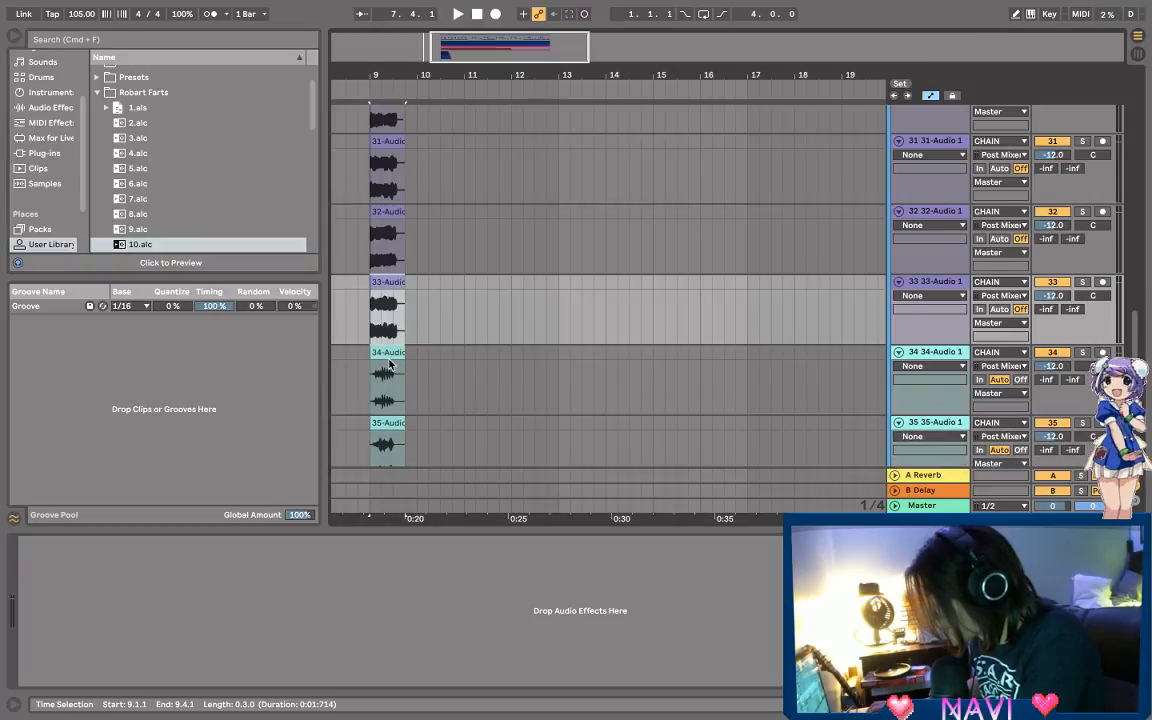
pyautogui.moveTo(390, 365); pyautogui.dragTo(221, 213)
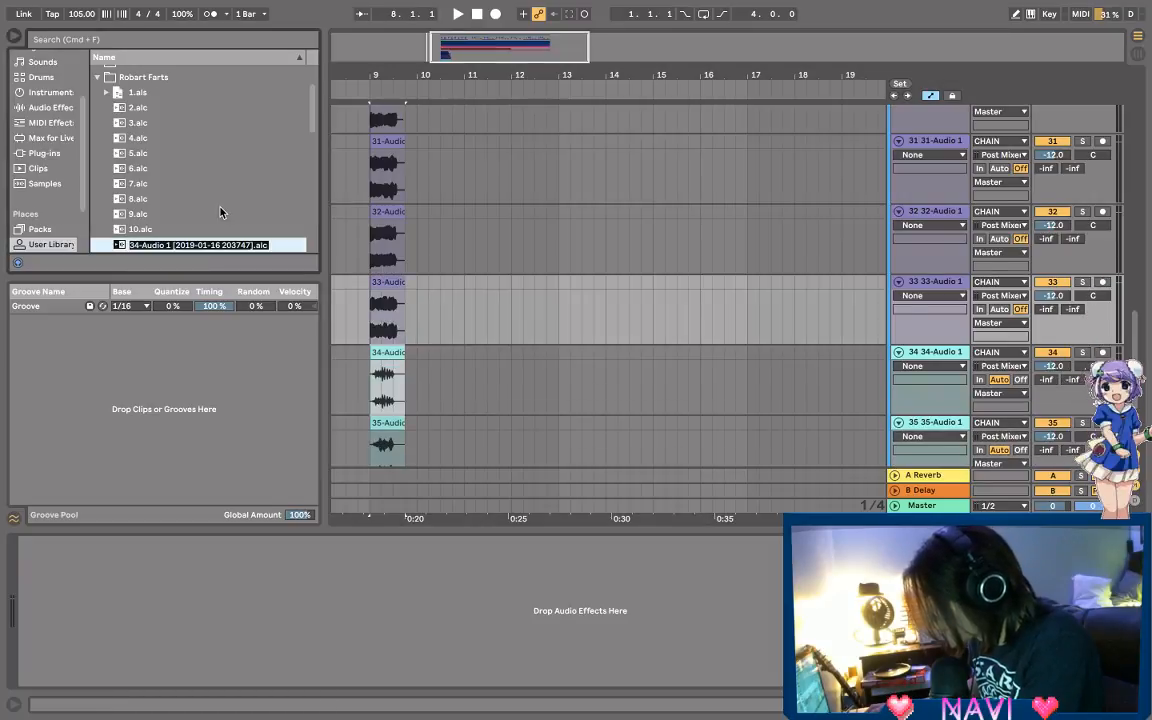
pyautogui.press('Return')
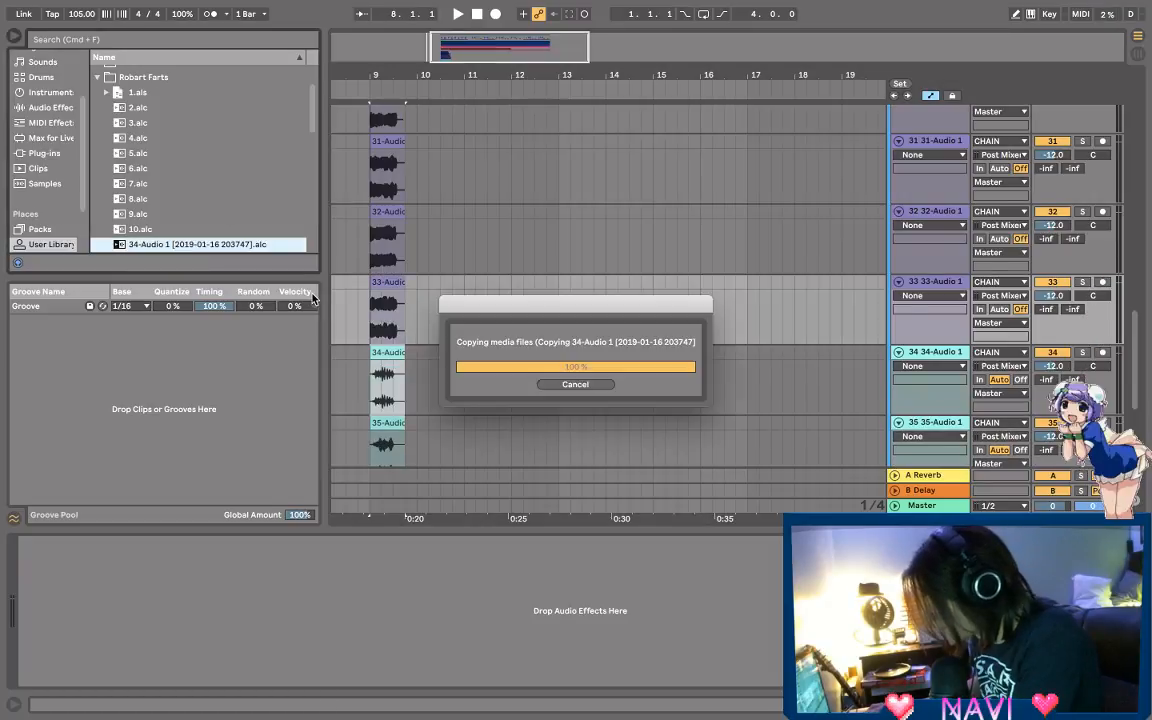
pyautogui.hotkey('ctrl', 'r')
pyautogui.write('11')
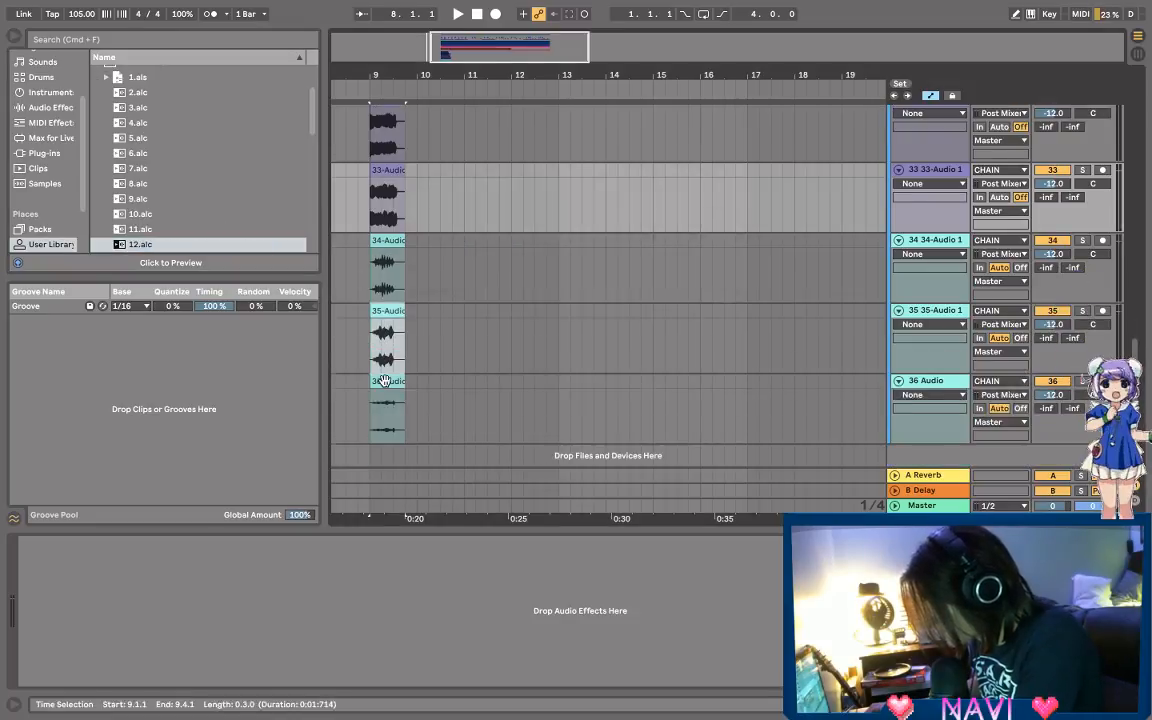
# Step: Save the clip of track 36 into the Robart Farts folder as 13, without overwriting the existing 12.alc
pyautogui.scroll(-1, 385, 383)
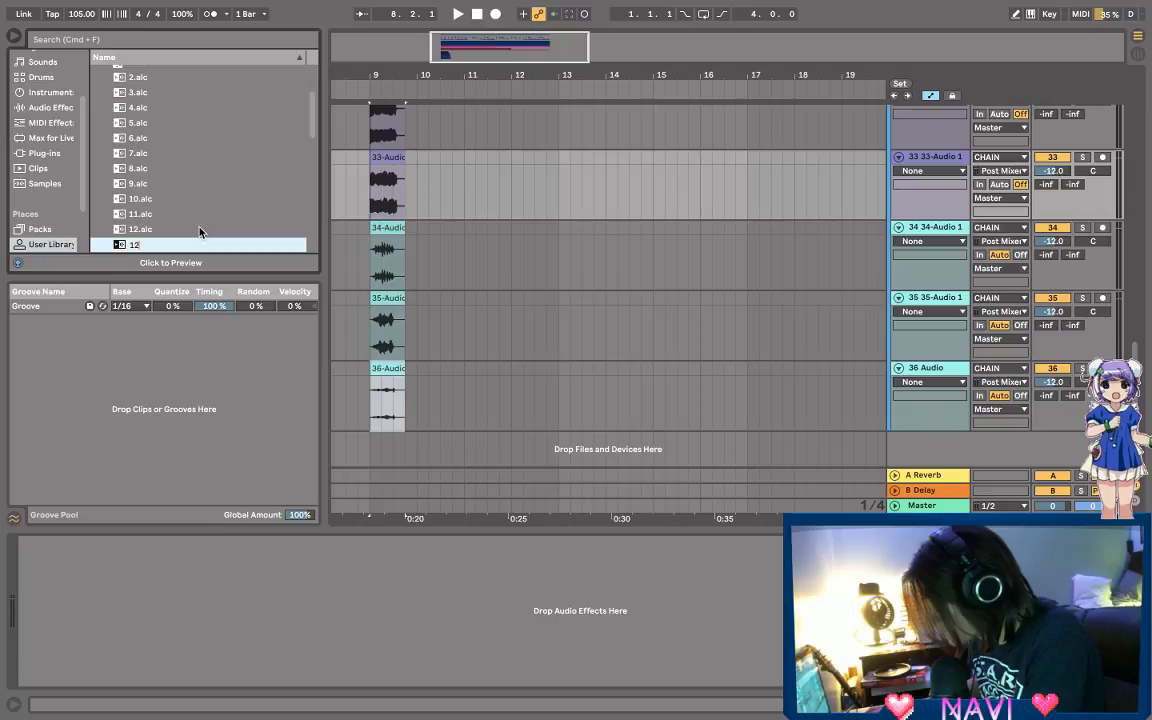
pyautogui.press('Return')
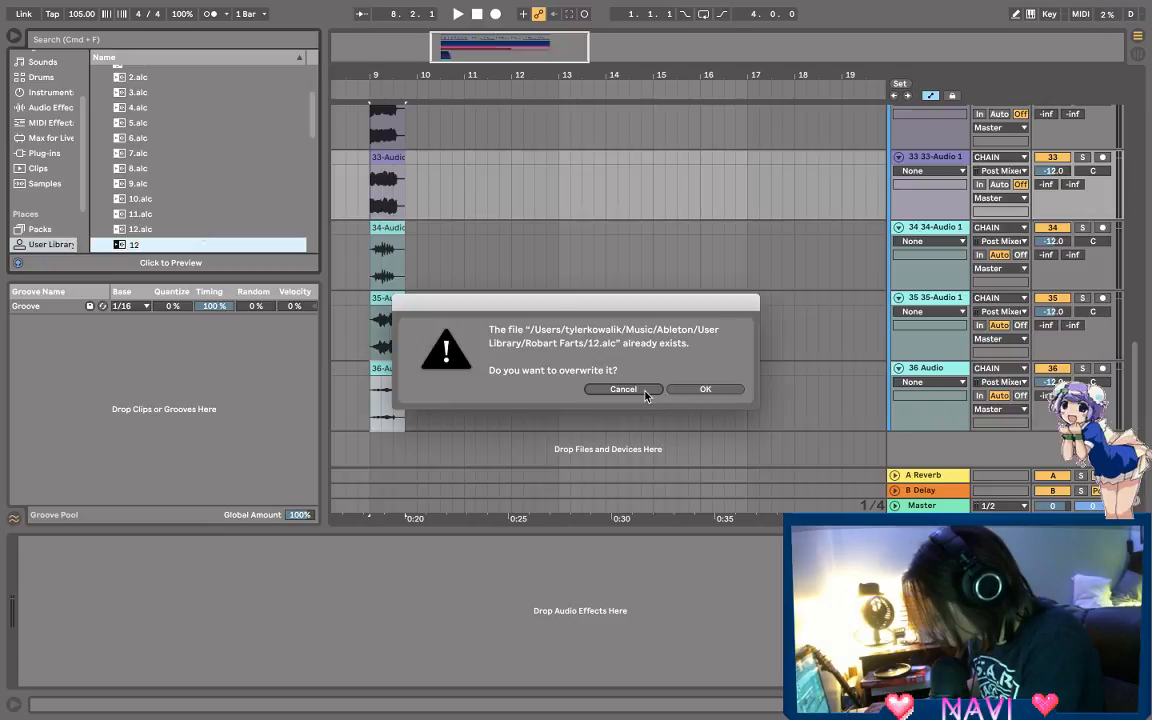
pyautogui.click(643, 390)
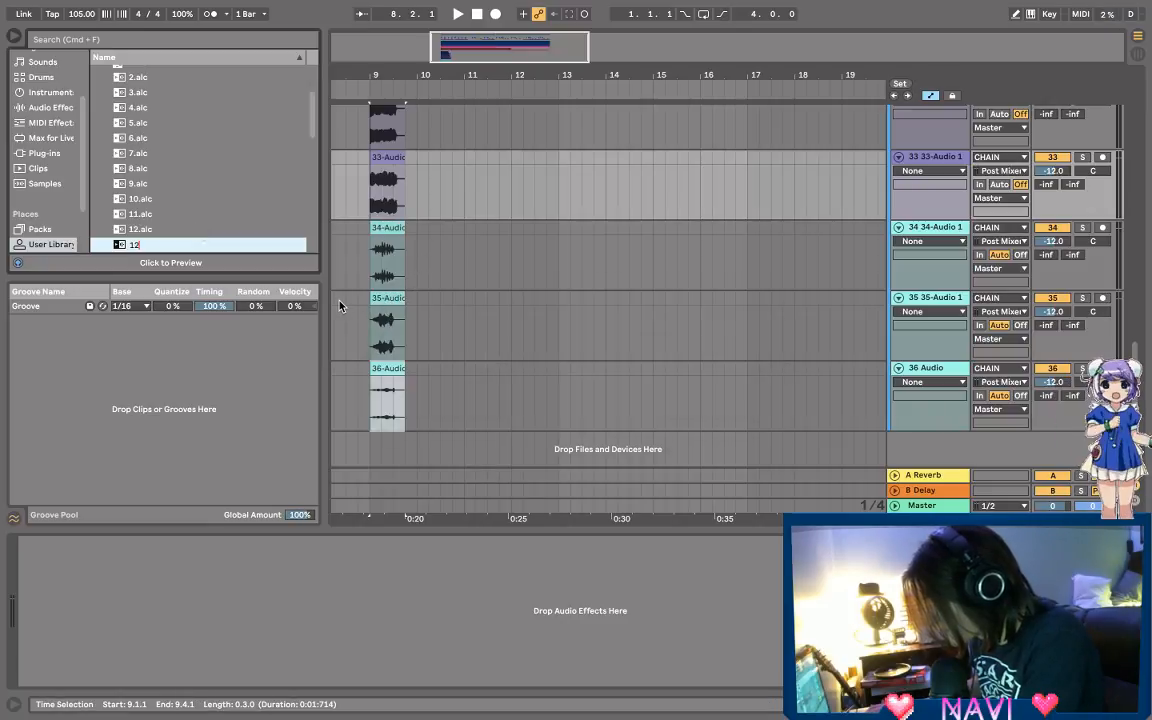
pyautogui.press('BackSpace')
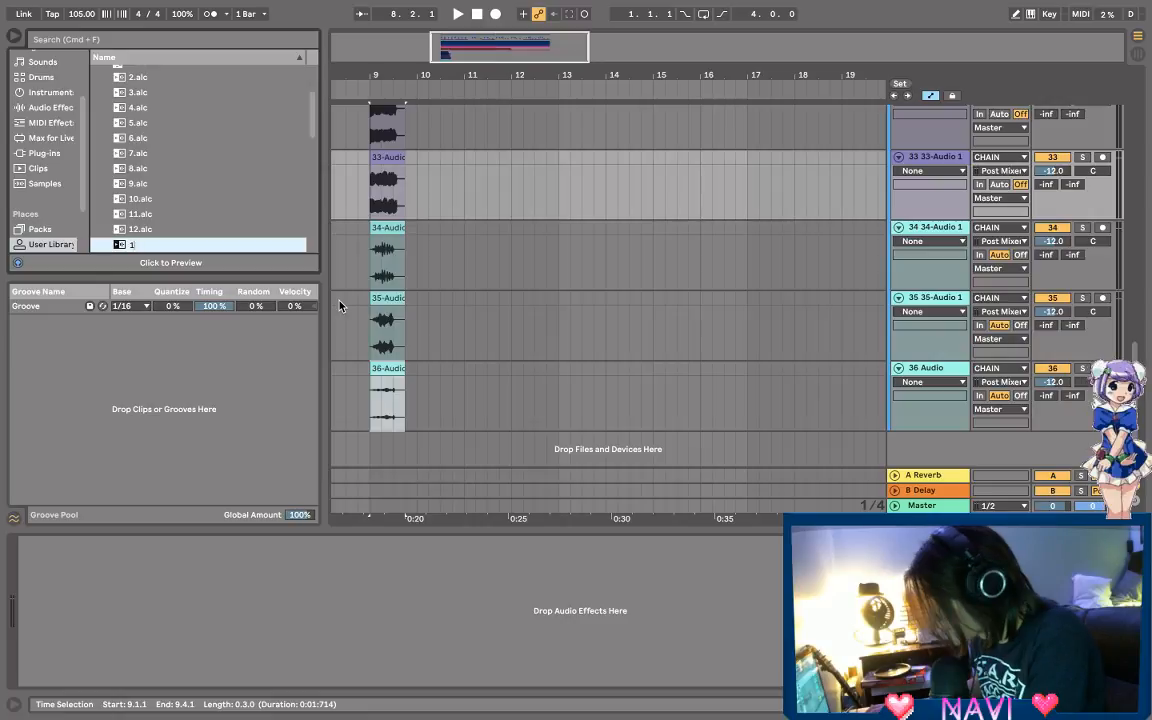
pyautogui.write('3')
pyautogui.press('Return')
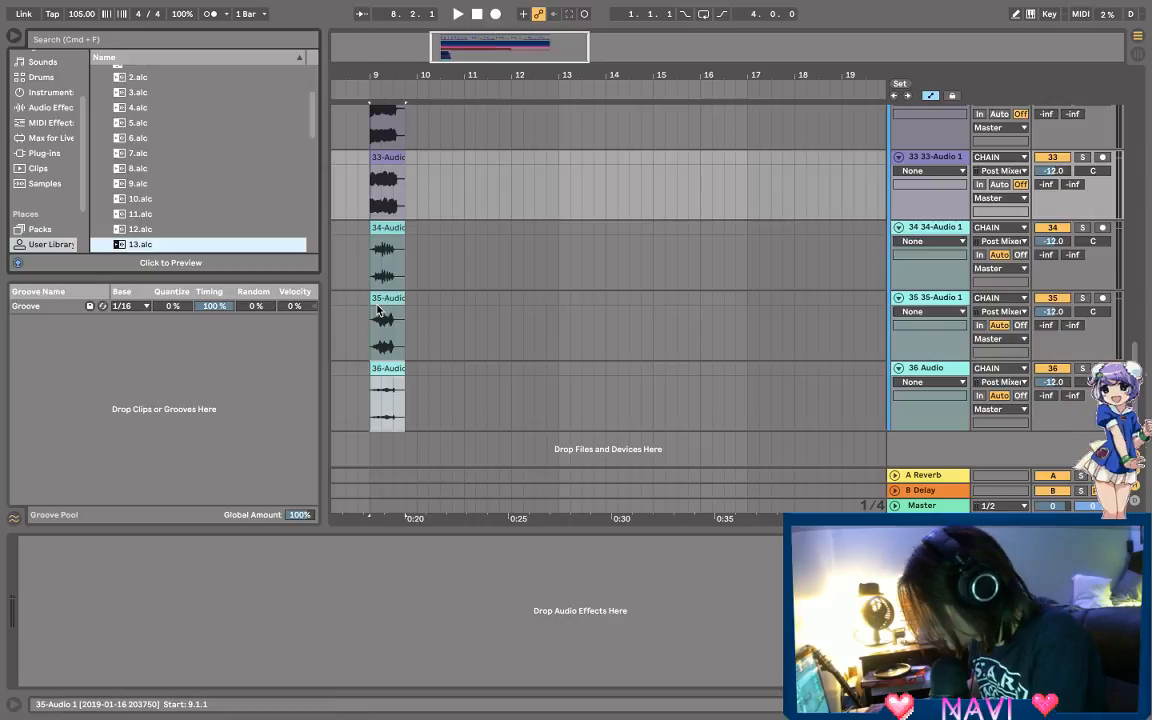
# Step: Copy the track 36 clip to a new track below it, and check the contents of 1.als in the Robart Farts folder
pyautogui.moveTo(378, 312); pyautogui.dragTo(528, 476)
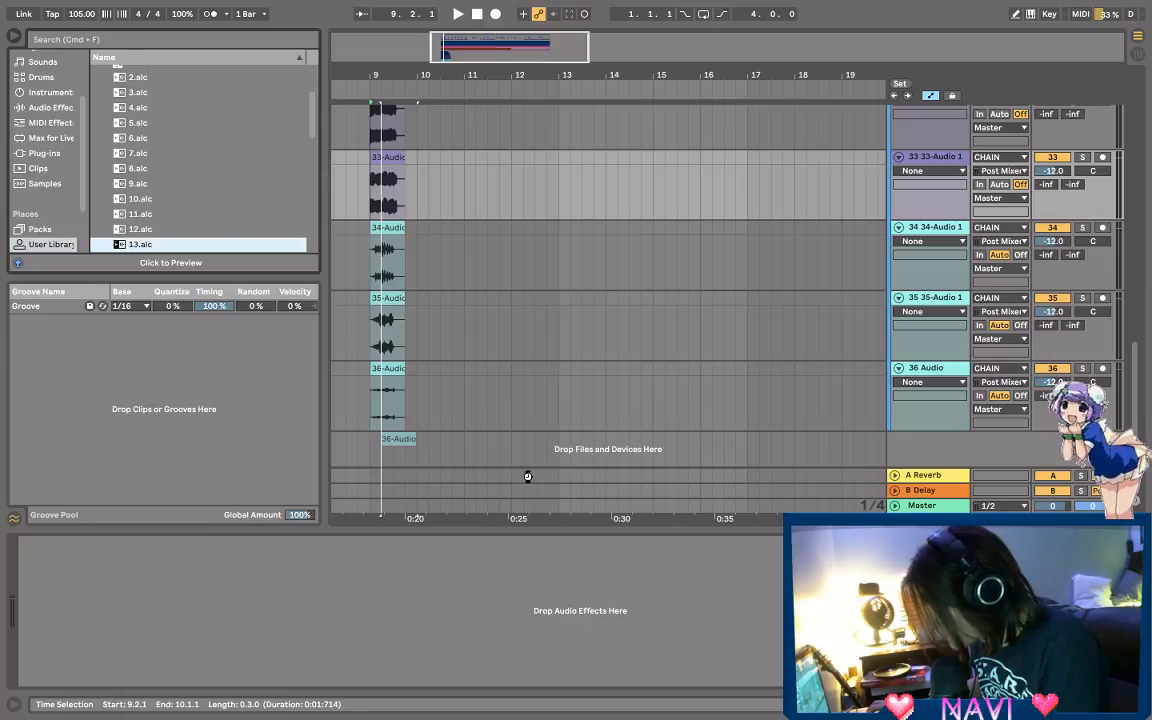
pyautogui.scroll(15, 497, 368)
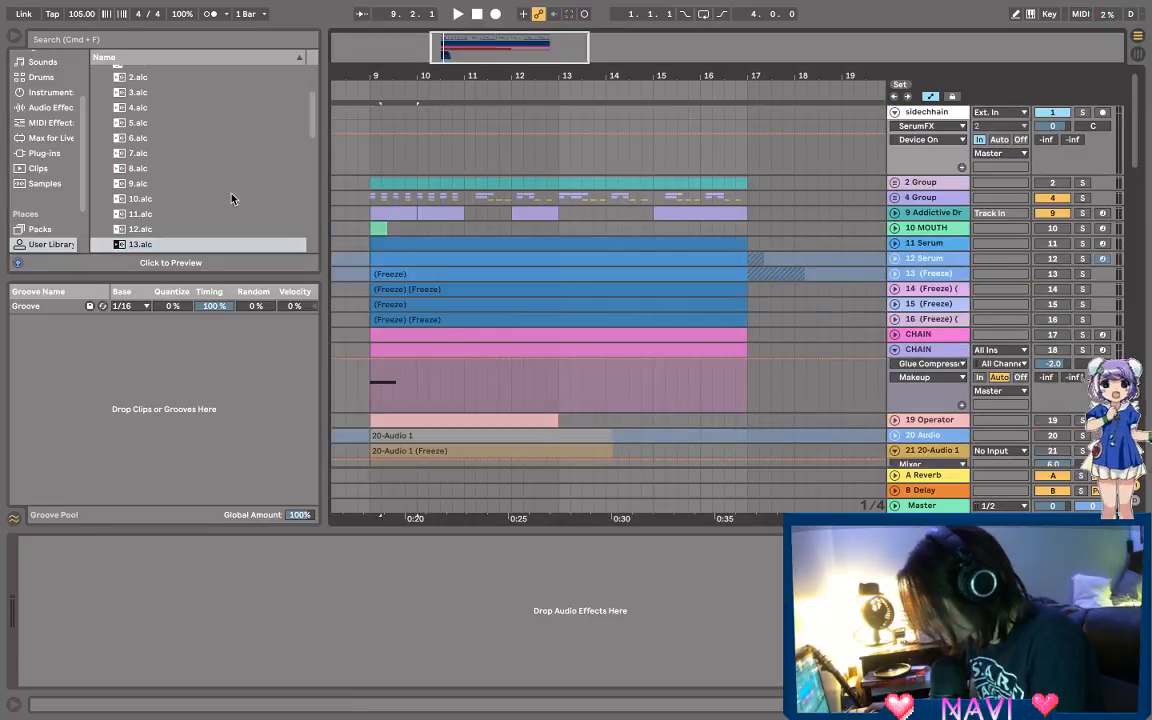
pyautogui.scroll(-5, 194, 180)
pyautogui.scroll(10, 192, 182)
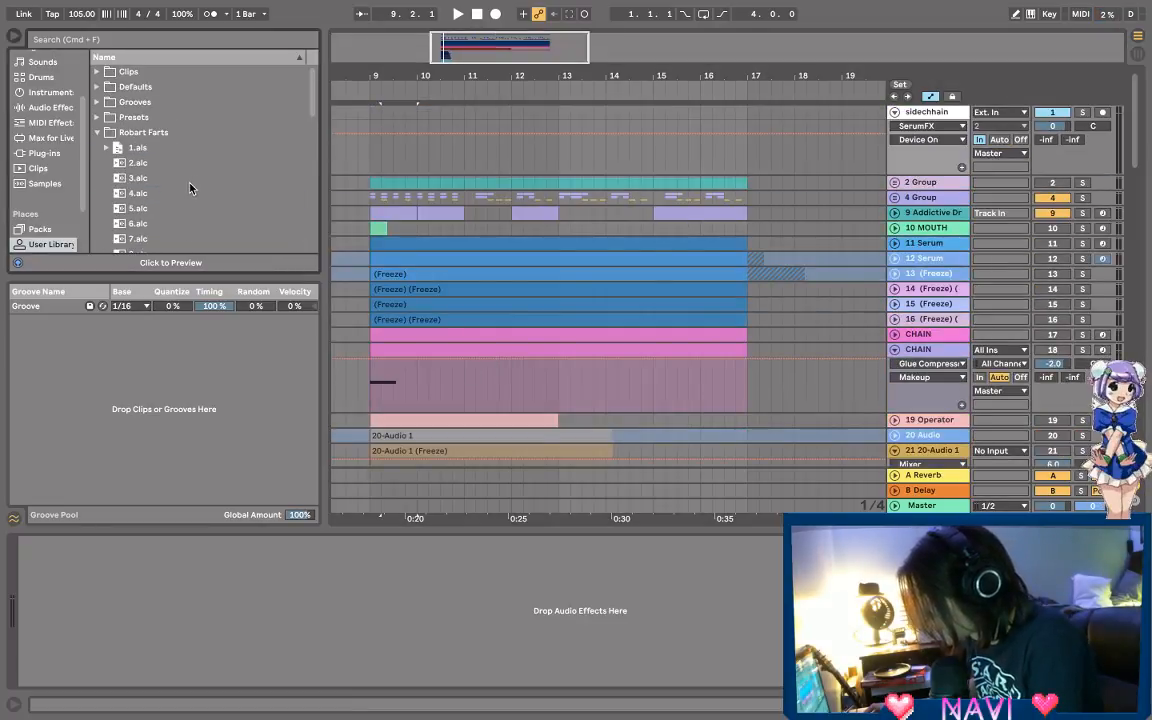
pyautogui.click(106, 148)
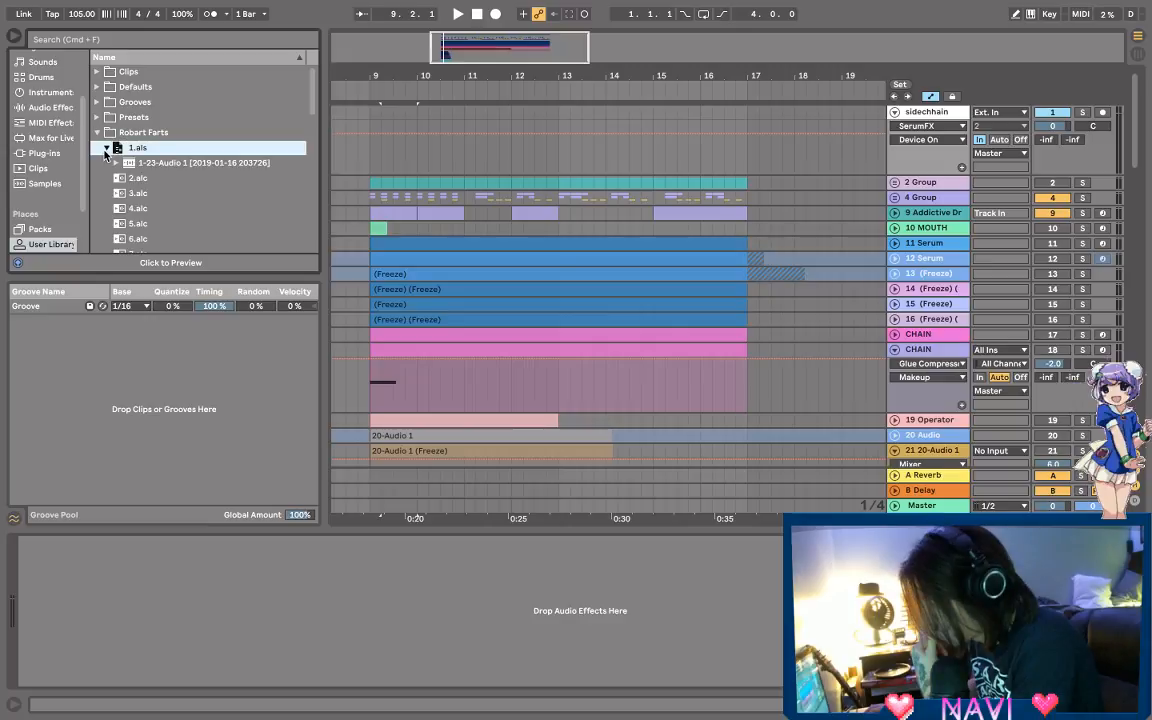
pyautogui.click(106, 149)
pyautogui.click(95, 137)
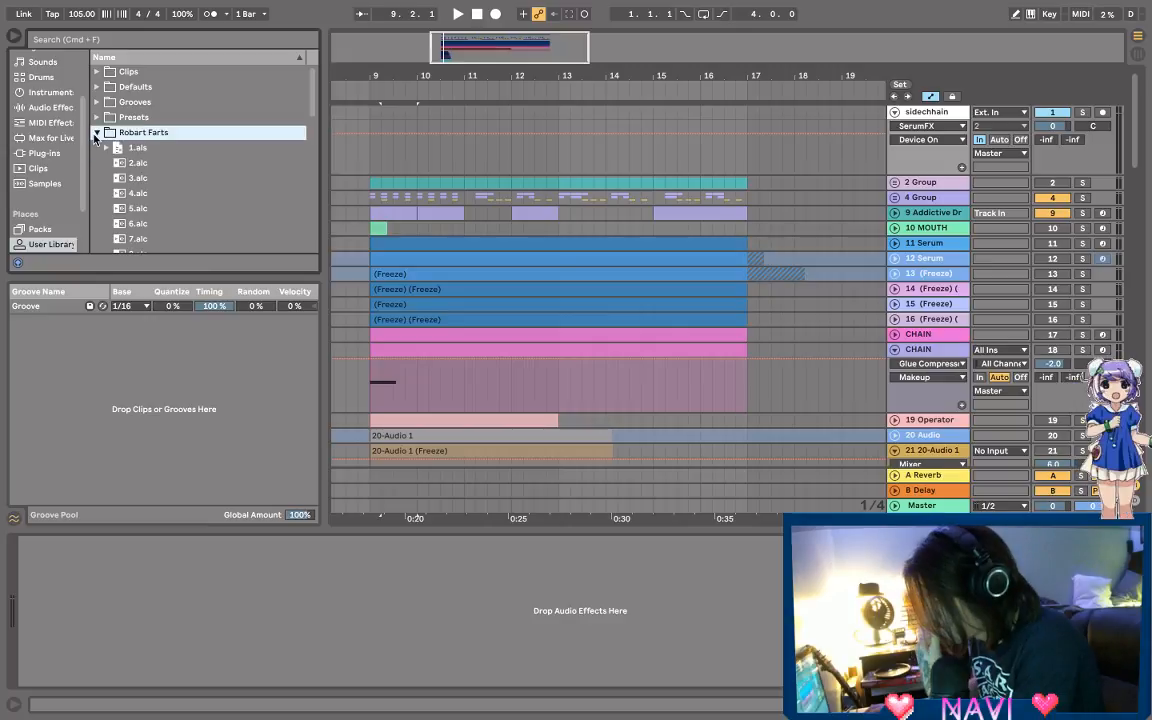
# Step: Insert 1.als from the Robart Farts folder as a new track at bar 9 below the last track
pyautogui.scroll(-3, 95, 137)
pyautogui.click(141, 87)
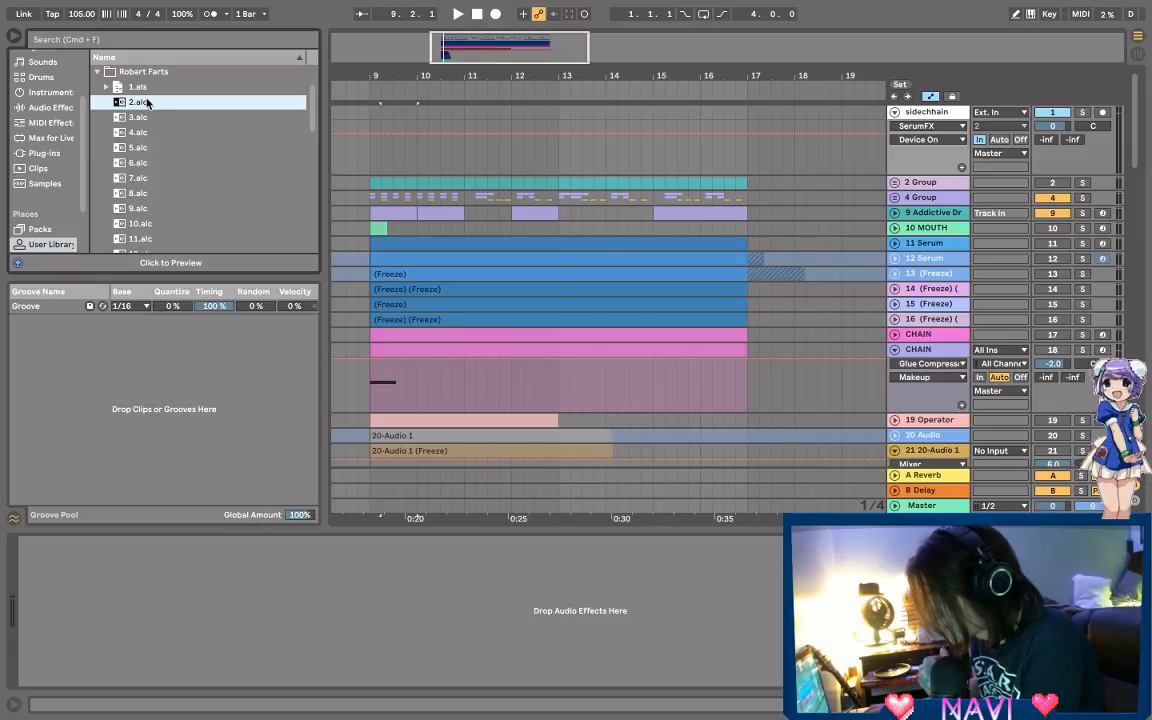
pyautogui.click(106, 87)
pyautogui.click(106, 87)
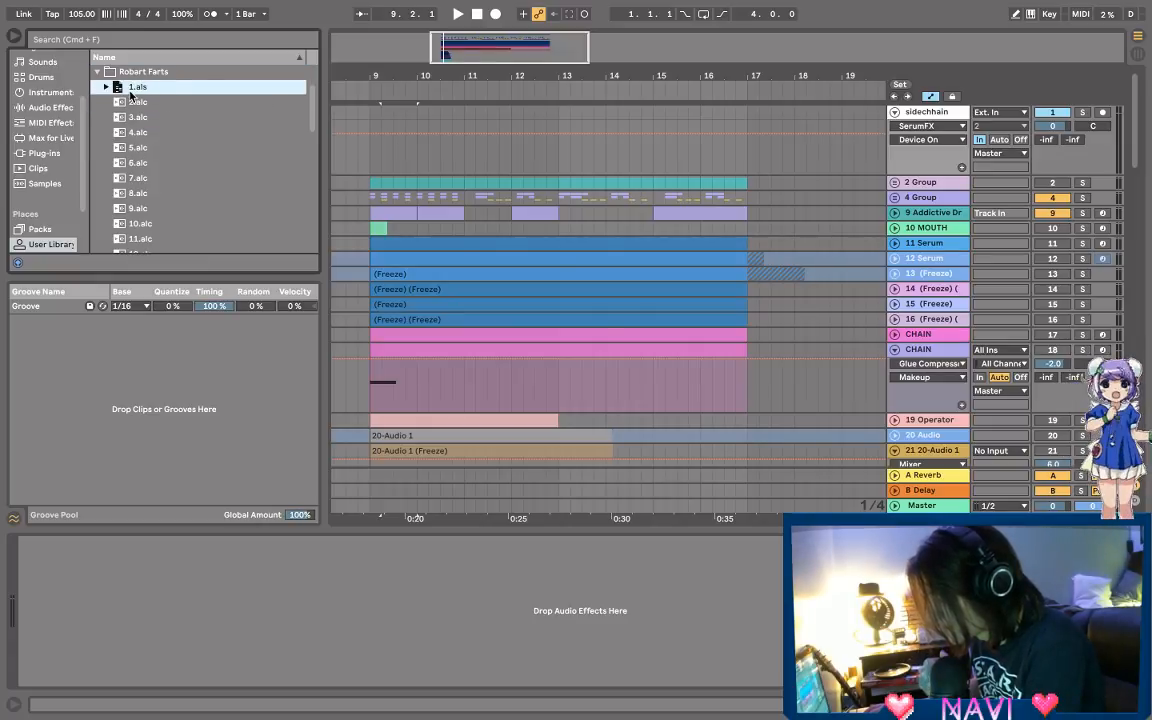
pyautogui.click(128, 104)
pyautogui.click(131, 118)
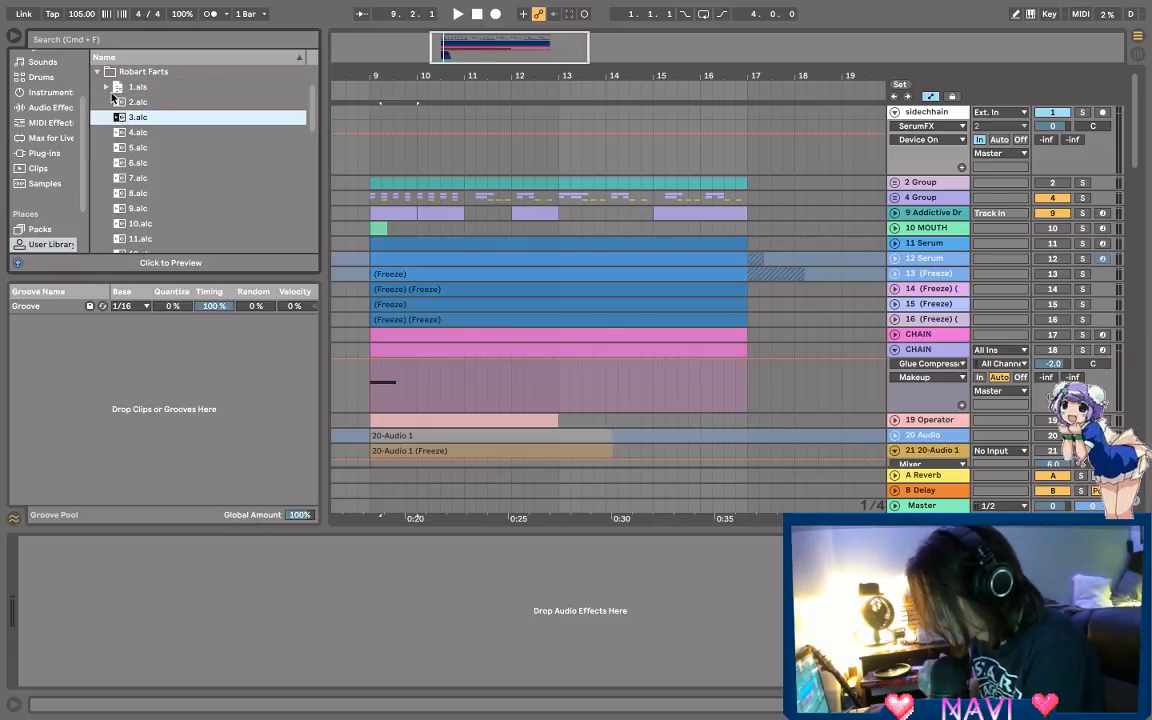
pyautogui.click(116, 89)
pyautogui.moveTo(116, 89); pyautogui.dragTo(568, 342)
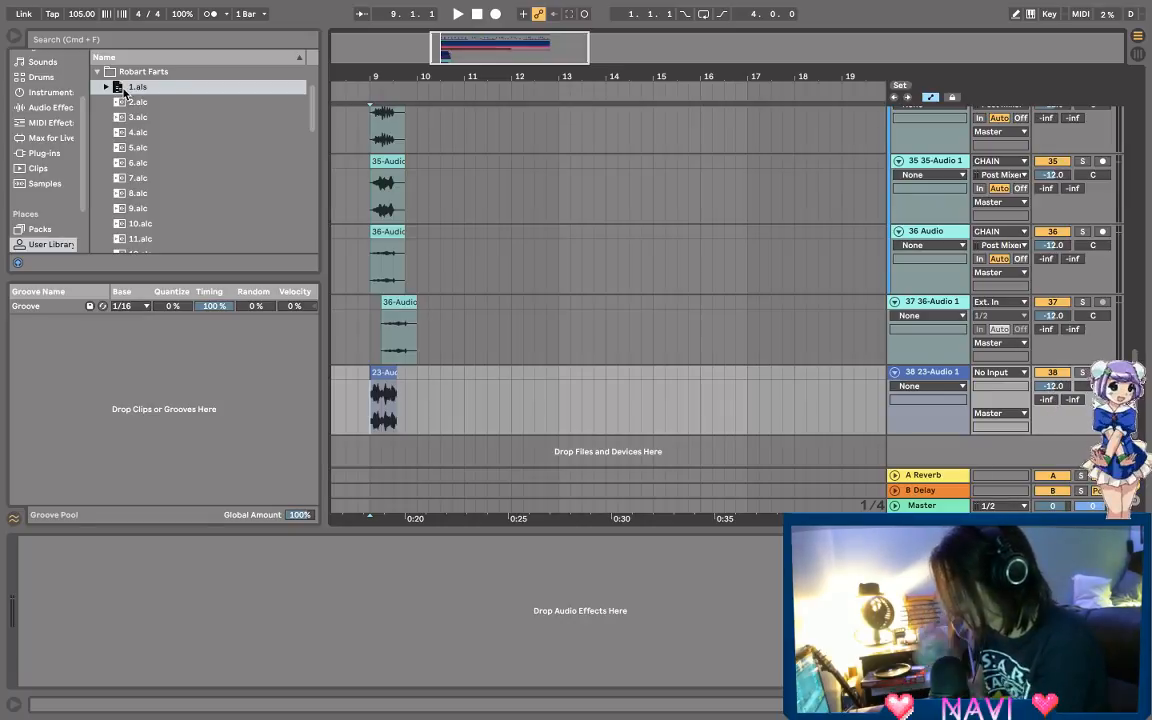
# Step: Close the sad? project without saving its changes
pyautogui.moveTo(12, 6)
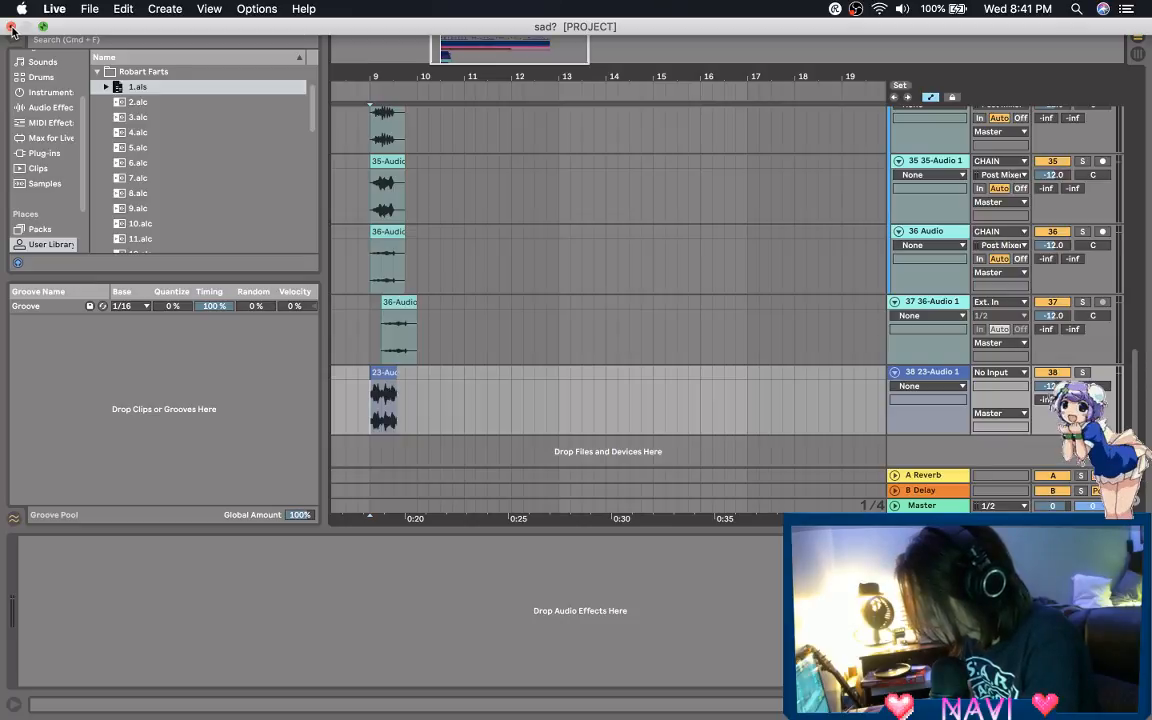
pyautogui.click(12, 28)
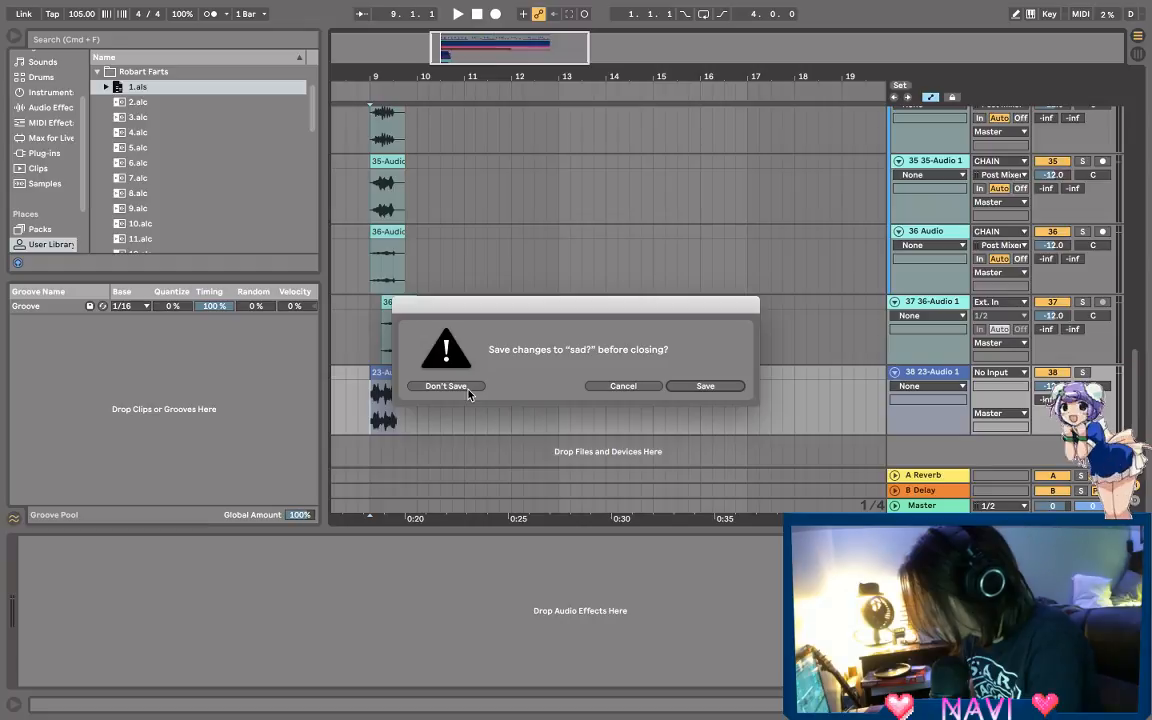
pyautogui.click(468, 387)
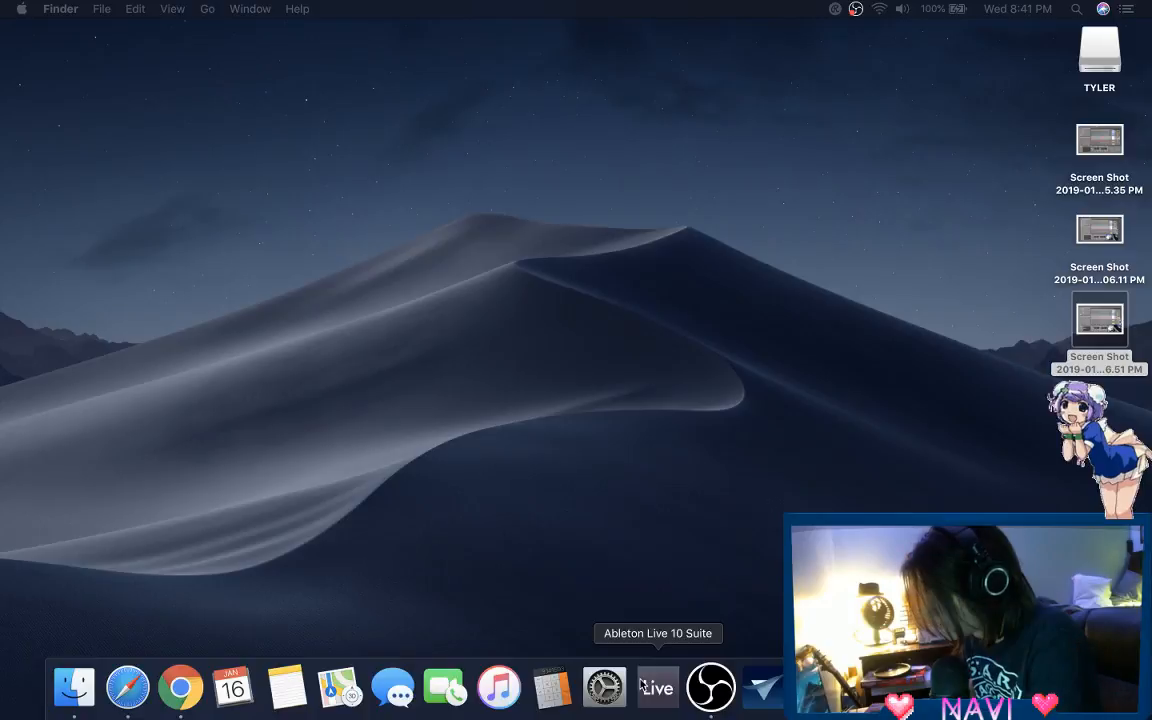
# Step: Move the three screenshot files on the desktop to the Trash
pyautogui.keyDown('shift'); pyautogui.click(1080, 139); pyautogui.keyUp('shift')
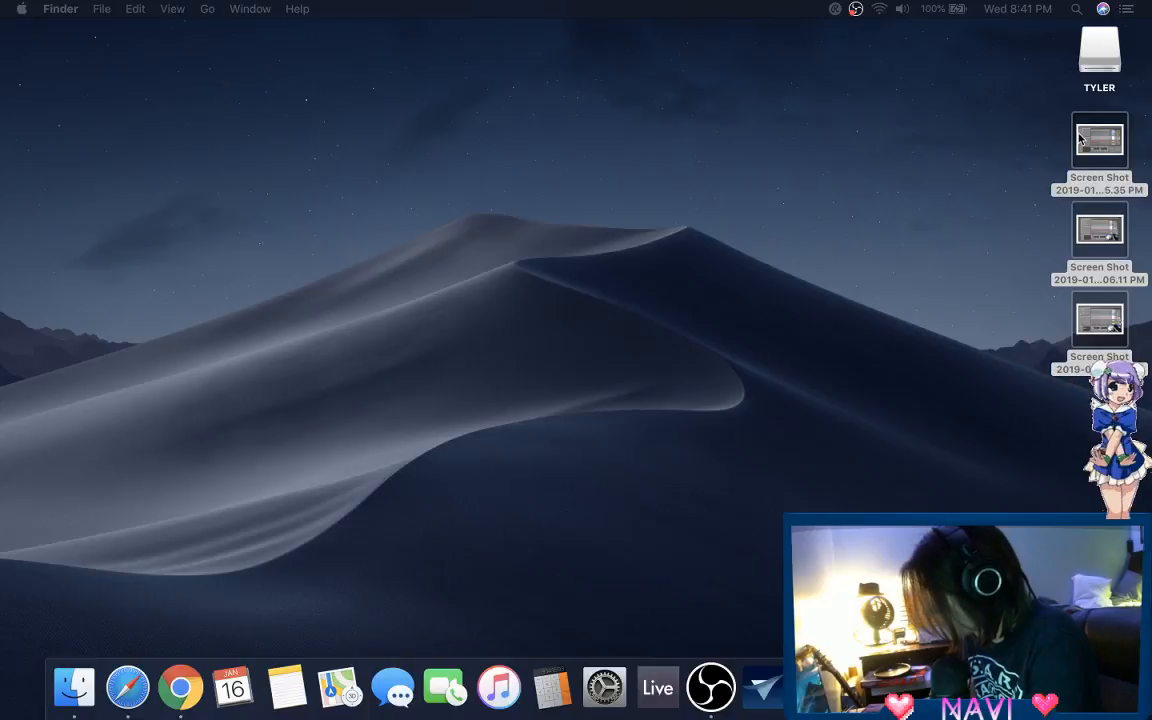
pyautogui.rightClick(1080, 139)
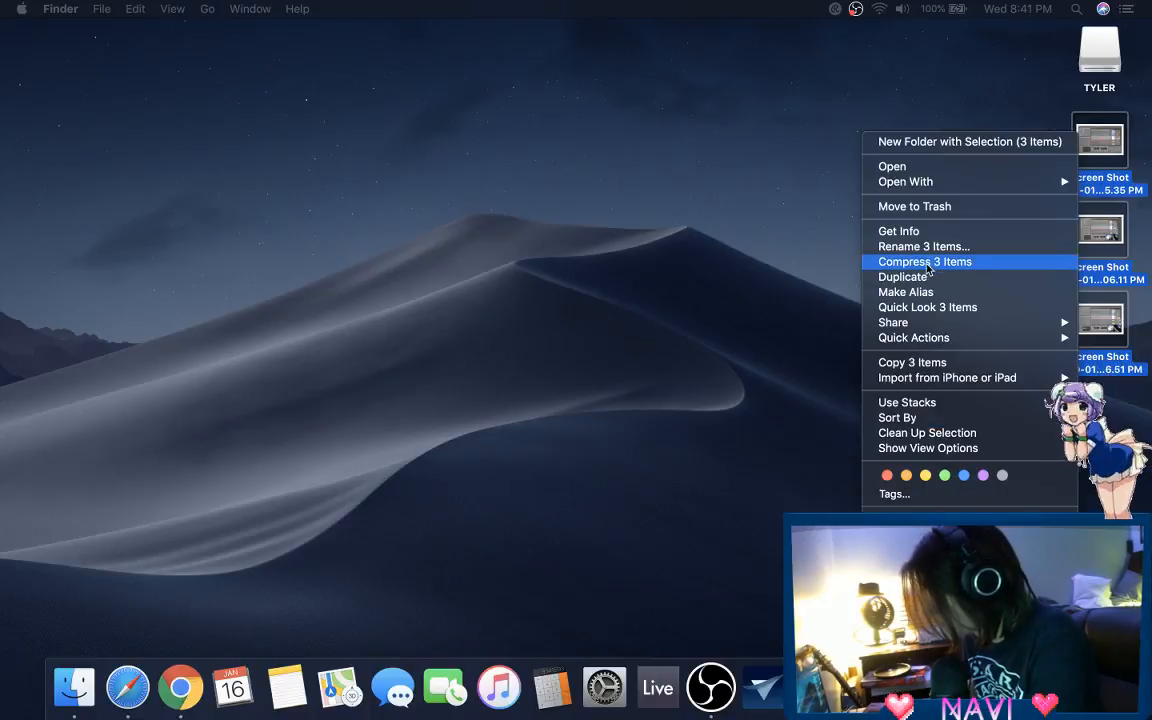
pyautogui.click(898, 205)
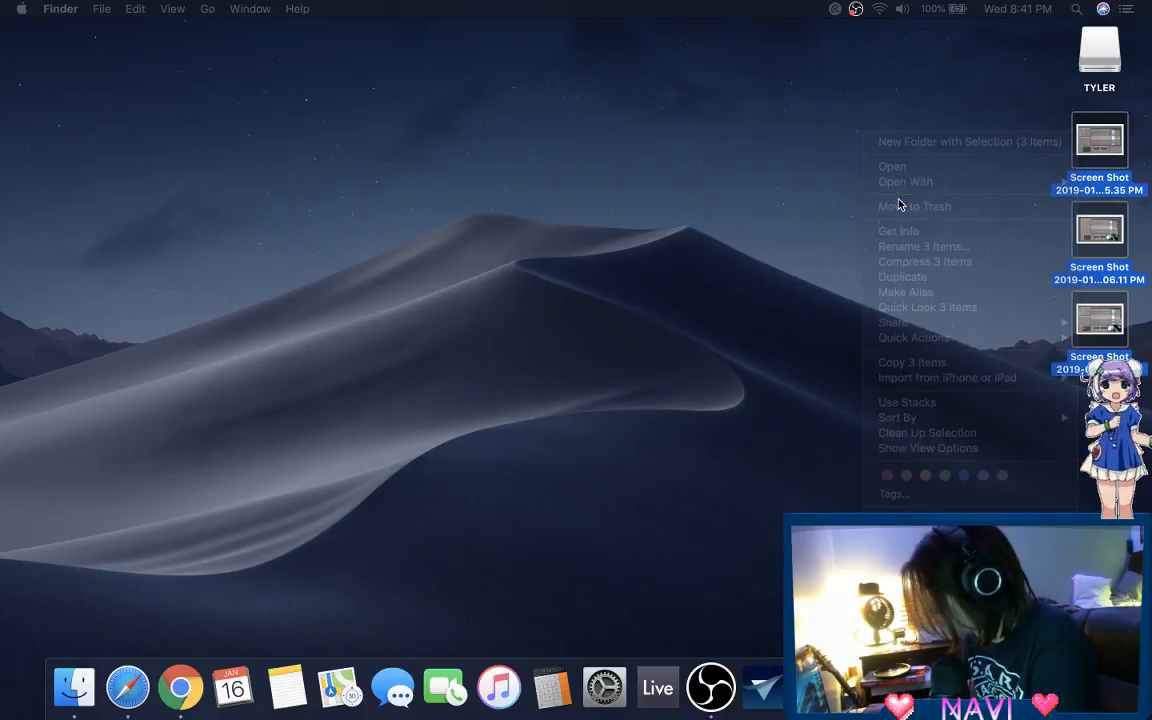
pyautogui.rightClick(1114, 226)
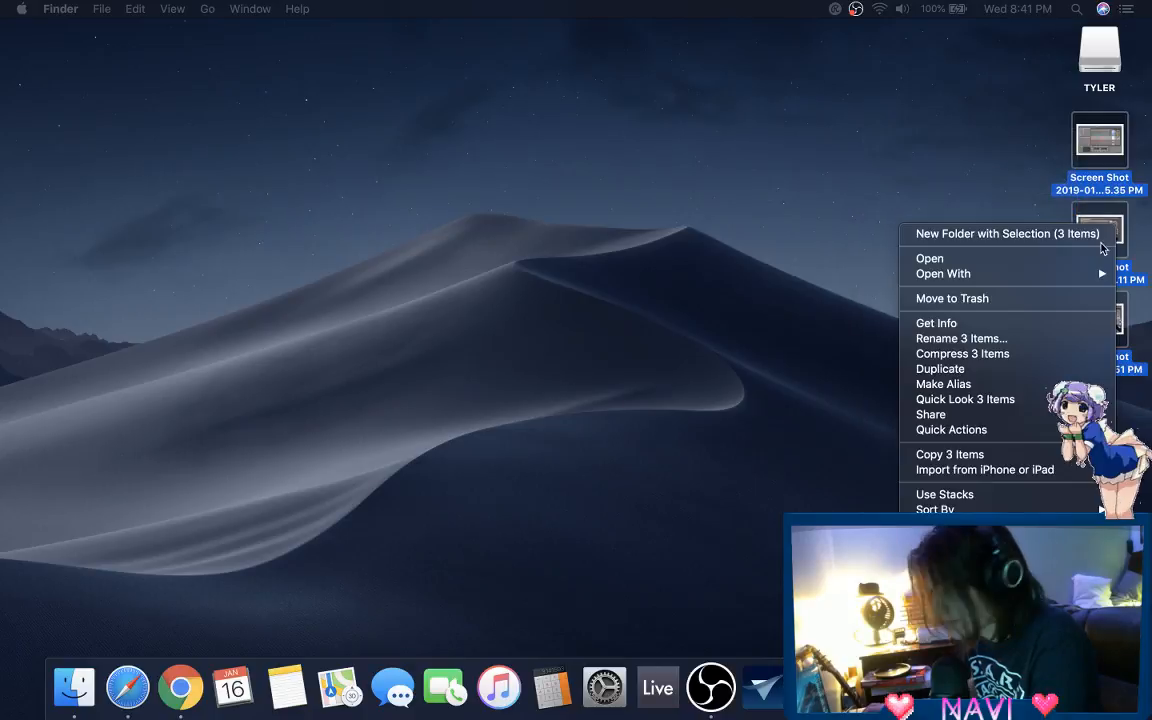
pyautogui.click(979, 299)
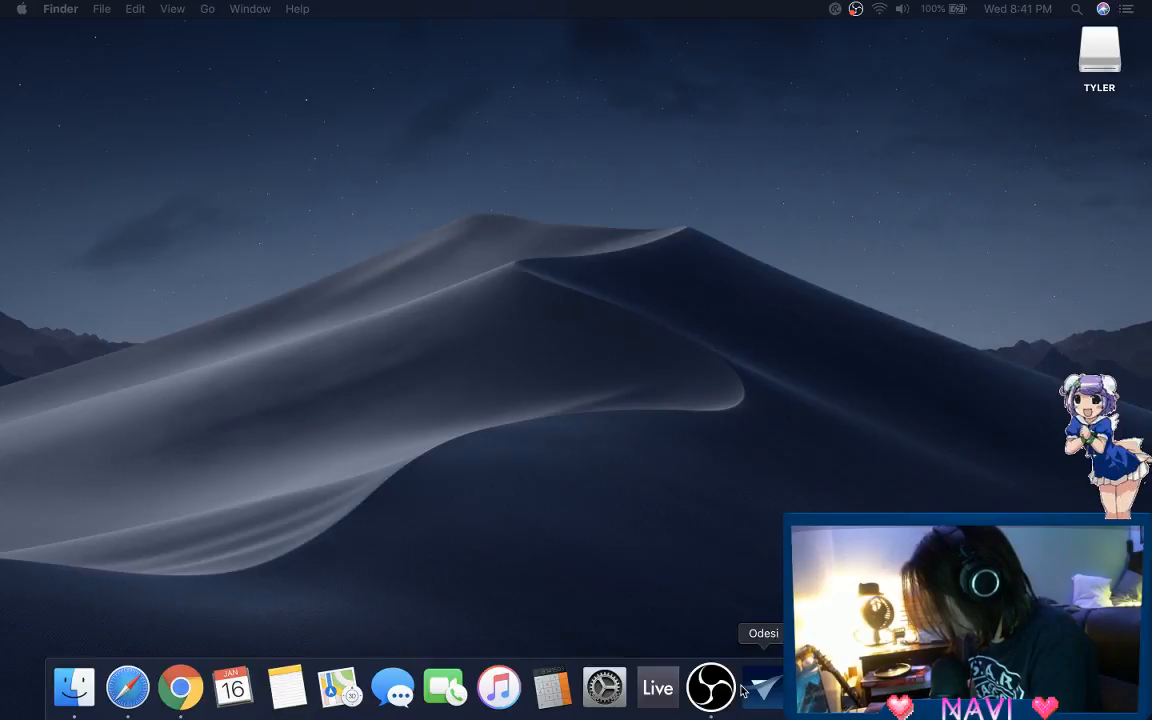
# Step: Launch Ableton Live 10 Suite again and open the set stream drums.als from the PROJECT Project folder
pyautogui.click(657, 687)
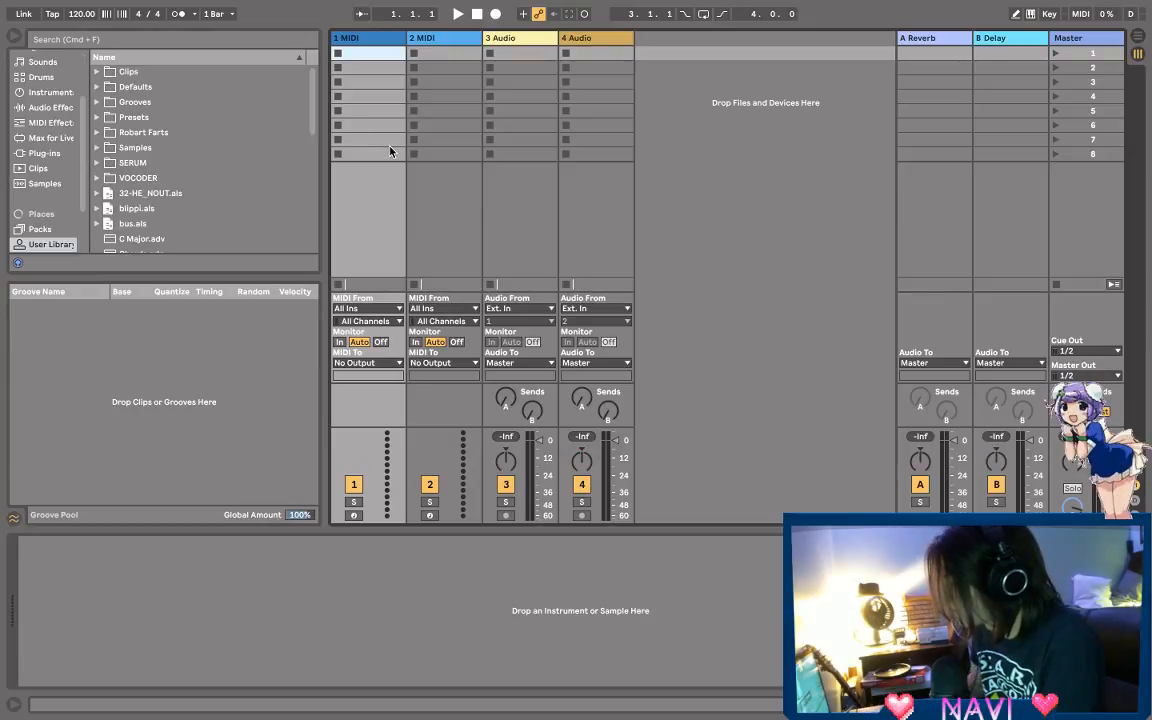
pyautogui.press('super+o')
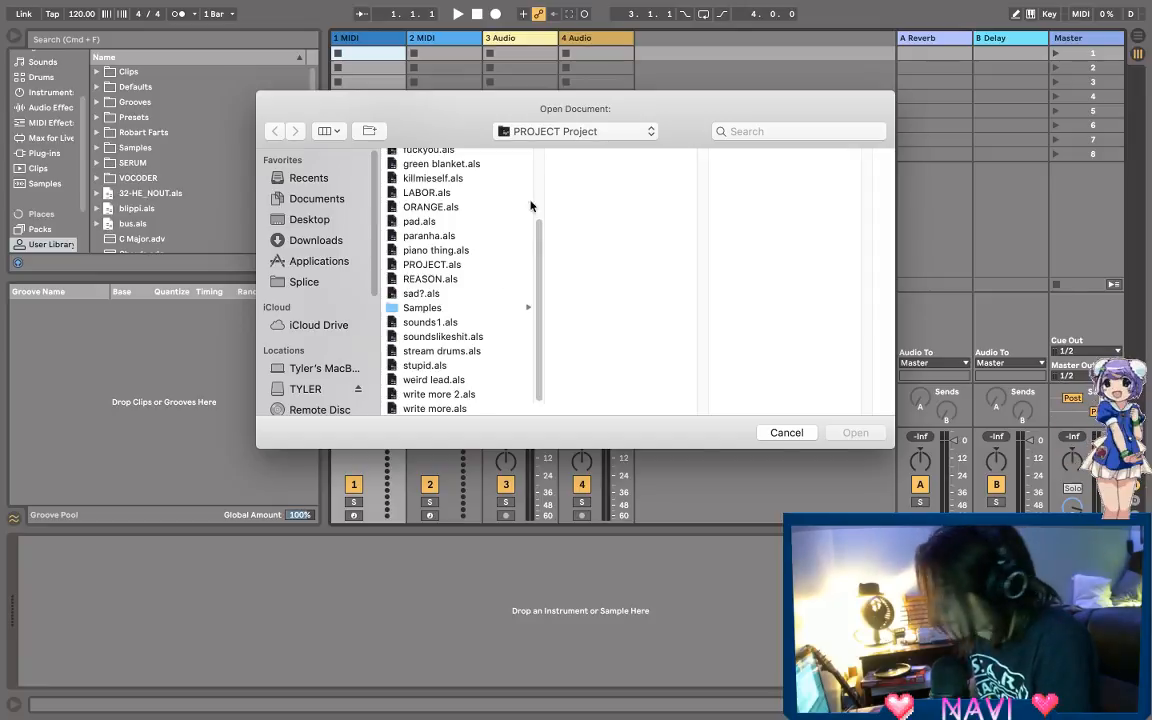
pyautogui.click(437, 367)
pyautogui.click(441, 395)
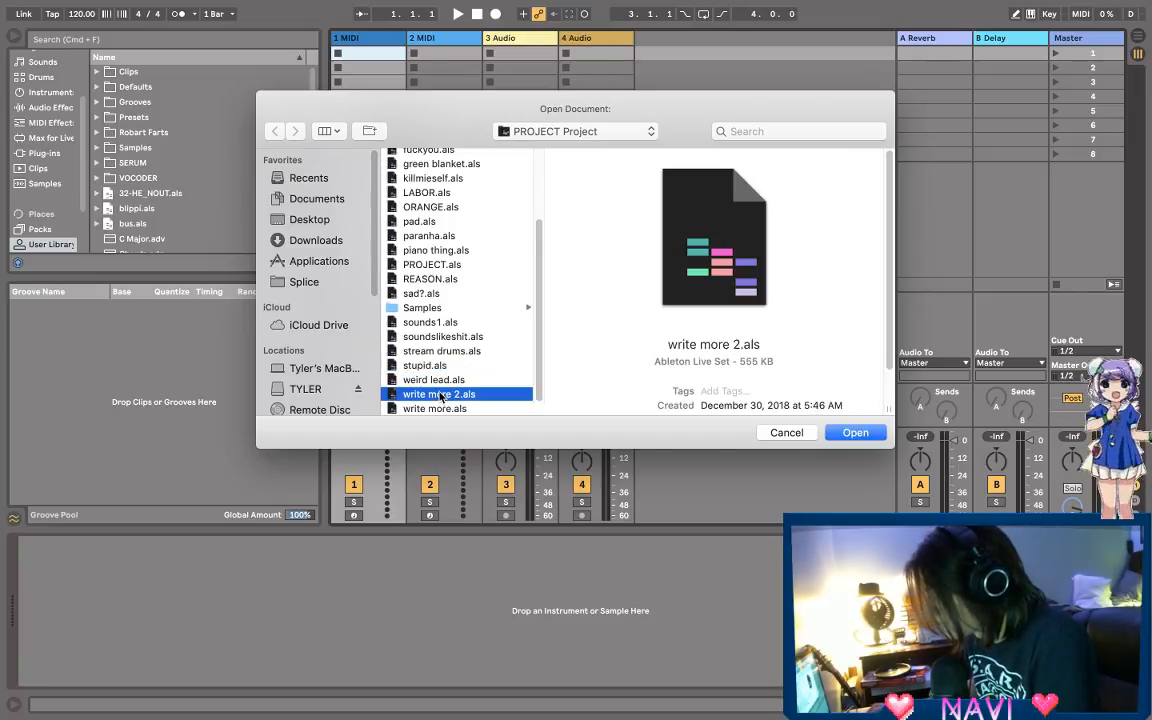
pyautogui.click(437, 364)
pyautogui.click(437, 355)
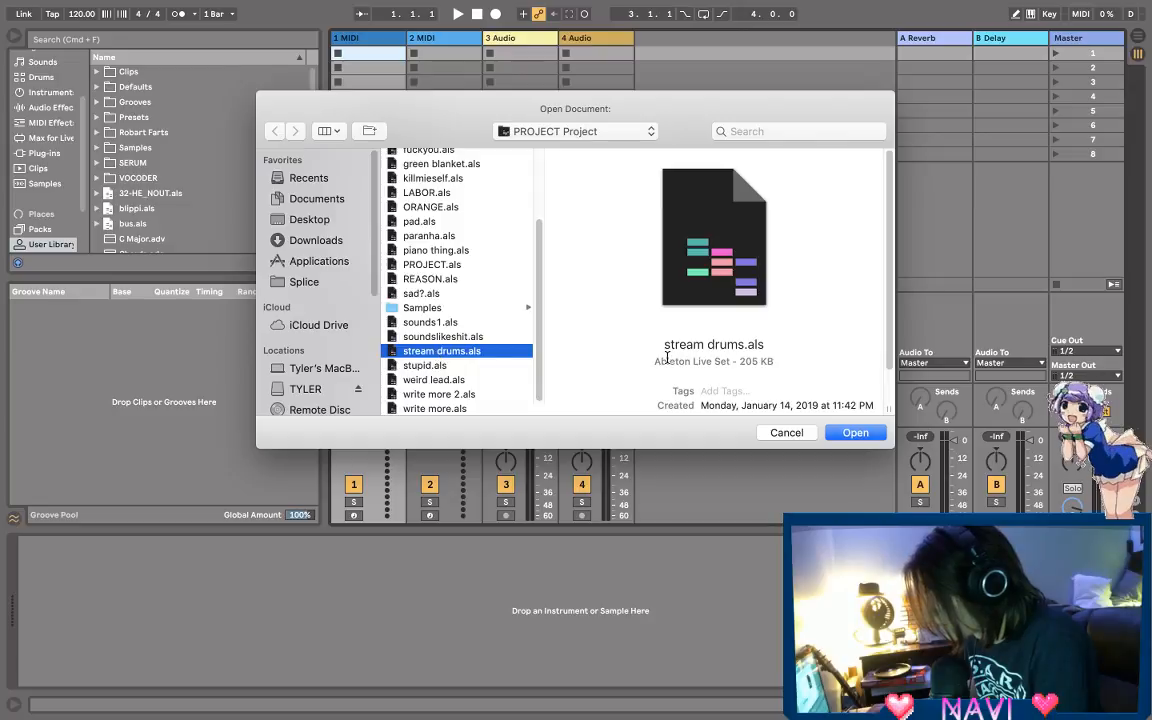
pyautogui.click(871, 433)
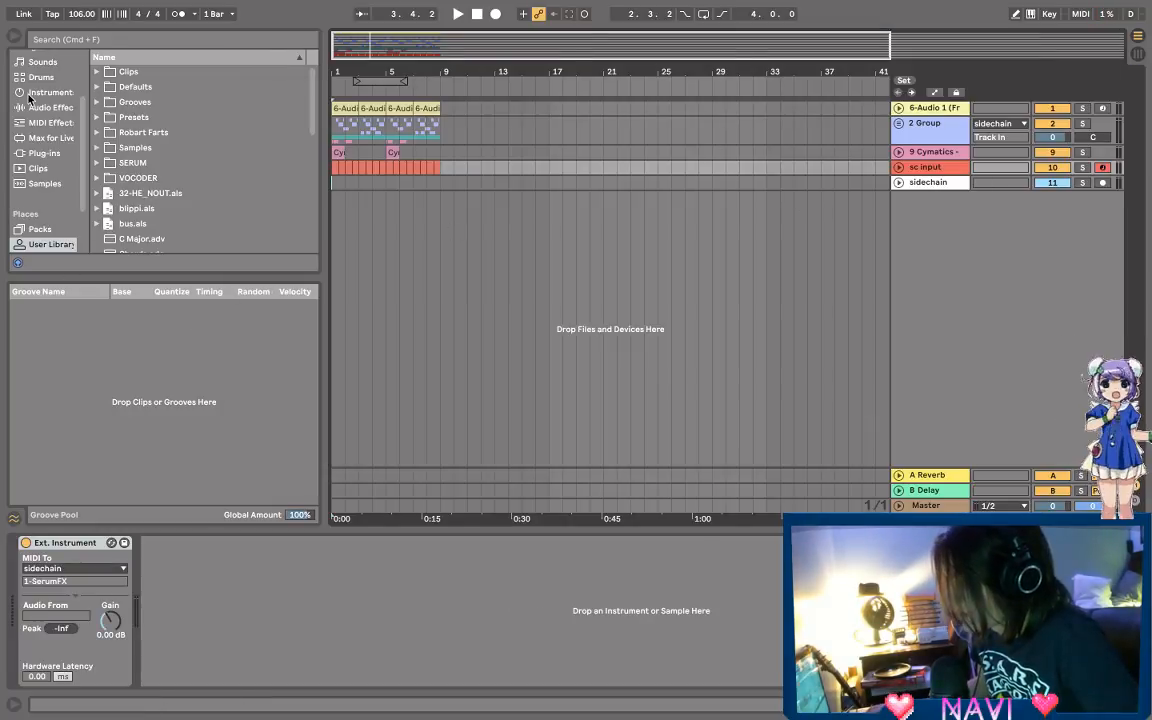
# Step: Look through the User Library and expand the Robart Farts folder to review the saved numbered clips
pyautogui.scroll(-4, 125, 185)
pyautogui.click(128, 149)
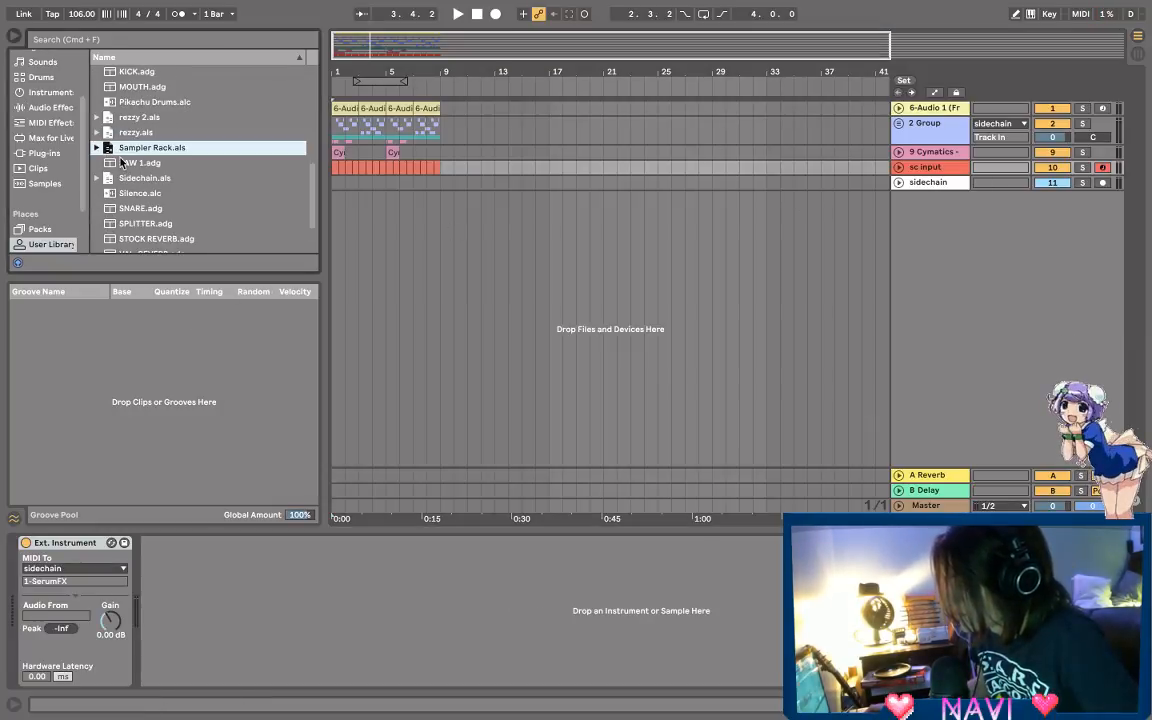
pyautogui.scroll(-1, 116, 170)
pyautogui.scroll(10, 118, 175)
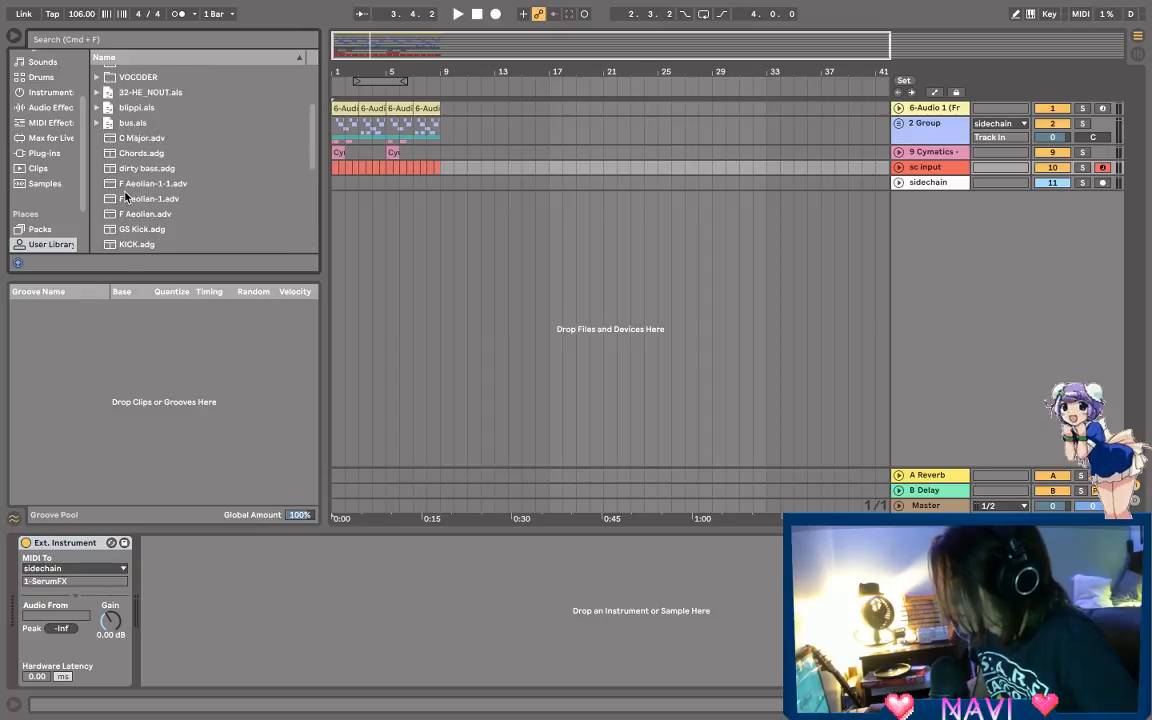
pyautogui.click(95, 134)
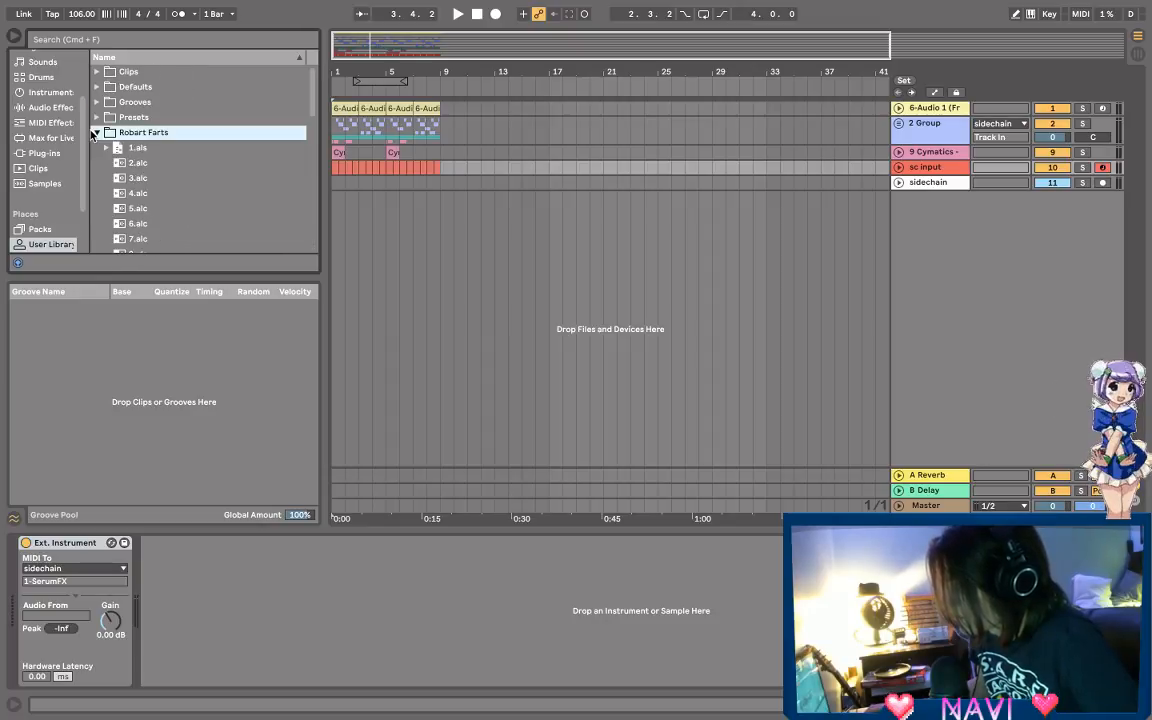
pyautogui.click(130, 148)
pyautogui.scroll(-7, 186, 184)
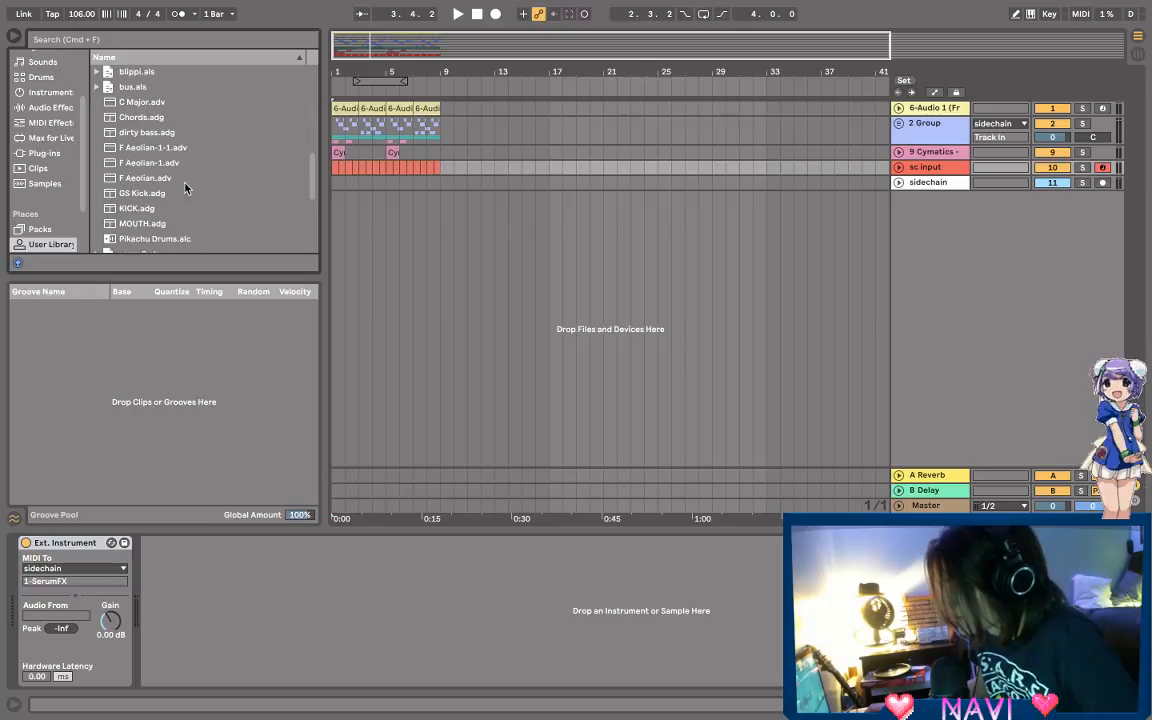
pyautogui.scroll(2, 180, 178)
pyautogui.scroll(2, 176, 173)
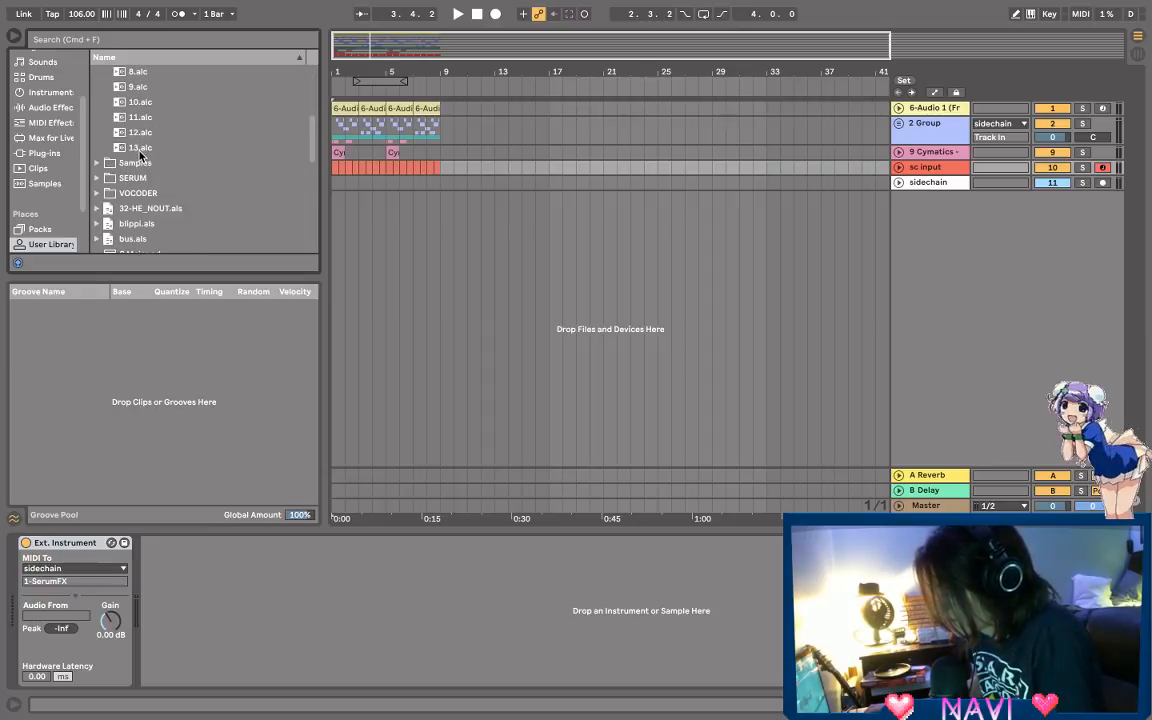
pyautogui.scroll(-2, 140, 155)
pyautogui.scroll(6, 140, 155)
# Step: Insert 1.als, 2.alc, 3.alc, 4.alc and 5.alc from the Robart Farts folder at bar 9, each on its own new track
pyautogui.moveTo(137, 150); pyautogui.dragTo(364, 205)
pyautogui.click(142, 164)
pyautogui.moveTo(145, 174); pyautogui.dragTo(380, 264)
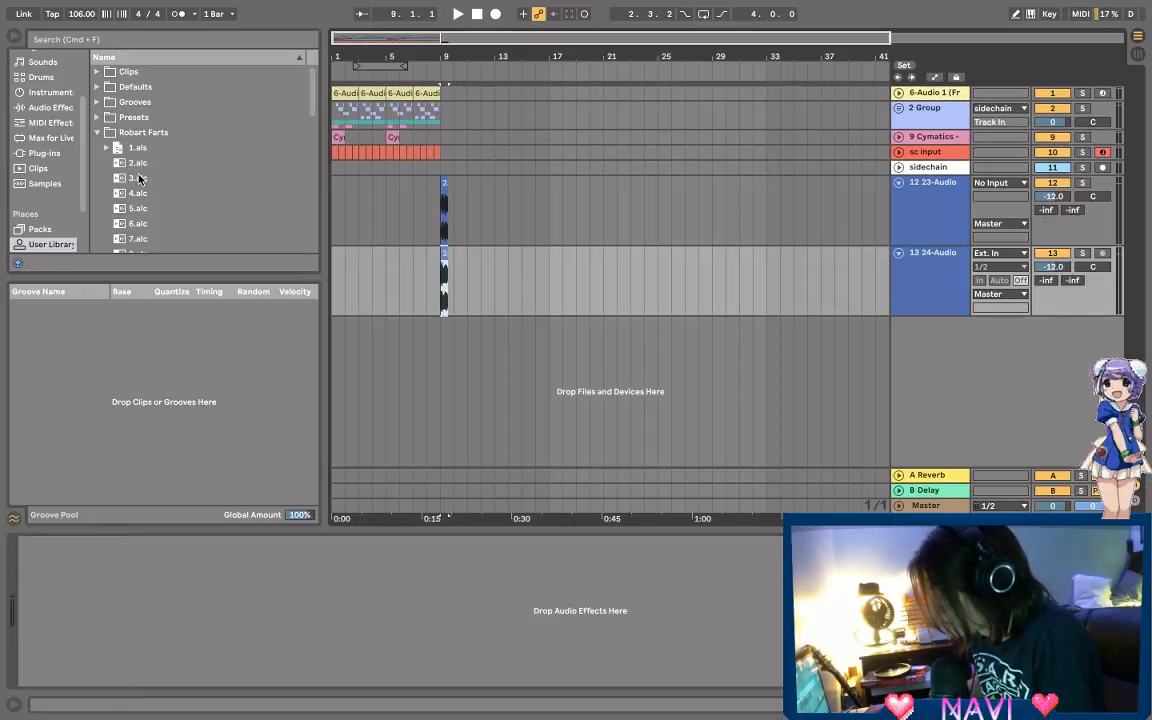
pyautogui.moveTo(139, 178); pyautogui.dragTo(201, 230)
pyautogui.moveTo(130, 194); pyautogui.dragTo(441, 414)
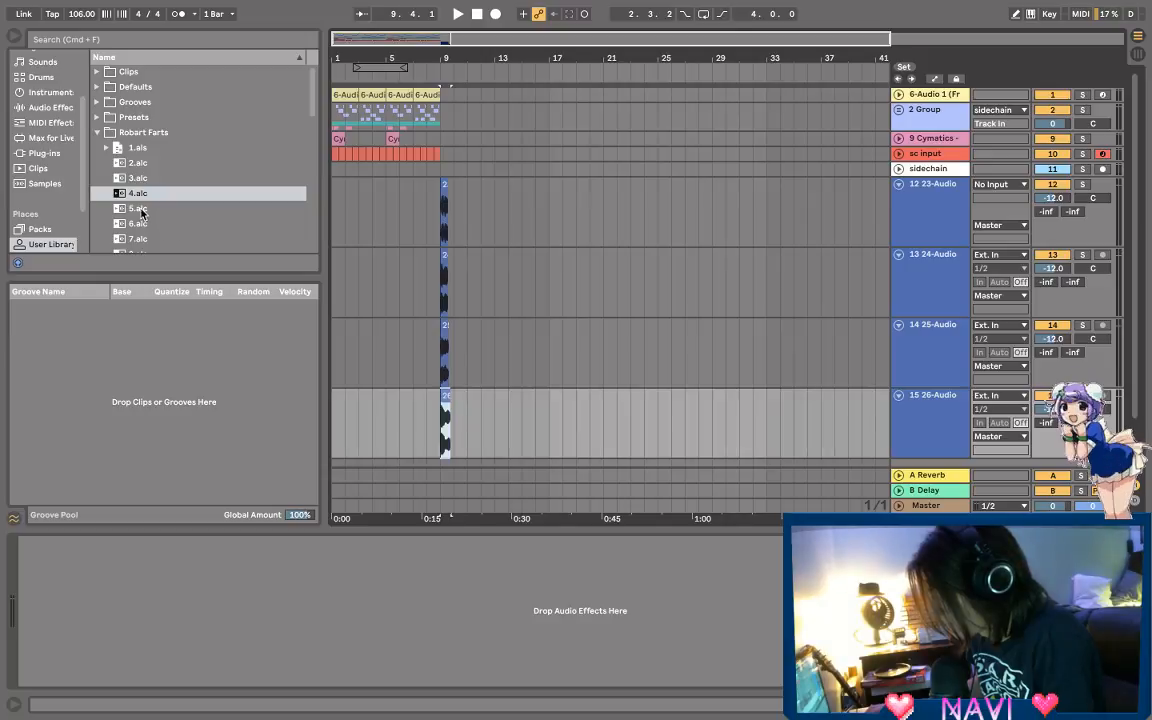
pyautogui.moveTo(141, 212); pyautogui.dragTo(448, 467)
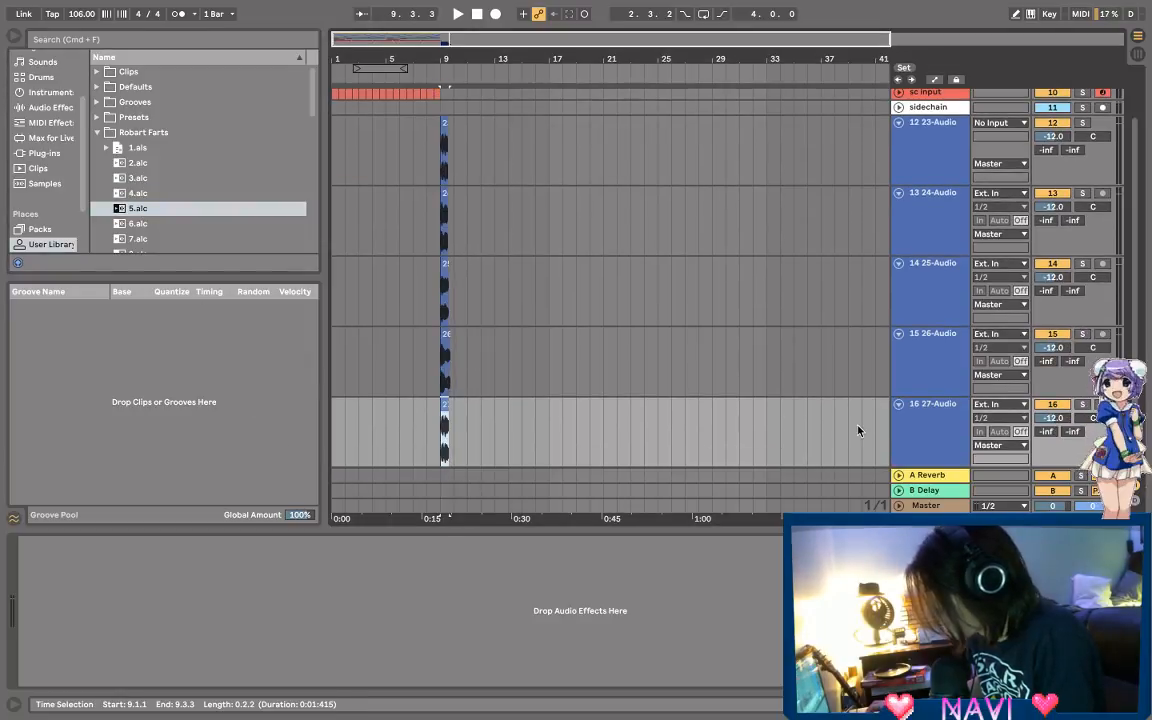
# Step: Group the five new audio tracks holding clips 1 to 5, name the group Closed Growls and collapse it
pyautogui.click(947, 430)
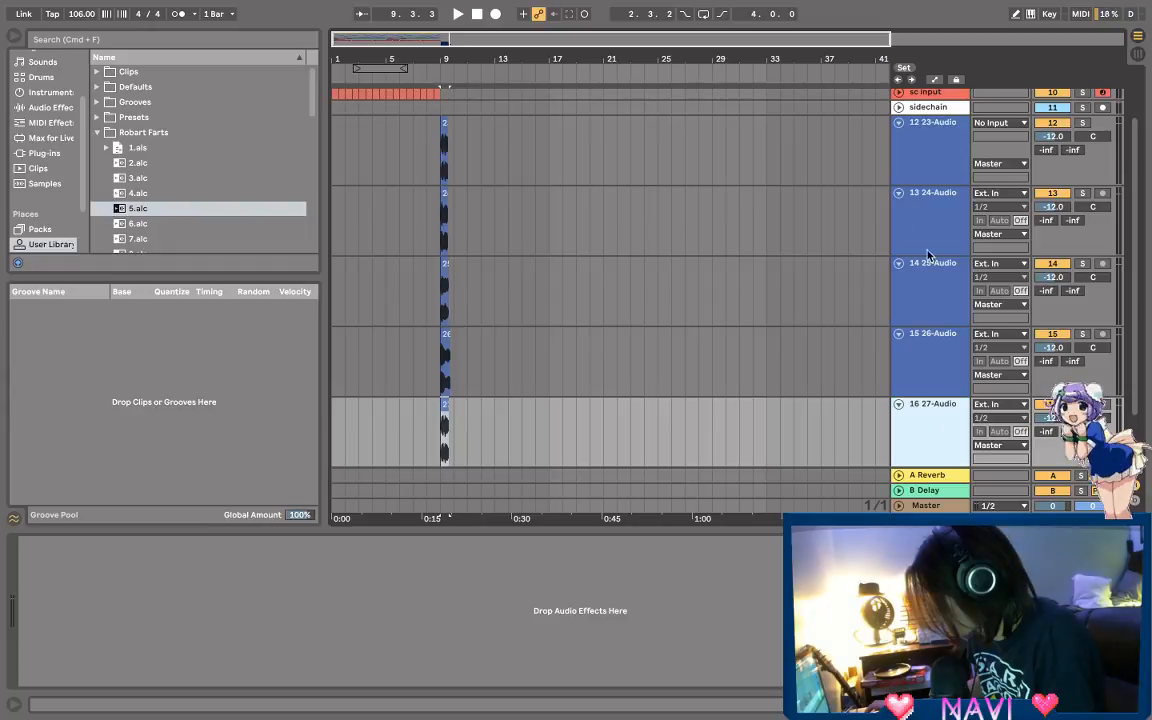
pyautogui.click(927, 172)
pyautogui.press('super+g')
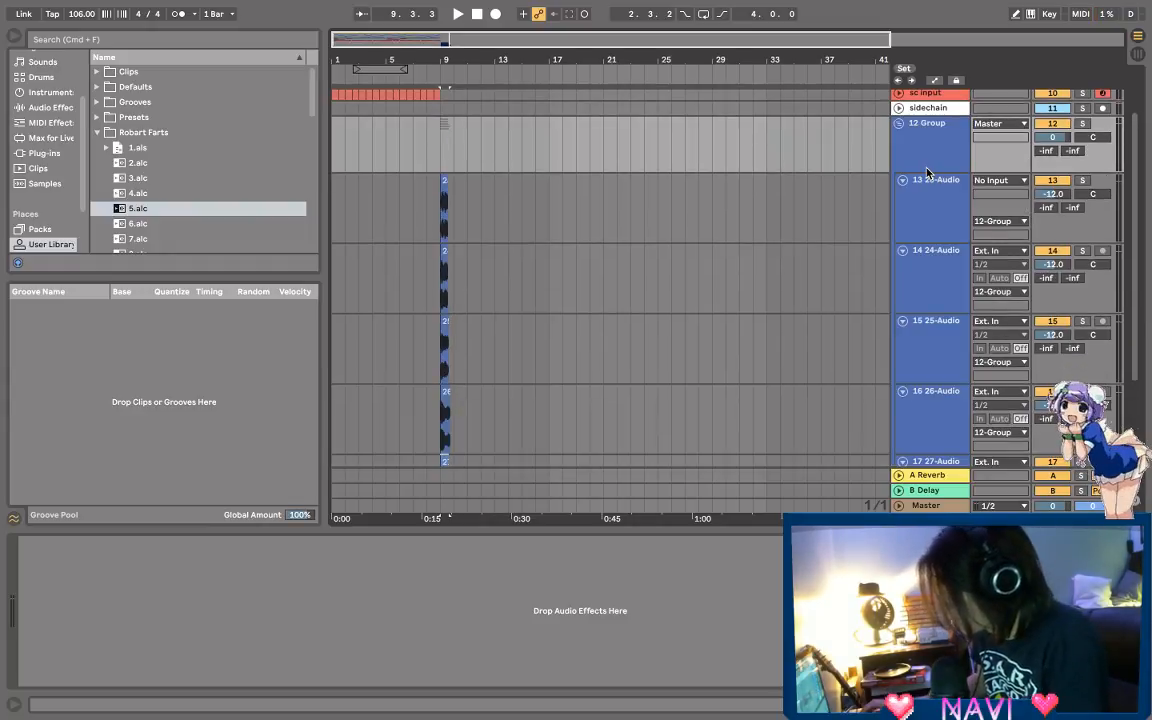
pyautogui.rightClick(927, 172)
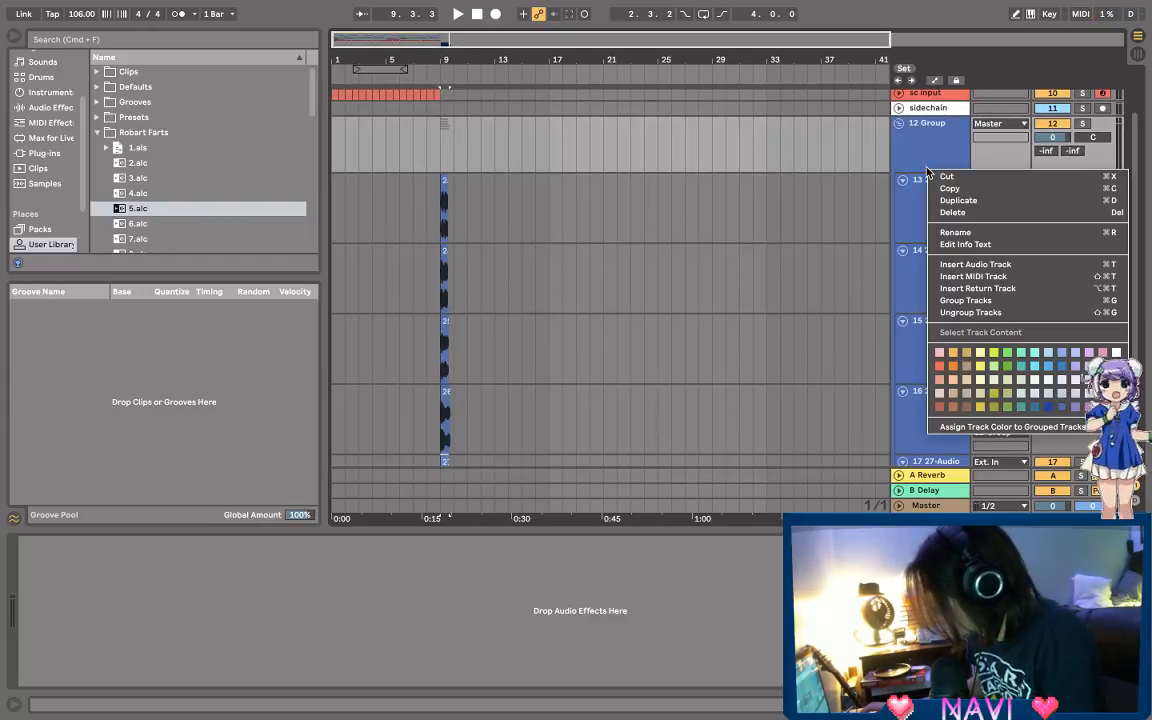
pyautogui.click(955, 232)
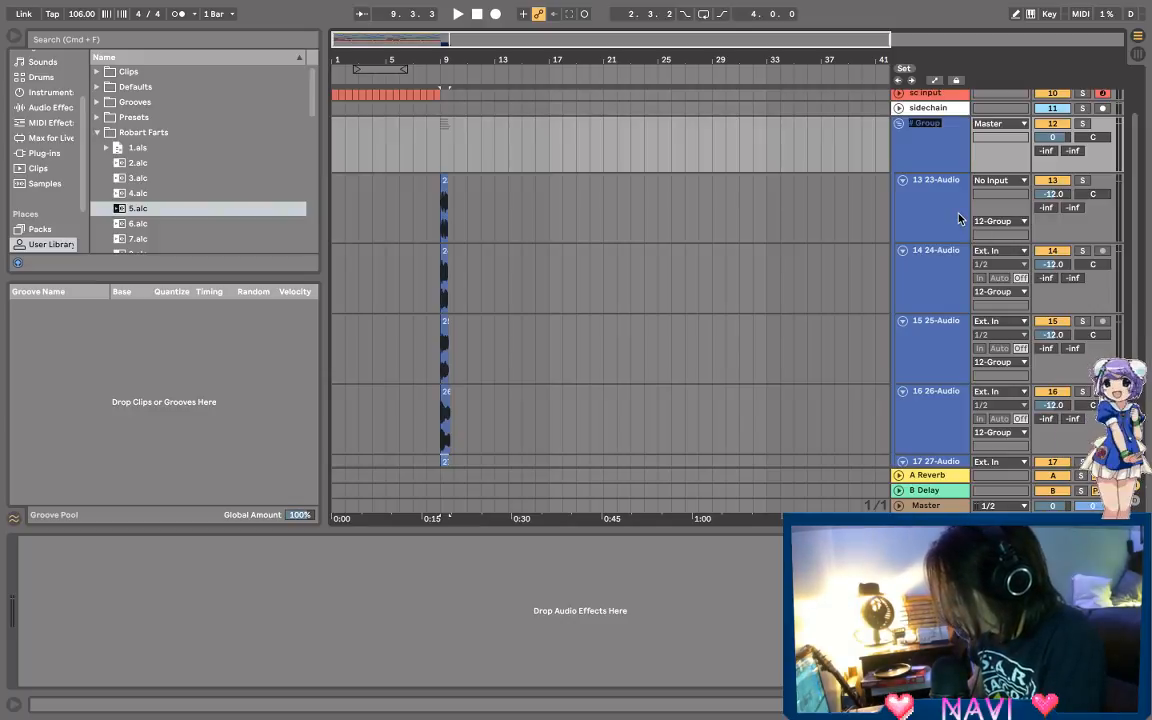
pyautogui.write('Growls')
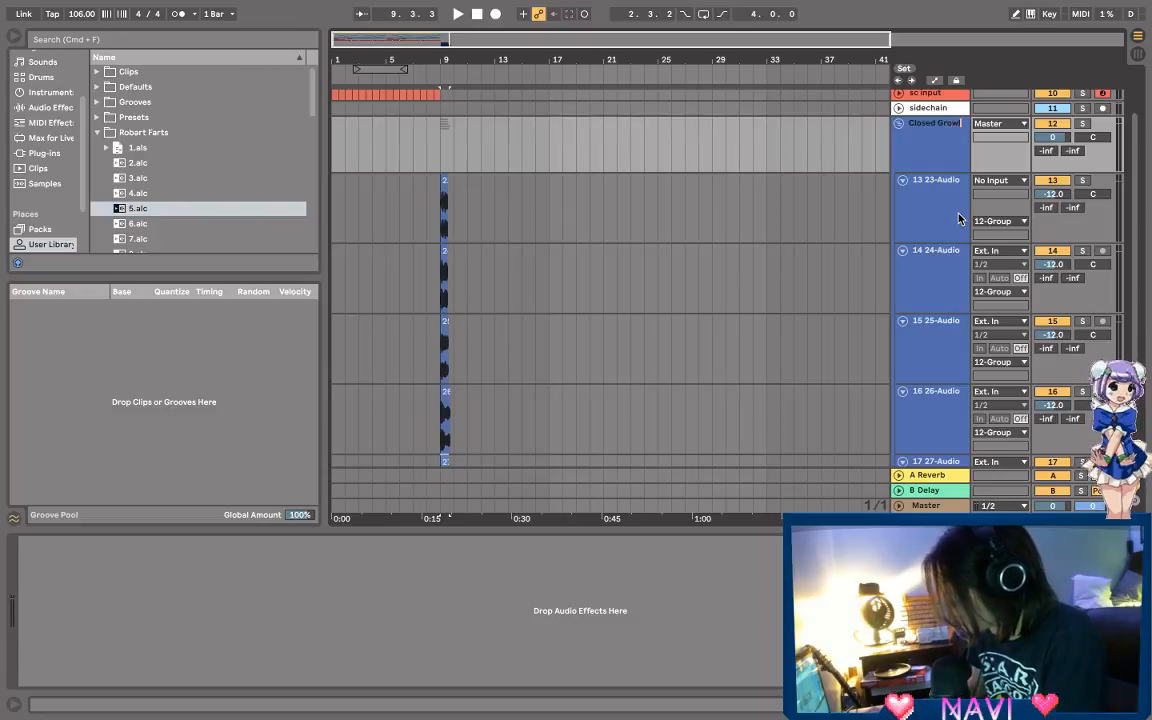
pyautogui.click(899, 124)
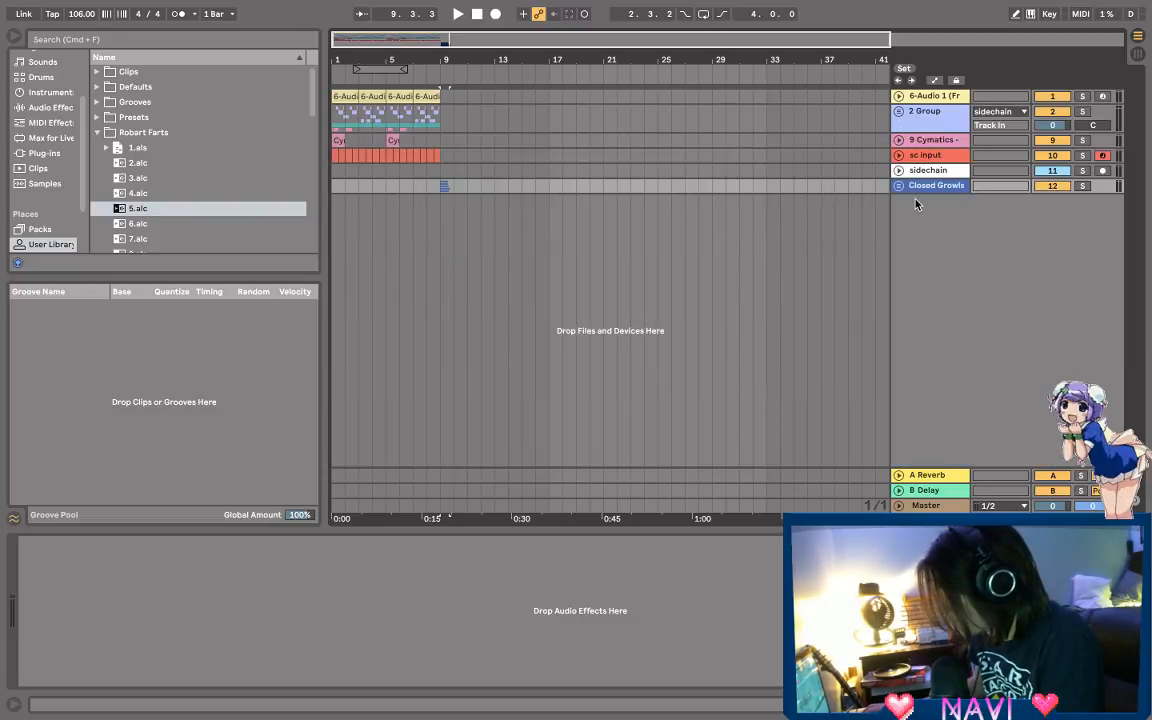
pyautogui.click(138, 223)
pyautogui.scroll(-2, 138, 190)
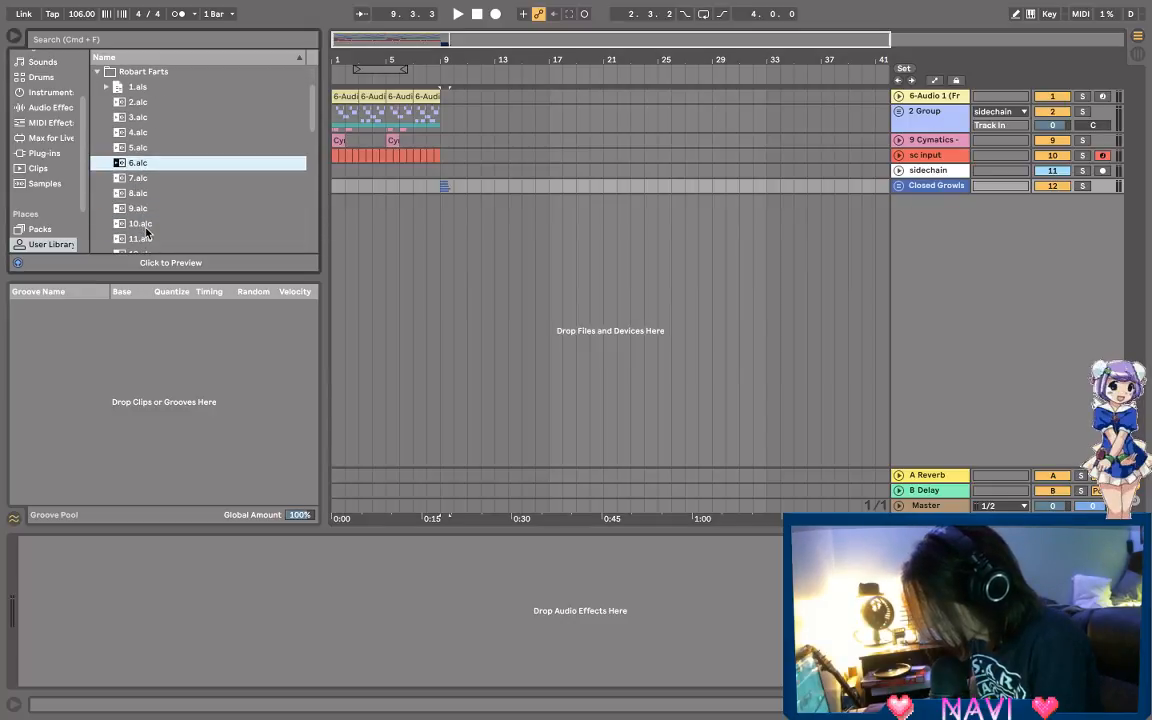
pyautogui.keyDown('shift'); pyautogui.click(146, 226); pyautogui.keyUp('shift')
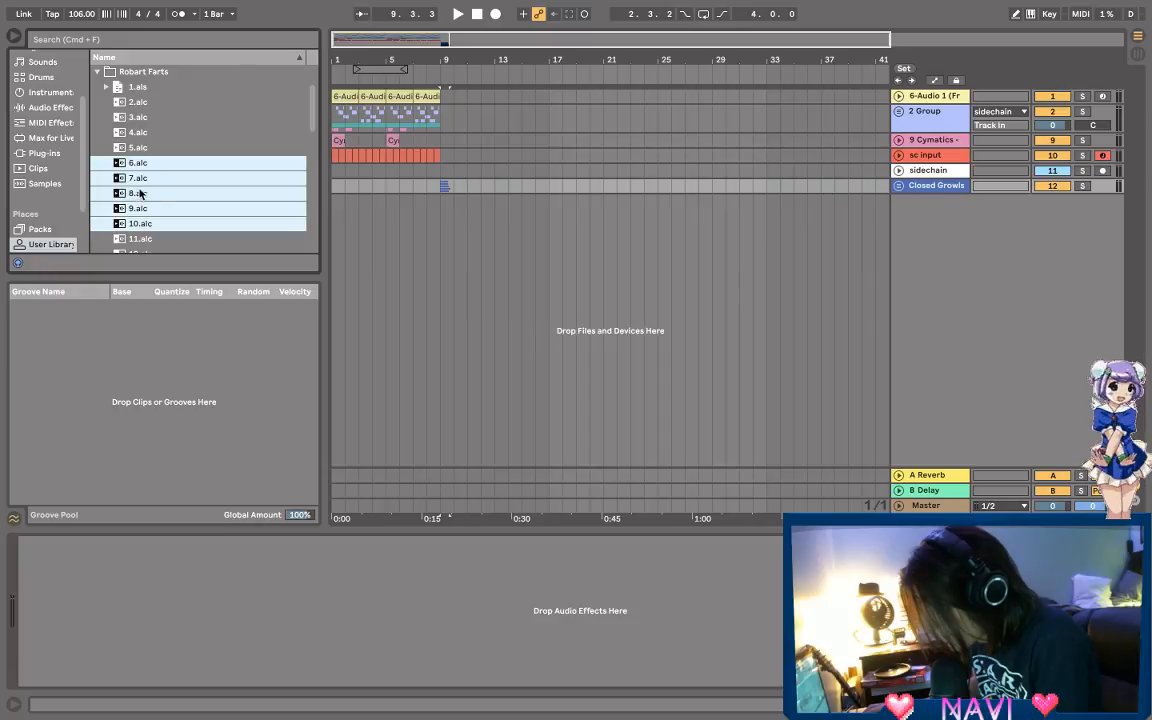
pyautogui.moveTo(142, 200); pyautogui.dragTo(440, 257)
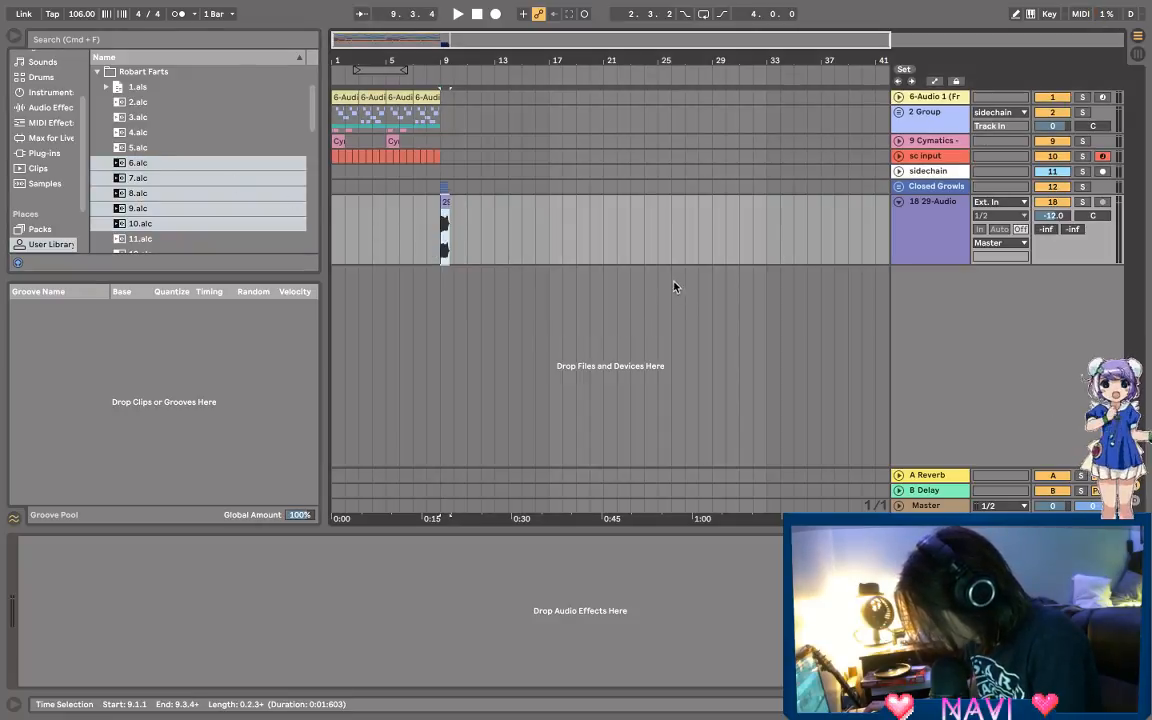
pyautogui.keyDown('shift'); pyautogui.click(424, 216); pyautogui.keyUp('shift')
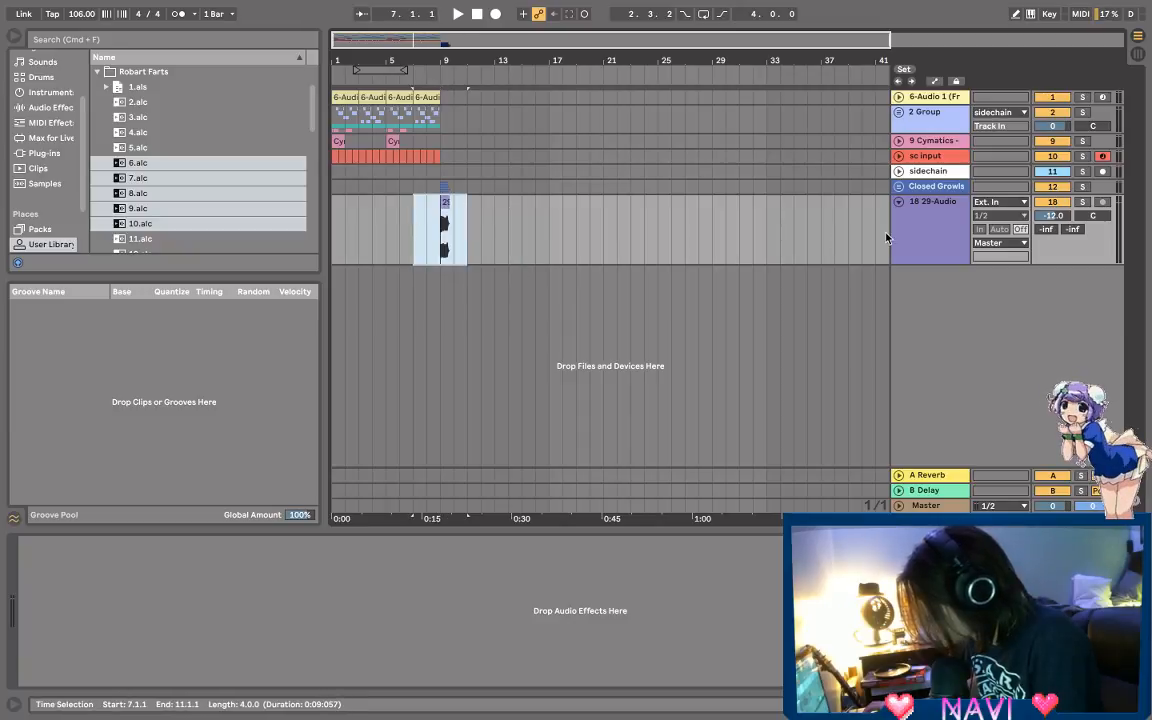
pyautogui.rightClick(918, 238)
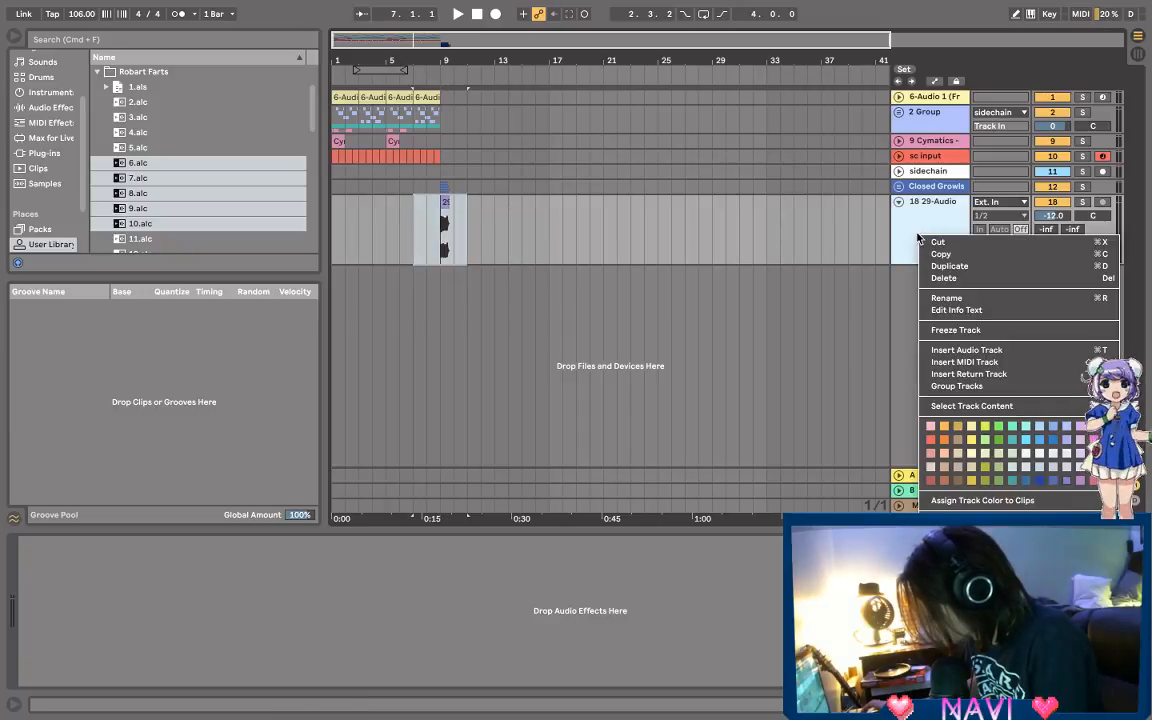
pyautogui.click(962, 279)
# Step: Insert 6.alc, 7.alc, 8.alc, 9.alc and 10.alc from the Robart Farts folder at bar 9, each on its own new track
pyautogui.click(137, 163)
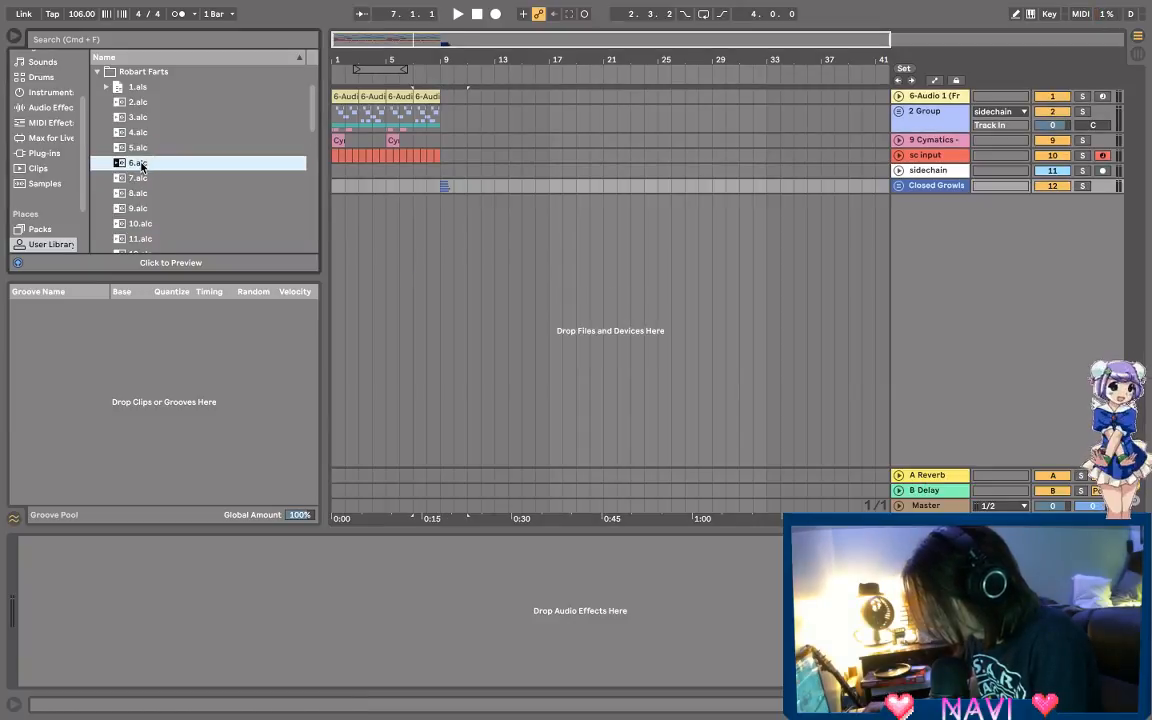
pyautogui.moveTo(138, 166)
pyautogui.mouseDown()
pyautogui.moveTo(470, 245)
pyautogui.moveTo(445, 247)
pyautogui.mouseUp()
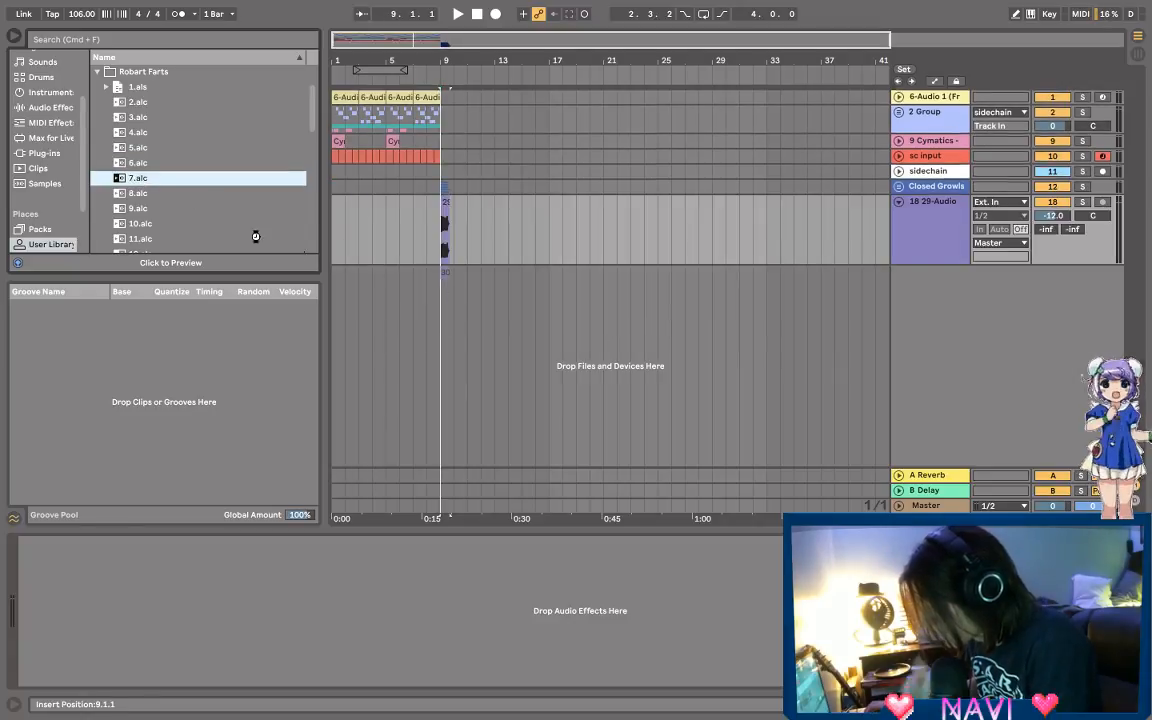
pyautogui.moveTo(142, 193); pyautogui.dragTo(444, 352)
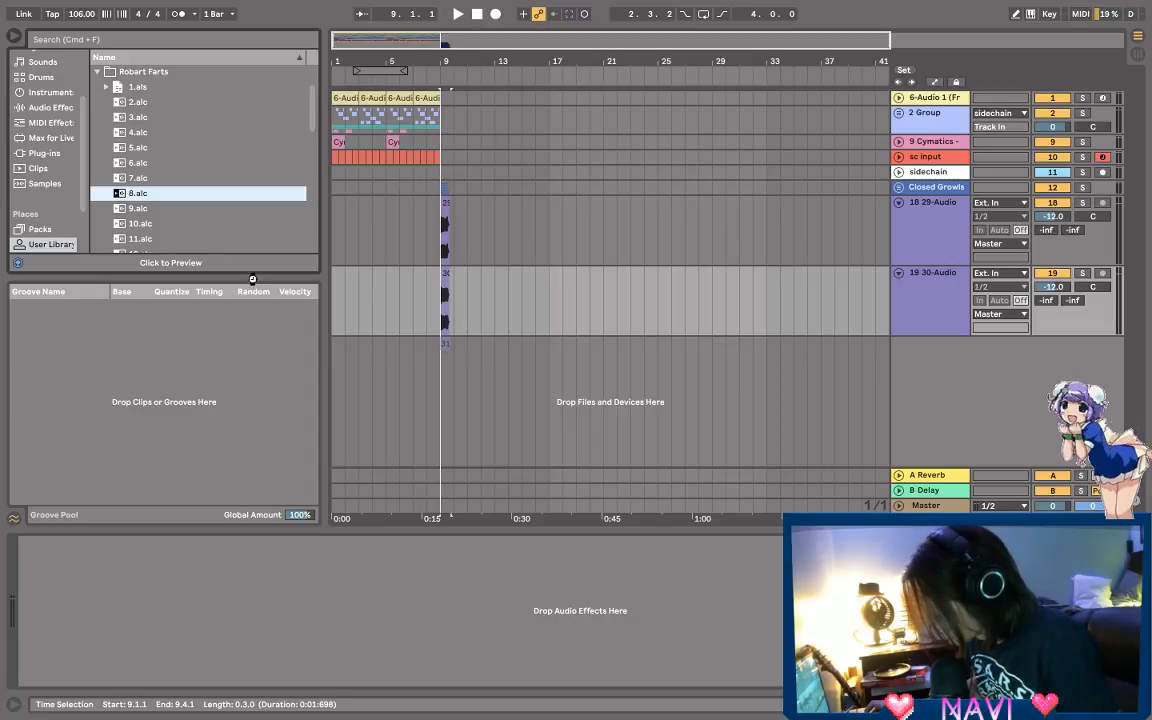
pyautogui.moveTo(118, 208); pyautogui.dragTo(440, 445)
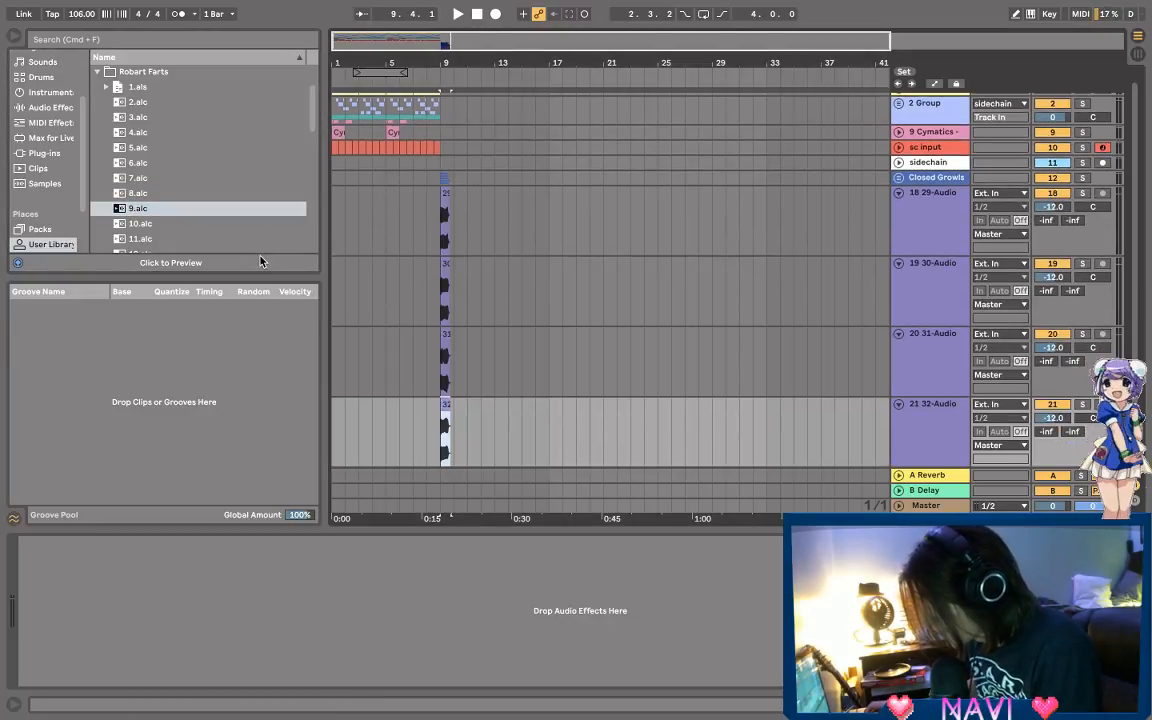
pyautogui.moveTo(140, 223); pyautogui.dragTo(443, 466)
# Step: Group the five purple tracks holding clips 6 to 10, name the group Open Growls and collapse it
pyautogui.click(920, 453)
pyautogui.scroll(3, 896, 350)
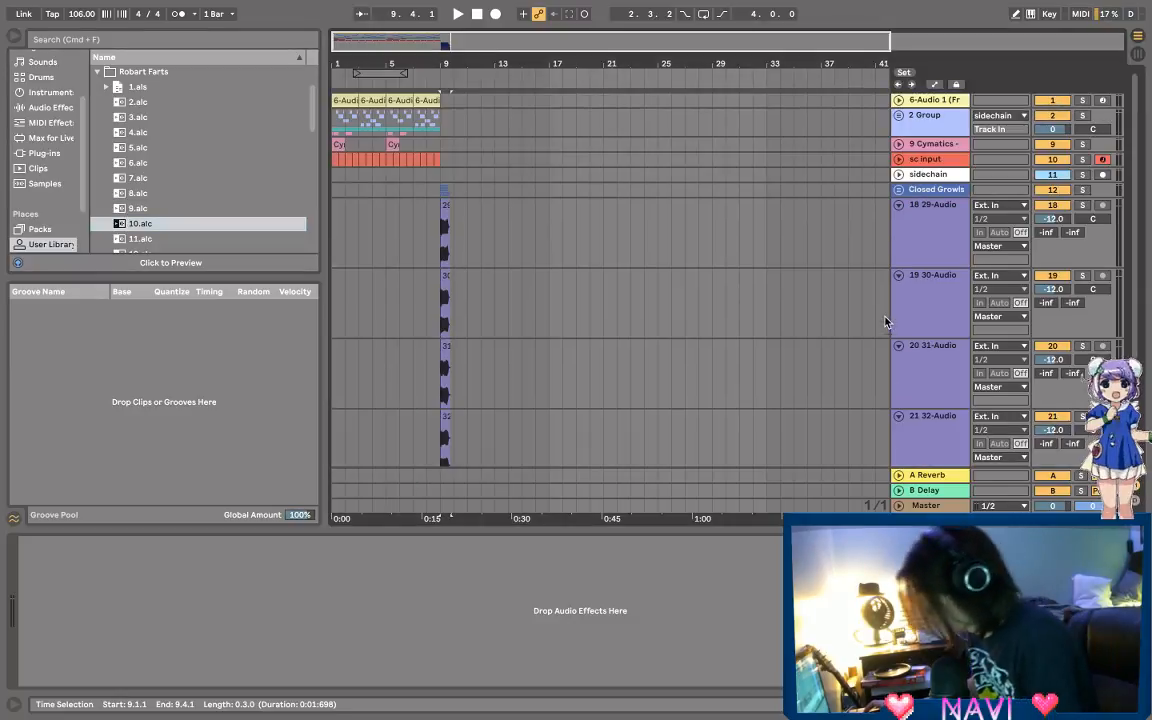
pyautogui.click(908, 248)
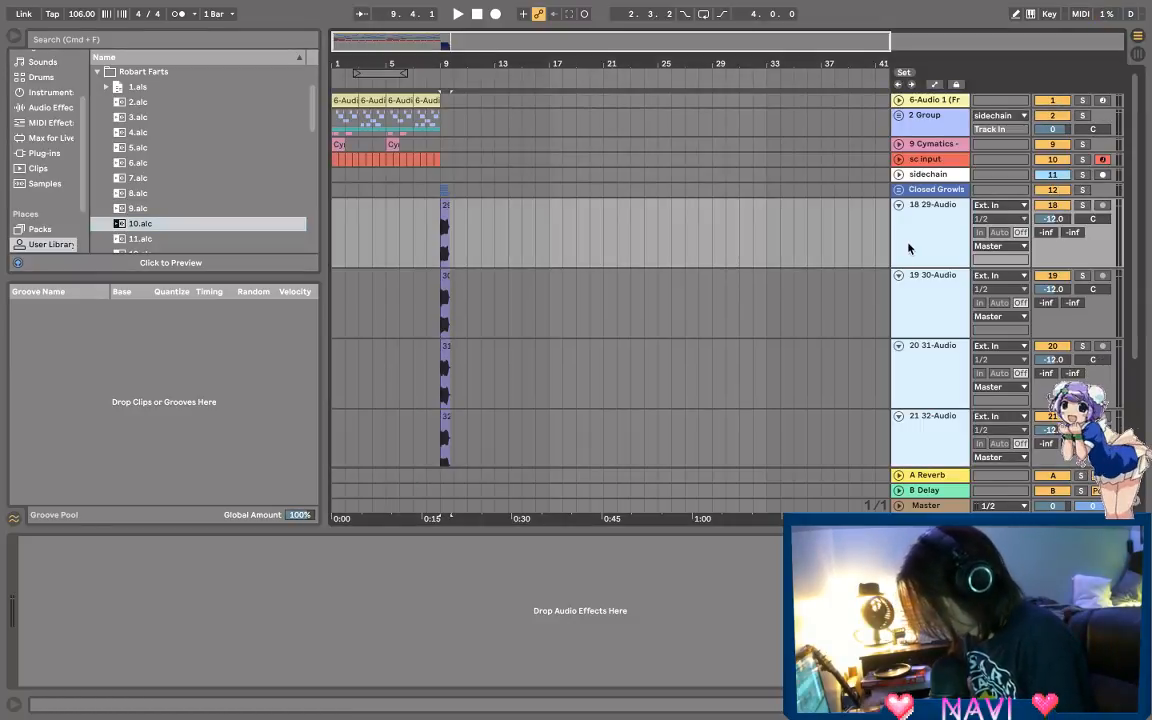
pyautogui.press('super+g')
pyautogui.rightClick(911, 239)
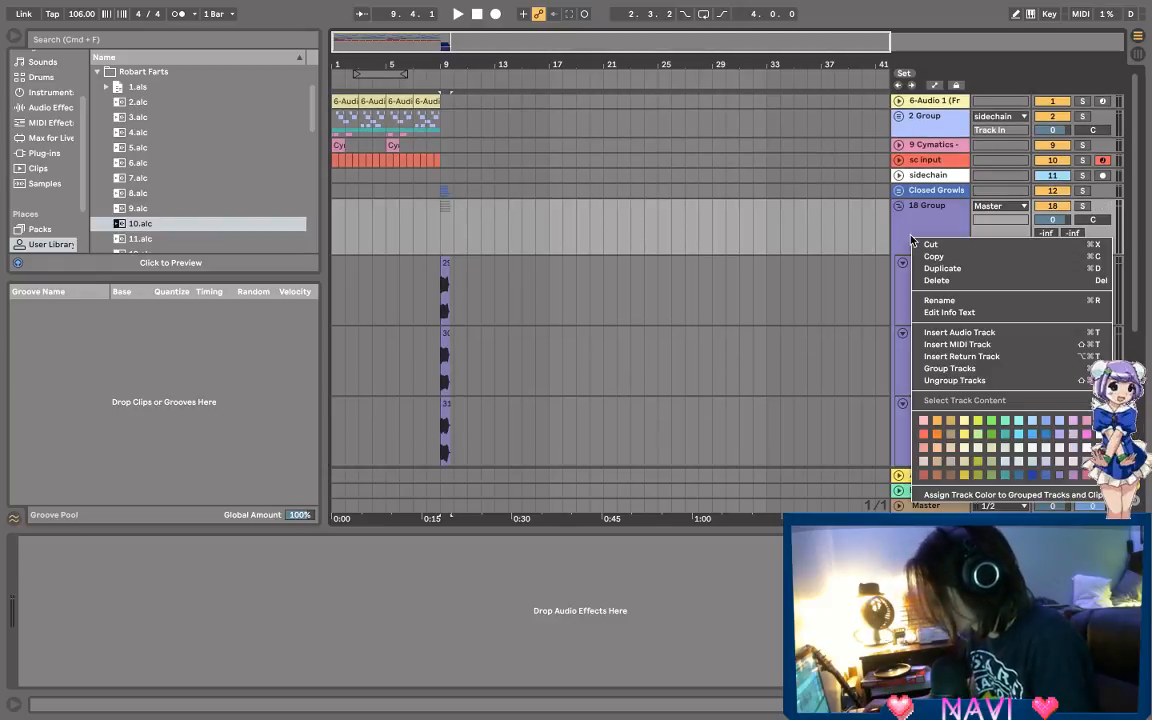
pyautogui.click(963, 302)
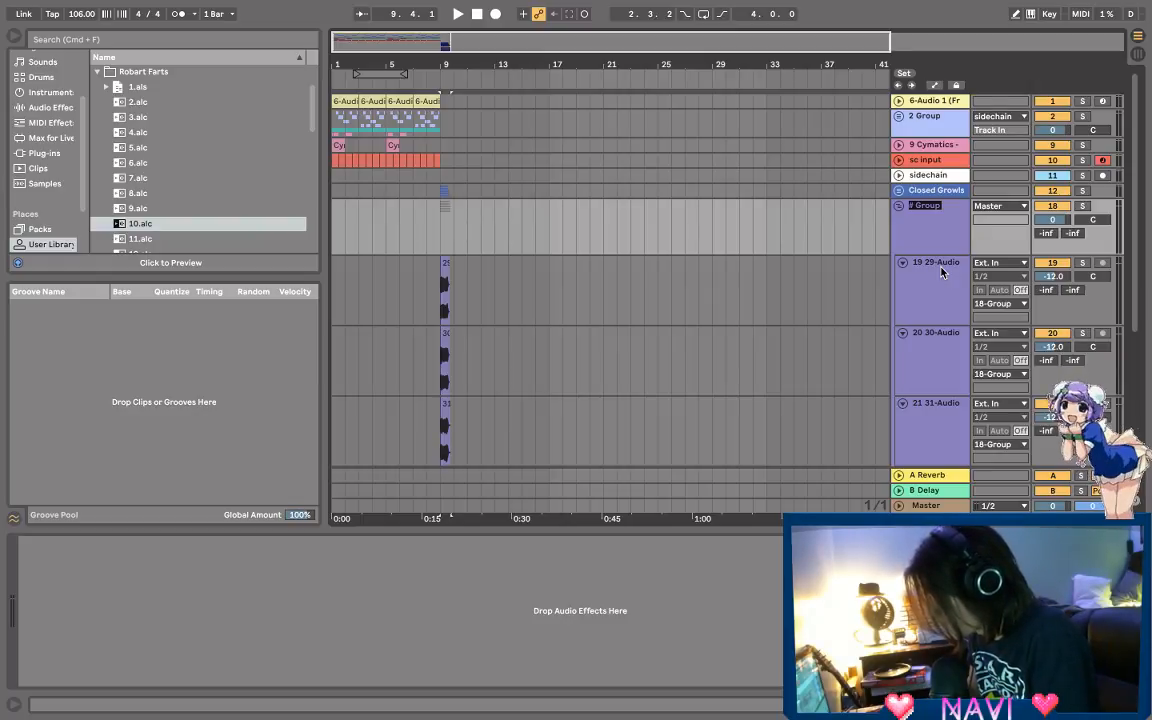
pyautogui.write('0pen Cl')
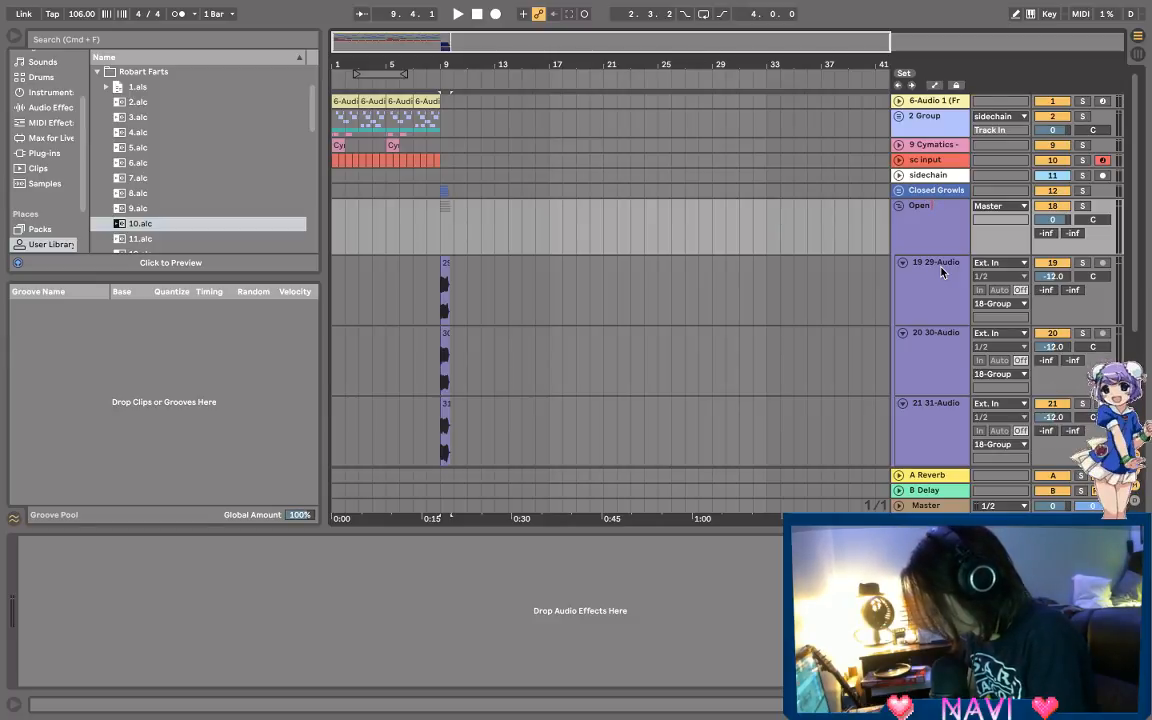
pyautogui.write('owls')
pyautogui.press('Return')
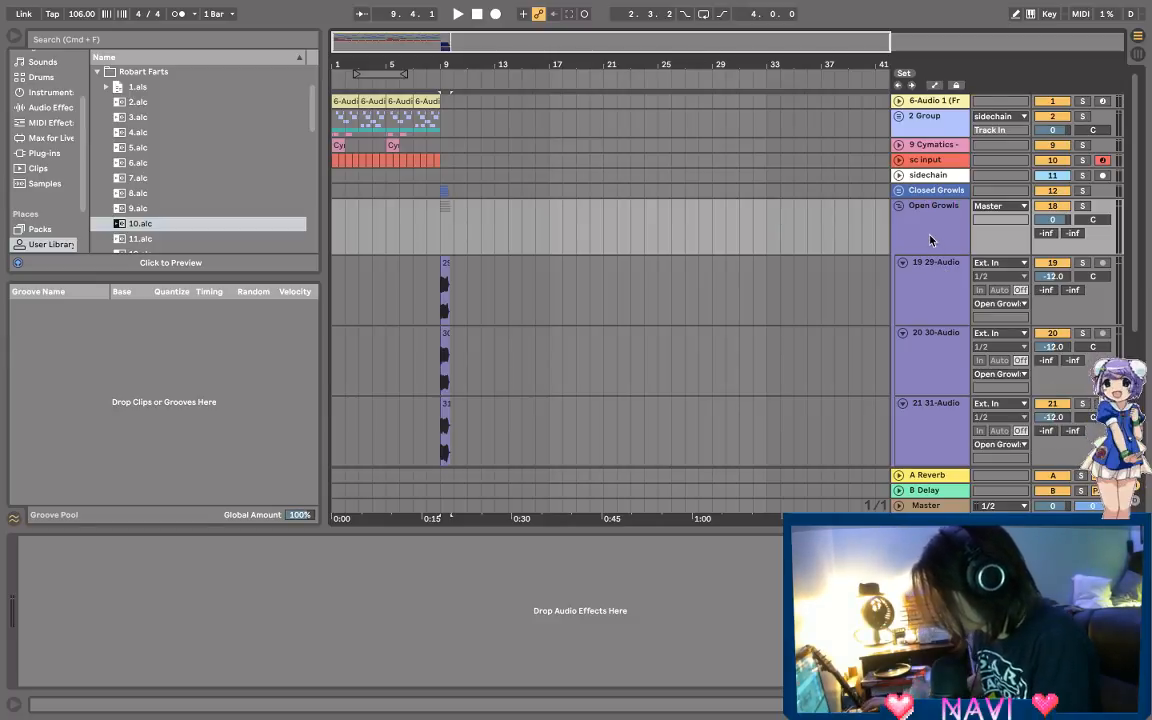
pyautogui.click(899, 207)
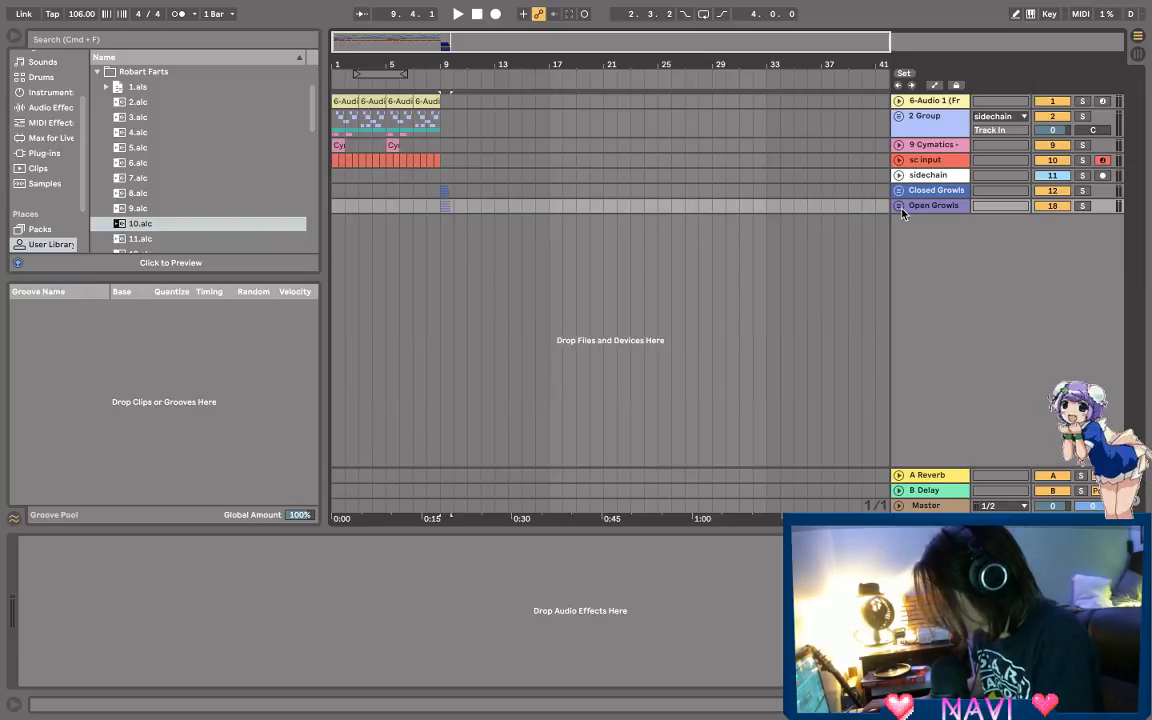
# Step: Insert 11.alc, 12.alc and 13.alc from the Robart Farts folder at bar 9, each on its own new track
pyautogui.click(144, 240)
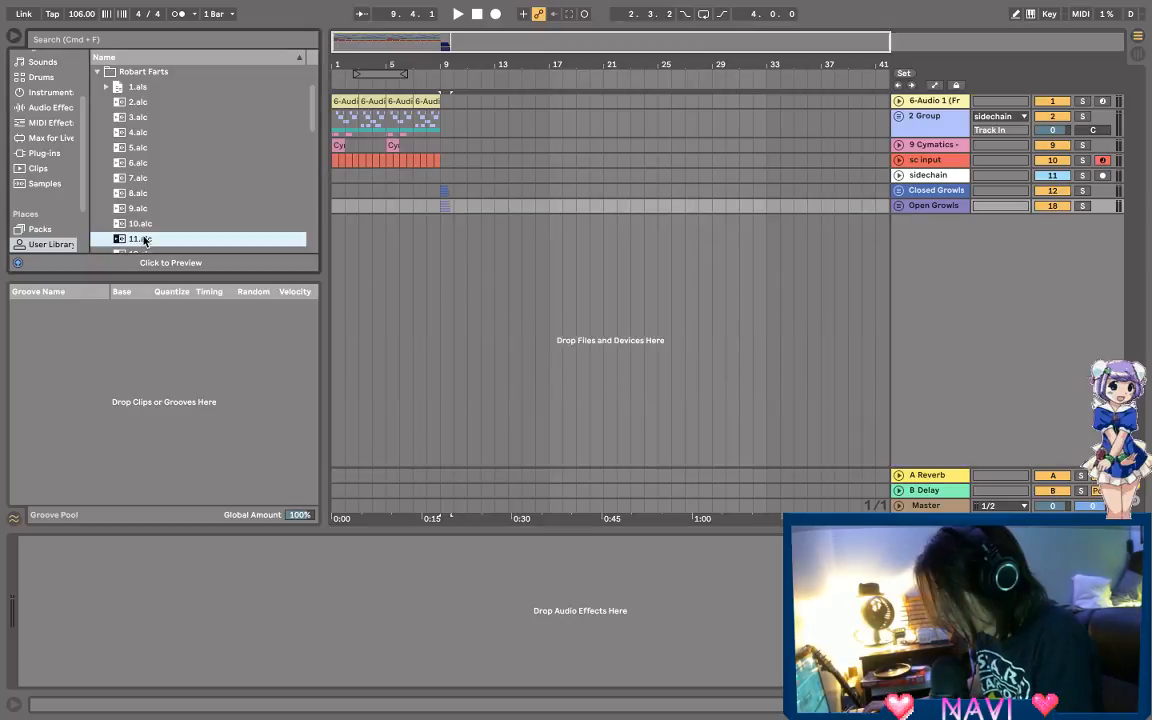
pyautogui.scroll(-3, 150, 200)
pyautogui.moveTo(141, 153); pyautogui.dragTo(442, 335)
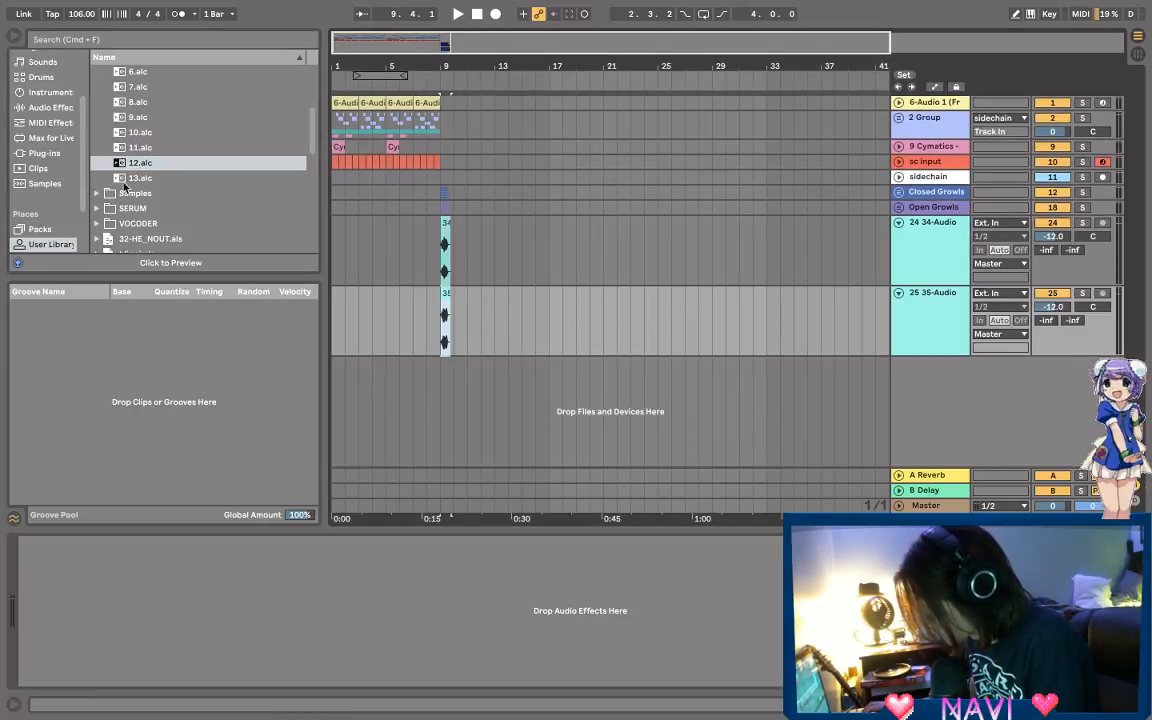
pyautogui.moveTo(140, 177); pyautogui.dragTo(445, 388)
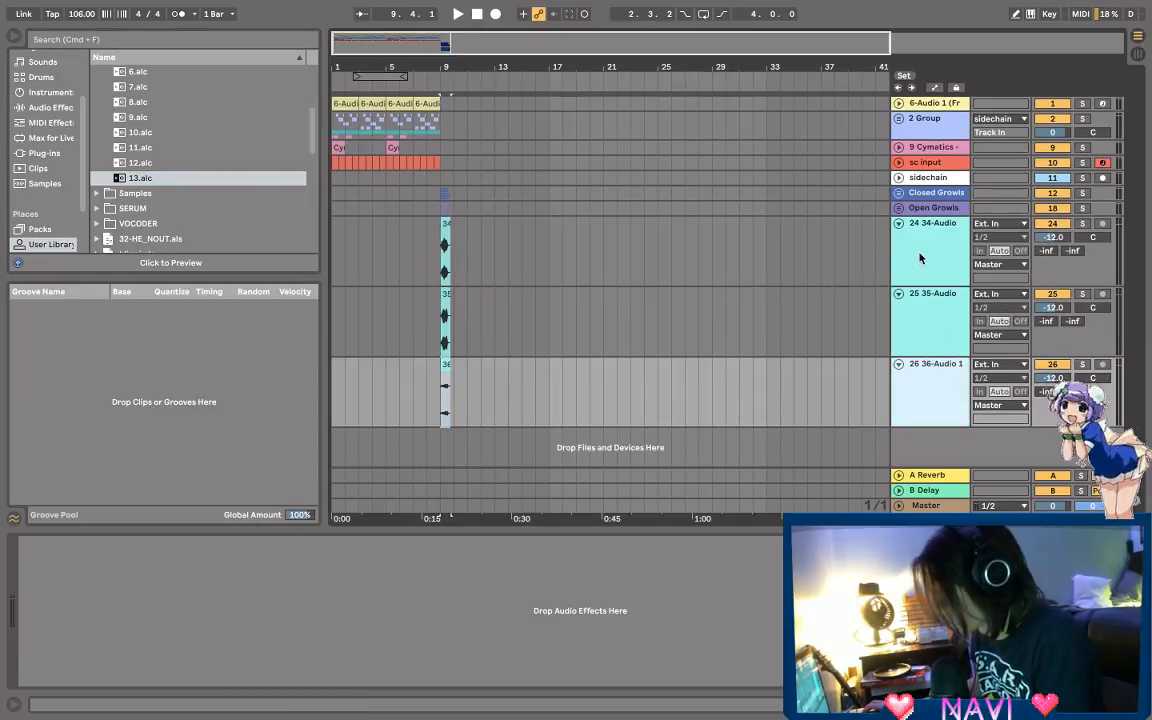
# Step: Group the three turquoise tracks holding clips 11 to 13, name the group Growl FX and collapse it
pyautogui.click(920, 258)
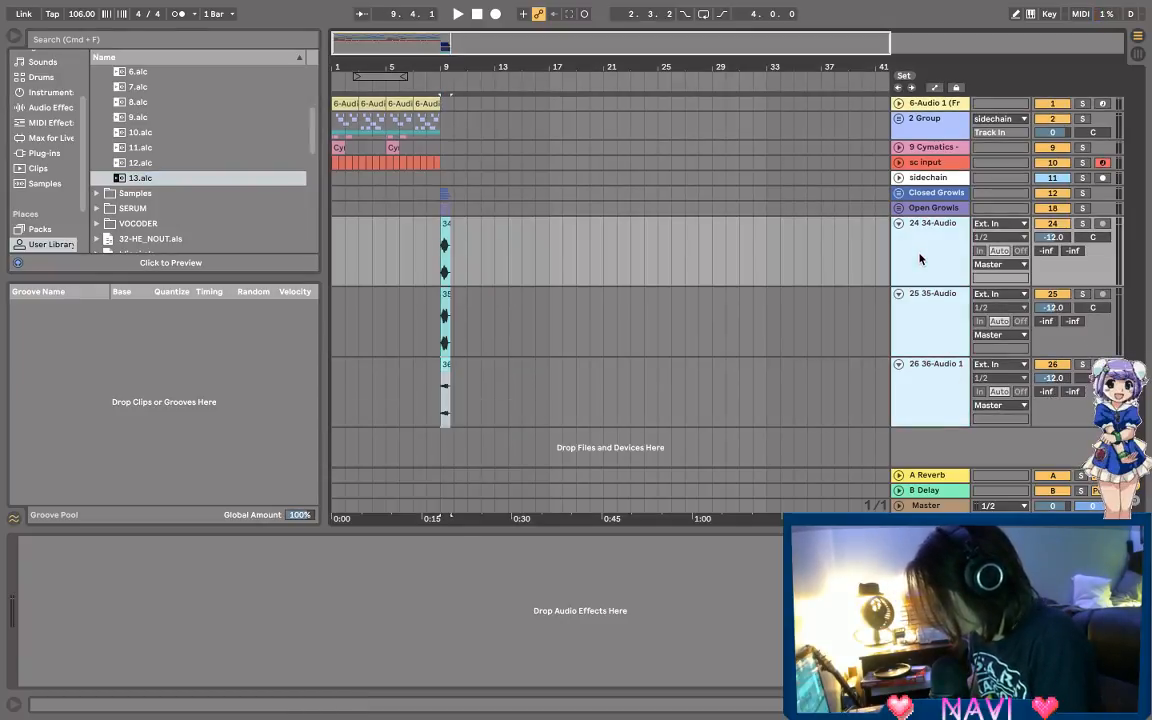
pyautogui.press('super+g')
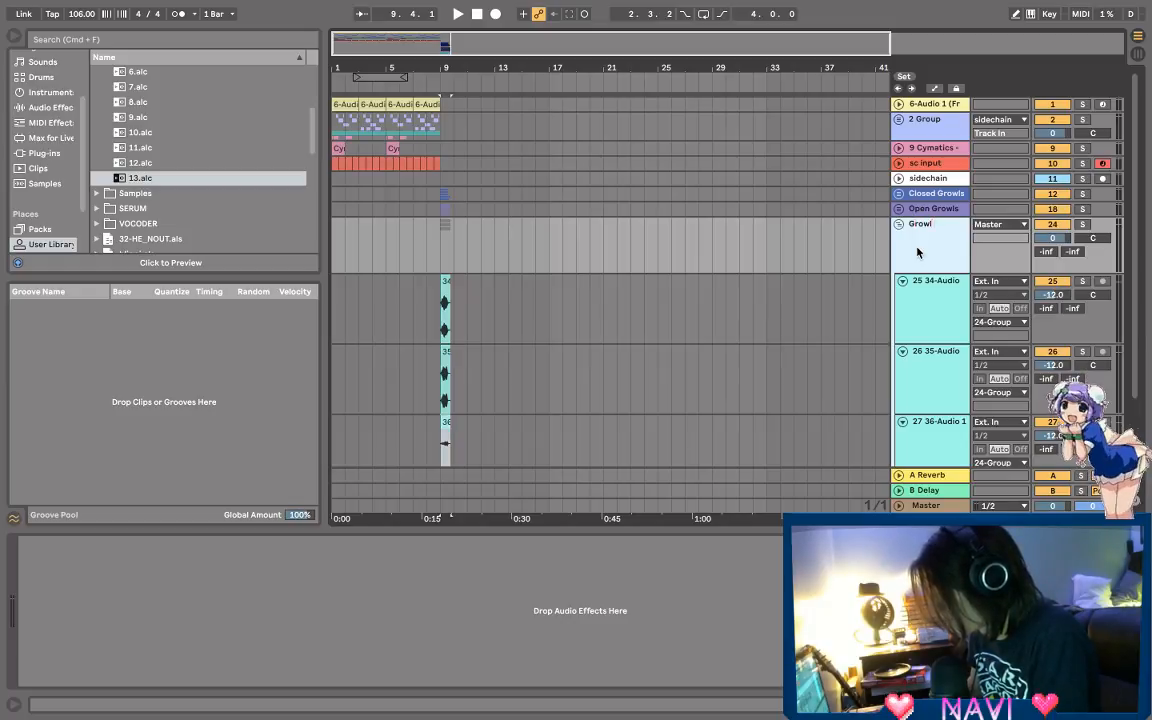
pyautogui.write('FX')
pyautogui.press('Return')
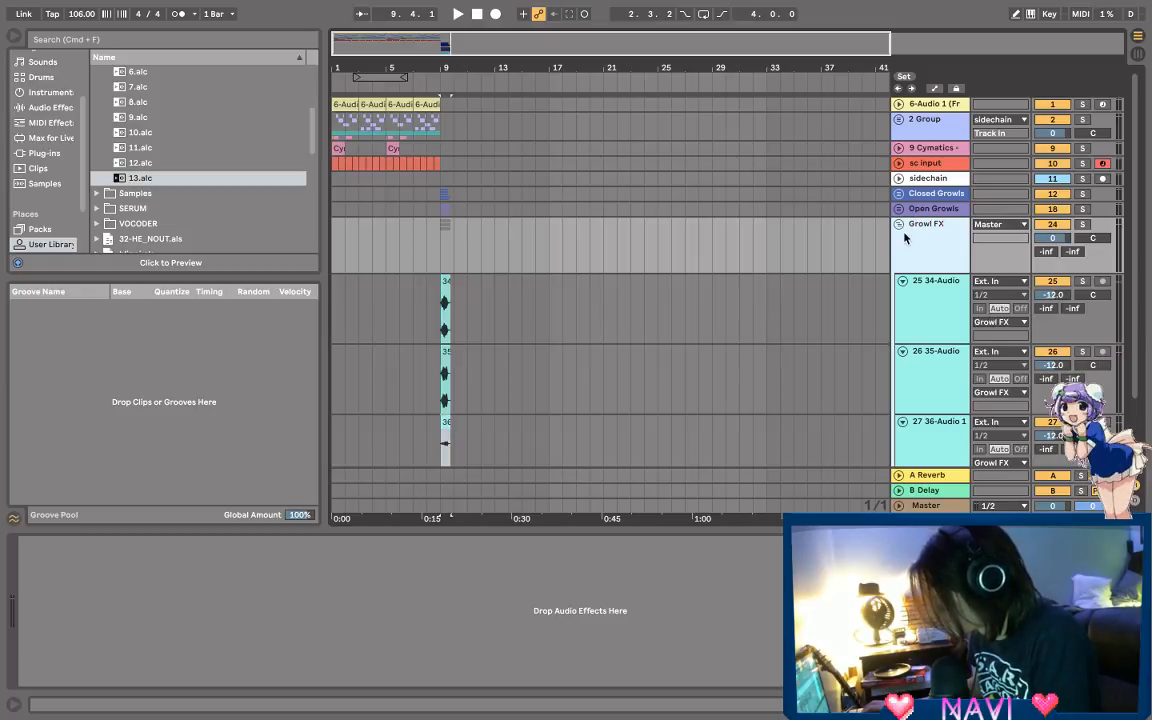
pyautogui.click(899, 224)
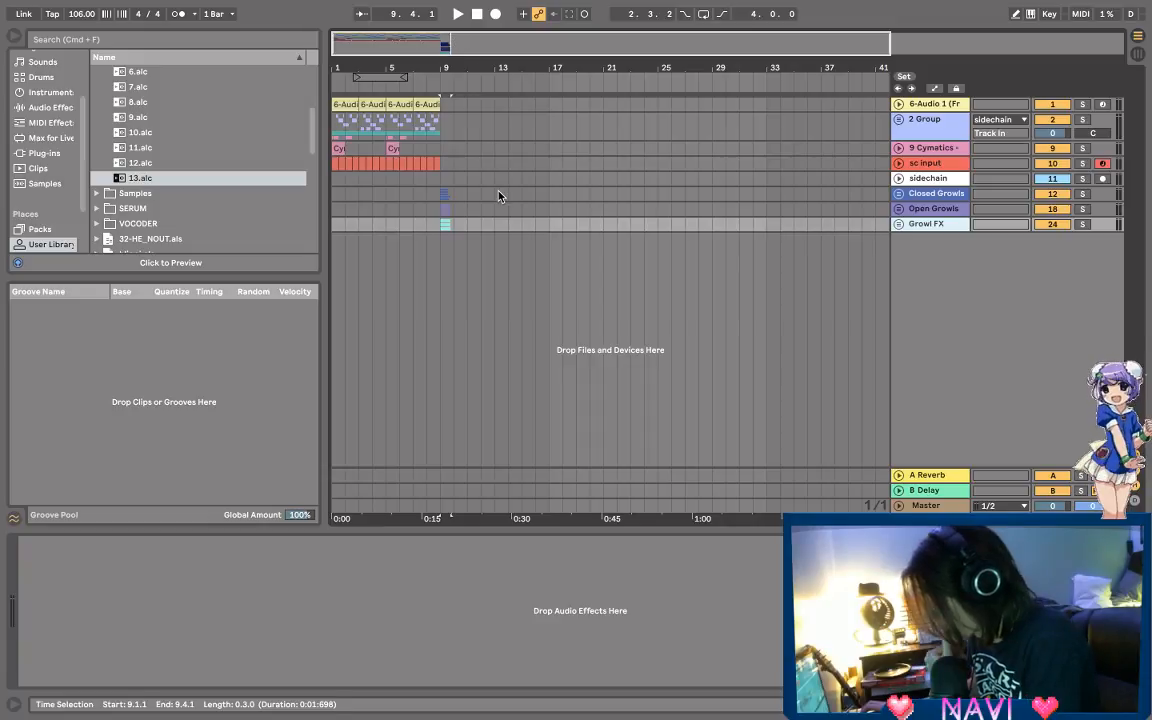
# Step: Combine the Closed Growls, Open Growls and Growl FX groups into one parent group and colour it bright pink
pyautogui.click(917, 197)
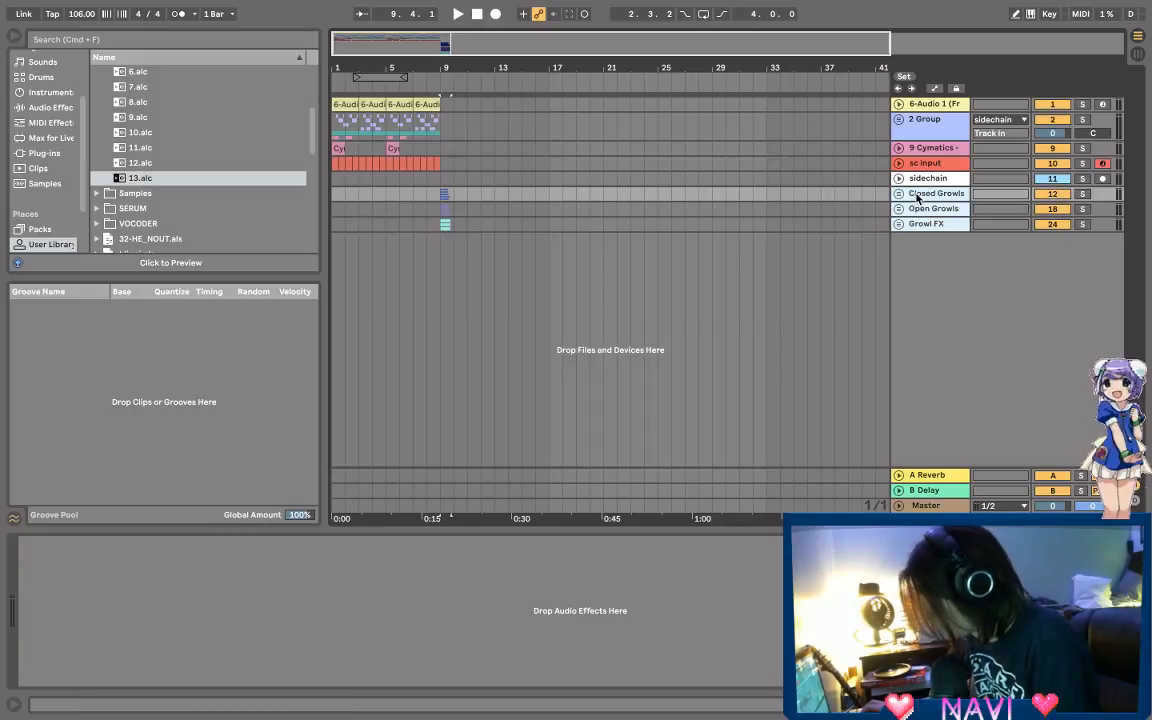
pyautogui.press('super+g')
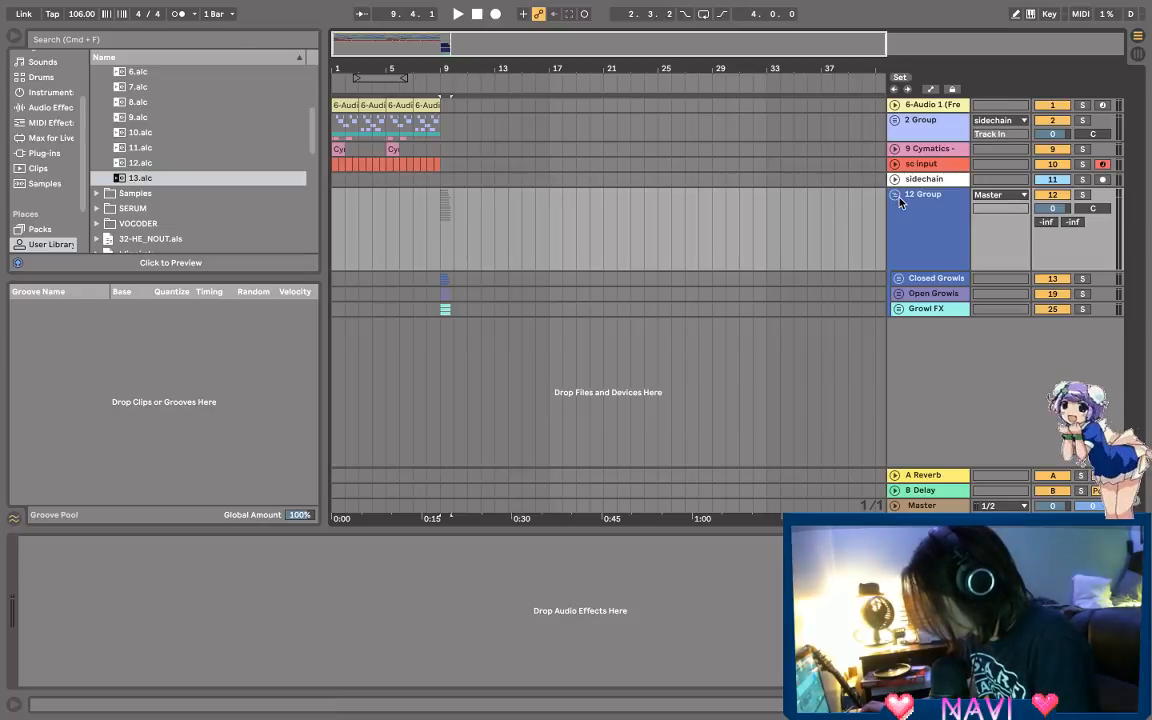
pyautogui.rightClick(897, 203)
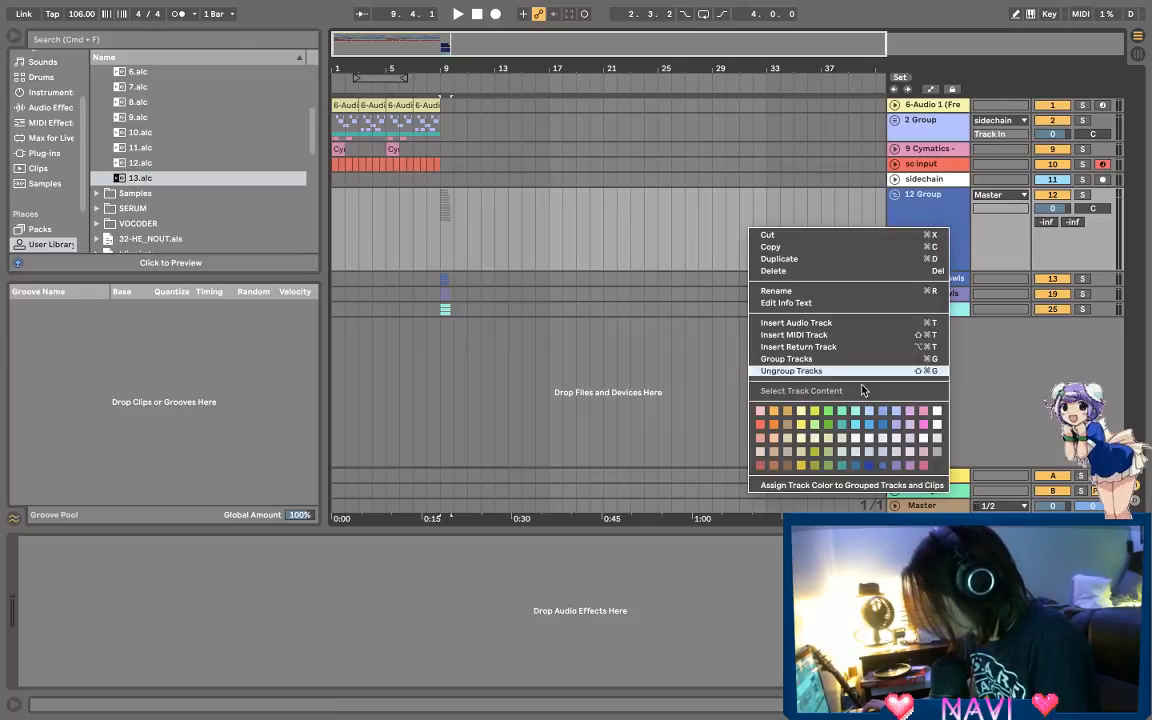
pyautogui.click(924, 425)
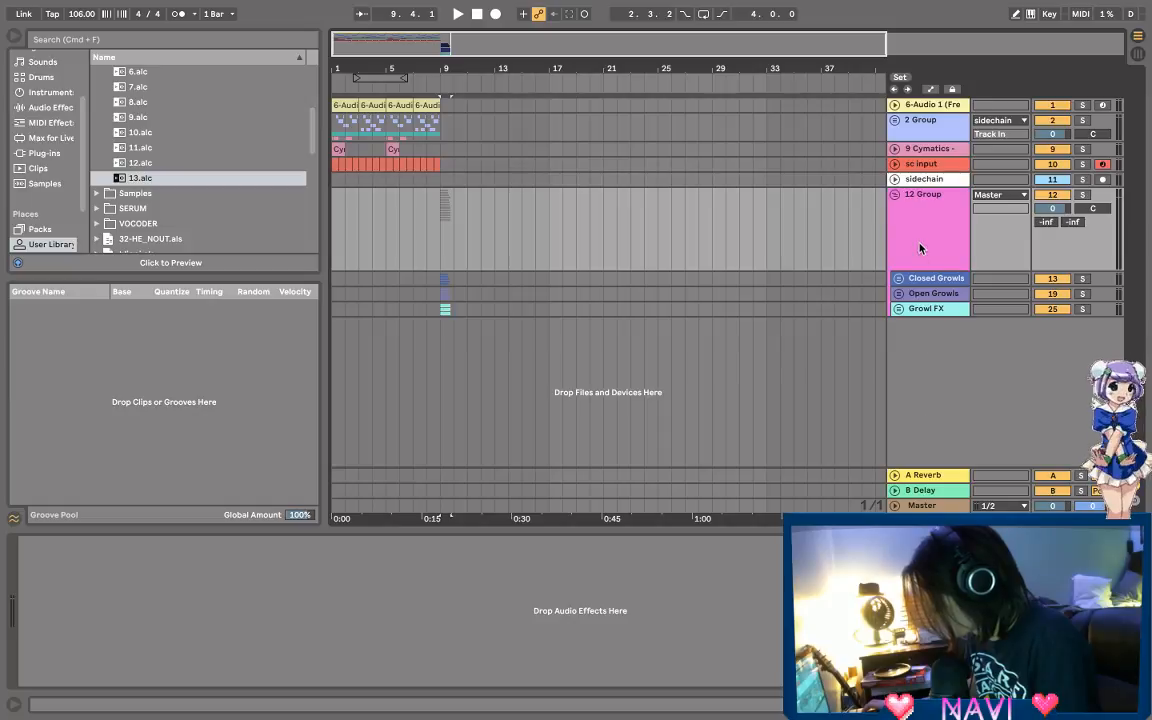
# Step: Rename the bright pink parent group as Growls and collapse it
pyautogui.rightClick(918, 205)
pyautogui.click(946, 268)
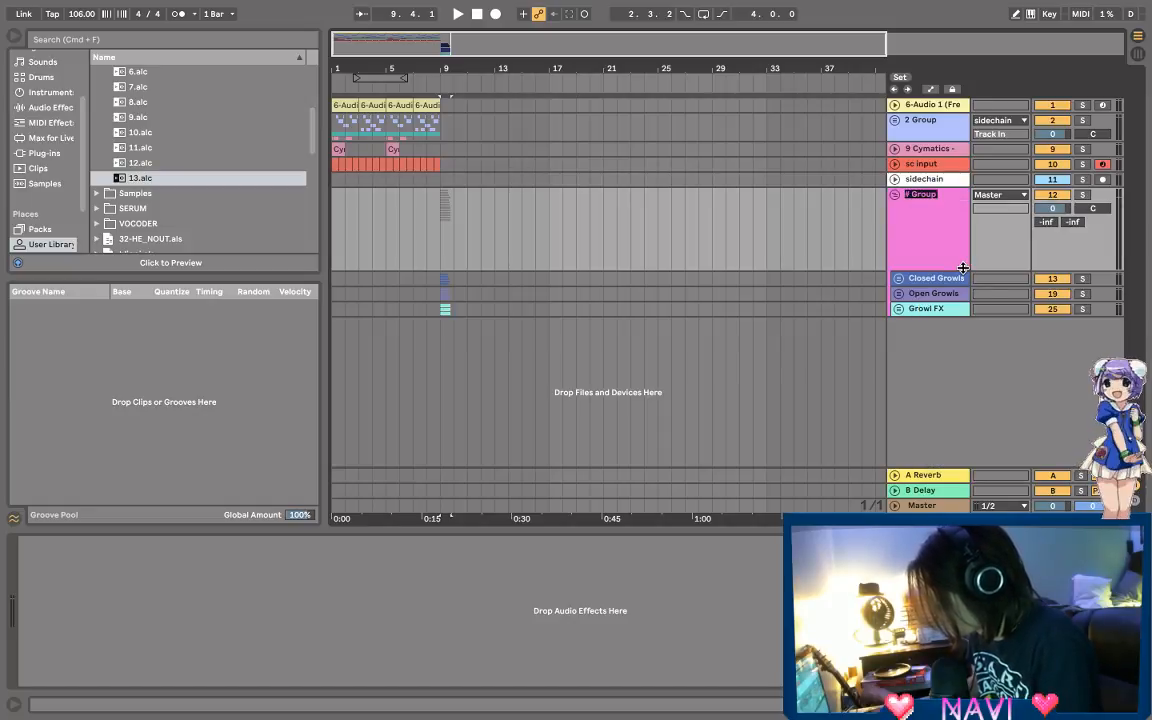
pyautogui.write('Gr')
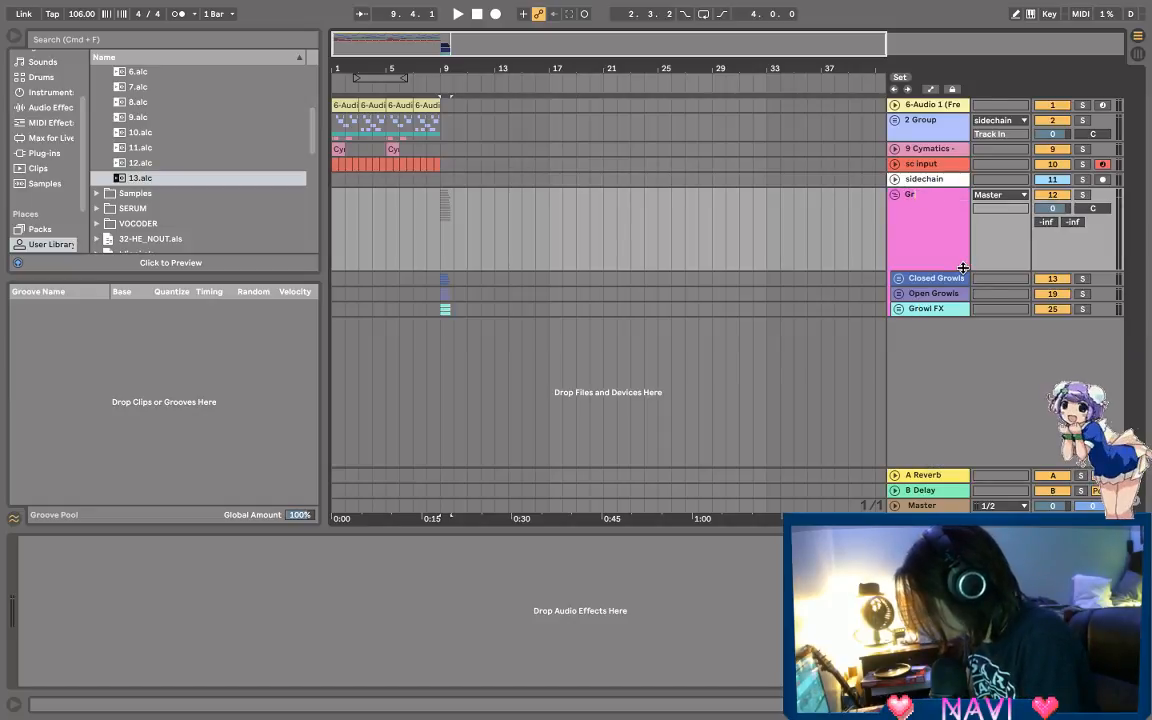
pyautogui.write('owls')
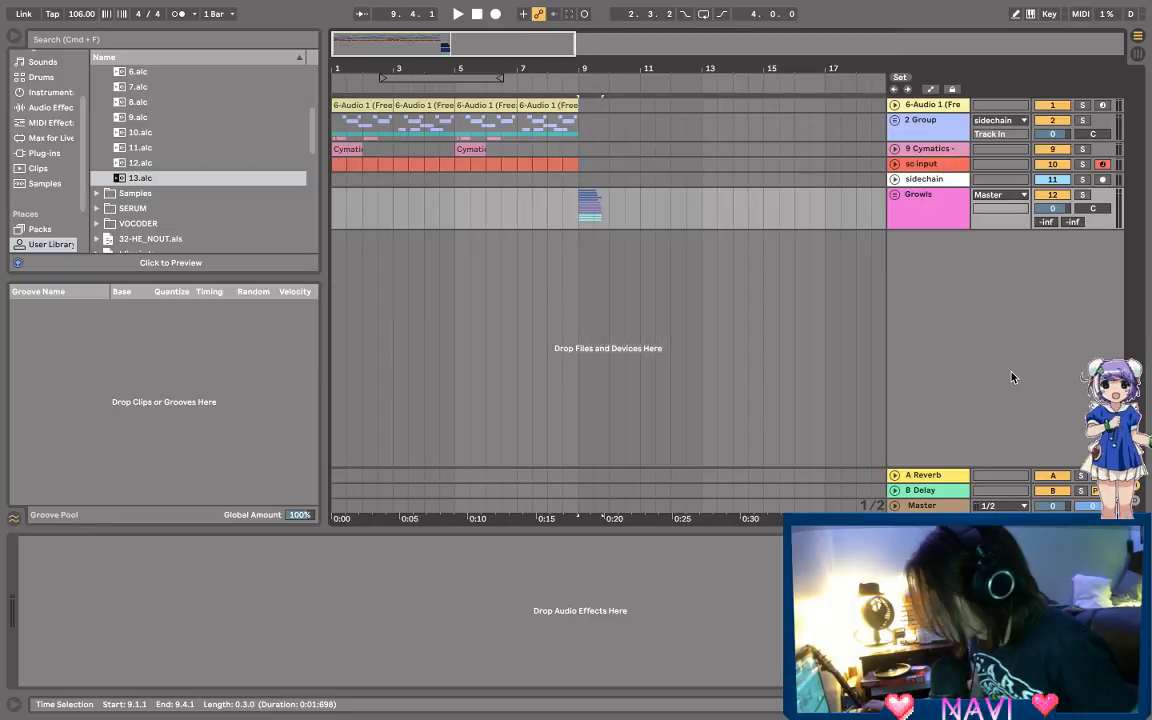
# Step: Expand the Growls and Growl FX groups, solo the 34-Audio track and play its clip at bar 9
pyautogui.click(895, 195)
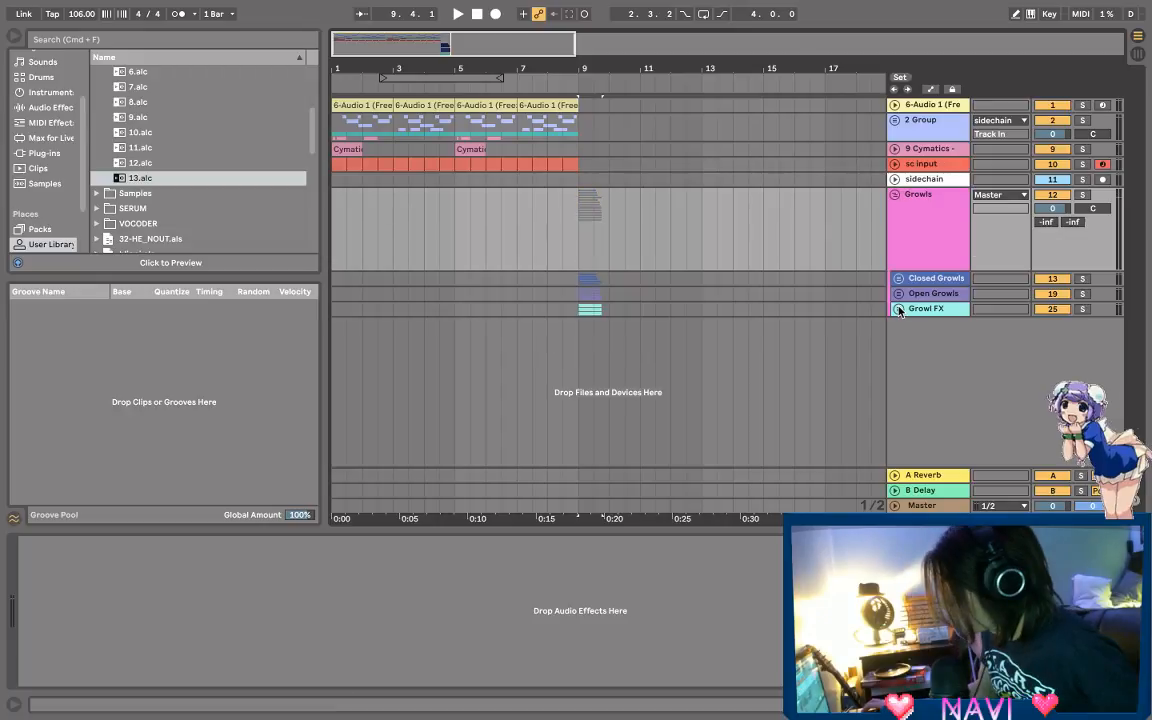
pyautogui.click(898, 310)
pyautogui.scroll(-2, 581, 300)
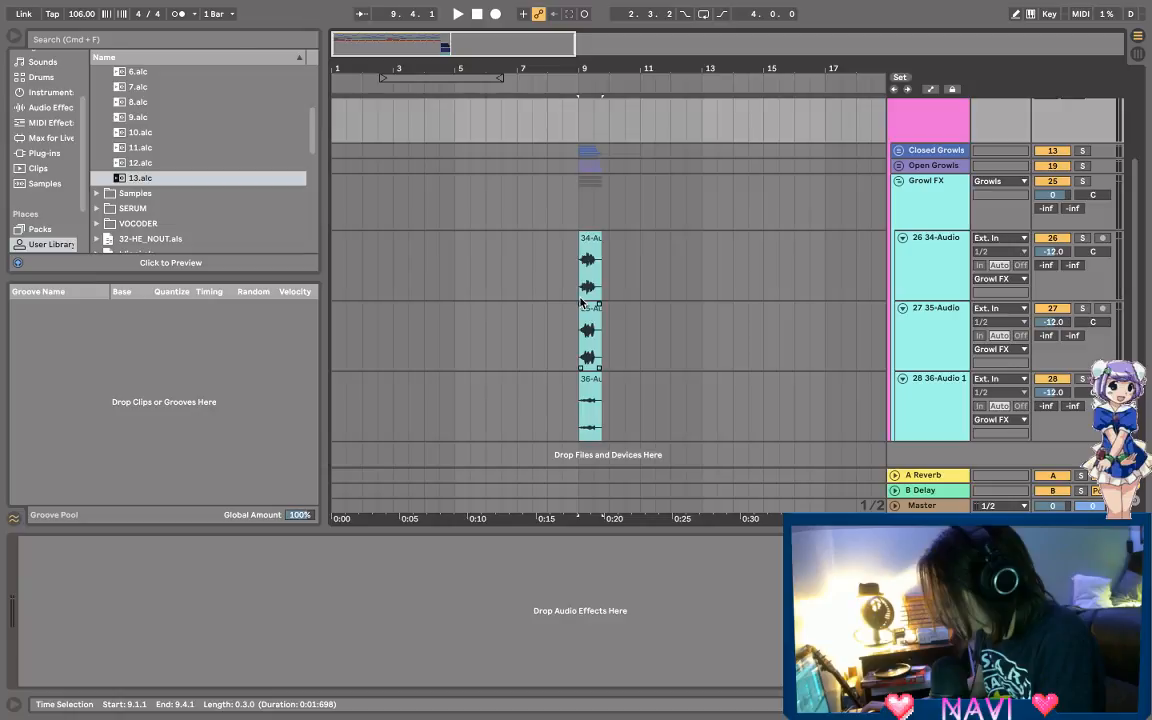
pyautogui.click(1084, 240)
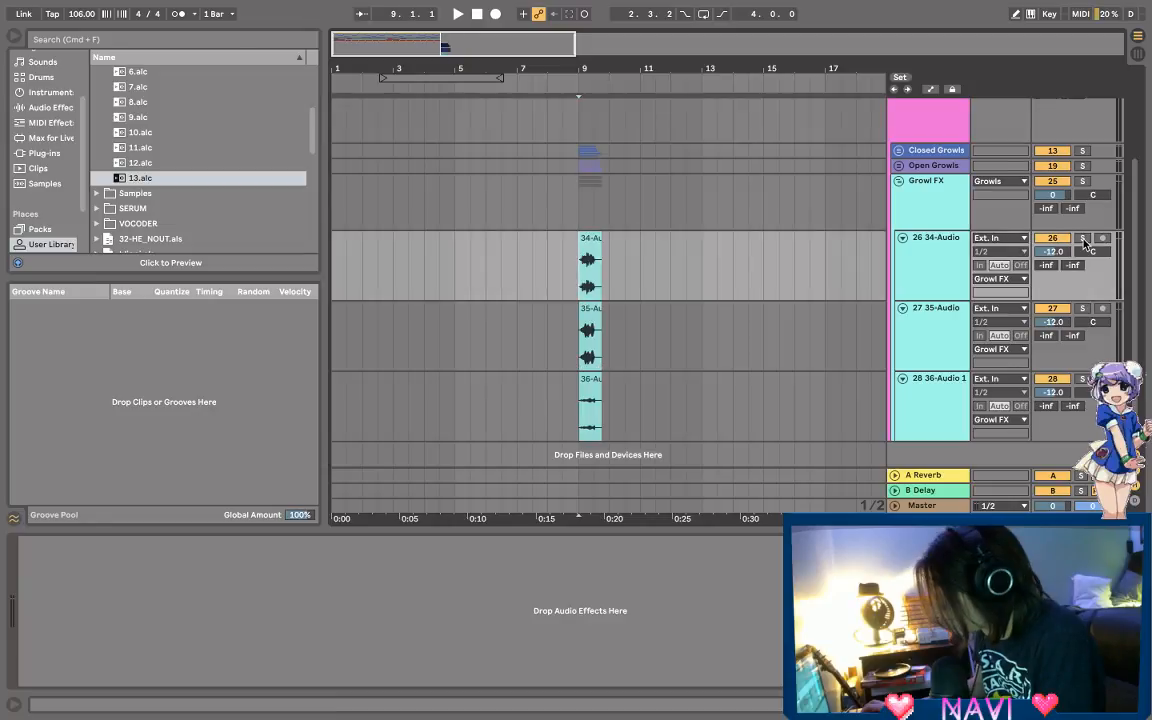
pyautogui.click(1084, 240)
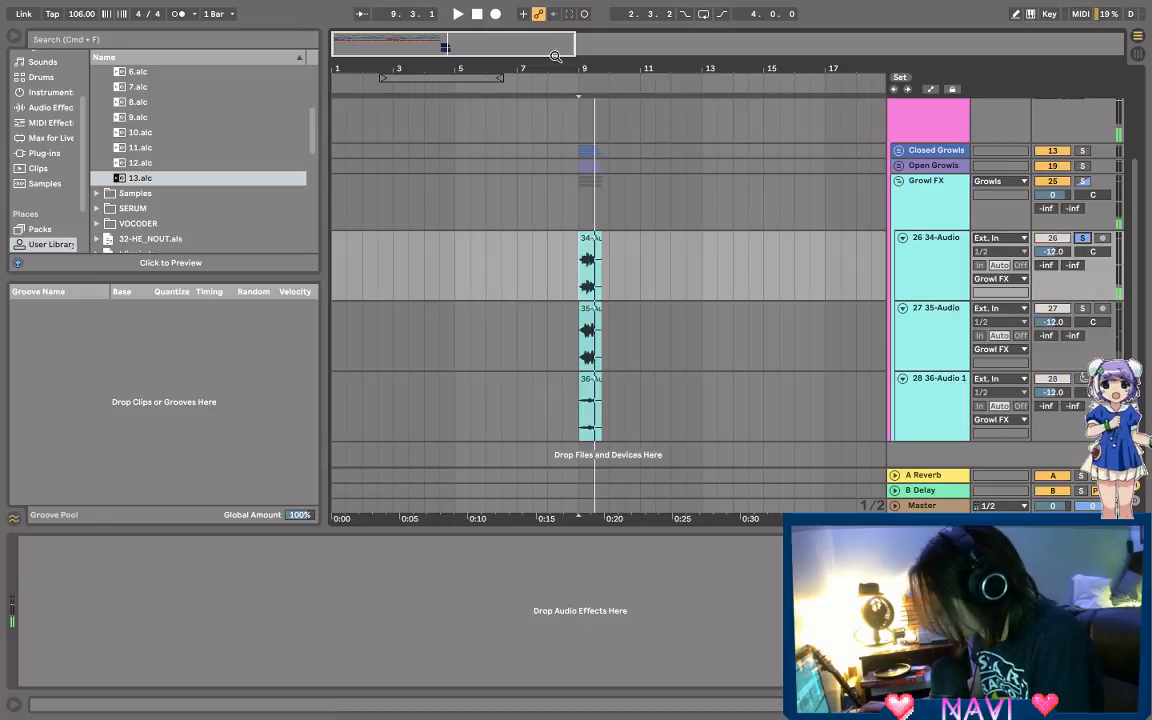
# Step: Move the 34-Audio clip from bar 9 to the start of the arrangement at 1.1.1
pyautogui.moveTo(555, 56); pyautogui.dragTo(420, 270)
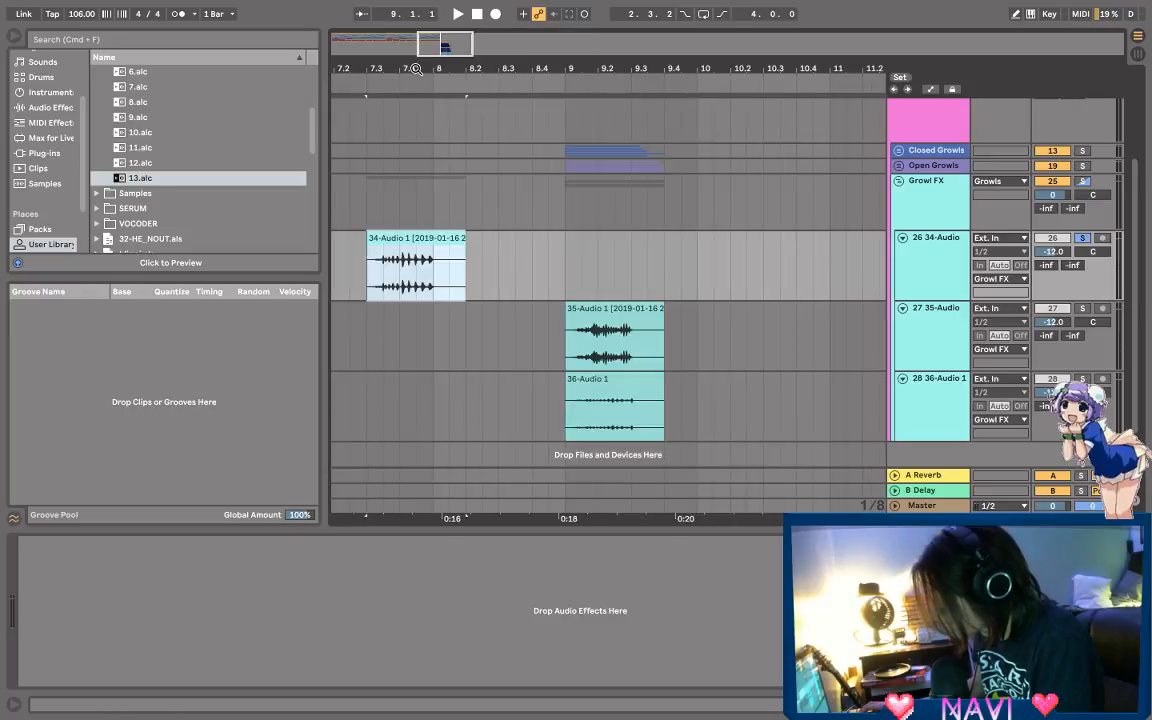
pyautogui.moveTo(416, 69); pyautogui.dragTo(410, 14)
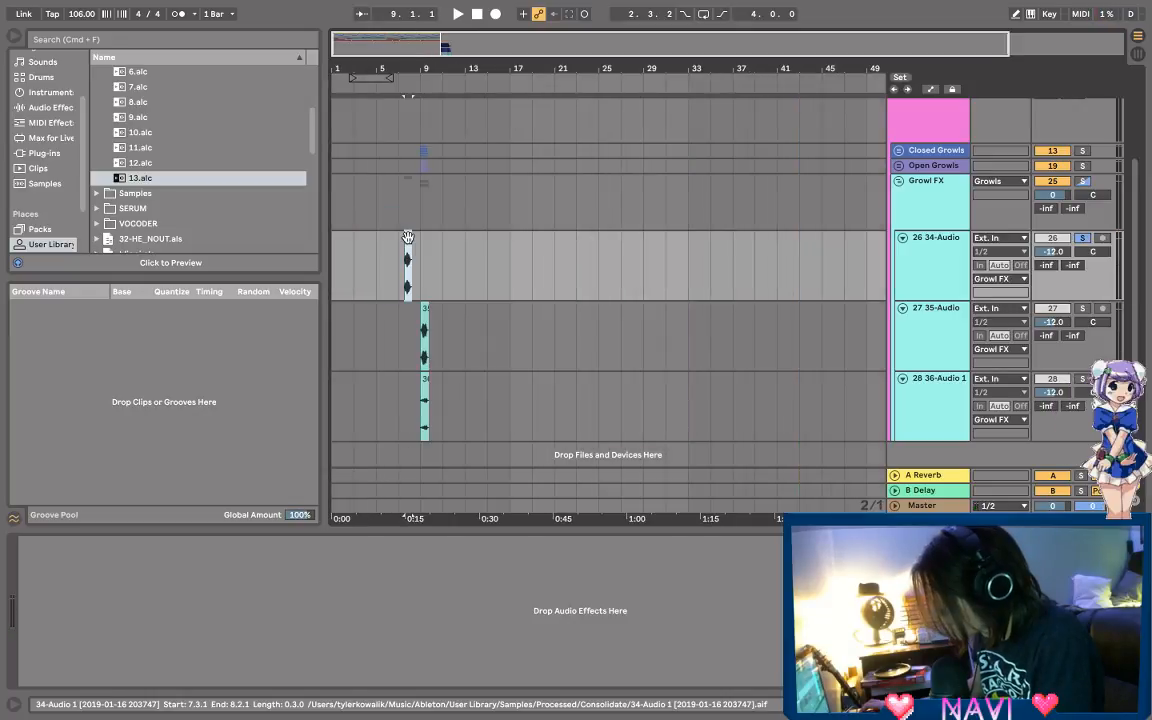
pyautogui.moveTo(408, 236); pyautogui.dragTo(334, 236)
pyautogui.moveTo(336, 69); pyautogui.dragTo(336, 150)
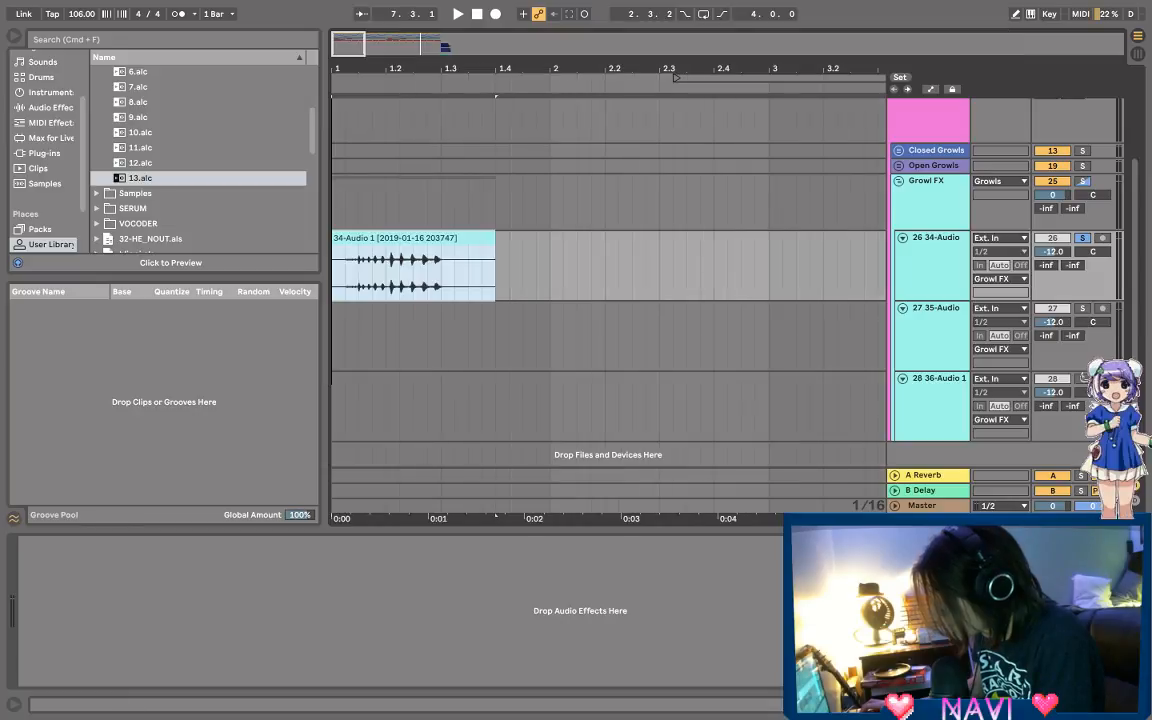
# Step: Play the 34-Audio clip, trim its quiet beginning, keep it starting at 1.1.1 and shorten its end to 1.3.1
pyautogui.scroll(3, 577, 267)
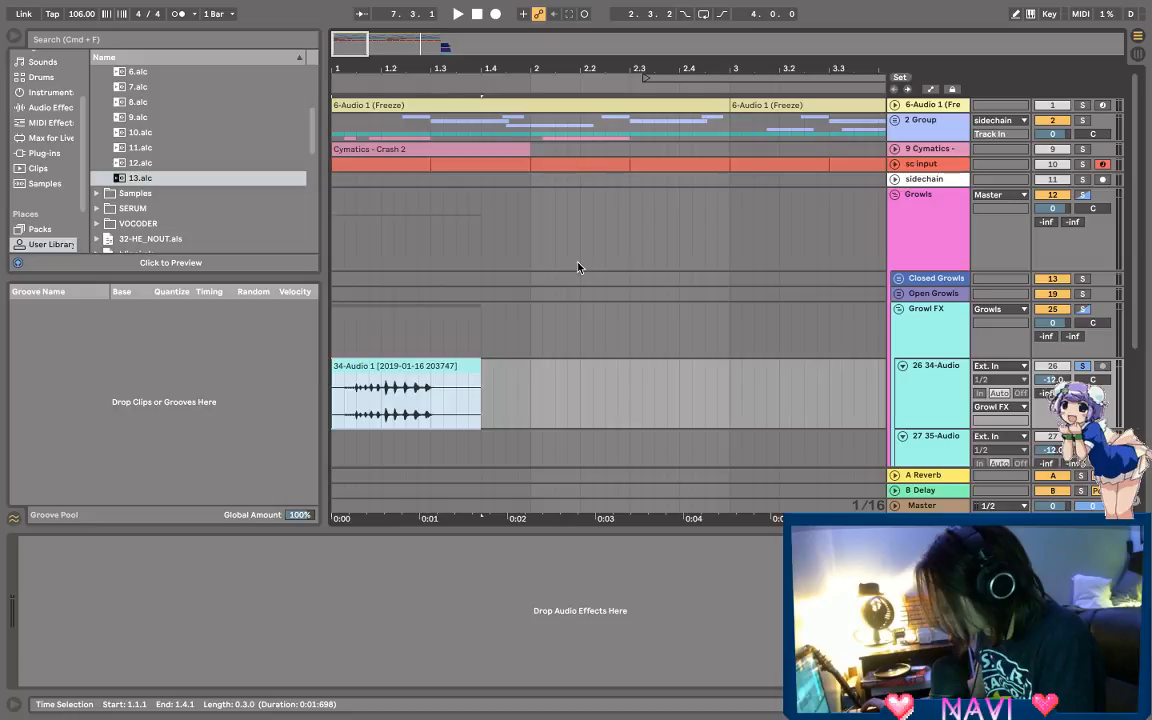
pyautogui.press('space')
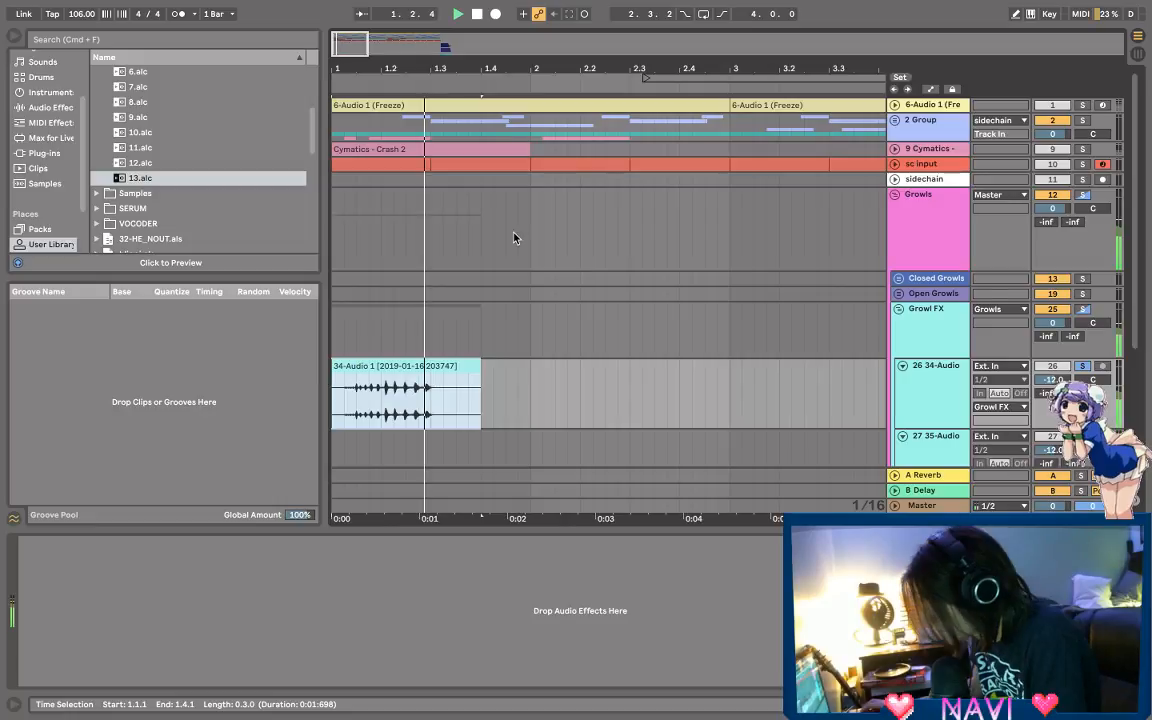
pyautogui.moveTo(333, 366); pyautogui.dragTo(381, 377)
pyautogui.press('space')
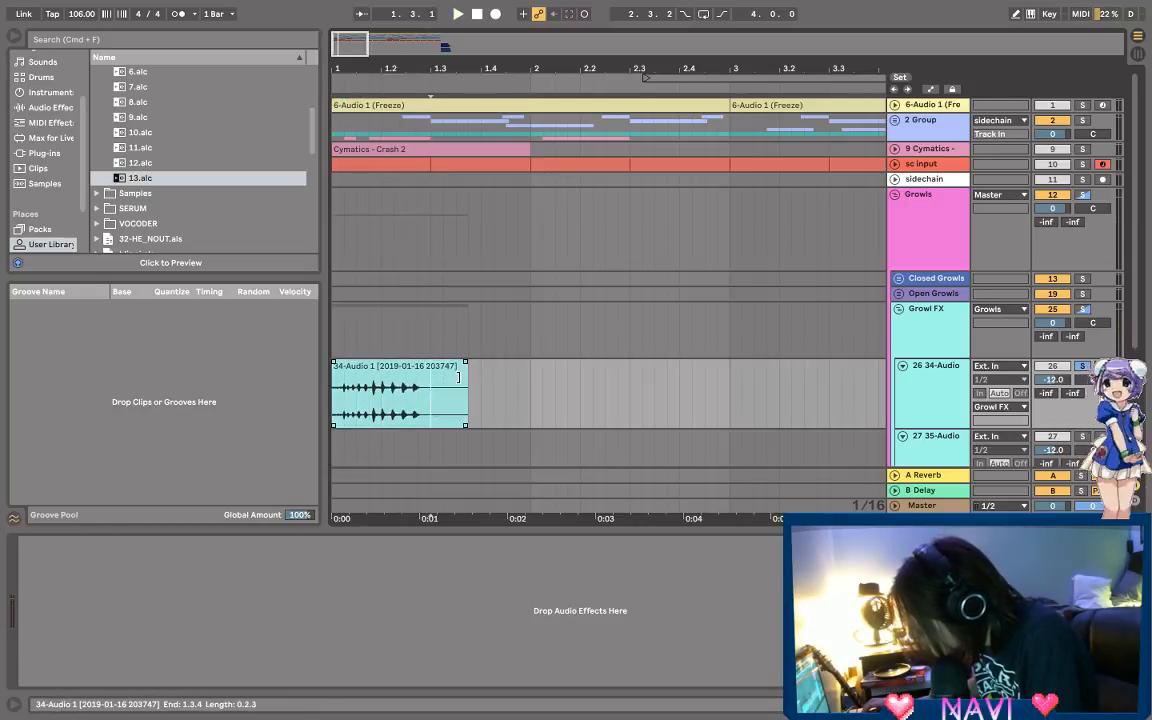
pyautogui.moveTo(462, 372); pyautogui.dragTo(431, 374)
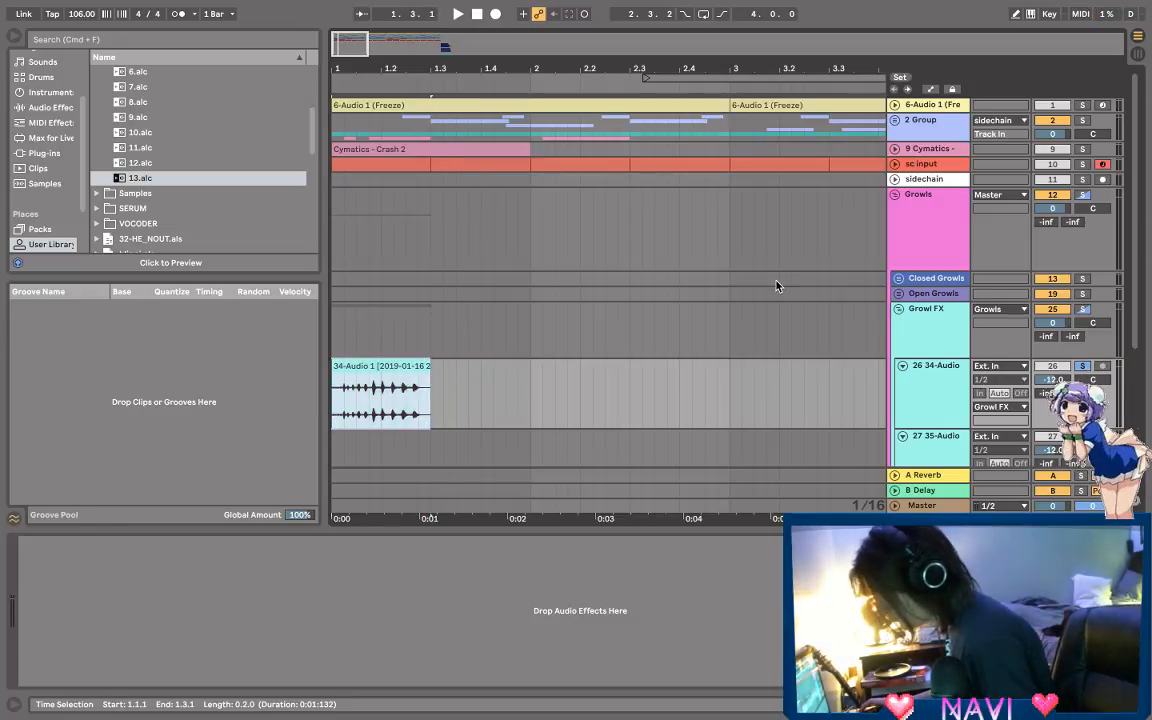
# Step: Play the trimmed clip and route the output of the Growls group to the sidechain track
pyautogui.press('space')
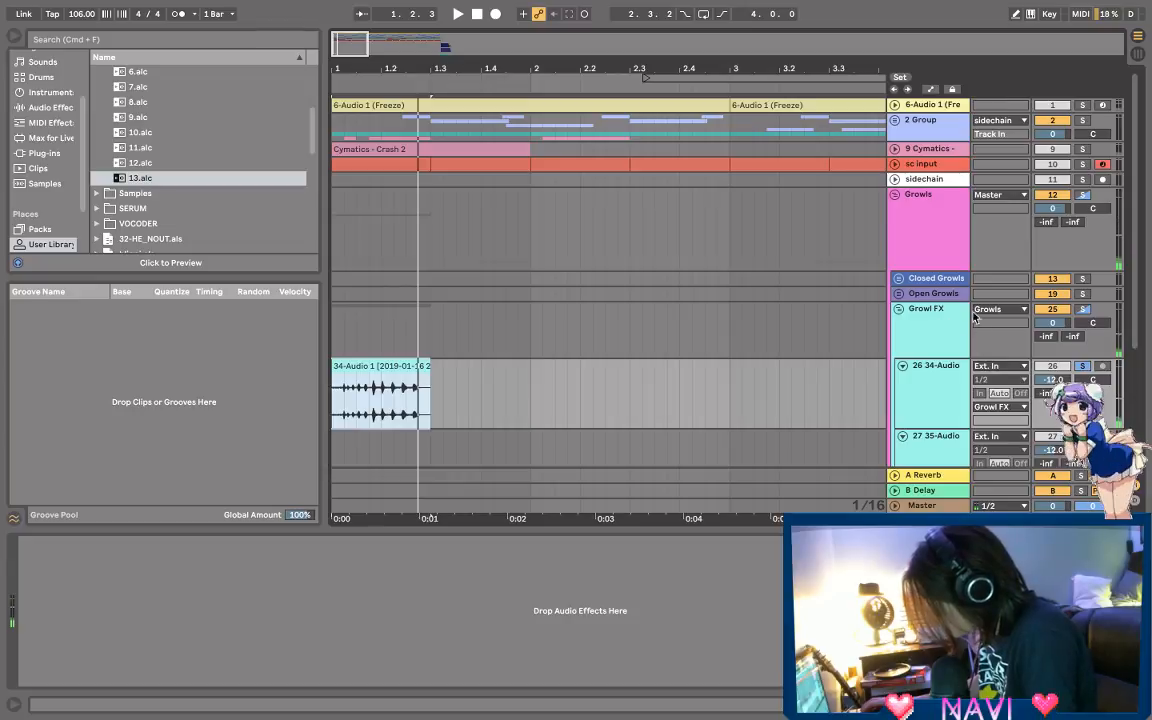
pyautogui.click(990, 309)
pyautogui.click(955, 319)
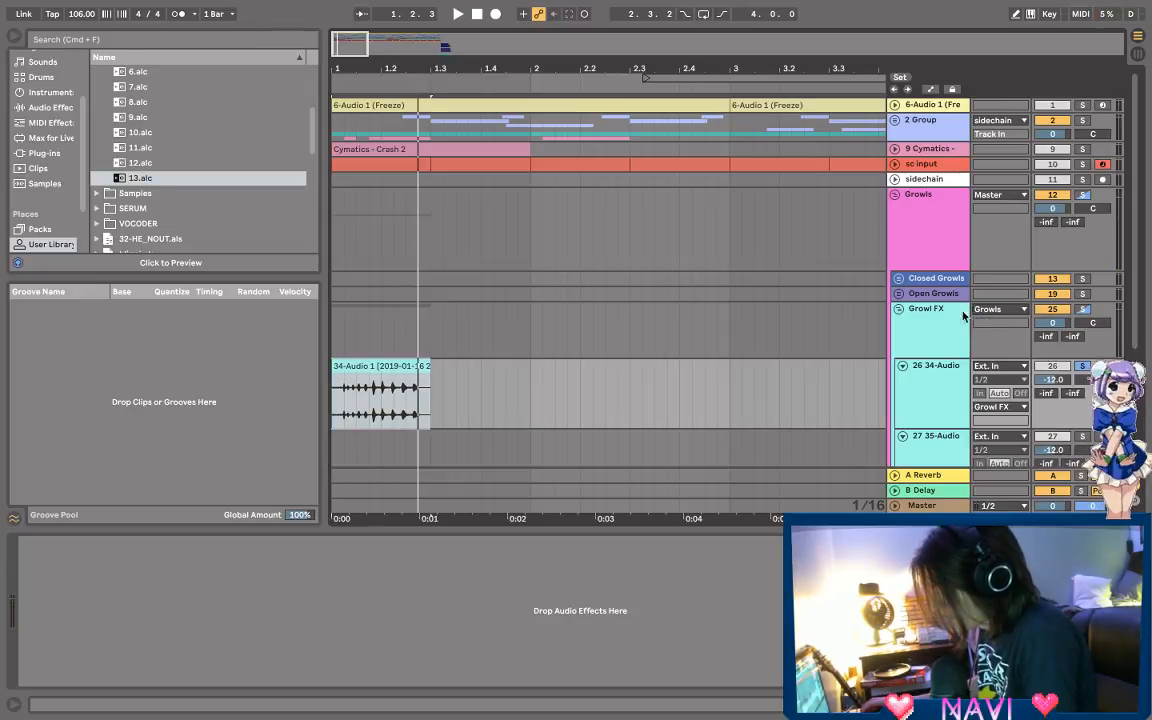
pyautogui.click(976, 197)
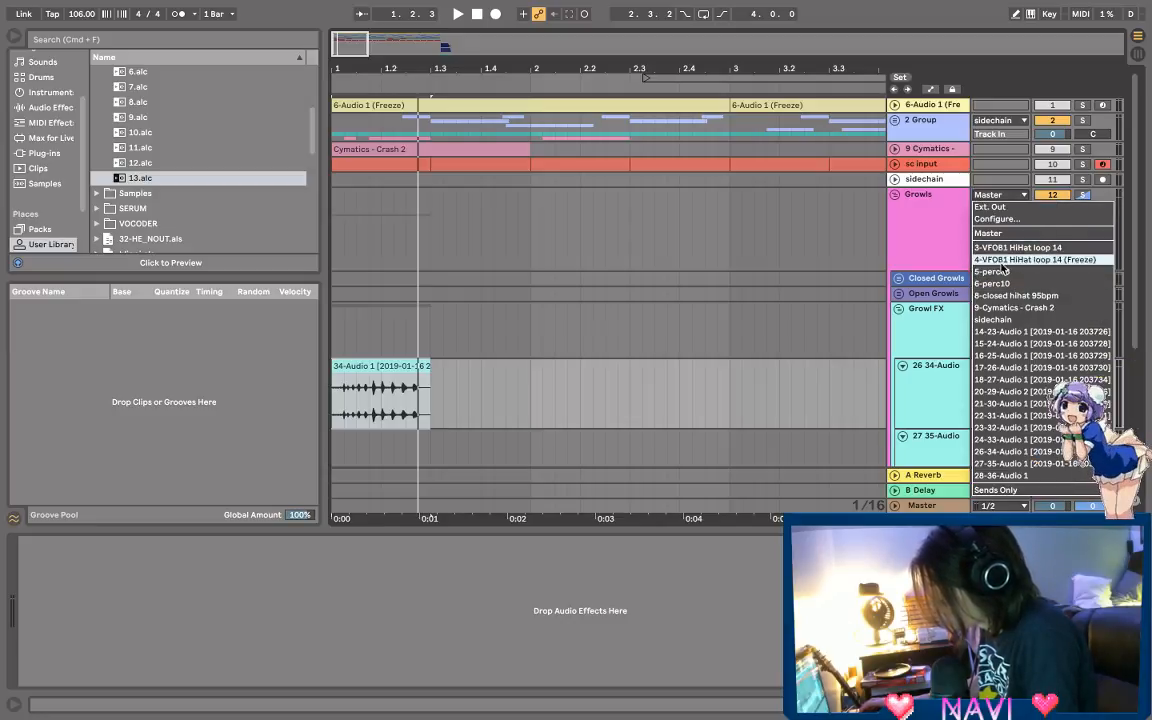
pyautogui.click(1008, 317)
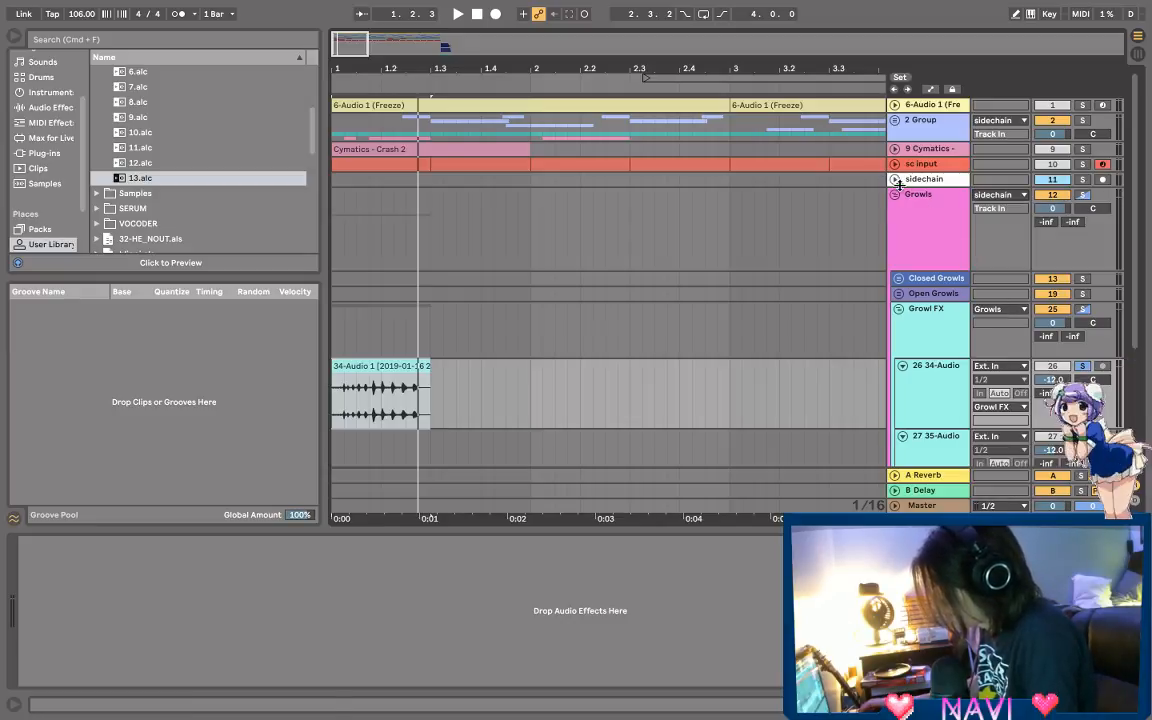
# Step: Audition the 34-Audio clip through the sidechain and shorten it to one beat, ending at 1.2.1
pyautogui.press('space')
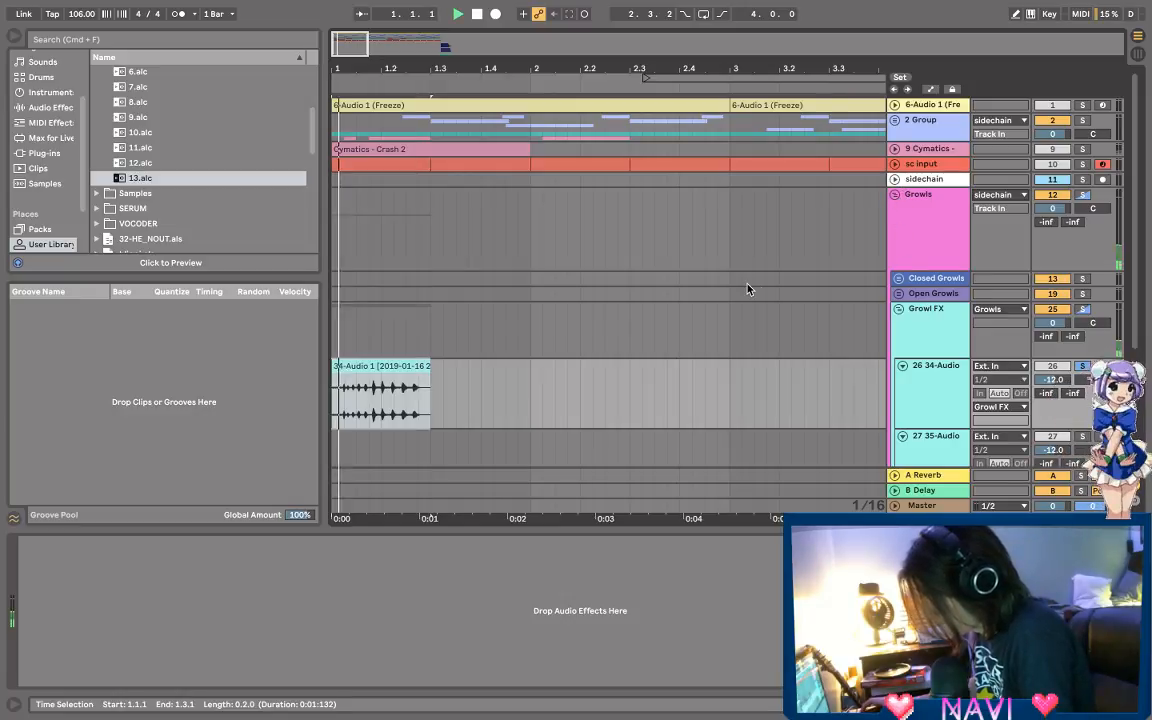
pyautogui.scroll(-1, 748, 288)
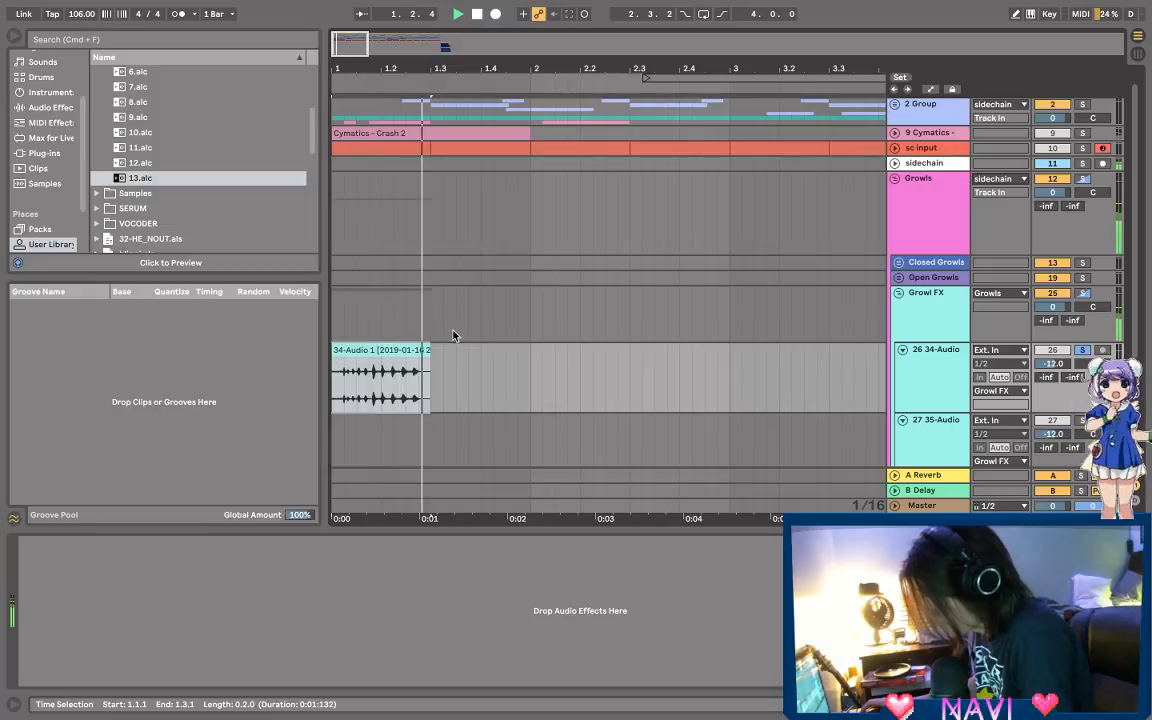
pyautogui.press('space')
pyautogui.press('space')
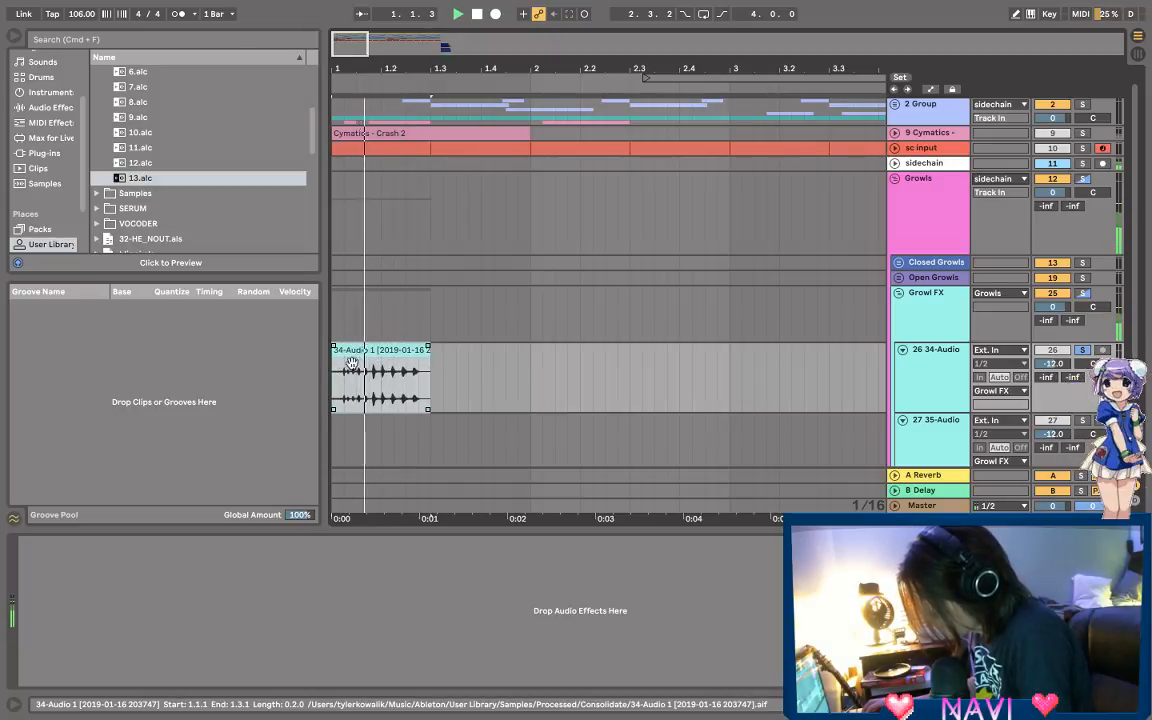
pyautogui.moveTo(337, 360)
pyautogui.mouseDown()
pyautogui.moveTo(355, 360)
pyautogui.moveTo(333, 359)
pyautogui.mouseUp()
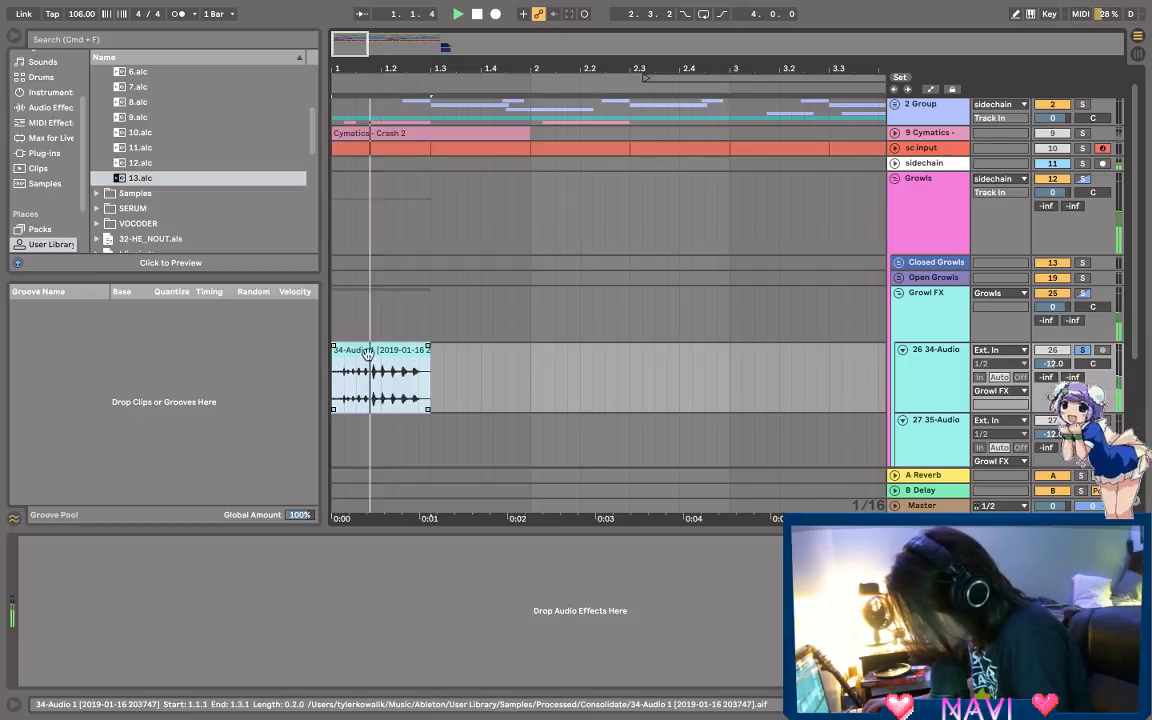
pyautogui.moveTo(427, 352); pyautogui.dragTo(380, 352)
pyautogui.press('space')
pyautogui.press('space')
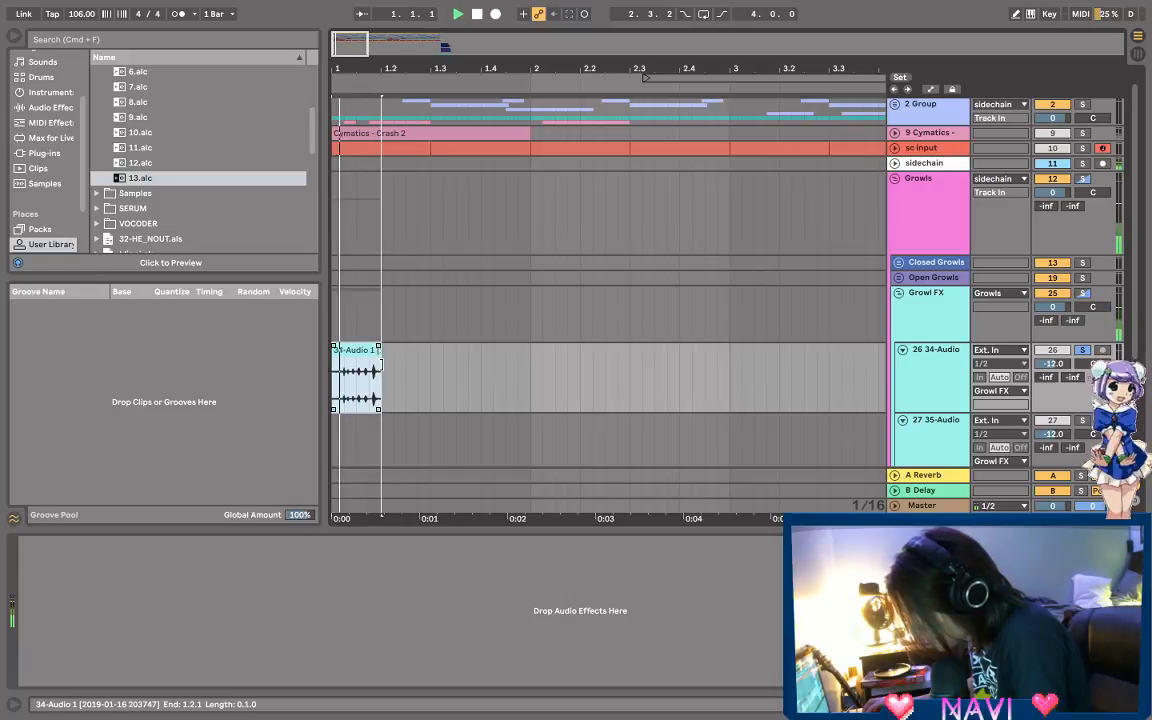
pyautogui.press('space')
# Step: Expand the Closed Growls group, play its 23-Audio clip at bar 9 and solo that track and the Growls group
pyautogui.press('super+t')
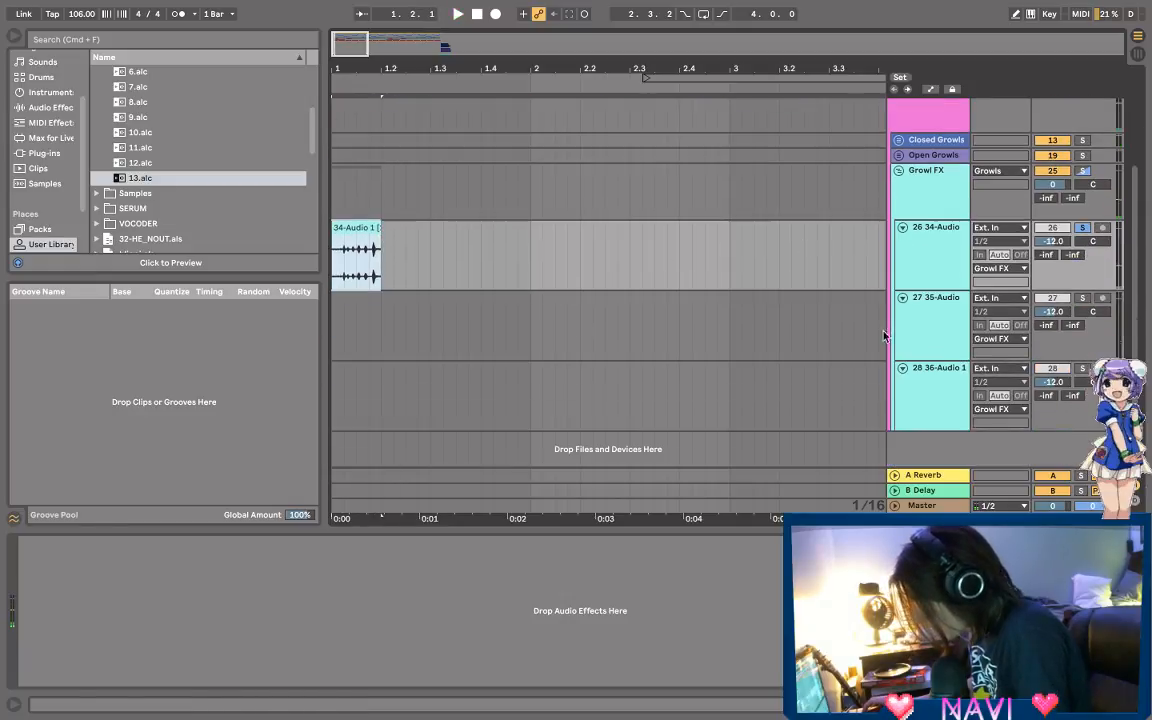
pyautogui.moveTo(733, 68); pyautogui.dragTo(733, 13)
pyautogui.scroll(3, 852, 224)
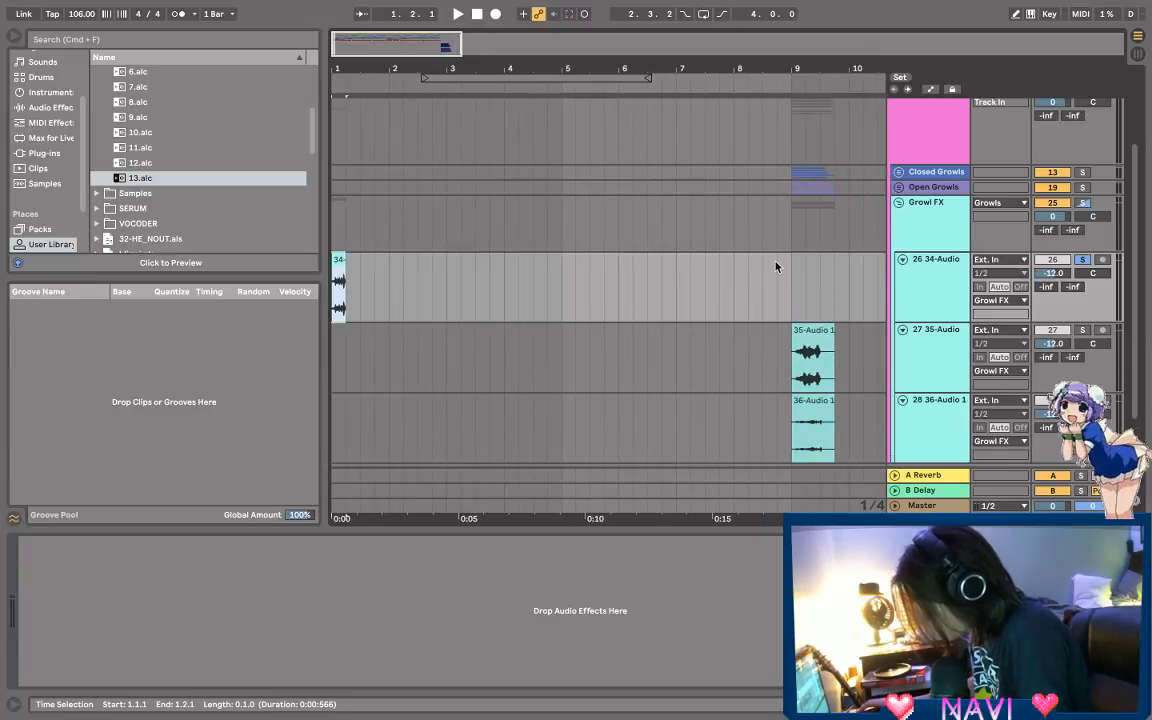
pyautogui.click(898, 188)
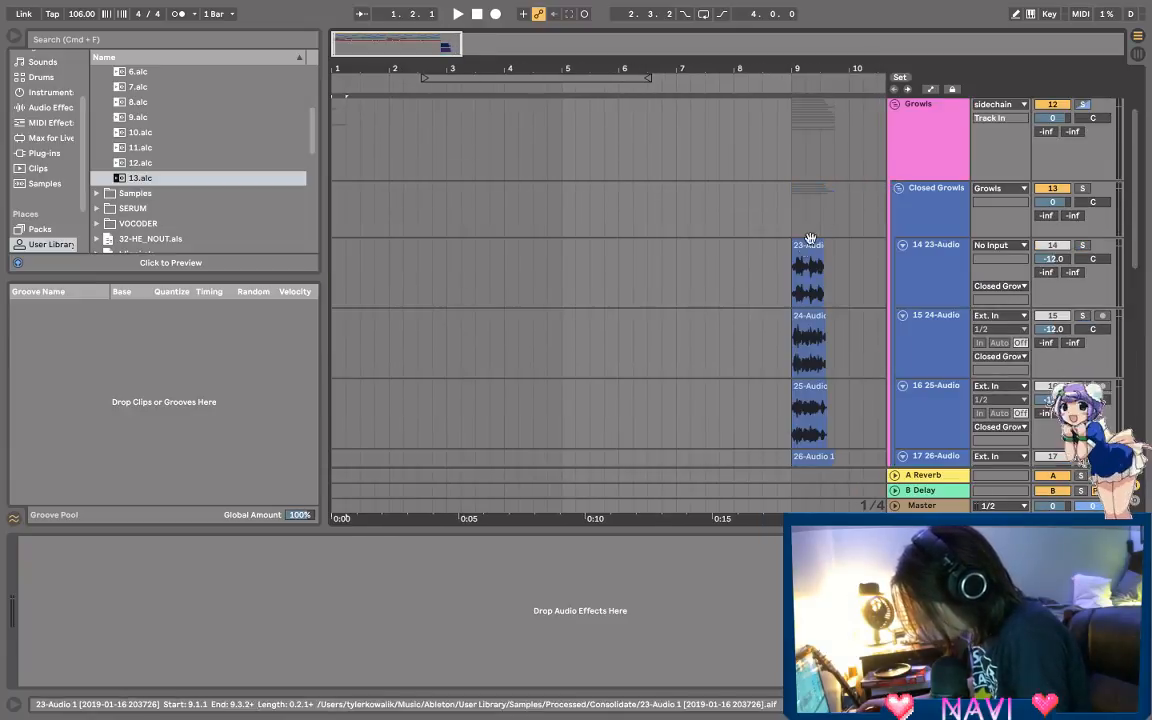
pyautogui.click(795, 282)
pyautogui.press('space')
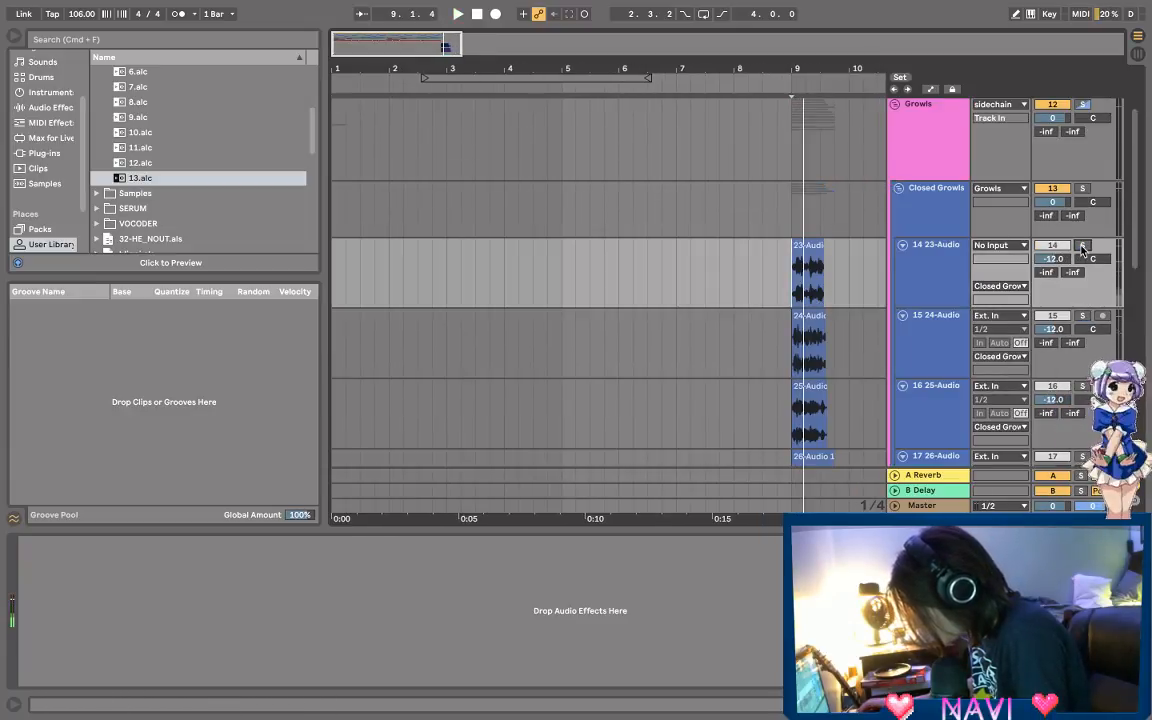
pyautogui.click(1082, 246)
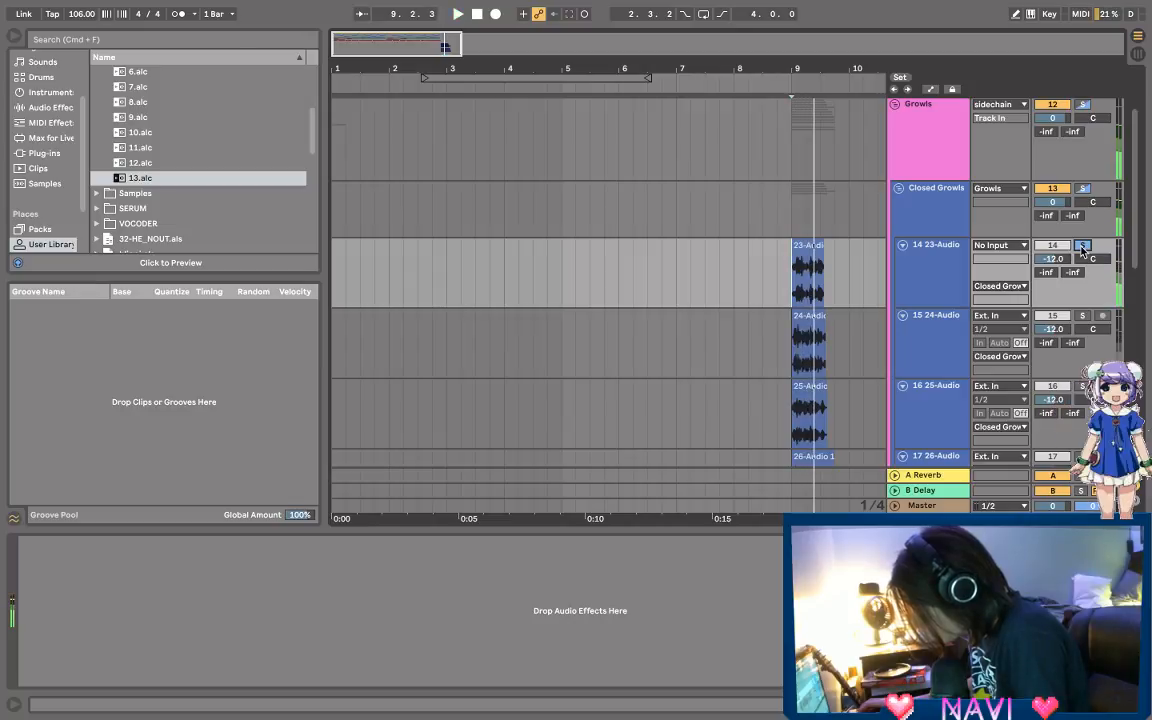
pyautogui.click(1084, 106)
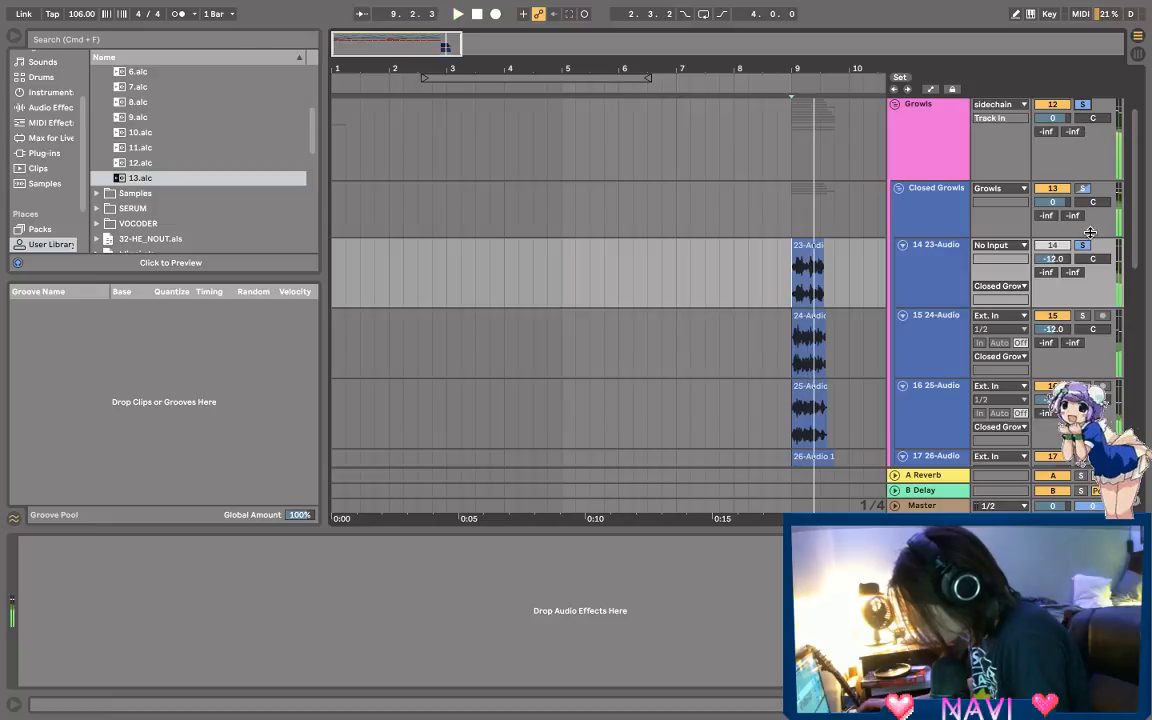
# Step: Move the 23-Audio clip from bar 9 to 1.2.1, right after the FX clip, and unsolo its track
pyautogui.scroll(-5, 962, 262)
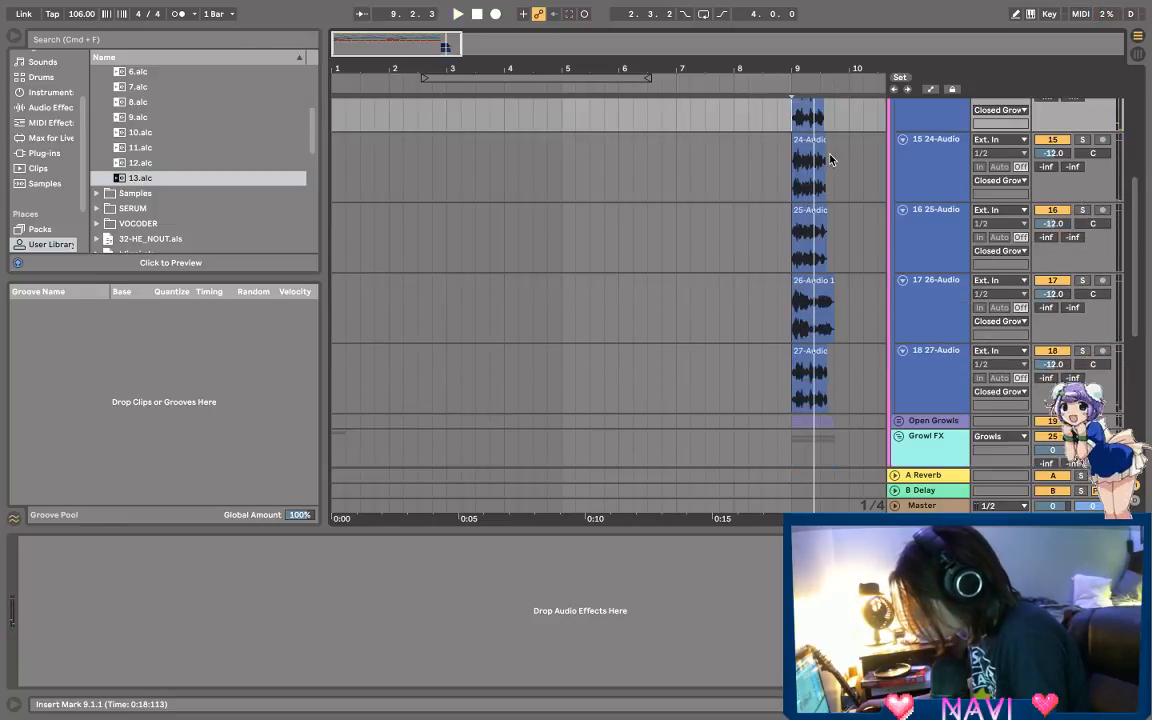
pyautogui.scroll(3, 815, 180)
pyautogui.moveTo(815, 180); pyautogui.dragTo(365, 180)
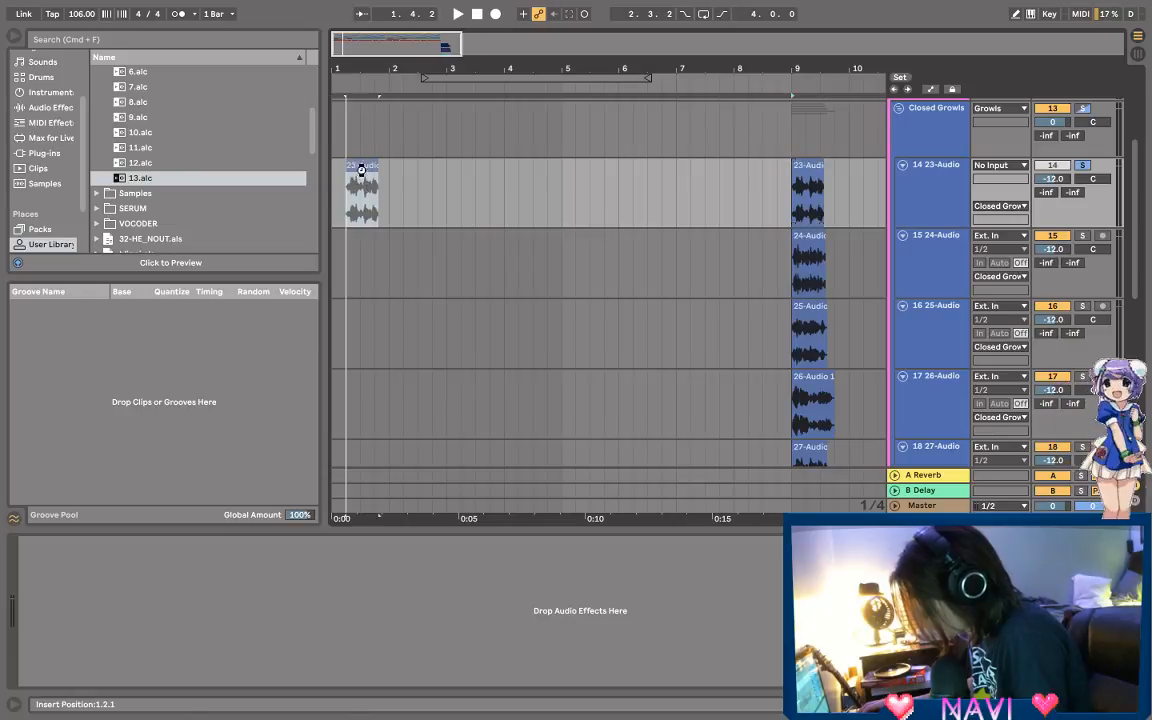
pyautogui.click(1084, 166)
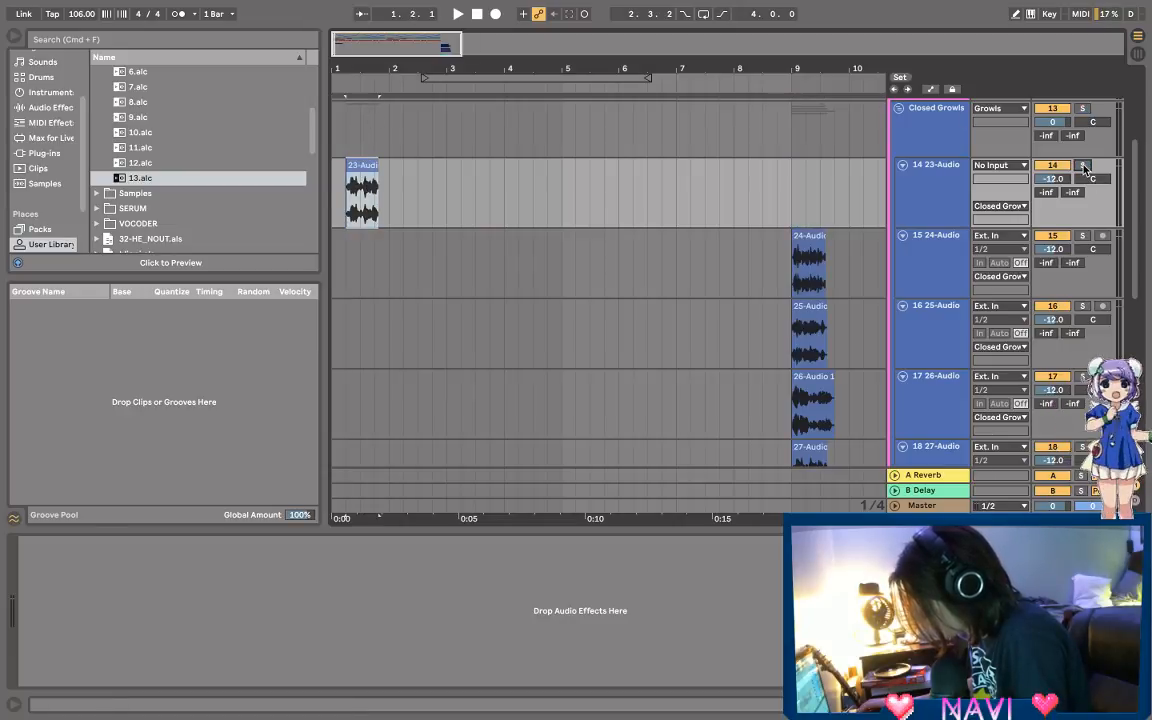
# Step: Play the 23-Audio clip, then play from 1.1.1 to hear the FX clip lead into the closed growl
pyautogui.press('space')
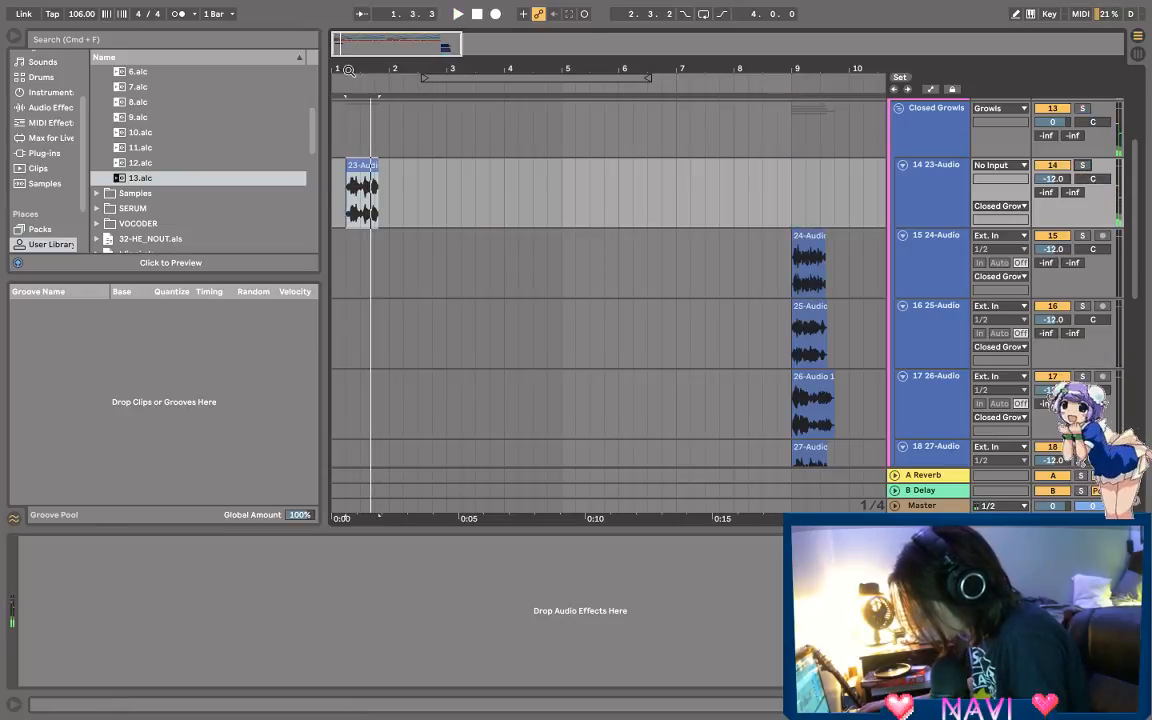
pyautogui.moveTo(348, 70); pyautogui.dragTo(415, 175)
pyautogui.scroll(-6, 456, 274)
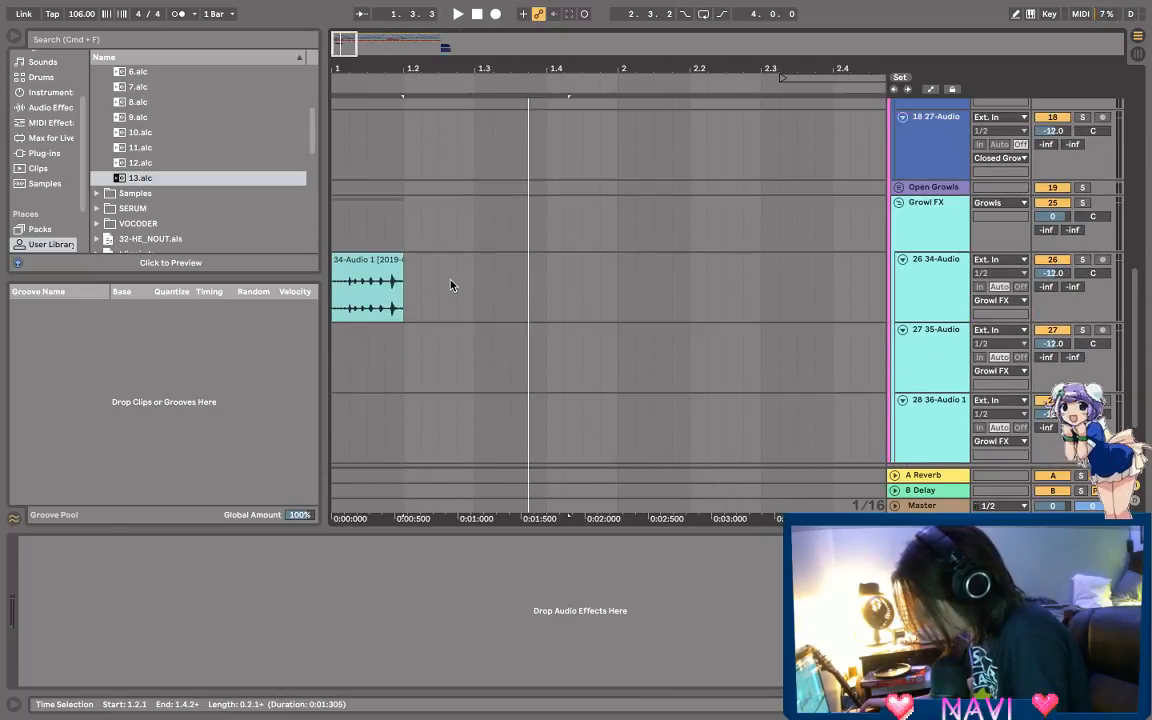
pyautogui.click(340, 233)
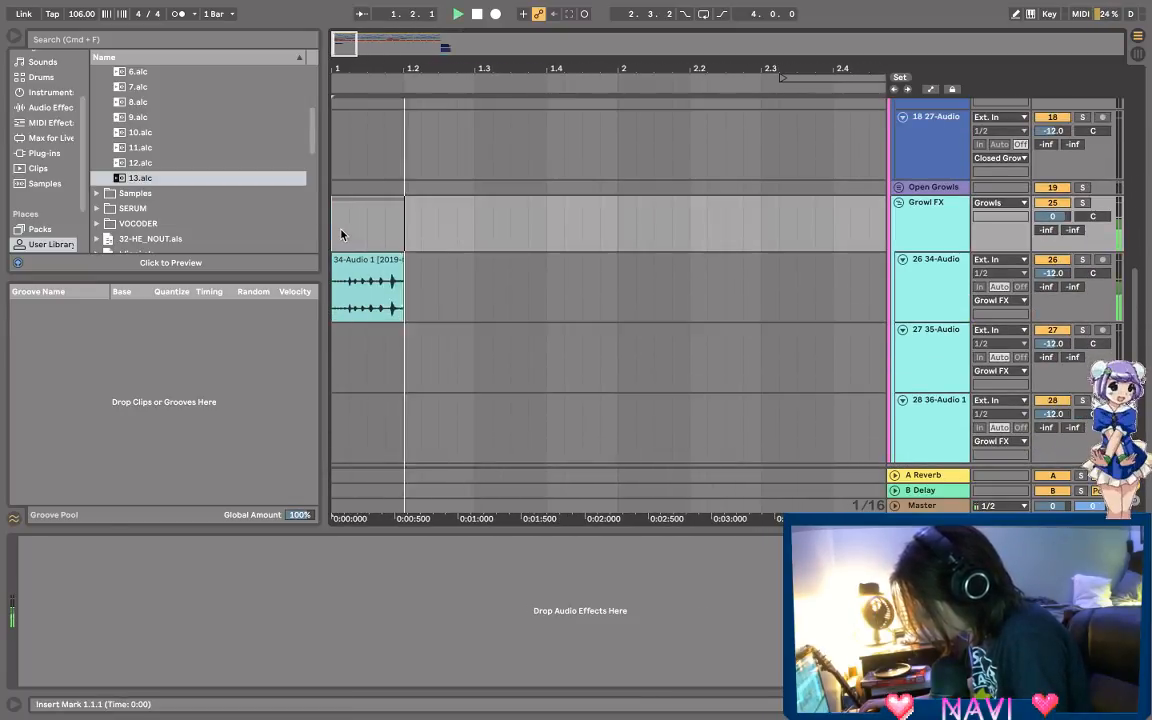
# Step: Move the 23-Audio clip to start at 1.2.2 and play its ending from 1.4.1
pyautogui.scroll(6, 434, 234)
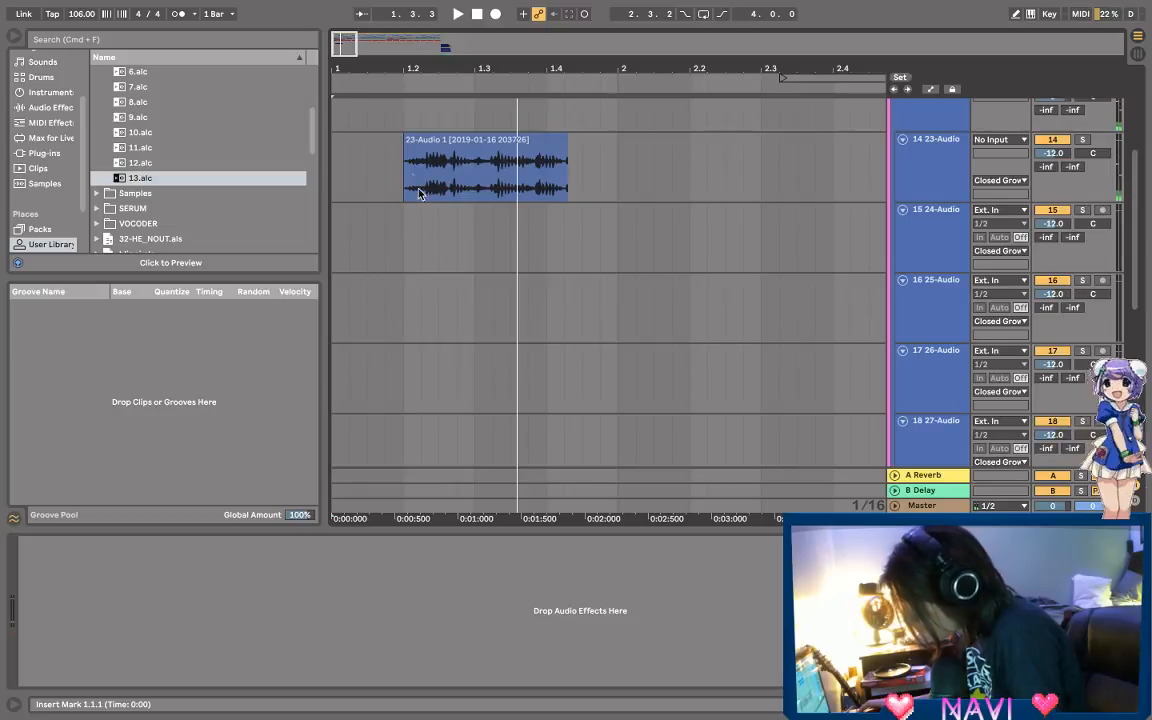
pyautogui.click(419, 193)
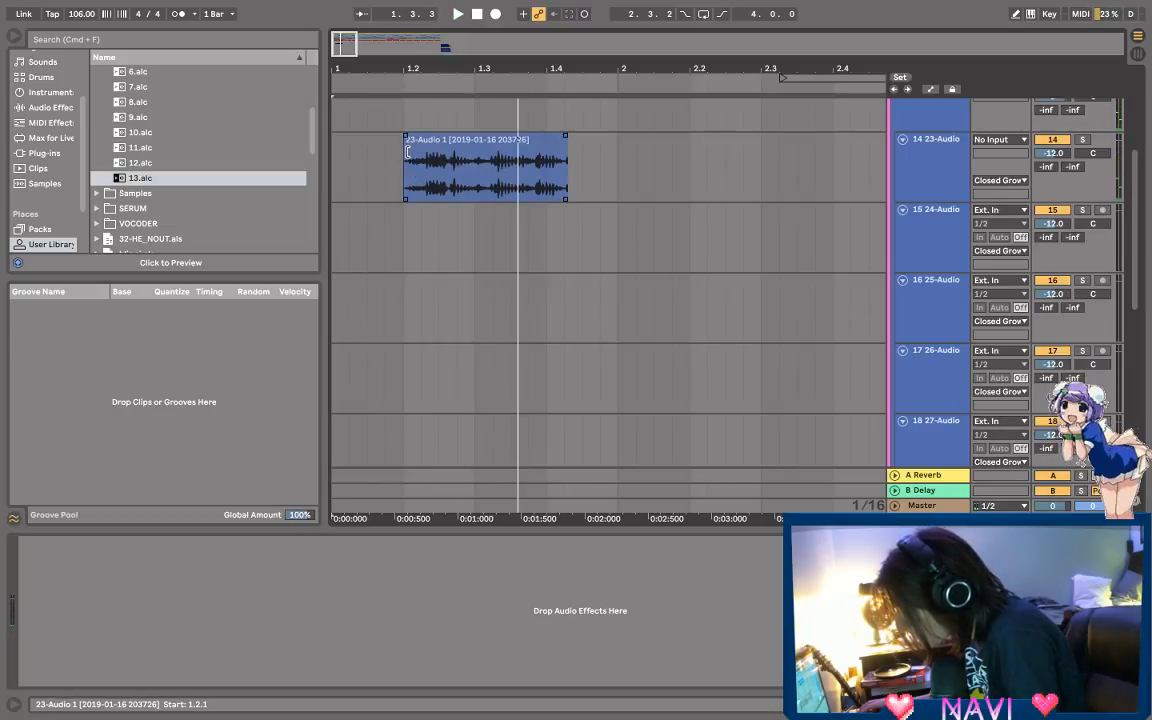
pyautogui.moveTo(432, 155); pyautogui.dragTo(449, 156)
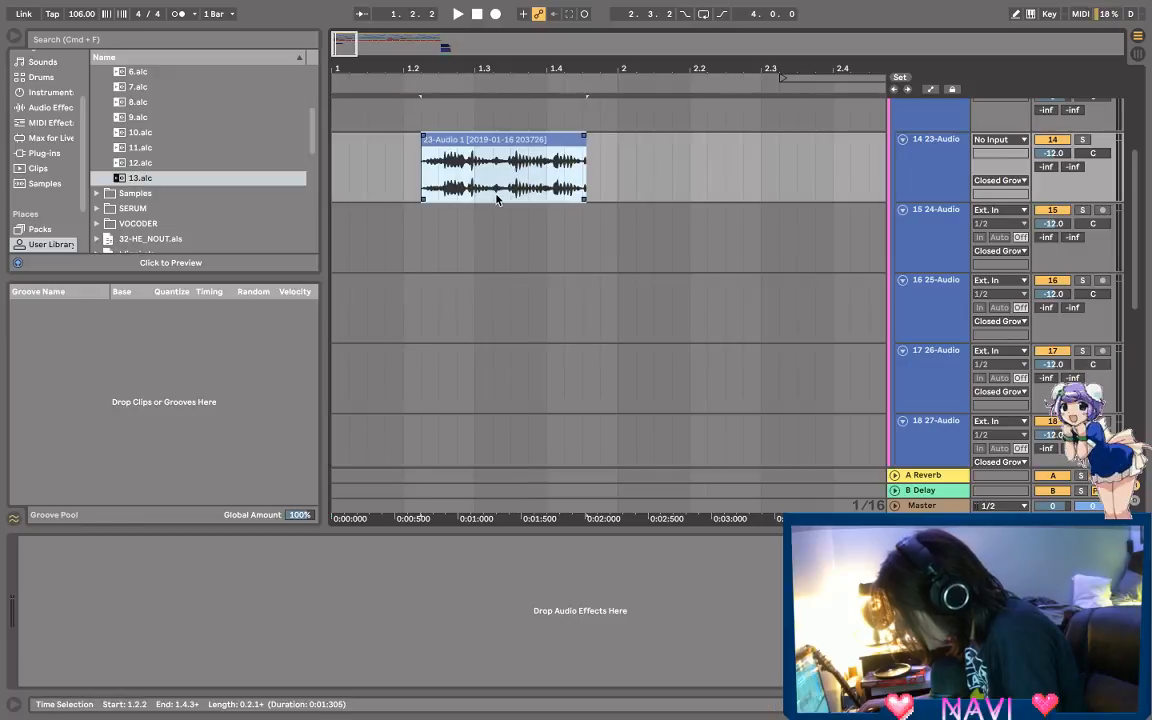
pyautogui.click(475, 183)
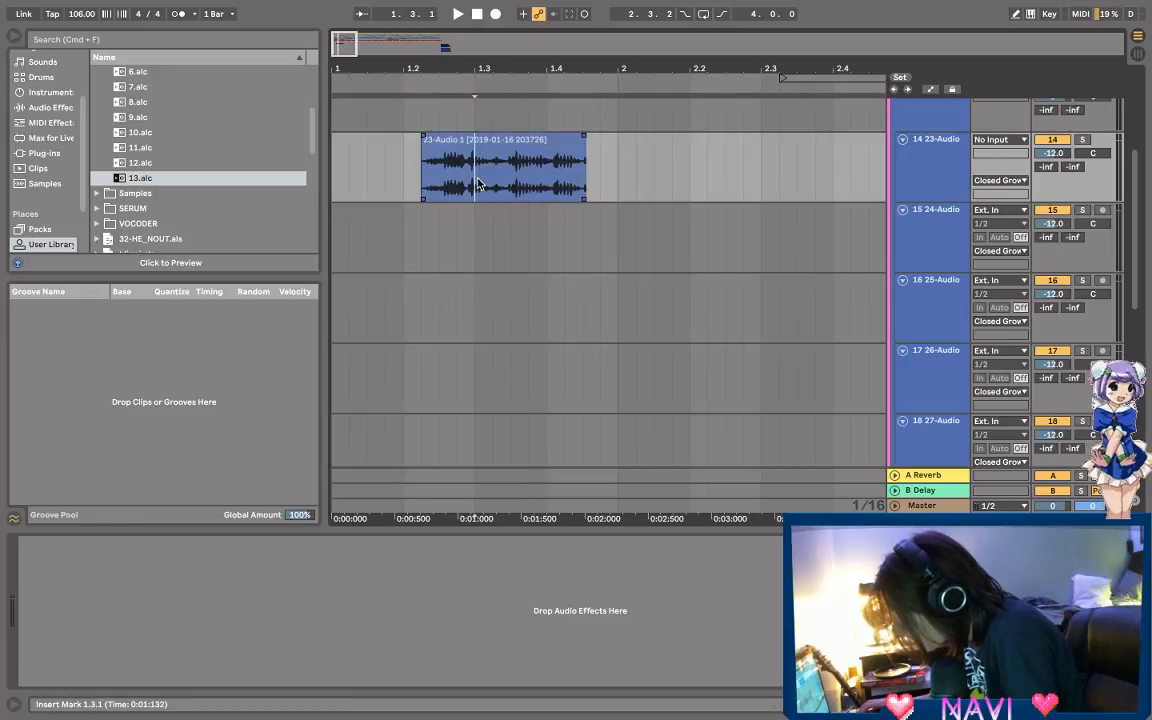
pyautogui.click(550, 182)
pyautogui.press('space')
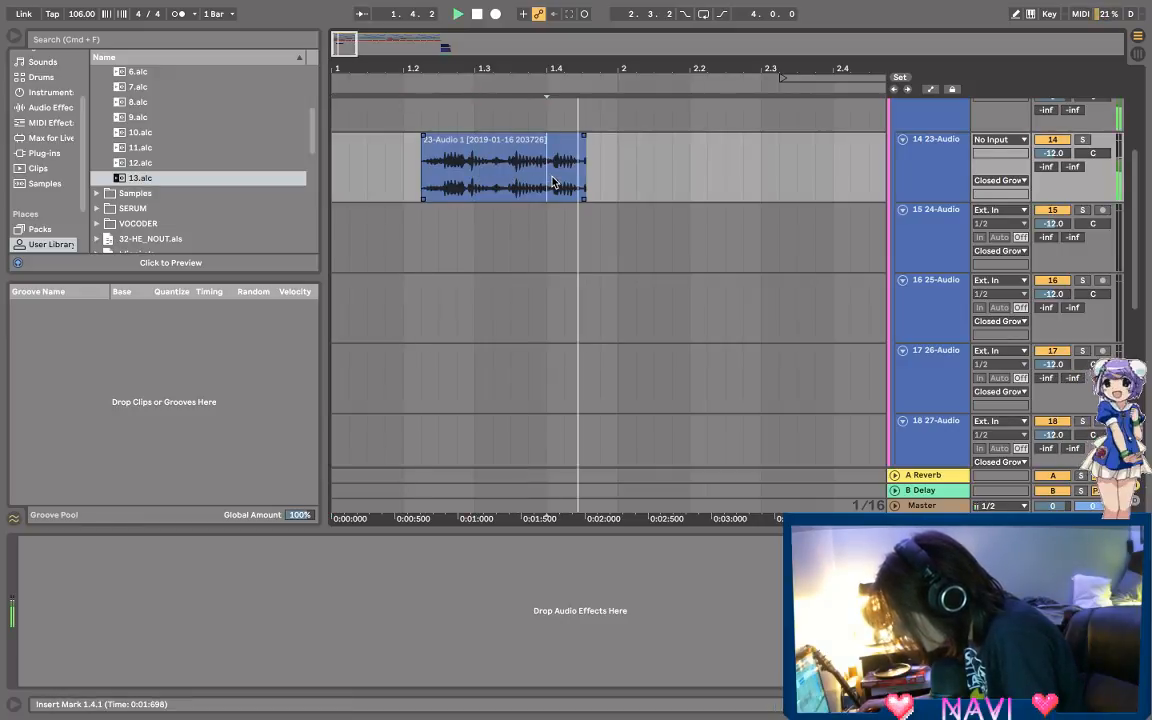
pyautogui.press('space')
# Step: Cut the 23-Audio clip's ending growl from just after 1.4.1 to 1.4.3 and paste it at 1.2.1
pyautogui.moveTo(555, 77)
pyautogui.mouseDown()
pyautogui.moveTo(551, 160)
pyautogui.moveTo(745, 204)
pyautogui.moveTo(763, 195)
pyautogui.moveTo(630, 185)
pyautogui.moveTo(763, 193)
pyautogui.moveTo(742, 197)
pyautogui.mouseUp()
pyautogui.click(554, 187)
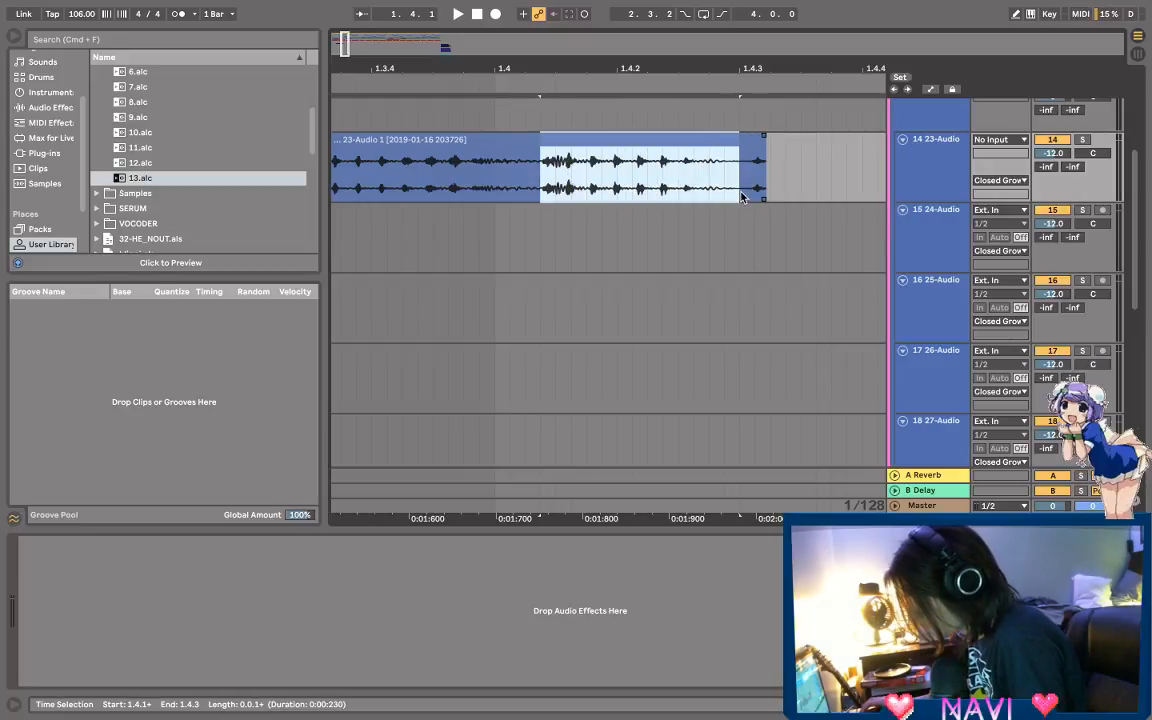
pyautogui.moveTo(580, 71); pyautogui.dragTo(641, 50)
pyautogui.press('Delete')
pyautogui.click(432, 170)
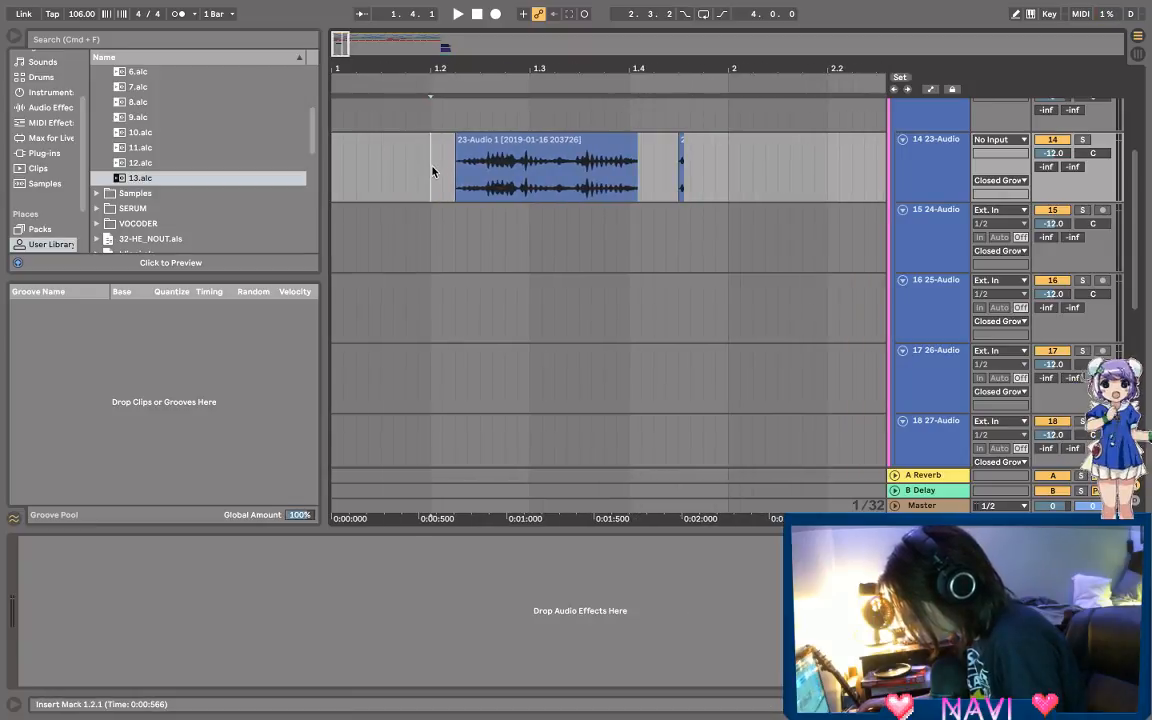
pyautogui.press('super+v')
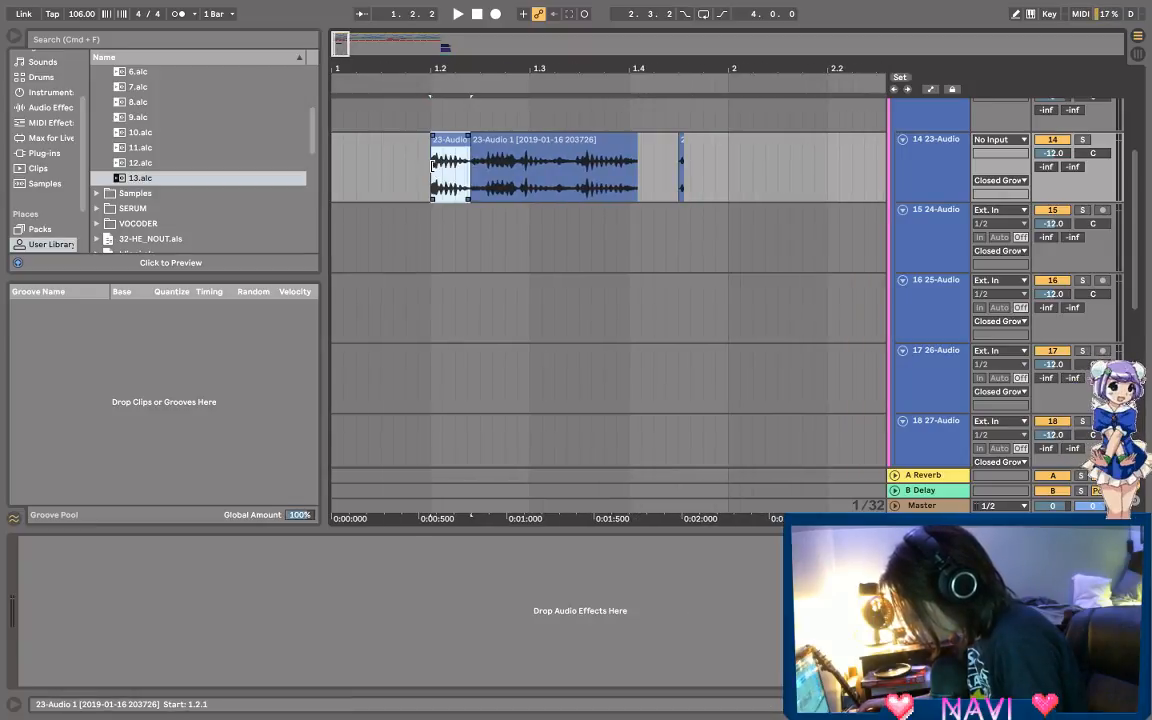
# Step: Undo the paste, paste the growl slice at 1.1.4 instead, trim it to start at 1.2.1 before the main clip, and play it
pyautogui.press('super+z')
pyautogui.click(406, 175)
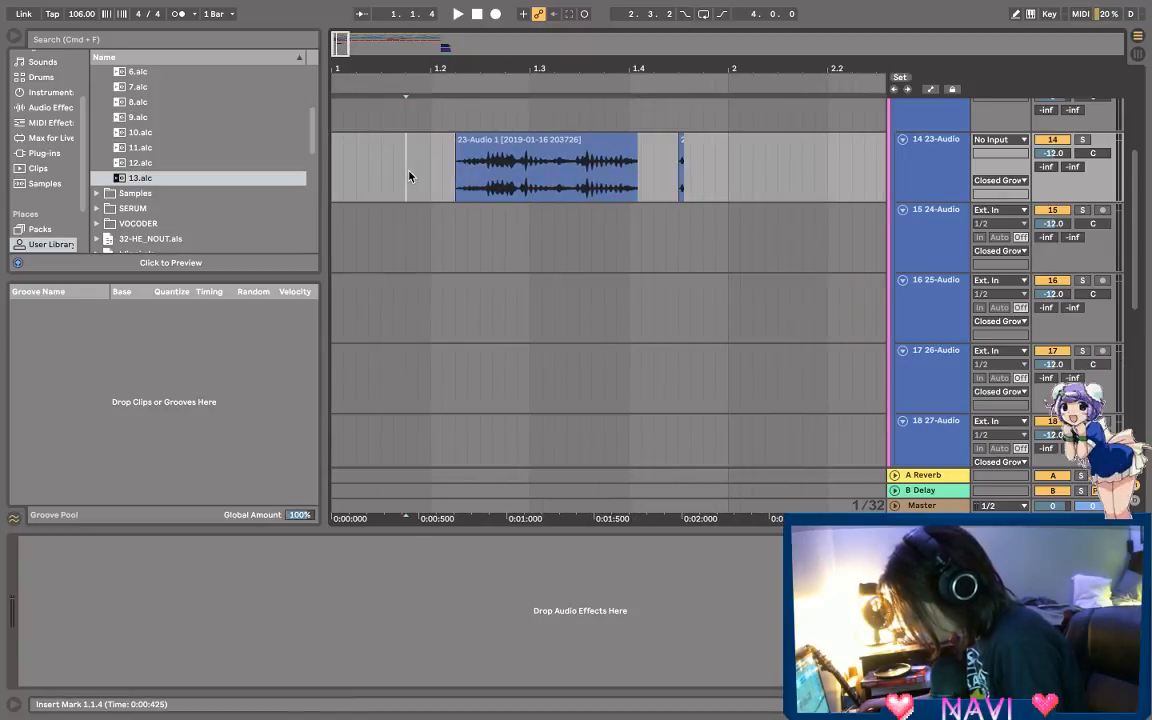
pyautogui.press('super+v')
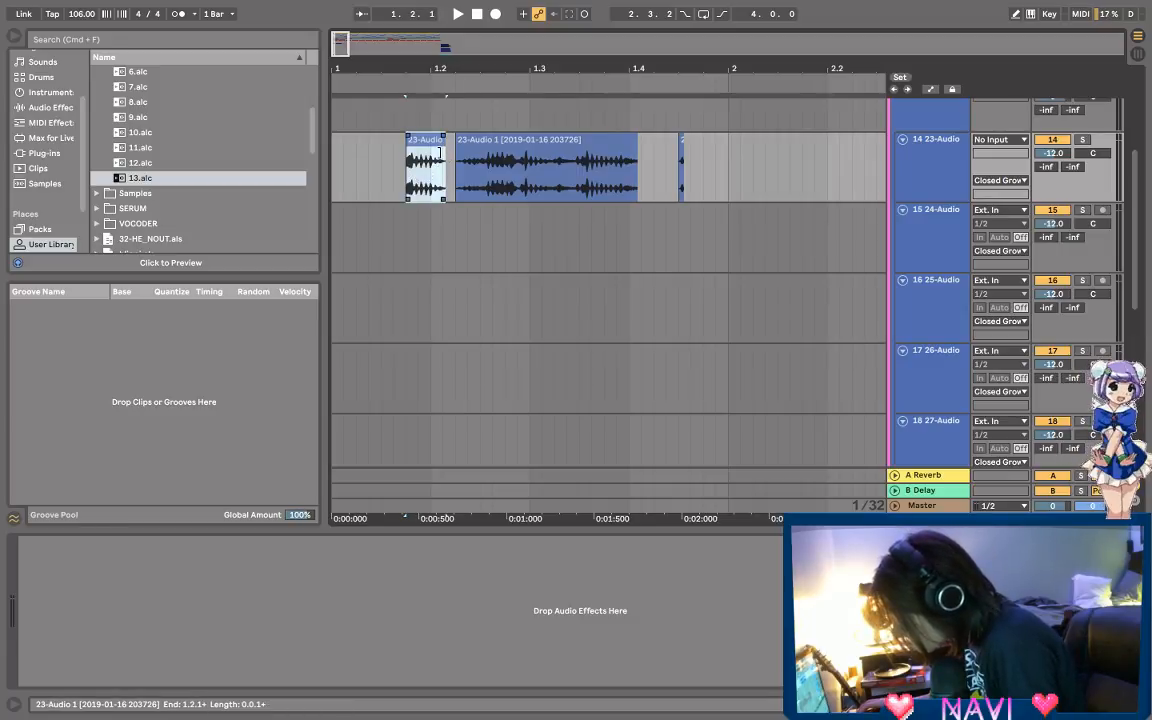
pyautogui.moveTo(441, 150)
pyautogui.mouseDown()
pyautogui.moveTo(429, 146)
pyautogui.moveTo(443, 144)
pyautogui.mouseUp()
pyautogui.click(421, 162)
pyautogui.press('space')
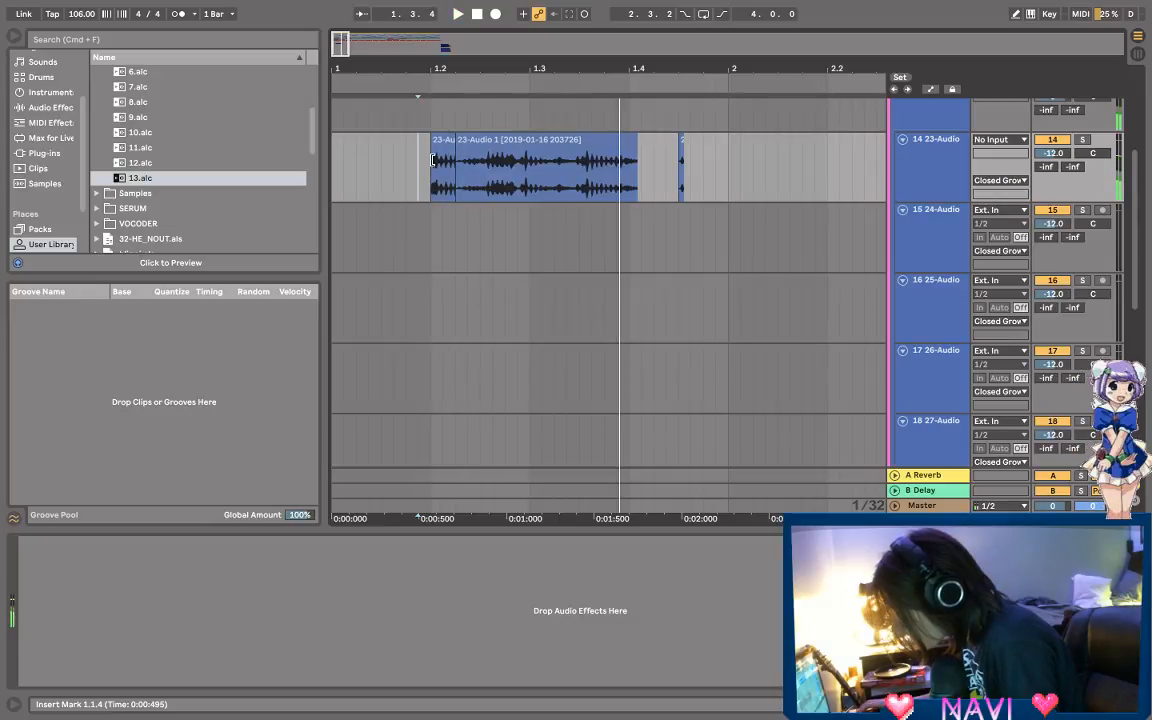
# Step: Adjust the pasted growl slice to run from 1.2.1 to 1.2.2 and play it into the main clip from 1.2.1
pyautogui.moveTo(433, 160); pyautogui.dragTo(467, 160)
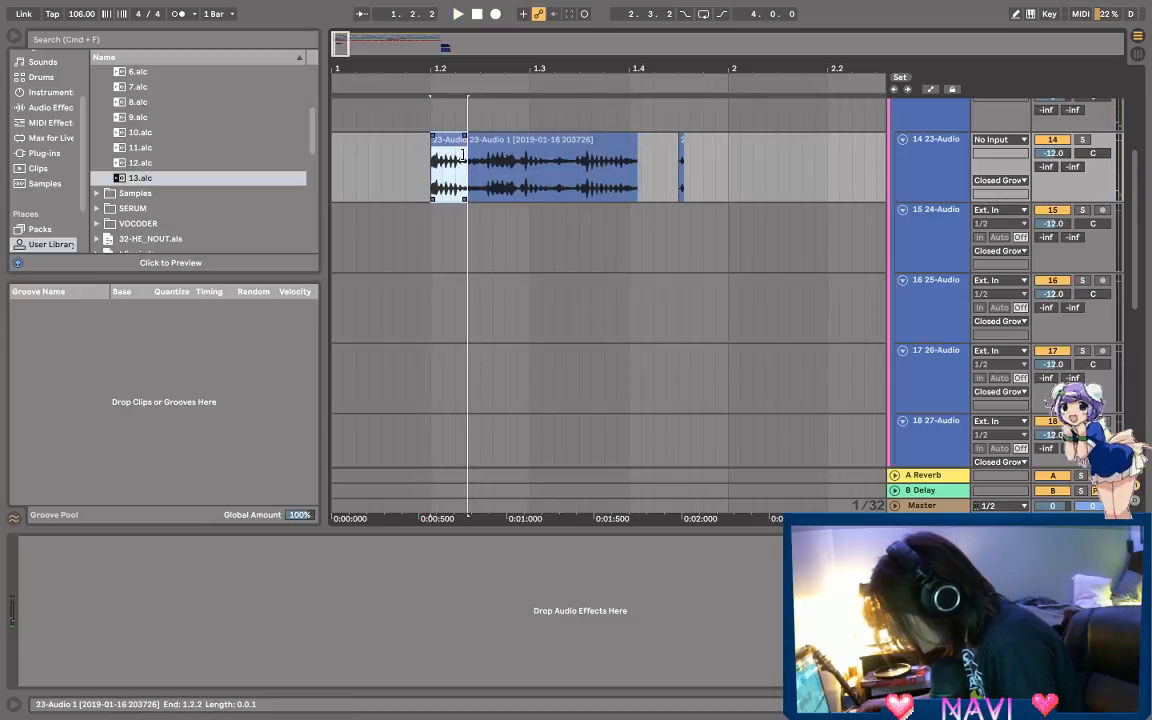
pyautogui.click(431, 162)
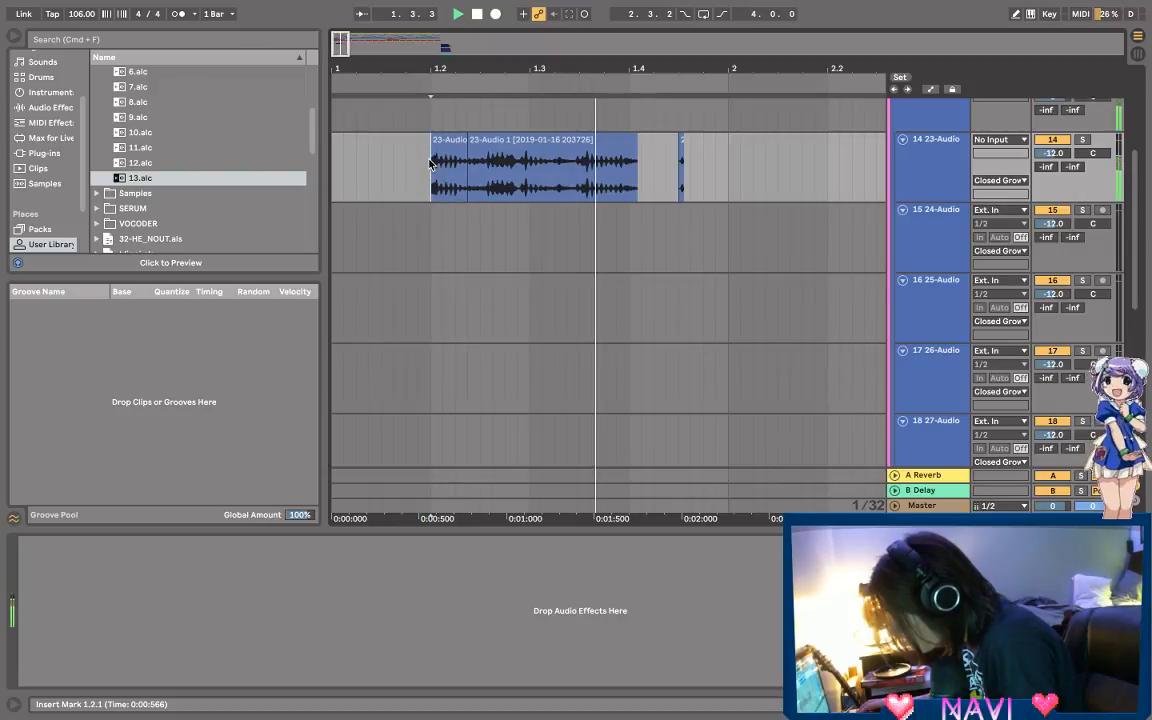
pyautogui.click(431, 162)
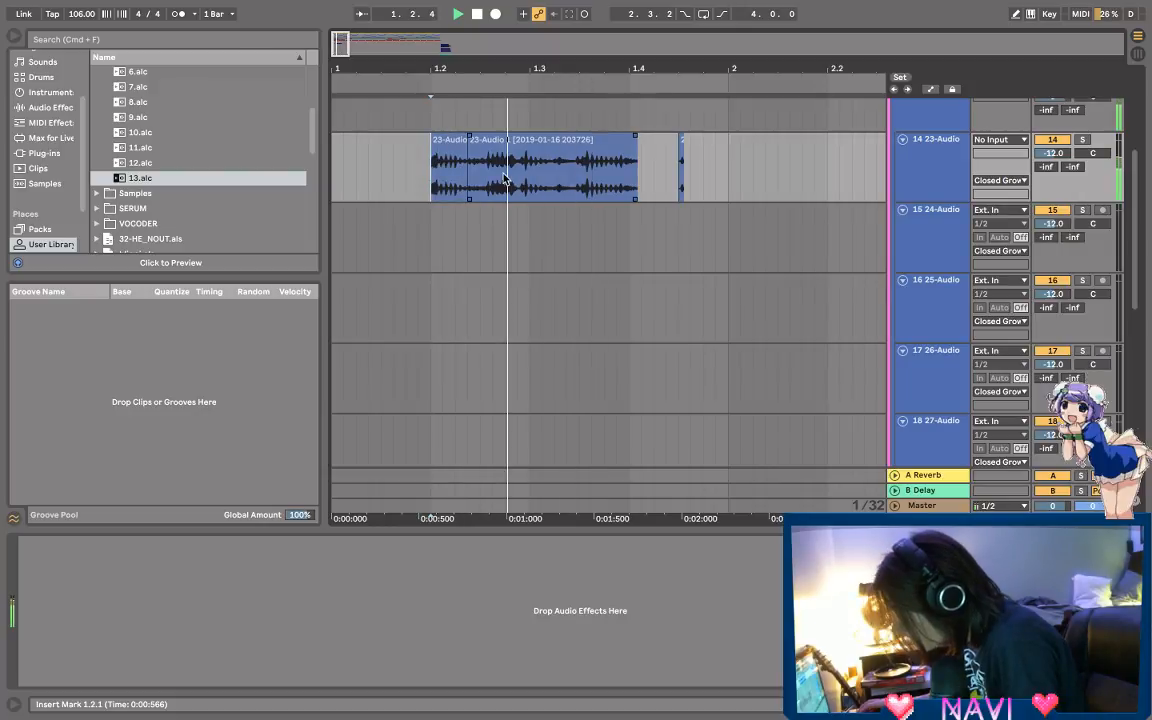
pyautogui.press('space')
pyautogui.click(481, 172)
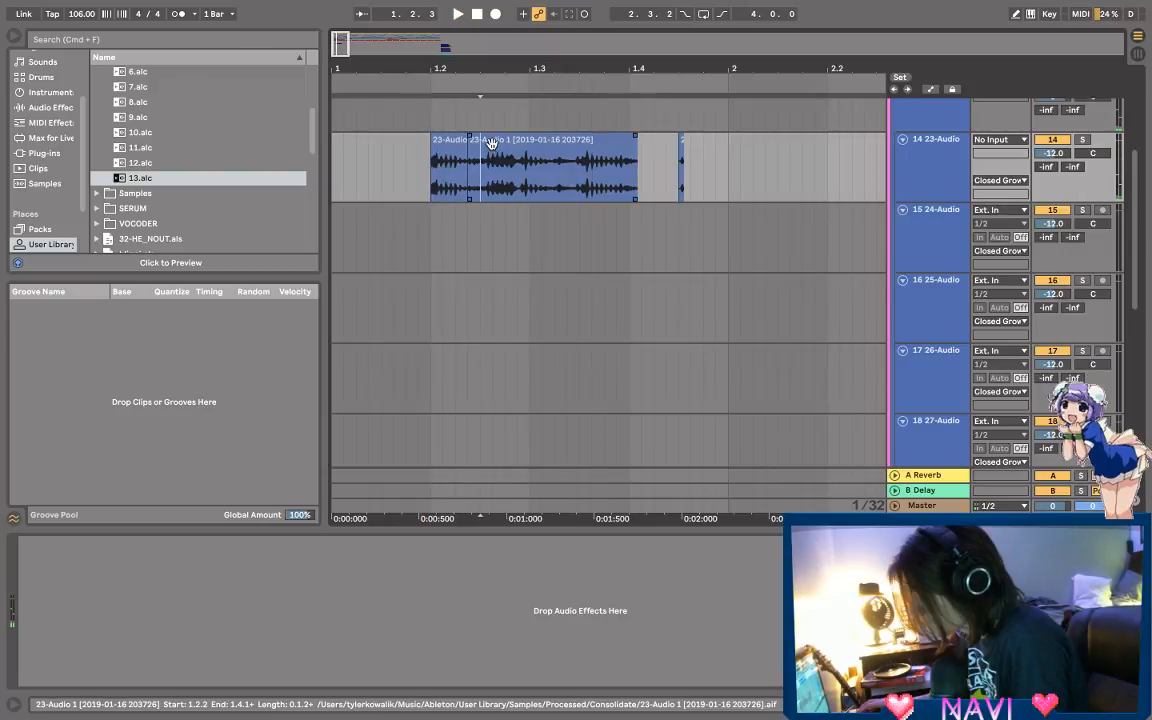
pyautogui.scroll(5, 474, 150)
pyautogui.scroll(-6, 474, 150)
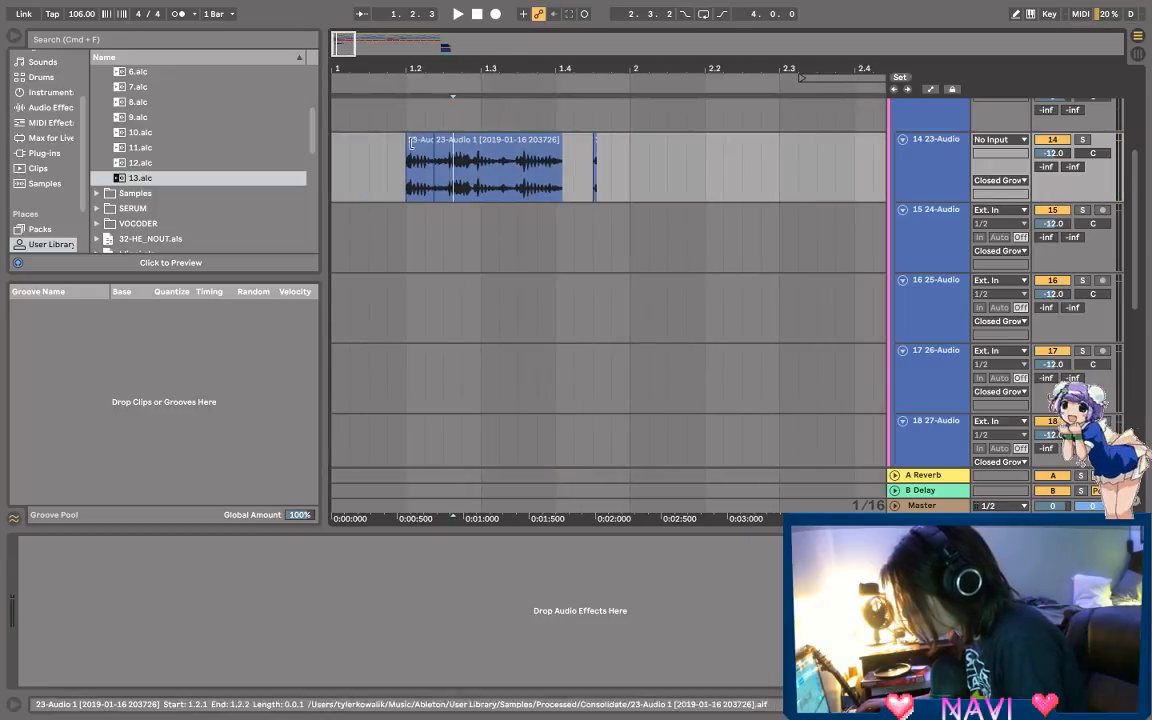
pyautogui.click(405, 168)
pyautogui.press('space')
pyautogui.press('space')
# Step: Delete the main 23-Audio clip, the pasted slice and the leftover fragment from the track
pyautogui.click(486, 159)
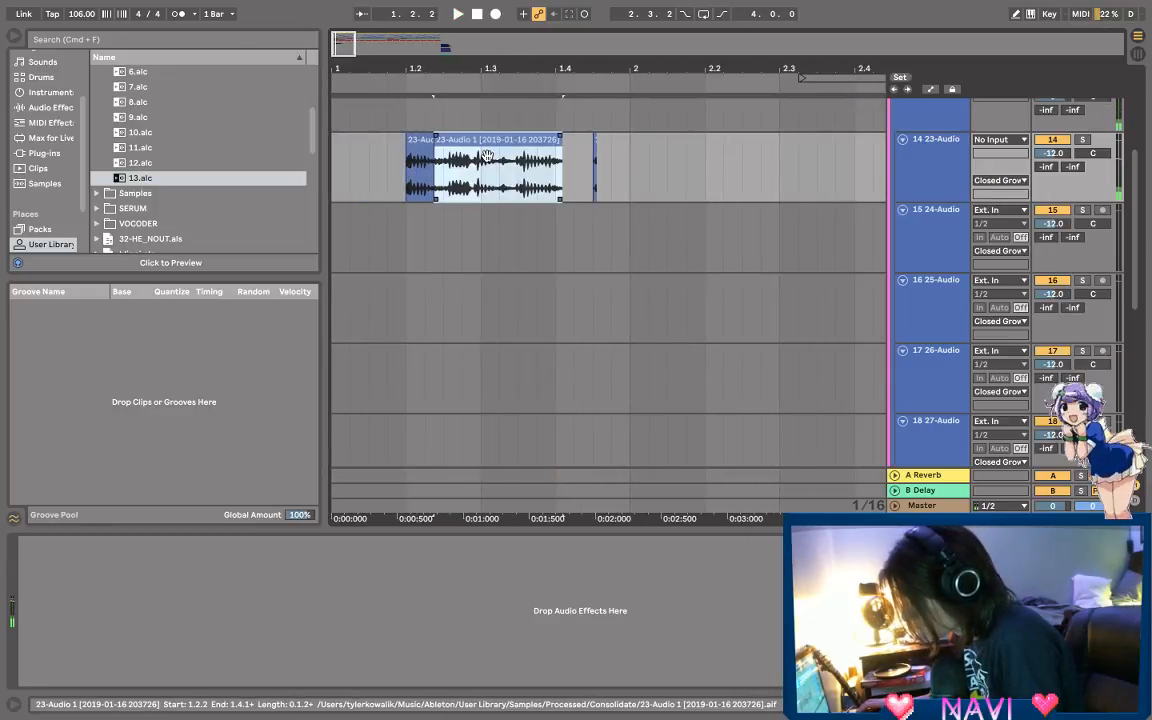
pyautogui.press('Delete')
pyautogui.click(421, 147)
pyautogui.press('Delete')
pyautogui.moveTo(575, 161); pyautogui.dragTo(685, 158)
pyautogui.press('Delete')
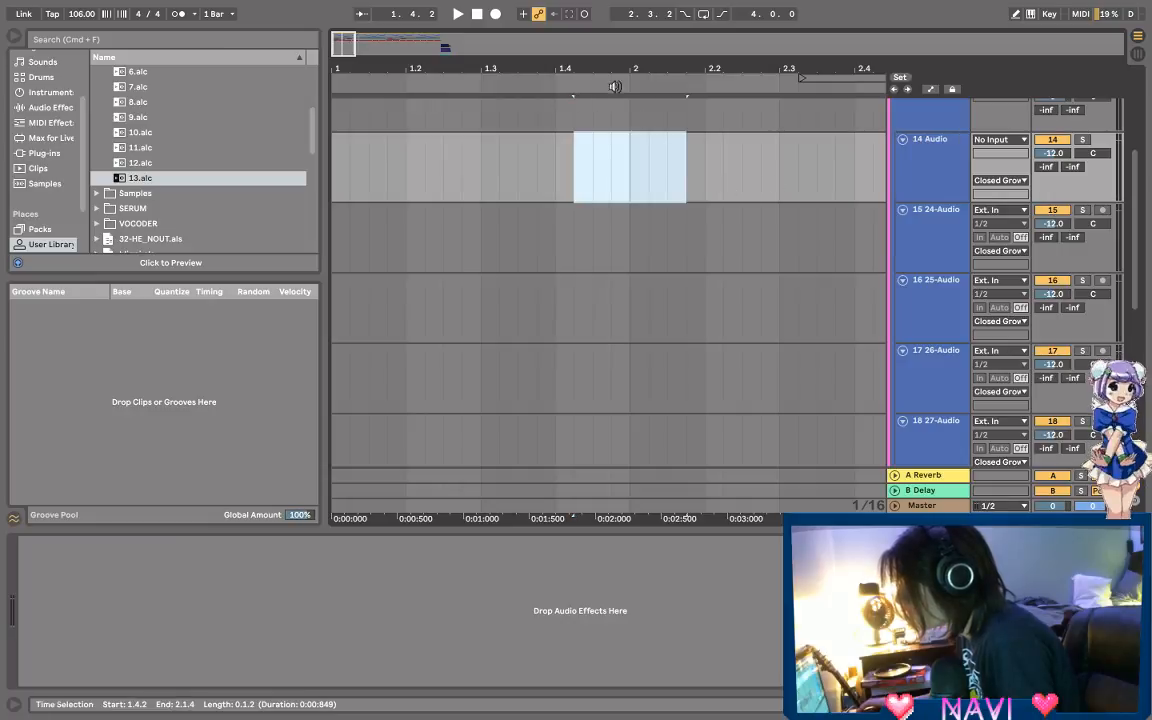
# Step: Undo the deletions, slicing and moves until the whole 23-Audio clip is back at bar 9
pyautogui.press('super+z')
pyautogui.press('super+z')
pyautogui.press('super+z')
pyautogui.press('super+z')
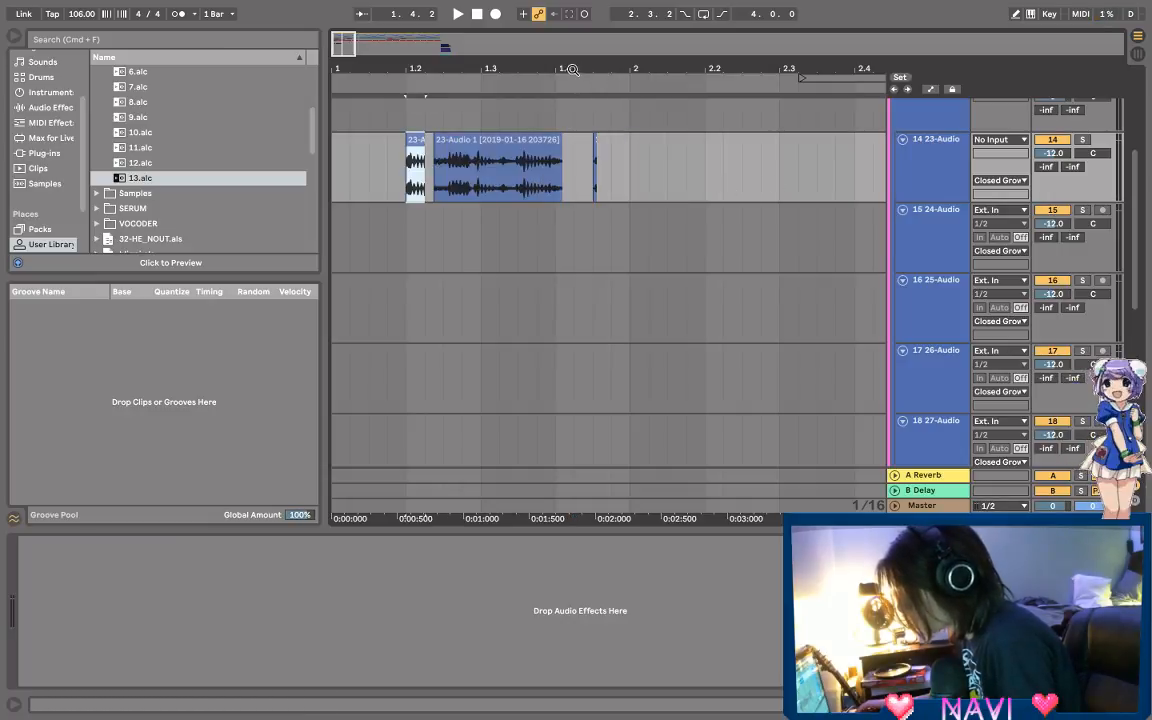
pyautogui.moveTo(565, 73); pyautogui.dragTo(381, 73)
pyautogui.press('super+z')
pyautogui.press('super+z')
pyautogui.press('super+z')
pyautogui.press('super+z')
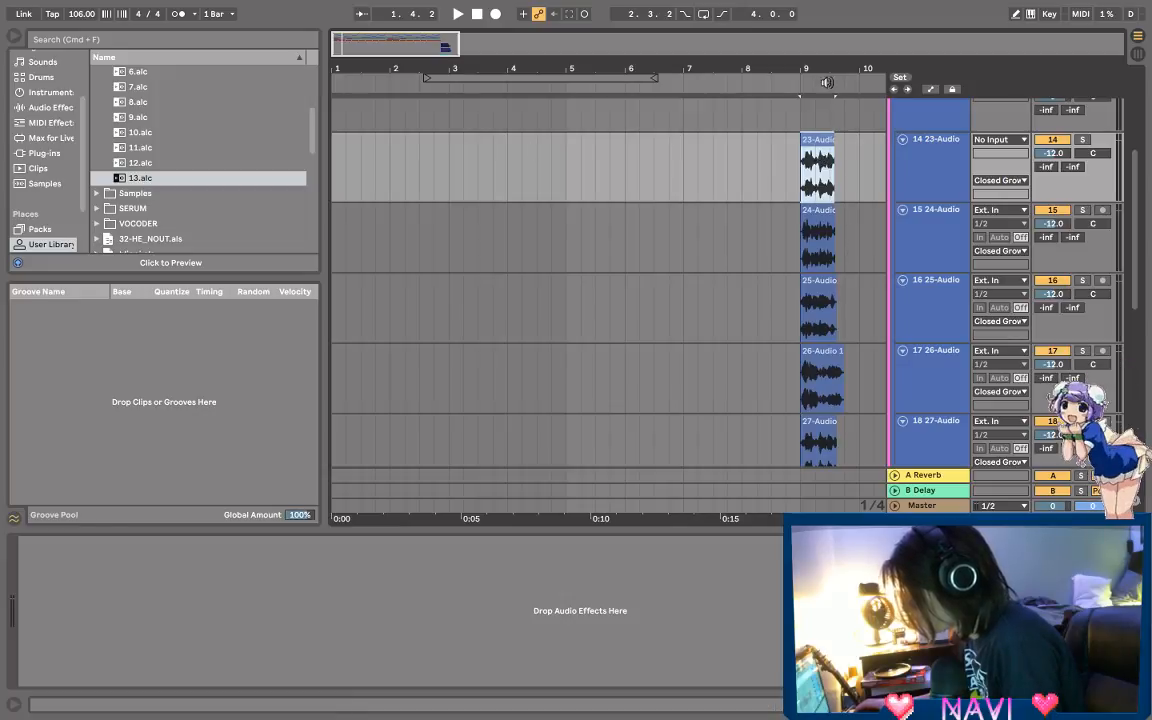
# Step: Insert a MIDI track directly below the 23-Audio track in the Closed Growls group
pyautogui.click(832, 142)
pyautogui.click(902, 168)
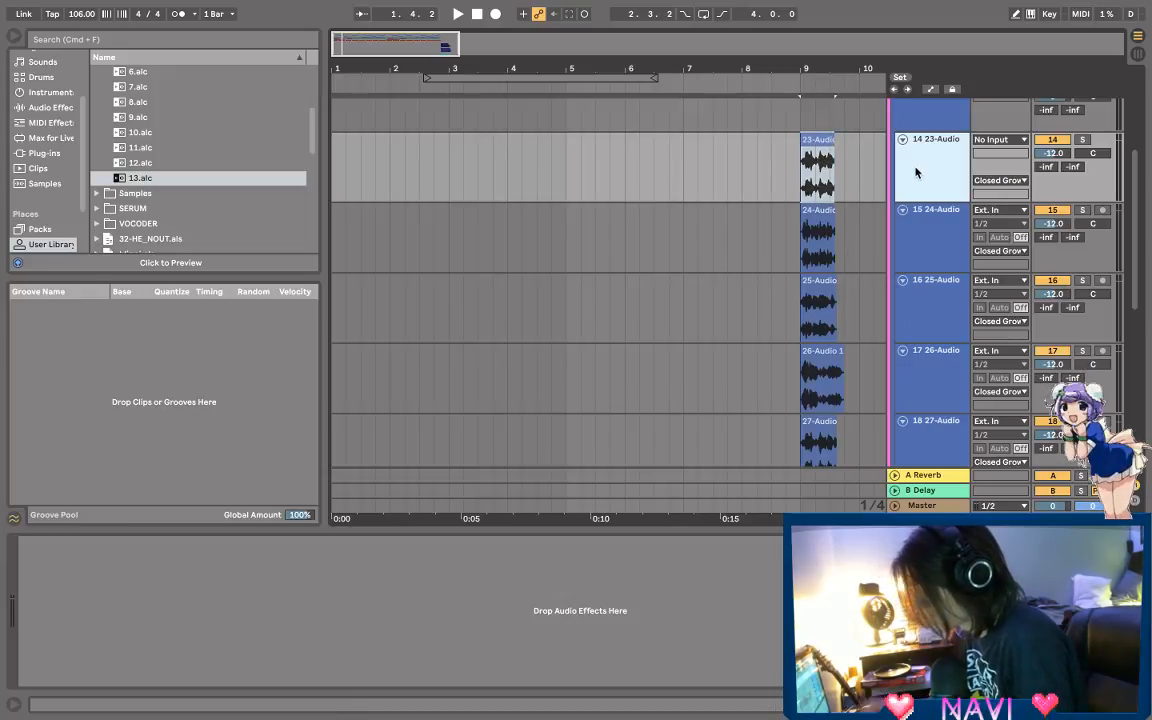
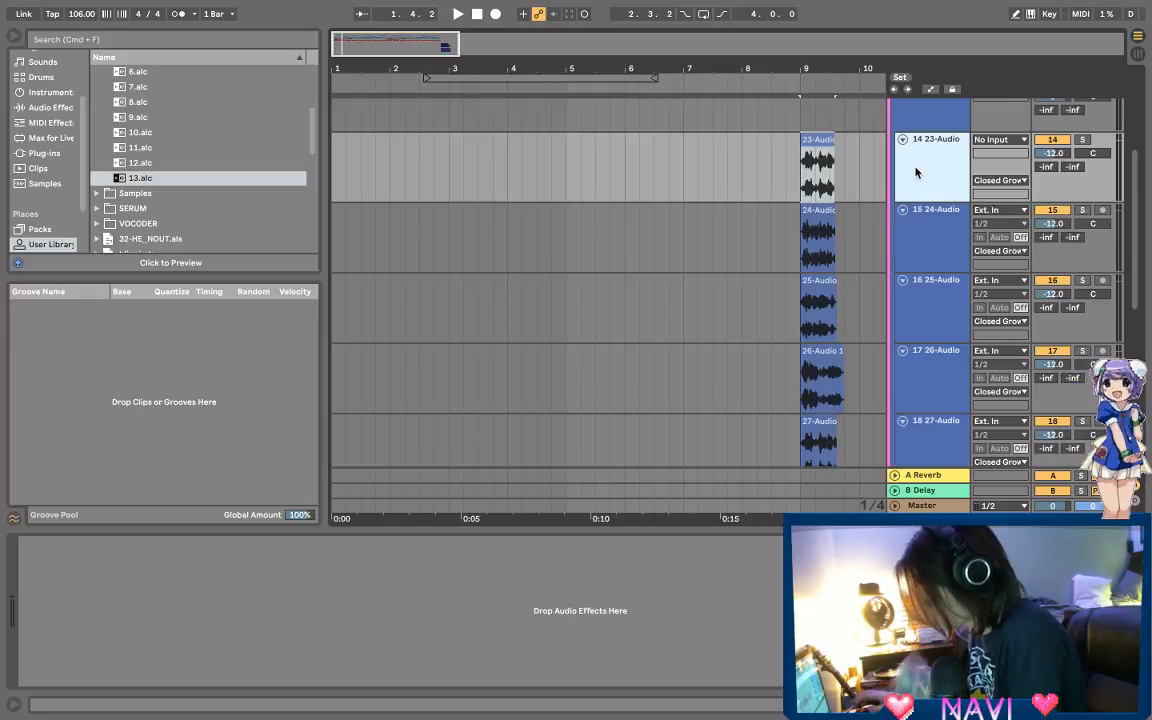
pyautogui.rightClick(915, 172)
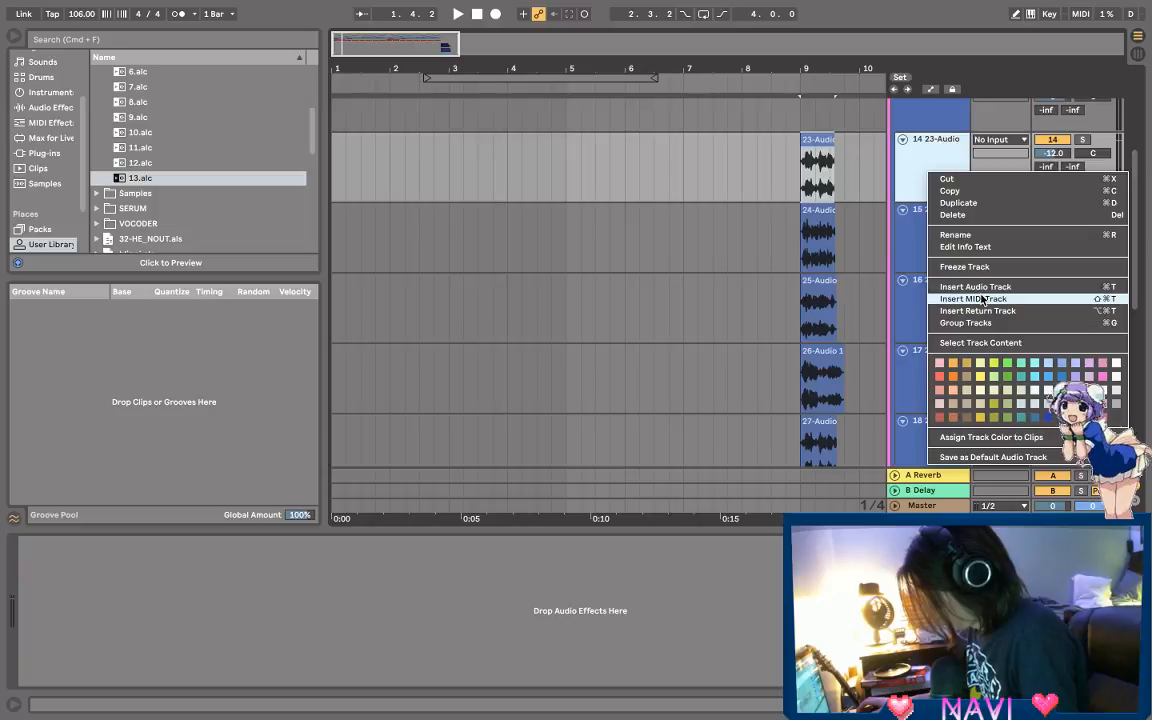
pyautogui.click(983, 299)
# Step: Load the 23-Audio clip as the sample in the CHAIN track's Sampler and set Sample Start to 7607
pyautogui.click(810, 170)
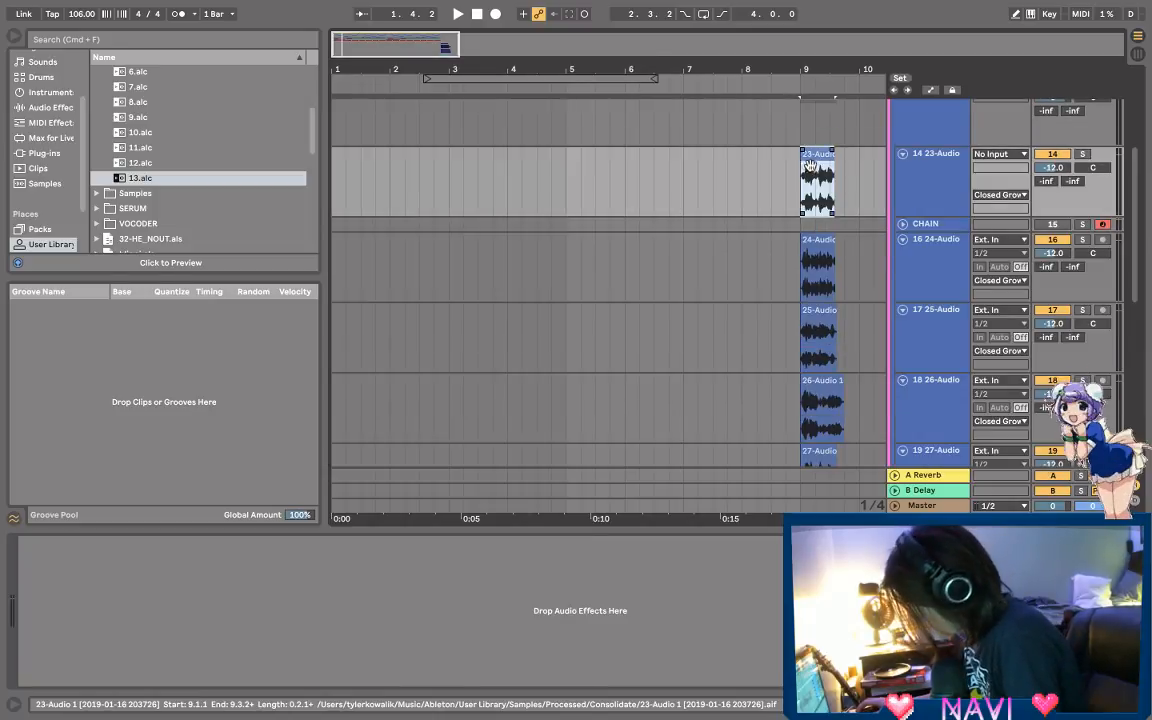
pyautogui.click(925, 222)
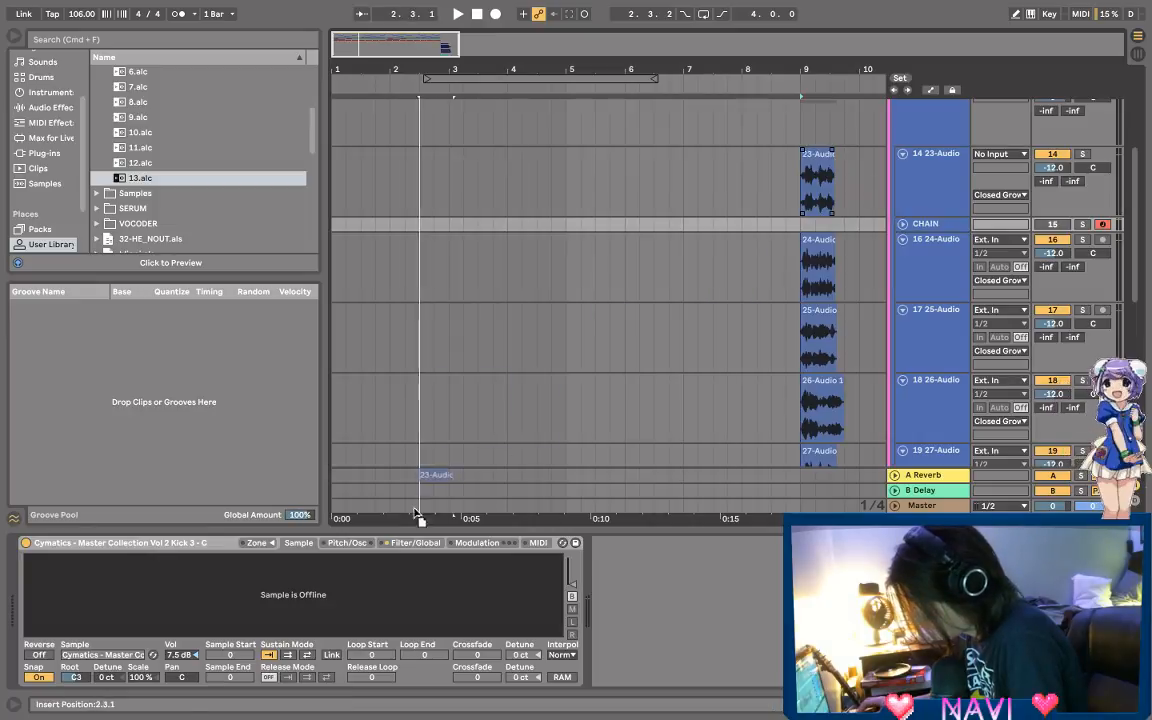
pyautogui.moveTo(361, 581); pyautogui.dragTo(354, 581)
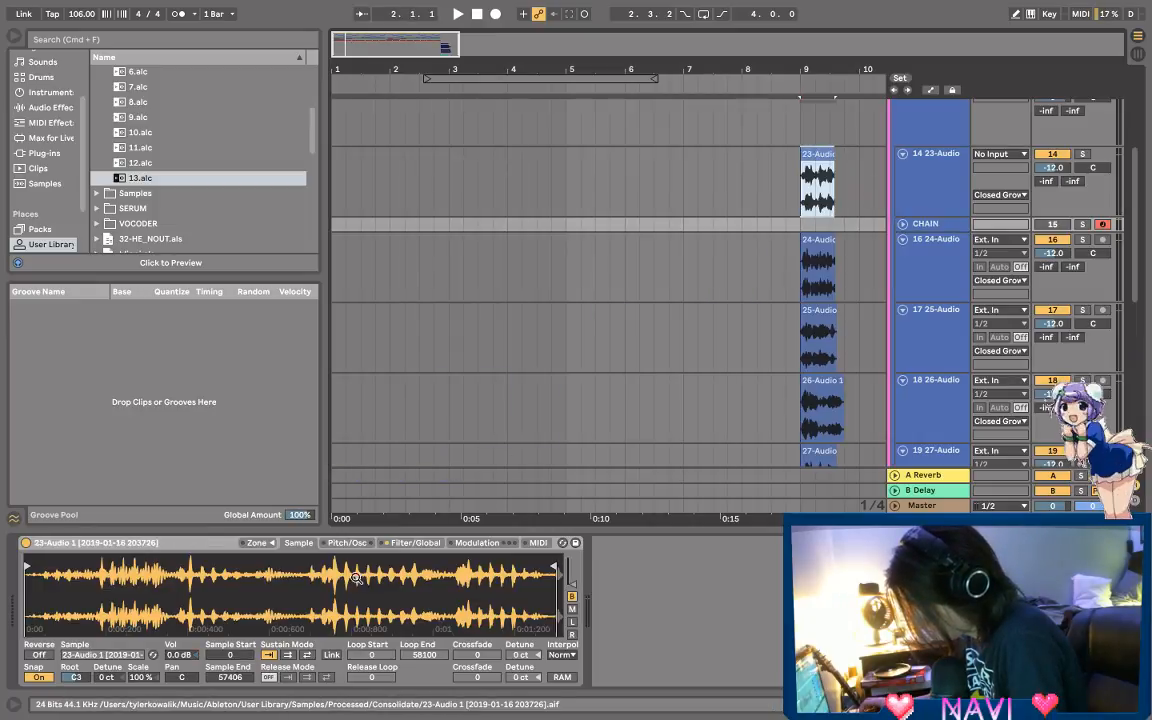
pyautogui.click(30, 567)
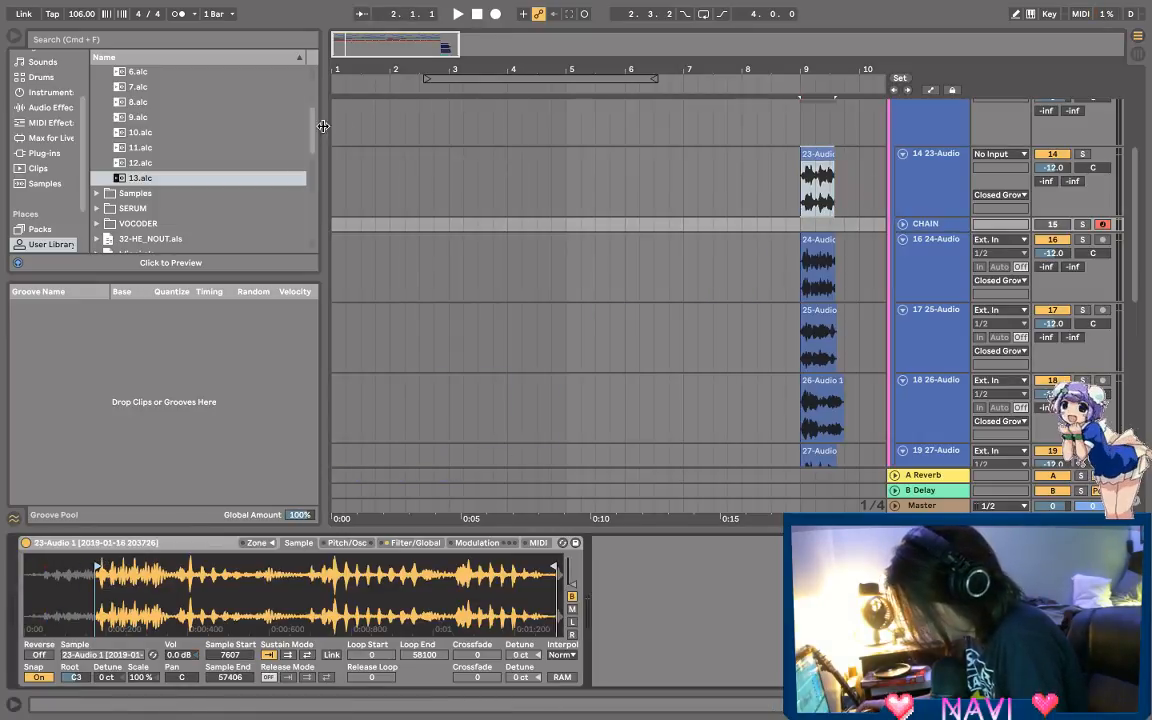
# Step: Select 1.2.1 to 2.1.1 on the CHAIN track and set the Sampler's root key to D3
pyautogui.moveTo(350, 66); pyautogui.dragTo(350, 108)
pyautogui.scroll(-8, 432, 240)
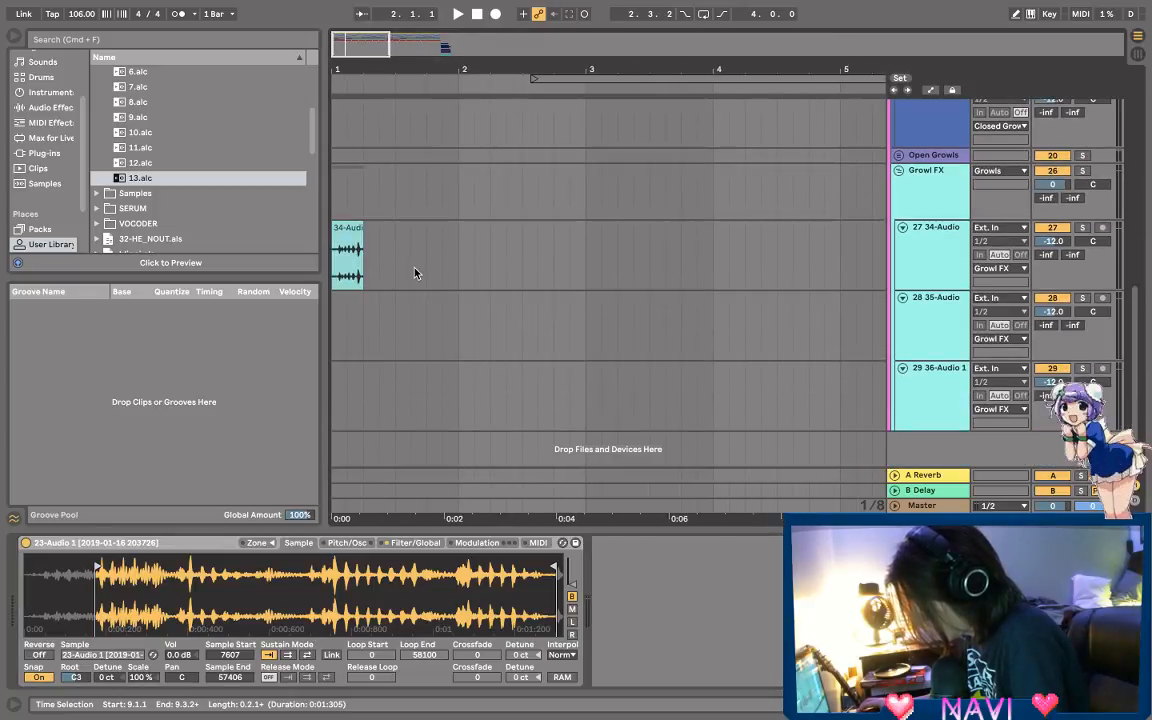
pyautogui.scroll(1, 400, 277)
pyautogui.scroll(5, 372, 286)
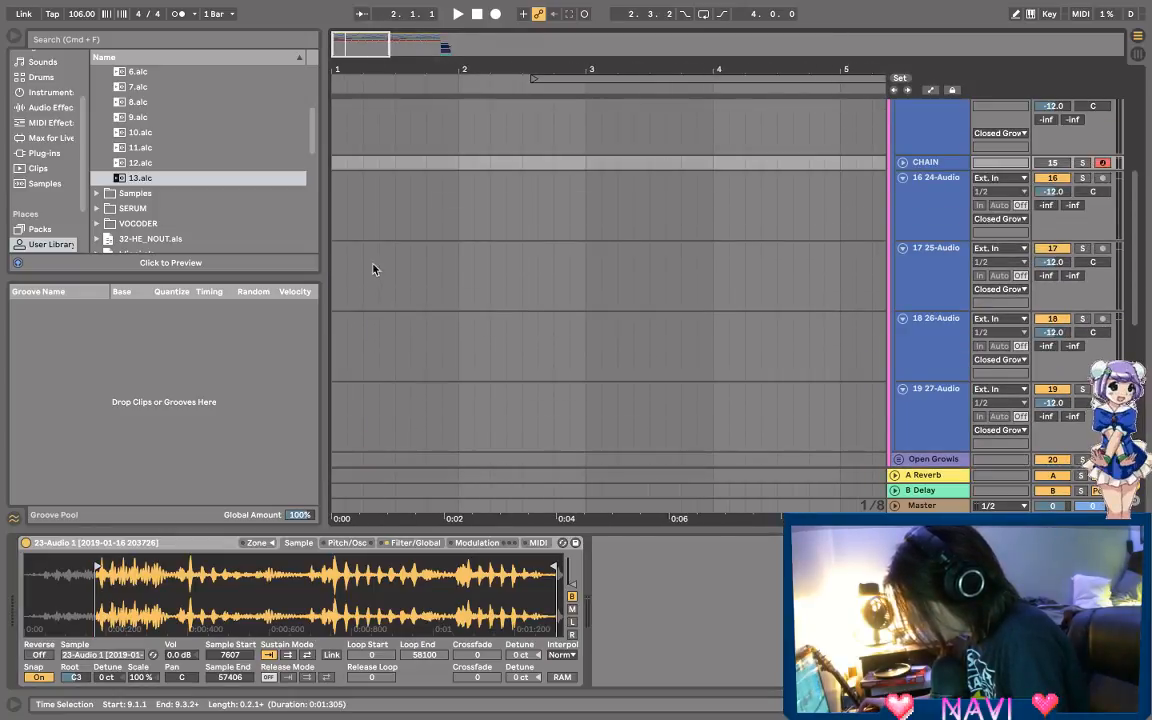
pyautogui.moveTo(406, 170); pyautogui.dragTo(419, 167)
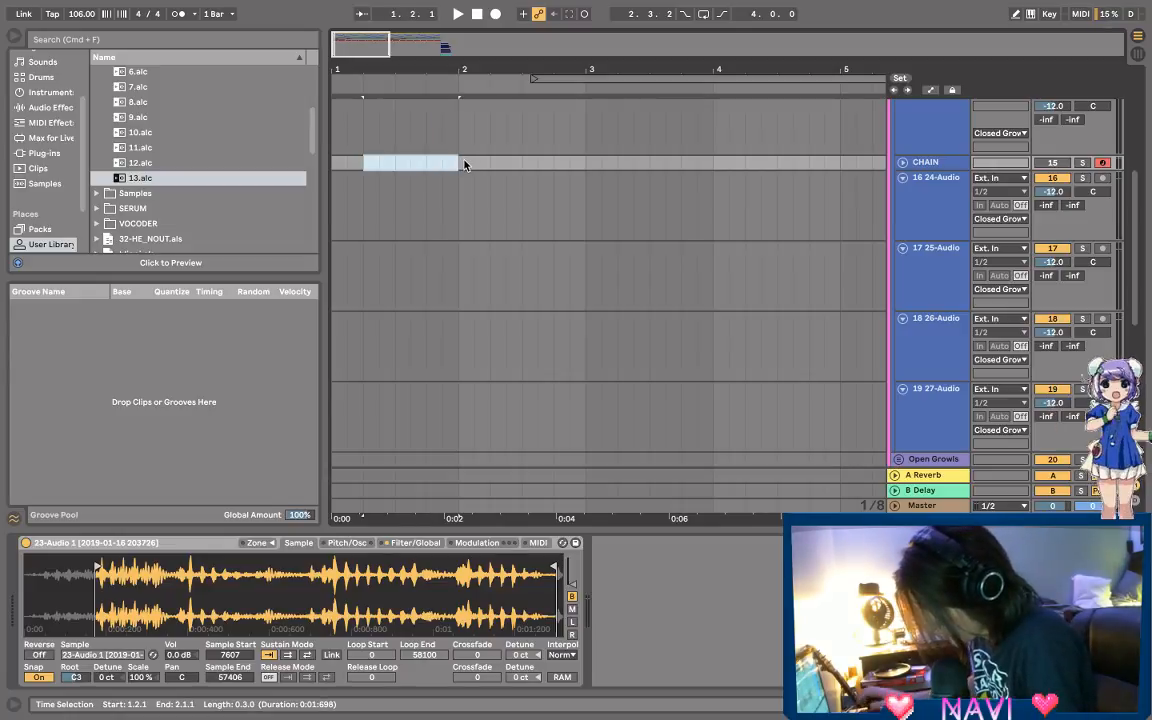
pyautogui.rightClick(116, 609)
pyautogui.click(82, 679)
pyautogui.moveTo(78, 678); pyautogui.dragTo(78, 690)
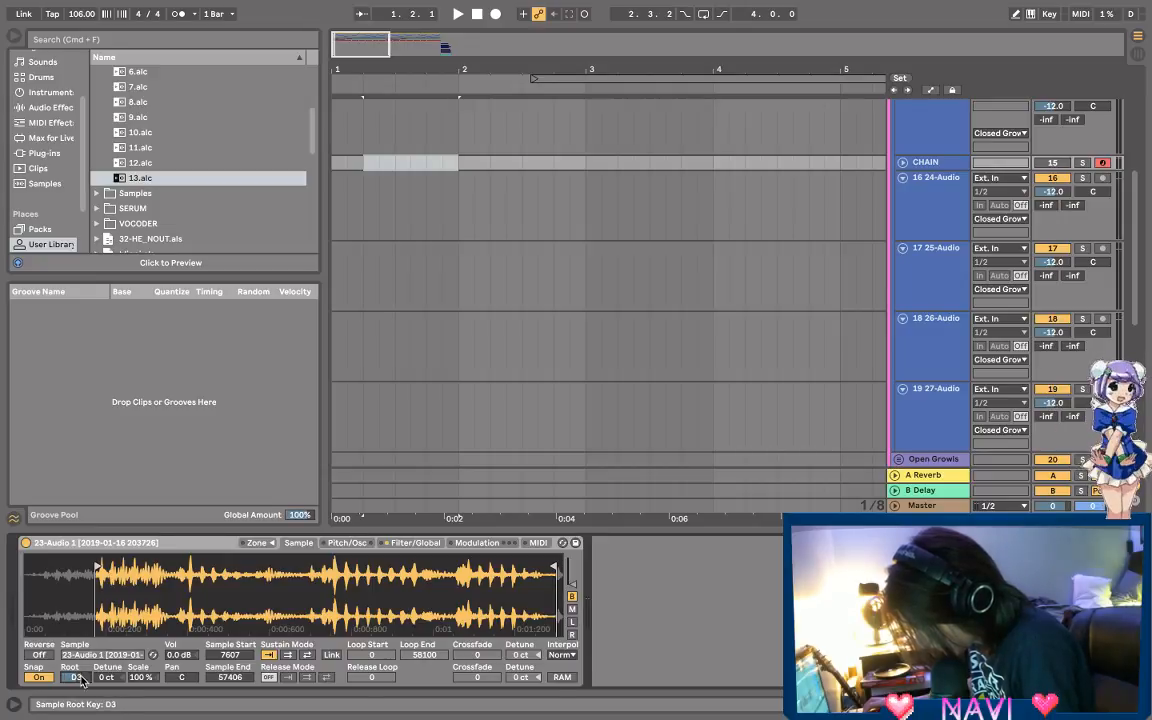
pyautogui.doubleClick(365, 165)
pyautogui.moveTo(365, 165); pyautogui.dragTo(463, 175)
pyautogui.scroll(4, 520, 283)
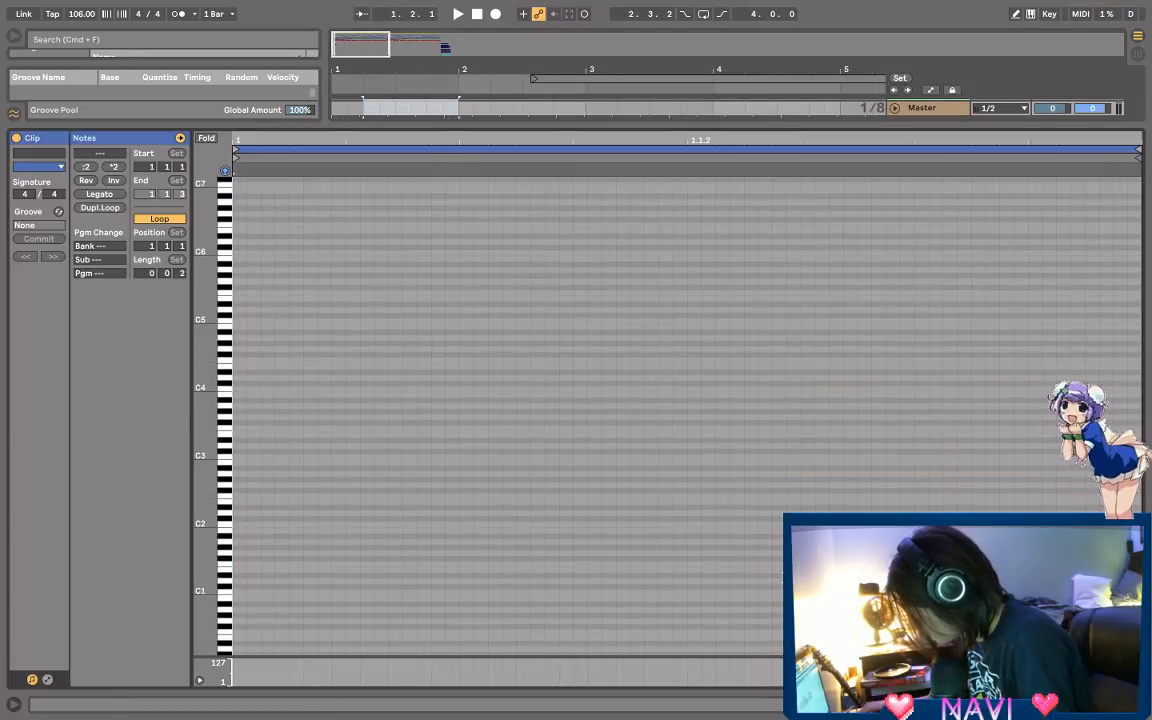
pyautogui.hotkey('shift', 'Tab')
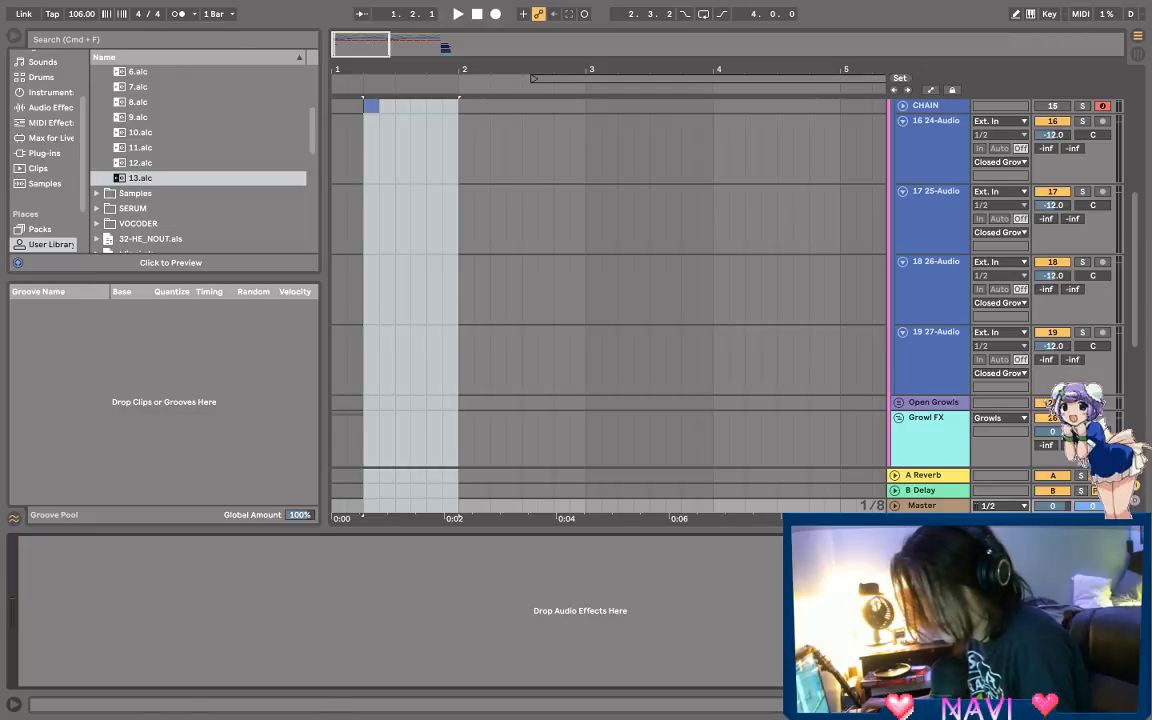
pyautogui.scroll(-2, 375, 170)
pyautogui.scroll(4, 350, 230)
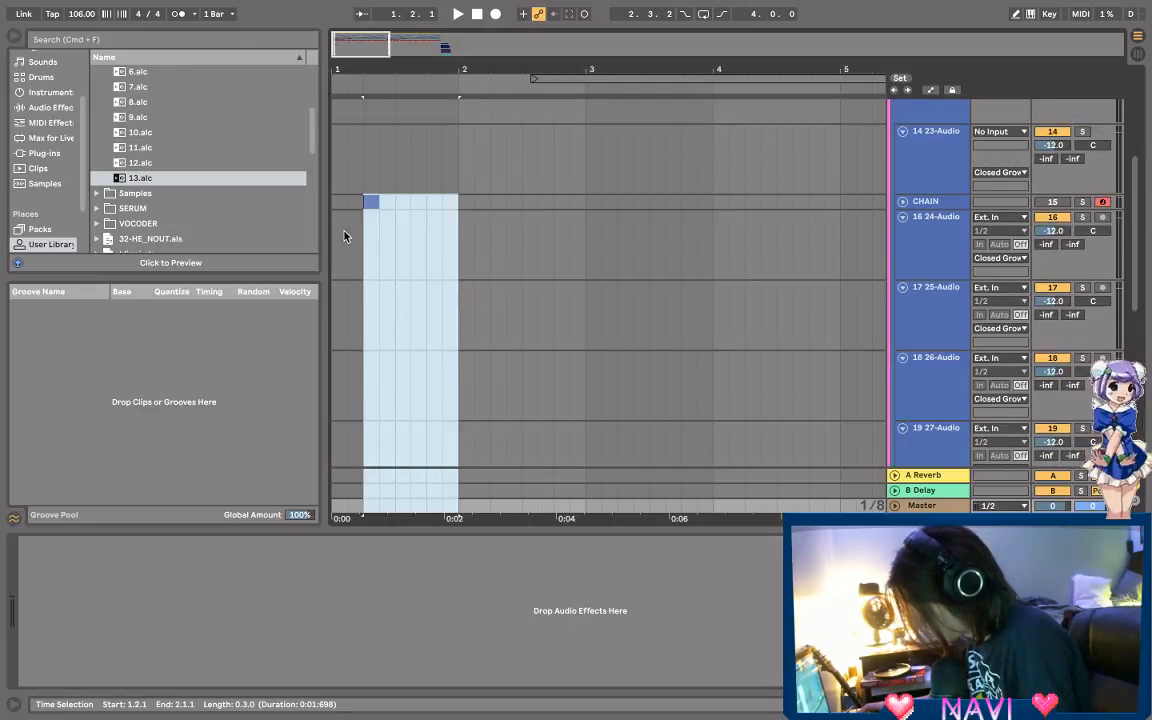
pyautogui.click(366, 203)
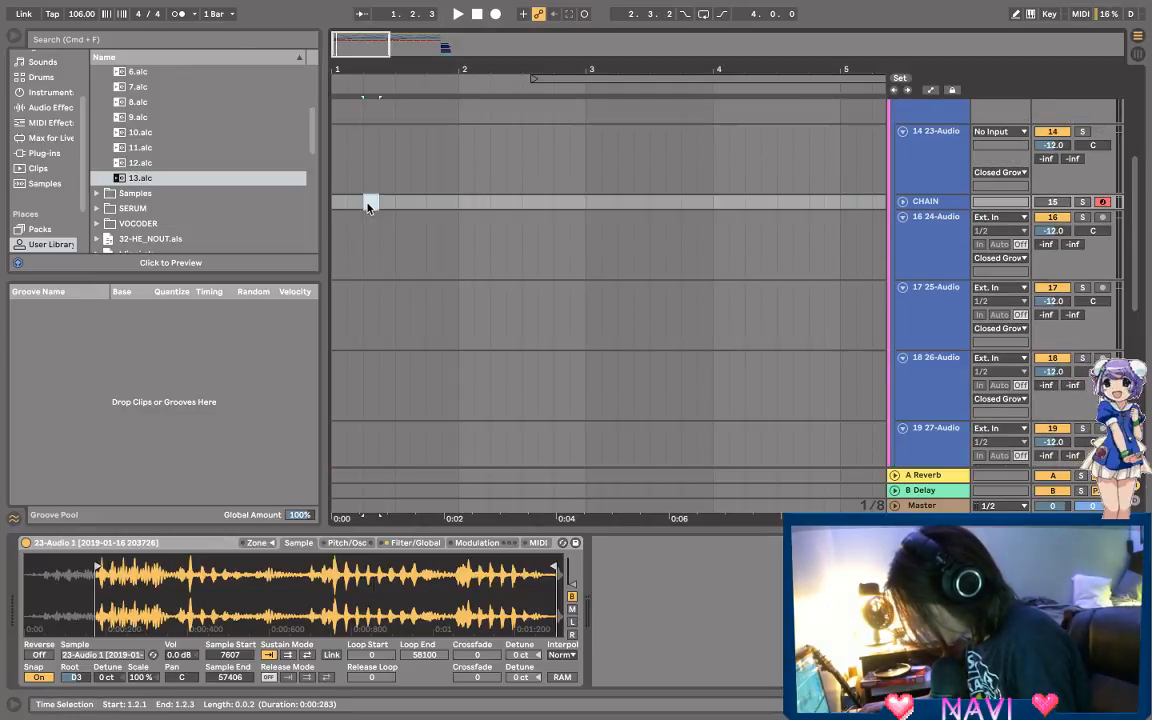
# Step: Insert an empty MIDI clip from 1.2.1 to 1.4.1 on the CHAIN track
pyautogui.moveTo(393, 203); pyautogui.dragTo(413, 206)
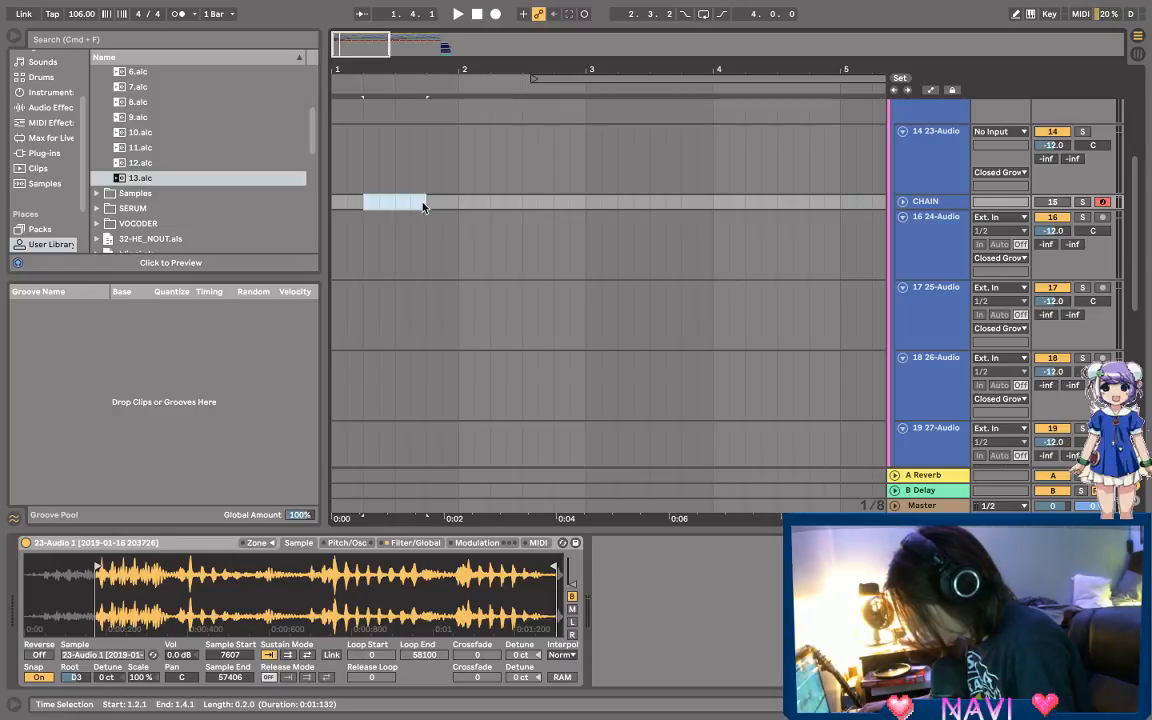
pyautogui.press('super+shift+m')
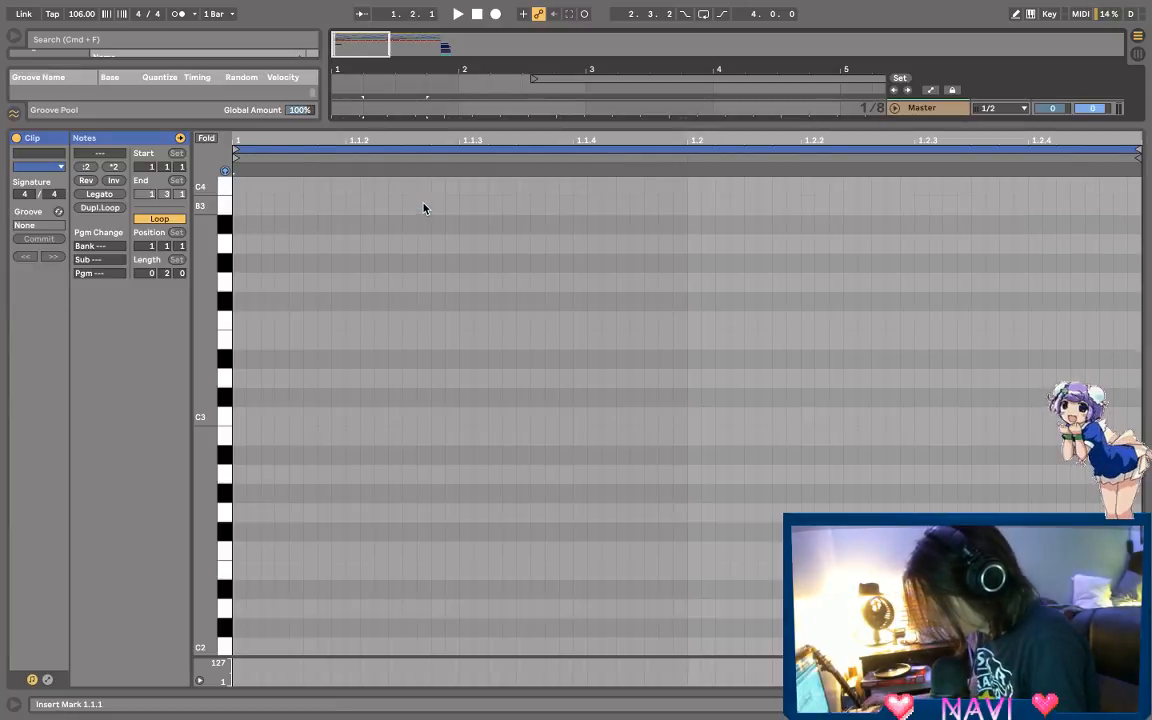
# Step: Draw a D3 note three sixteenths long at the start of the clip and duplicate it twice to fill the half bar
pyautogui.doubleClick(240, 378)
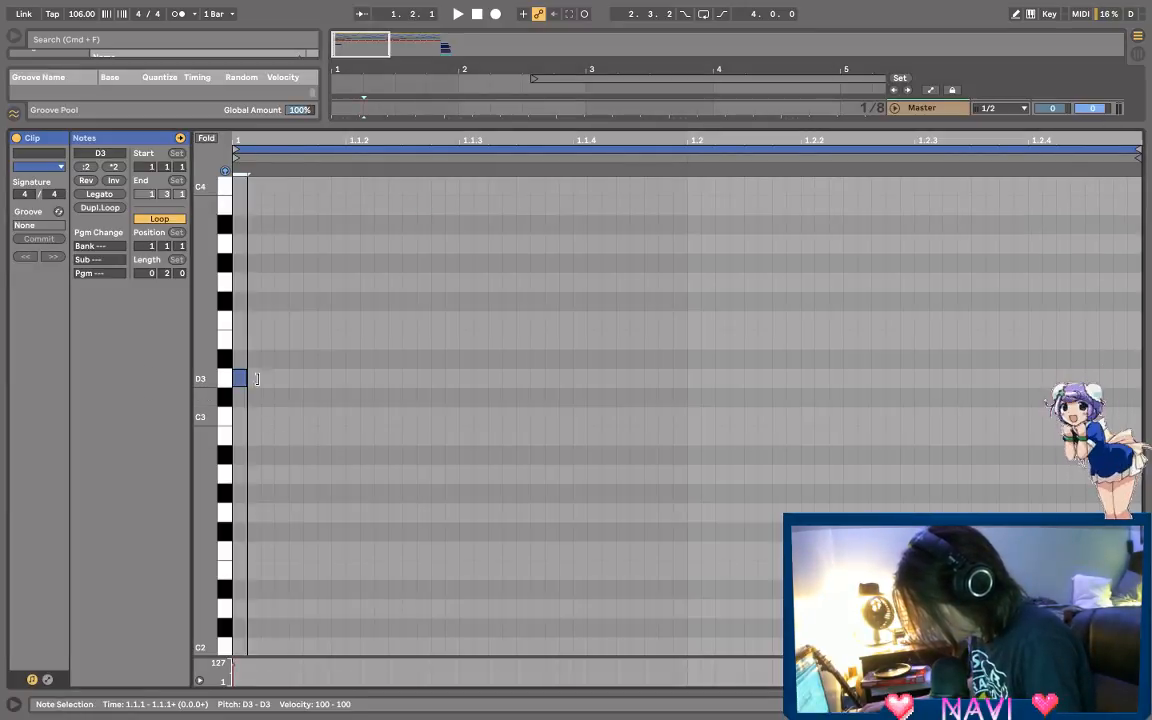
pyautogui.moveTo(246, 378); pyautogui.dragTo(572, 369)
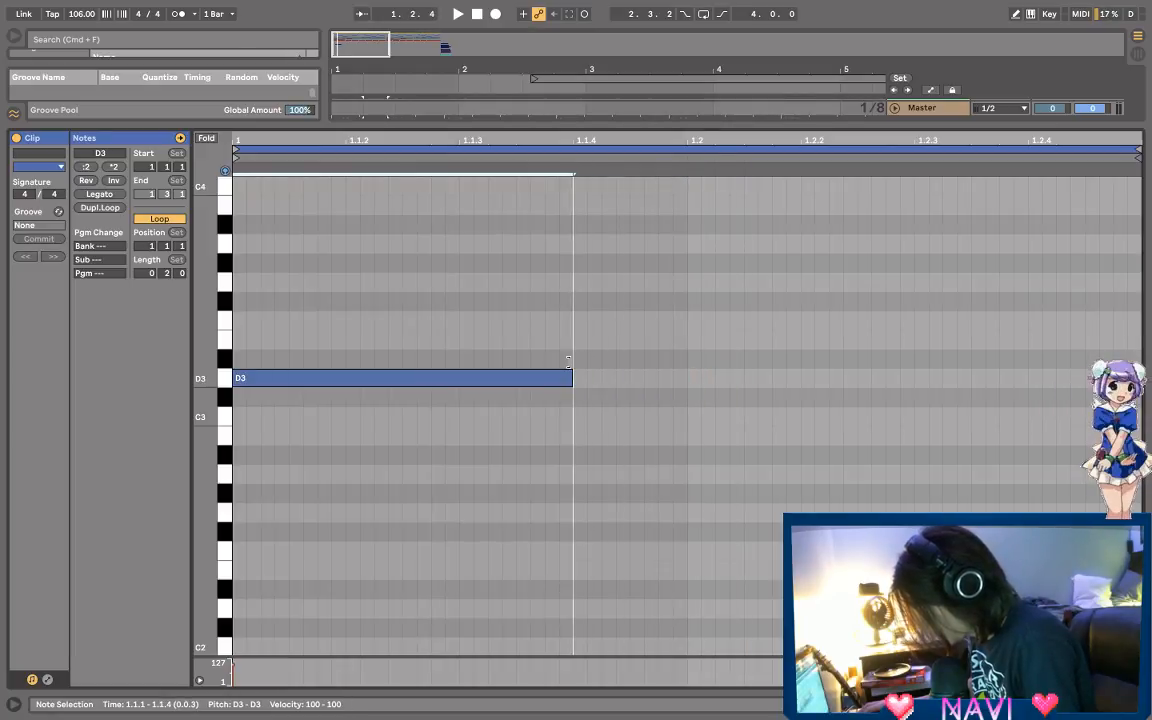
pyautogui.press('super+d')
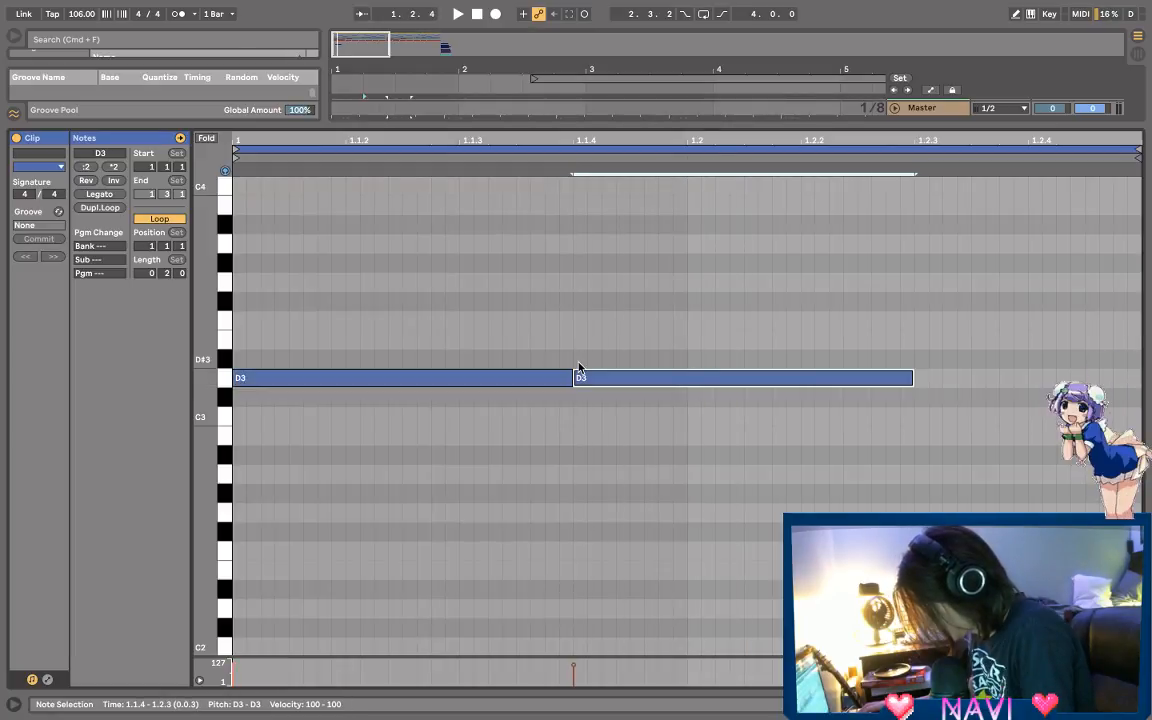
pyautogui.press('super+d')
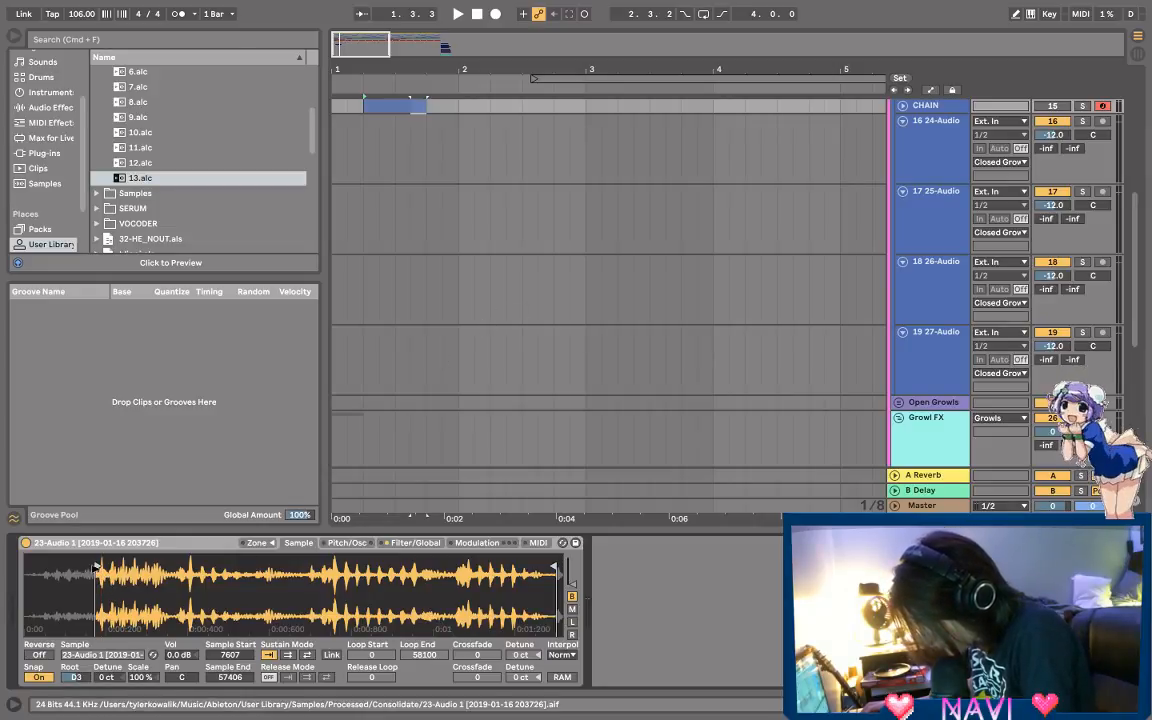
# Step: Solo the CHAIN track during playback and move its sampler's sample start to 17320
pyautogui.press('space')
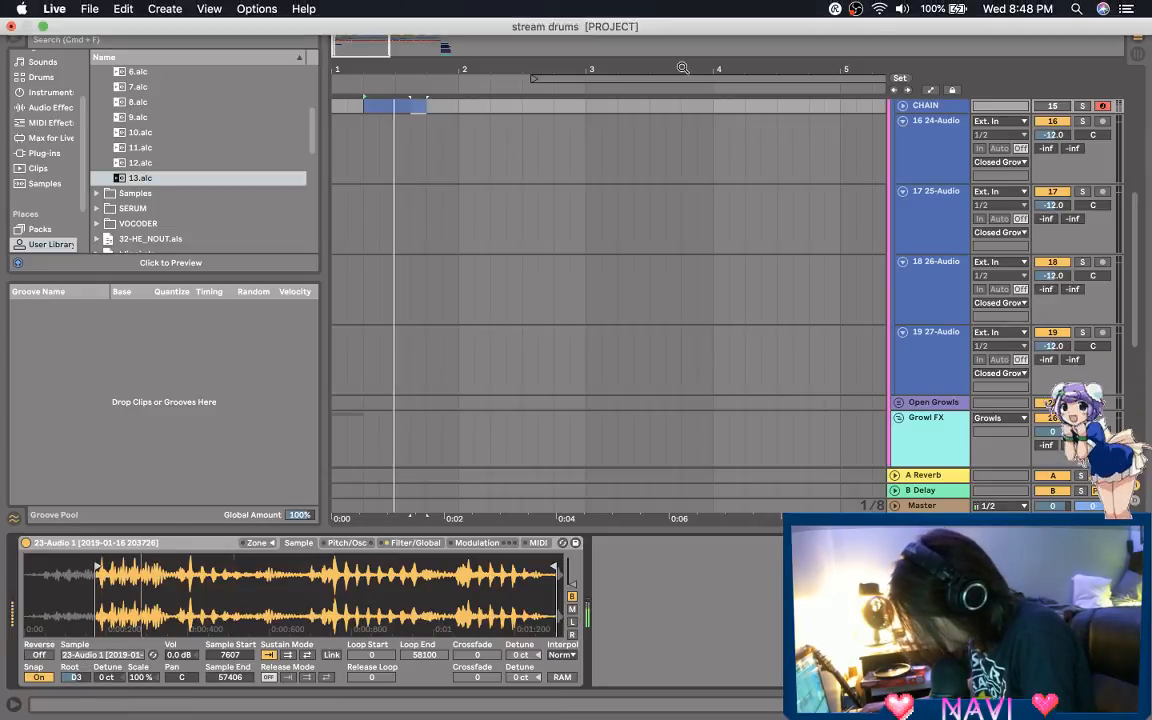
pyautogui.click(1083, 106)
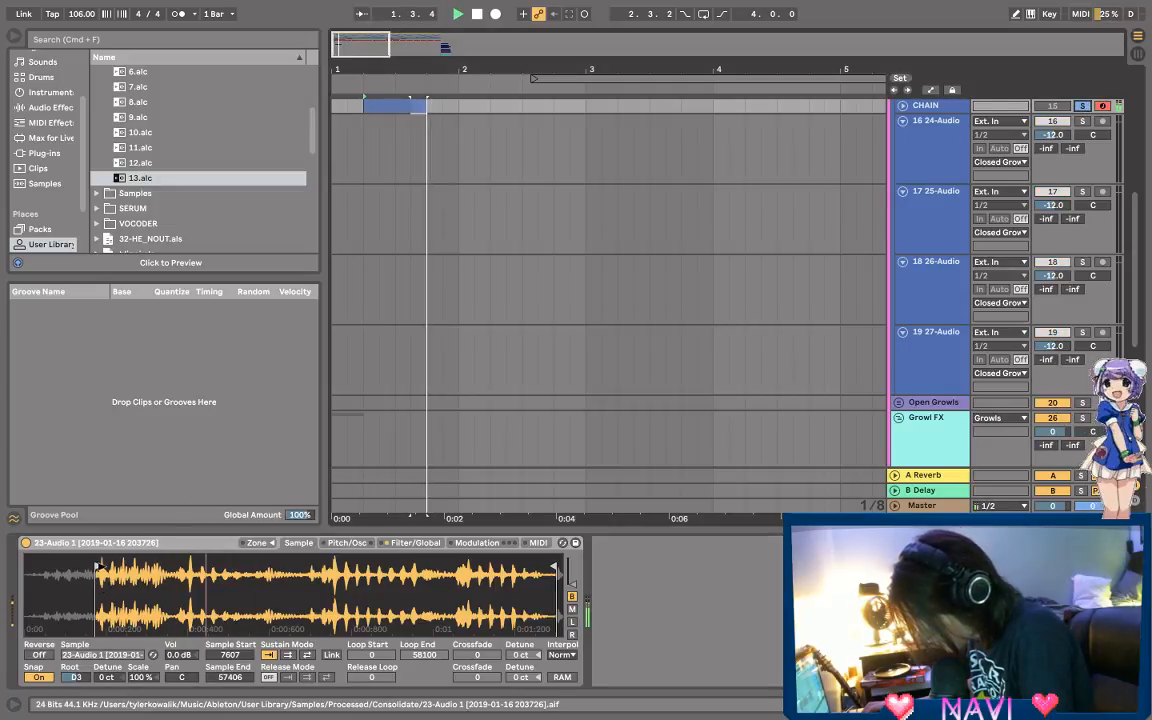
pyautogui.moveTo(97, 567); pyautogui.dragTo(220, 566)
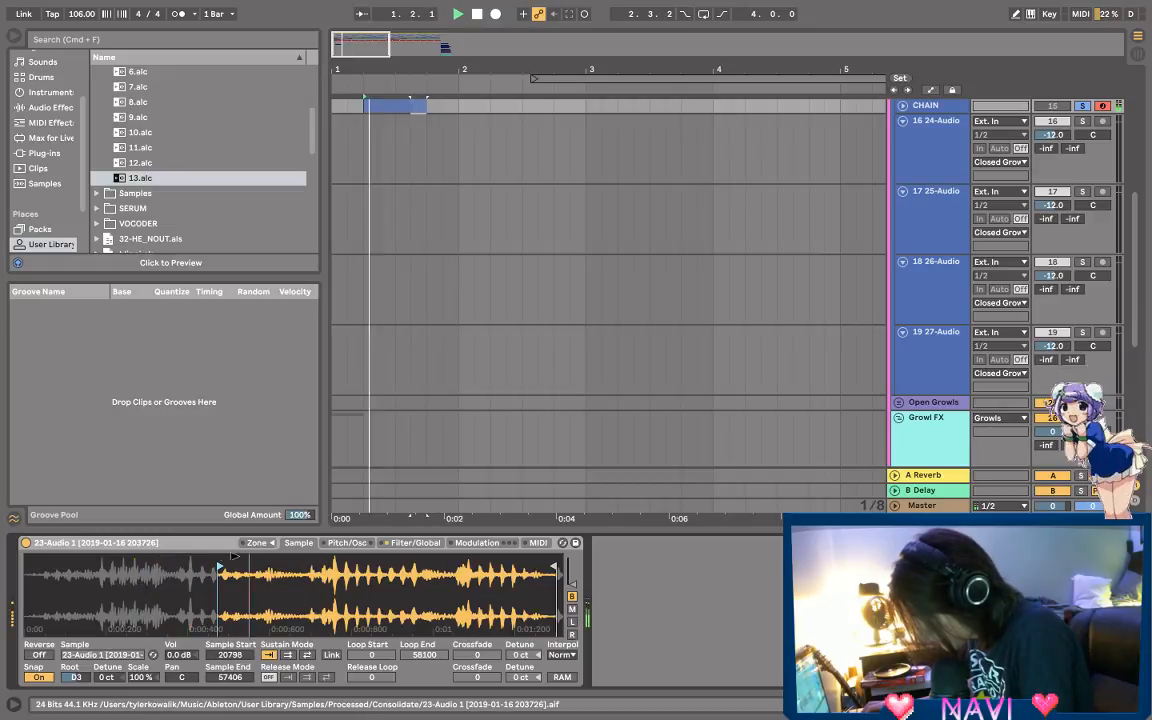
pyautogui.moveTo(223, 558)
pyautogui.mouseDown()
pyautogui.moveTo(321, 566)
pyautogui.moveTo(189, 568)
pyautogui.mouseUp()
pyautogui.press('space')
pyautogui.press('space')
pyautogui.press('space')
pyautogui.press('space')
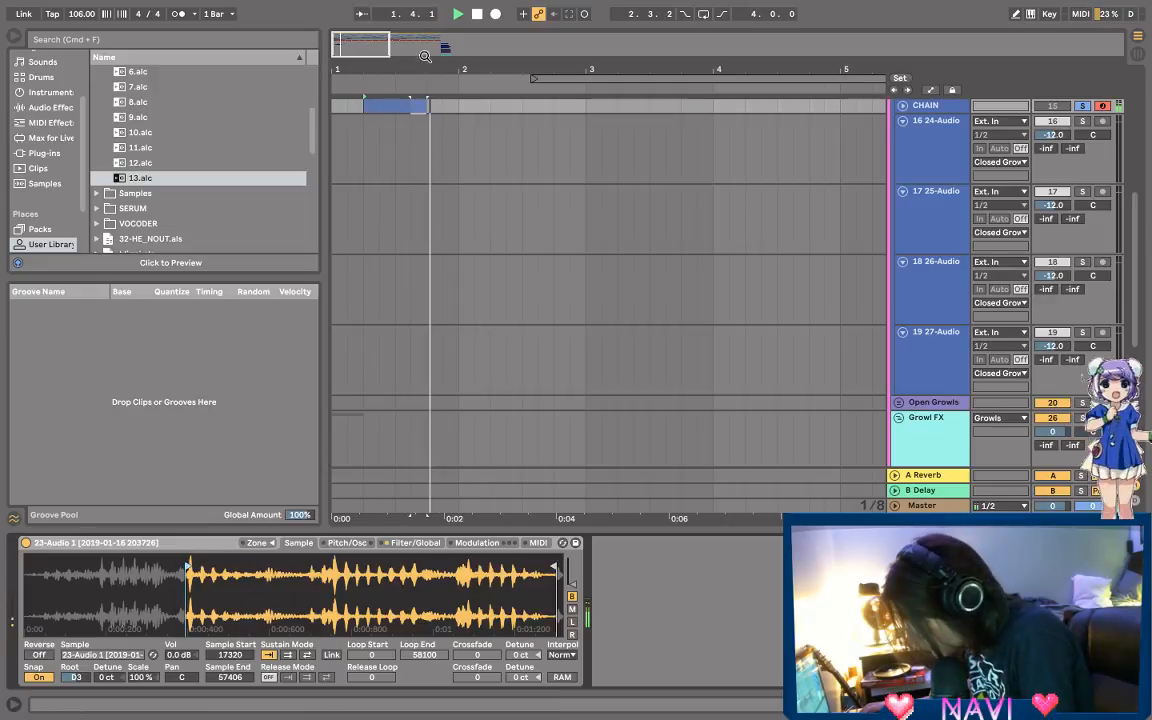
# Step: Play the arrangement from bar 1 and turn off the solo on the CHAIN track
pyautogui.click(333, 118)
pyautogui.press('space')
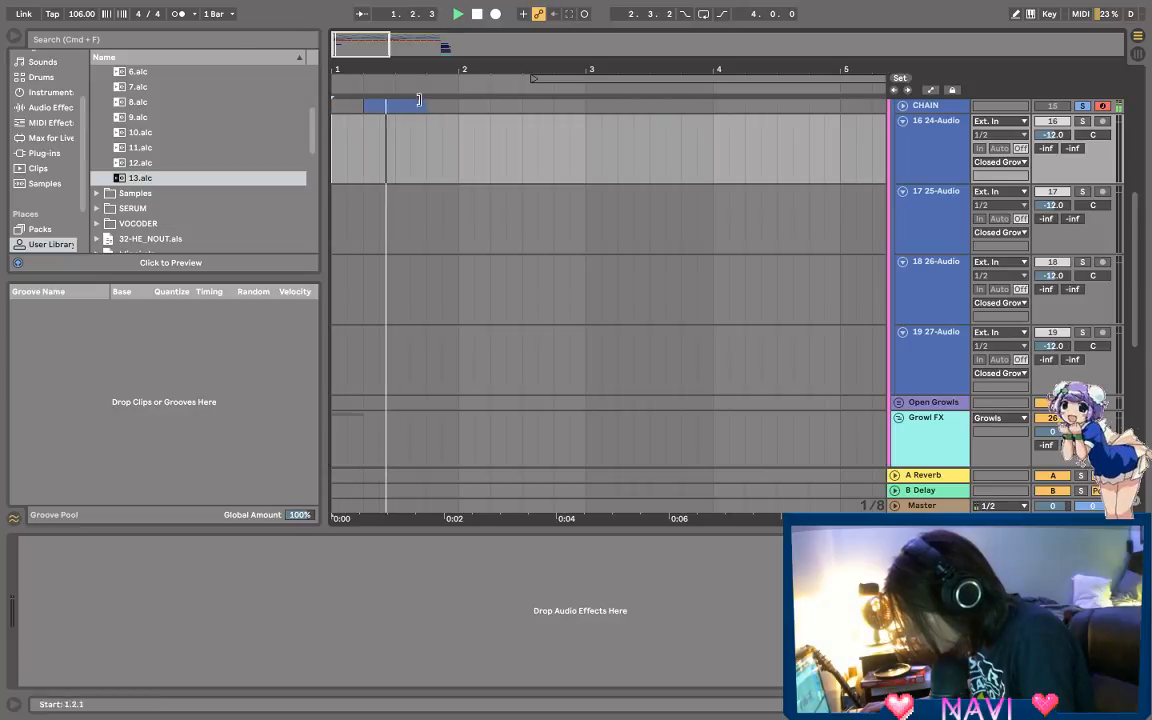
pyautogui.click(1083, 106)
pyautogui.press('space')
pyautogui.press('space')
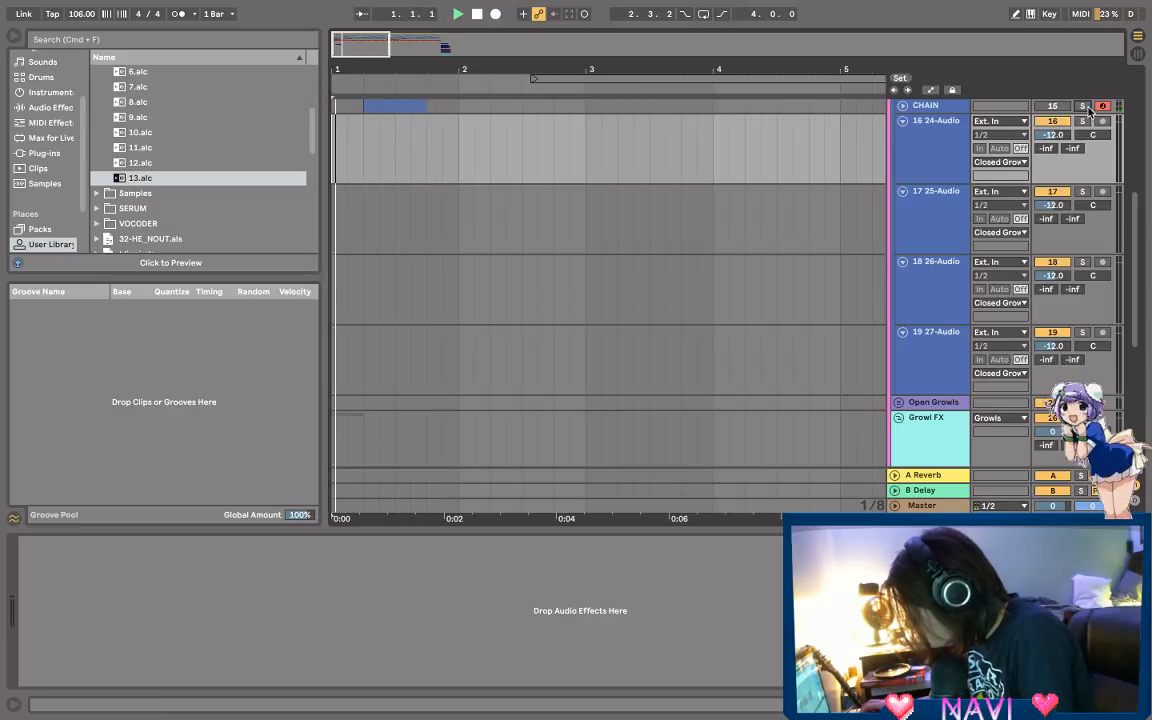
pyautogui.press('space')
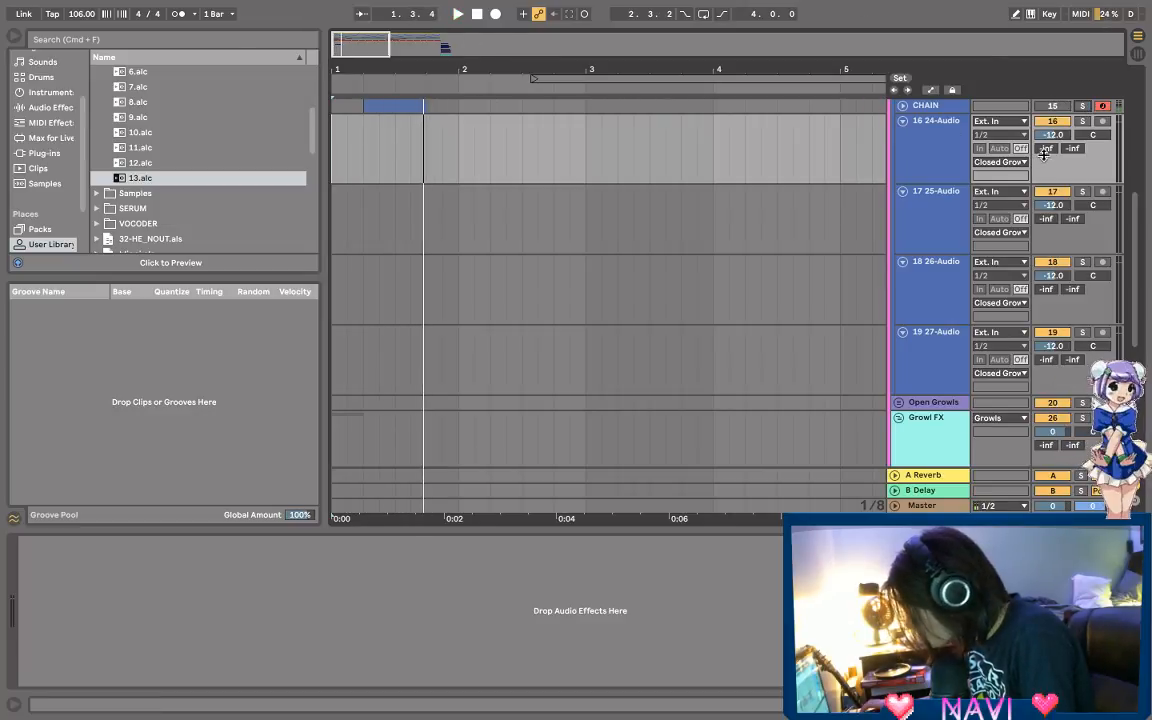
# Step: Activate the CHAIN track and play the arrangement with it
pyautogui.scroll(-4, 1047, 155)
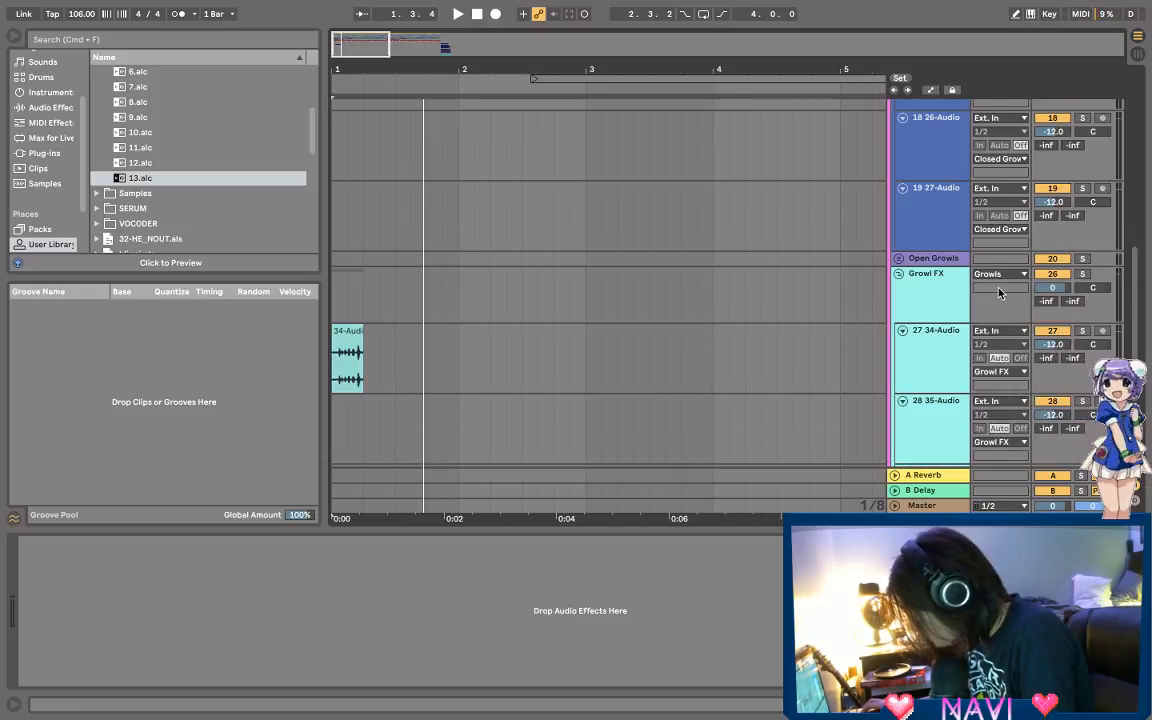
pyautogui.scroll(4, 1005, 260)
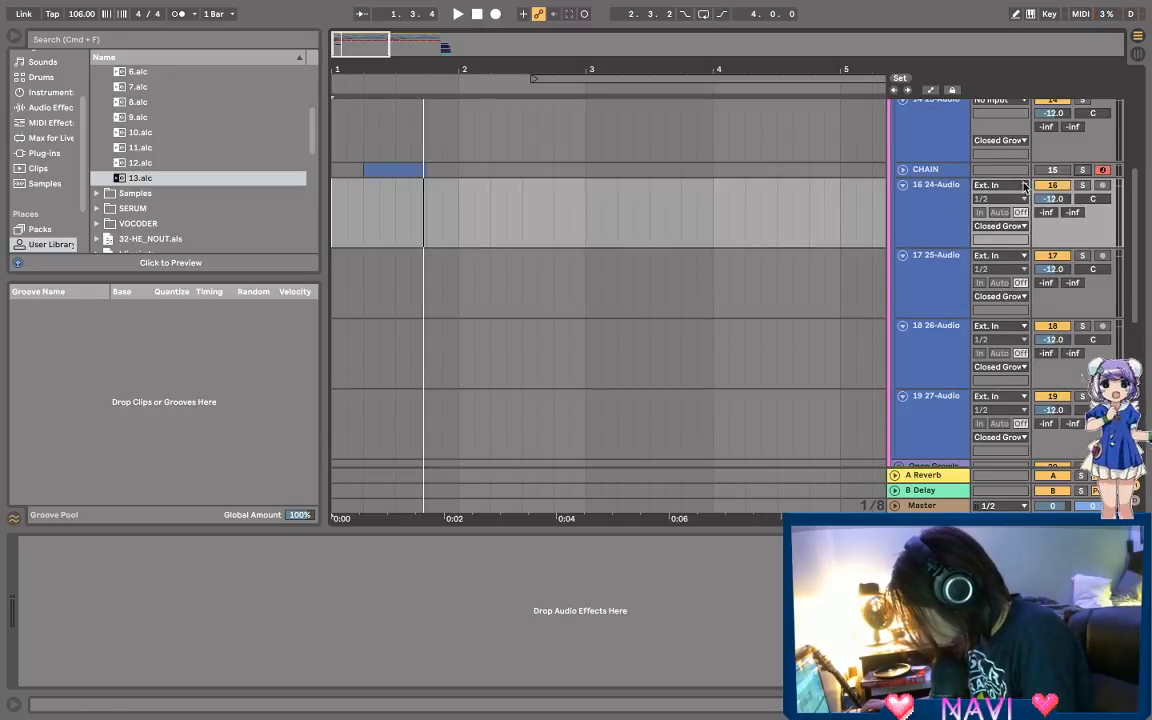
pyautogui.click(1055, 170)
pyautogui.press('space')
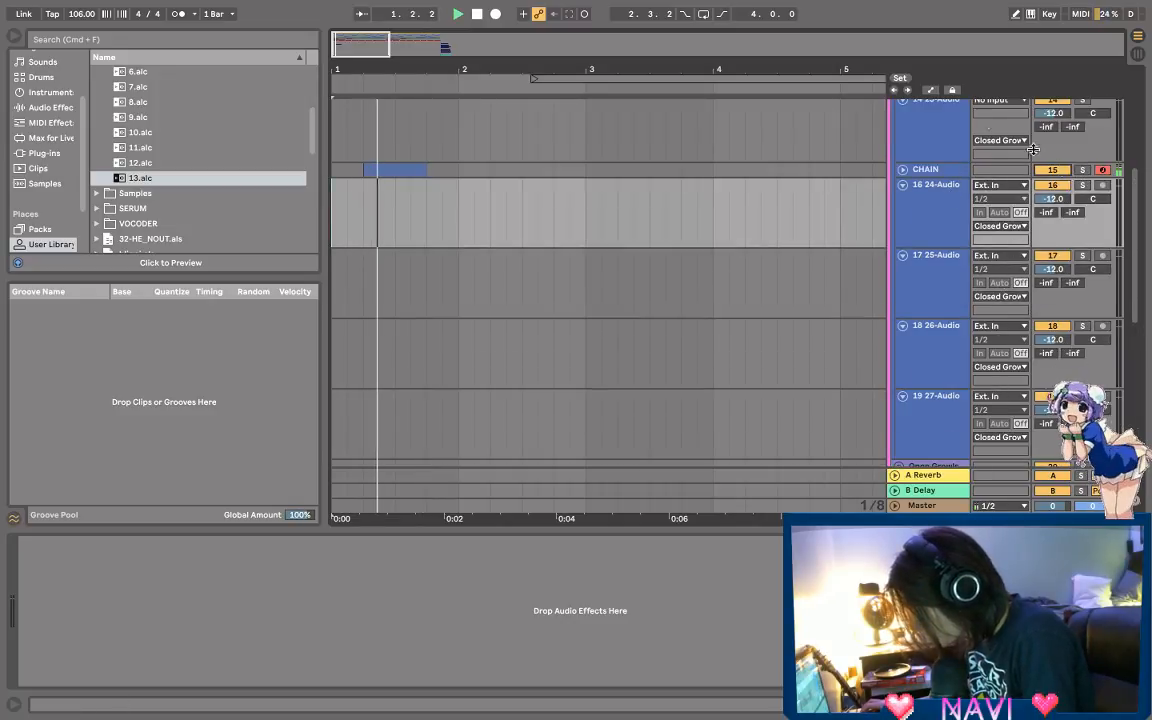
# Step: Shorten the first two D3 notes in the CHAIN clip to two sixteenths each and make the third start slightly later
pyautogui.doubleClick(400, 170)
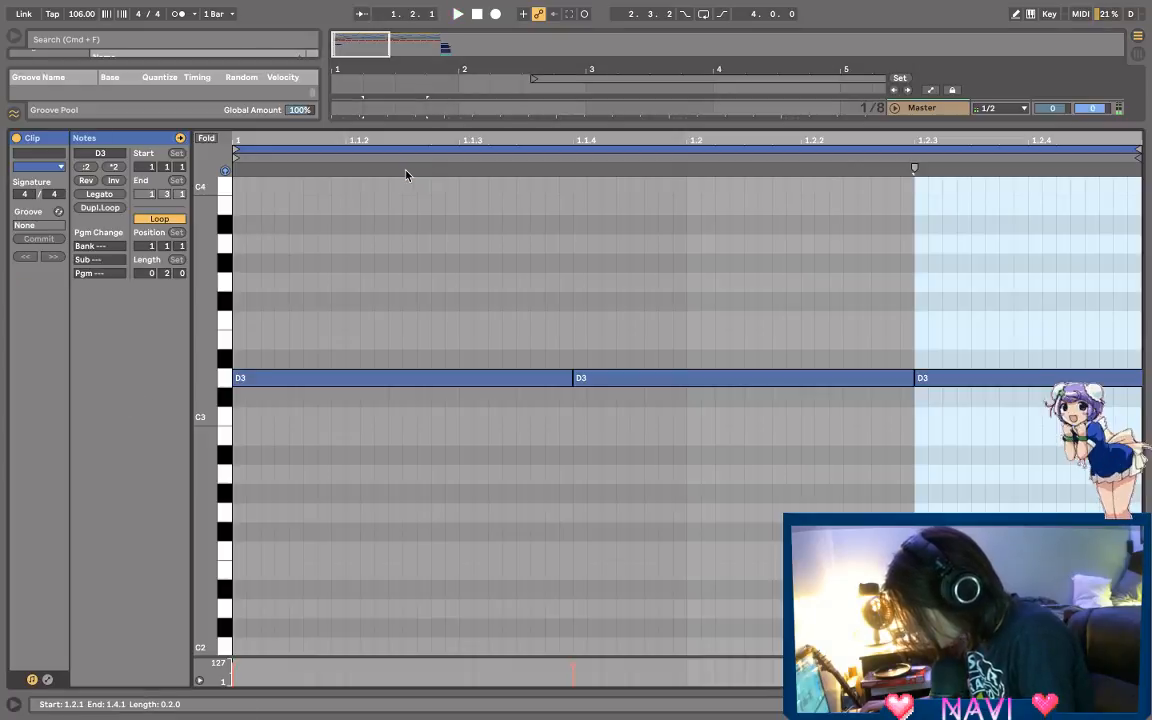
pyautogui.moveTo(571, 378); pyautogui.dragTo(455, 371)
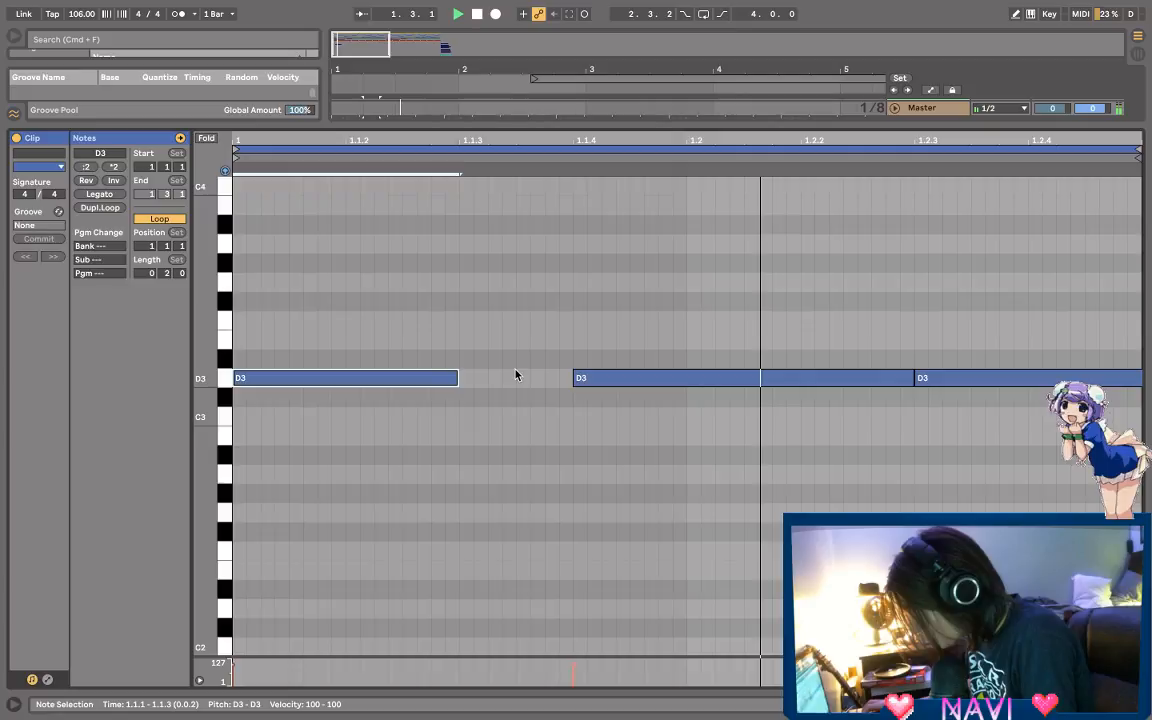
pyautogui.press('space')
pyautogui.moveTo(916, 378); pyautogui.dragTo(800, 378)
pyautogui.click(911, 378)
pyautogui.press('space')
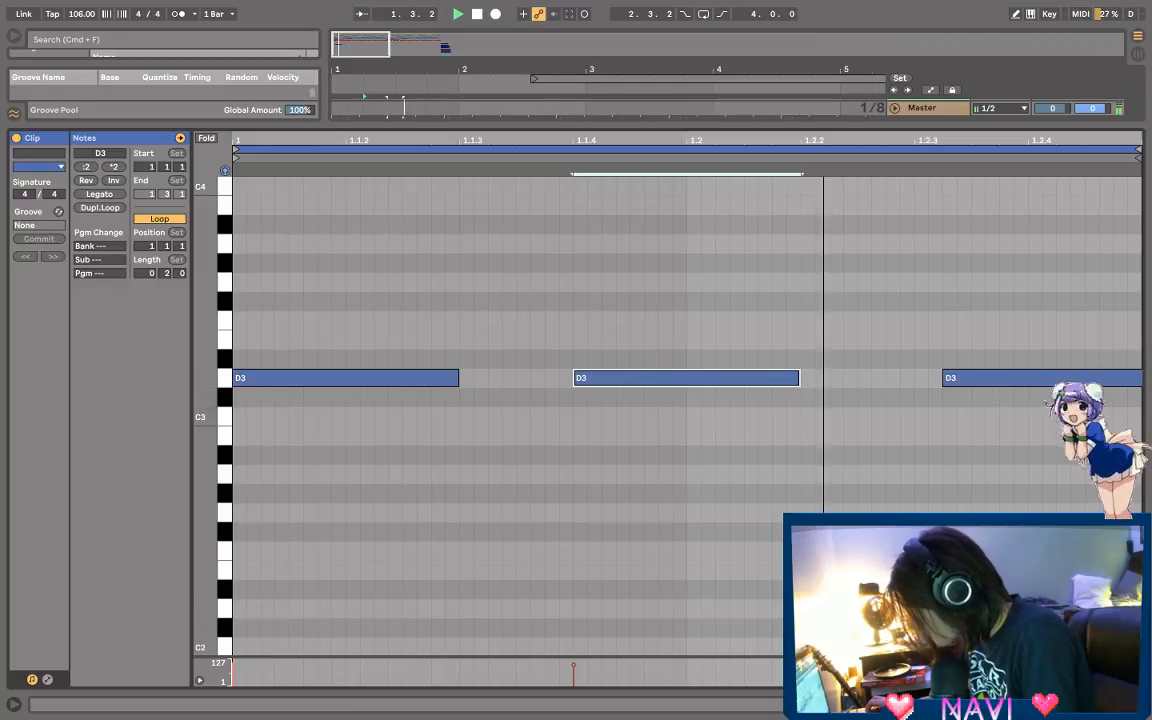
# Step: Try other sample start positions in the CHAIN sampler, including 14250 and 23923, undoing each one
pyautogui.click(1060, 704)
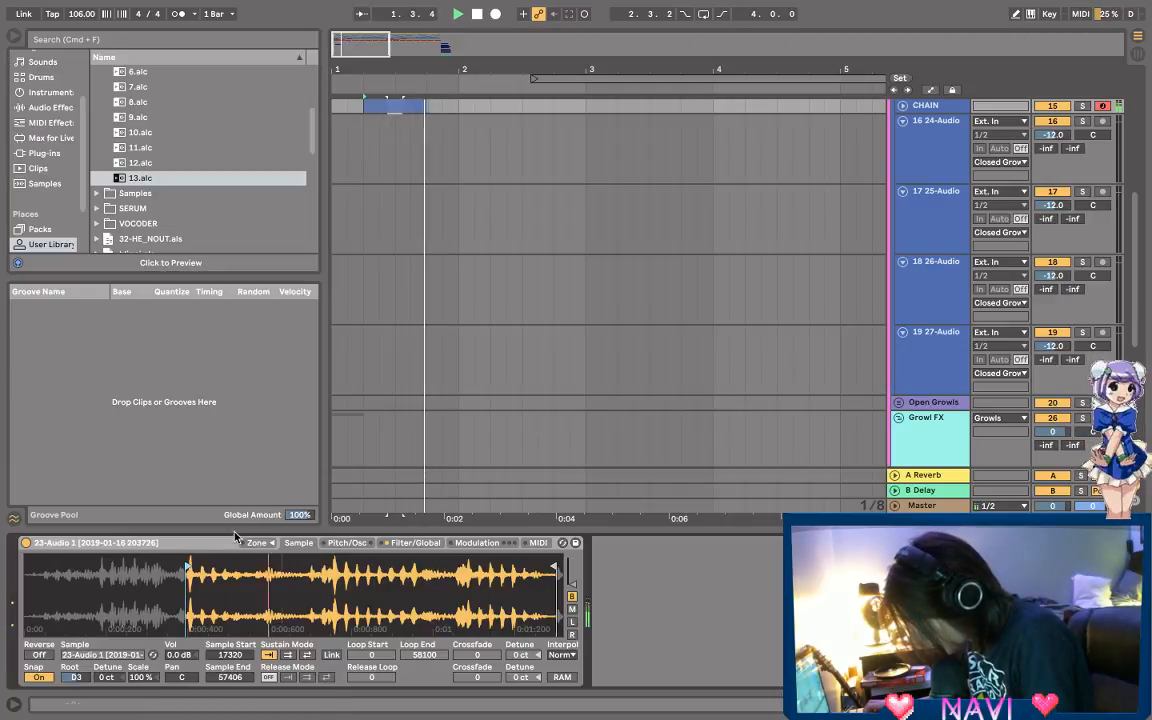
pyautogui.moveTo(188, 567); pyautogui.dragTo(312, 568)
pyautogui.press('super+z')
pyautogui.rightClick(320, 568)
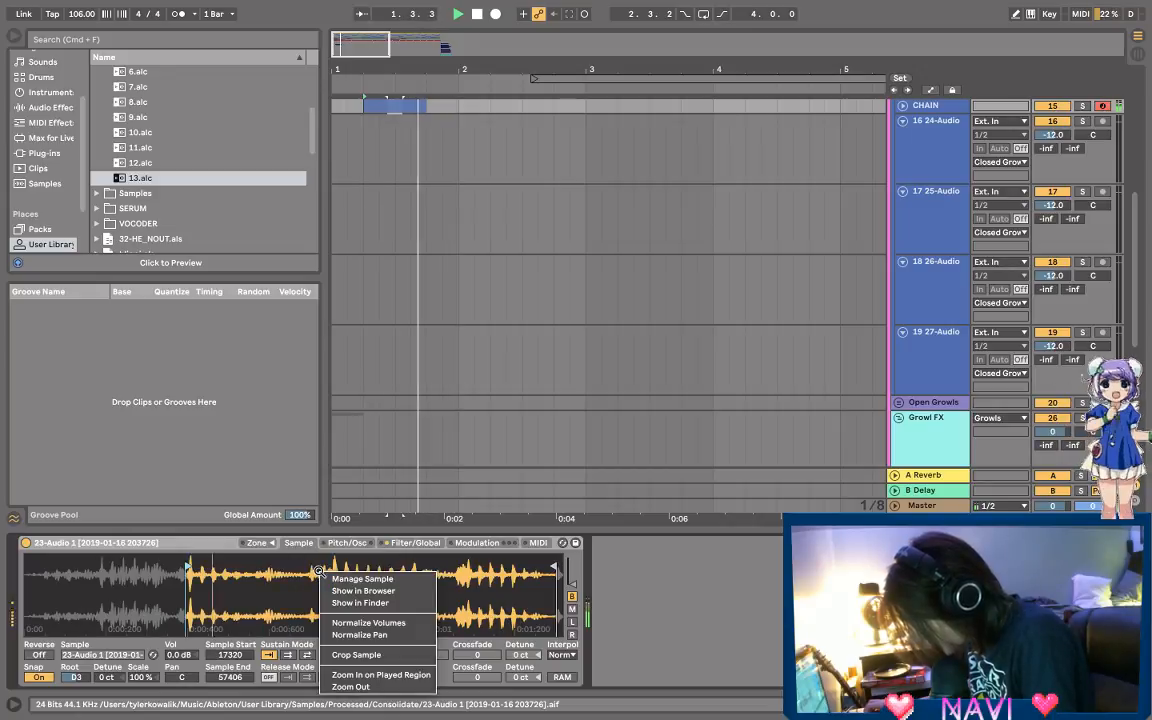
pyautogui.click(208, 564)
pyautogui.moveTo(188, 567); pyautogui.dragTo(158, 568)
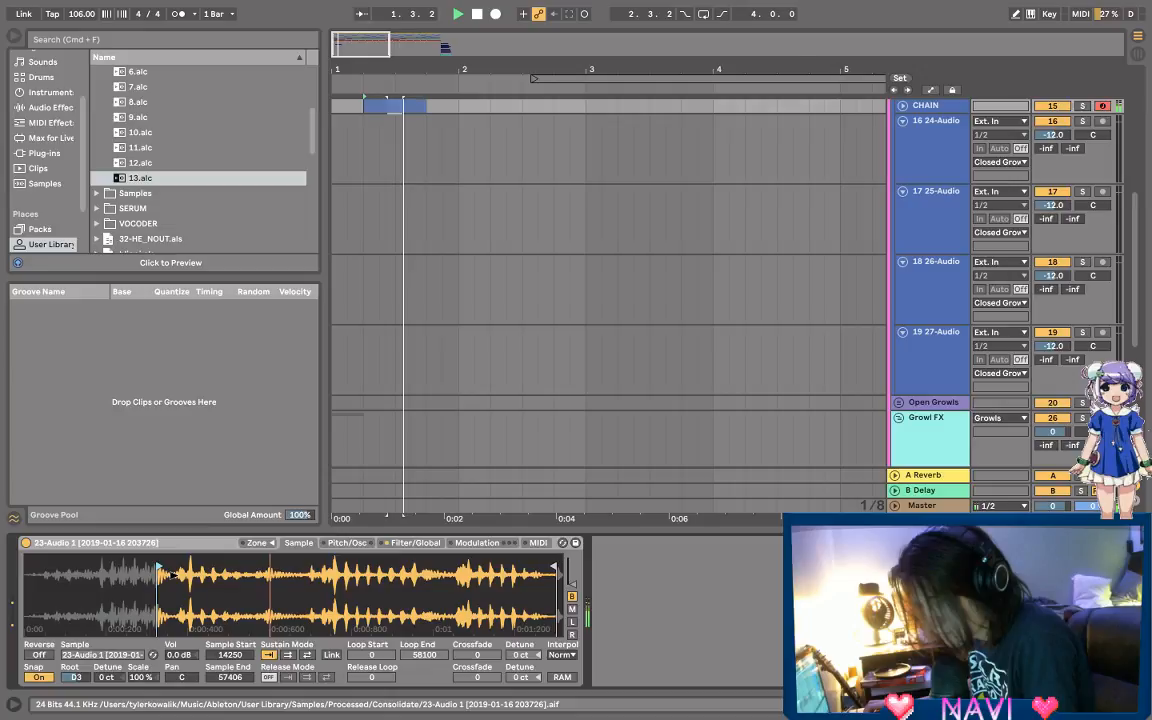
pyautogui.press('super+z')
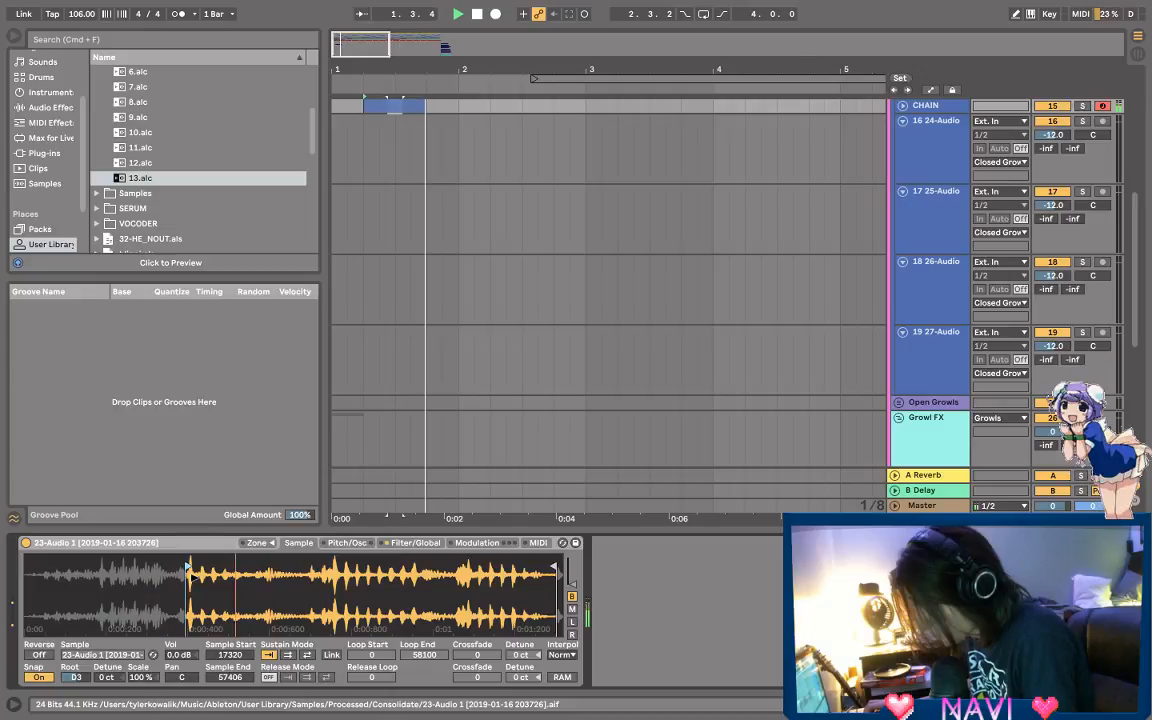
pyautogui.moveTo(187, 567); pyautogui.dragTo(248, 568)
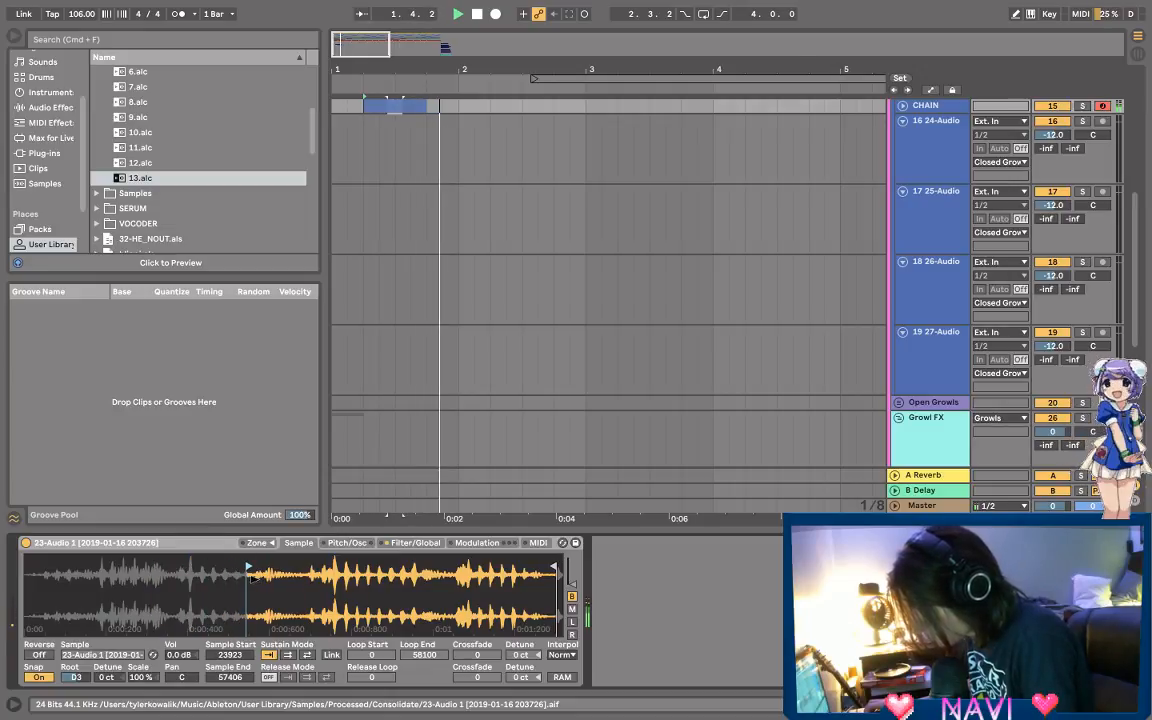
pyautogui.press('super+z')
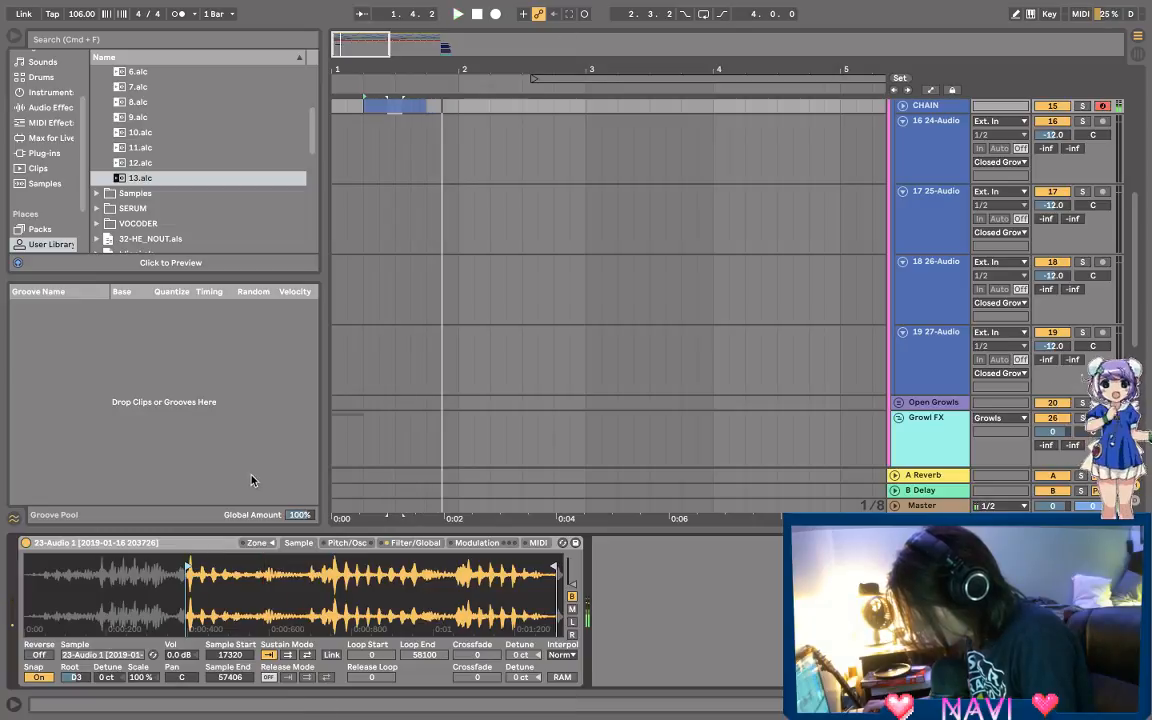
# Step: Play the arrangement from bar 1 to audition the CHAIN clip's edited note pattern
pyautogui.press('space')
pyautogui.press('space')
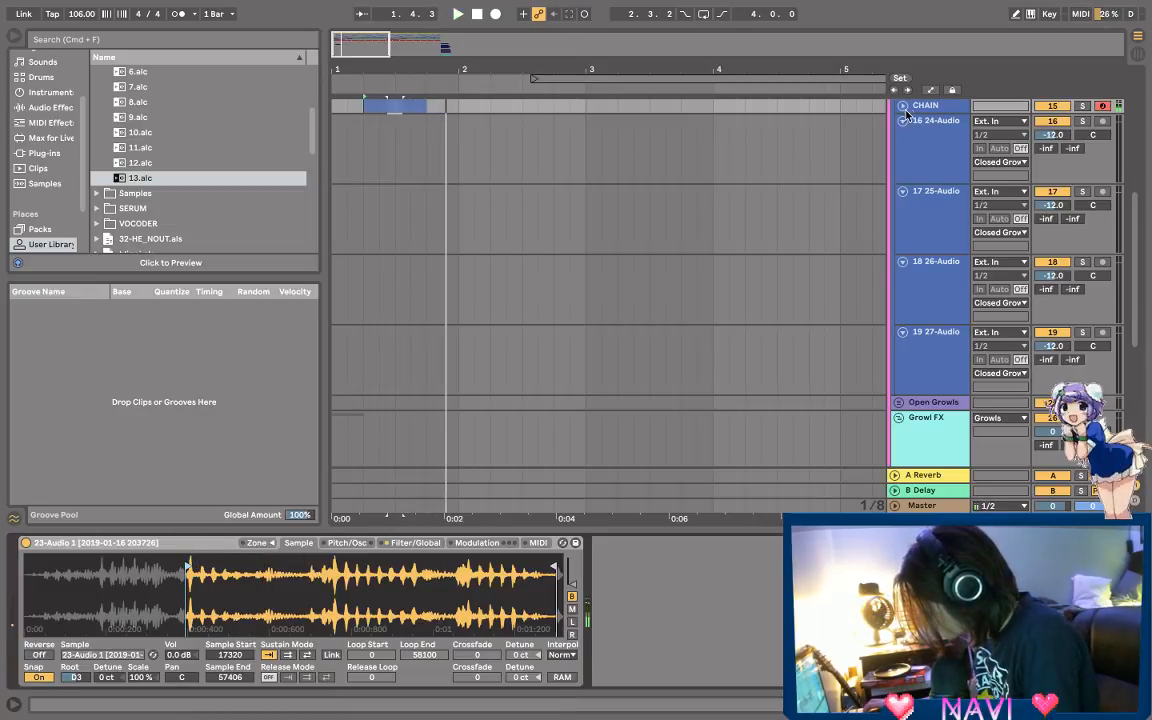
pyautogui.click(358, 110)
pyautogui.press('space')
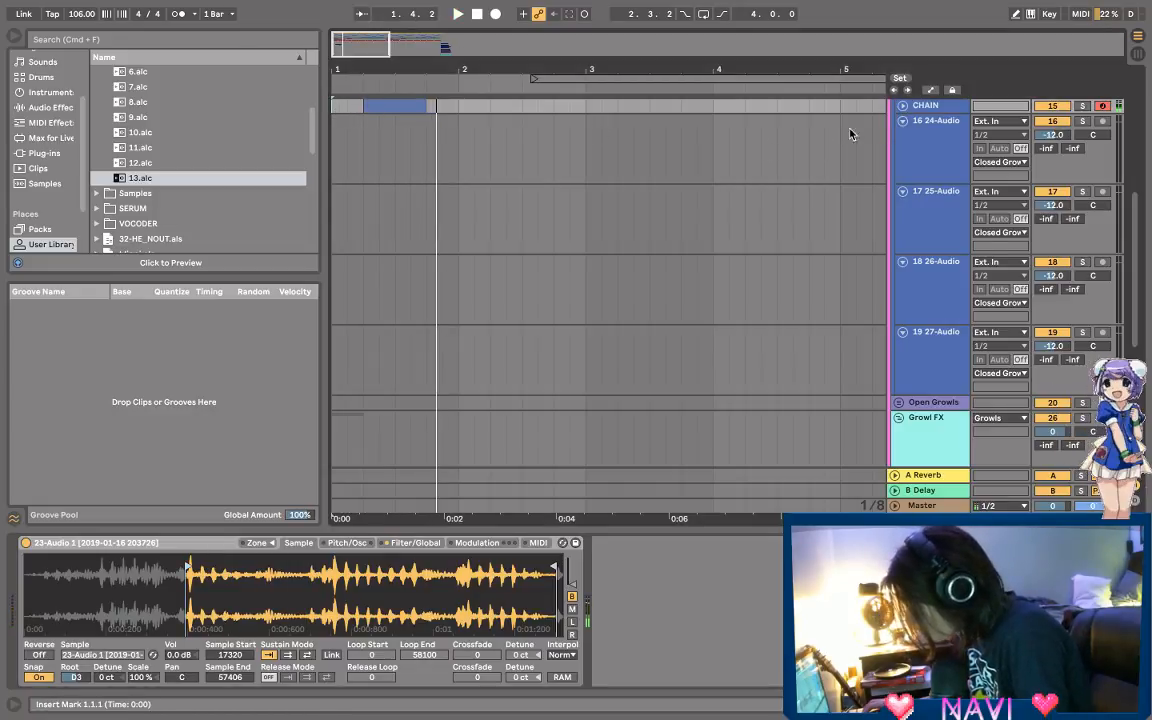
# Step: Play the growl clips from bar 9 with the 24-Audio track soloed, and switch the solo to the Closed Growls group
pyautogui.click(932, 130)
pyautogui.scroll(3, 893, 150)
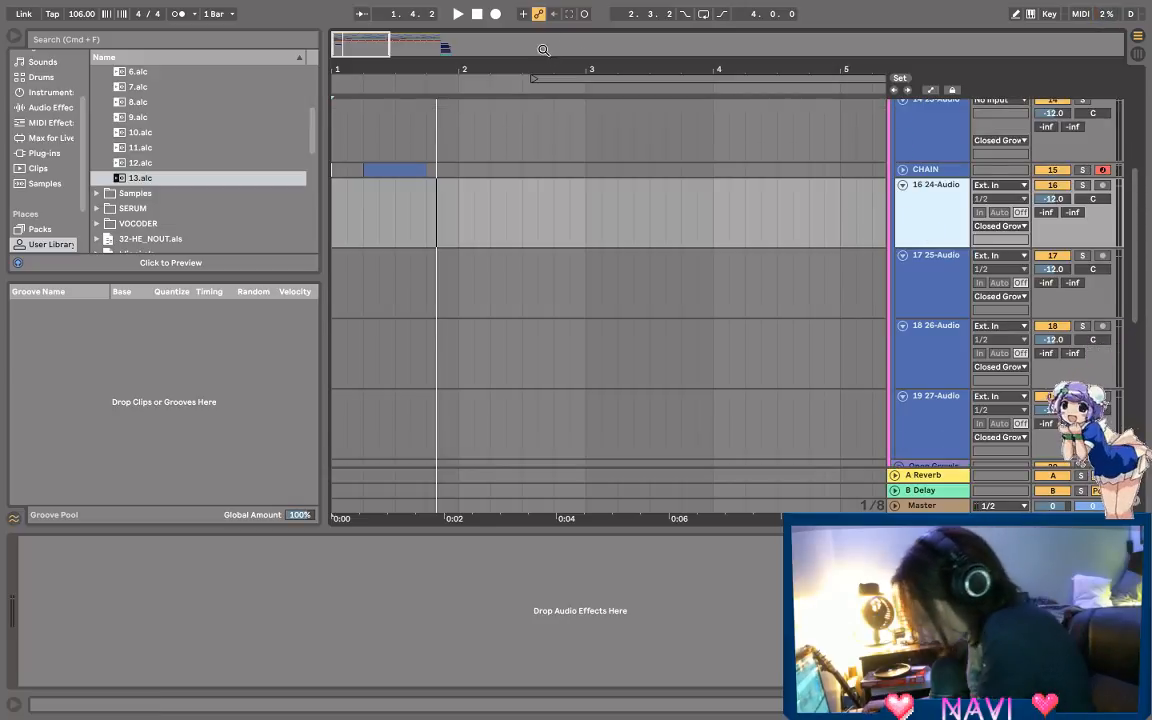
pyautogui.moveTo(543, 50); pyautogui.dragTo(543, 12)
pyautogui.click(692, 207)
pyautogui.press('space')
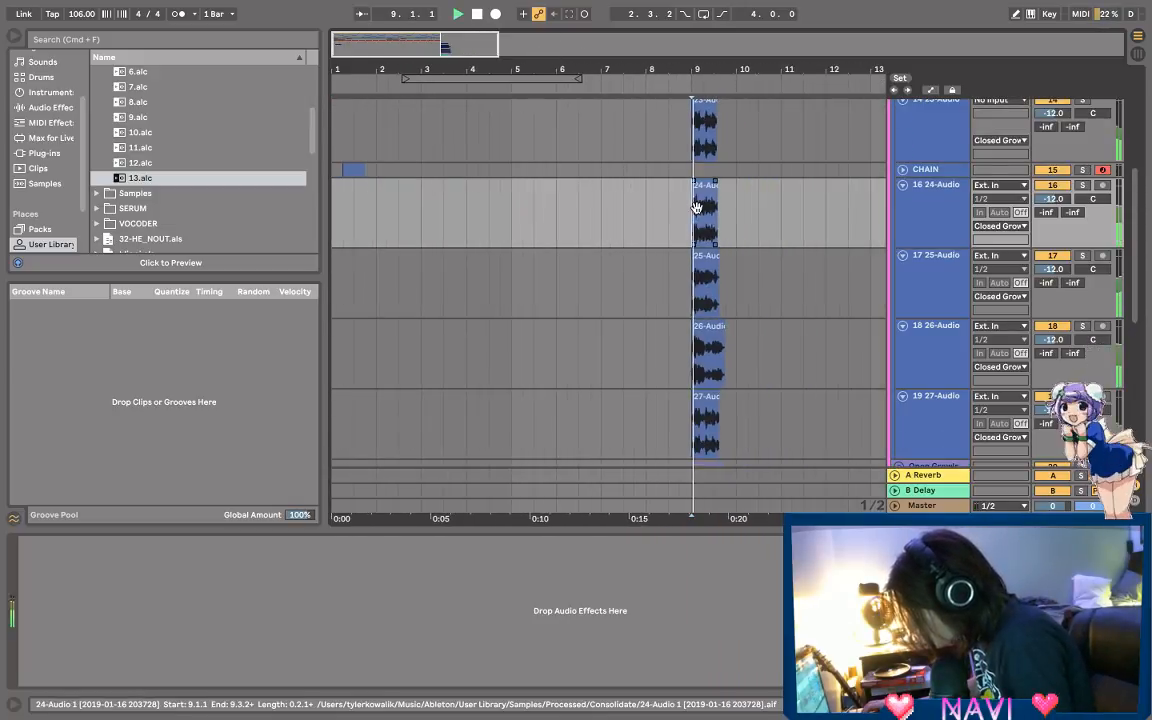
pyautogui.click(1081, 186)
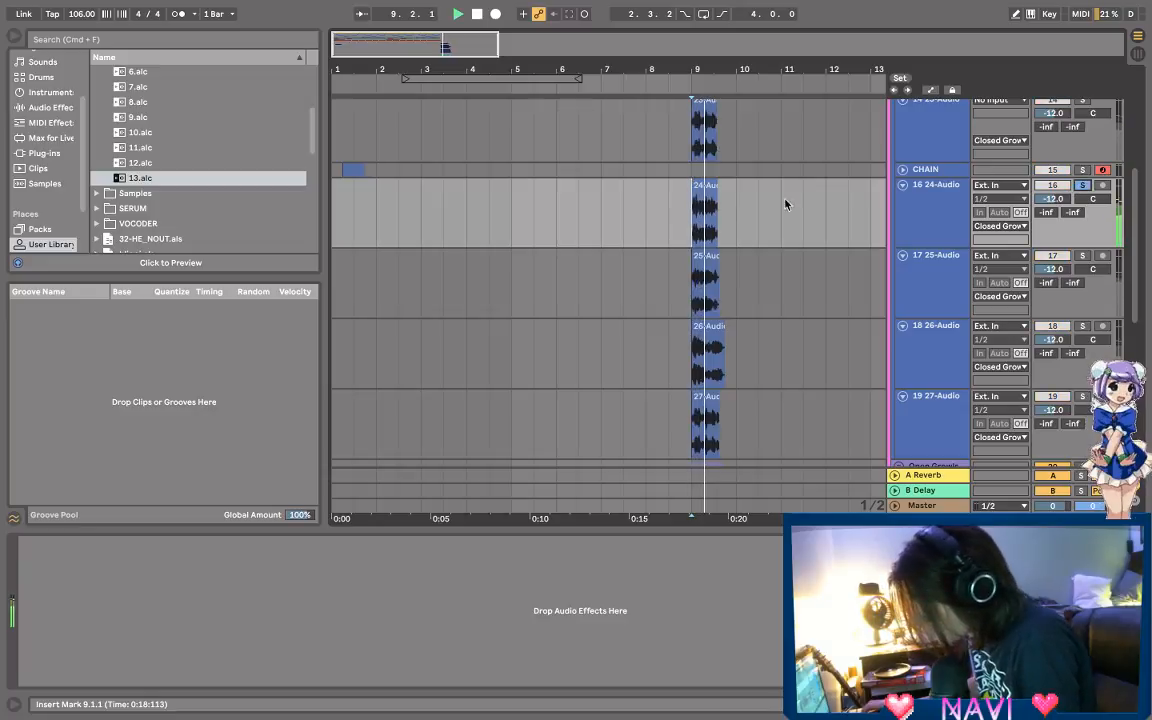
pyautogui.scroll(3, 1055, 213)
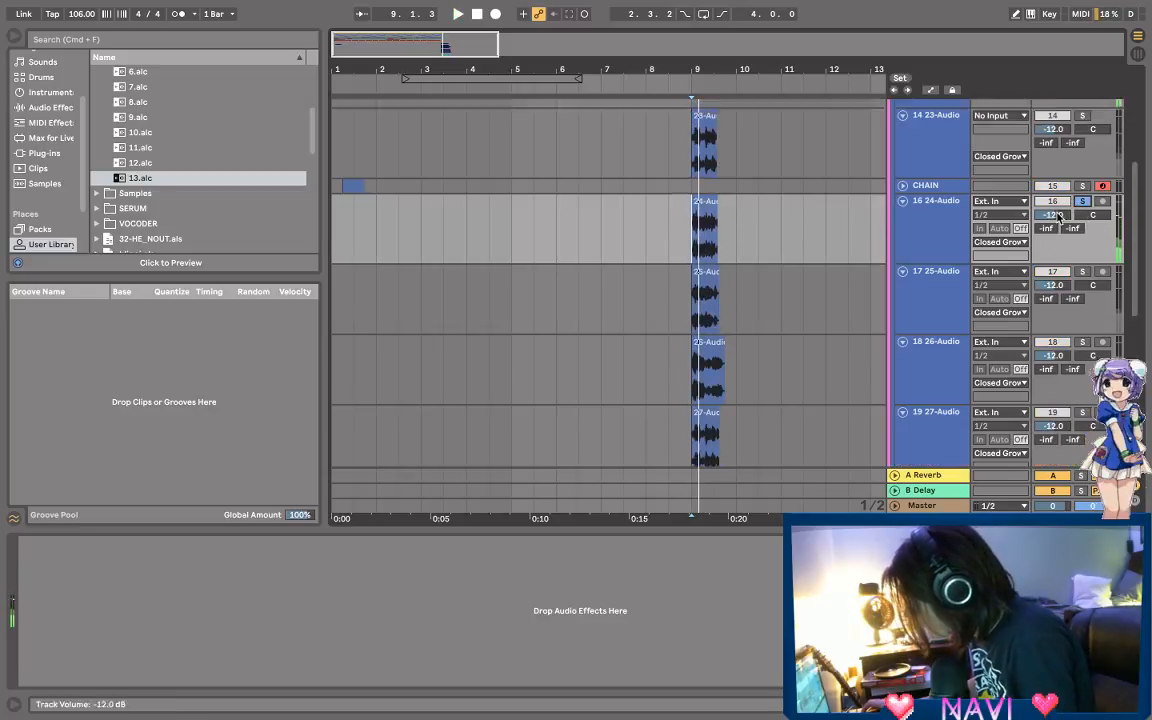
pyautogui.click(1082, 157)
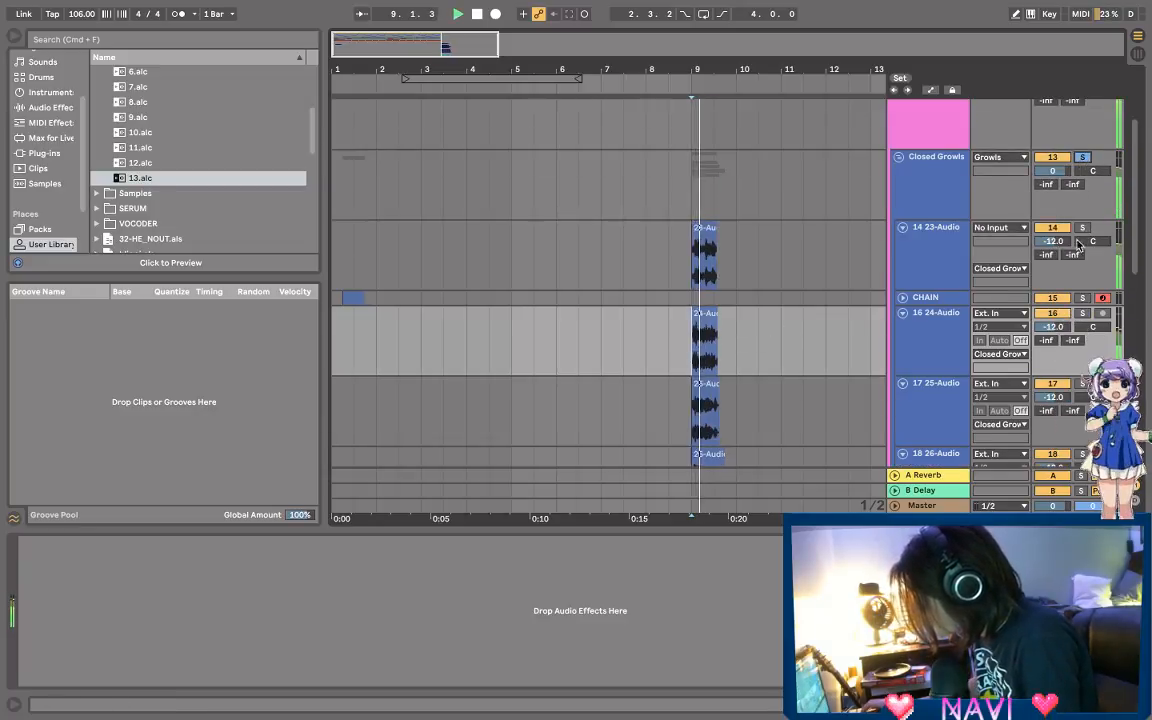
# Step: Insert a MIDI track below the 24-Audio track and load the 24-Audio clip into its sampler
pyautogui.moveTo(701, 327); pyautogui.dragTo(389, 335)
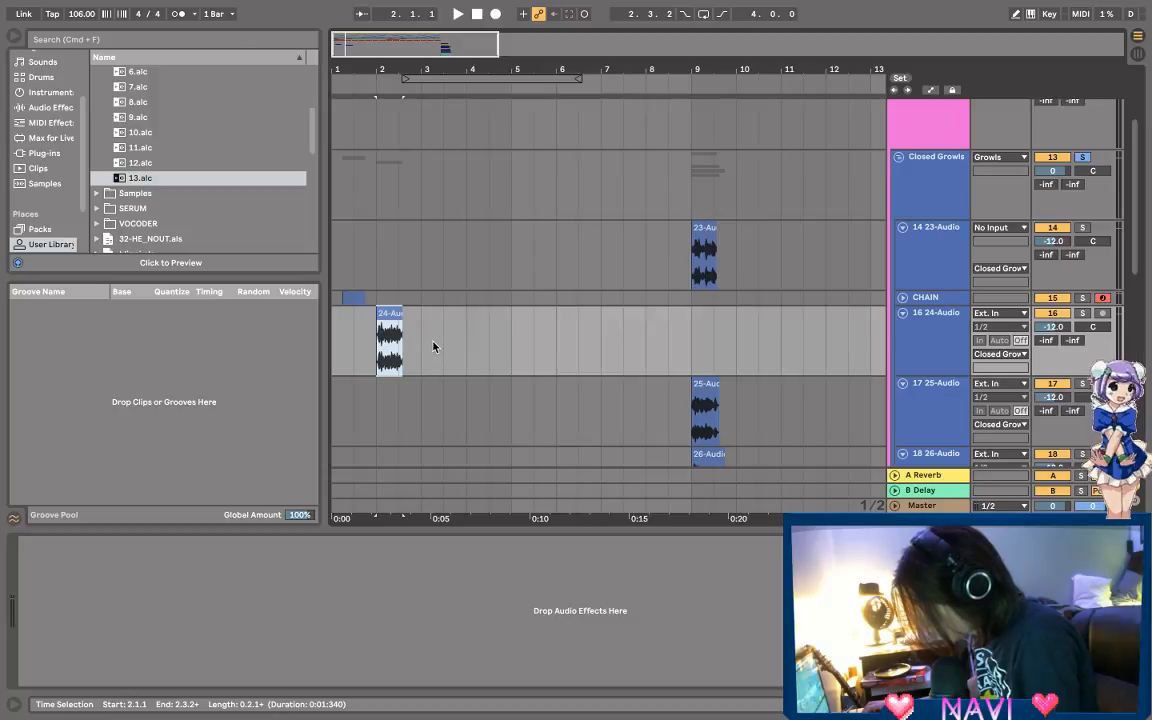
pyautogui.press('super+z')
pyautogui.rightClick(929, 364)
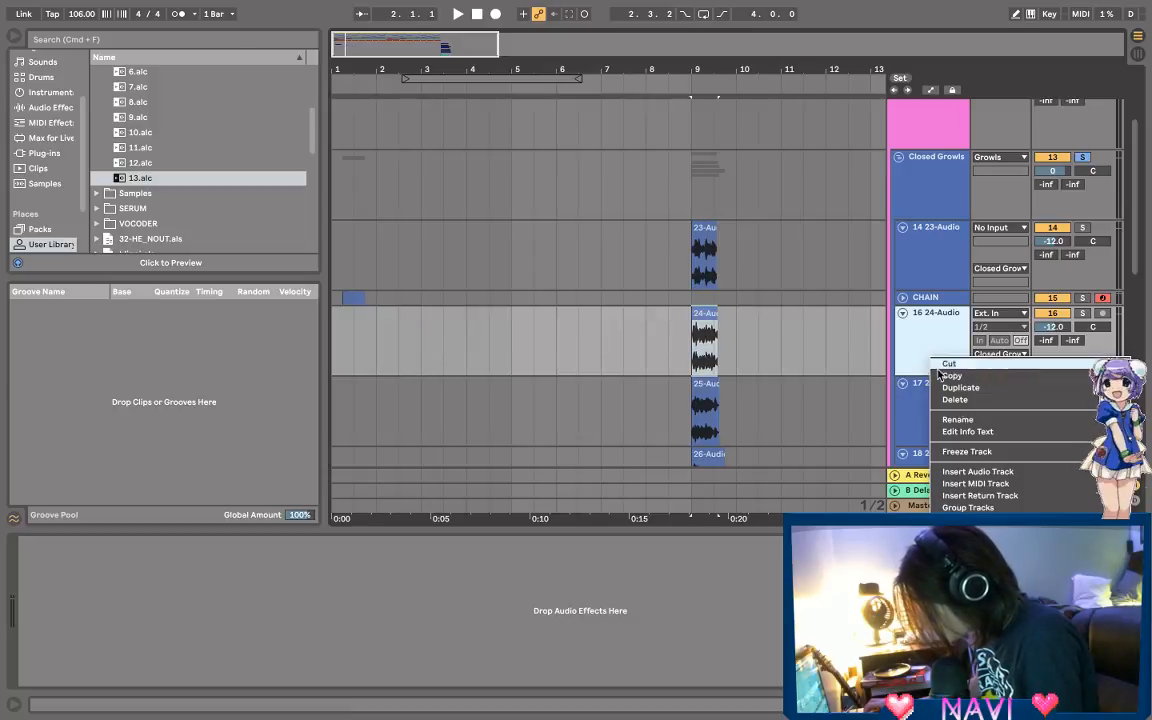
pyautogui.click(996, 484)
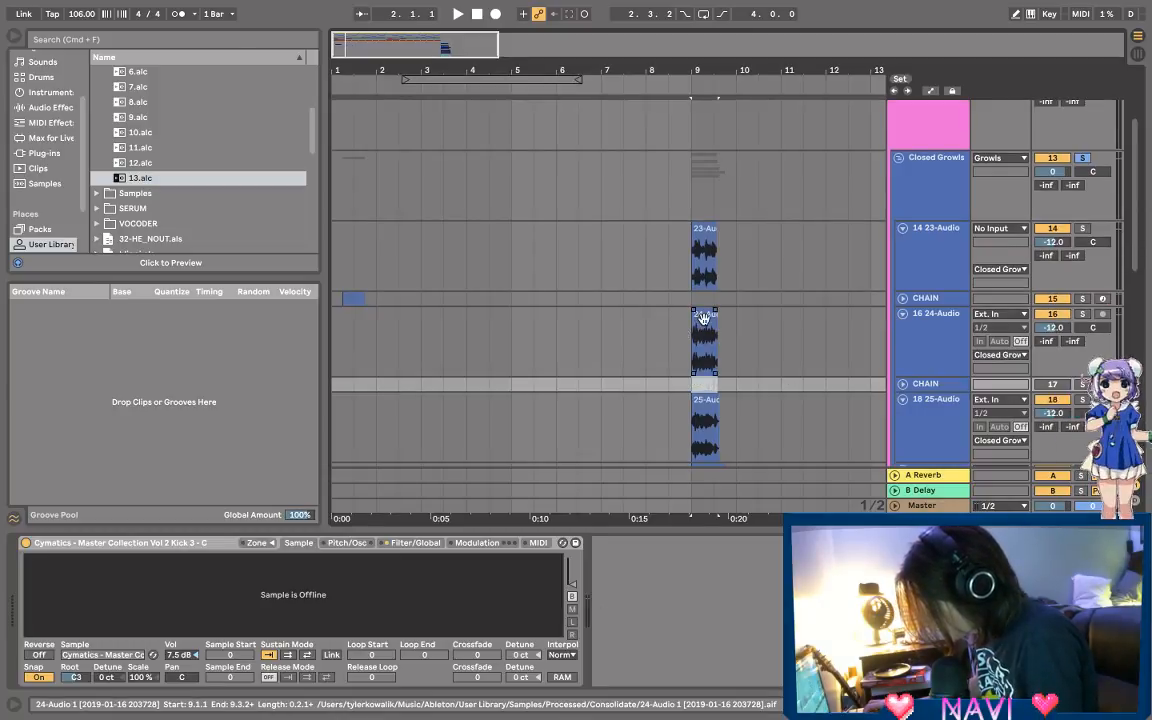
pyautogui.moveTo(455, 575); pyautogui.dragTo(455, 577)
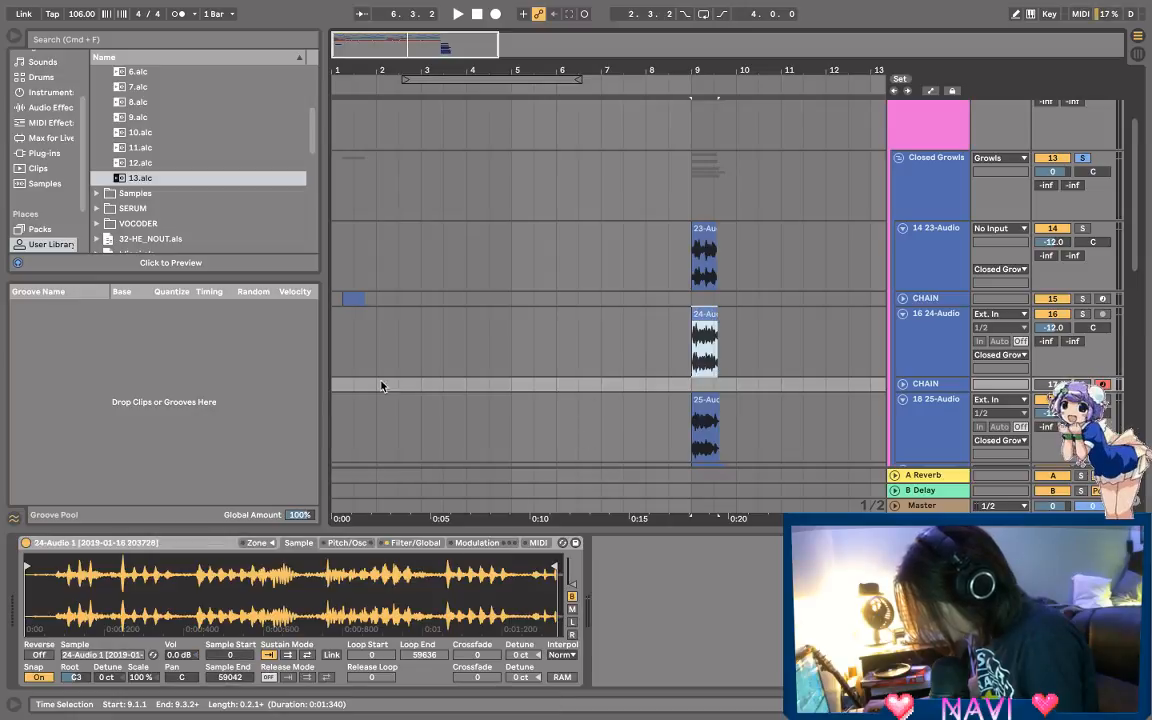
pyautogui.moveTo(360, 64); pyautogui.dragTo(359, 105)
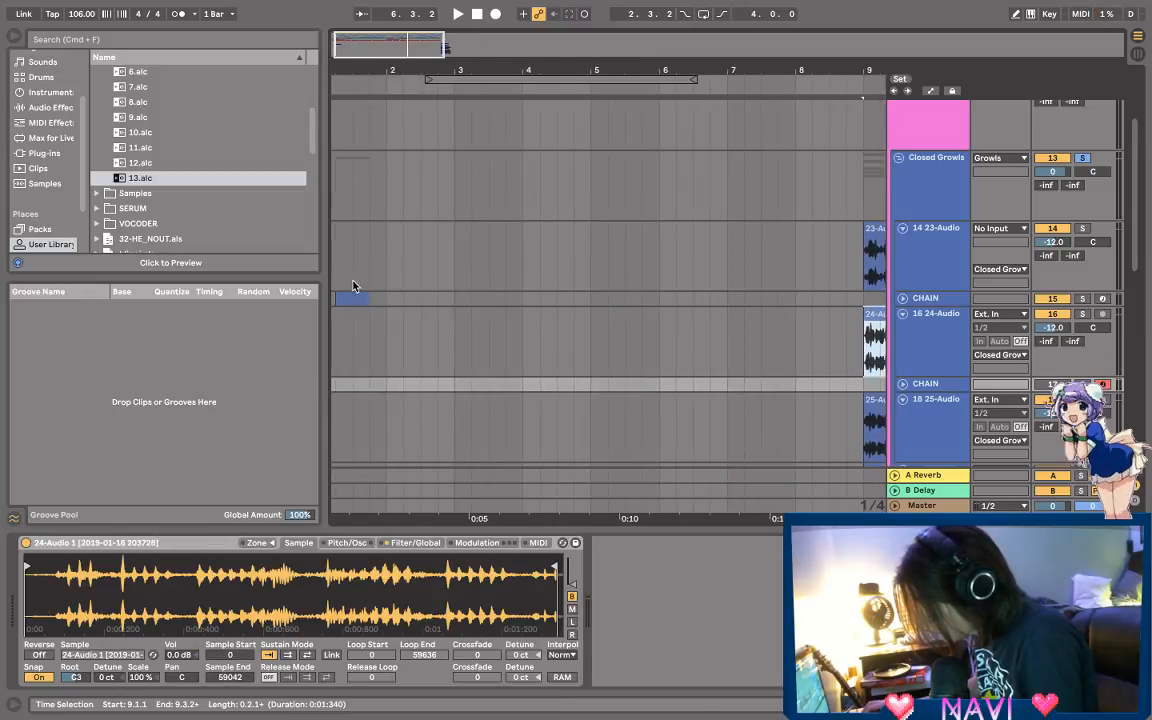
# Step: Copy the MIDI clip from the CHAIN track under 23-Audio to the CHAIN track under 24-Audio at 1.4.1, and play it
pyautogui.click(346, 300)
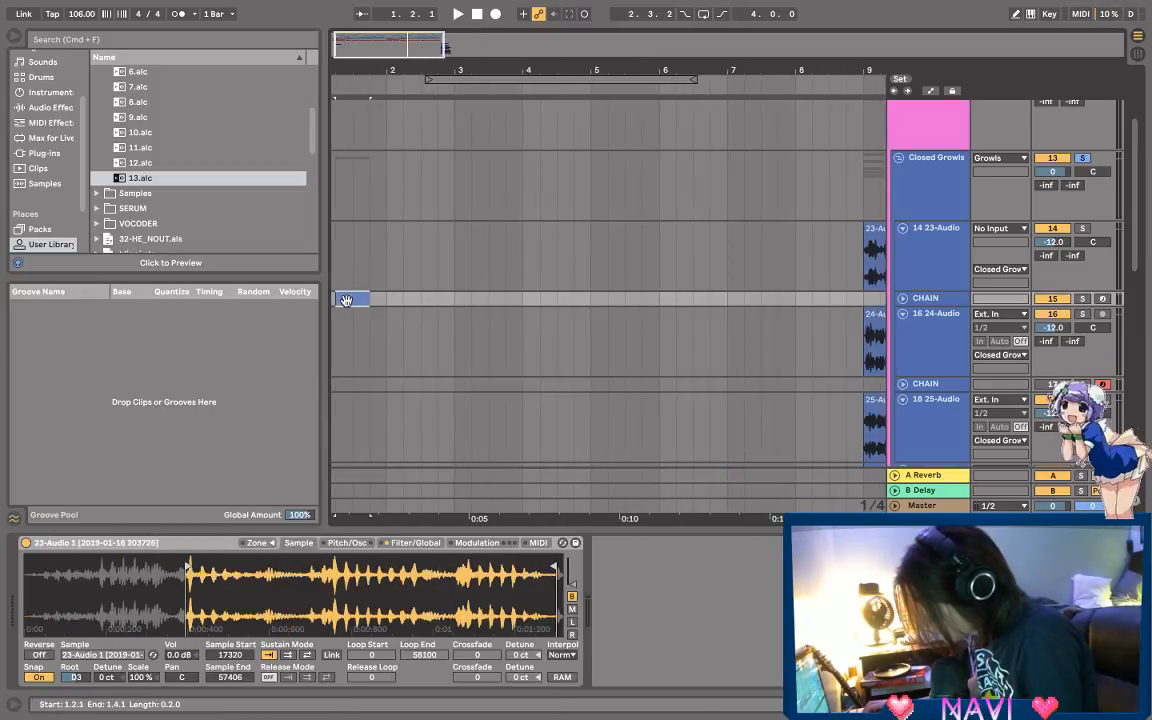
pyautogui.click(371, 389)
pyautogui.press('super+v')
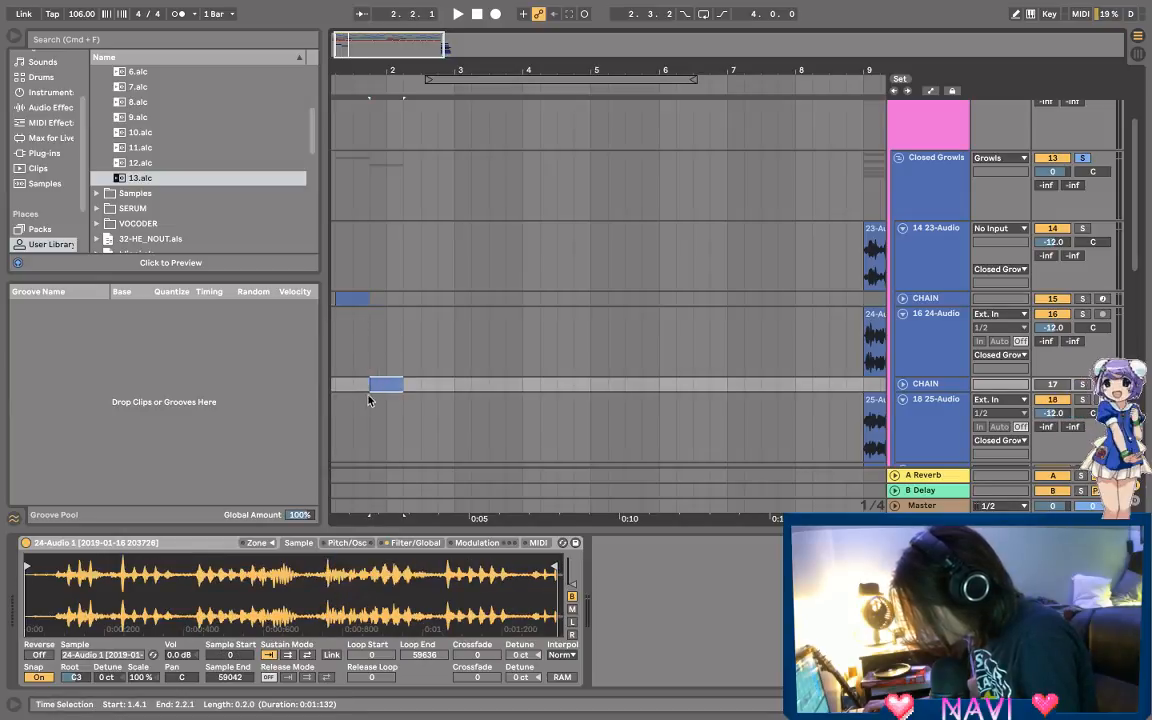
pyautogui.press('space')
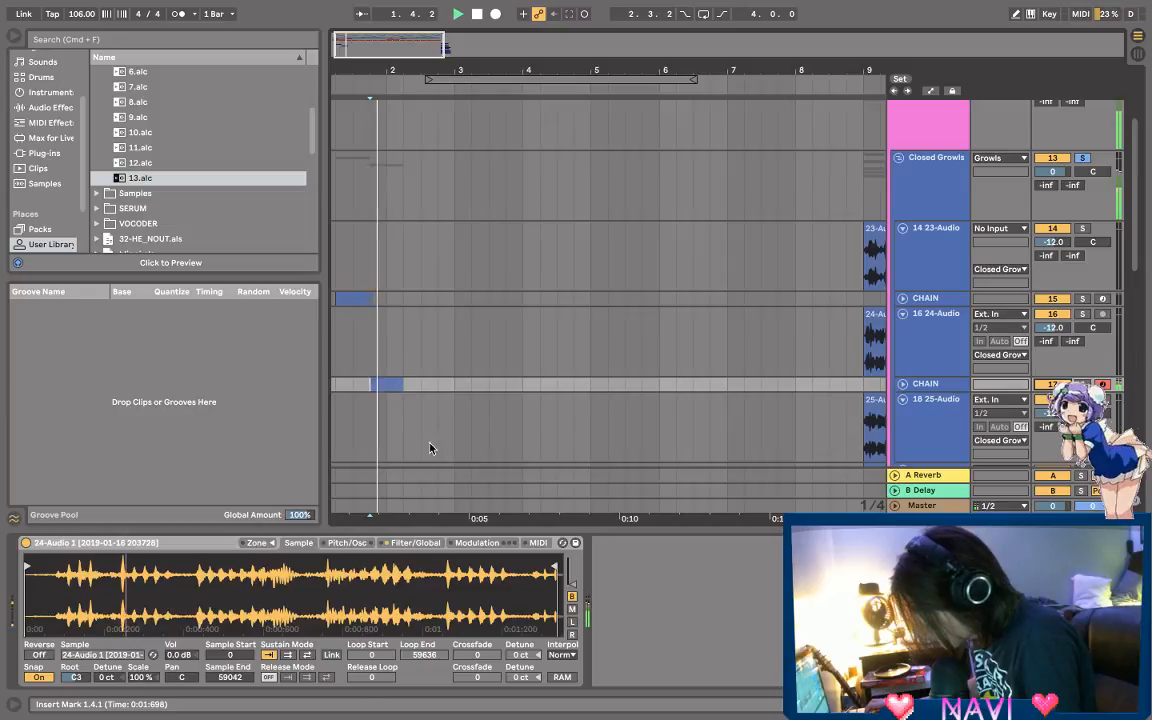
# Step: Try sample start positions 18468 and 29630 in the 24-Audio sampler during playback
pyautogui.moveTo(30, 566); pyautogui.dragTo(196, 569)
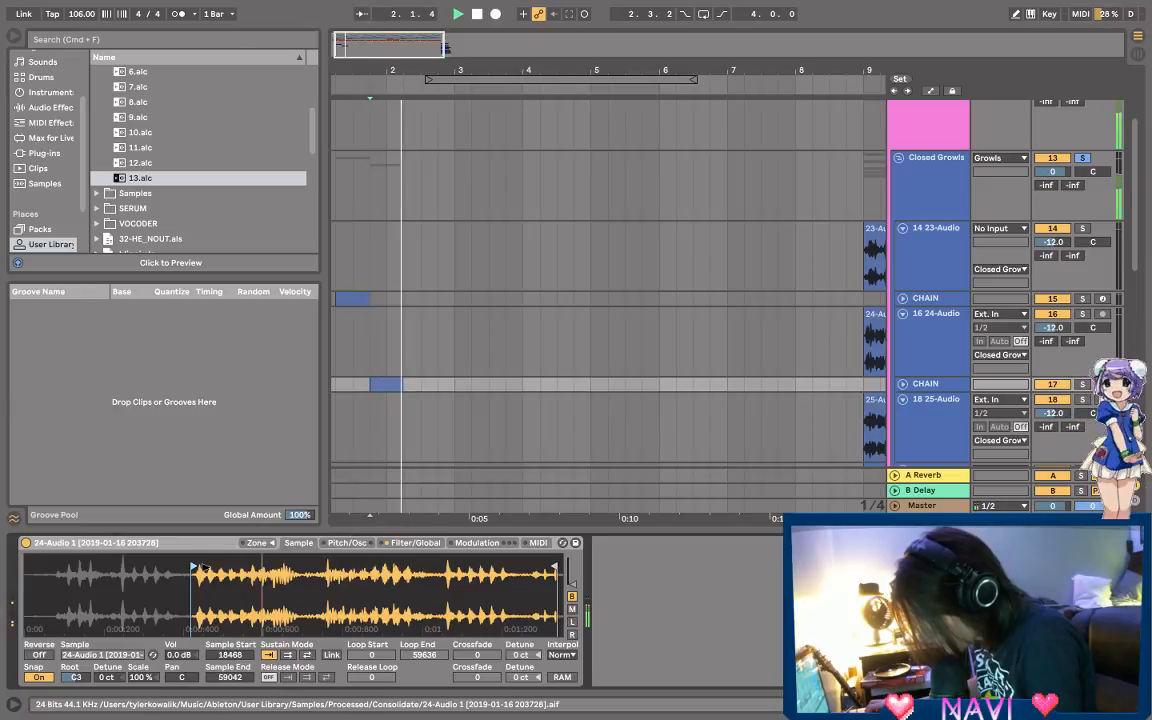
pyautogui.moveTo(200, 570)
pyautogui.mouseDown()
pyautogui.moveTo(322, 579)
pyautogui.moveTo(275, 580)
pyautogui.moveTo(298, 580)
pyautogui.mouseUp()
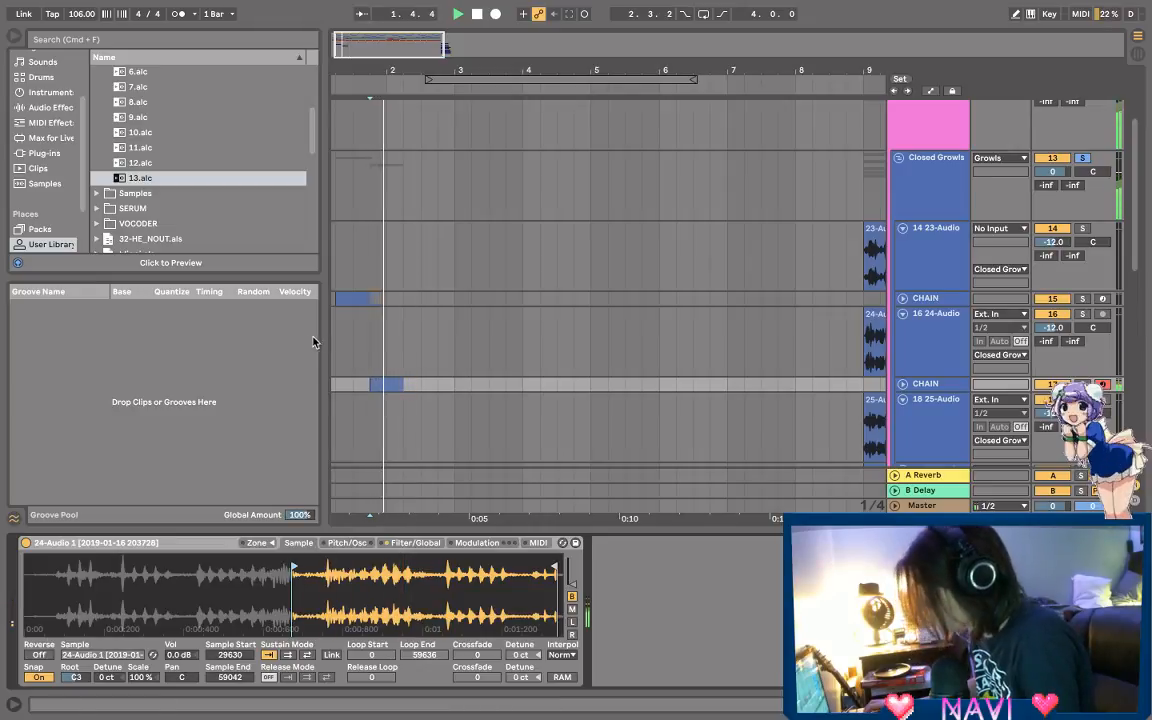
pyautogui.press('space')
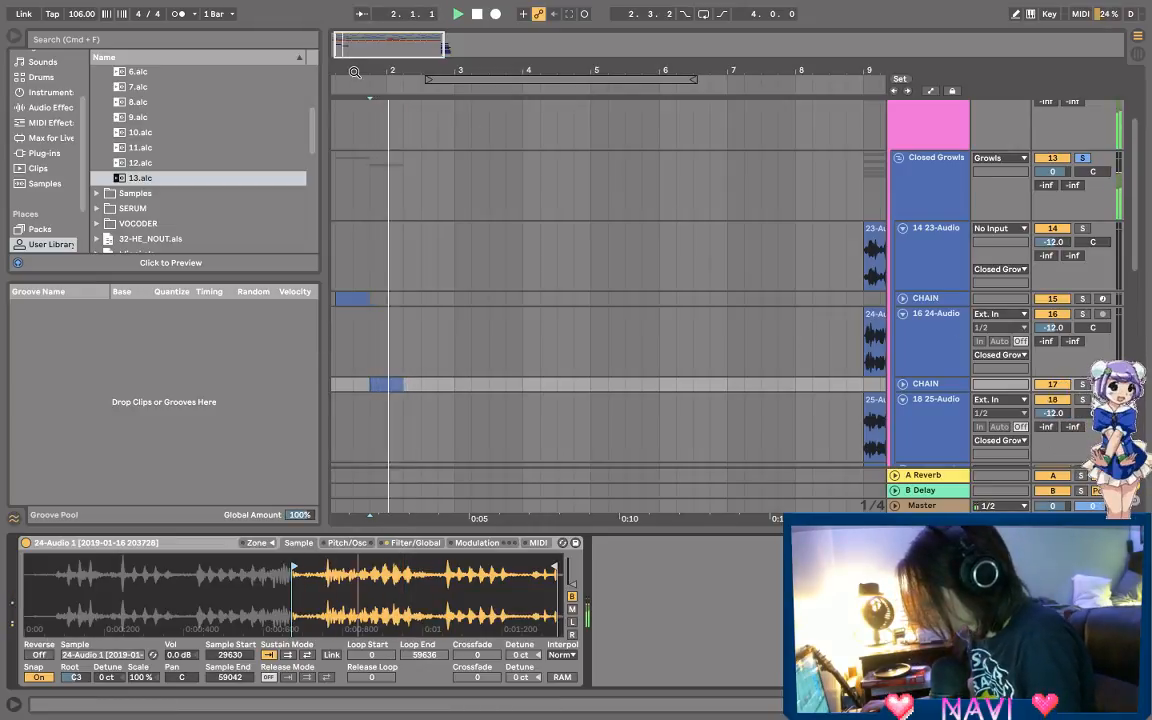
# Step: Unsolo the Closed Growls group and play the arrangement from bar 1 through both CHAIN clips
pyautogui.moveTo(366, 70); pyautogui.dragTo(502, 174)
pyautogui.press('space')
pyautogui.click(340, 300)
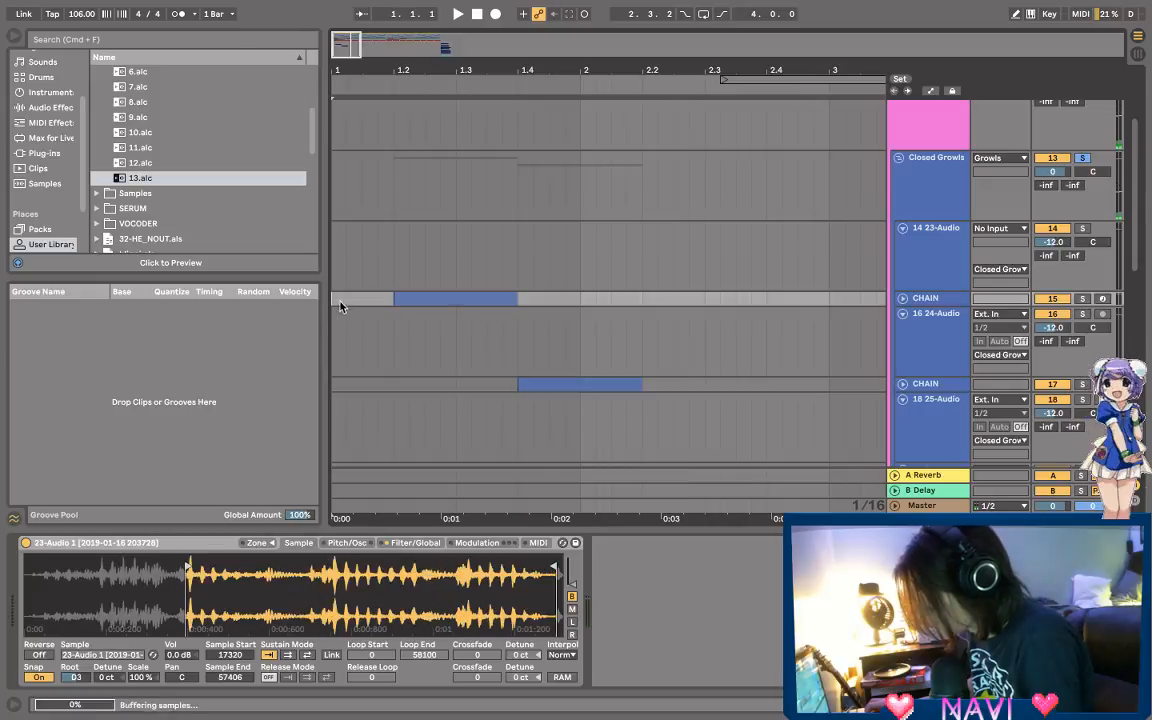
pyautogui.press('space')
pyautogui.click(1084, 158)
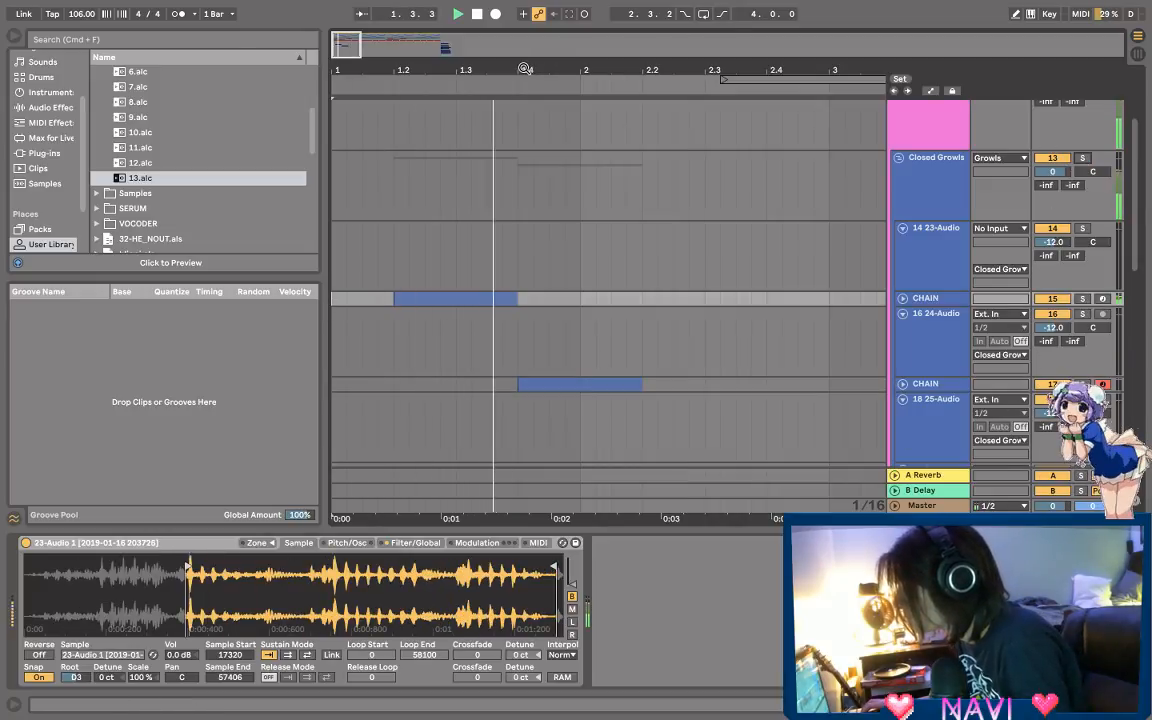
pyautogui.moveTo(524, 70); pyautogui.dragTo(479, 46)
pyautogui.press('space')
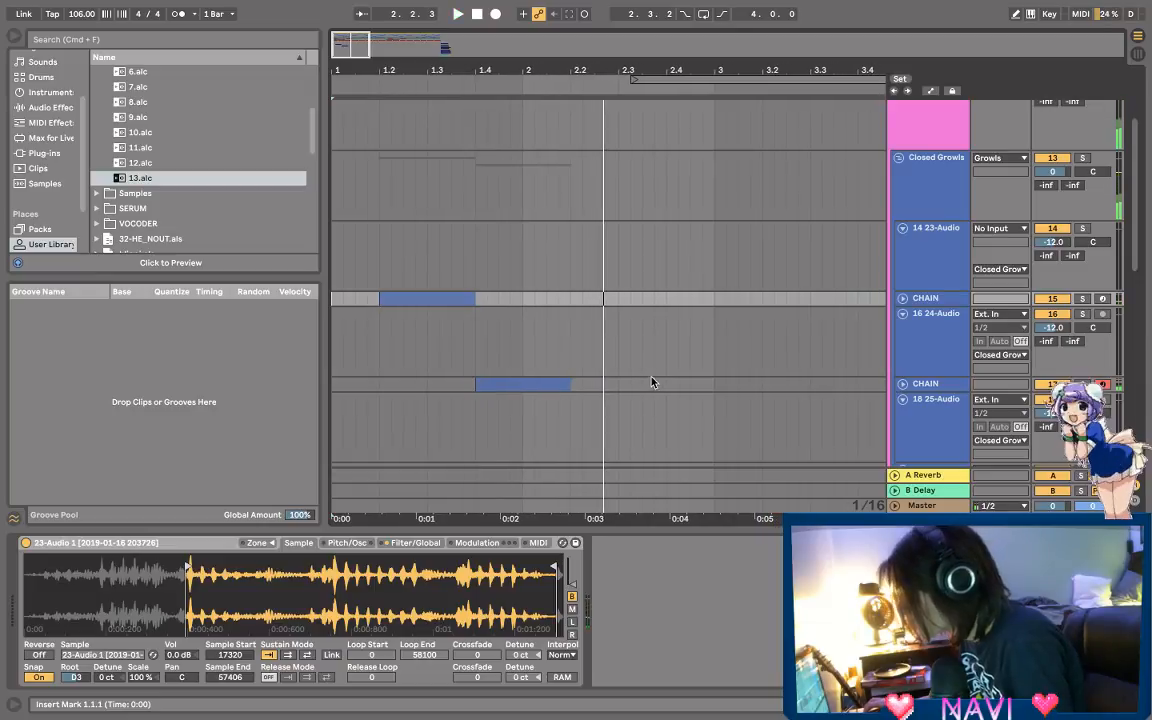
# Step: Play the copied CHAIN clip from 1.4.1 to audition the 24-Audio growl
pyautogui.click(540, 385)
pyautogui.press('space')
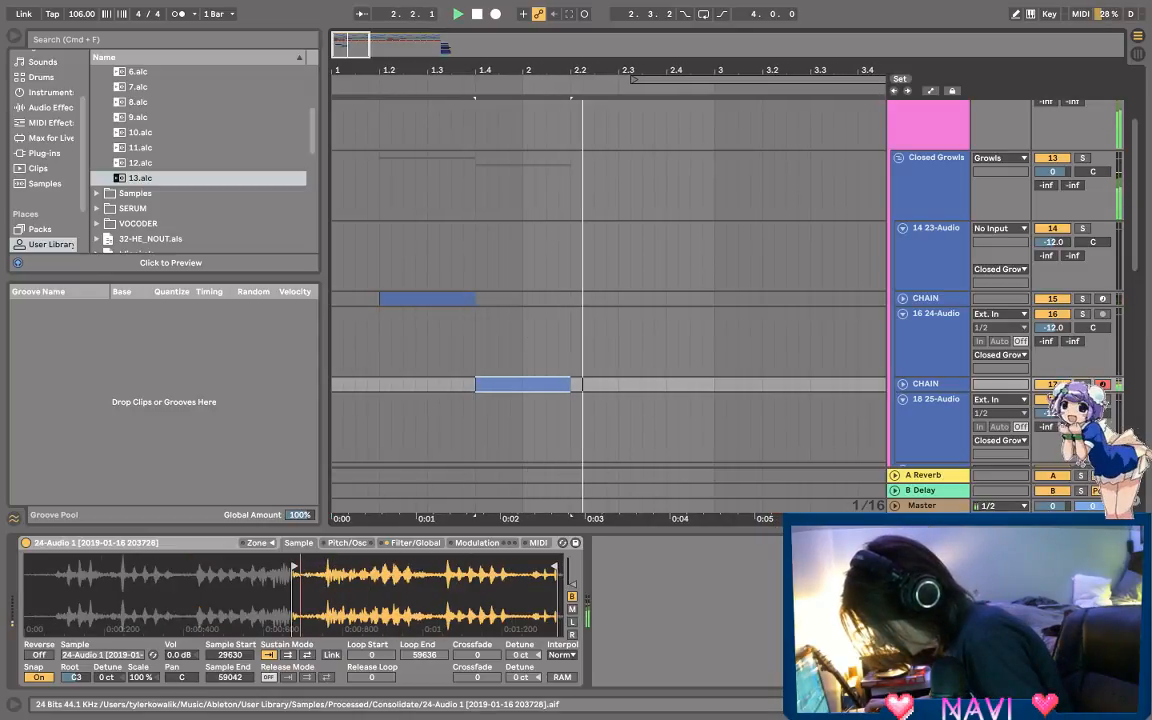
pyautogui.press('space')
pyautogui.press('space')
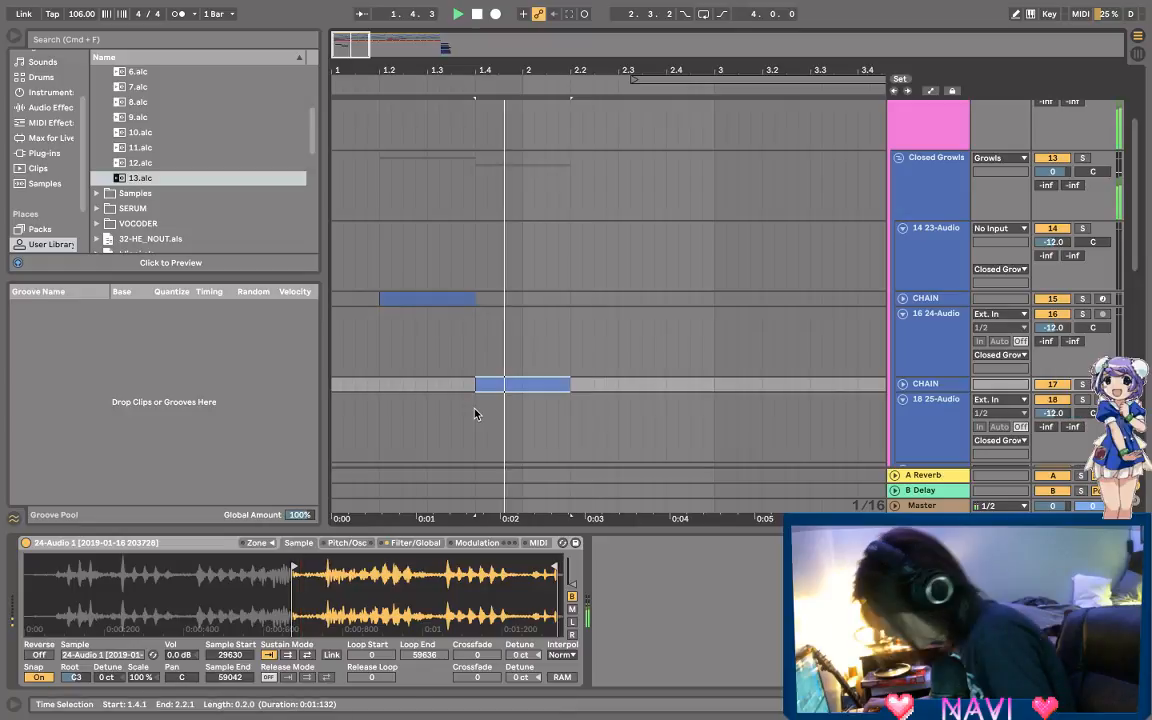
# Step: Set the 24-Audio sampler's volume envelope to -inf dB sustain with a 3.32 s decay, and replay from 1.4.1
pyautogui.click(346, 542)
pyautogui.click(415, 542)
pyautogui.moveTo(460, 561); pyautogui.dragTo(468, 602)
pyautogui.press('space')
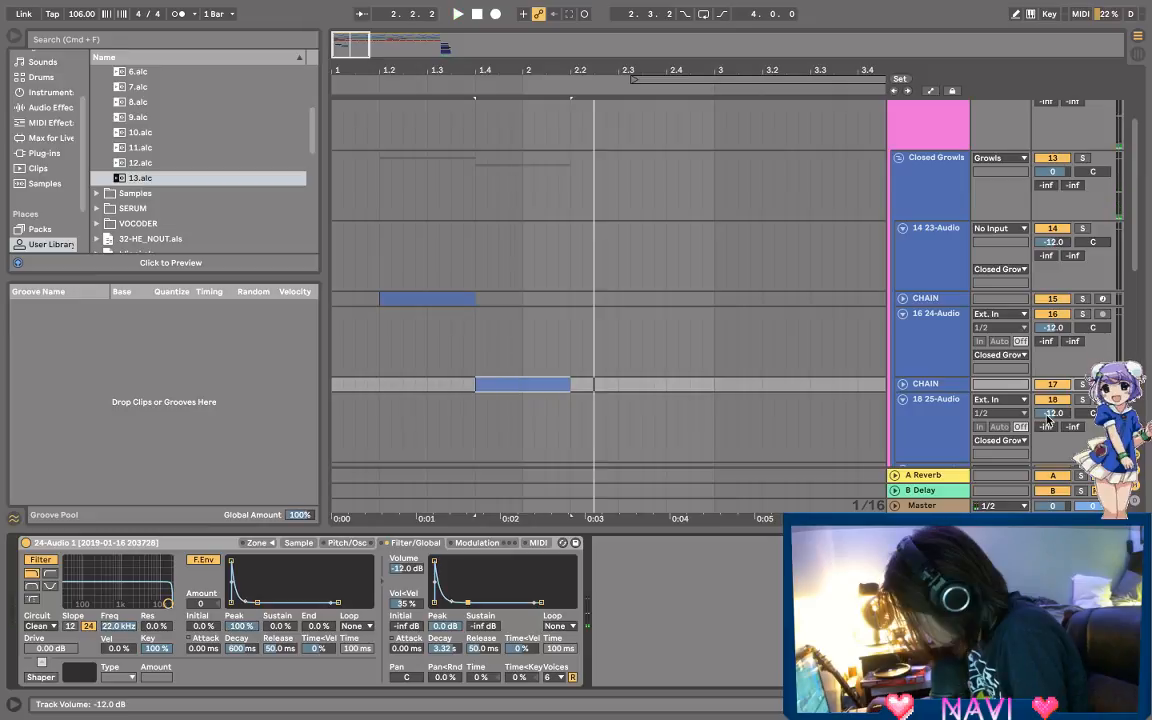
pyautogui.click(473, 386)
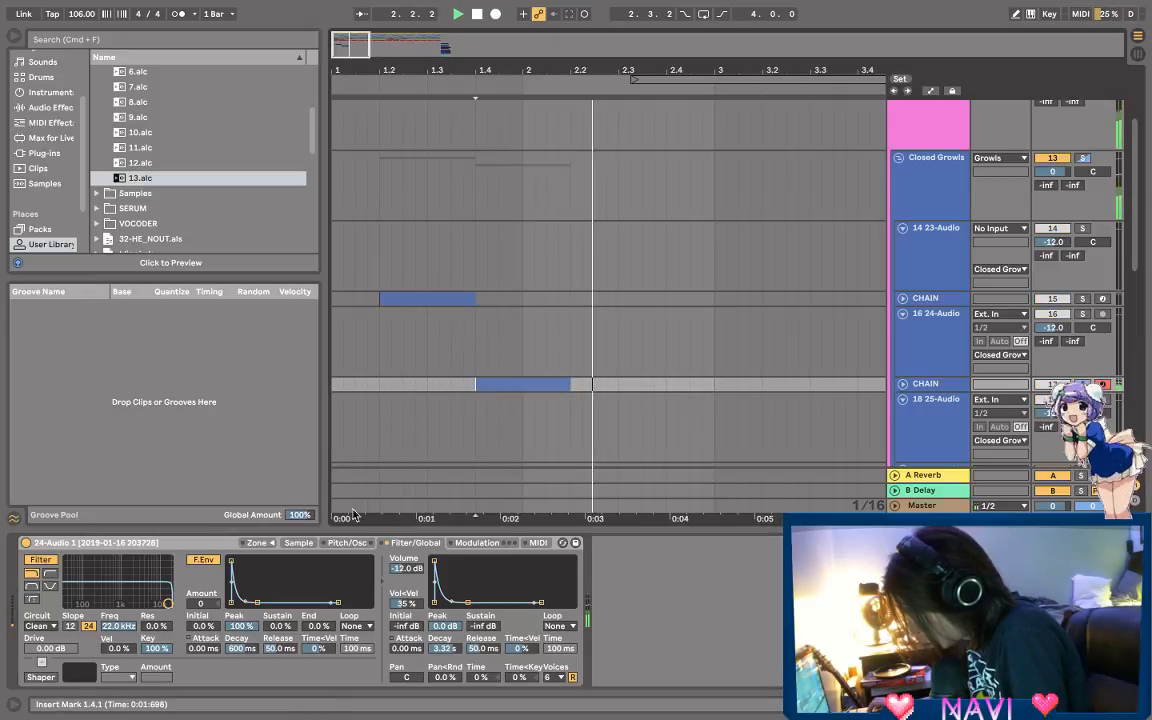
# Step: Replace the copied clip's note pattern with a single D3 note extended across the whole clip
pyautogui.doubleClick(489, 388)
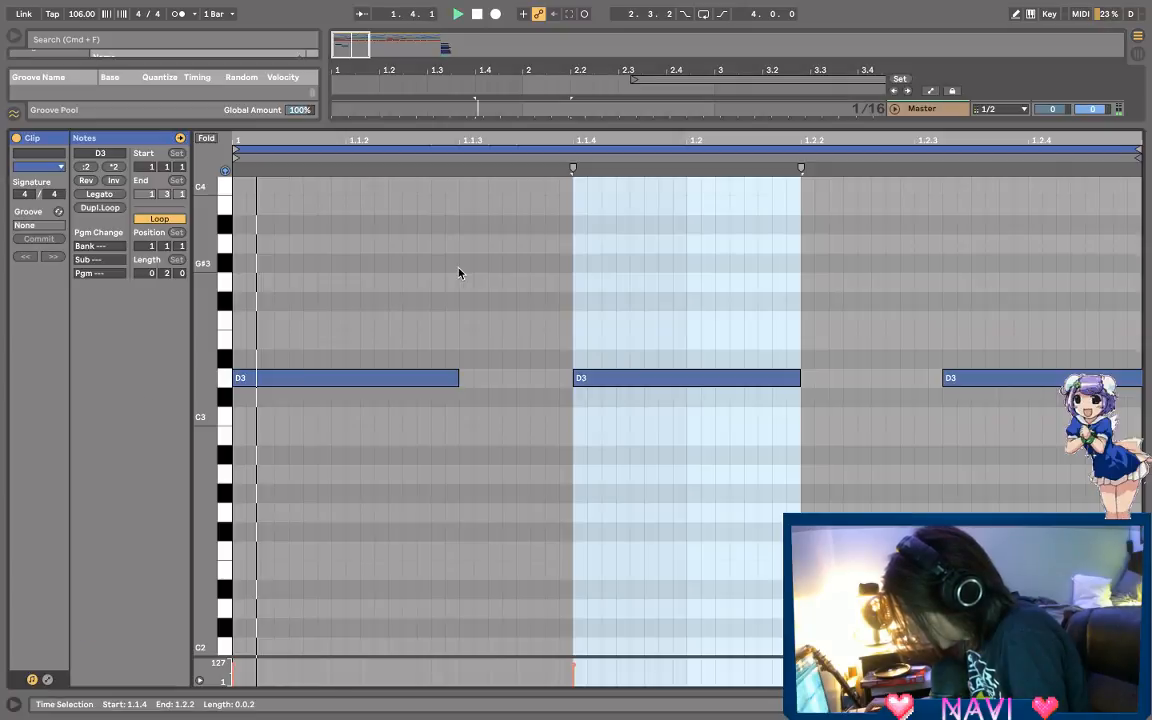
pyautogui.moveTo(455, 379); pyautogui.dragTo(564, 404)
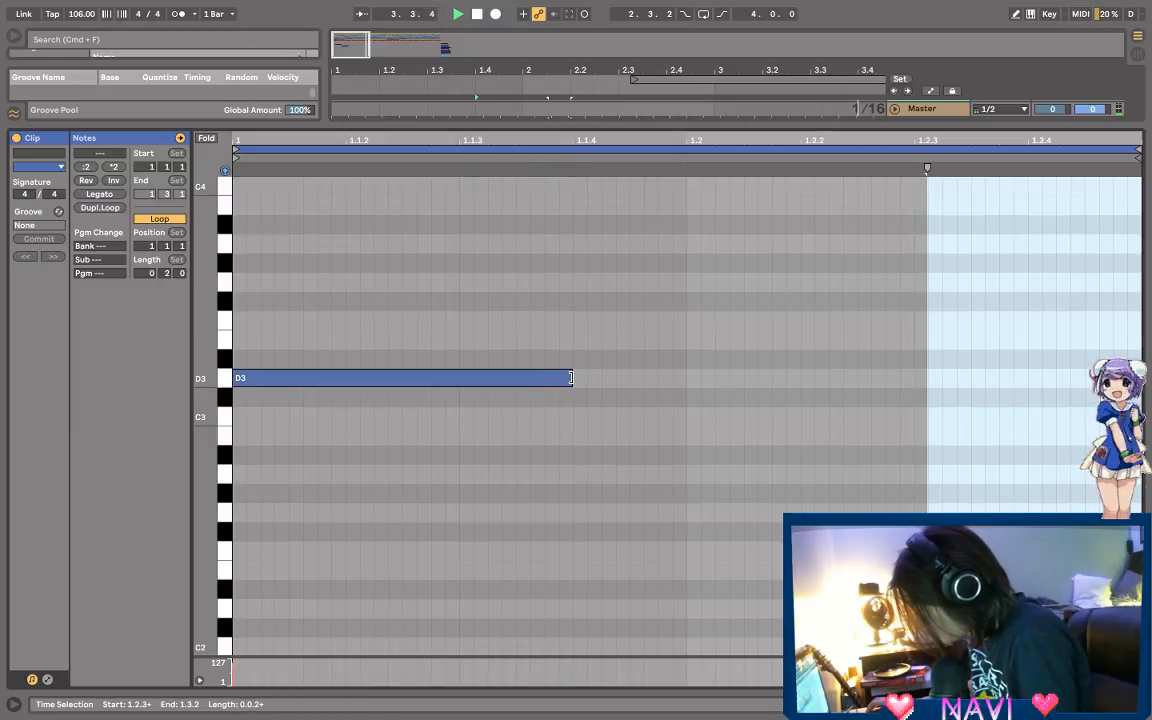
pyautogui.moveTo(571, 378); pyautogui.dragTo(1083, 378)
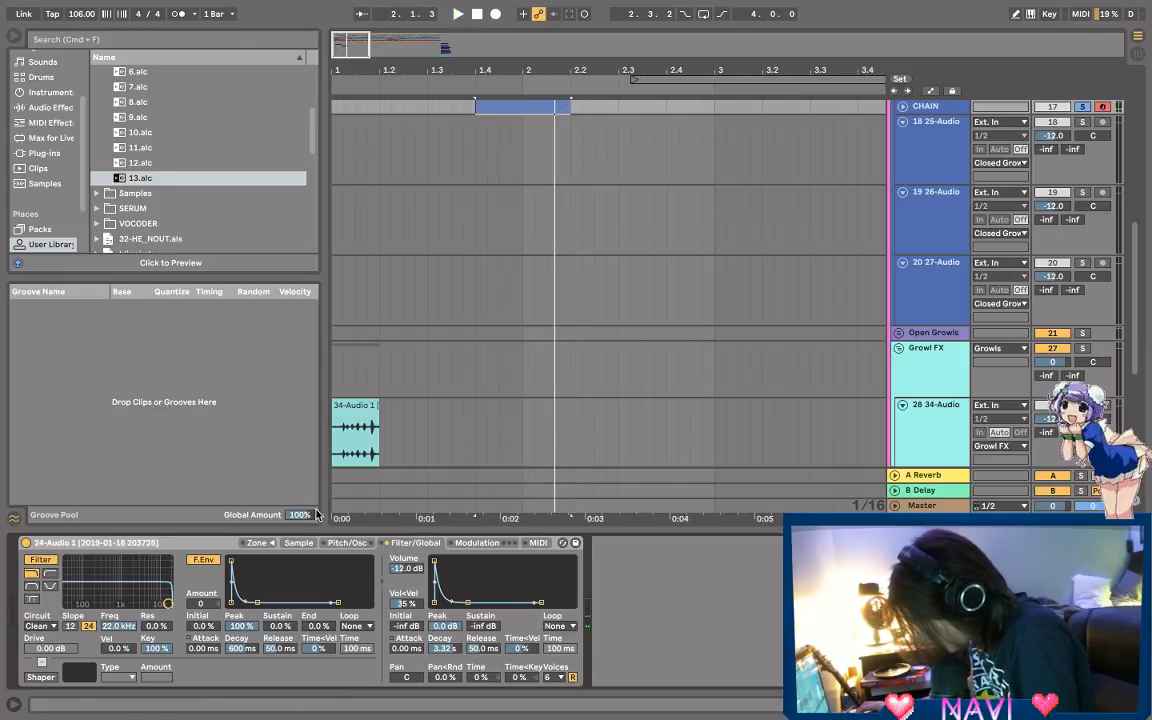
# Step: Set the volume envelope decay to 708 ms and show the sampler's zone editor and sample waveform
pyautogui.moveTo(467, 602); pyautogui.dragTo(461, 602)
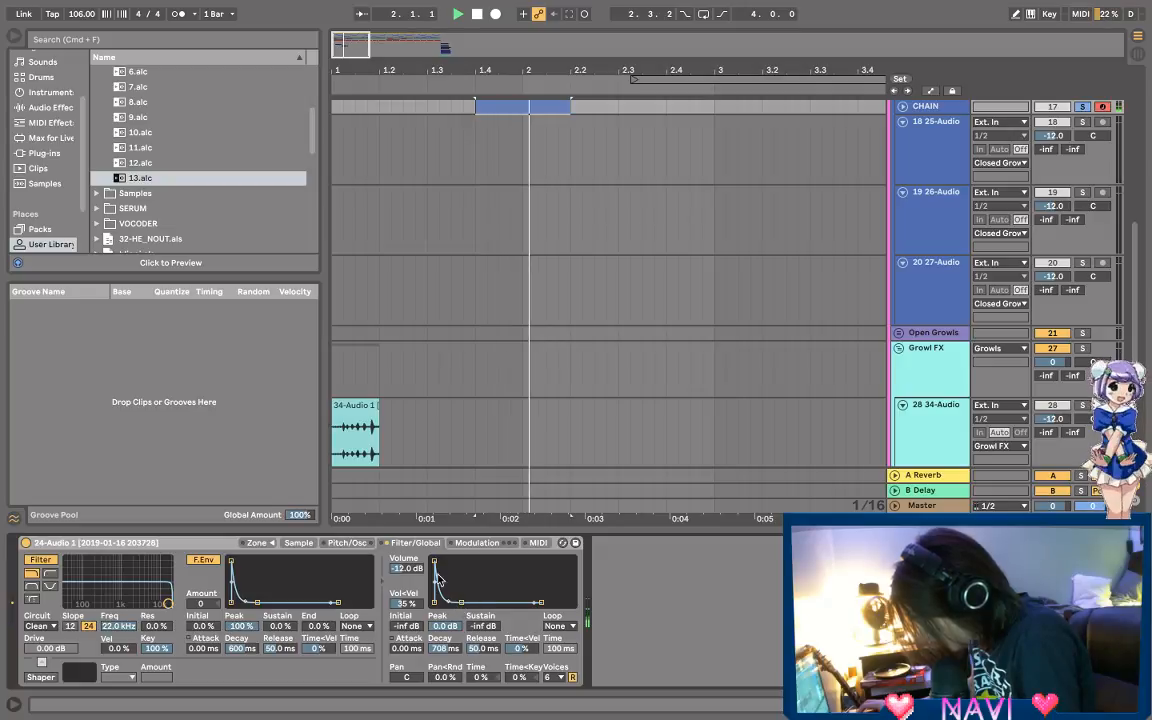
pyautogui.click(346, 542)
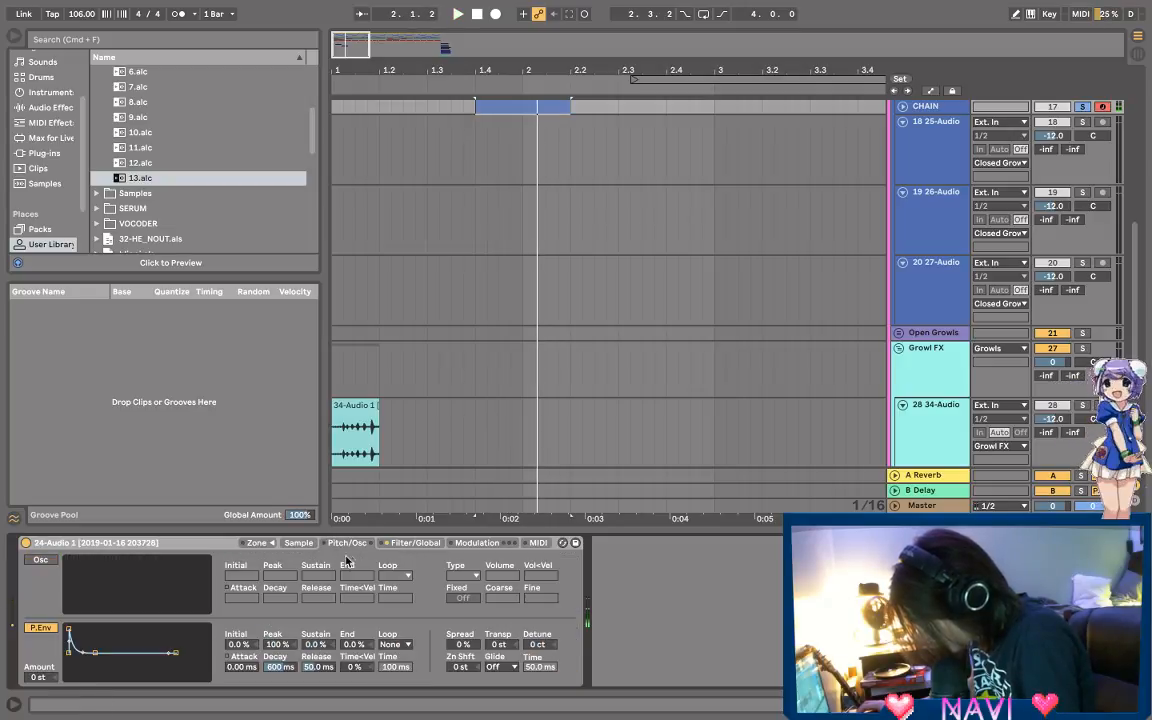
pyautogui.click(256, 542)
pyautogui.click(298, 542)
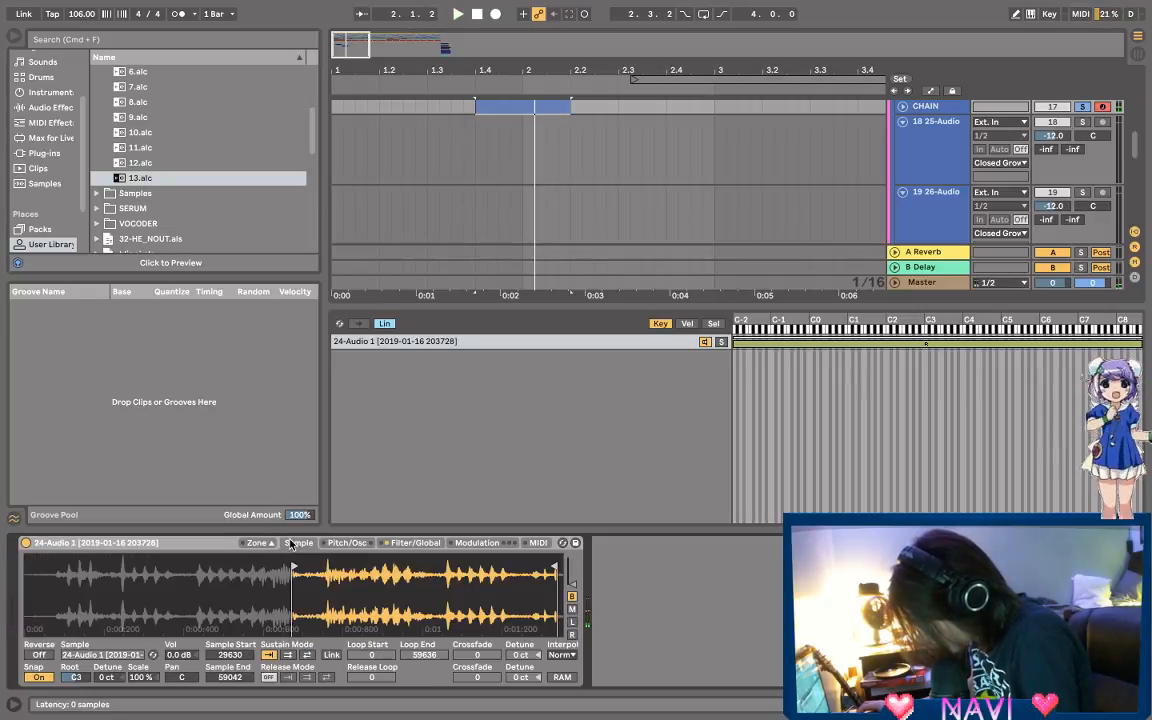
# Step: Try 24-Audio sample starts at 35981, 44415, 17793 and 10662, and settle on 18468 during playback
pyautogui.moveTo(293, 568); pyautogui.dragTo(288, 568)
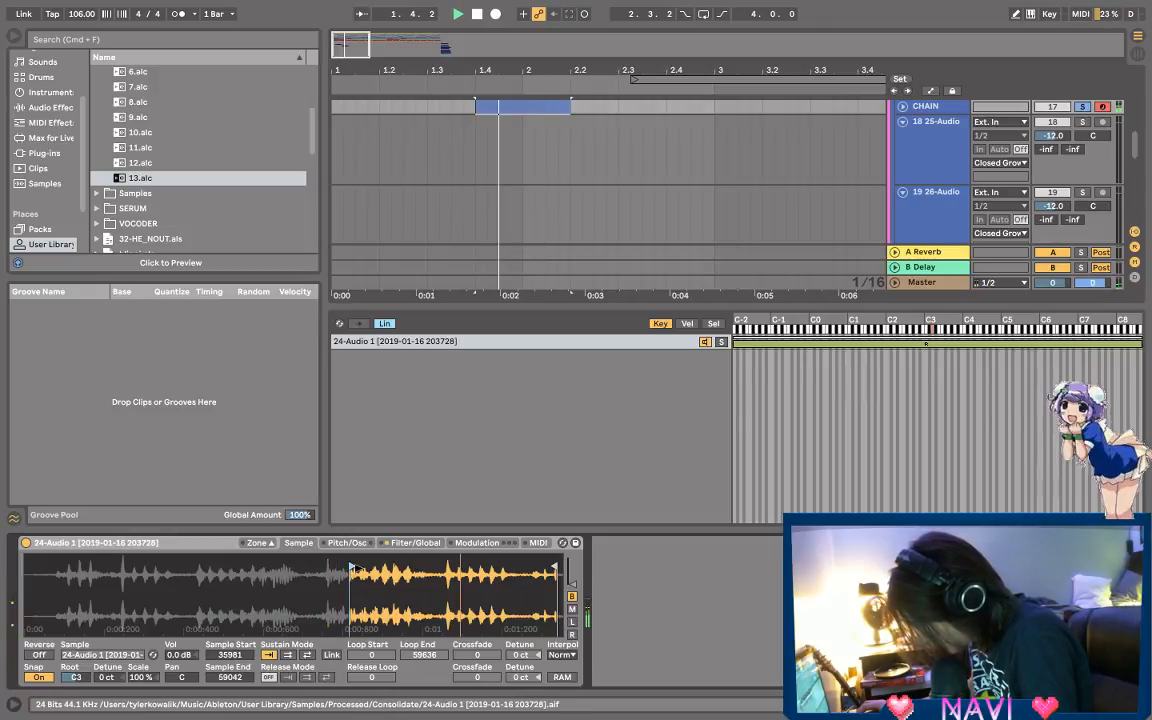
pyautogui.moveTo(351, 569); pyautogui.dragTo(419, 569)
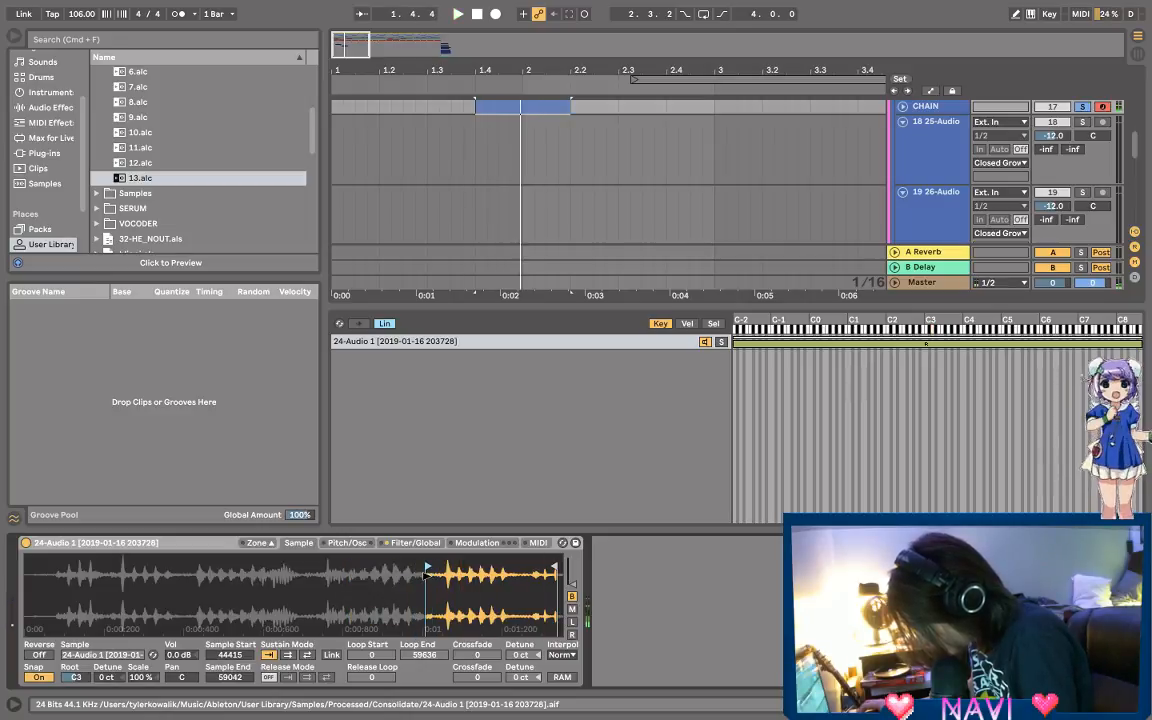
pyautogui.moveTo(427, 569); pyautogui.dragTo(188, 539)
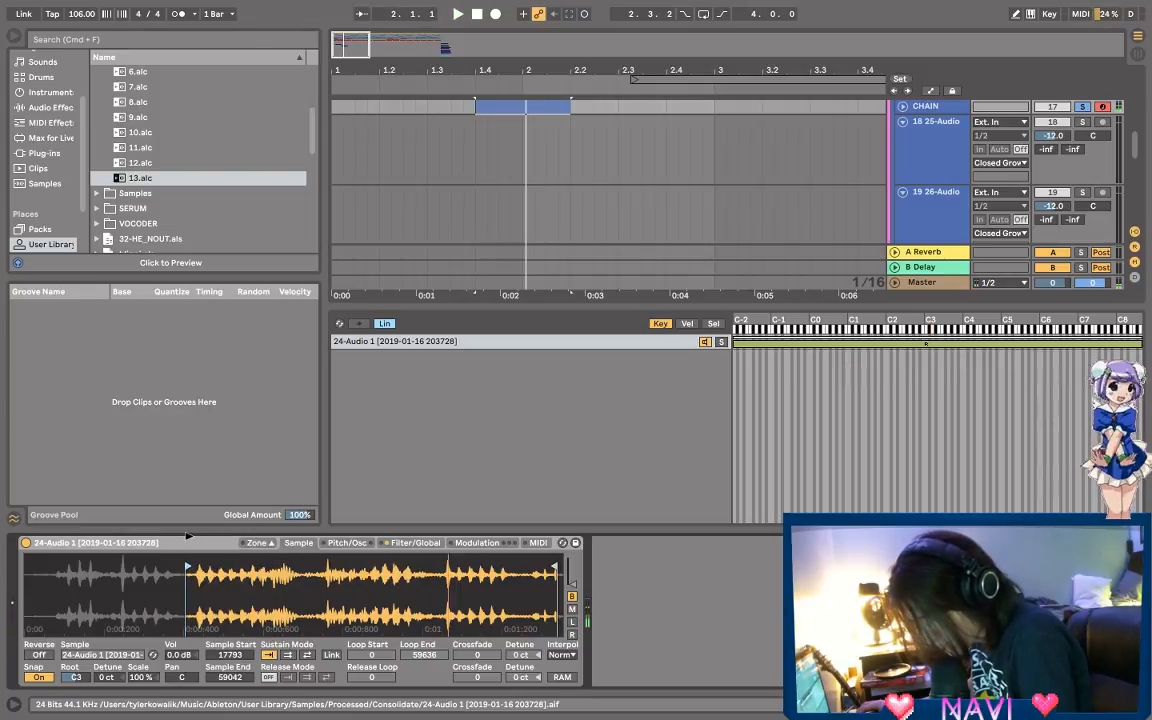
pyautogui.moveTo(188, 539); pyautogui.dragTo(137, 539)
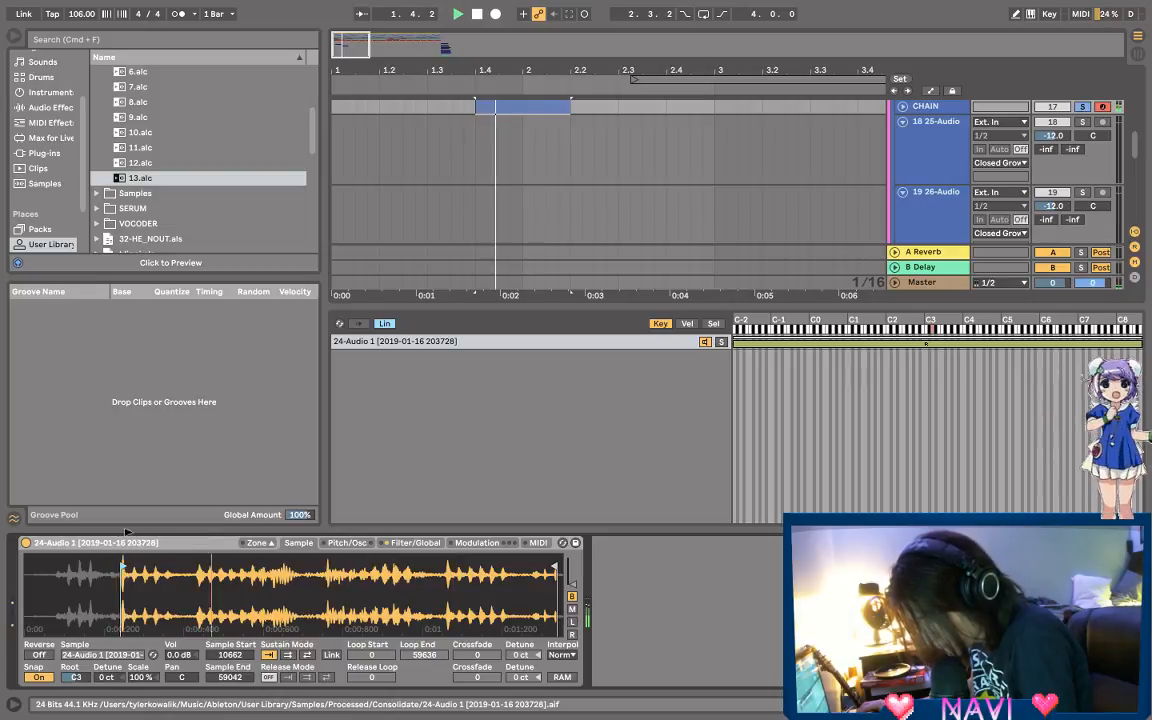
pyautogui.moveTo(126, 531); pyautogui.dragTo(194, 540)
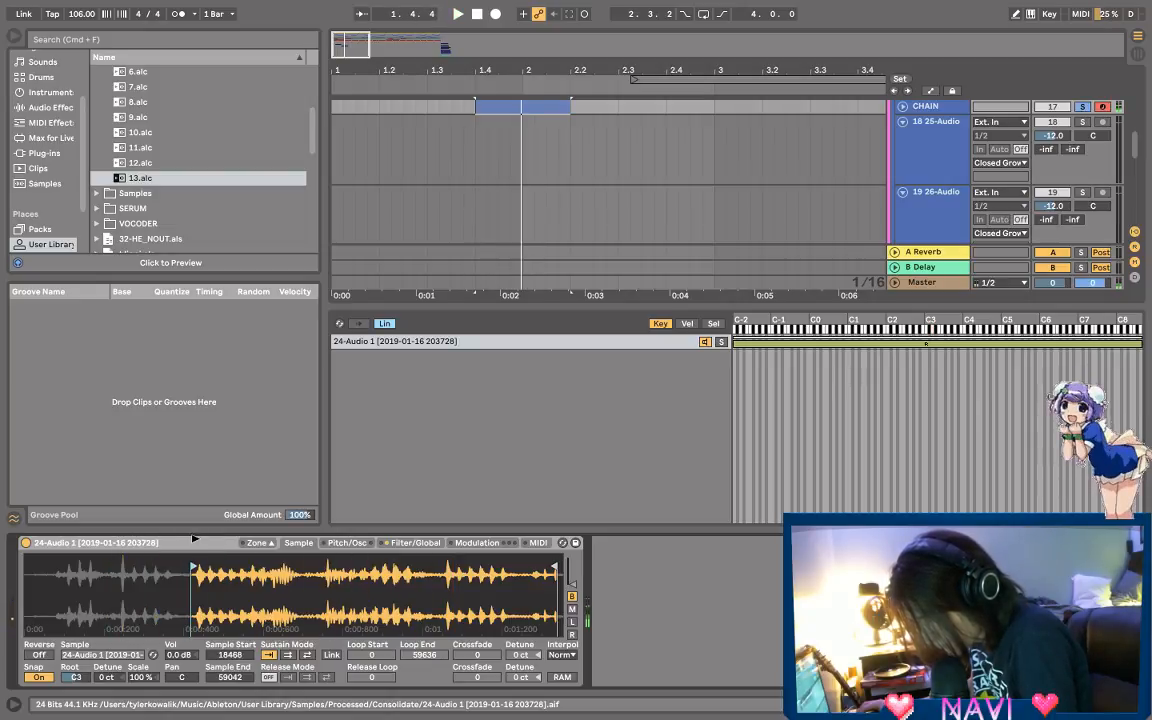
pyautogui.press('space')
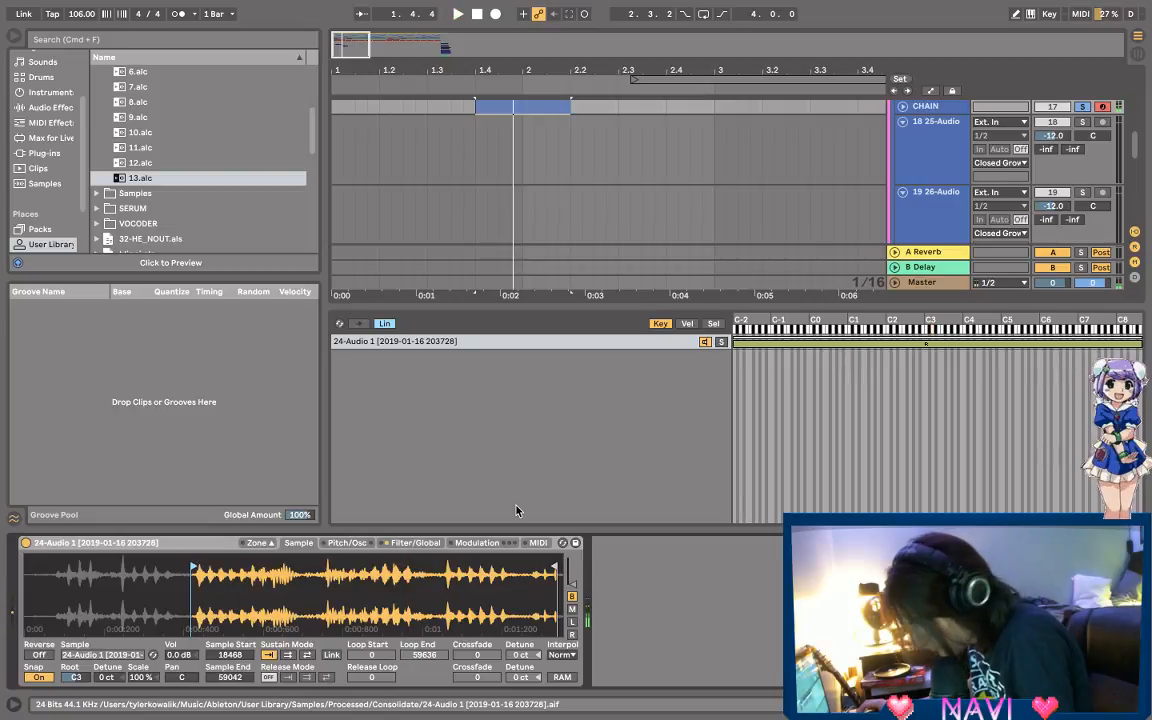
# Step: Try the sampler's pitch envelope with an amount of +36 st, reset the amount to 0 st, and set the decay to 5.41 s
pyautogui.click(347, 542)
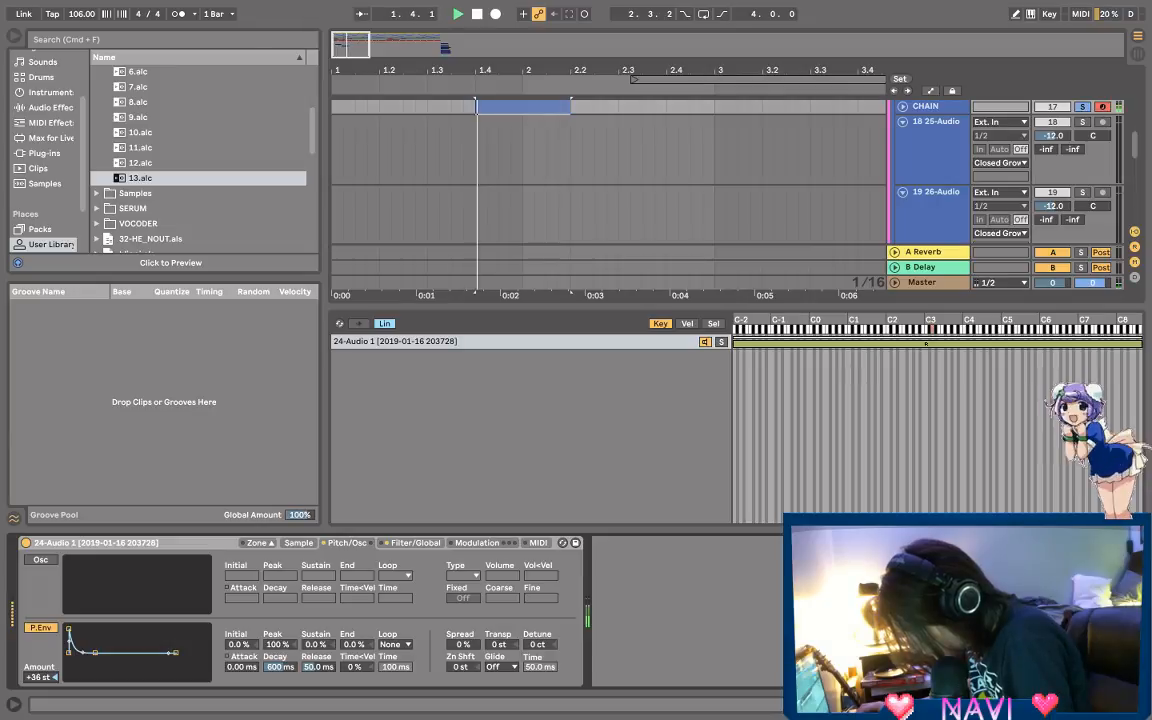
pyautogui.rightClick(45, 678)
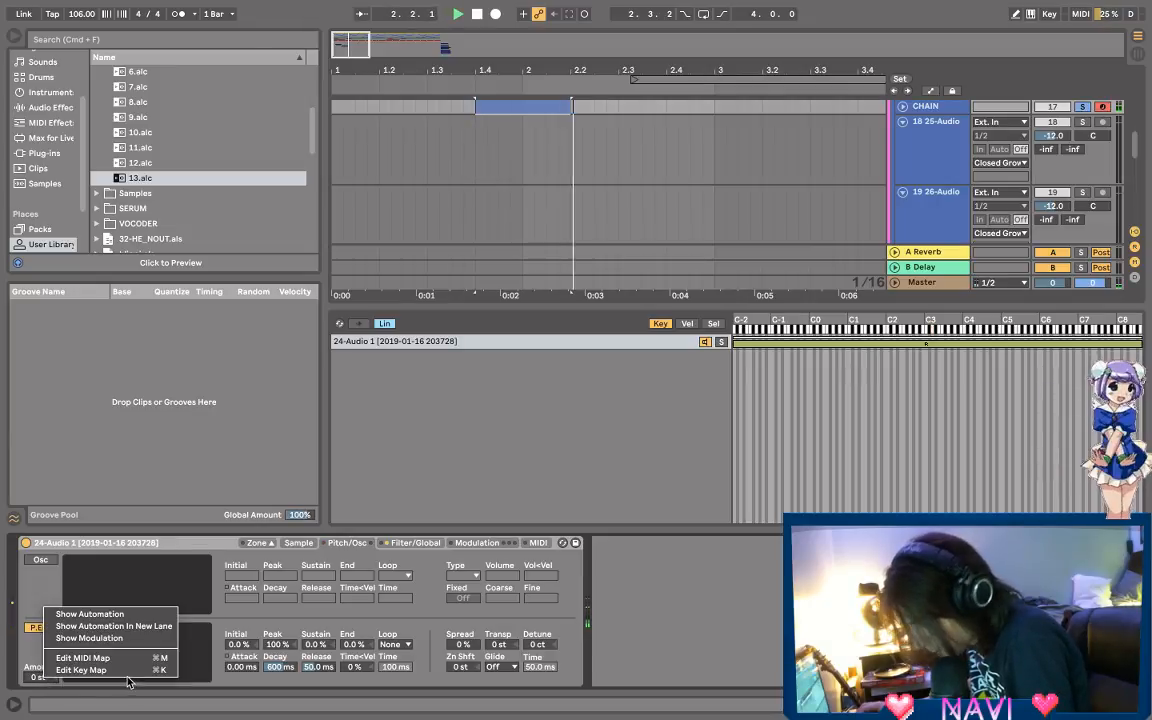
pyautogui.click(284, 669)
pyautogui.moveTo(293, 670); pyautogui.dragTo(280, 625)
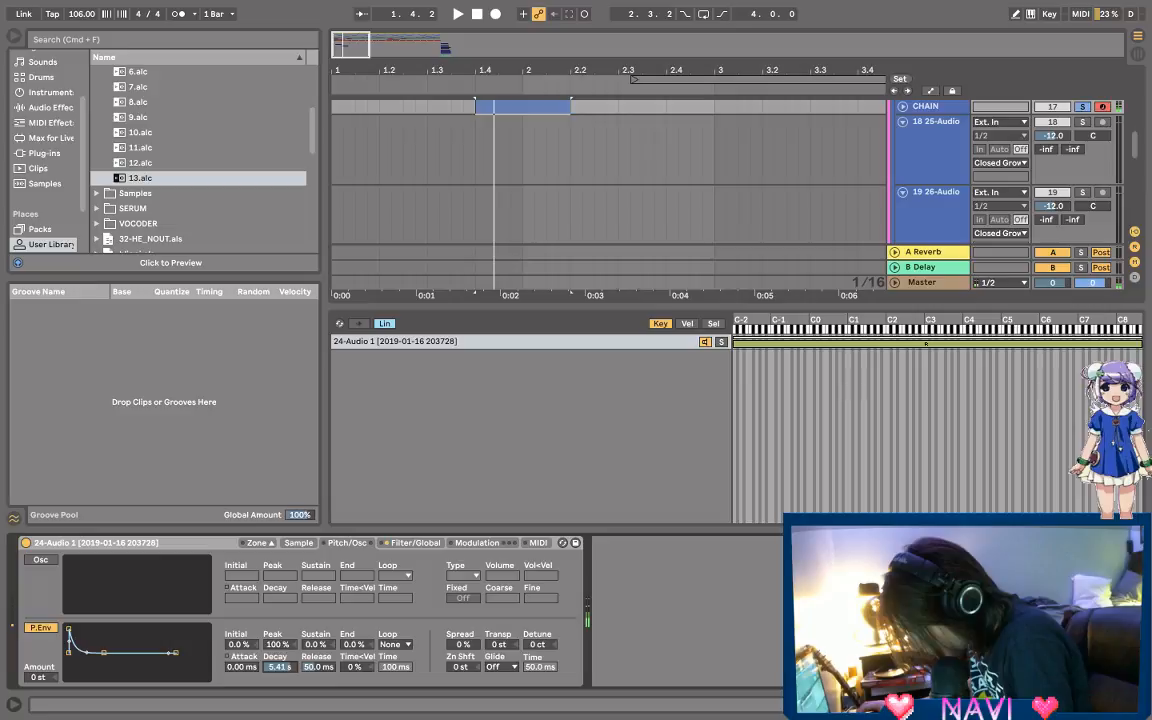
# Step: Try a pitch envelope amount of +48 st with decays of 410 ms, 4.70 ms and 7.22 ms while playing the clip
pyautogui.press('space')
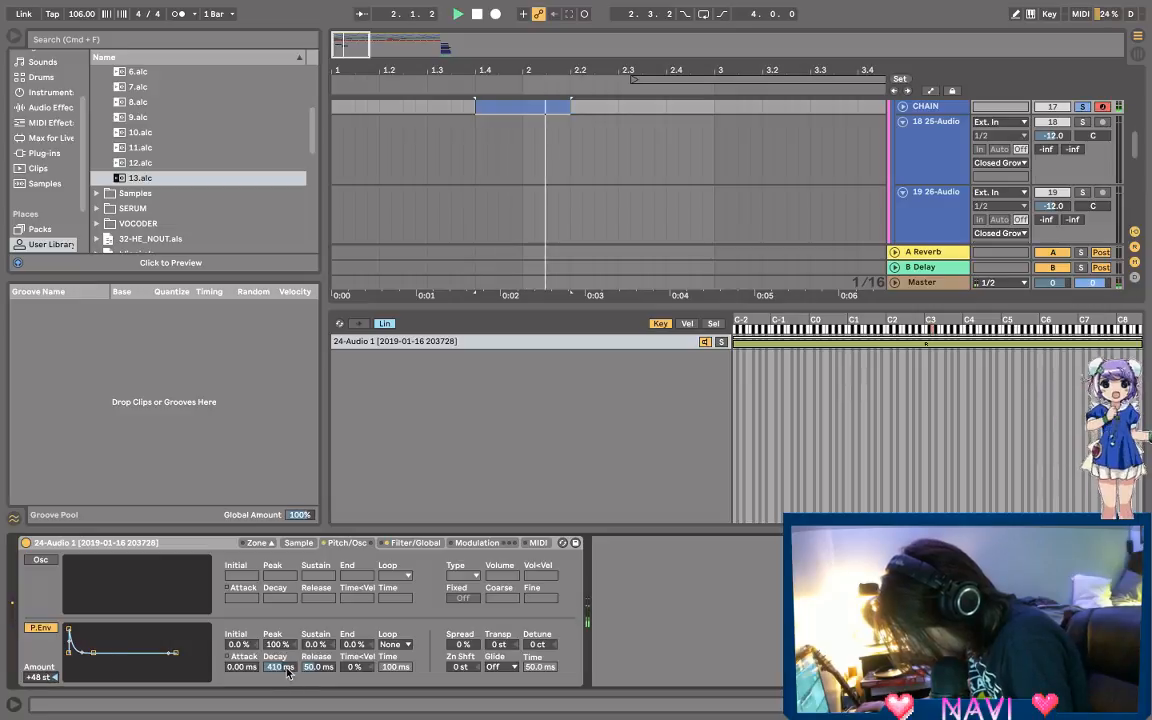
pyautogui.moveTo(280, 667); pyautogui.dragTo(280, 700)
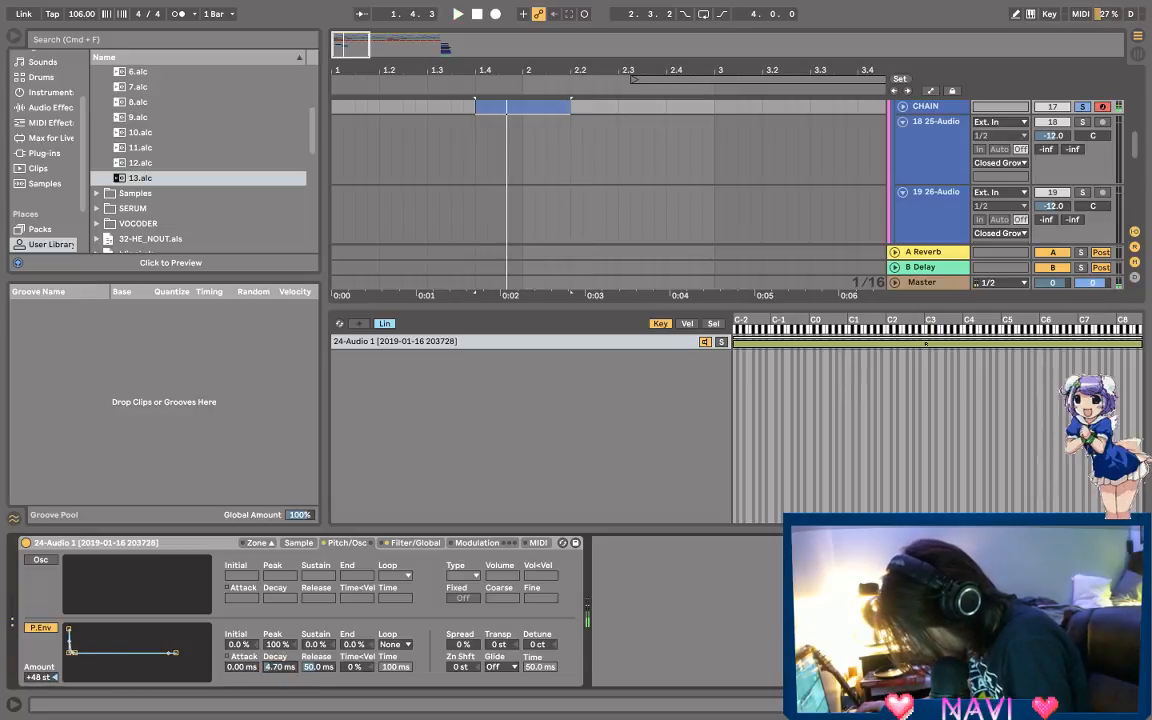
pyautogui.moveTo(280, 667); pyautogui.dragTo(280, 700)
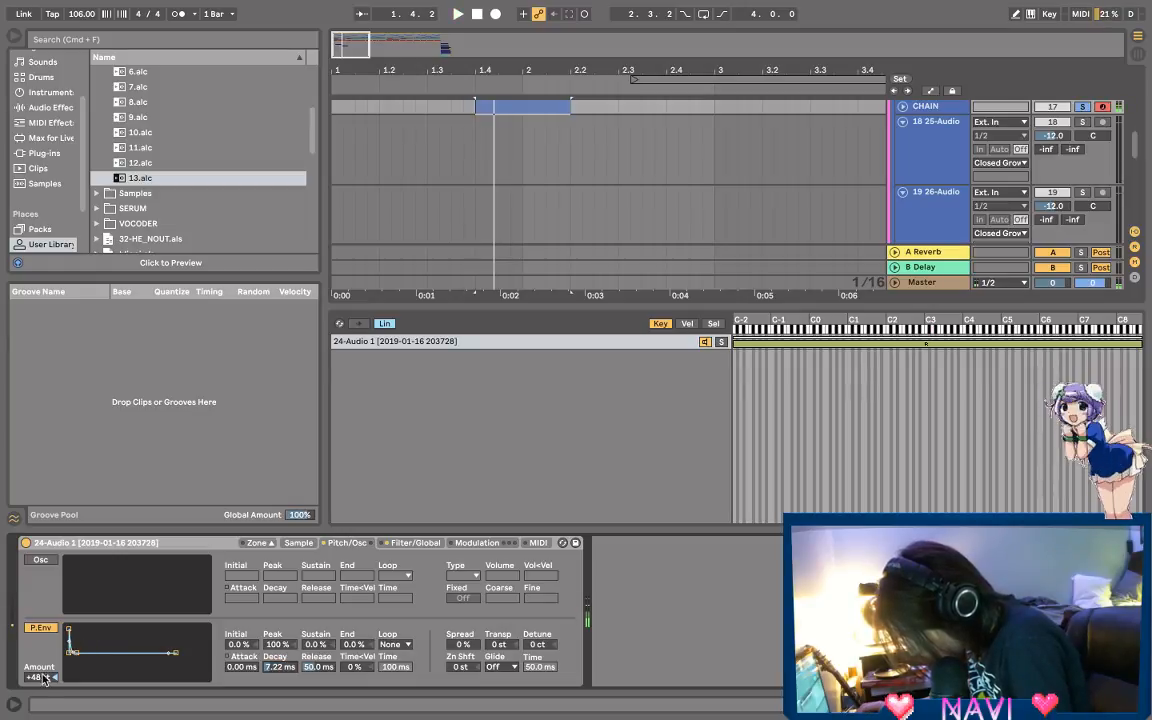
pyautogui.press('space')
# Step: Set the pitch envelope amount to +27 st and its decay to 12.1 ms, replaying the clip to audition it
pyautogui.moveTo(41, 678); pyautogui.dragTo(41, 690)
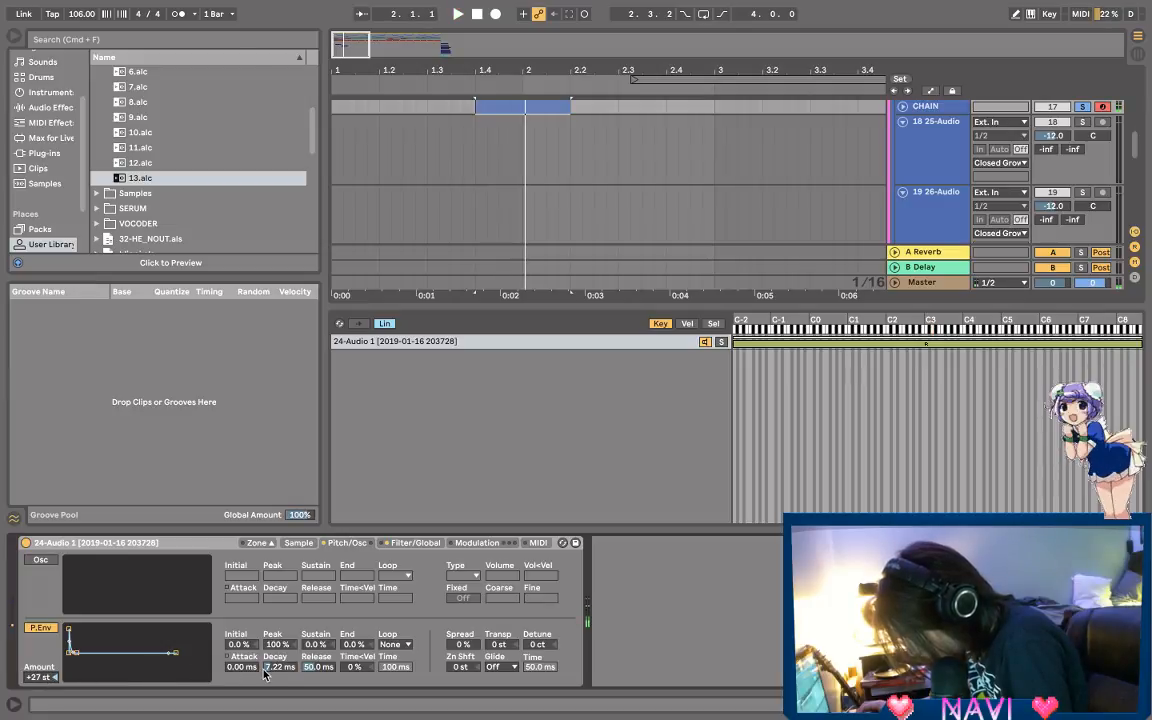
pyautogui.press('space')
pyautogui.moveTo(265, 668)
pyautogui.mouseDown()
pyautogui.moveTo(265, 655)
pyautogui.moveTo(280, 668)
pyautogui.mouseUp()
pyautogui.press('space')
pyautogui.press('space')
pyautogui.press('space')
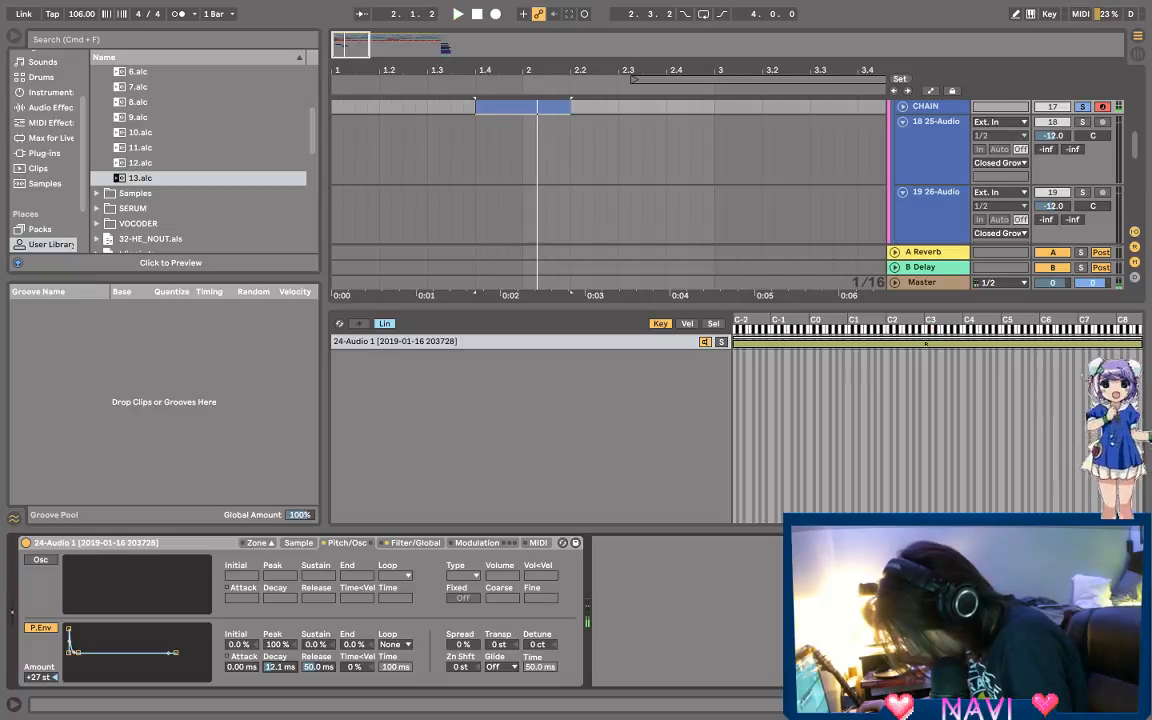
pyautogui.press('space')
pyautogui.press('space')
pyautogui.press('space')
pyautogui.press('space')
# Step: Open the copied CHAIN clip in the note editor and replay it with the full D3 note in view
pyautogui.doubleClick(498, 106)
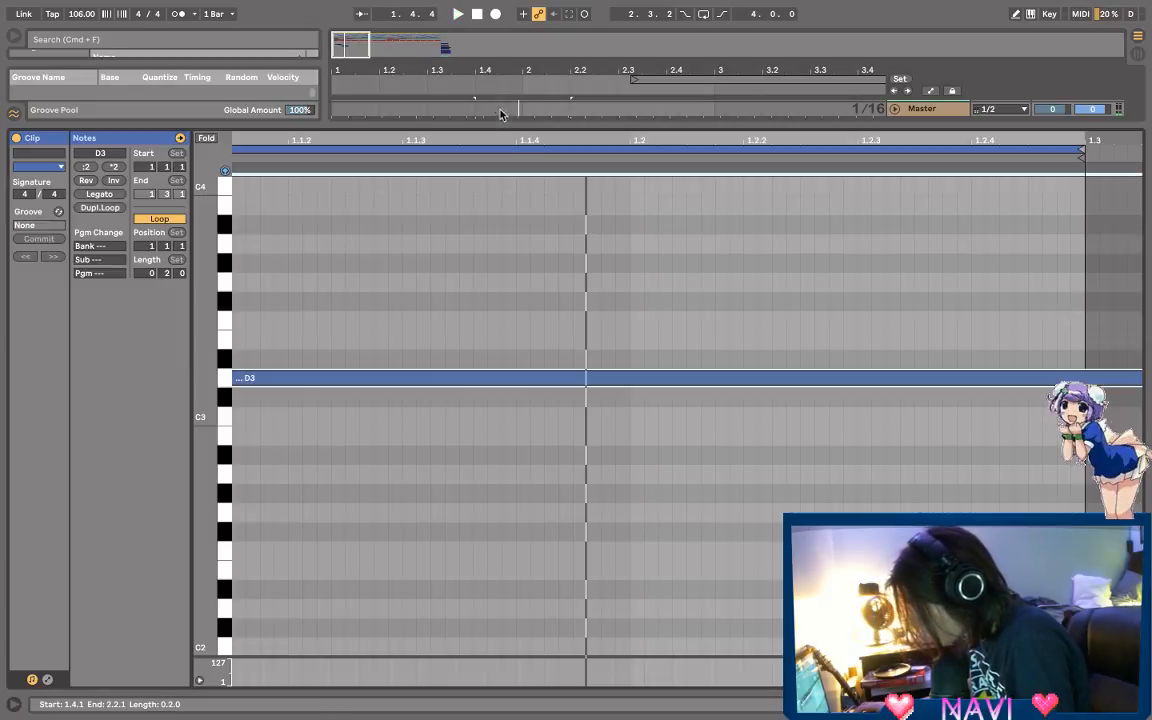
pyautogui.press('space')
pyautogui.press('space')
pyautogui.press('space')
pyautogui.moveTo(733, 147); pyautogui.dragTo(733, 125)
pyautogui.press('space')
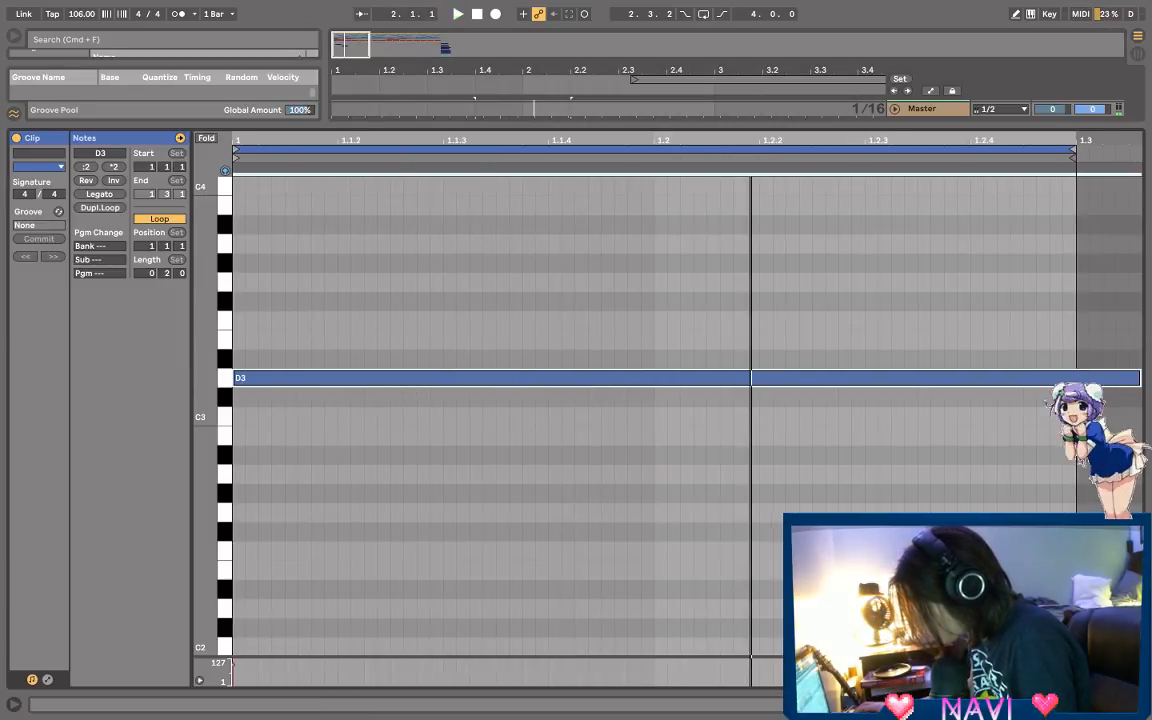
# Step: Shorten the clip's D3 note so it ends at 1.1.3, then replay the clip
pyautogui.press('space')
pyautogui.press('space')
pyautogui.moveTo(1140, 378); pyautogui.dragTo(440, 272)
pyautogui.press('space')
pyautogui.press('space')
pyautogui.press('space')
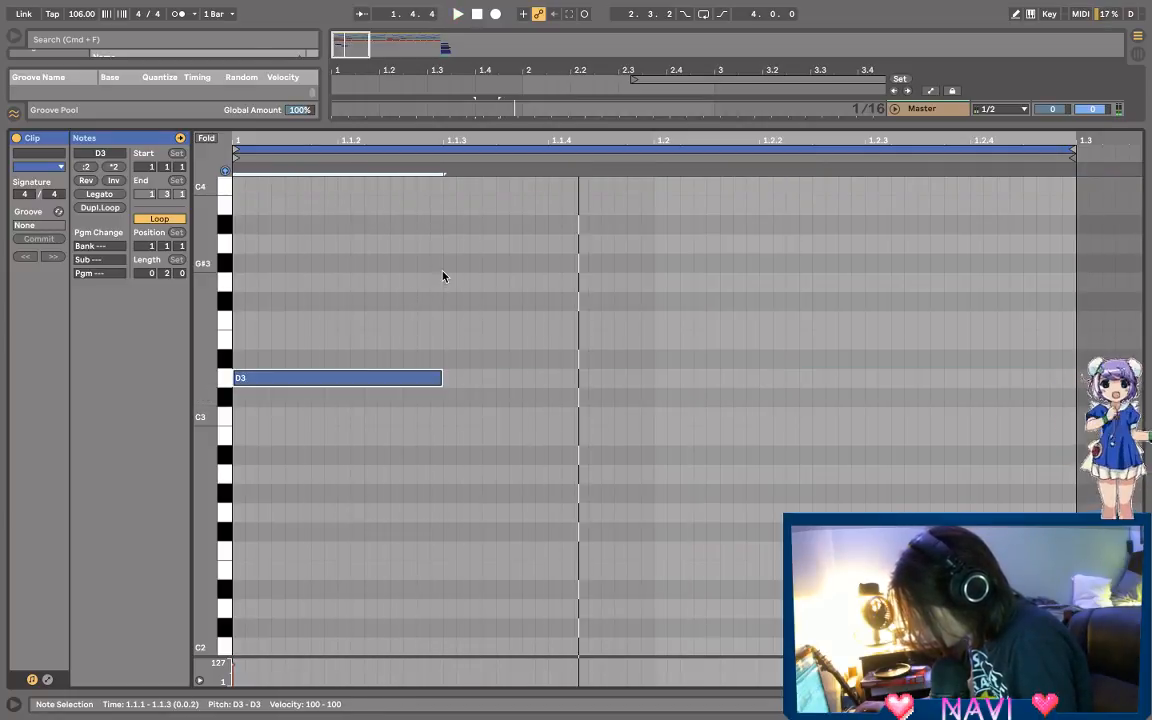
# Step: Duplicate the short D3 note three times so four equal notes run to 1.3.1, replaying the clip
pyautogui.press('super+d')
pyautogui.press('super+d')
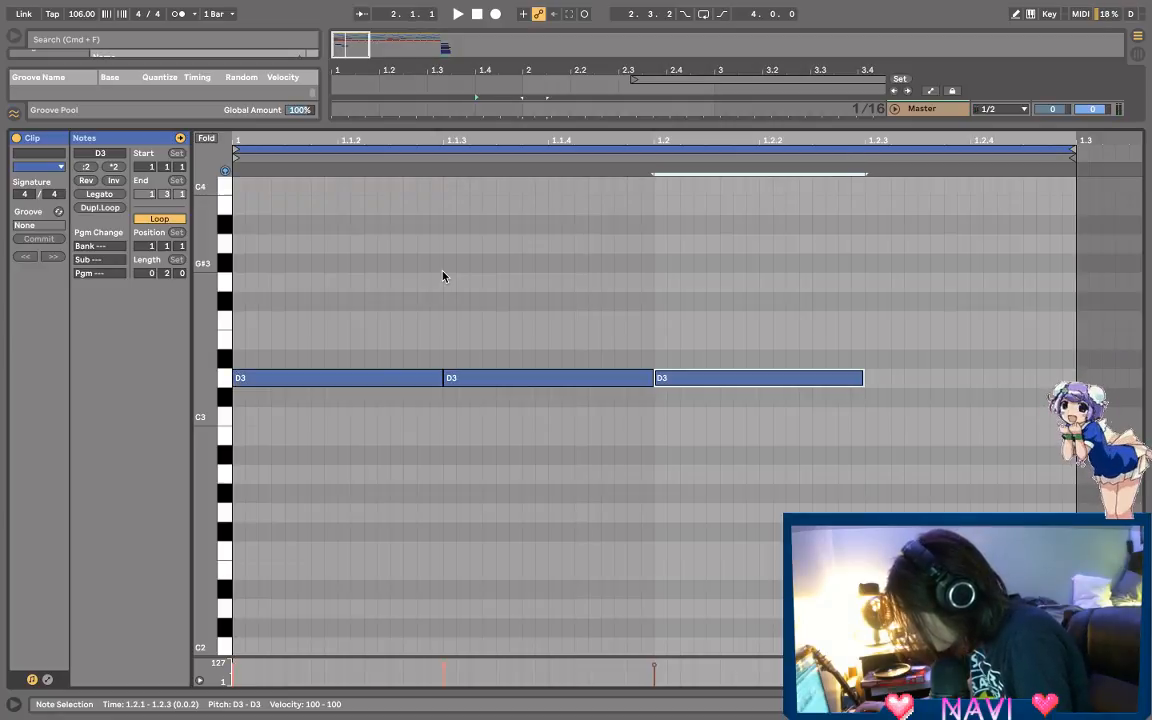
pyautogui.press('super+space')
pyautogui.press('Escape')
pyautogui.press('space')
pyautogui.press('space')
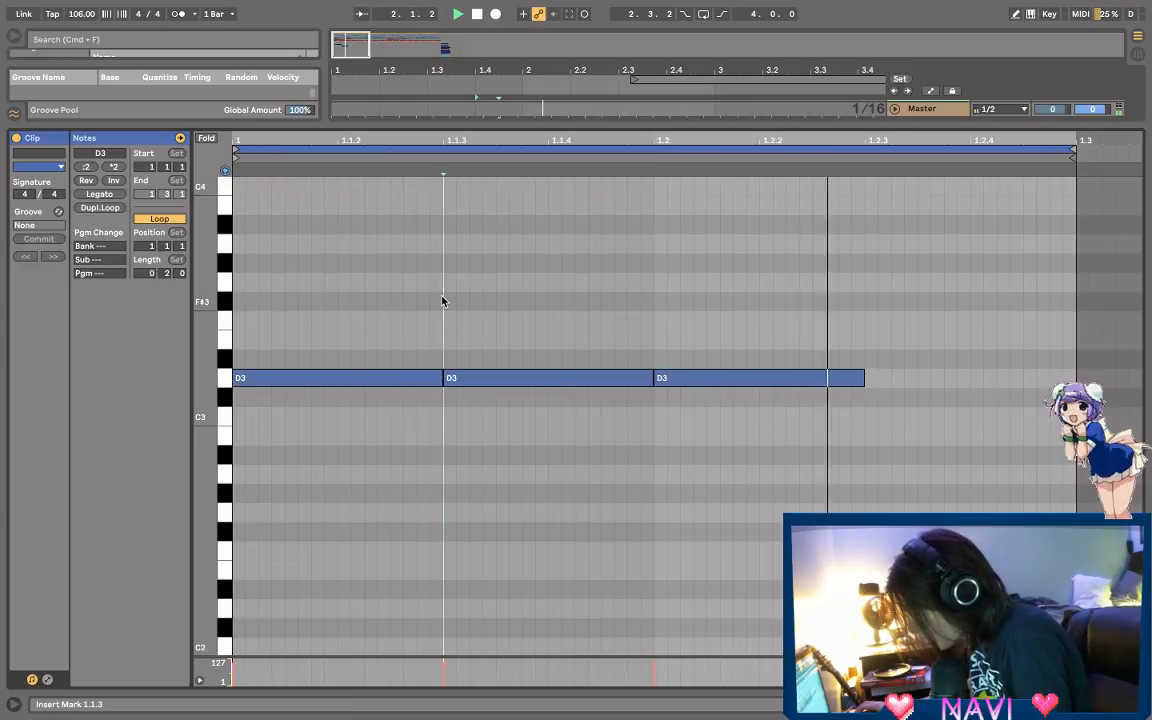
pyautogui.click(800, 381)
pyautogui.press('space')
pyautogui.press('super+d')
pyautogui.press('space')
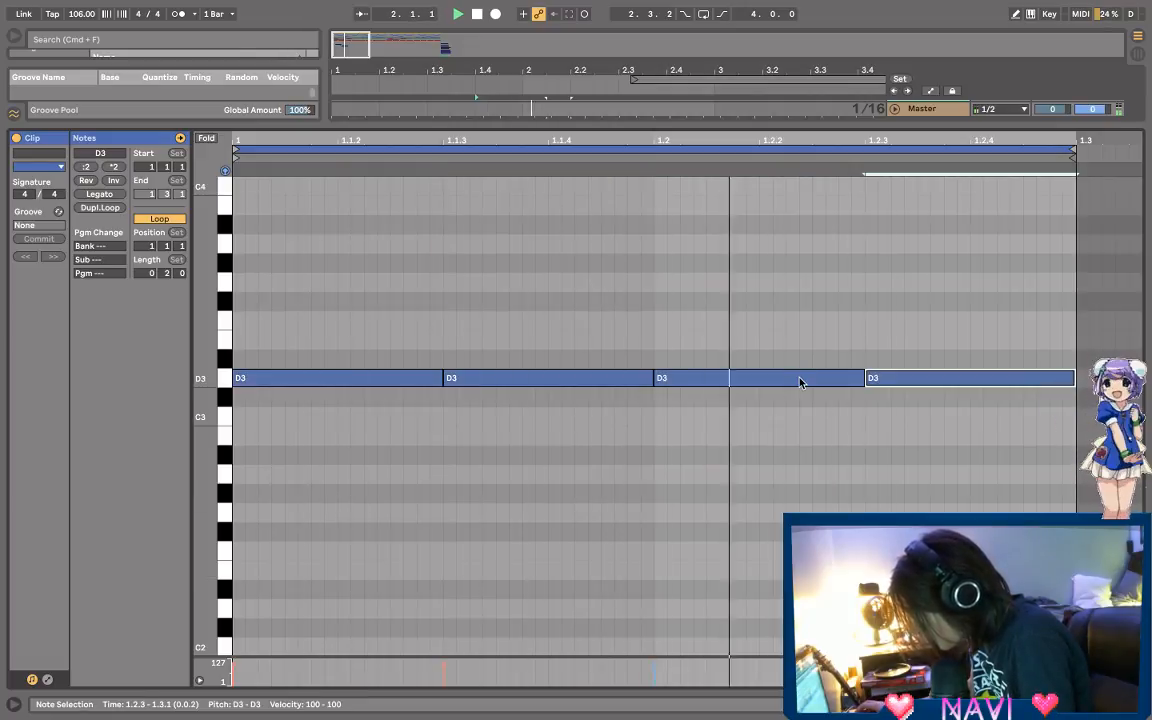
pyautogui.press('Delete')
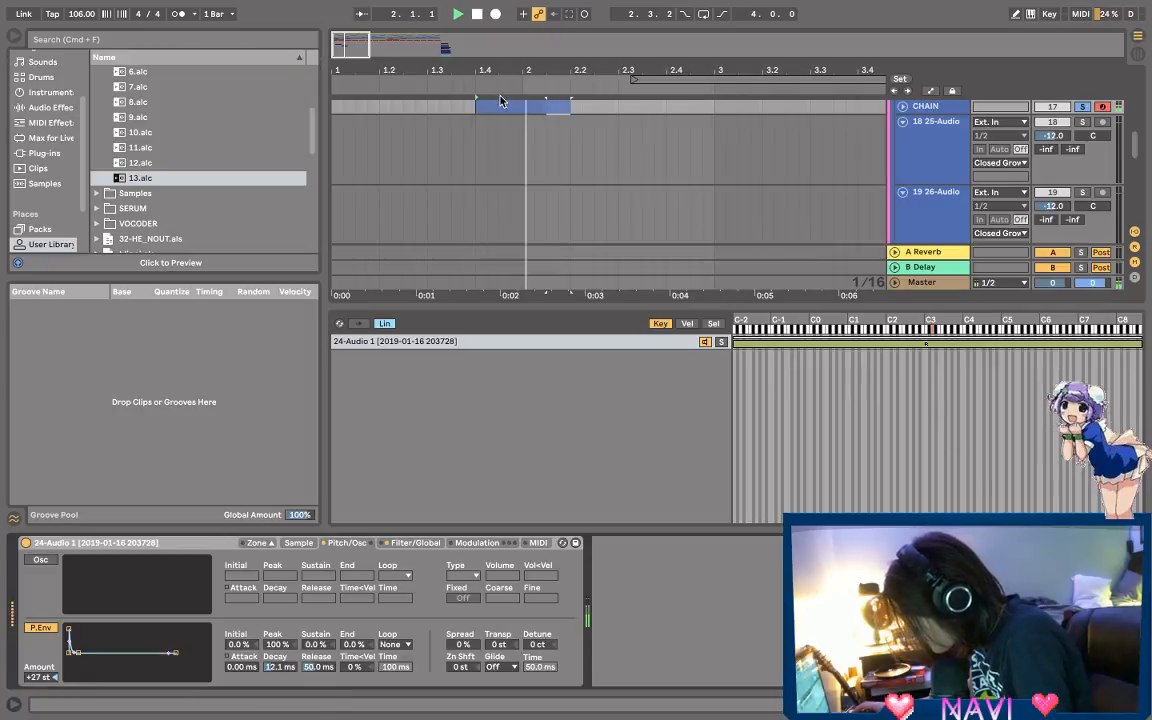
# Step: Turn off solo on CHAIN track 17 and play its clip together with the other tracks
pyautogui.click(1080, 108)
pyautogui.press('space')
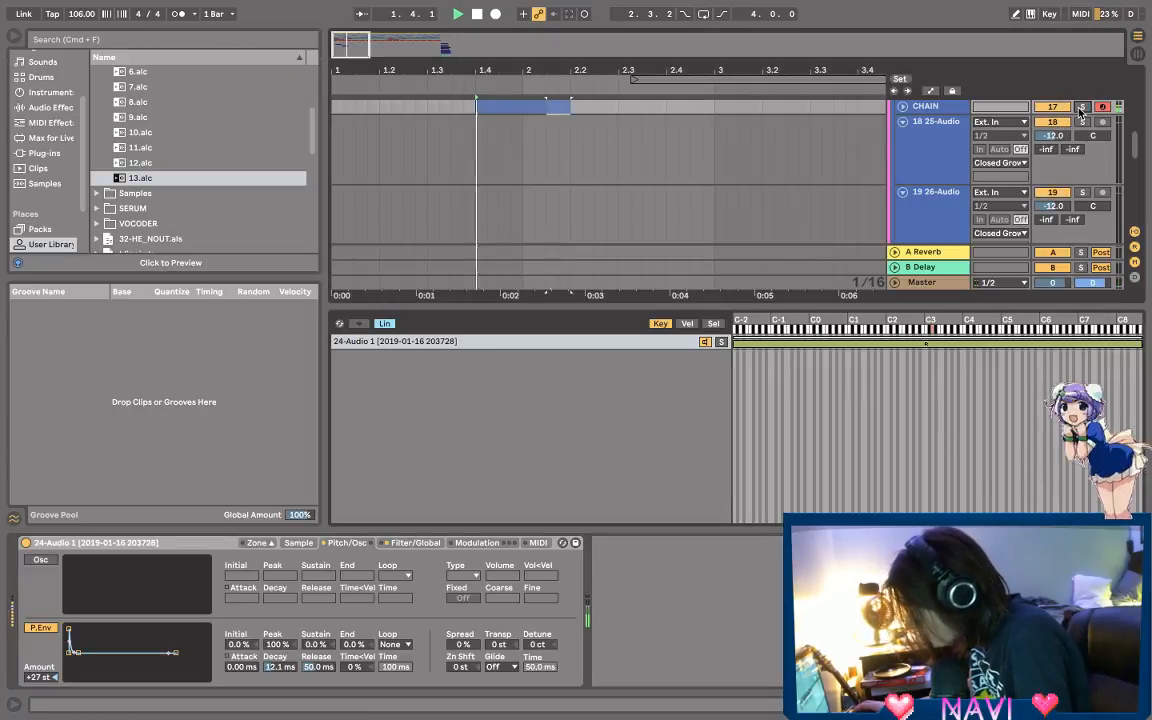
pyautogui.press('space')
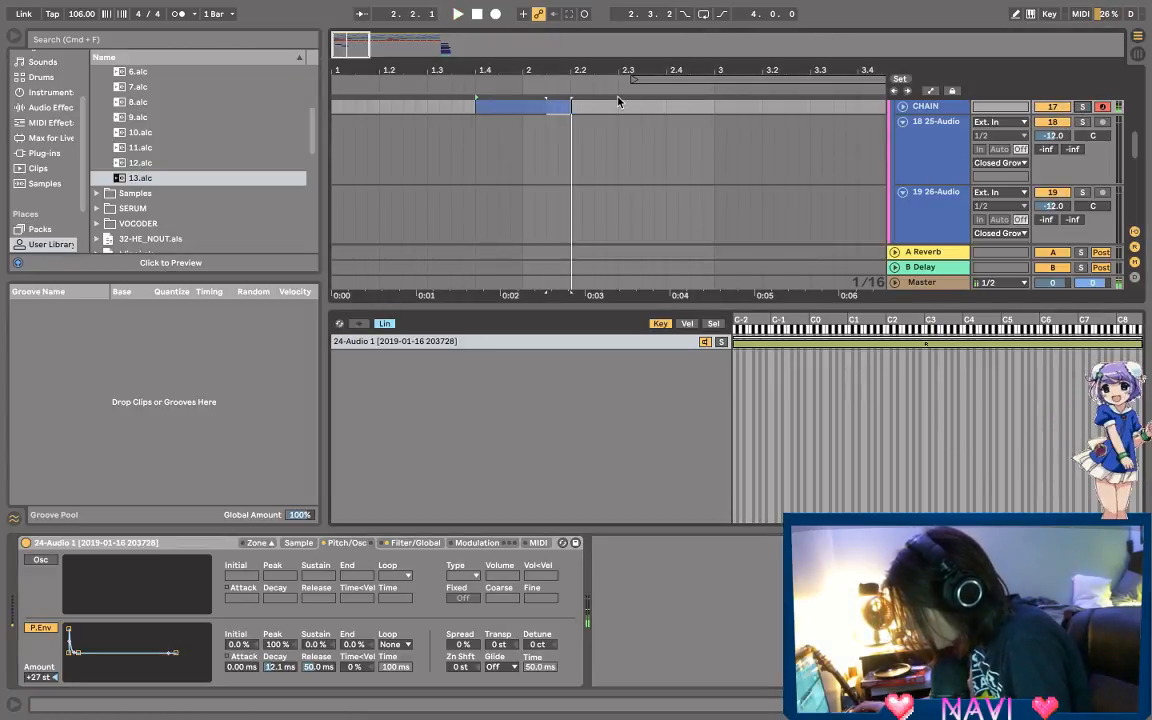
pyautogui.press('space')
pyautogui.scroll(3, 622, 140)
pyautogui.press('space')
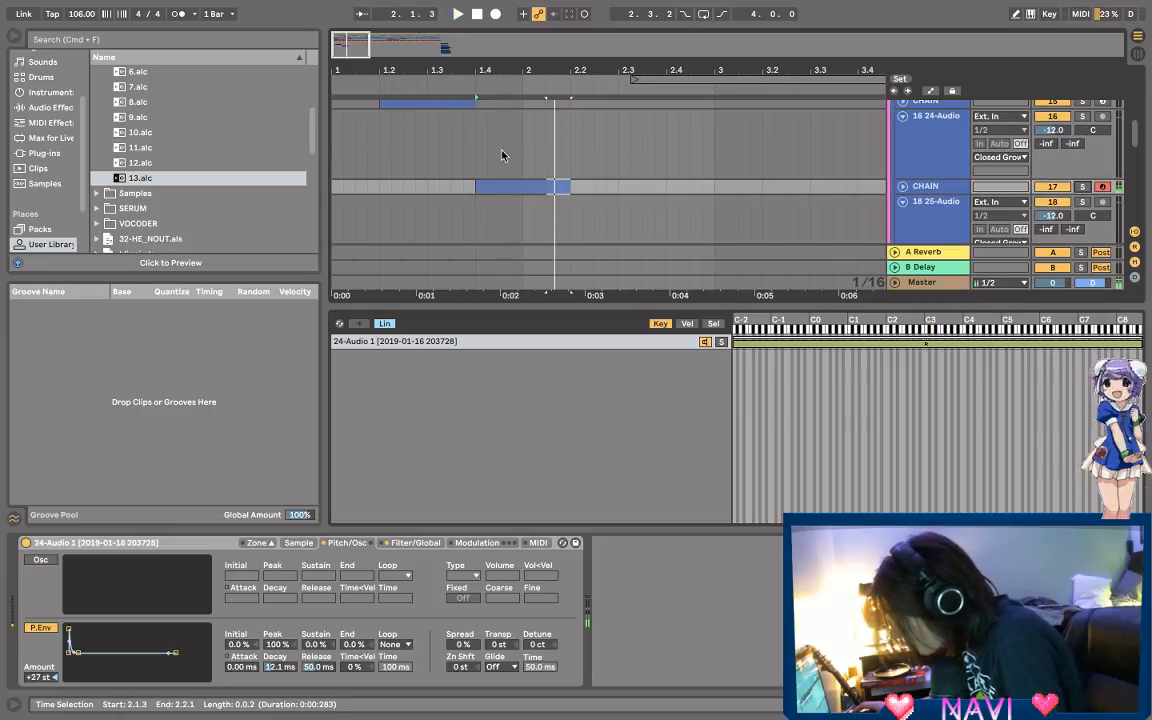
# Step: Select the clip on CHAIN track 15, solo that track and play the clip
pyautogui.click(439, 105)
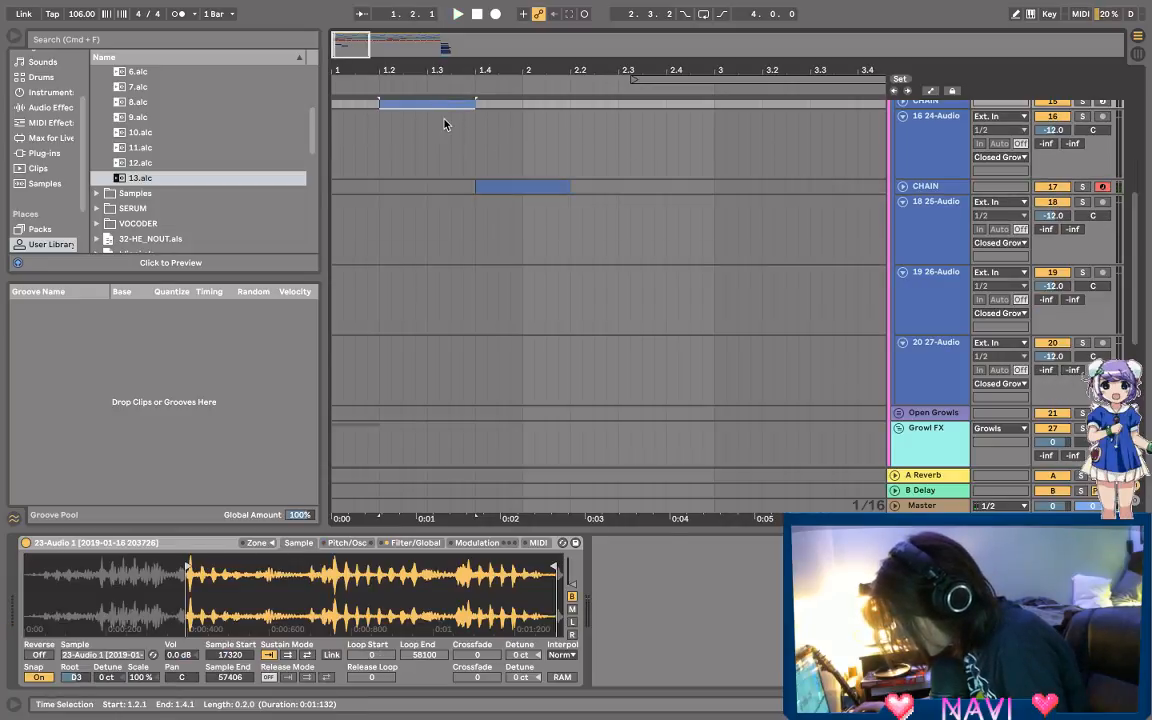
pyautogui.scroll(2, 1052, 134)
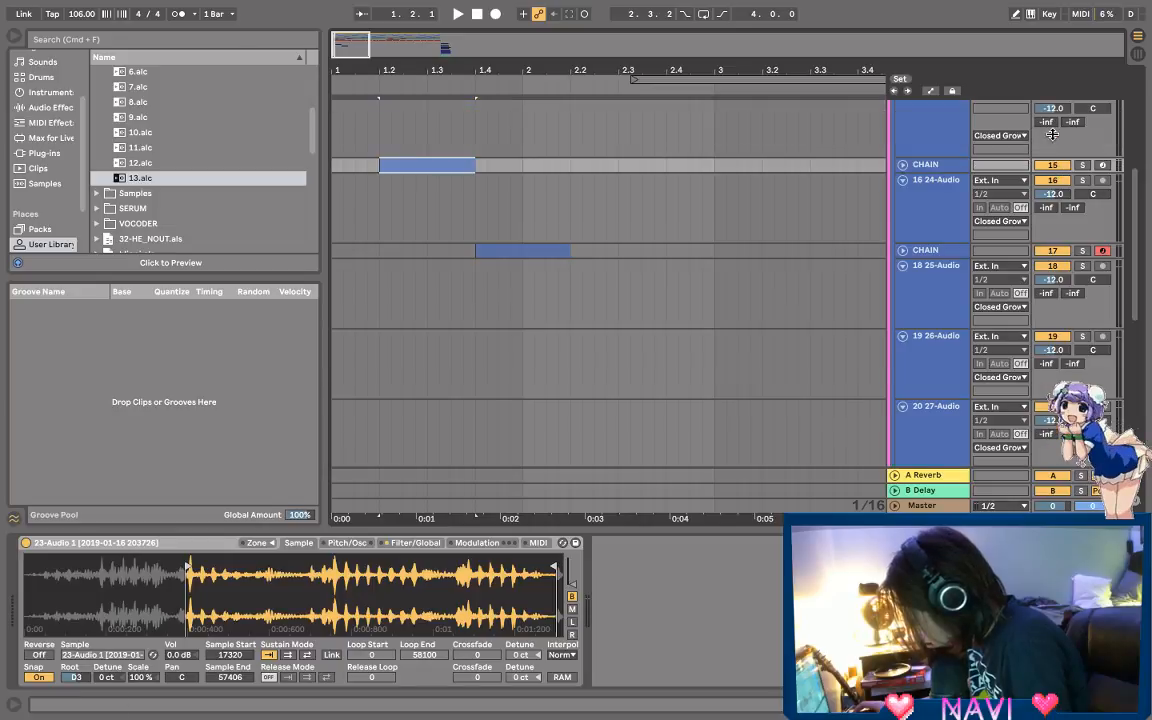
pyautogui.click(1082, 165)
pyautogui.press('space')
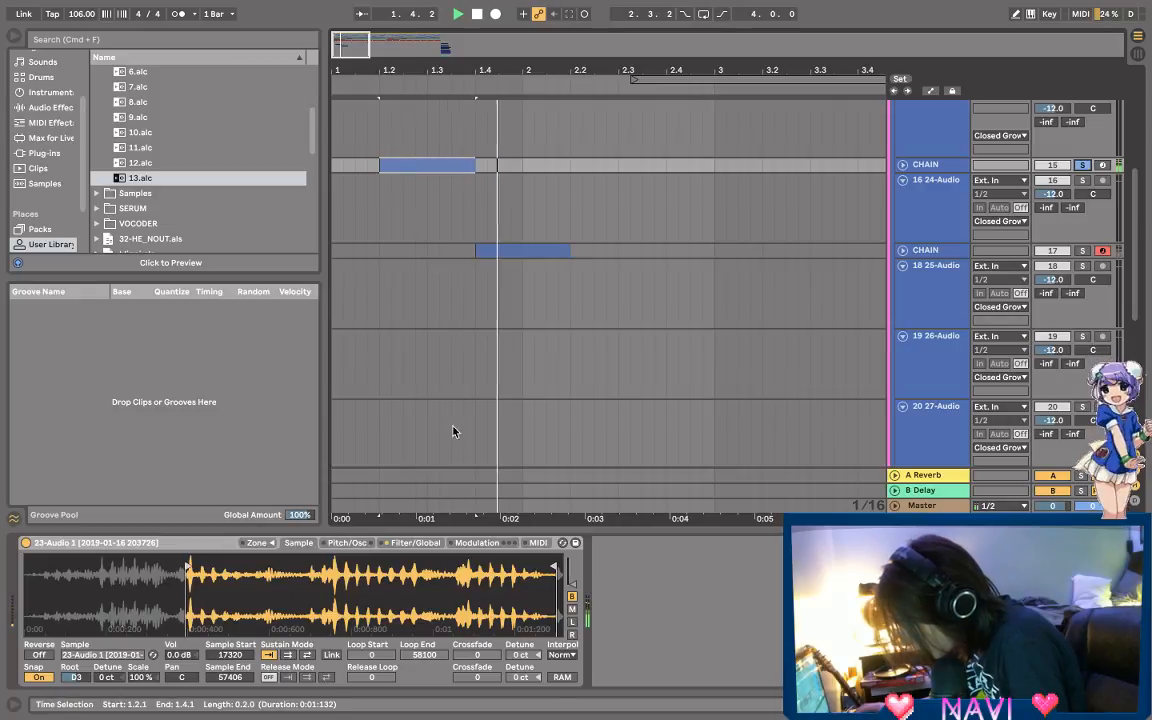
# Step: Shape the 23-Audio sampler's volume envelope with -inf dB sustain, a -35 % decay slope and a 481 ms decay
pyautogui.click(420, 543)
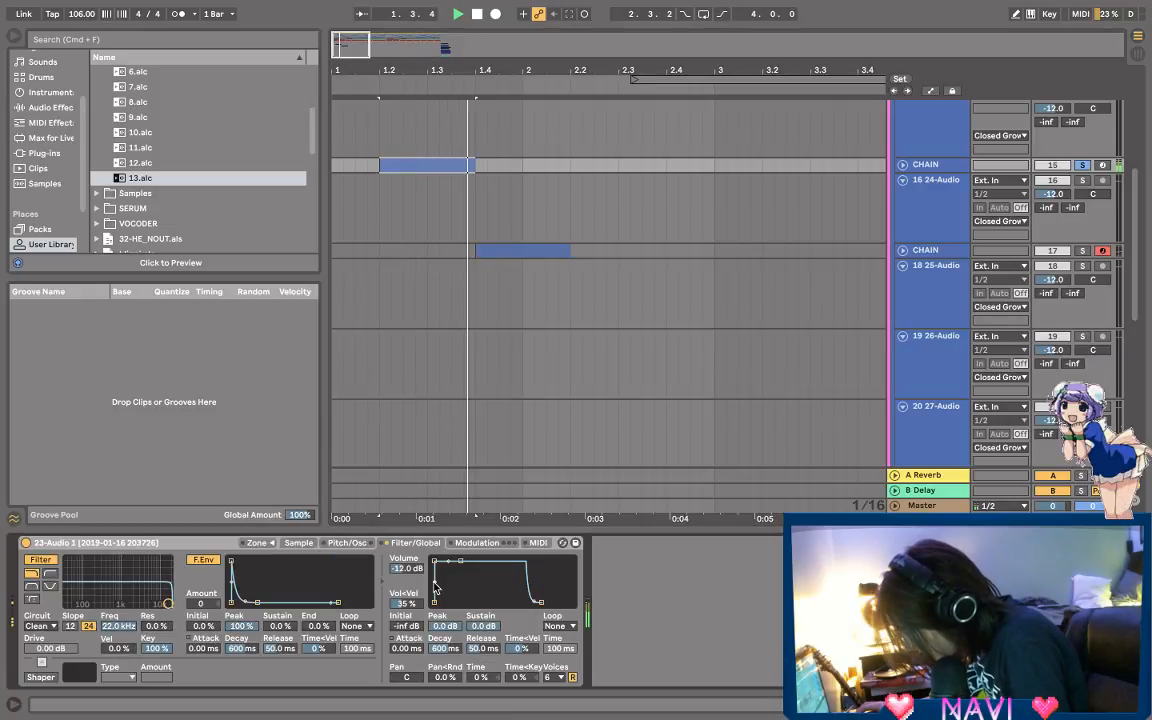
pyautogui.moveTo(461, 561); pyautogui.dragTo(461, 602)
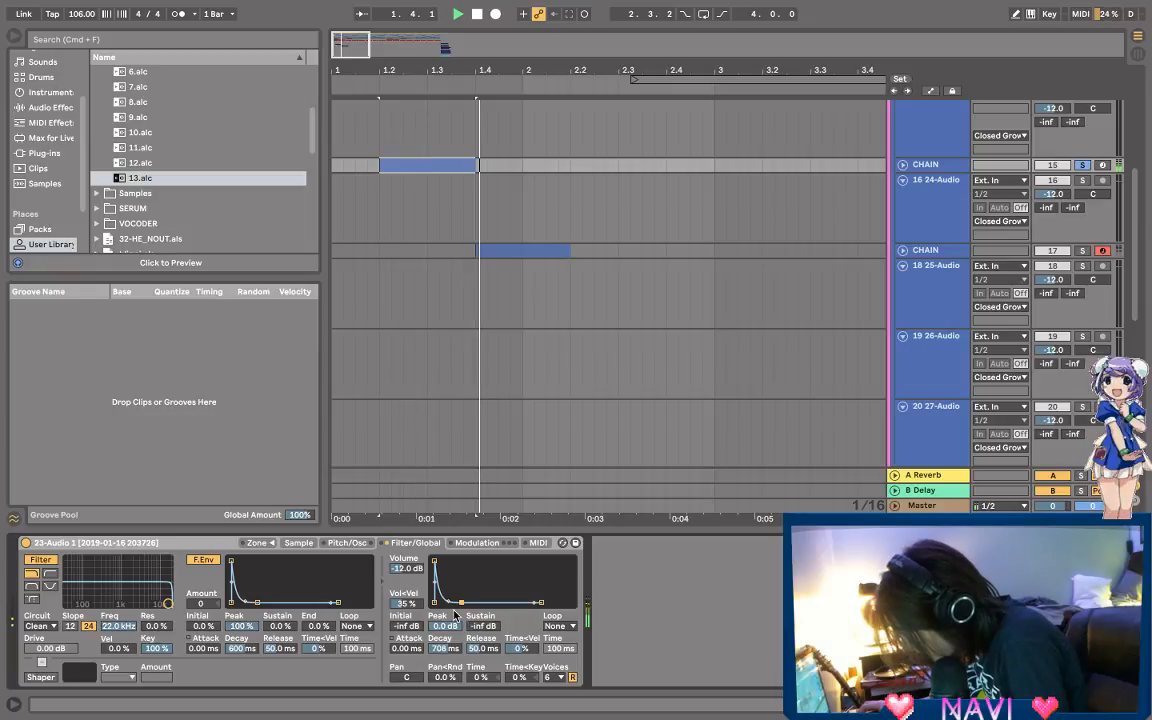
pyautogui.moveTo(448, 600); pyautogui.dragTo(448, 576)
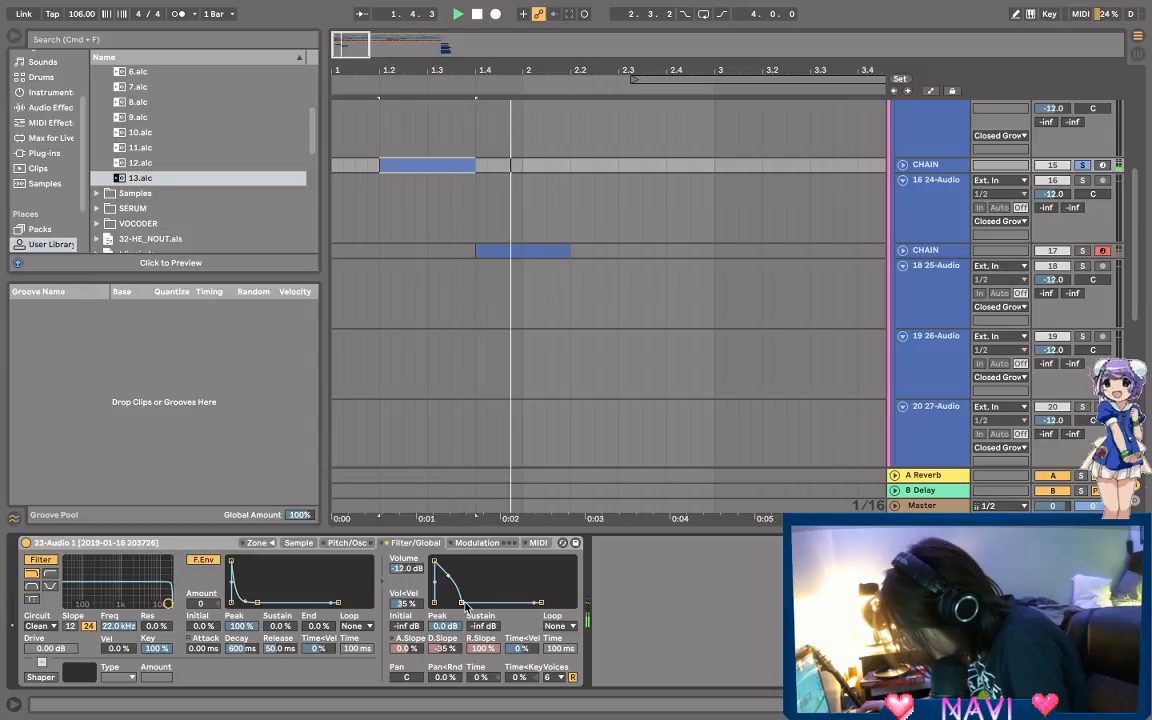
pyautogui.moveTo(461, 602); pyautogui.dragTo(457, 602)
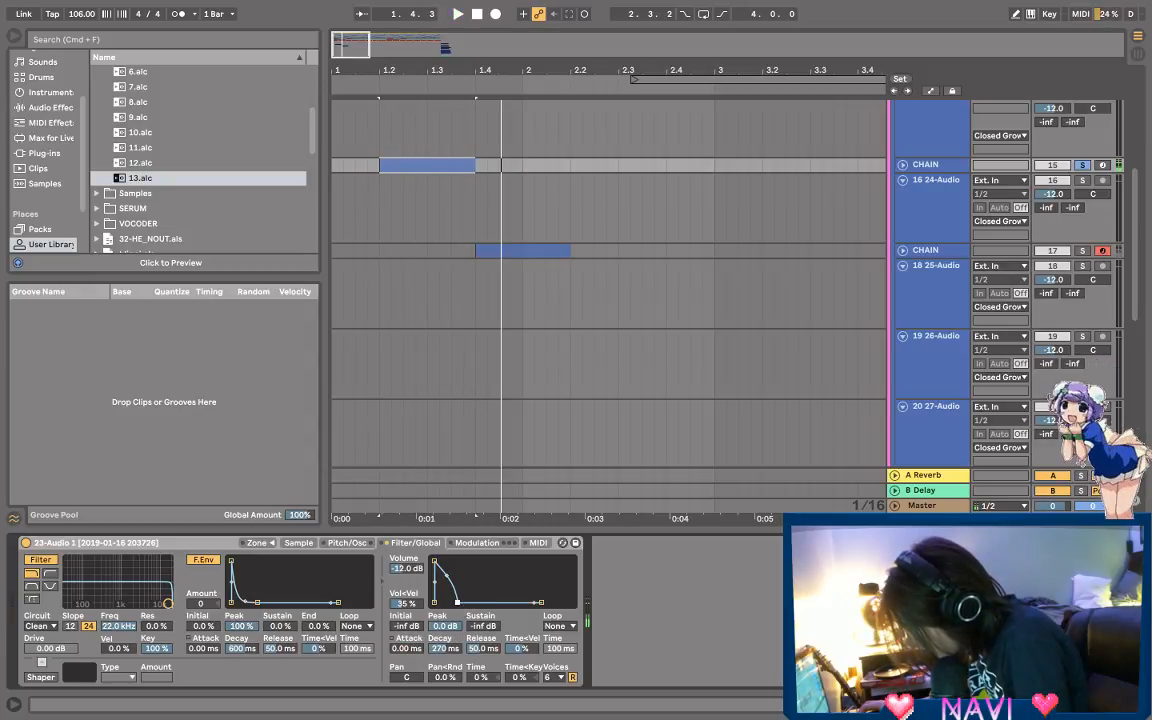
pyautogui.moveTo(461, 602); pyautogui.dragTo(460, 603)
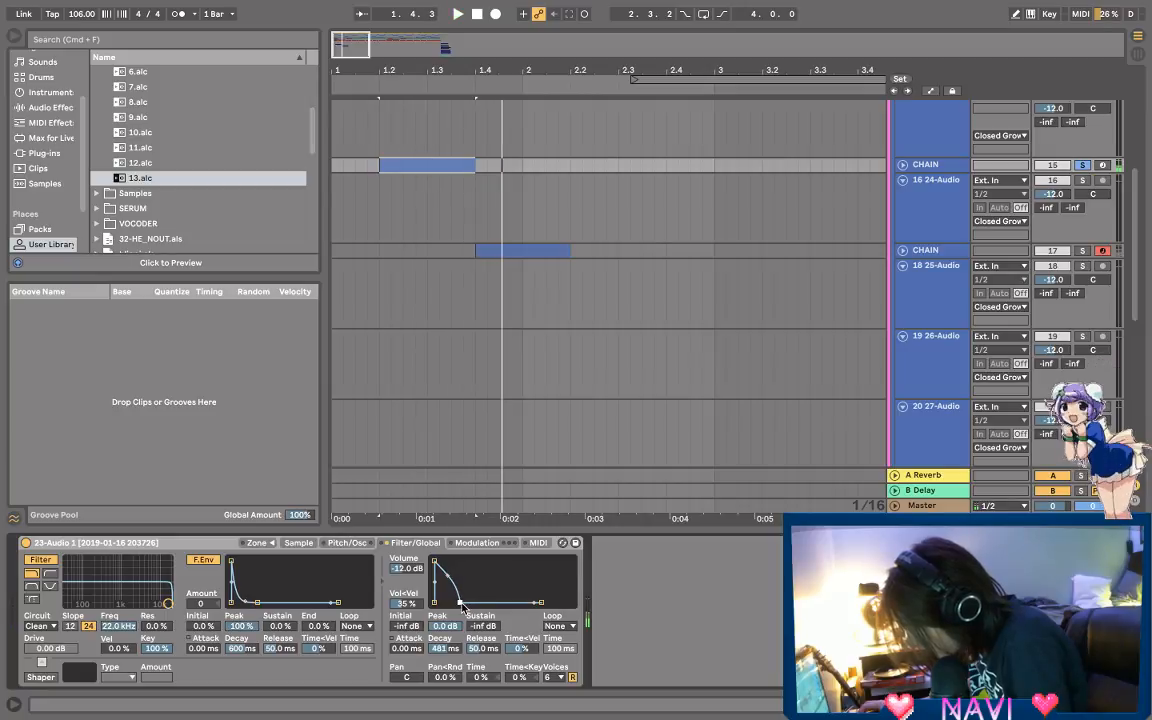
# Step: Set the 23-Audio sampler's pitch envelope amount to +45 st and try decays of 1.21 and 1.78 ms with sustains of -12 % and 8.5 %
pyautogui.click(329, 544)
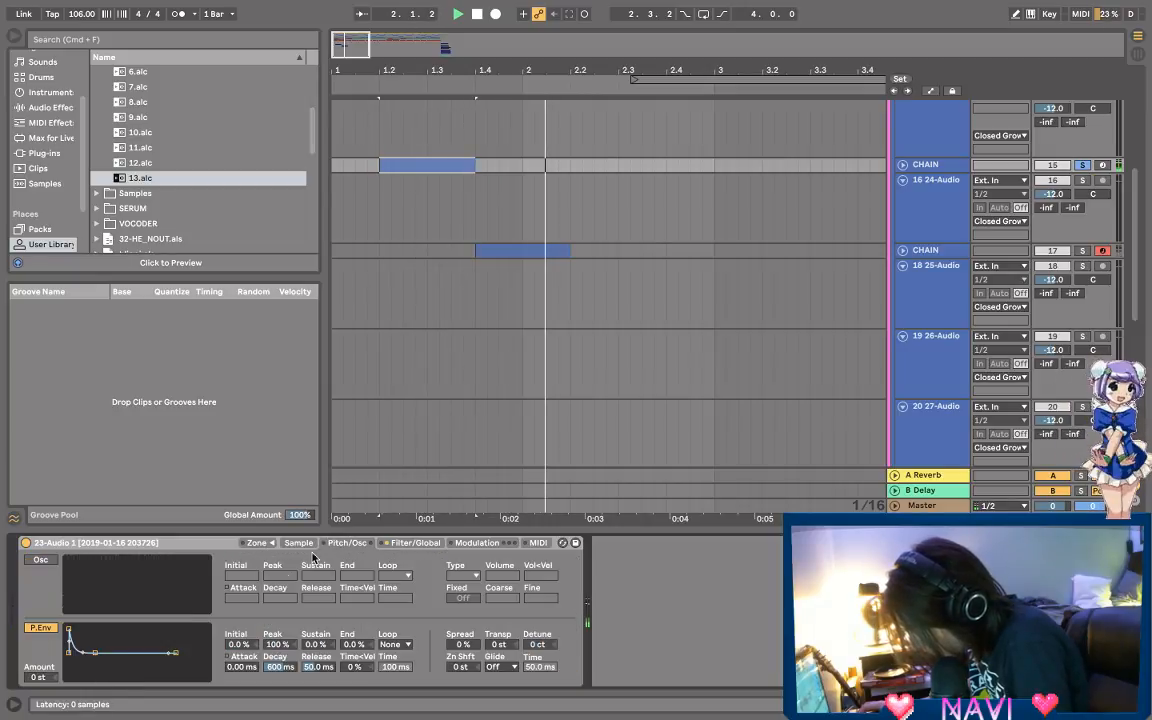
pyautogui.moveTo(84, 653)
pyautogui.mouseDown()
pyautogui.moveTo(41, 664)
pyautogui.moveTo(84, 653)
pyautogui.moveTo(71, 651)
pyautogui.mouseUp()
pyautogui.press('space')
pyautogui.press('space')
pyautogui.press('space')
pyautogui.press('space')
pyautogui.press('space')
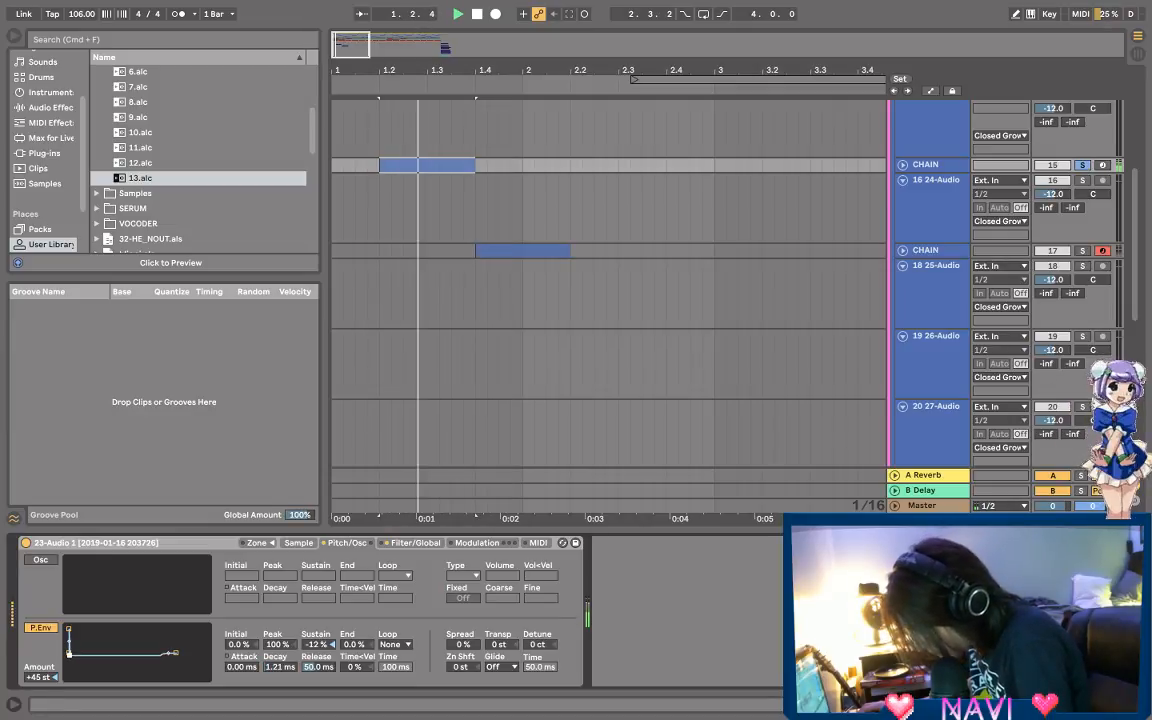
pyautogui.press('space')
pyautogui.press('space')
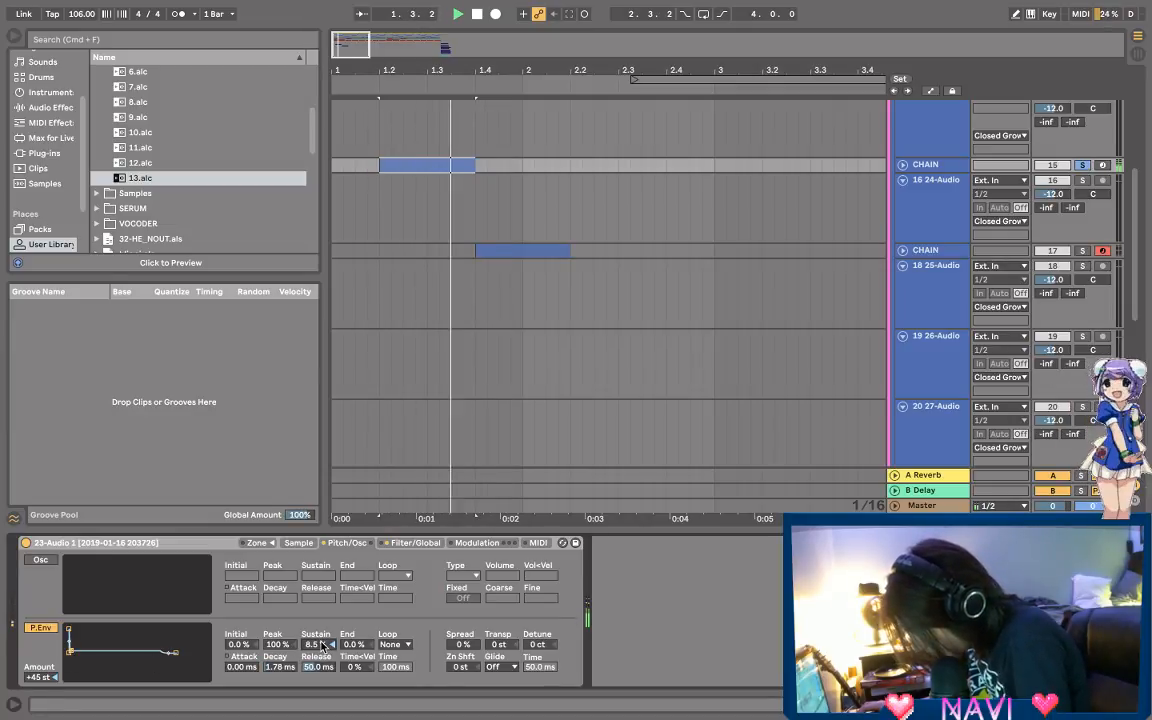
# Step: Reset the pitch envelope sustain to 0.0 % and set its decay to 14.4 ms, replaying the clip
pyautogui.doubleClick(321, 646)
pyautogui.press('space')
pyautogui.press('space')
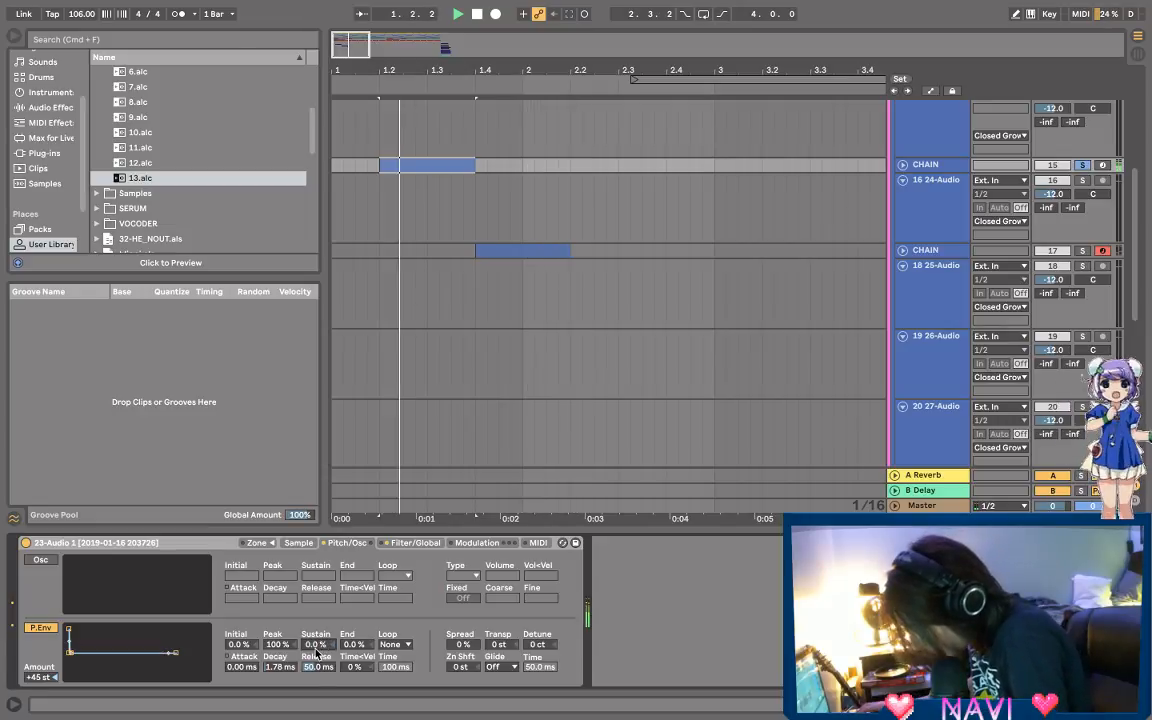
pyautogui.moveTo(298, 672); pyautogui.dragTo(298, 640)
pyautogui.press('space')
pyautogui.press('space')
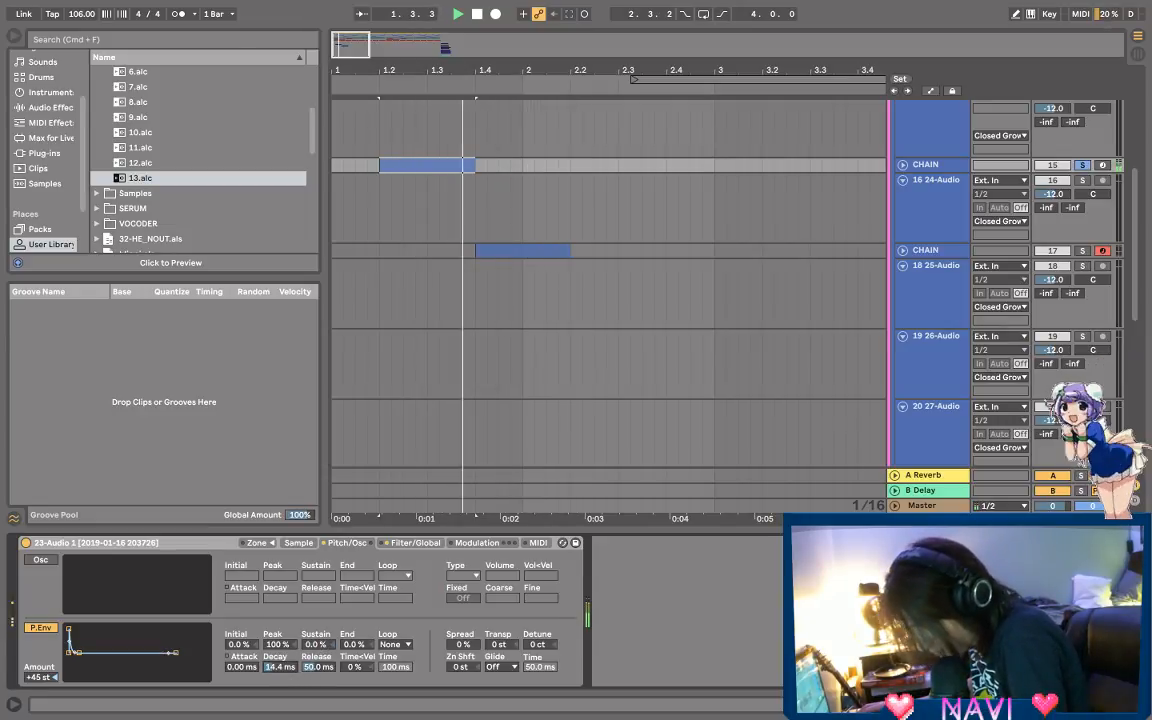
# Step: Adjust the pitch envelope decay to 67.5 ms while repeatedly replaying the clip
pyautogui.press('space')
pyautogui.press('space')
pyautogui.press('space')
pyautogui.moveTo(280, 667)
pyautogui.mouseDown()
pyautogui.moveTo(280, 628)
pyautogui.moveTo(280, 687)
pyautogui.moveTo(280, 667)
pyautogui.mouseUp()
pyautogui.press('space')
pyautogui.press('space')
pyautogui.press('space')
pyautogui.press('space')
pyautogui.press('space')
pyautogui.press('space')
pyautogui.press('space')
pyautogui.press('space')
pyautogui.press('space')
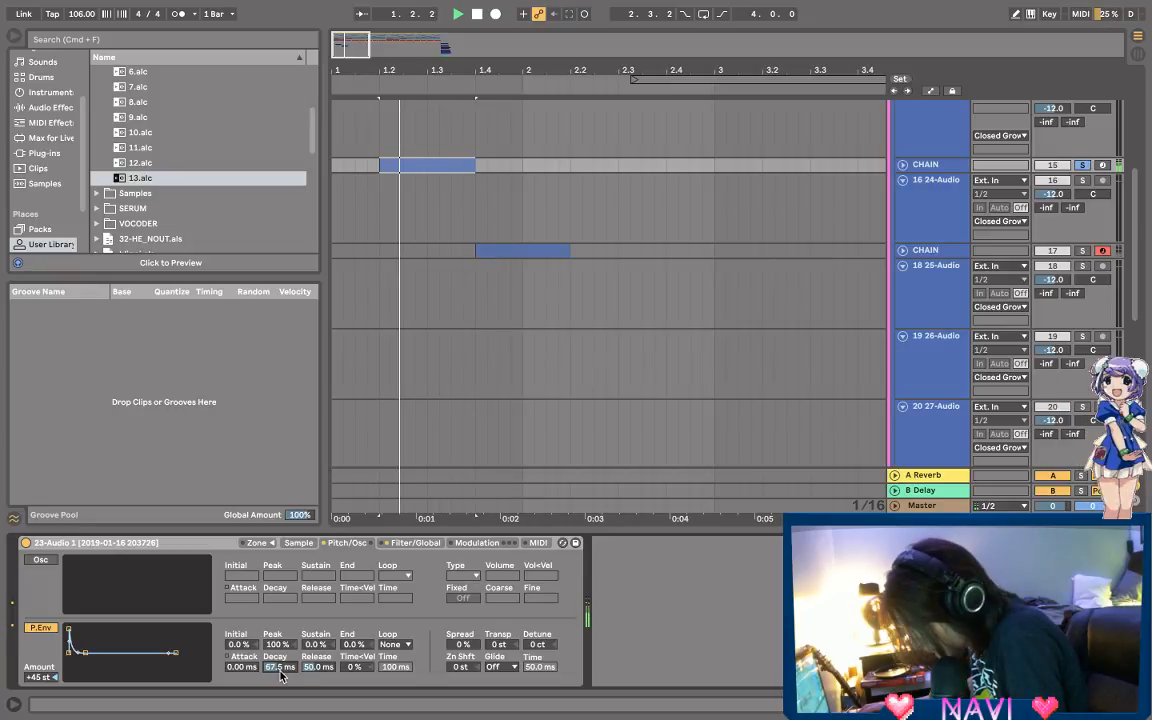
# Step: Keep the Closed Growls output routed to Growls and route the Growls group's output to Master
pyautogui.scroll(2, 1010, 177)
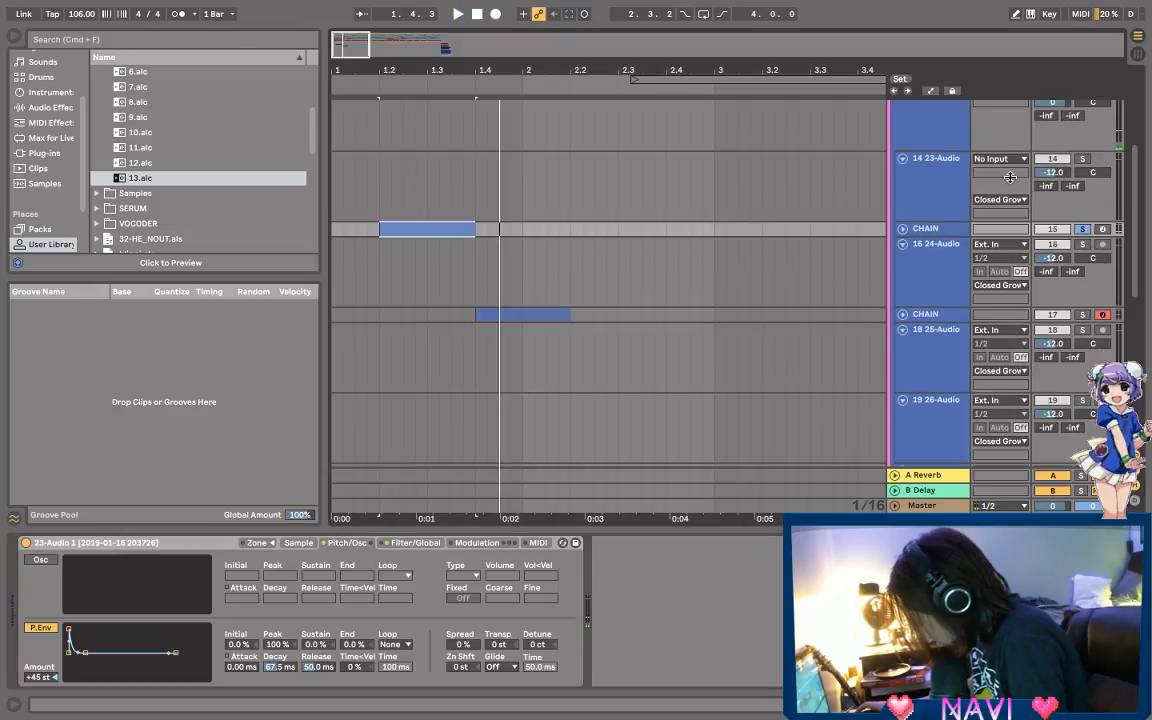
pyautogui.scroll(2, 1010, 177)
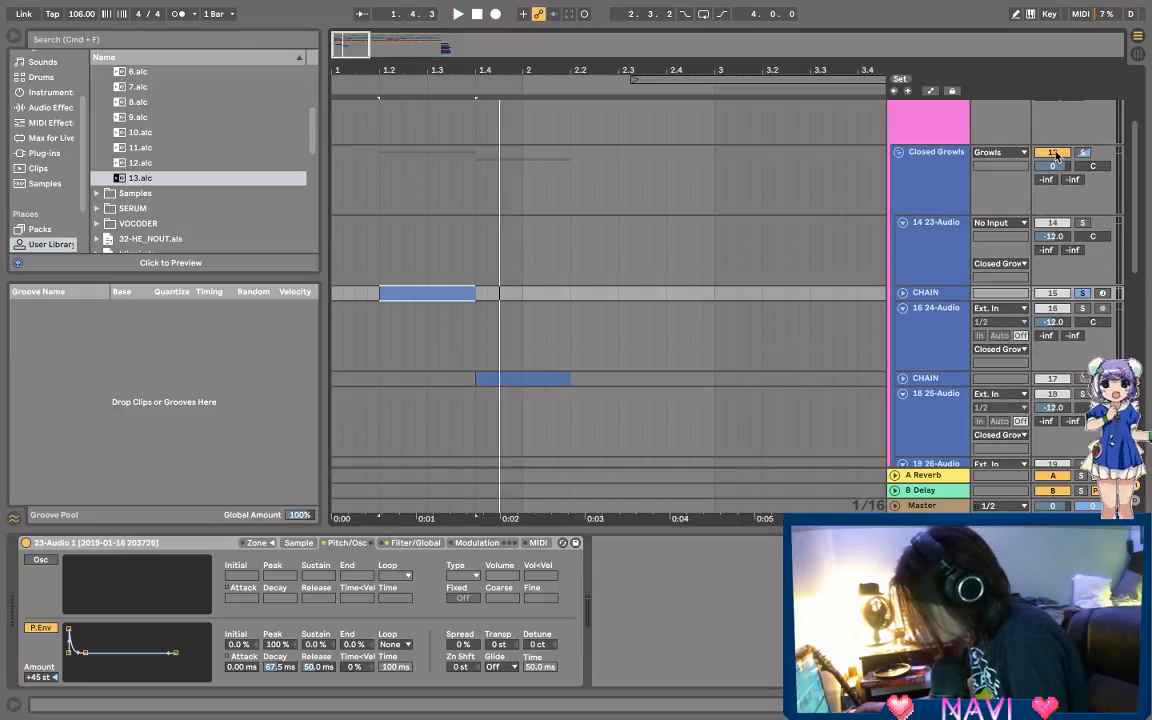
pyautogui.click(1000, 152)
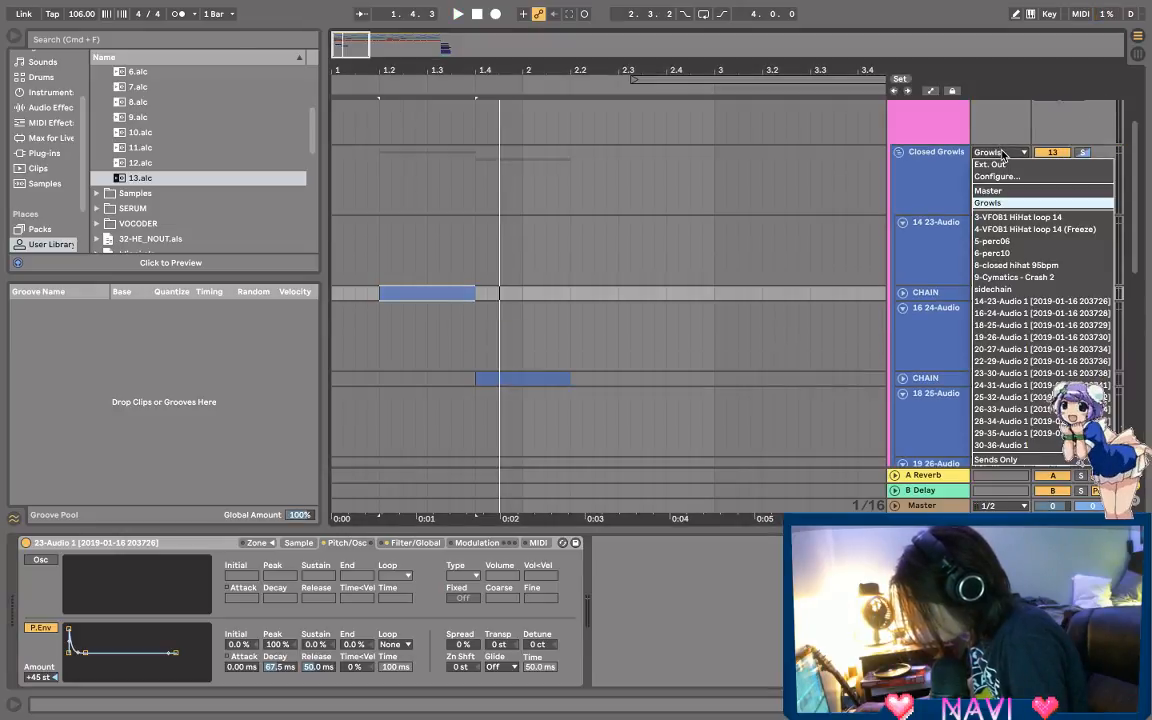
pyautogui.click(985, 202)
pyautogui.scroll(4, 975, 197)
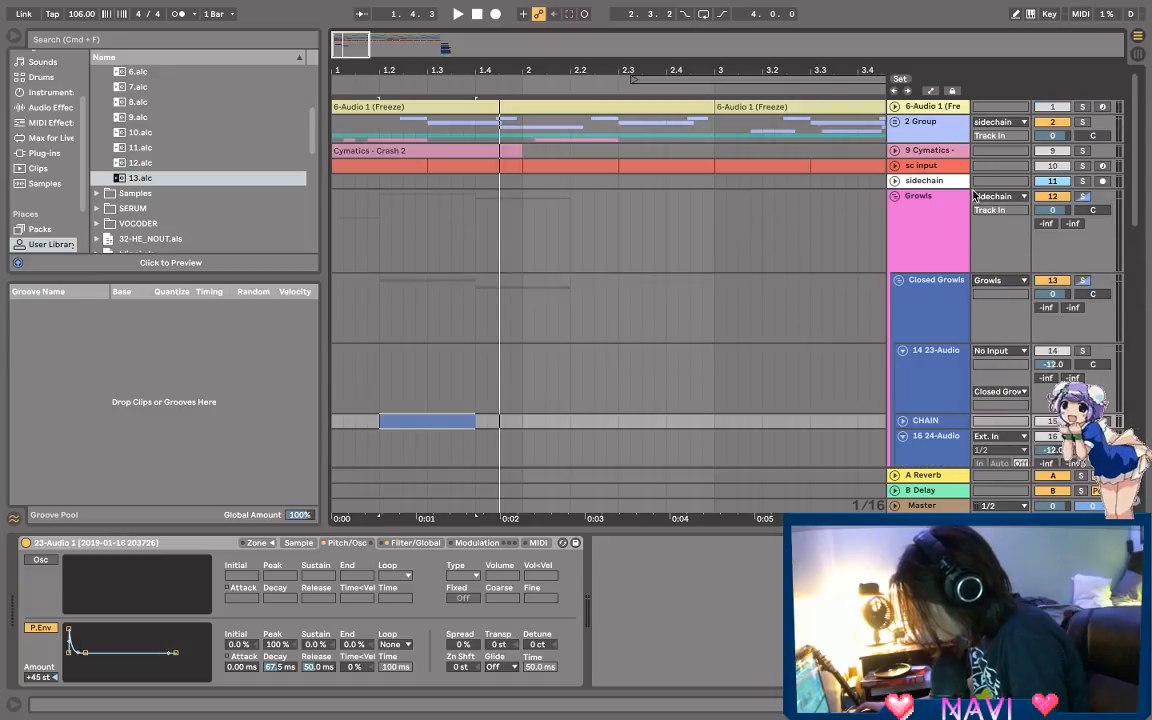
pyautogui.click(996, 198)
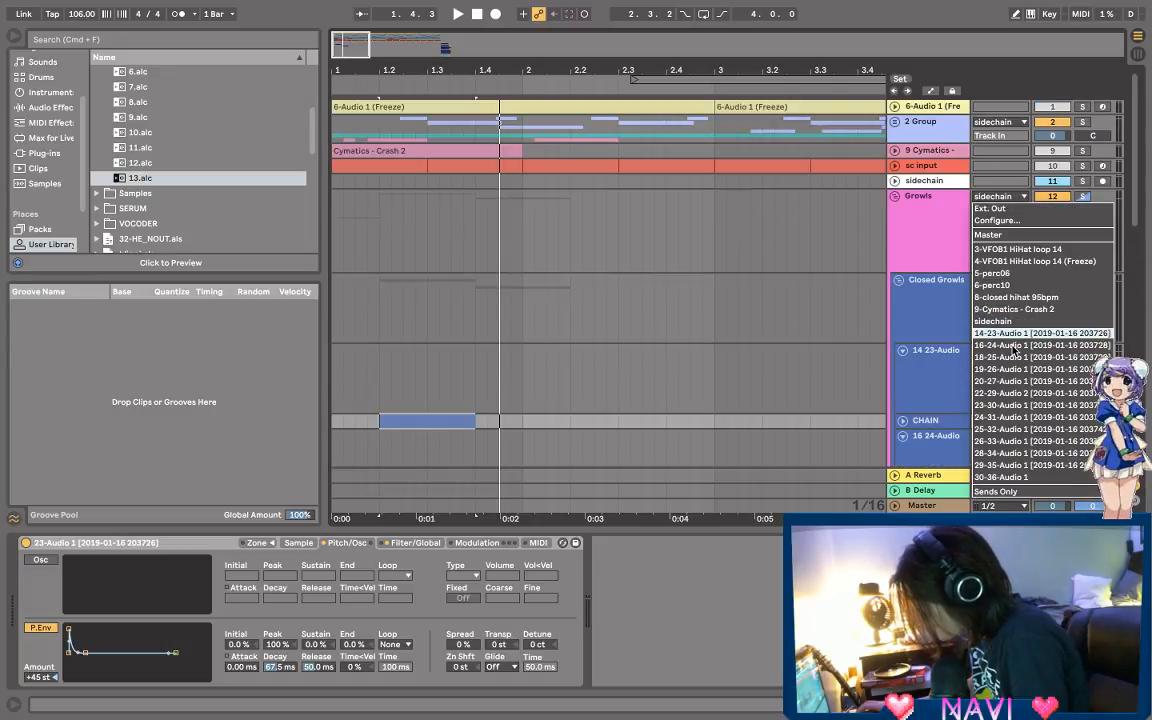
pyautogui.click(982, 233)
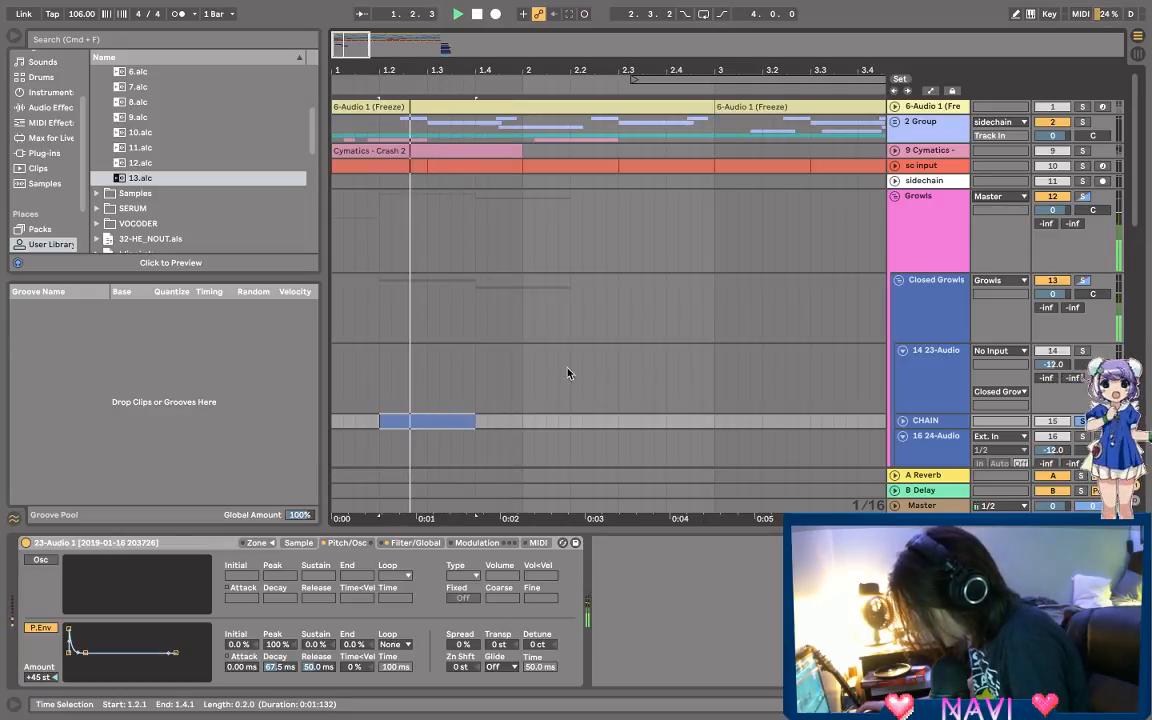
# Step: Reshape the 23-Audio sampler's volume envelope with a 708 ms decay and a 73 % decay slope while playing the clip
pyautogui.click(287, 544)
pyautogui.click(268, 543)
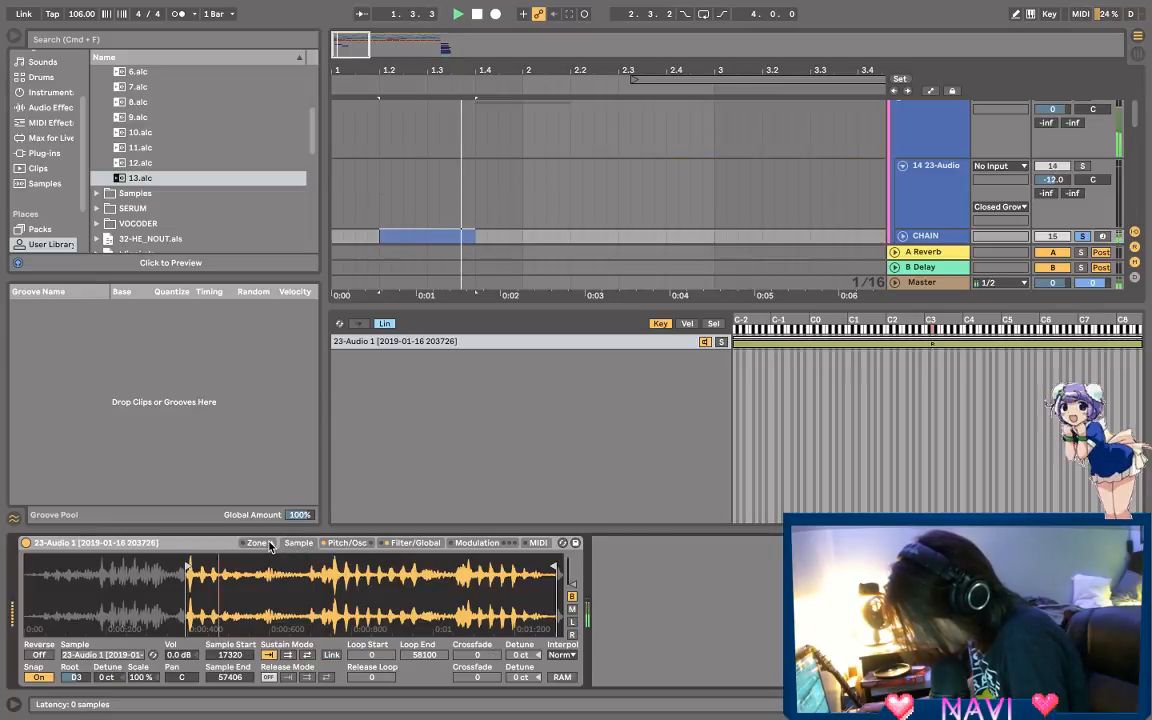
pyautogui.click(415, 542)
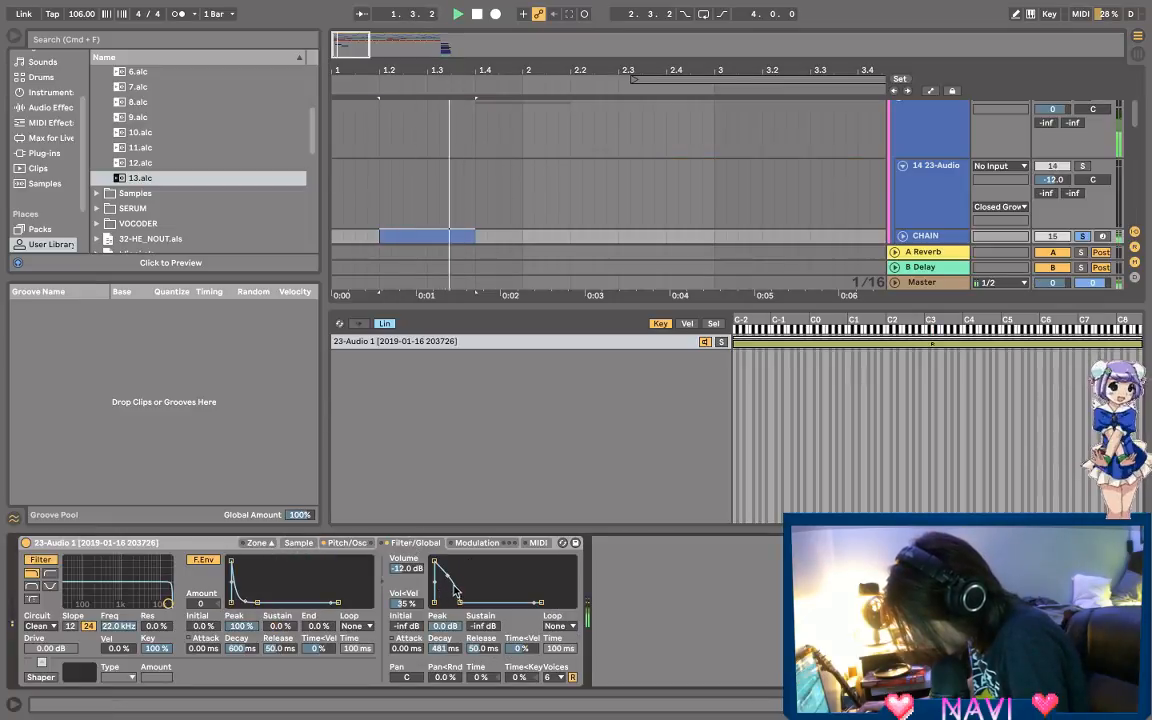
pyautogui.click(438, 585)
pyautogui.moveTo(441, 586); pyautogui.dragTo(438, 594)
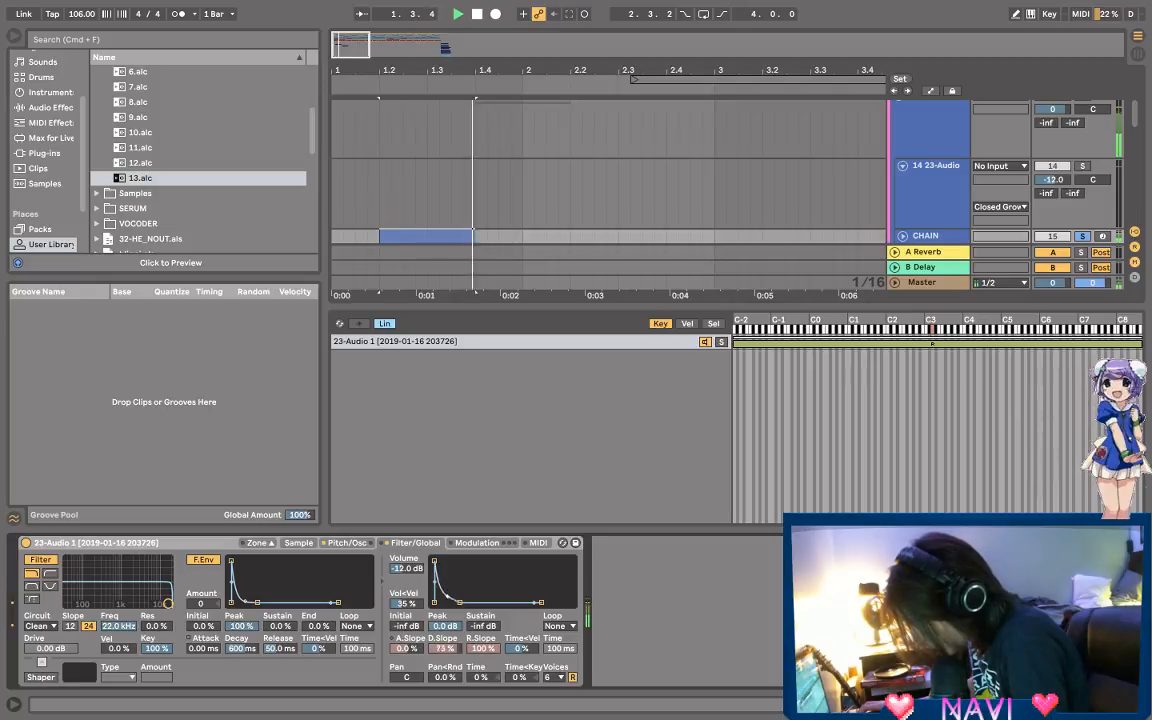
pyautogui.press('space')
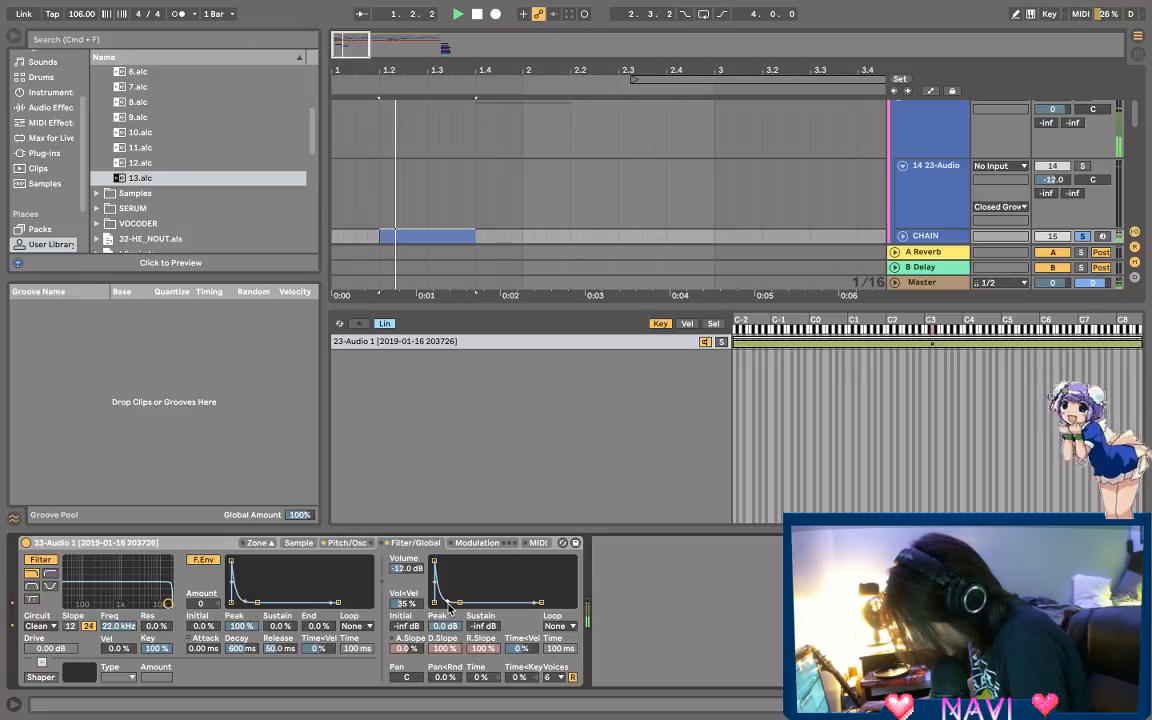
pyautogui.moveTo(460, 605); pyautogui.dragTo(463, 604)
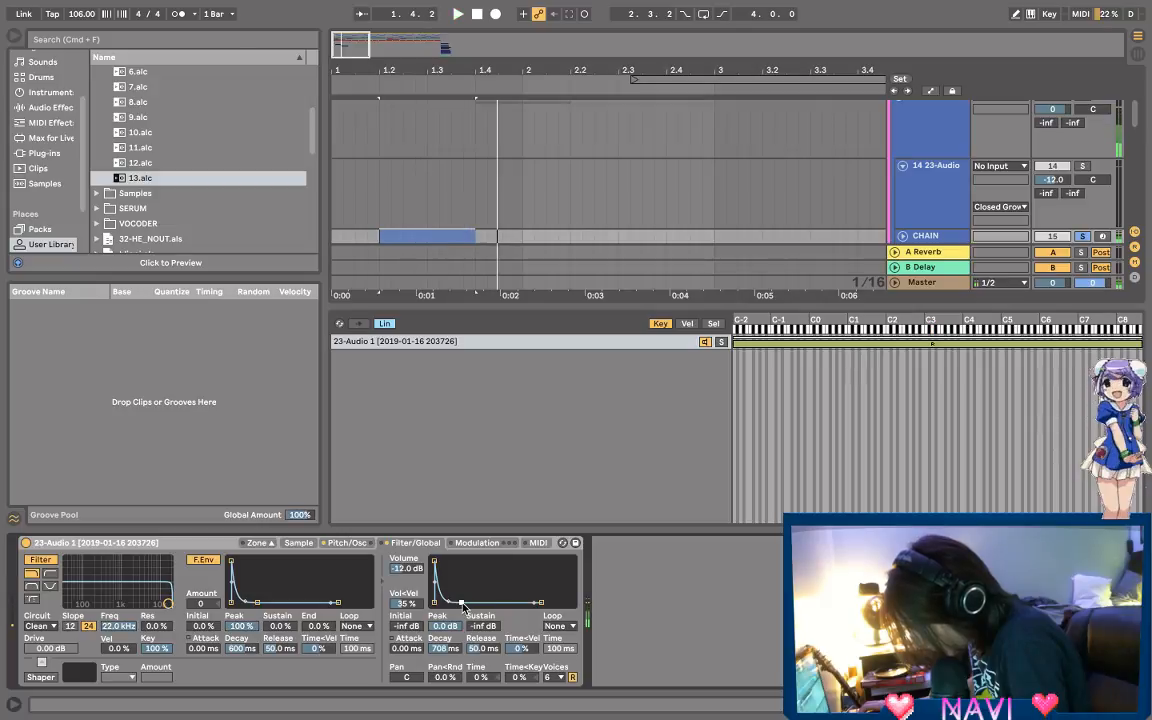
pyautogui.moveTo(449, 602); pyautogui.dragTo(448, 590)
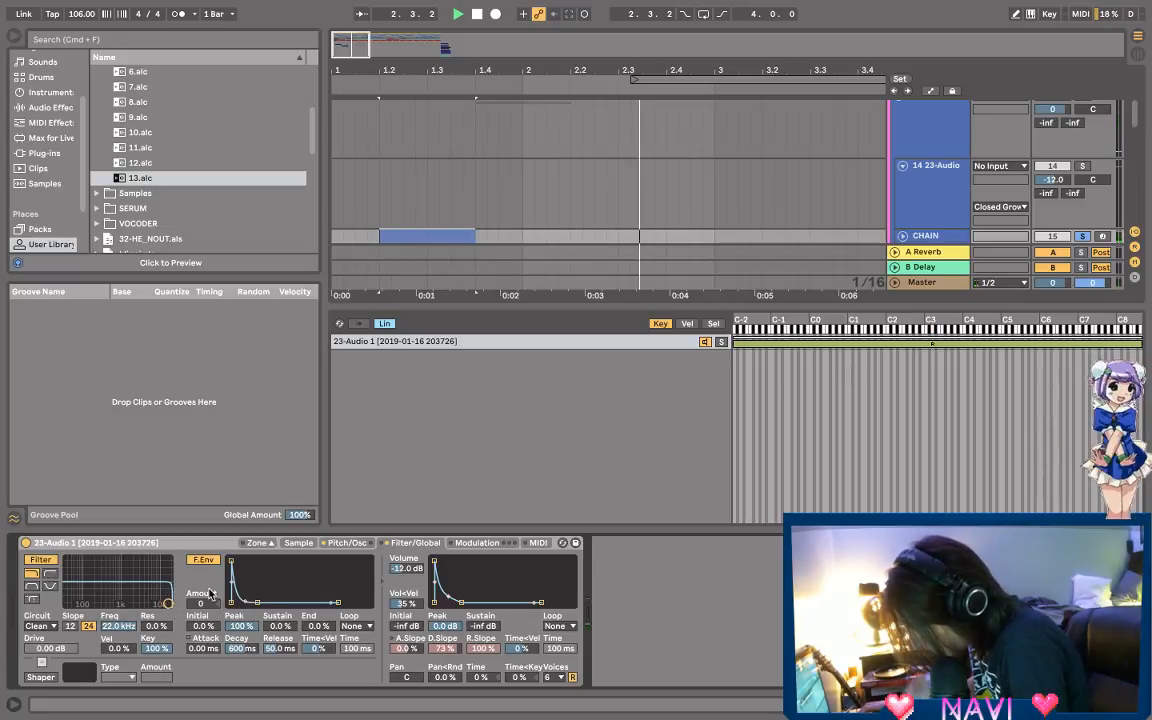
# Step: Set the sampler's filter envelope amount to 70 and lower the filter frequency to 1.60 kHz
pyautogui.moveTo(200, 603); pyautogui.dragTo(128, 604)
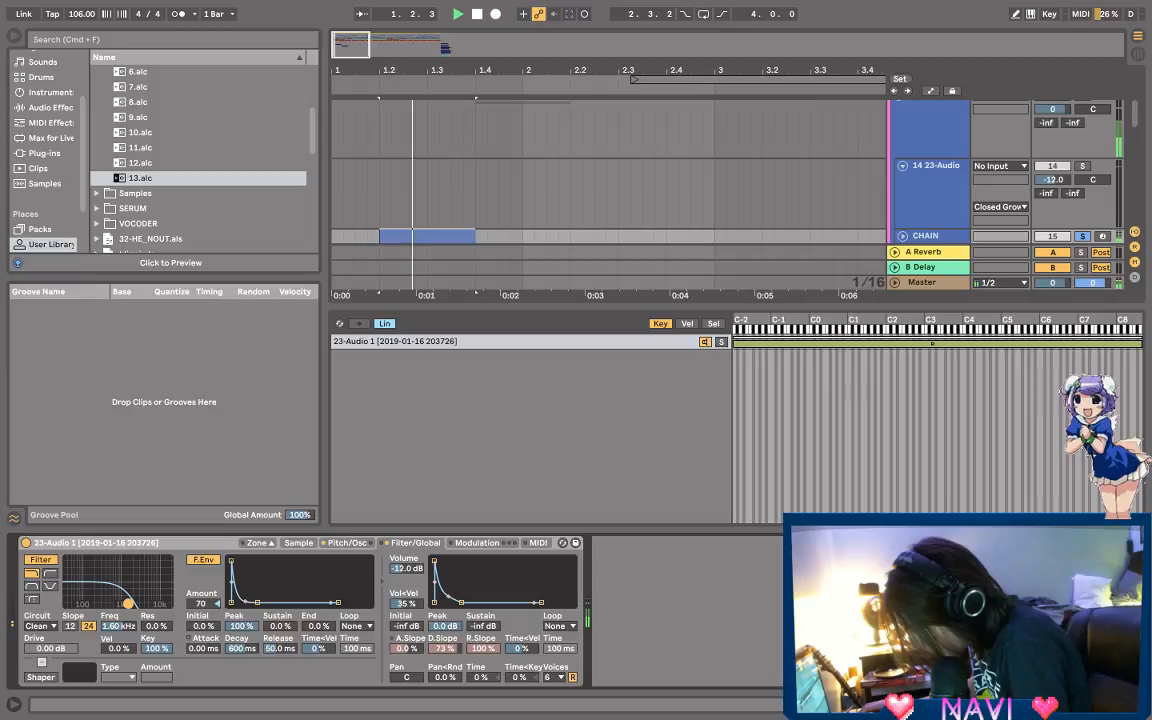
# Step: Solo the CHAIN track below 24-Audio
pyautogui.hotkey('ctrl', 't')
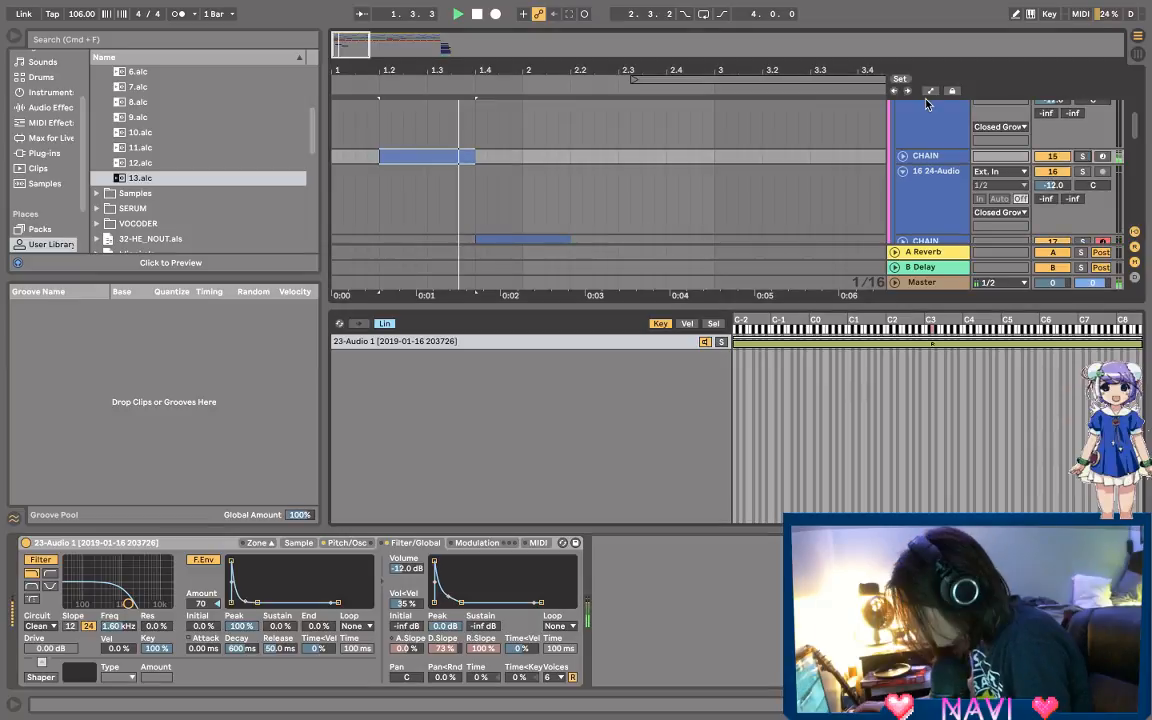
pyautogui.scroll(-1, 469, 207)
pyautogui.click(468, 207)
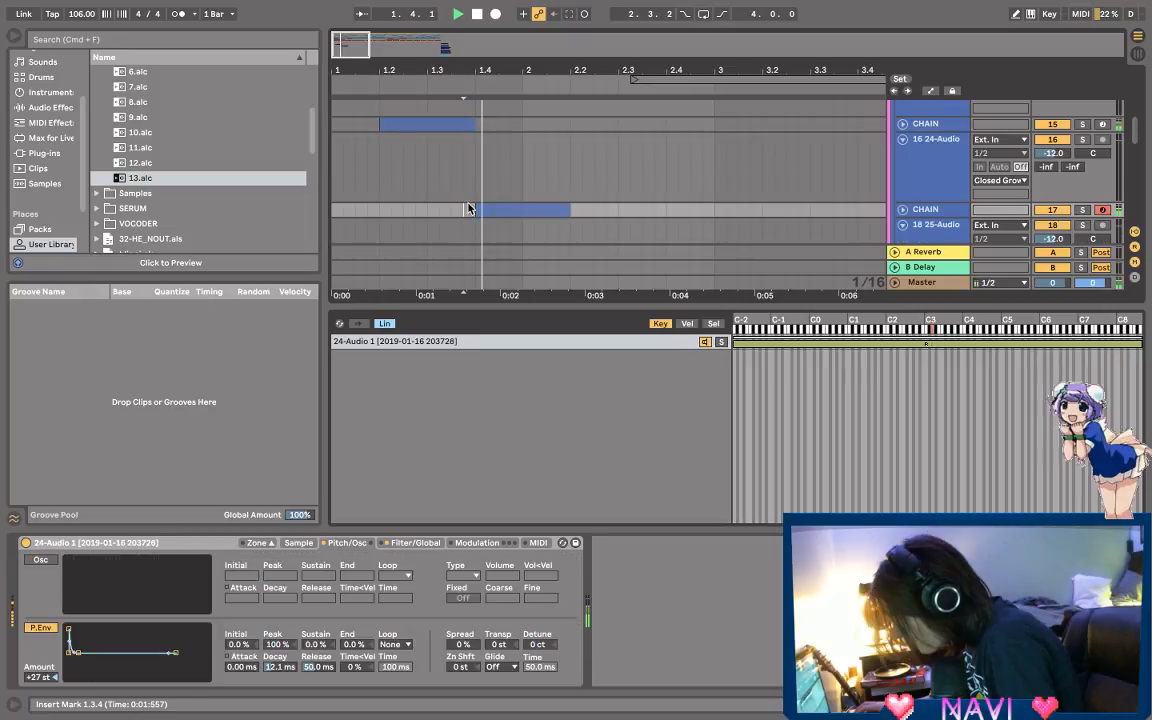
pyautogui.click(1082, 210)
pyautogui.click(1052, 209)
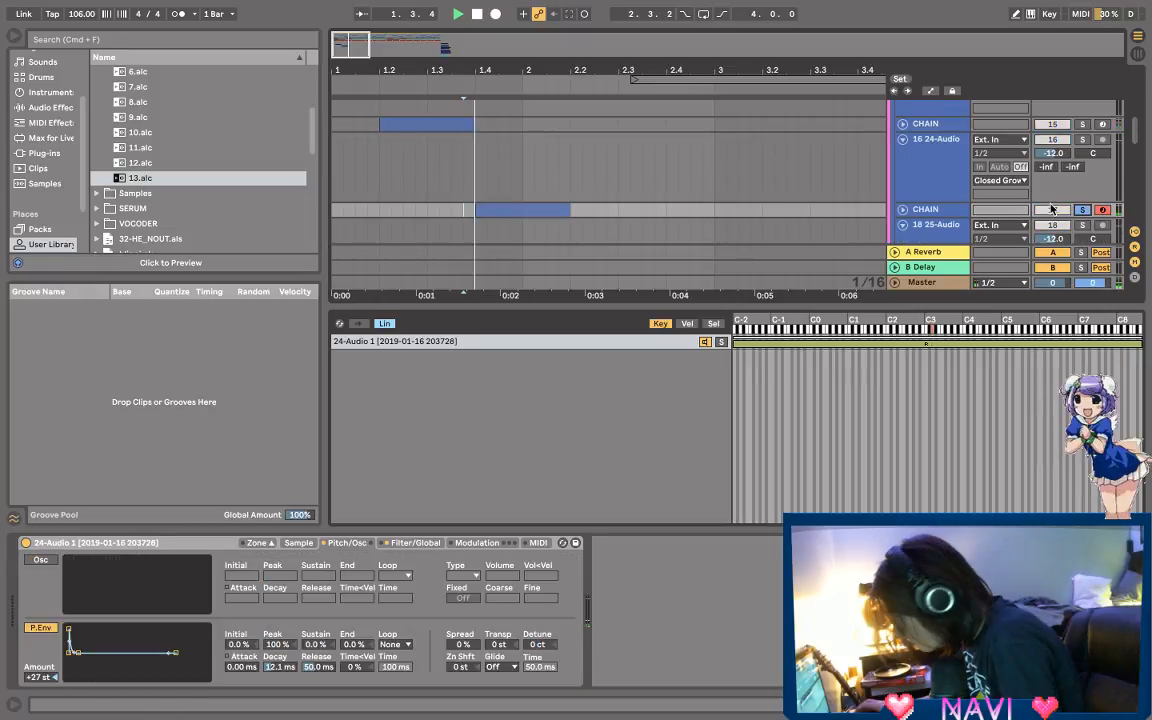
# Step: Delete the second and third D3 notes in the 24-Audio chain's clip and rebuild the pattern from longer back-to-back D3 notes
pyautogui.doubleClick(530, 210)
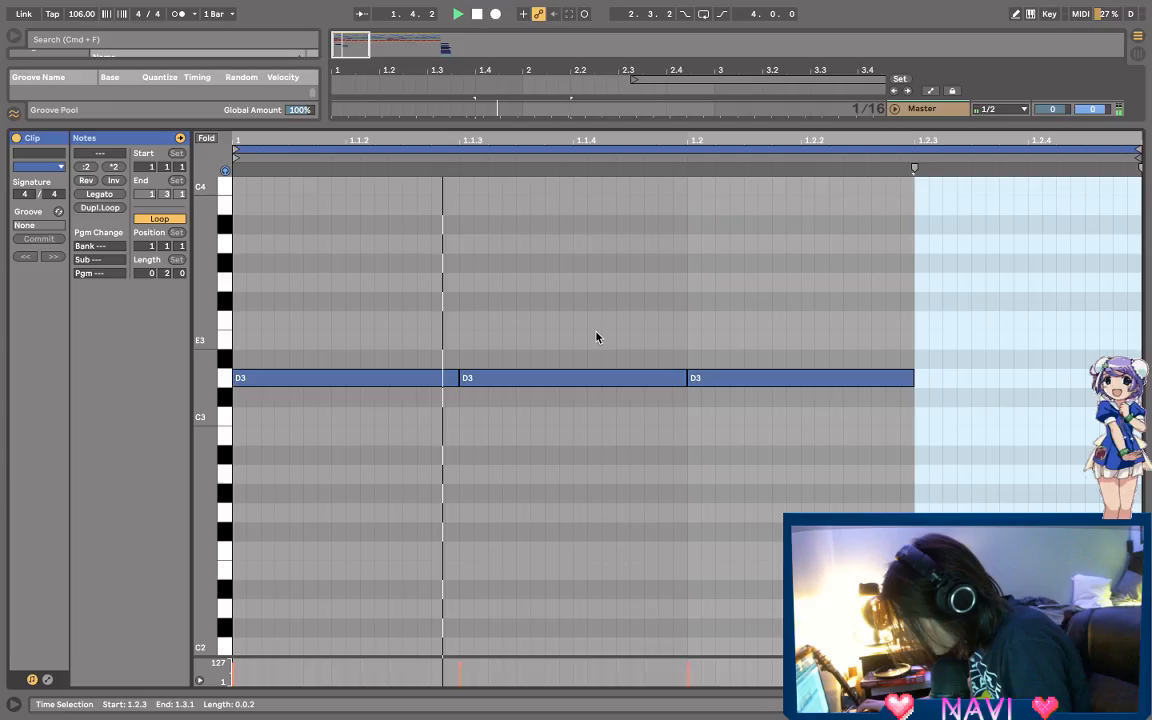
pyautogui.moveTo(597, 337); pyautogui.dragTo(743, 423)
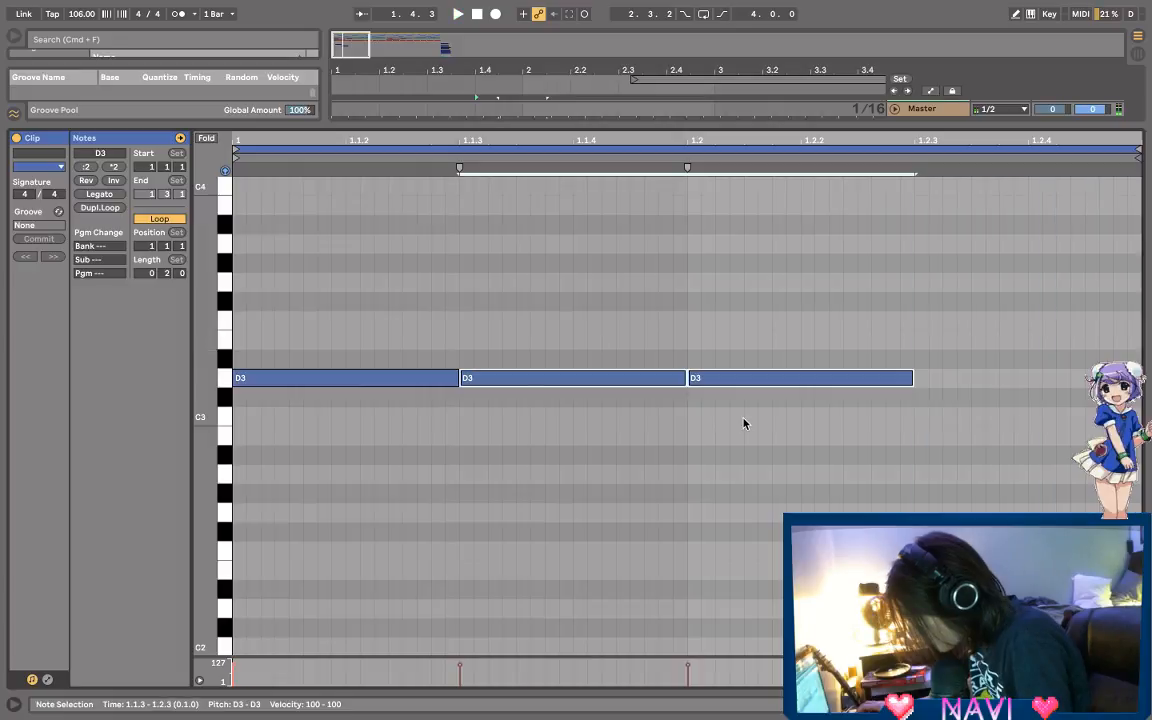
pyautogui.press('Delete')
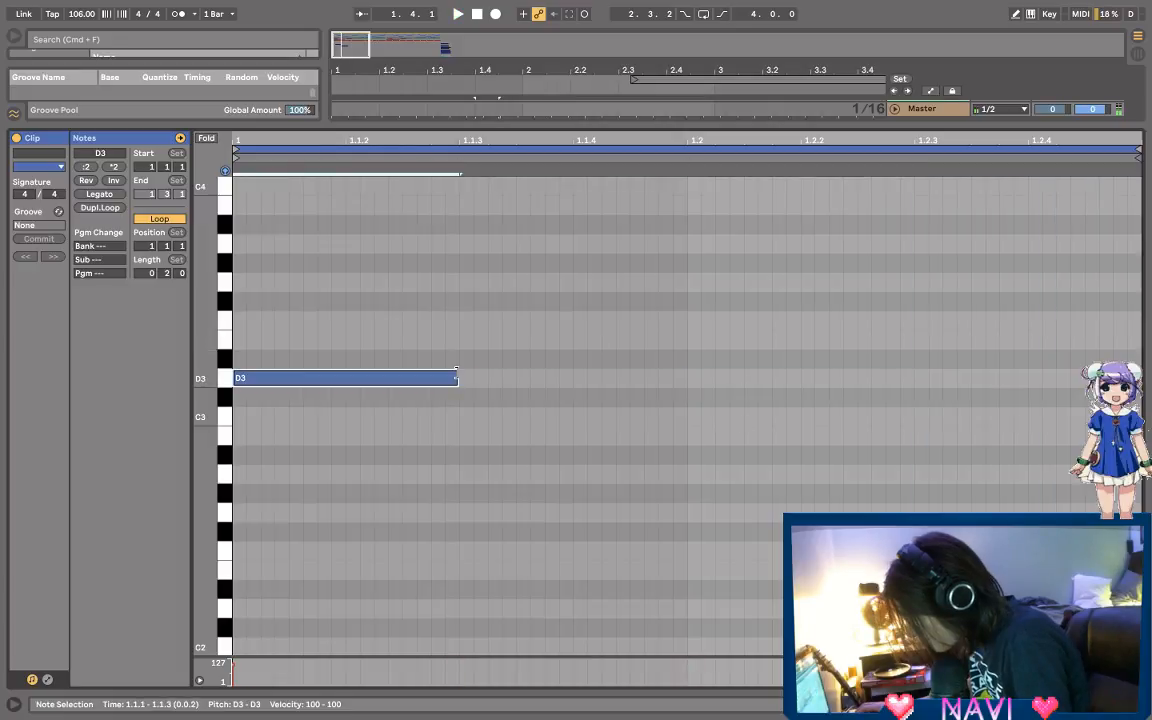
pyautogui.press('super+z')
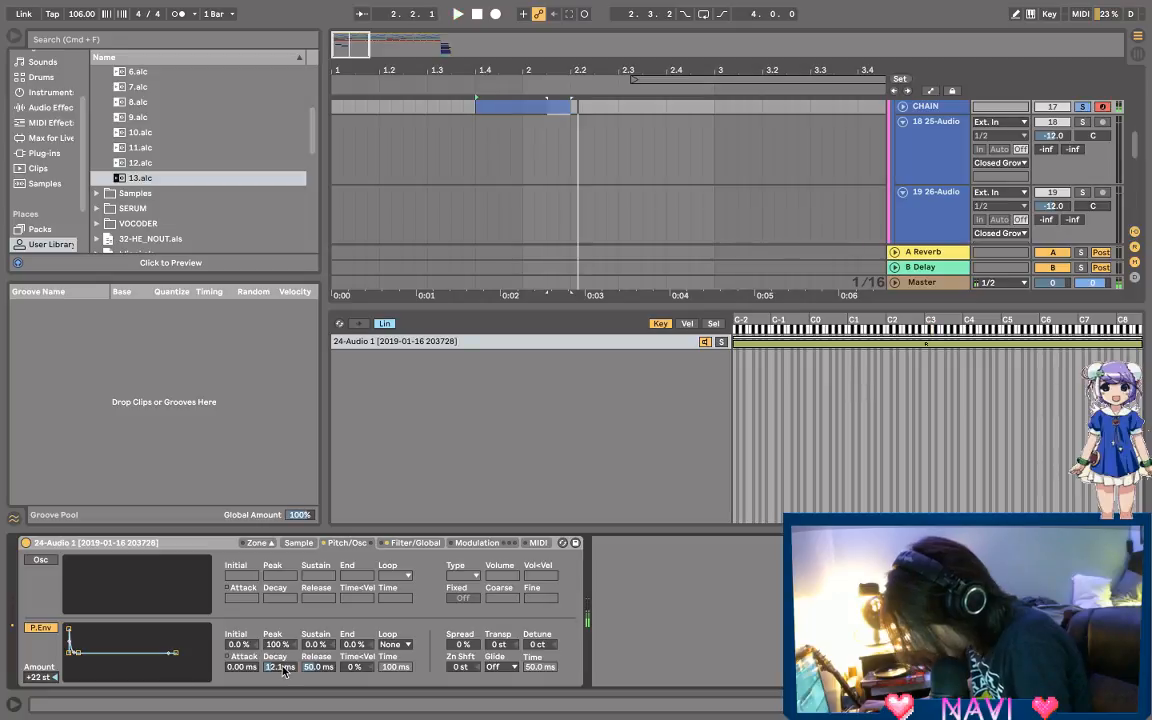
# Step: Set the 24-Audio sampler's pitch envelope amount to +48 st and its decay to 56.8 ms while playing the clip
pyautogui.moveTo(284, 672)
pyautogui.mouseDown()
pyautogui.moveTo(284, 662)
pyautogui.moveTo(284, 672)
pyautogui.mouseUp()
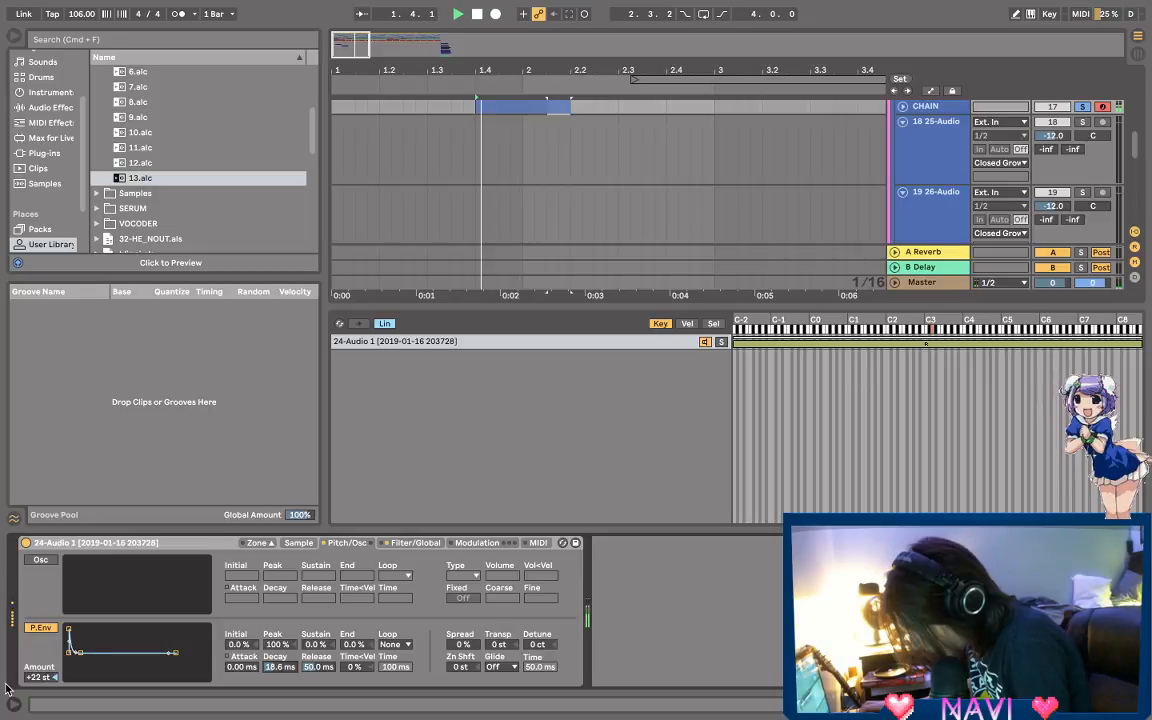
pyautogui.moveTo(6, 685); pyautogui.dragTo(280, 630)
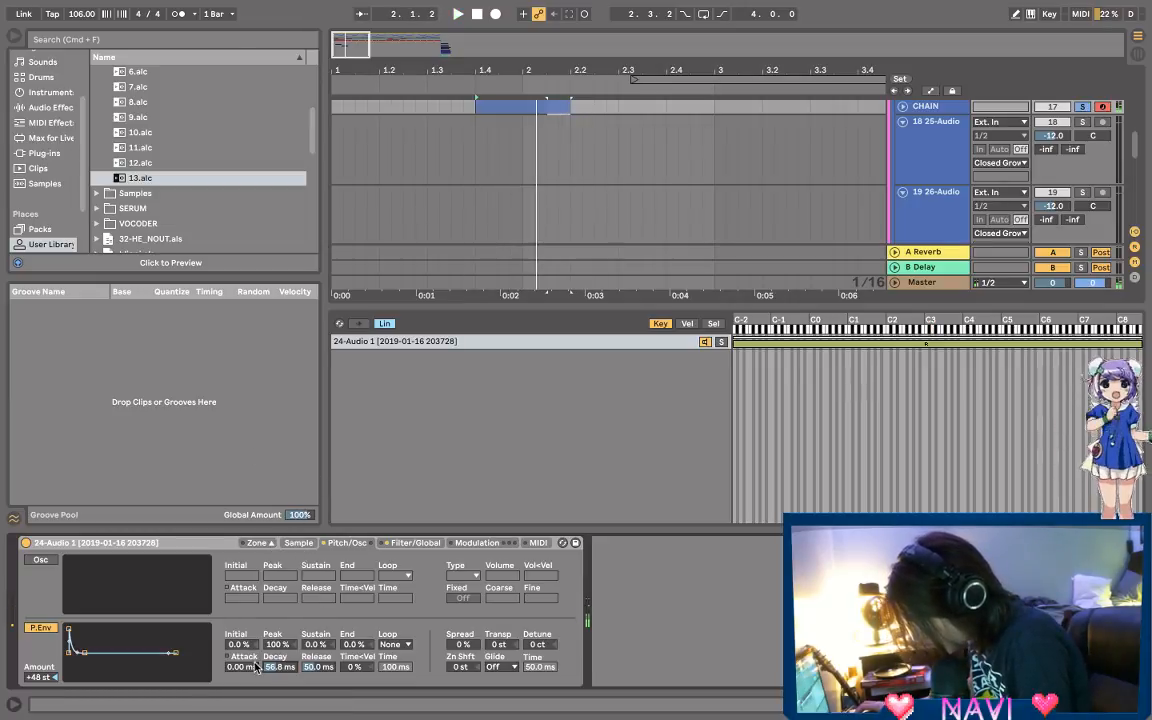
pyautogui.moveTo(241, 667); pyautogui.dragTo(241, 684)
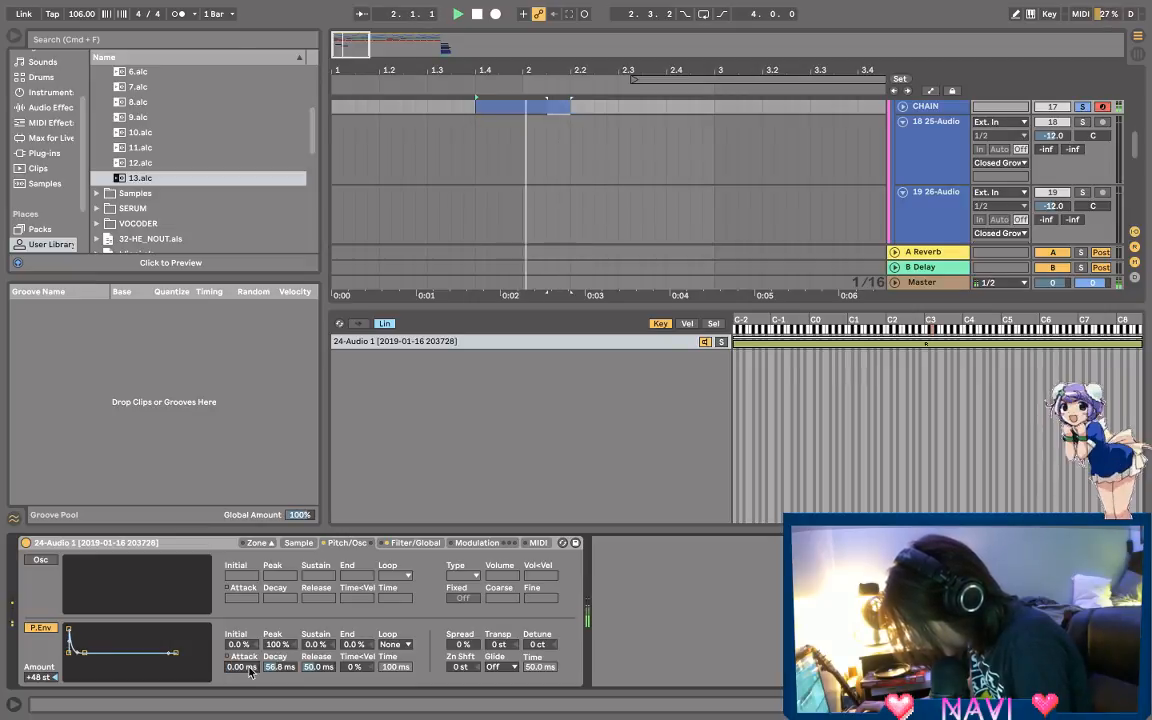
# Step: Unsolo the 24-Audio chain track and play both growl clips together from the start of the arrangement
pyautogui.click(1081, 107)
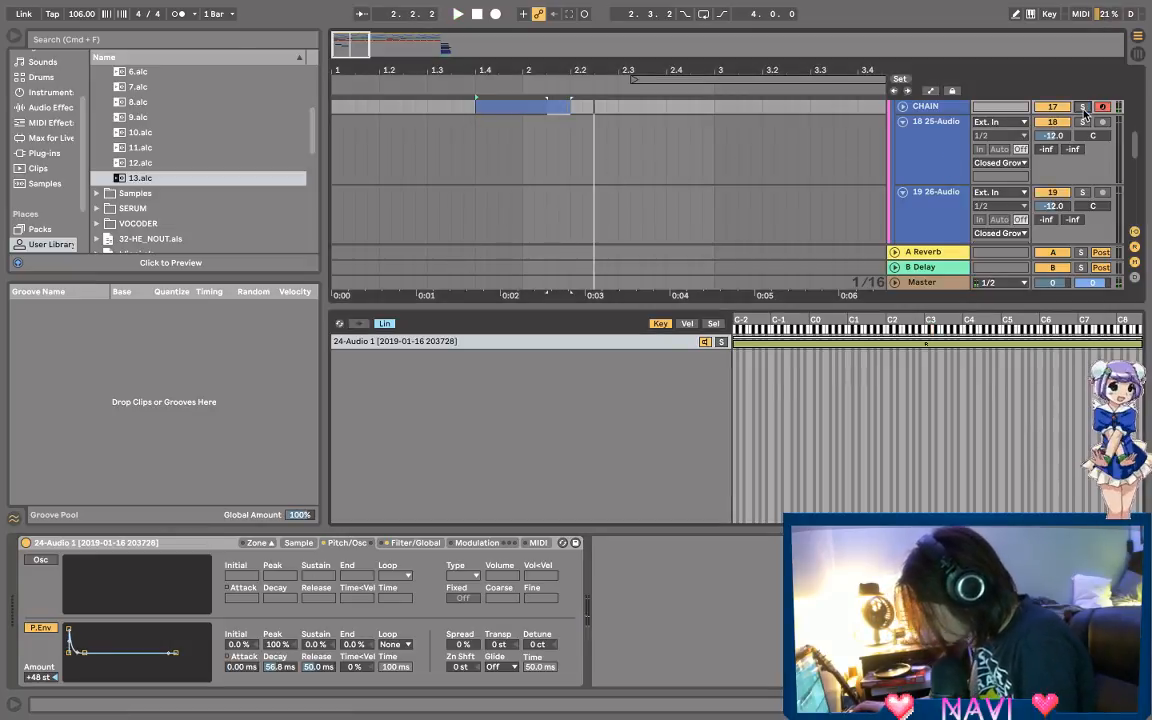
pyautogui.press('space')
pyautogui.scroll(4, 450, 148)
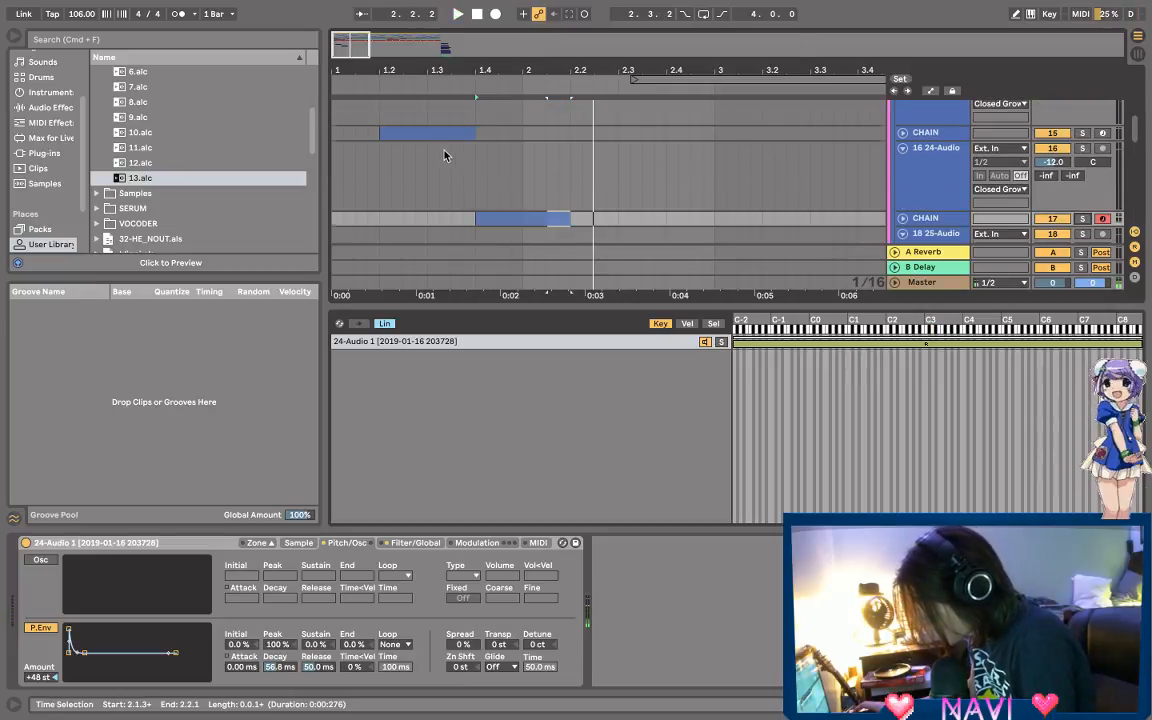
pyautogui.click(333, 170)
pyautogui.press('space')
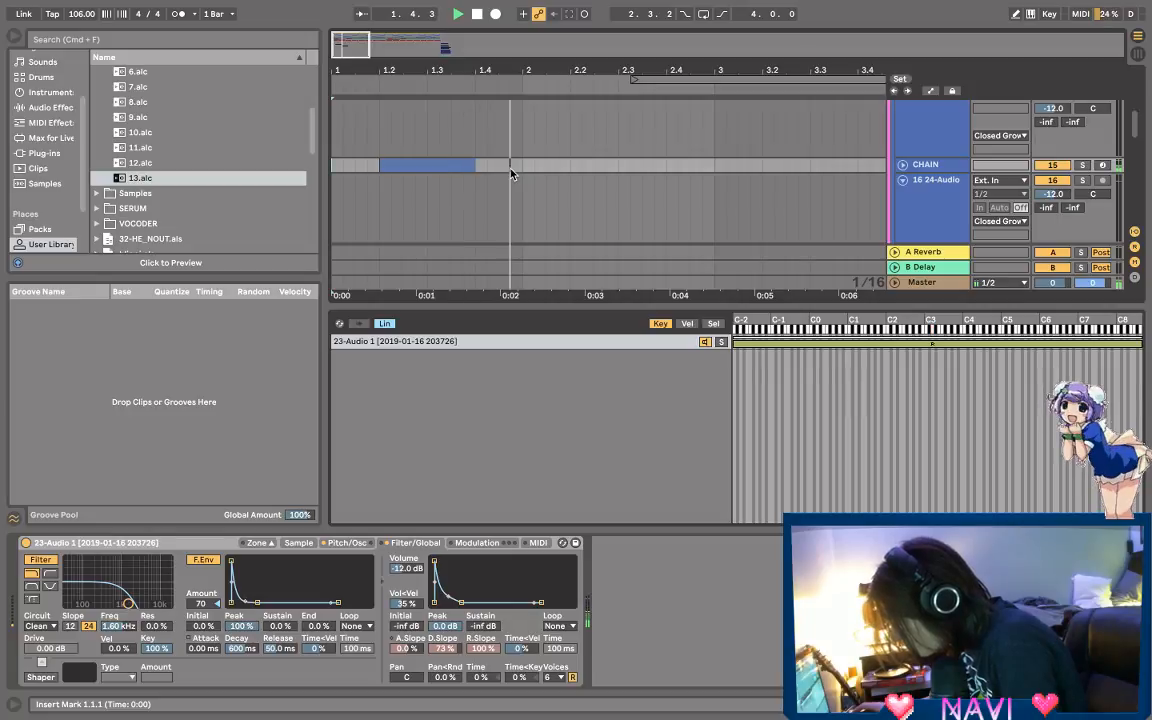
# Step: Move the 24-Audio clip to 1.2 and the 23-Audio clip to 2.3, extend the 24-Audio pattern to 2.3, and play it
pyautogui.scroll(-3, 511, 174)
pyautogui.scroll(-4, 511, 174)
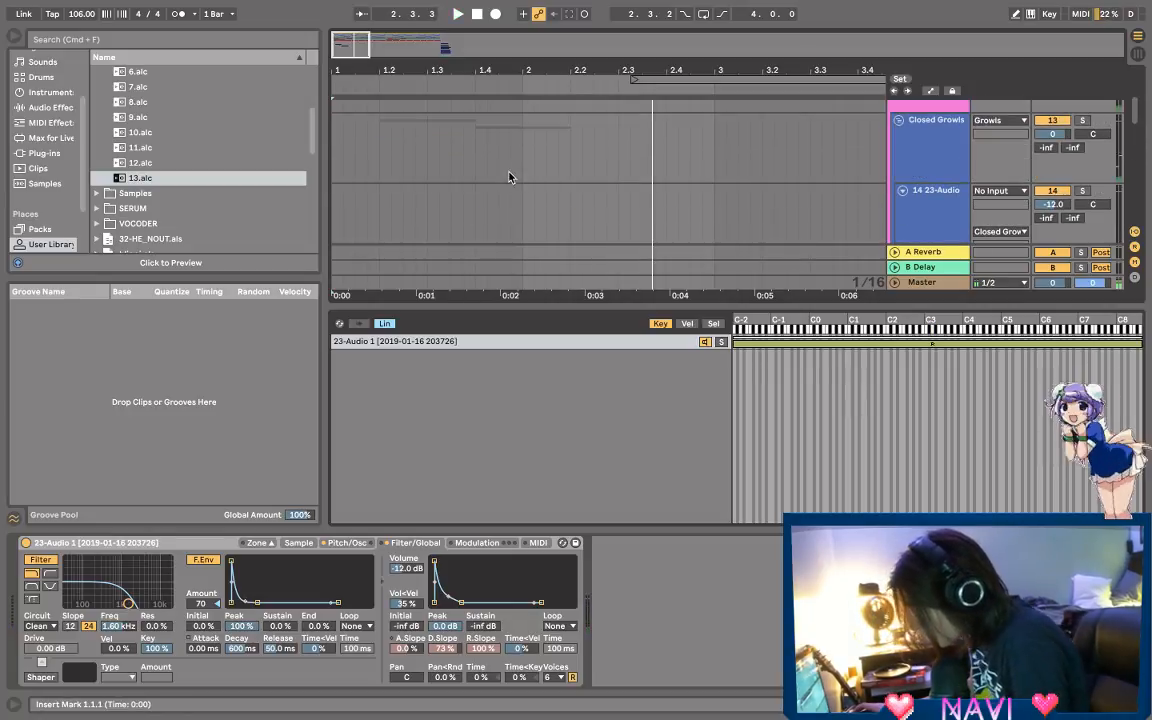
pyautogui.scroll(-2, 511, 181)
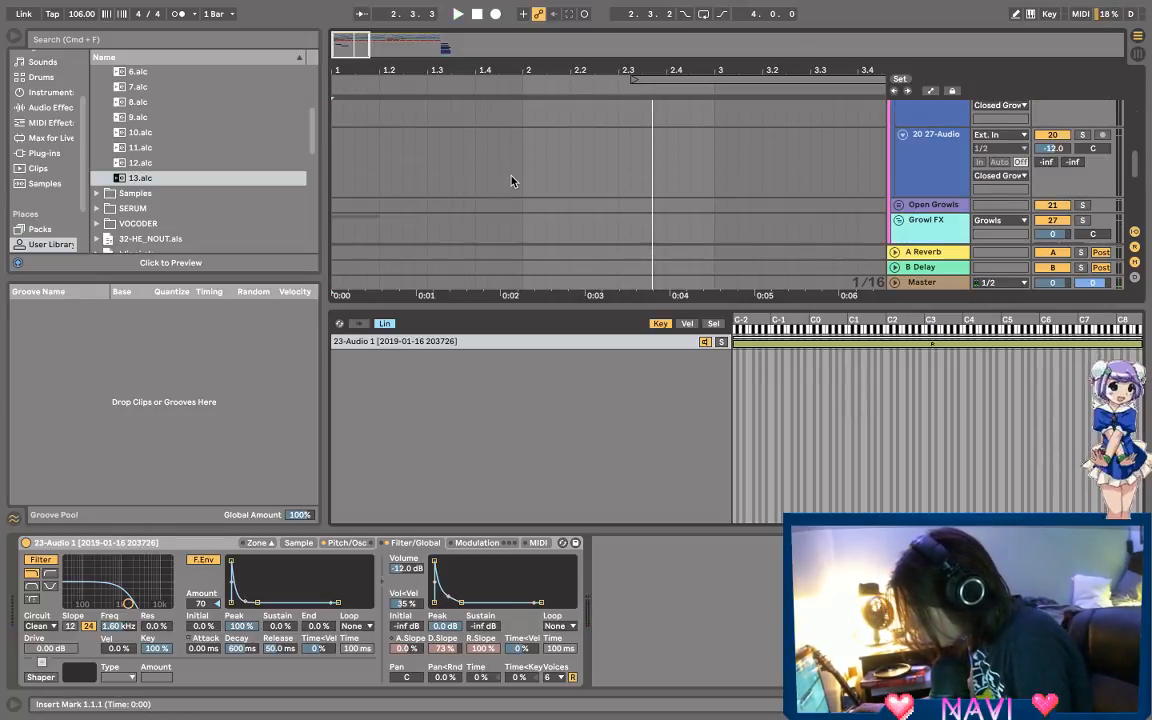
pyautogui.scroll(5, 511, 181)
pyautogui.moveTo(511, 183); pyautogui.dragTo(415, 186)
pyautogui.moveTo(437, 99)
pyautogui.mouseDown()
pyautogui.moveTo(604, 116)
pyautogui.moveTo(656, 175)
pyautogui.moveTo(678, 170)
pyautogui.mouseUp()
pyautogui.scroll(-3, 509, 193)
pyautogui.moveTo(472, 164); pyautogui.dragTo(618, 167)
pyautogui.click(367, 172)
pyautogui.press('space')
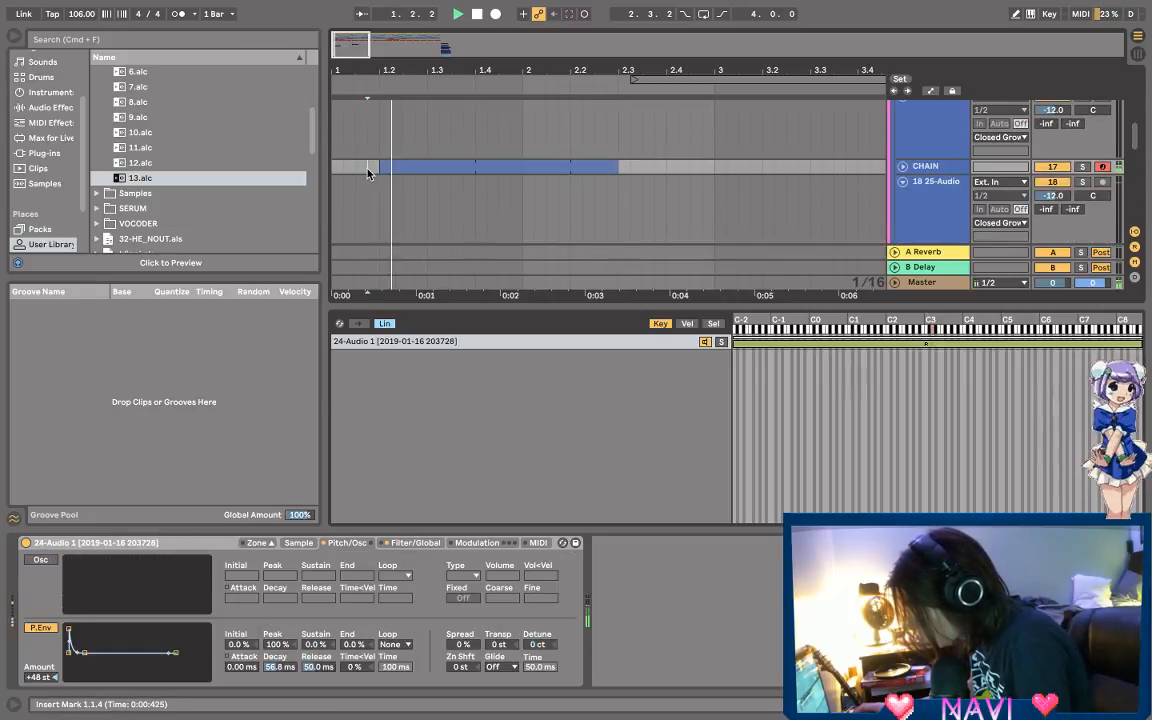
# Step: Shorten the 24-Audio chain's pattern to end at 2.2, as one continuous clip starting at 1.2
pyautogui.doubleClick(514, 167)
pyautogui.hotkey('shift', 'Tab')
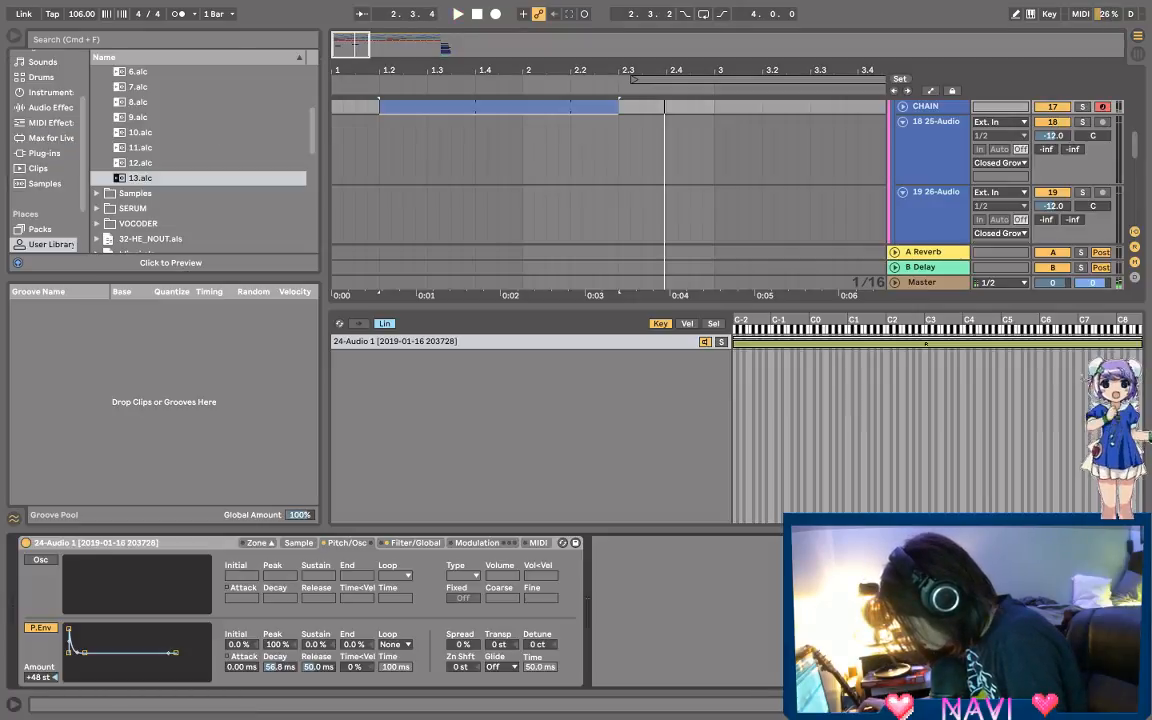
pyautogui.moveTo(611, 103); pyautogui.dragTo(573, 116)
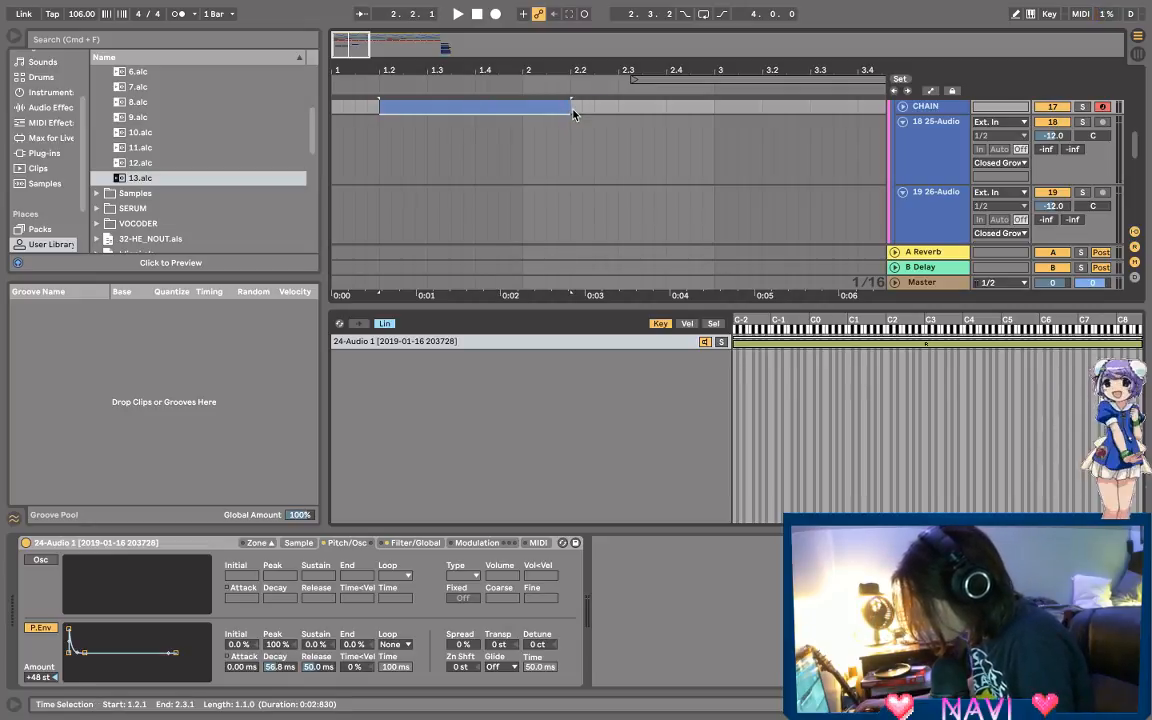
# Step: Delete every D3 note after the second one in the 24-Audio chain's clip
pyautogui.doubleClick(564, 106)
pyautogui.moveTo(795, 221); pyautogui.dragTo(818, 191)
pyautogui.moveTo(945, 209); pyautogui.dragTo(968, 188)
pyautogui.press('Delete')
pyautogui.moveTo(1099, 221); pyautogui.dragTo(1041, 150)
pyautogui.press('Delete')
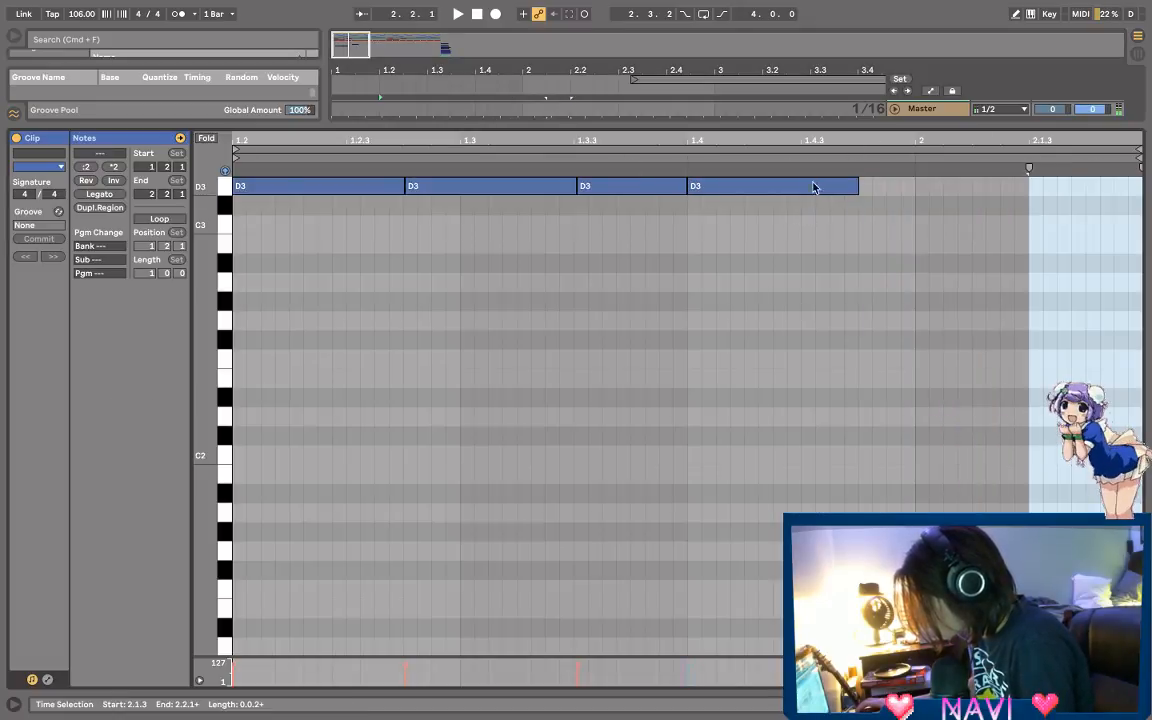
pyautogui.click(769, 181)
pyautogui.press('Delete')
pyautogui.moveTo(685, 187); pyautogui.dragTo(795, 205)
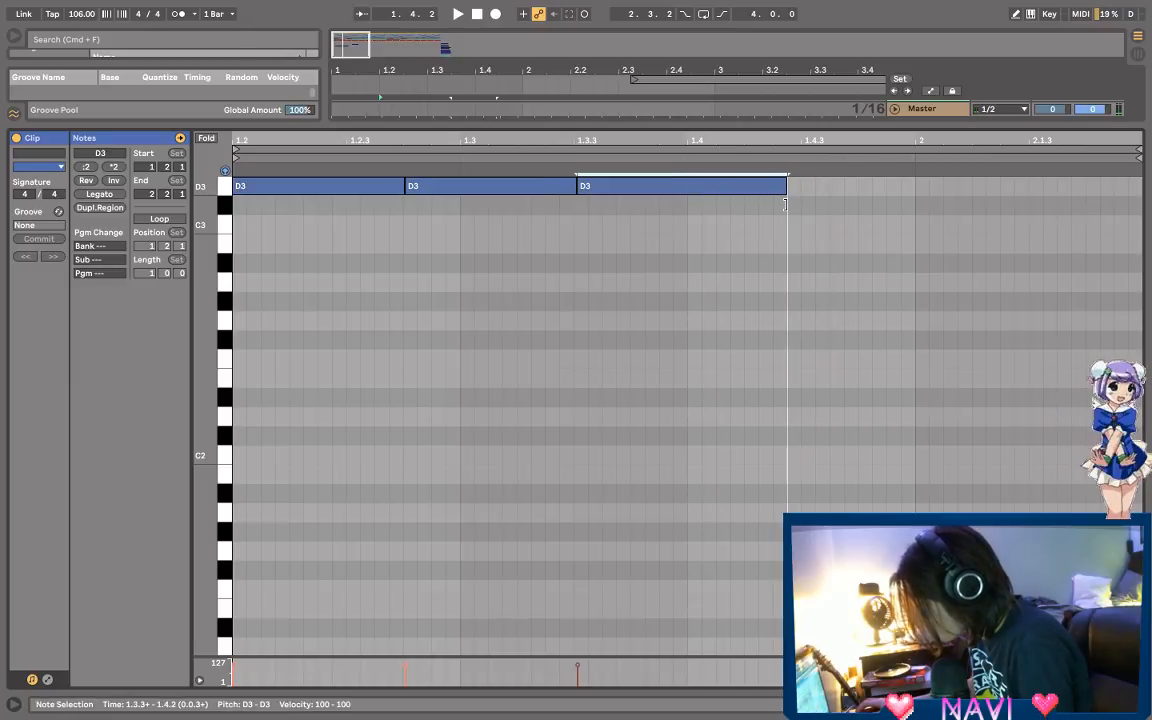
pyautogui.click(710, 180)
pyautogui.press('Delete')
# Step: Duplicate the second D3 note three times, start the last copy at bar 2, and play the clip
pyautogui.click(520, 190)
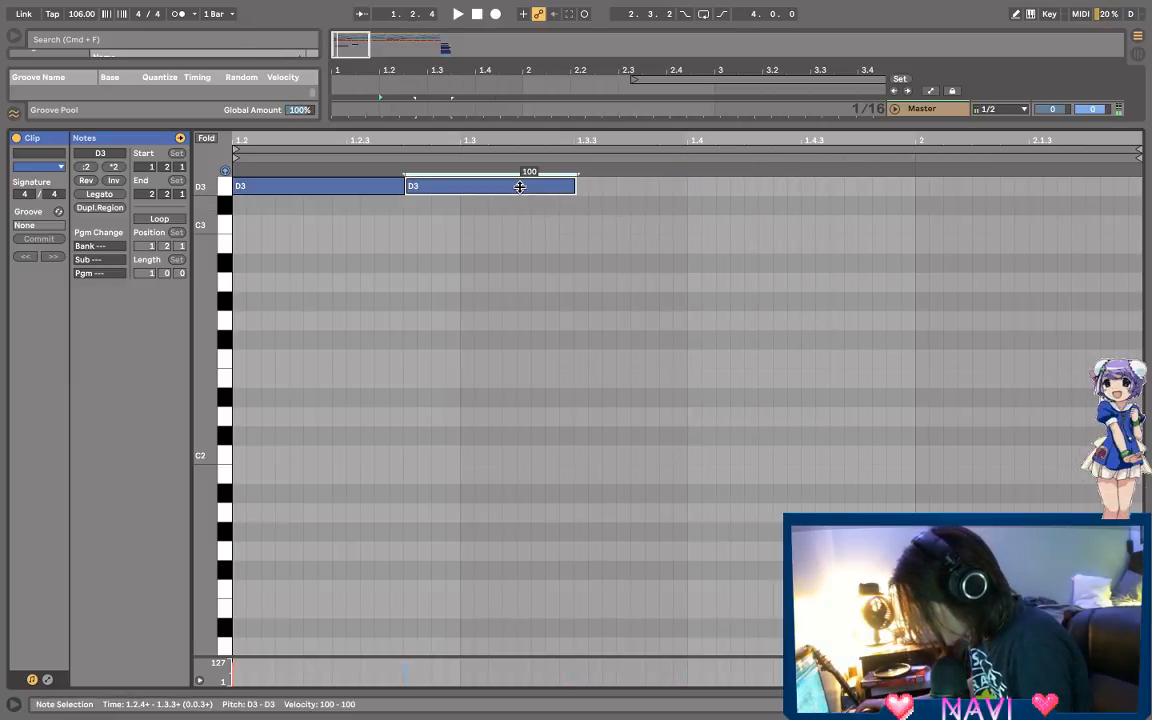
pyautogui.press('super+d')
pyautogui.press('super+d')
pyautogui.press('super+d')
pyautogui.press('space')
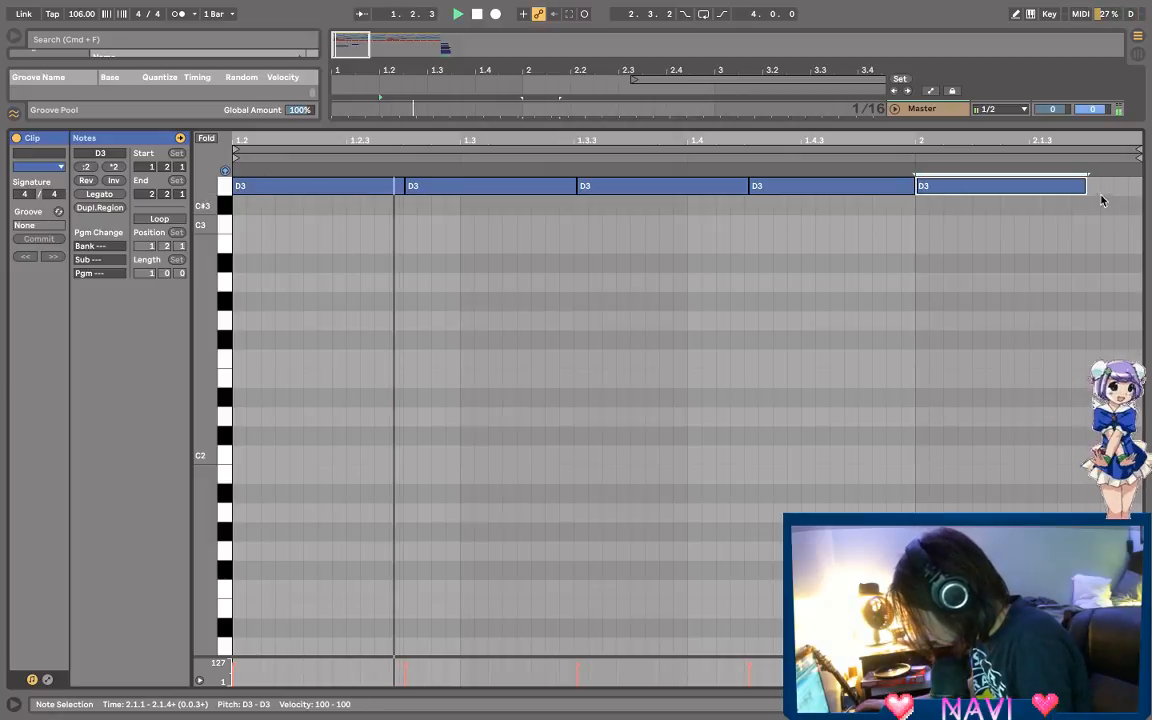
pyautogui.moveTo(1091, 186); pyautogui.dragTo(1114, 186)
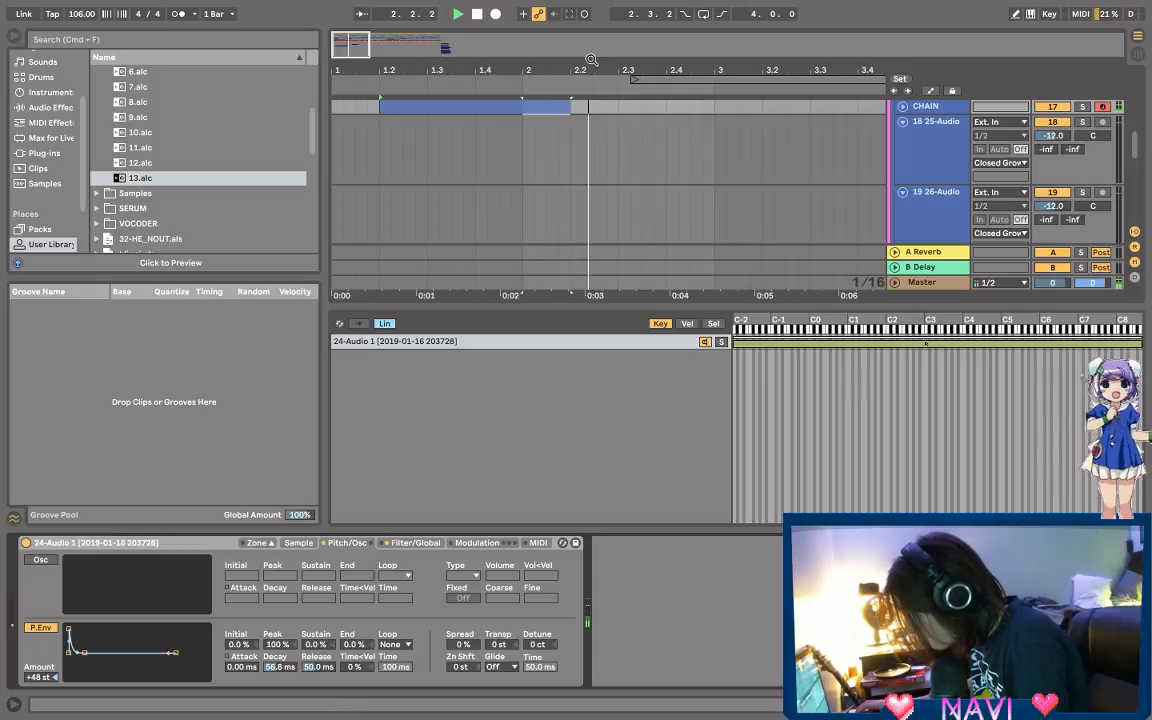
# Step: Try a copy of the 24-Audio clip starting at 2.2 and trimmed to end at 3.1.3, and remove it
pyautogui.press('-')
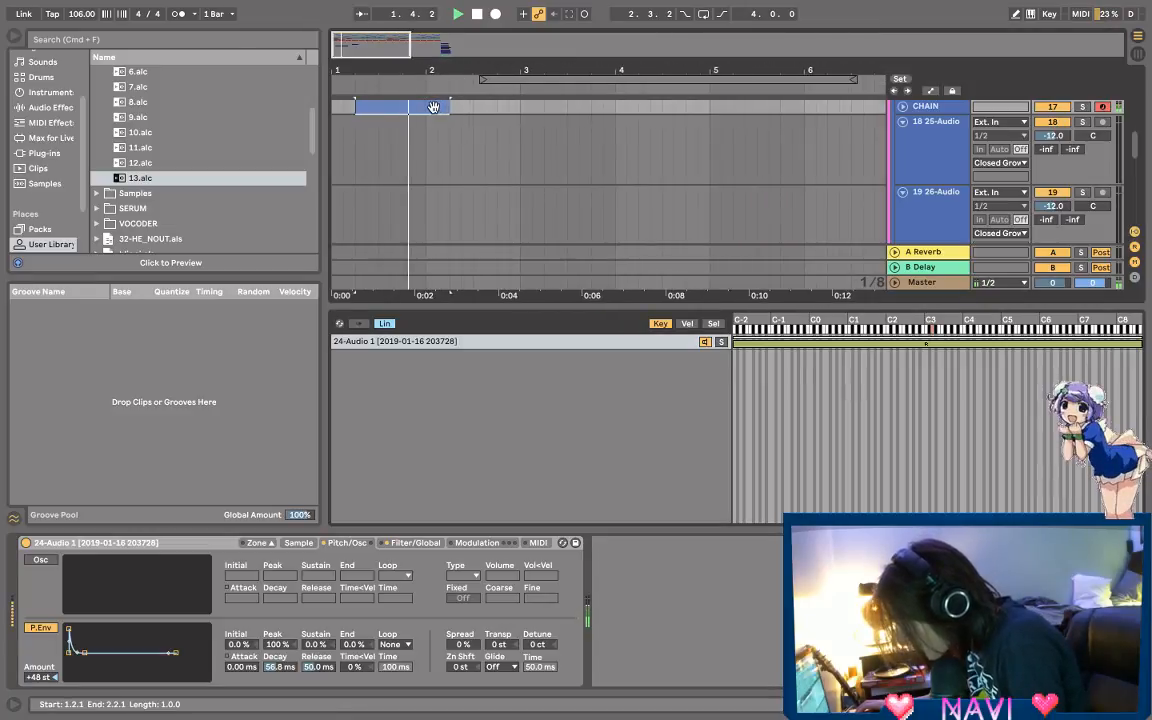
pyautogui.keyDown('shift'); pyautogui.click(543, 107); pyautogui.keyUp('shift')
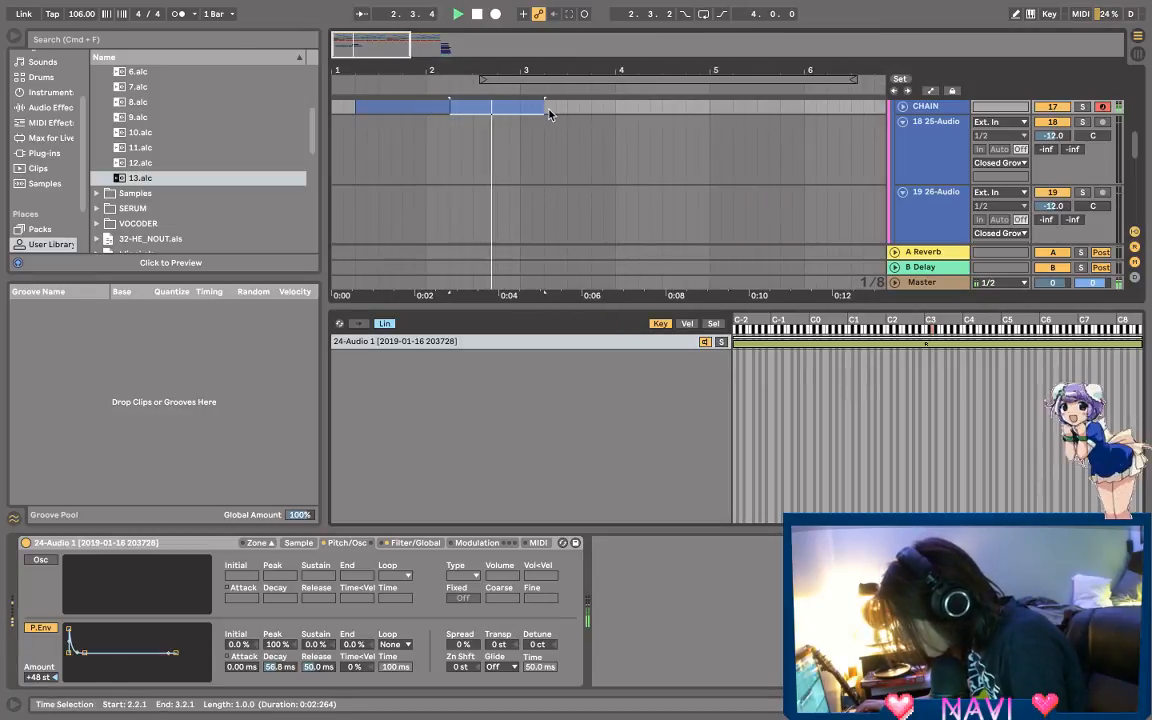
pyautogui.press('space')
pyautogui.moveTo(535, 111); pyautogui.dragTo(543, 112)
pyautogui.press('space')
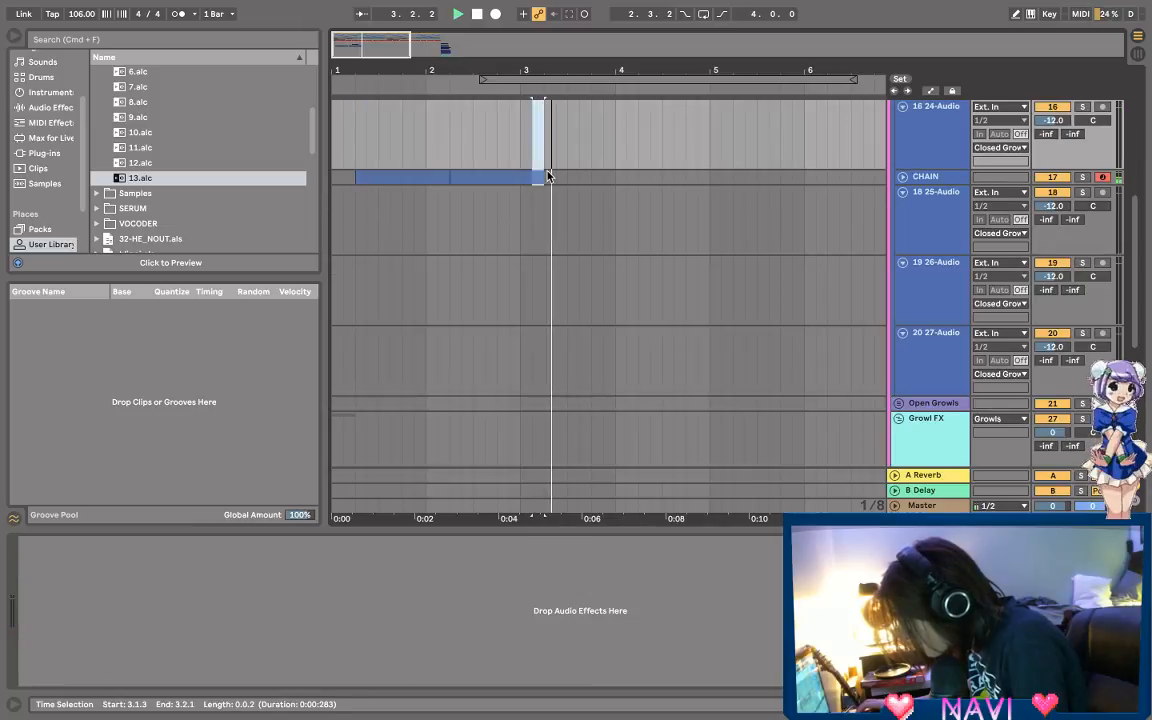
pyautogui.scroll(-4, 546, 166)
pyautogui.scroll(8, 545, 160)
pyautogui.press('Delete')
pyautogui.scroll(-2, 522, 338)
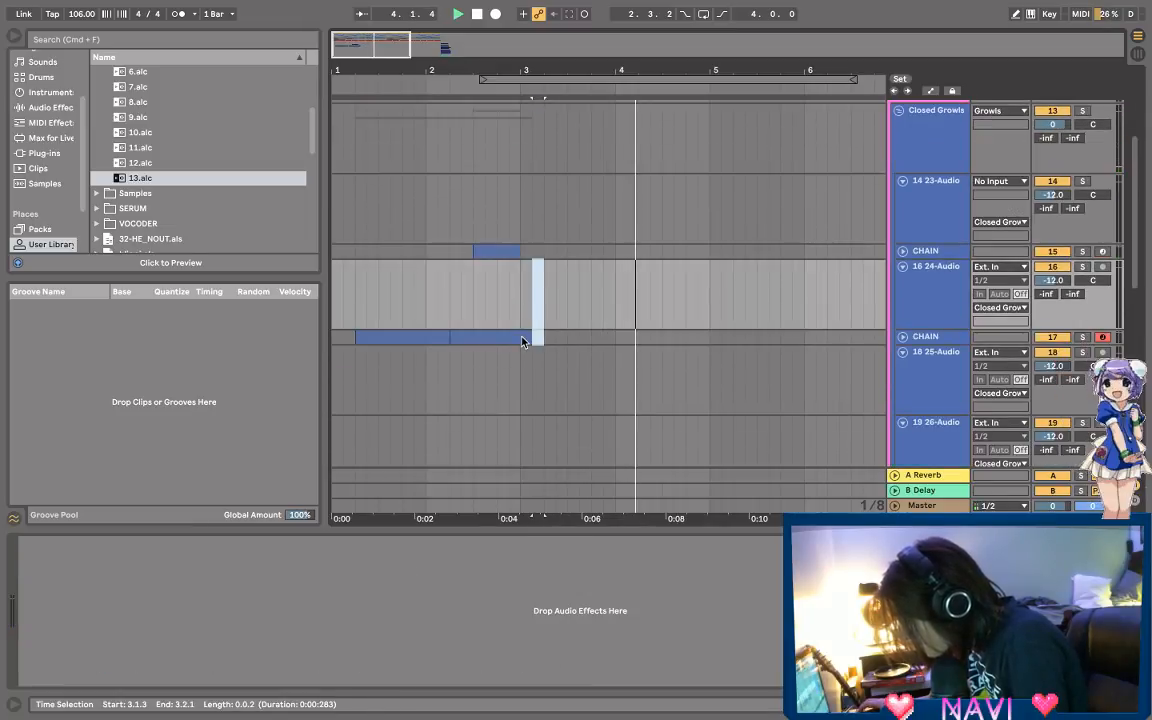
pyautogui.press('space')
pyautogui.click(519, 335)
# Step: Set the 24-Audio sampler's pitch envelope decay to 67.5 ms while replaying the clip, and check its sample waveform
pyautogui.click(365, 207)
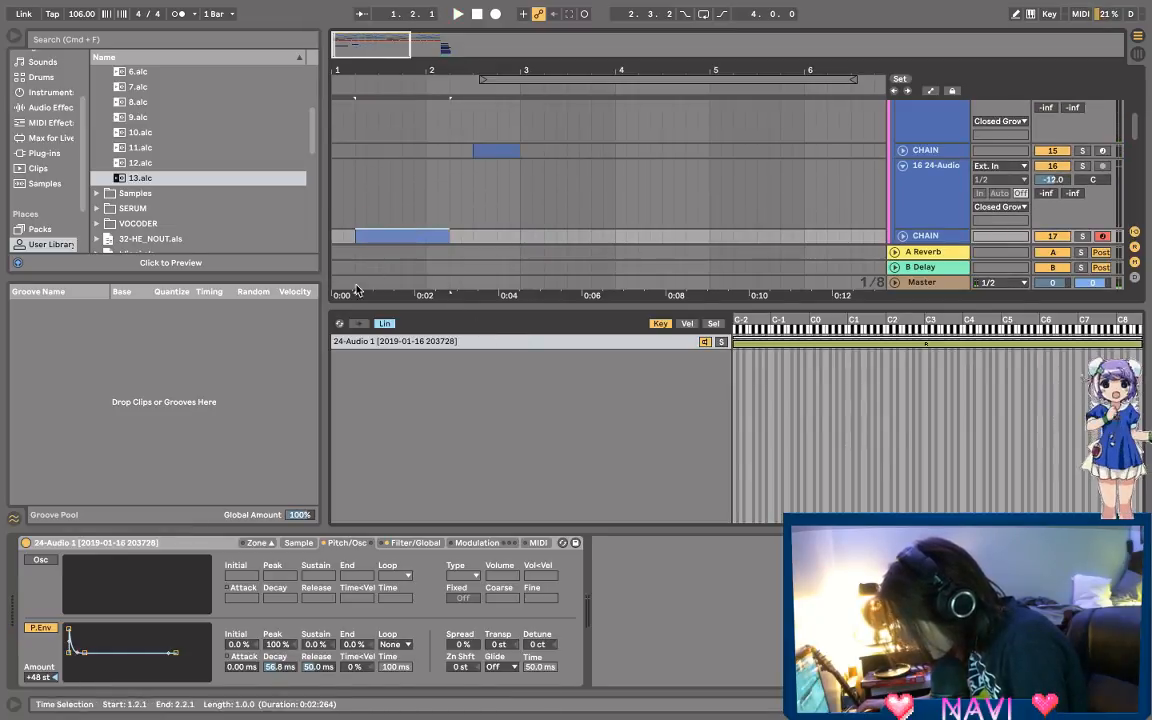
pyautogui.press('space')
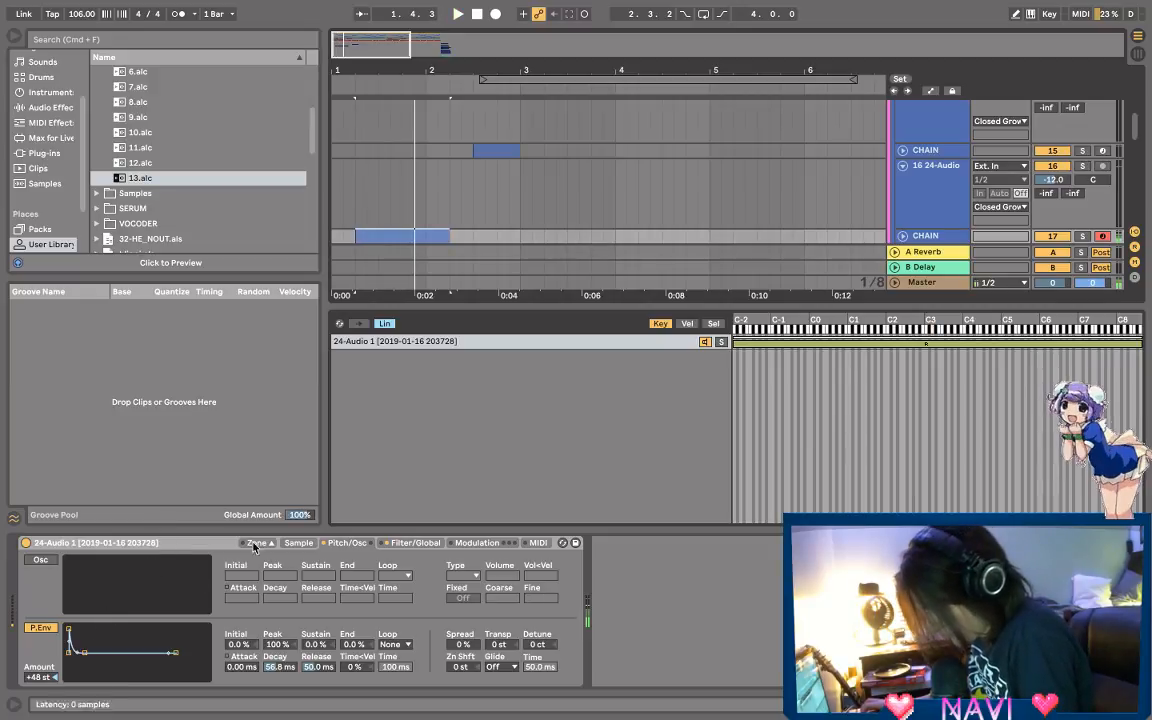
pyautogui.moveTo(277, 669)
pyautogui.mouseDown()
pyautogui.moveTo(277, 650)
pyautogui.moveTo(277, 673)
pyautogui.mouseUp()
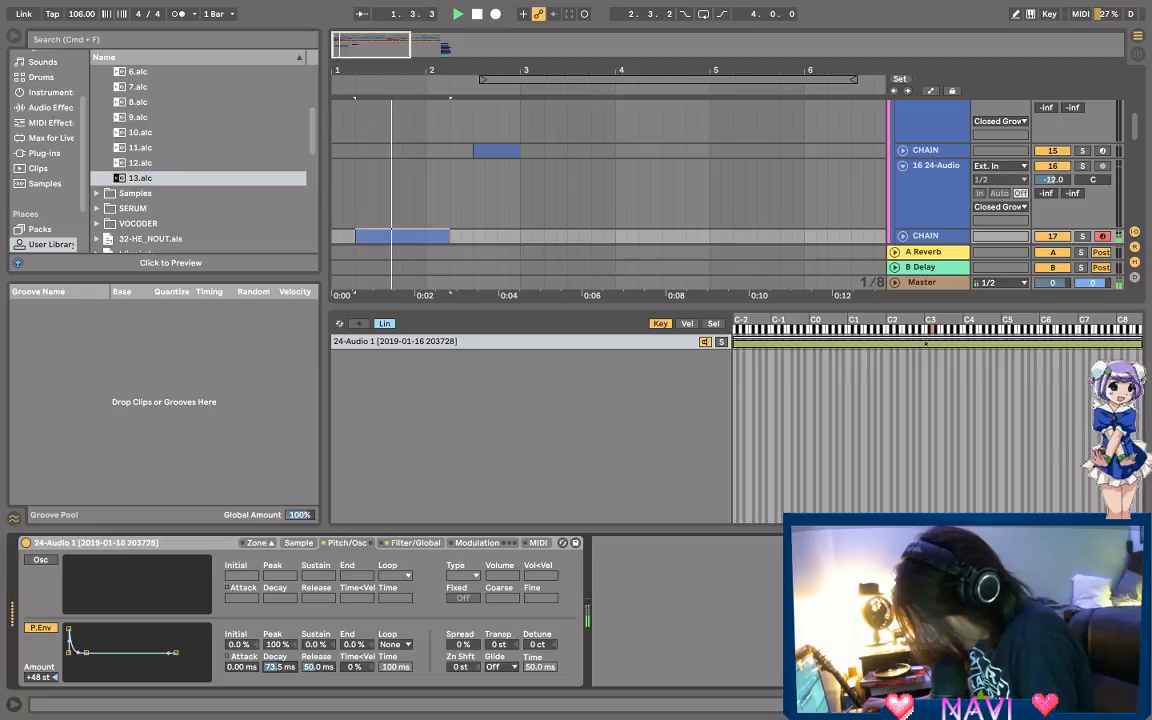
pyautogui.click(298, 542)
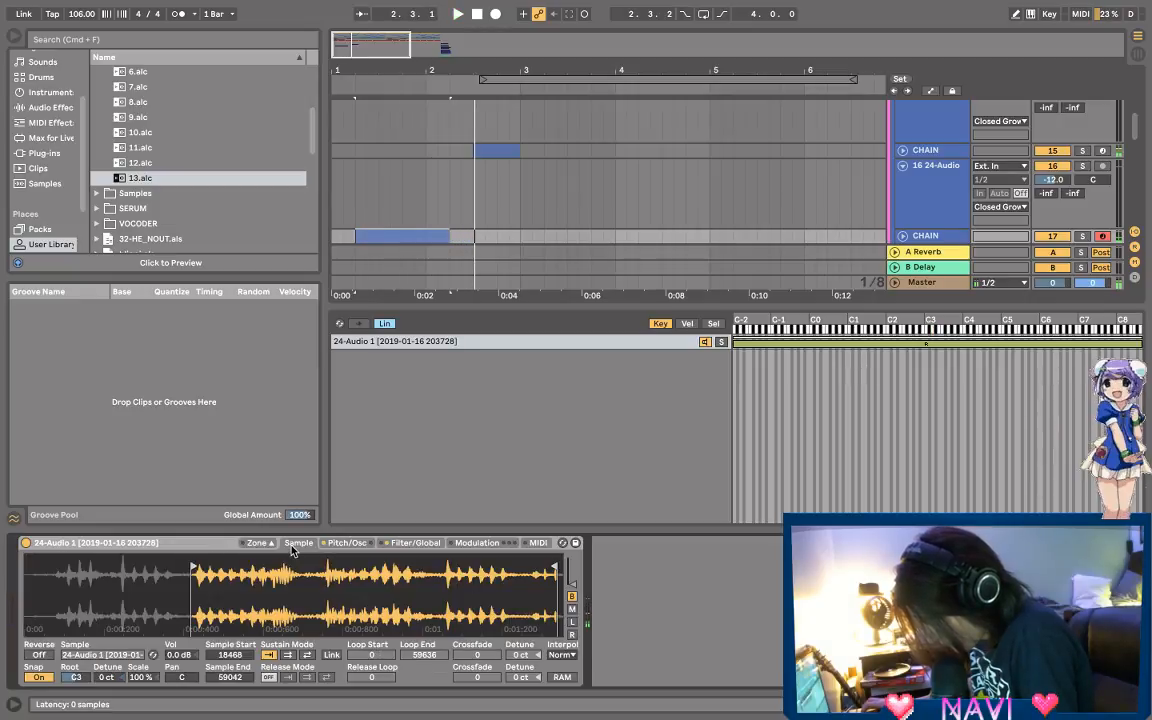
pyautogui.click(350, 543)
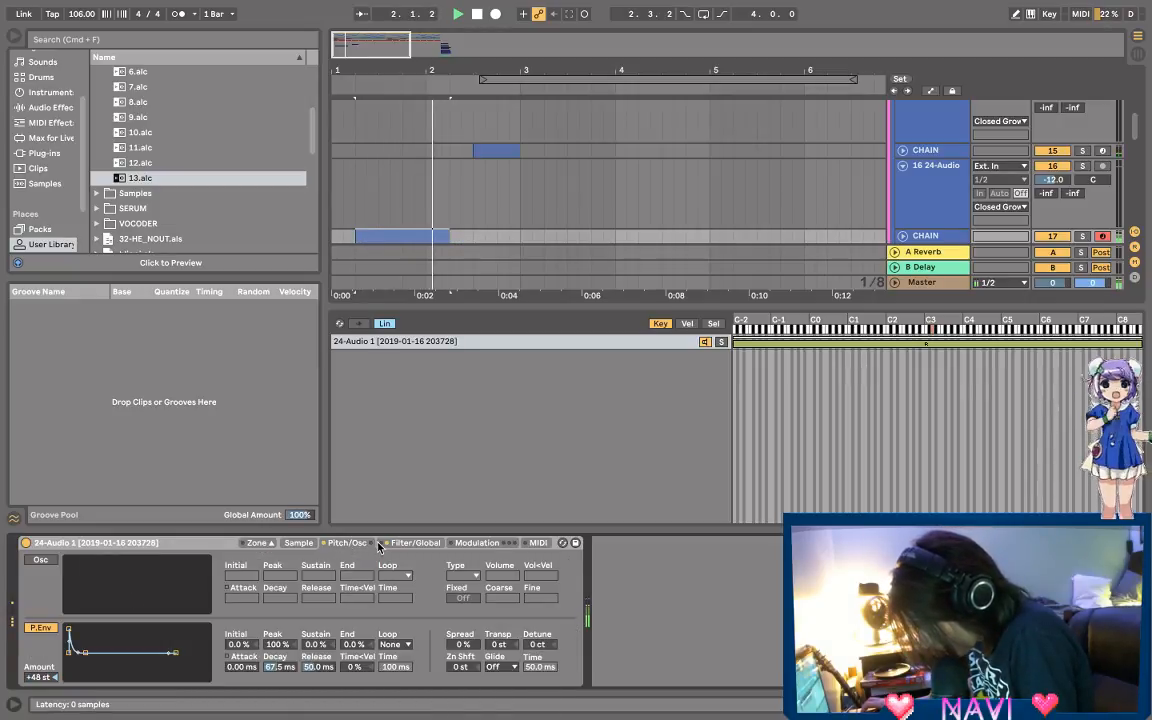
# Step: Set the 24-Audio sampler's filter envelope amount to 72 and switch its filter type to high-pass
pyautogui.click(413, 543)
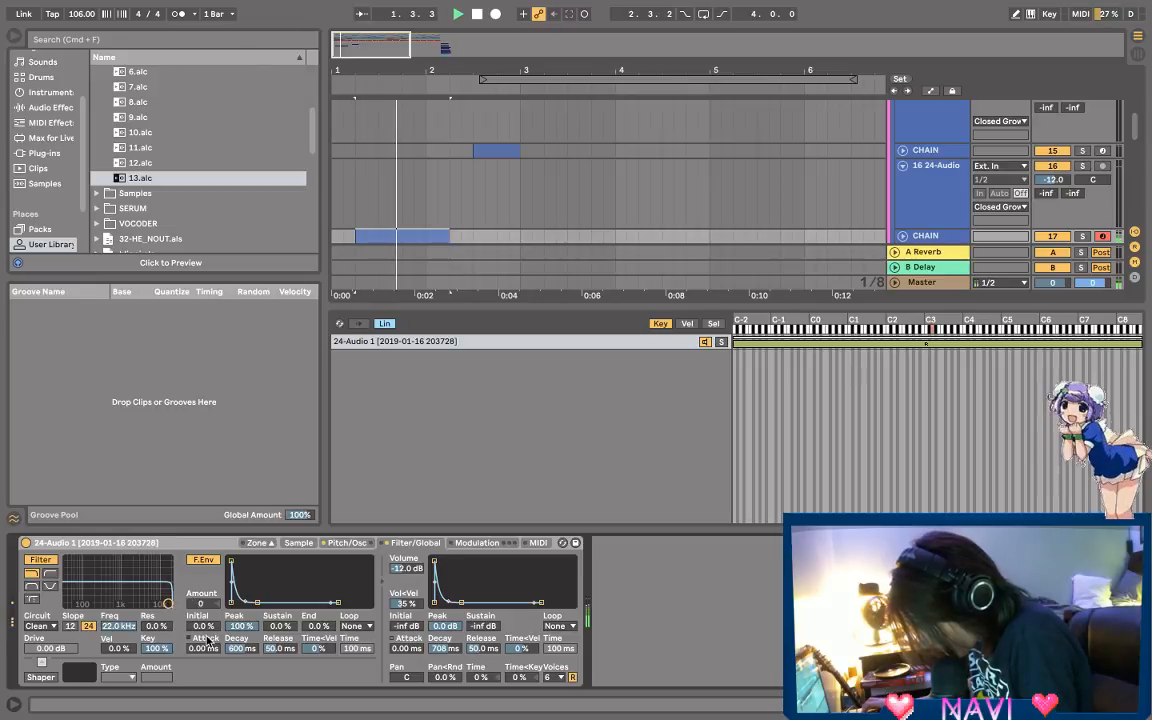
pyautogui.moveTo(203, 604); pyautogui.dragTo(203, 533)
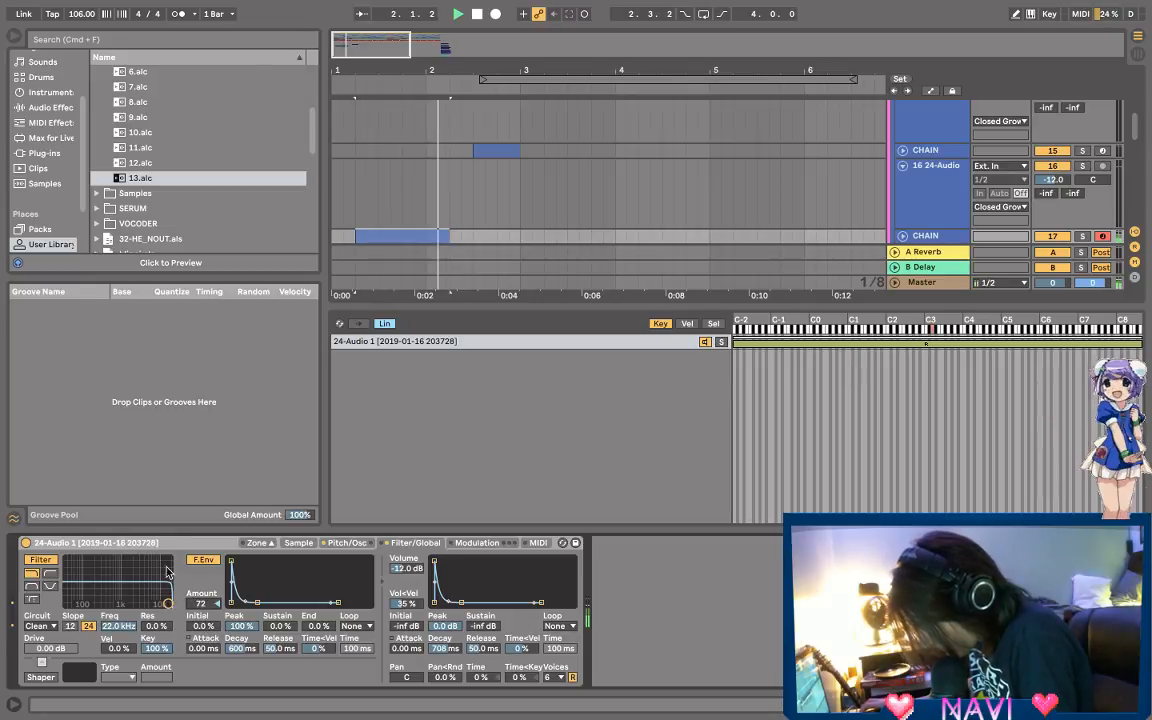
pyautogui.click(51, 574)
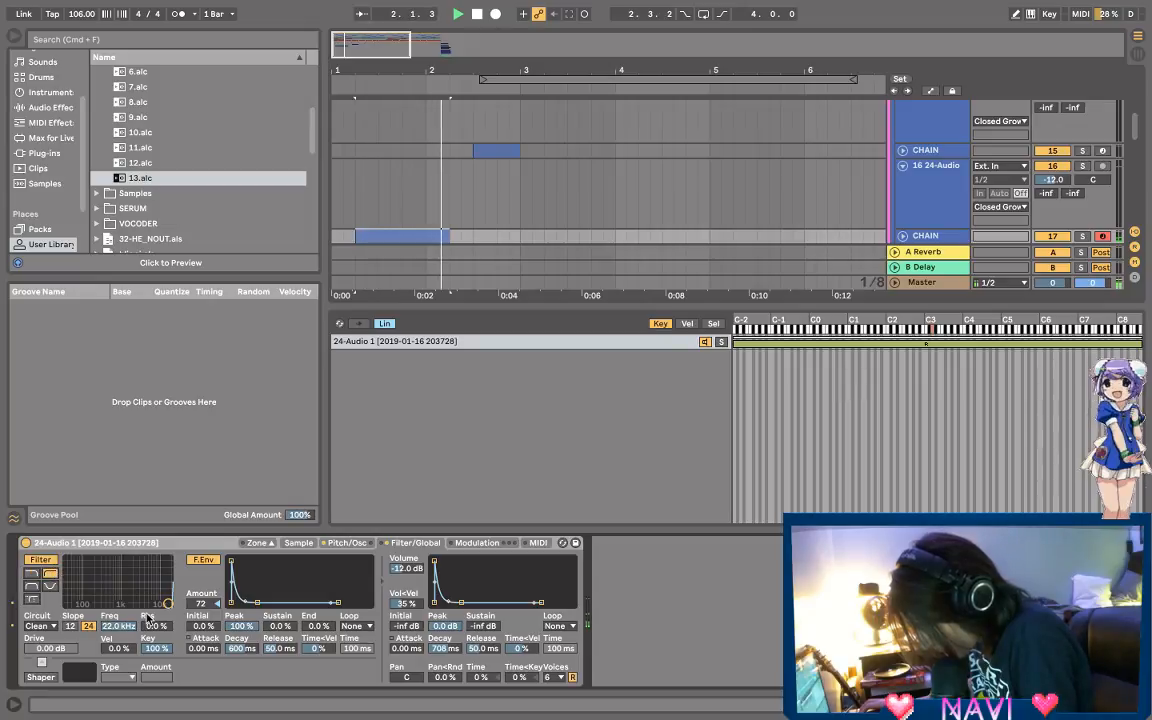
# Step: Switch the 24-Audio sampler's filter to low-pass at 1.05 kHz with a 32.3 ms envelope decay, and solo its CHAIN track
pyautogui.moveTo(78, 591); pyautogui.dragTo(115, 604)
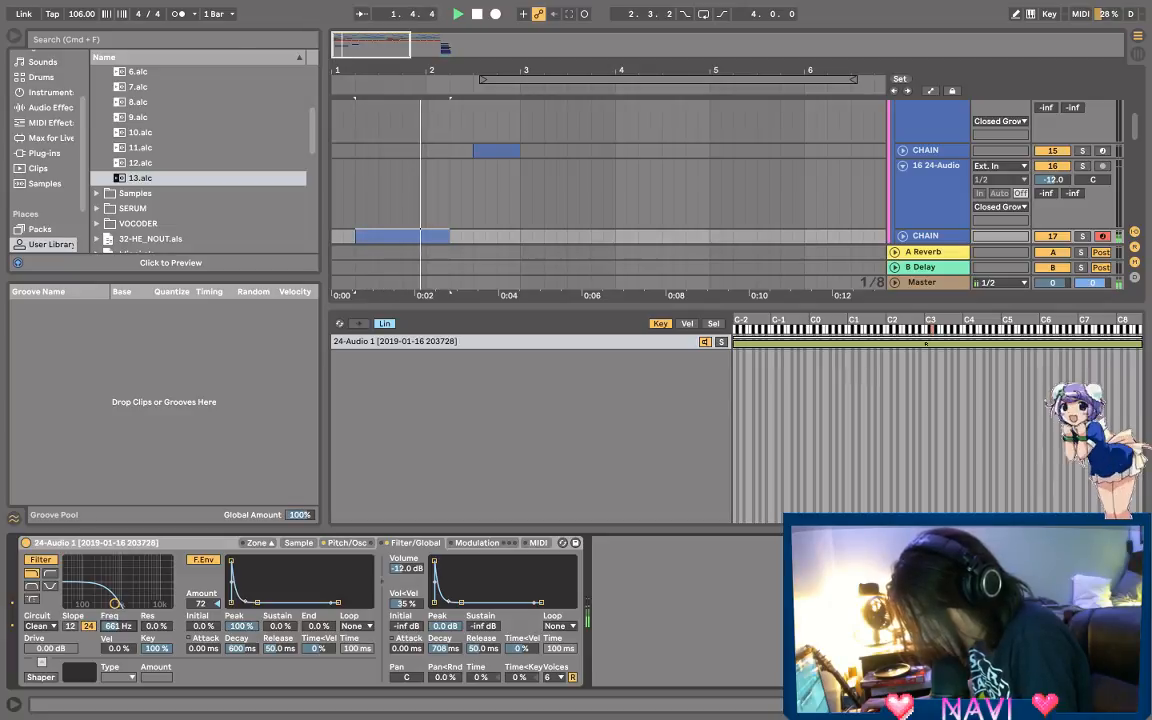
pyautogui.moveTo(257, 602)
pyautogui.mouseDown()
pyautogui.moveTo(277, 602)
pyautogui.moveTo(255, 580)
pyautogui.moveTo(245, 602)
pyautogui.mouseUp()
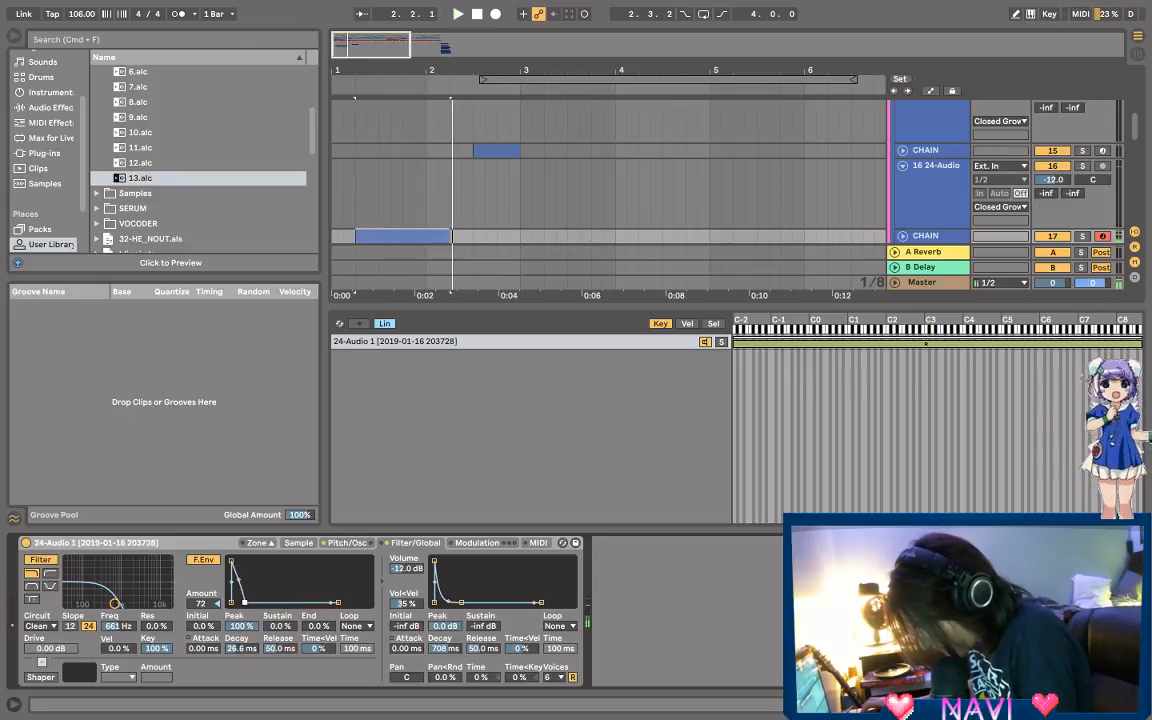
pyautogui.moveTo(245, 602)
pyautogui.mouseDown()
pyautogui.moveTo(242, 582)
pyautogui.moveTo(245, 603)
pyautogui.mouseUp()
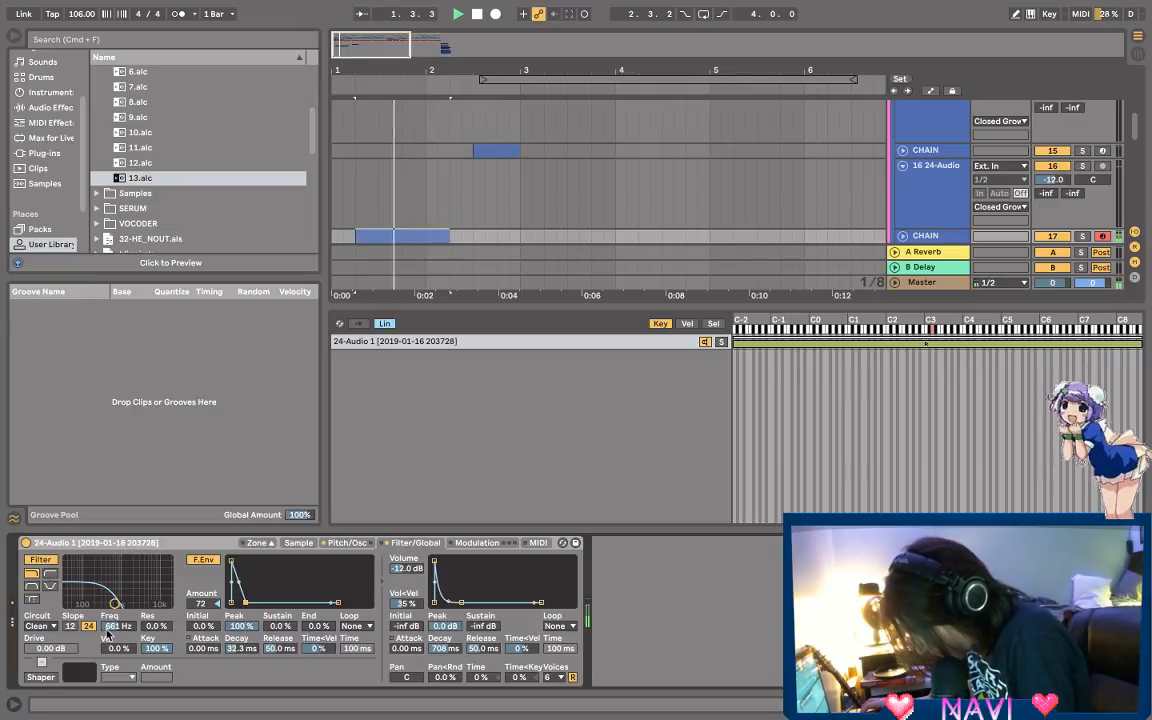
pyautogui.moveTo(115, 604); pyautogui.dragTo(128, 603)
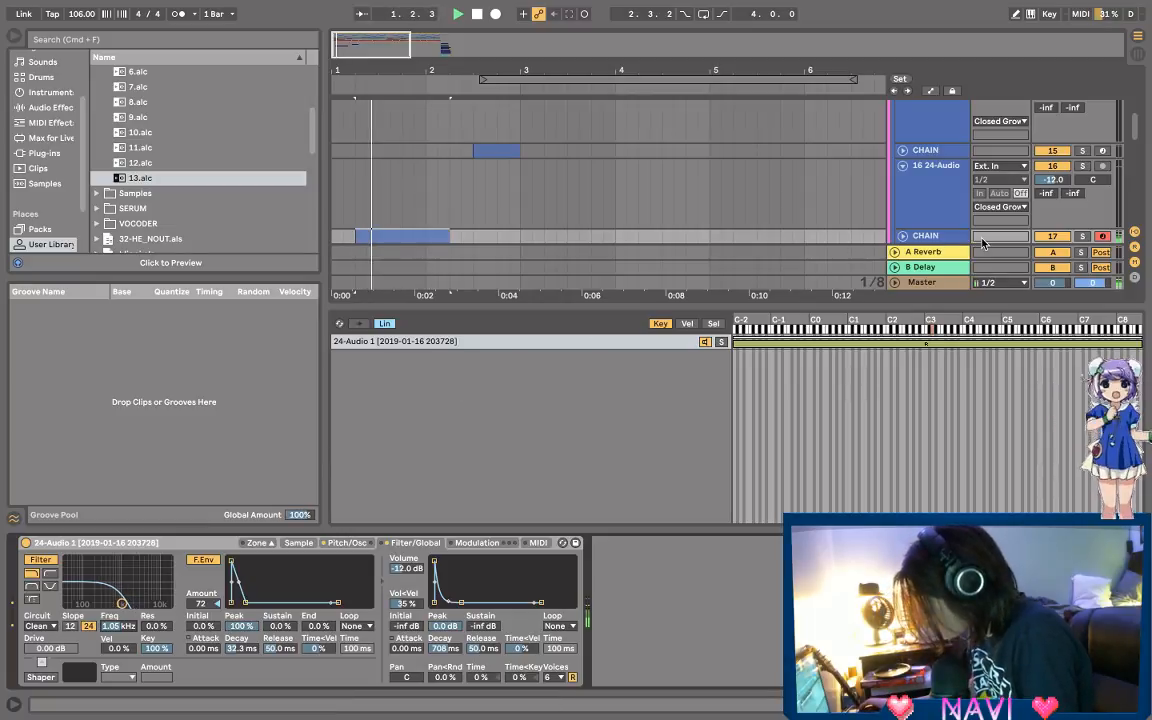
pyautogui.click(1082, 236)
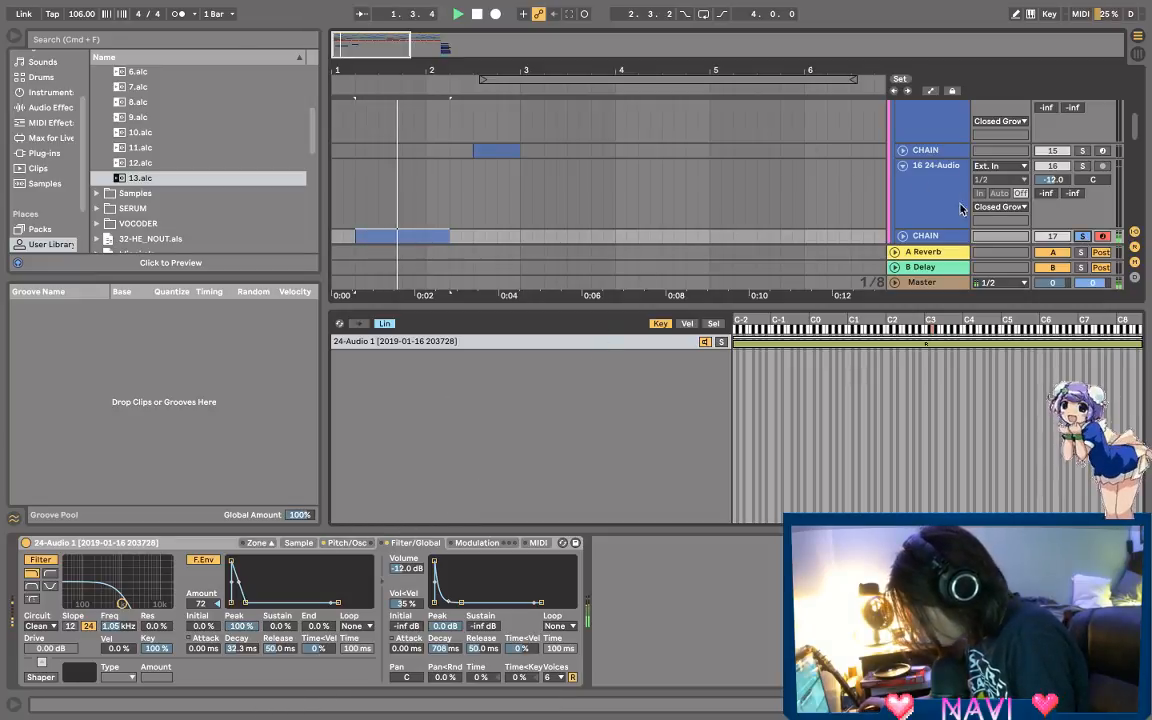
# Step: Search the browser for phat, replay the clip, and check the Mr. Bill entry in the custom folder's results
pyautogui.scroll(-2, 900, 180)
pyautogui.click(96, 41)
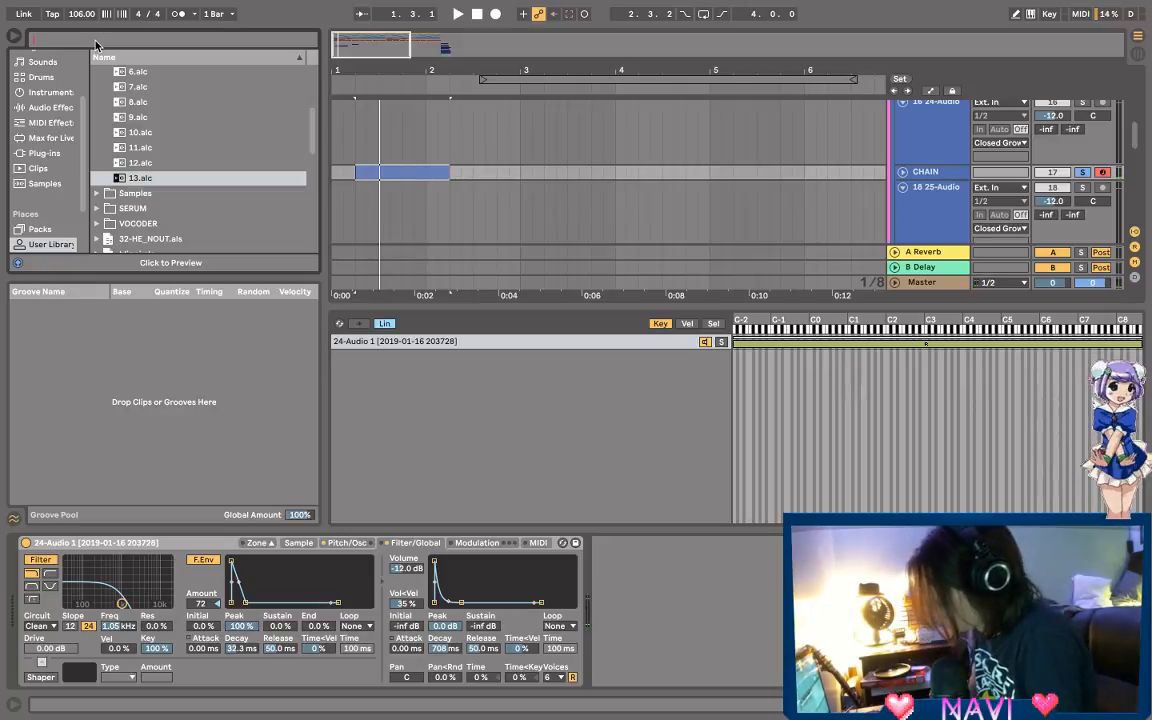
pyautogui.write('phat')
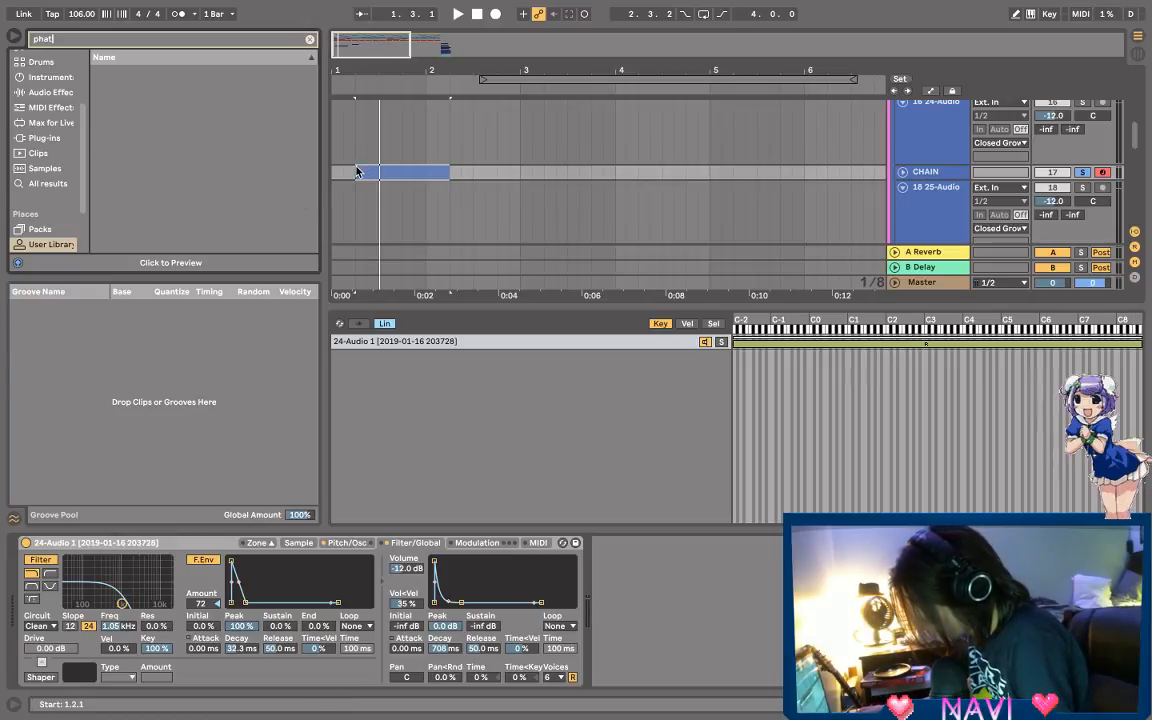
pyautogui.press('space')
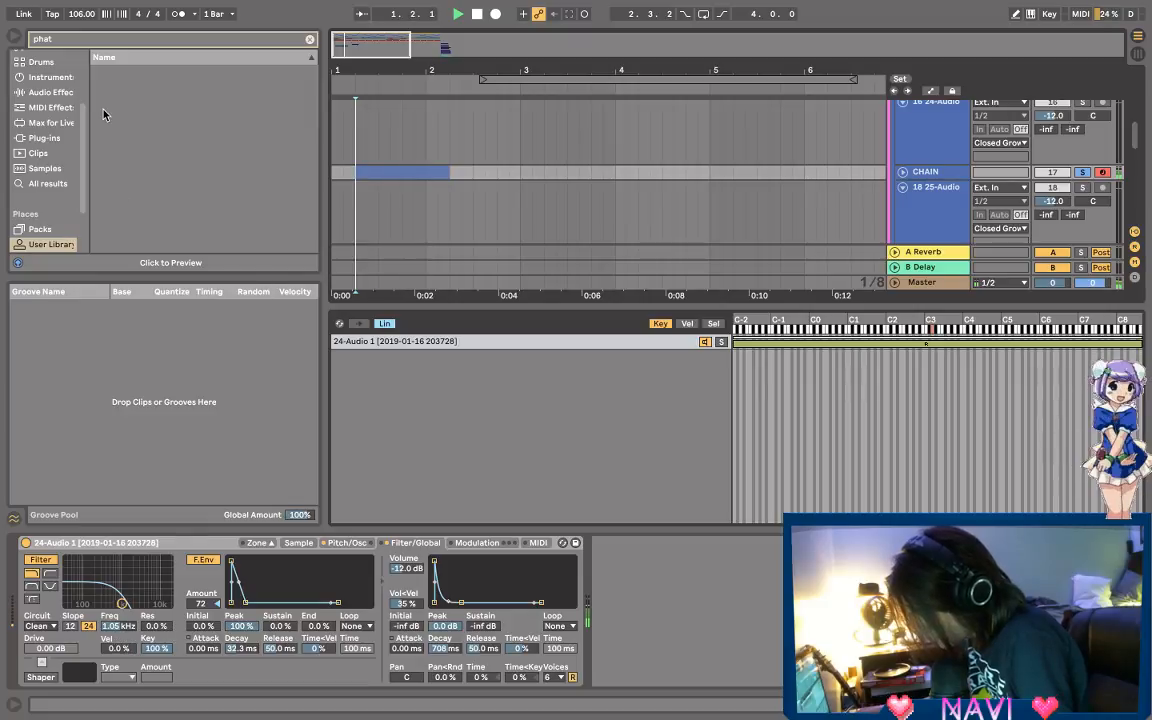
pyautogui.scroll(-3, 60, 160)
pyautogui.press('space')
pyautogui.click(41, 228)
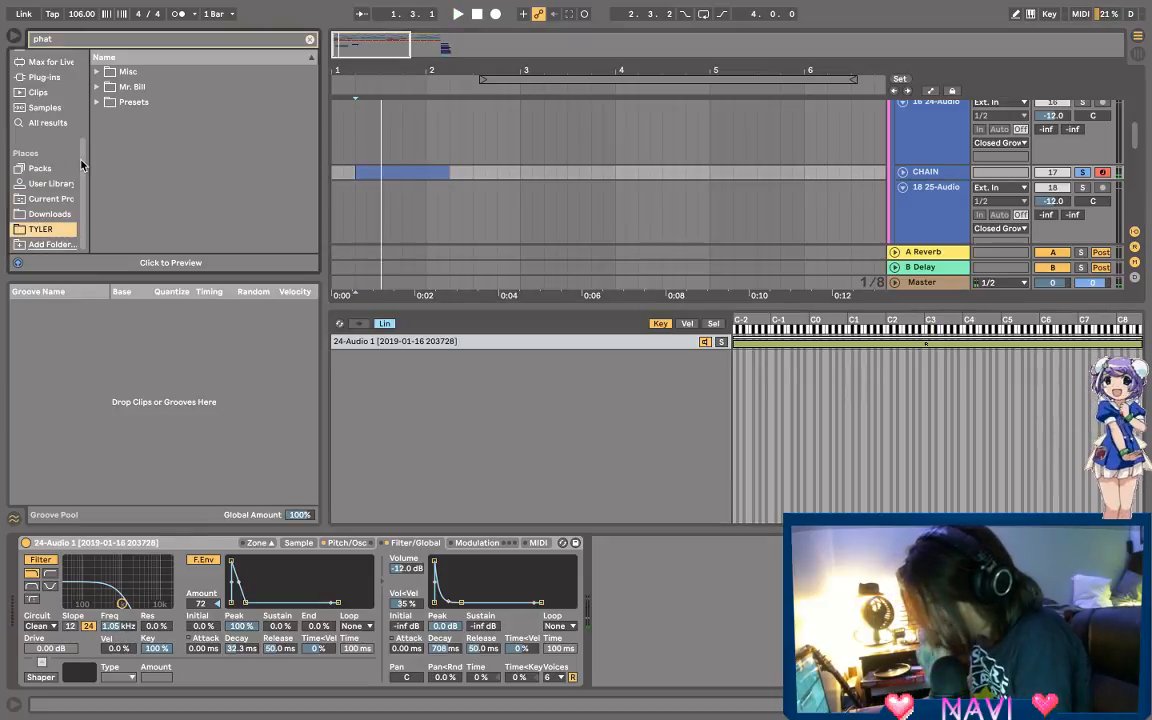
pyautogui.click(96, 87)
pyautogui.click(96, 87)
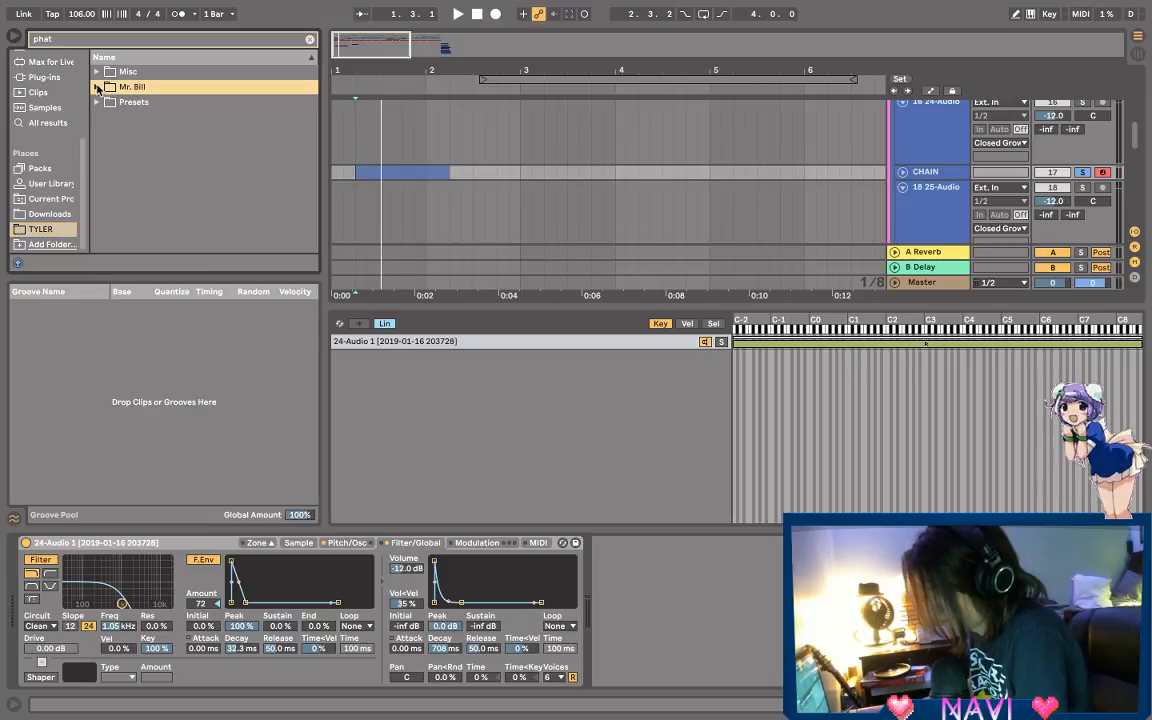
# Step: Load the VR PHAT 4.0.adg rack from the Downloads results after the 24-Audio sampler and listen to the clip
pyautogui.click(48, 214)
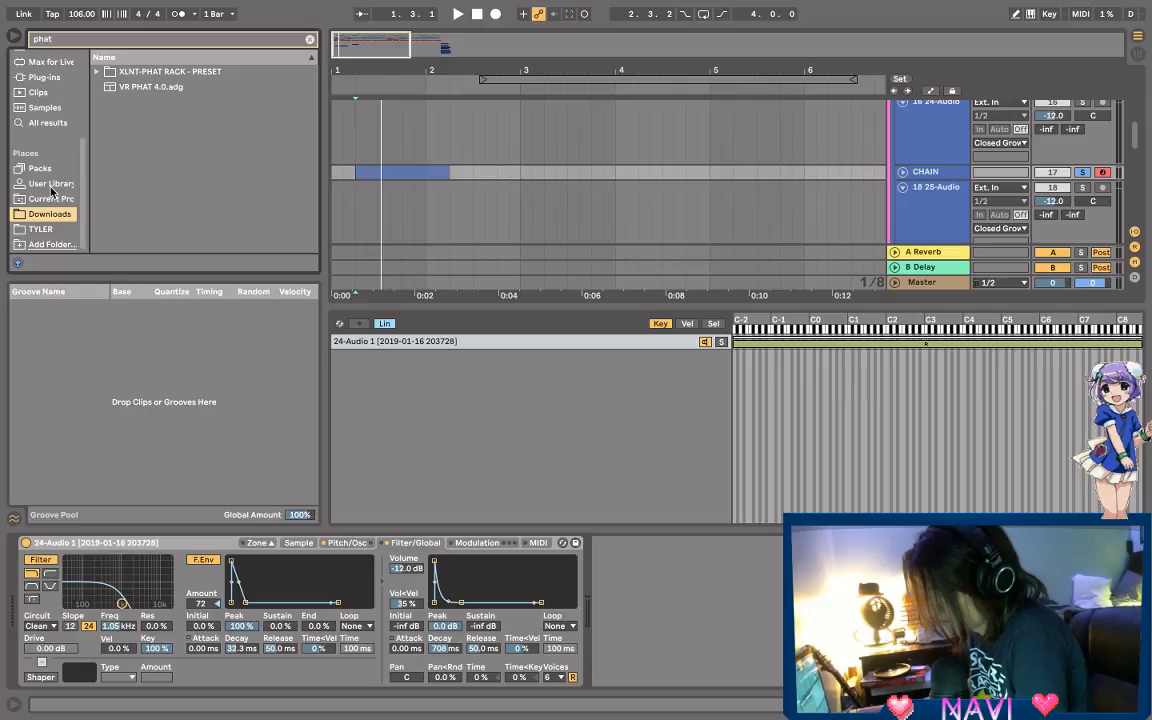
pyautogui.moveTo(170, 72); pyautogui.dragTo(196, 146)
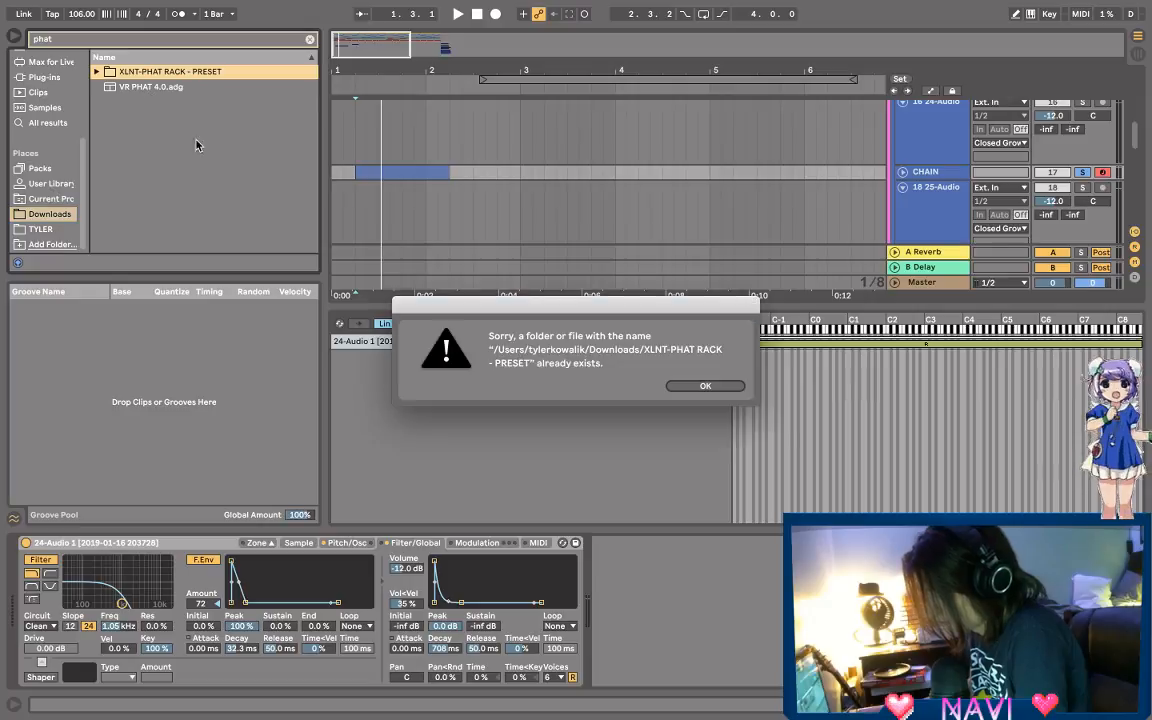
pyautogui.click(690, 386)
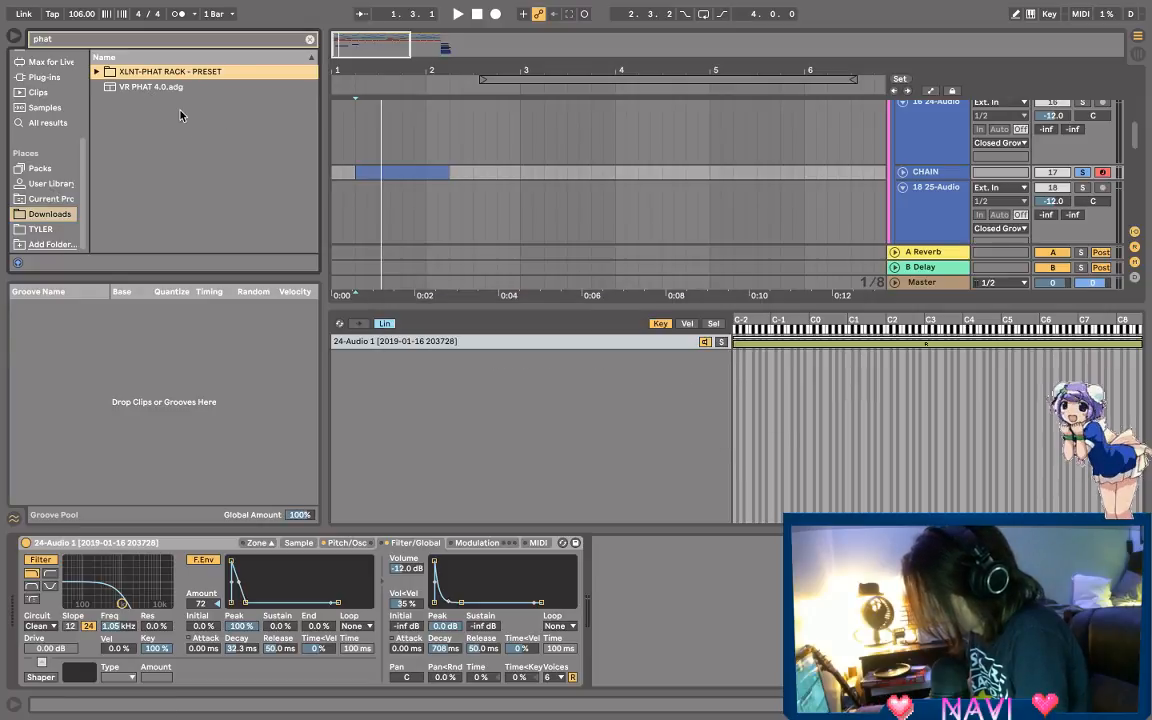
pyautogui.moveTo(150, 87); pyautogui.dragTo(670, 590)
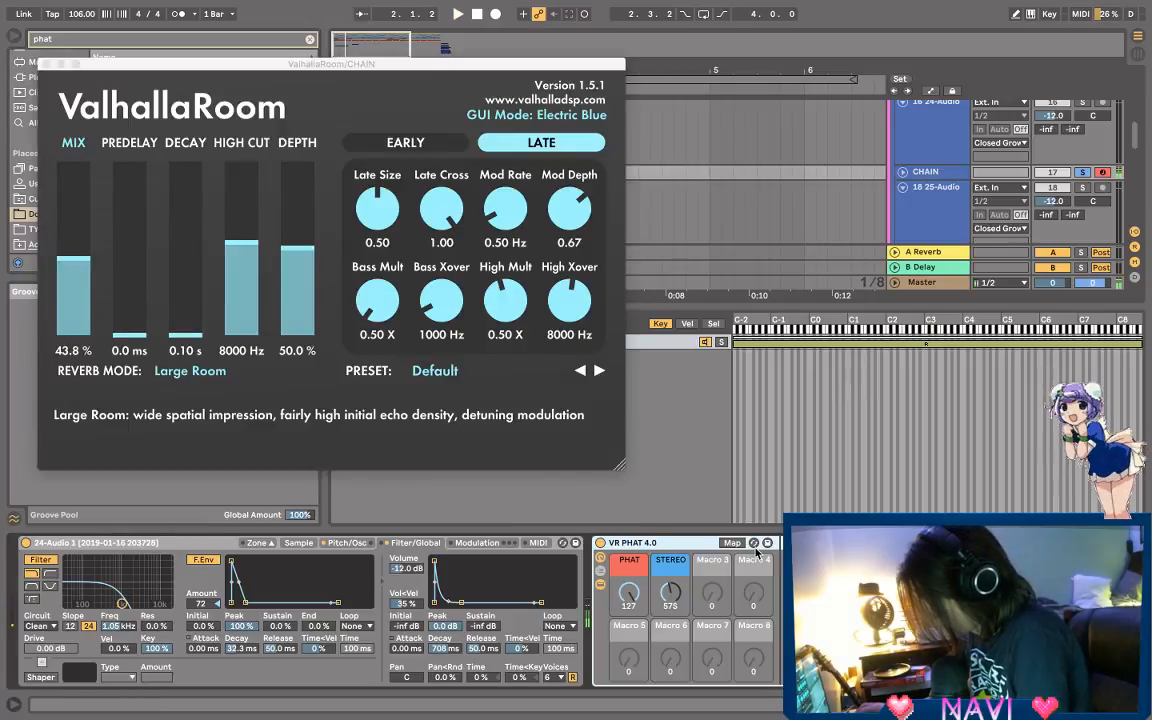
pyautogui.press('space')
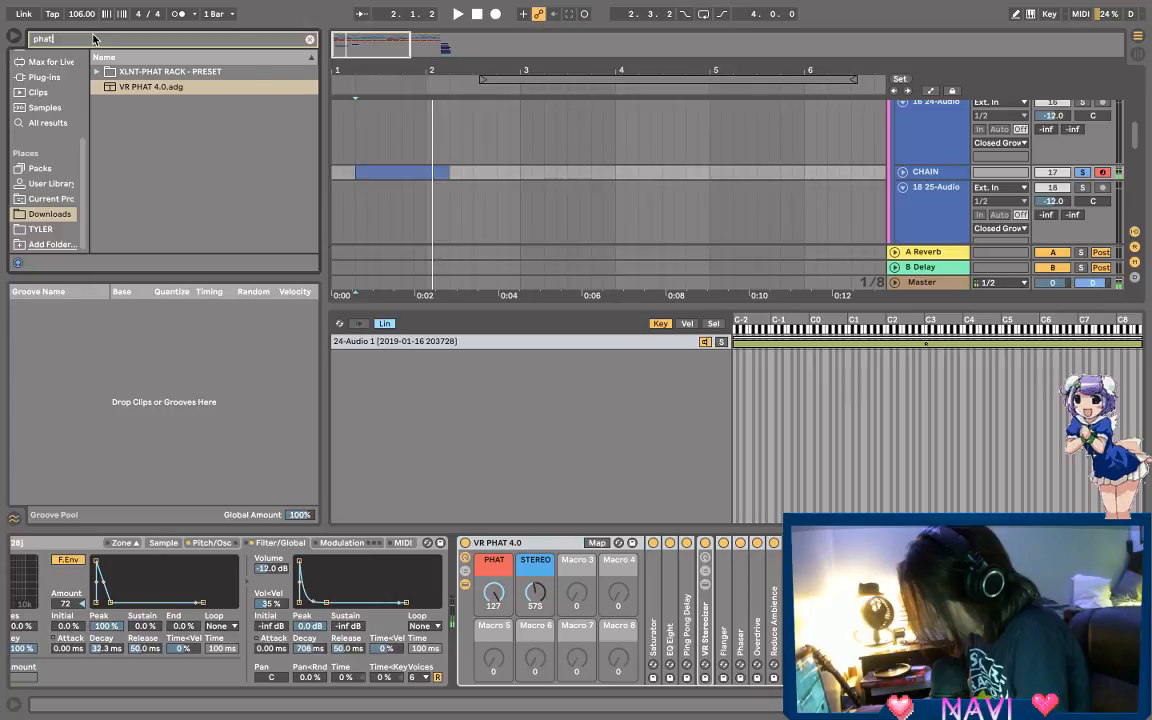
# Step: Search the browser's audio effects for trash and try Dynamic Tube at the end of the CHAIN track's devices
pyautogui.press('BackSpace')
pyautogui.press('BackSpace')
pyautogui.press('BackSpace')
pyautogui.press('BackSpace')
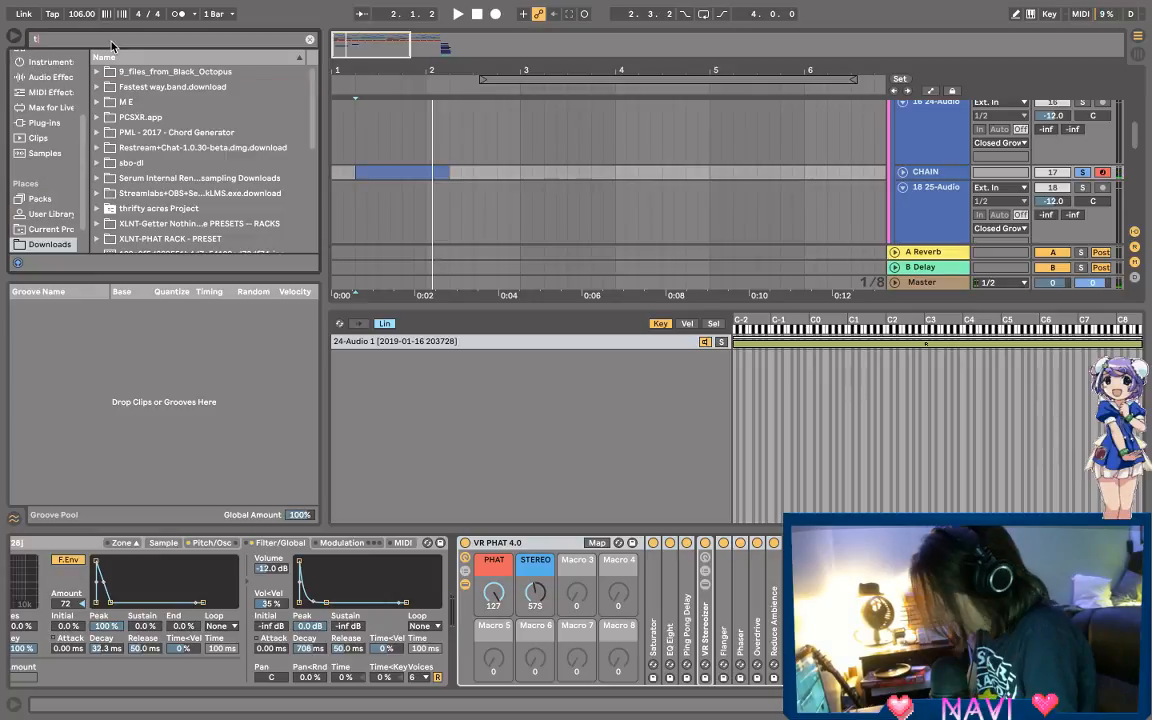
pyautogui.write('trash')
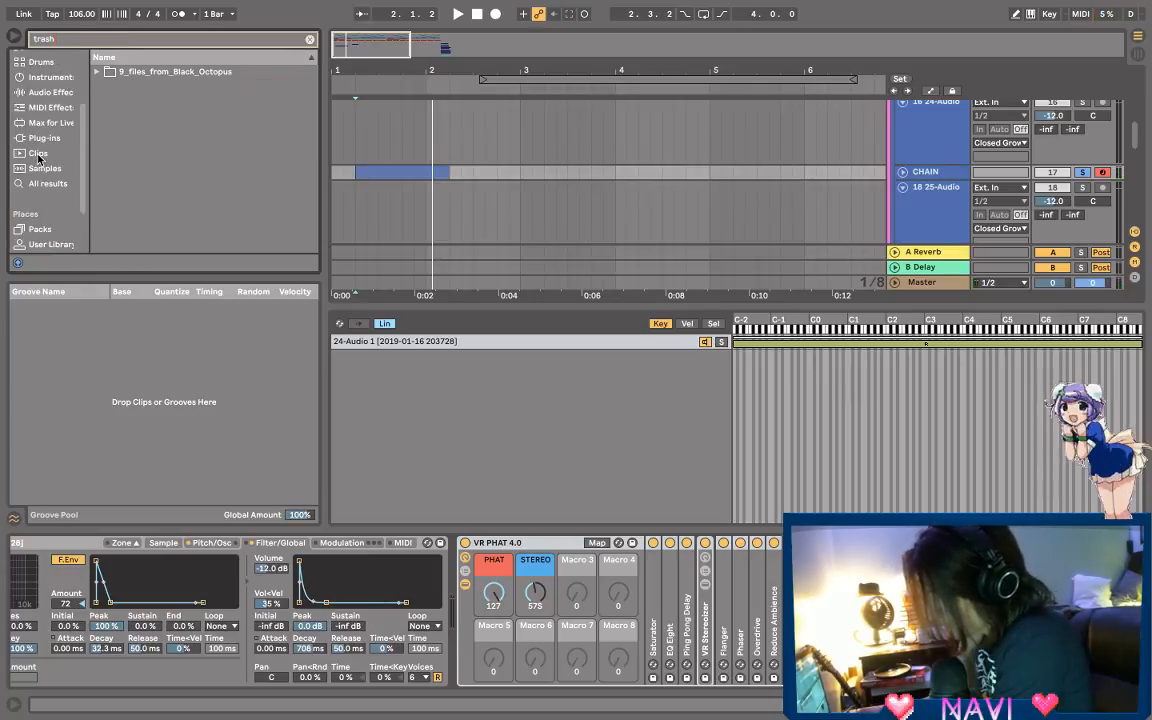
pyautogui.click(55, 122)
pyautogui.click(58, 108)
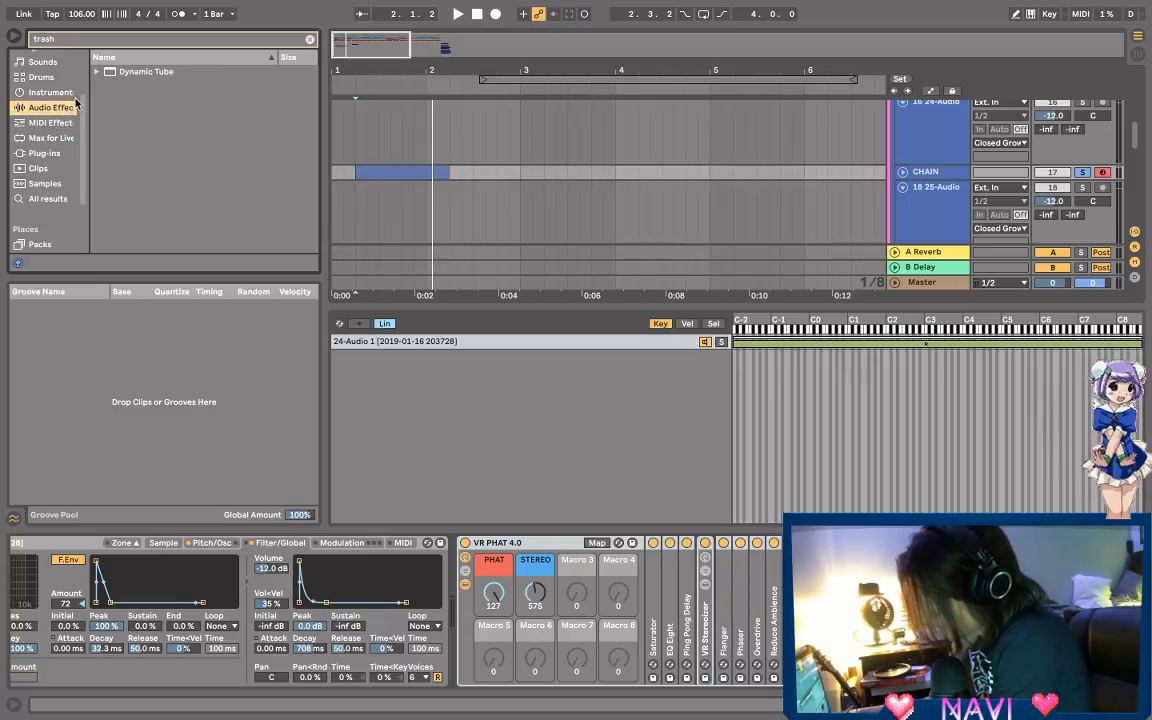
pyautogui.click(97, 72)
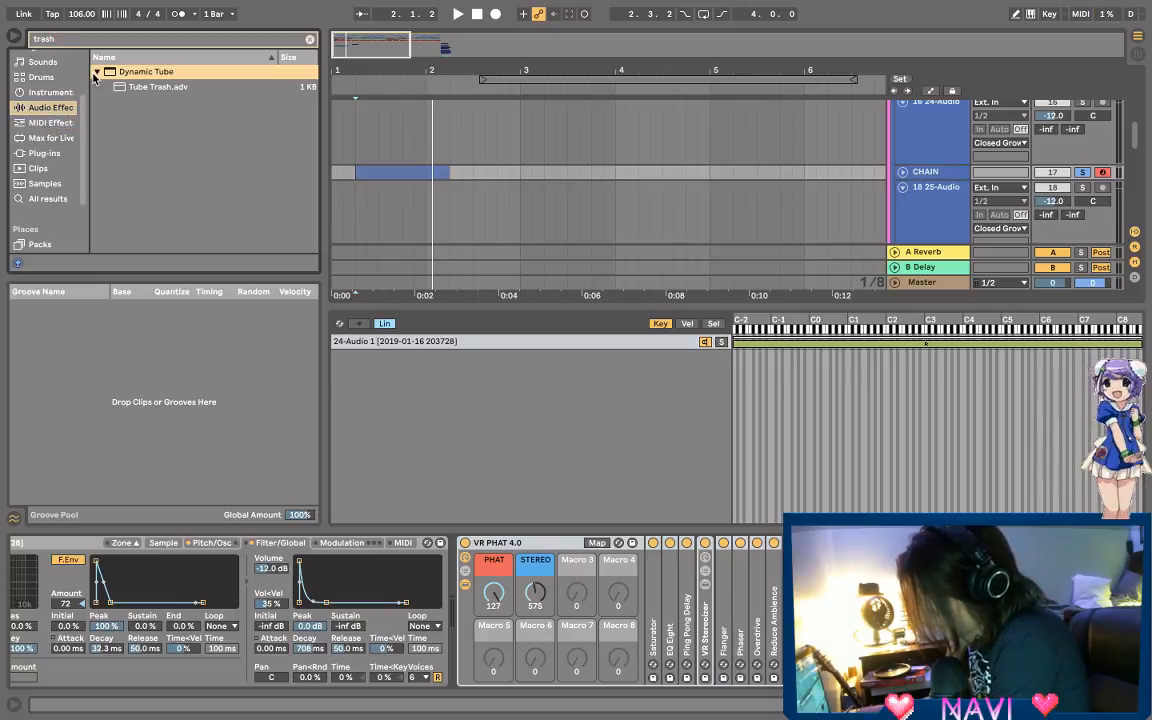
pyautogui.click(97, 72)
pyautogui.moveTo(140, 74); pyautogui.dragTo(960, 612)
pyautogui.press('space')
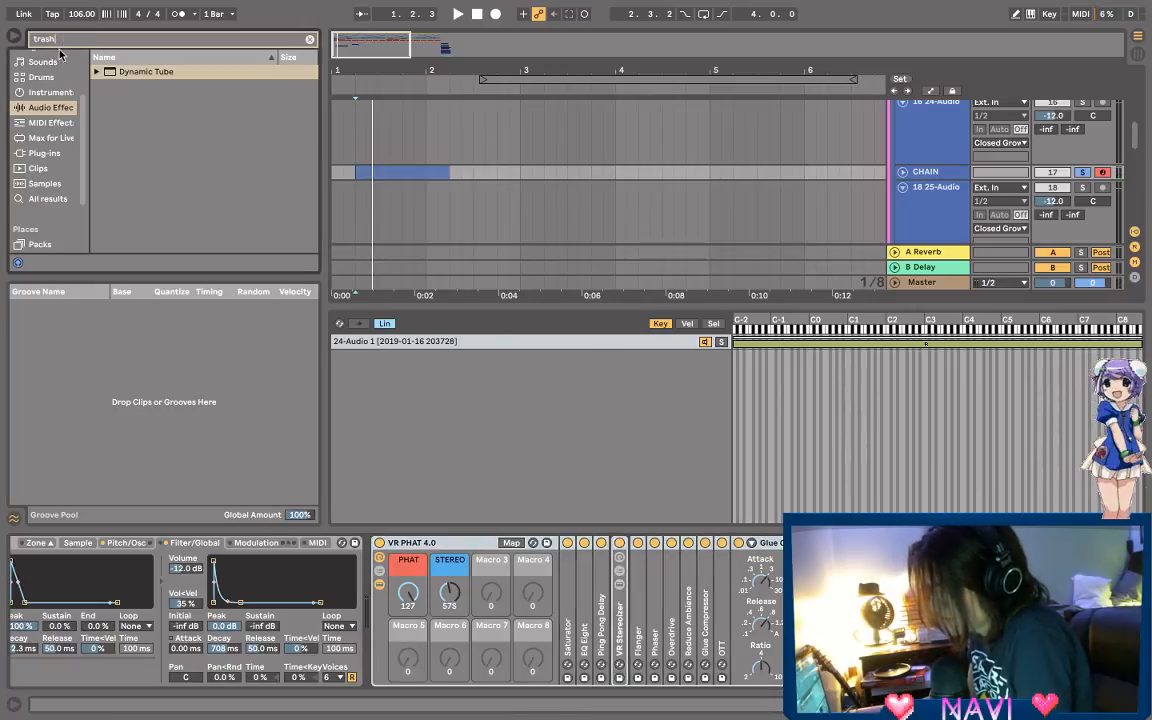
# Step: Add the iZotope Trash 2 plug-in to the CHAIN track from the trash plug-in results
pyautogui.click(43, 152)
pyautogui.click(117, 71)
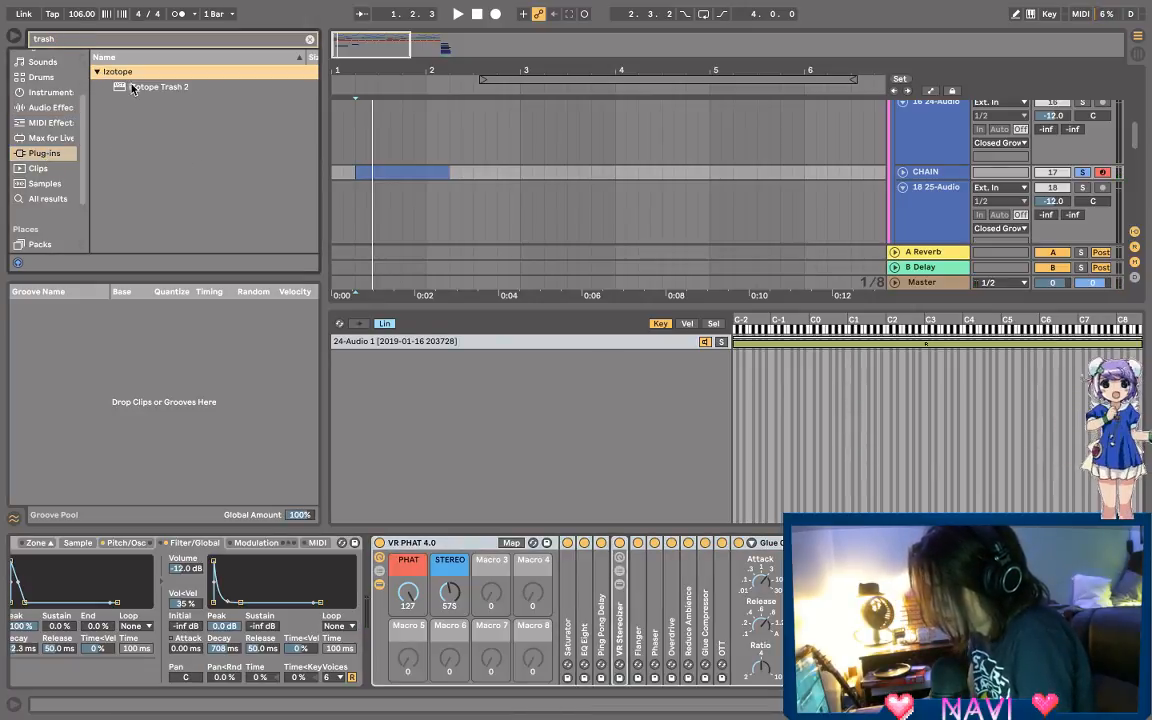
pyautogui.click(137, 87)
pyautogui.moveTo(137, 87); pyautogui.dragTo(548, 357)
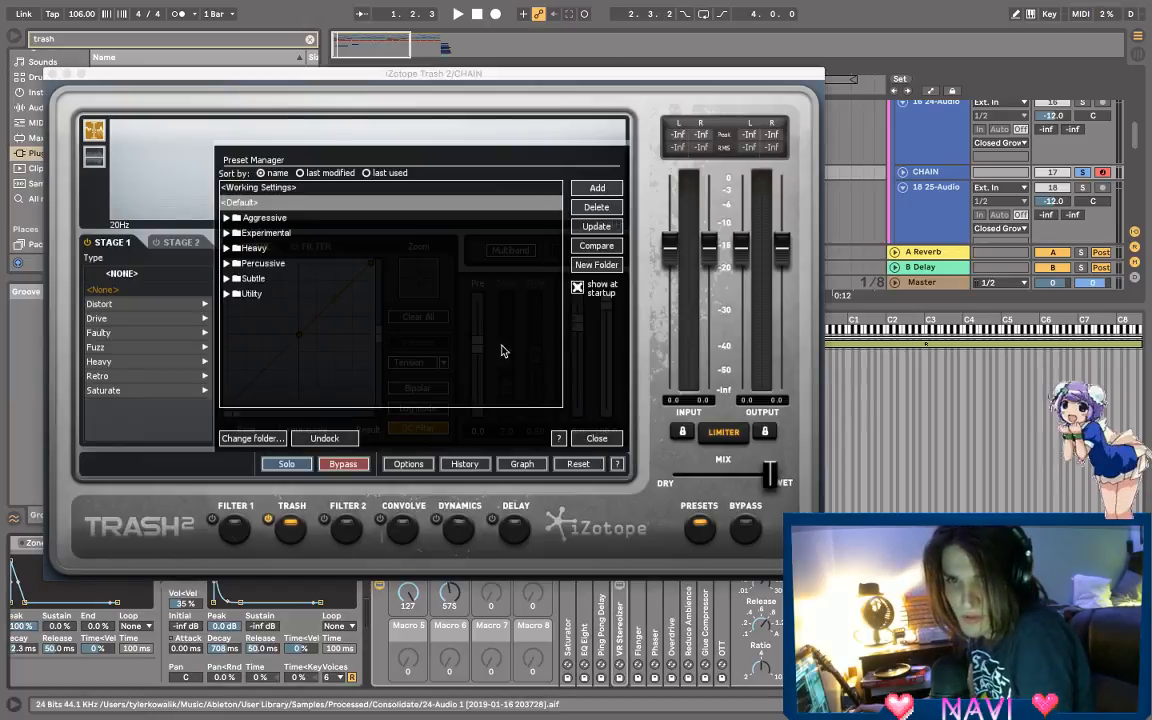
# Step: Audition Trash 2's Heavy presets Alien Squabbler, Bass Da Bass, Bass Rattle, Bold Fuzz Leader and Brutally Handsome while playing the clip
pyautogui.press('space')
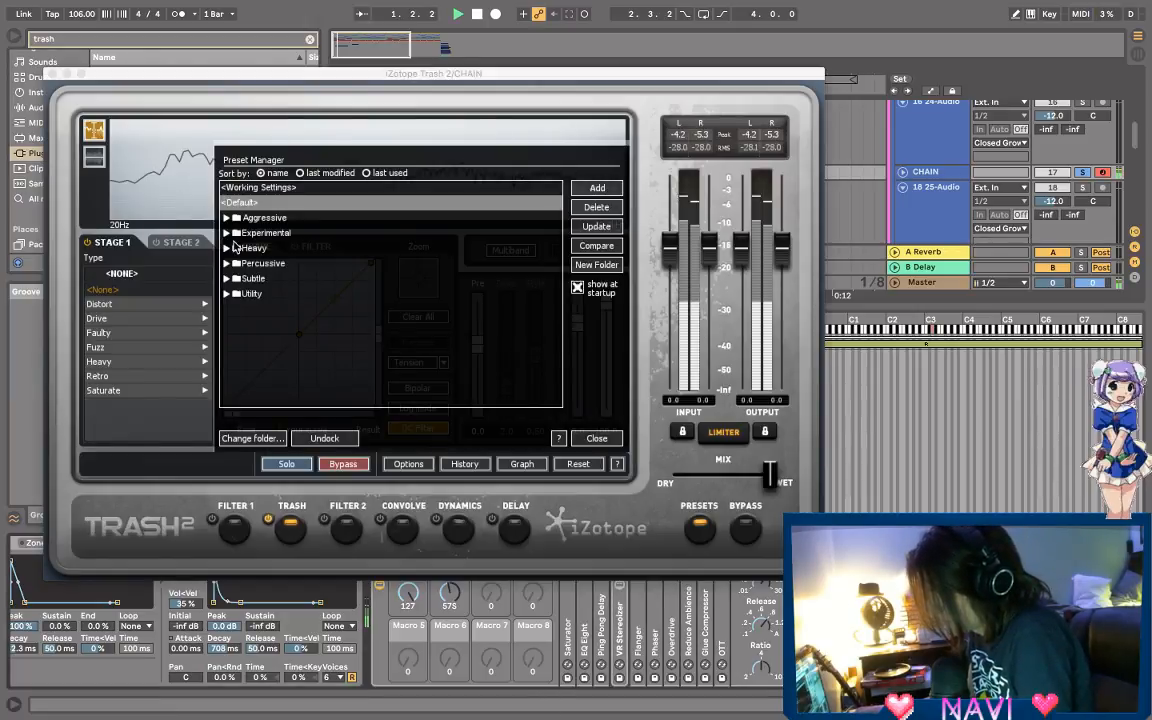
pyautogui.click(228, 247)
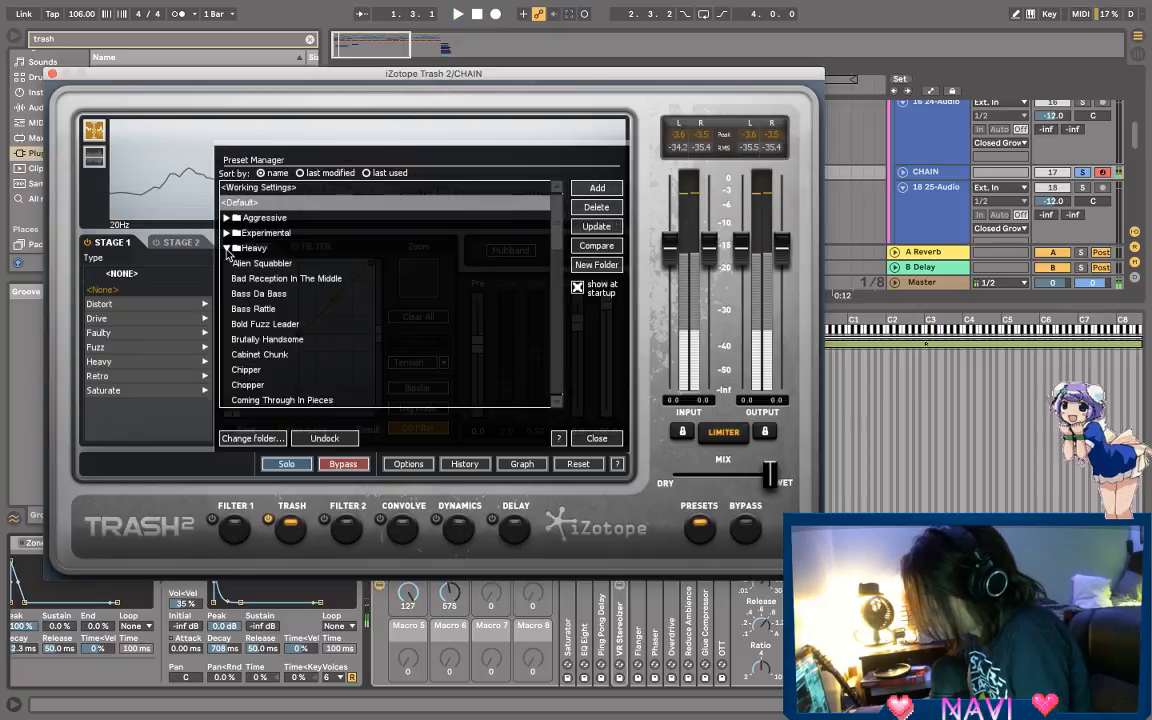
pyautogui.click(252, 264)
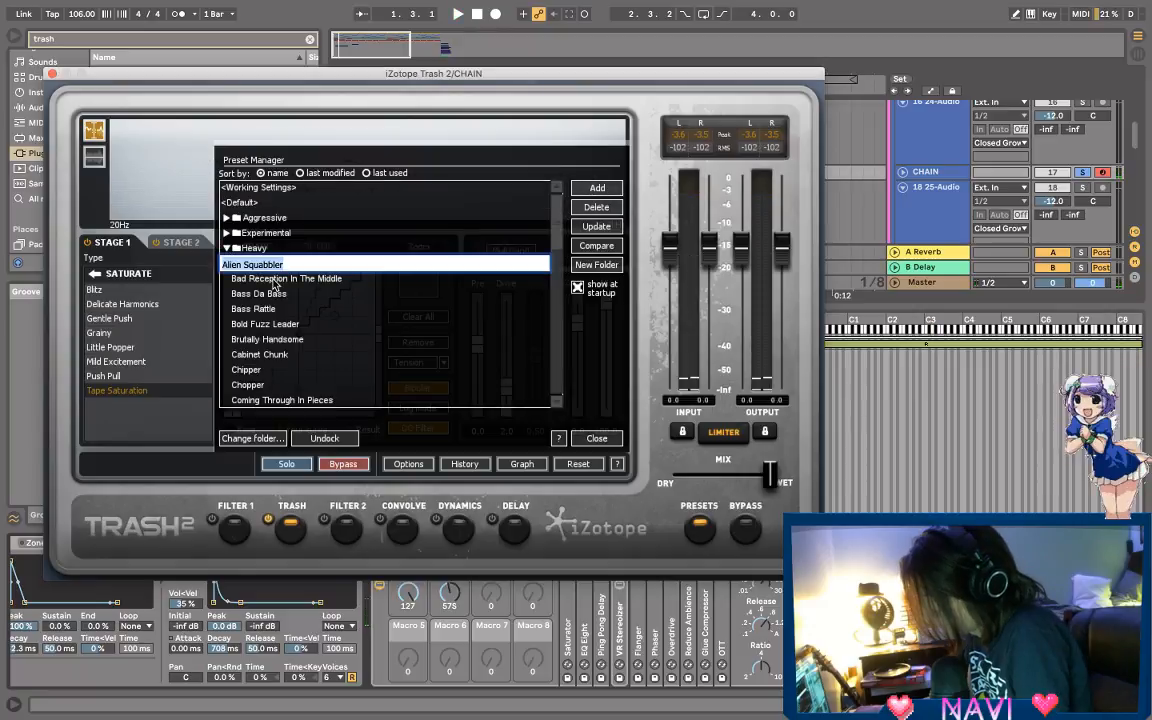
pyautogui.click(270, 294)
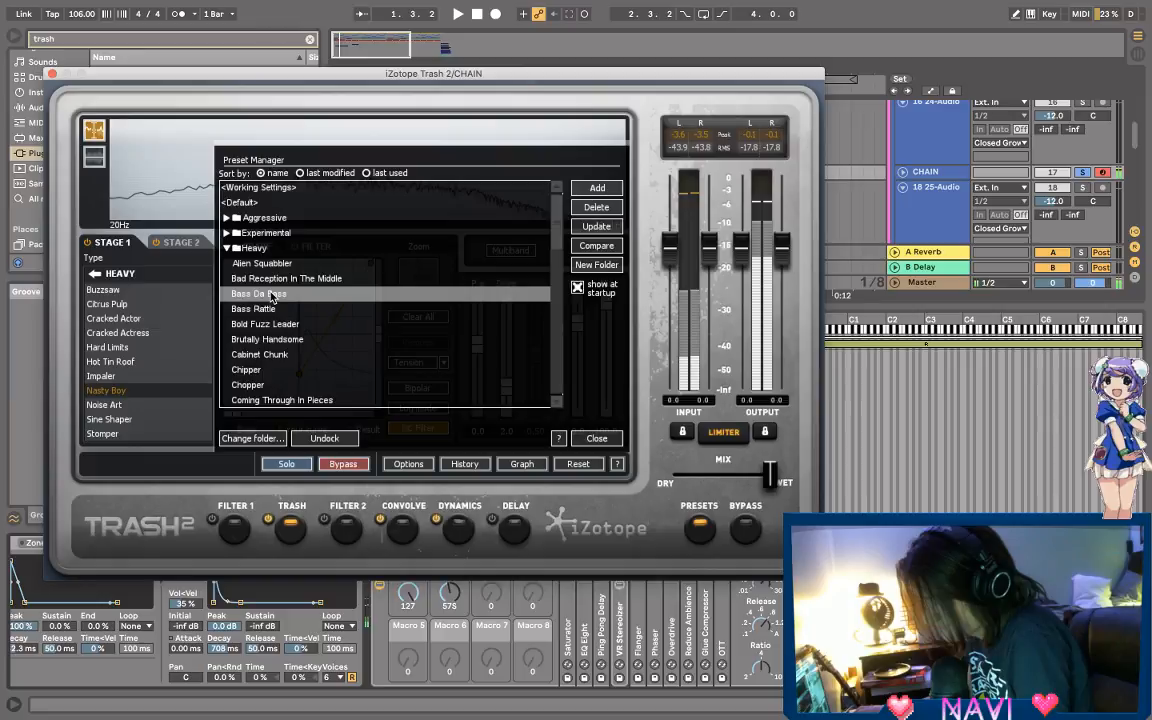
pyautogui.click(255, 308)
pyautogui.click(265, 325)
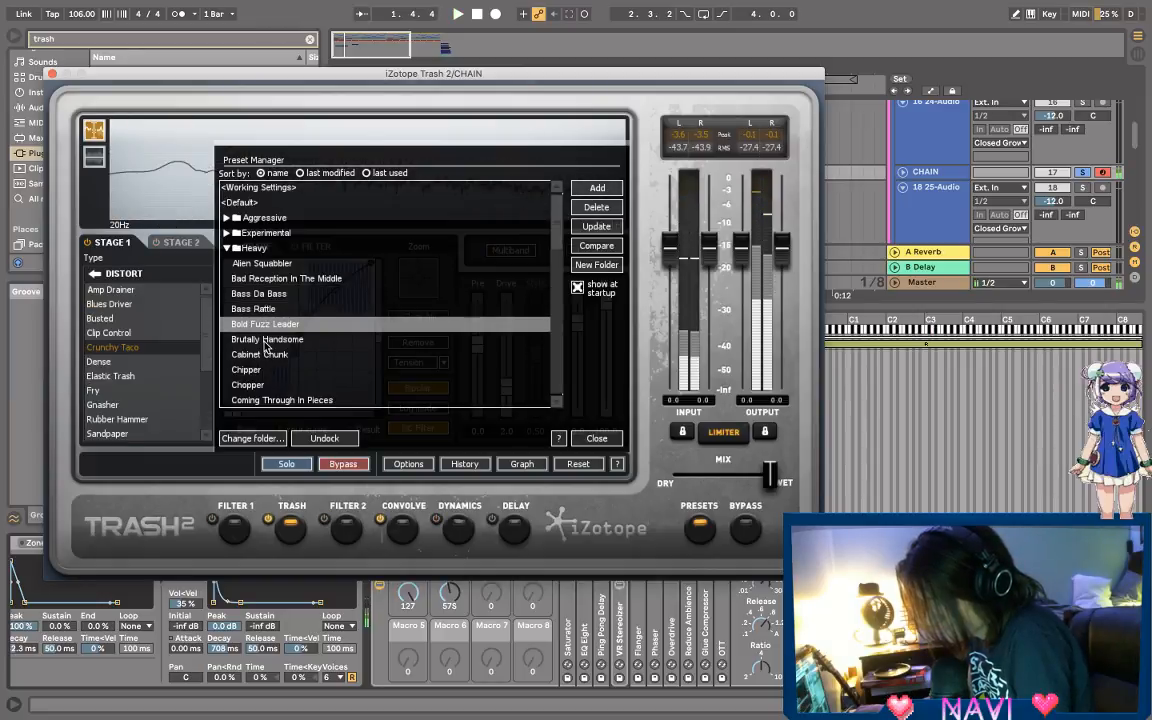
pyautogui.click(266, 340)
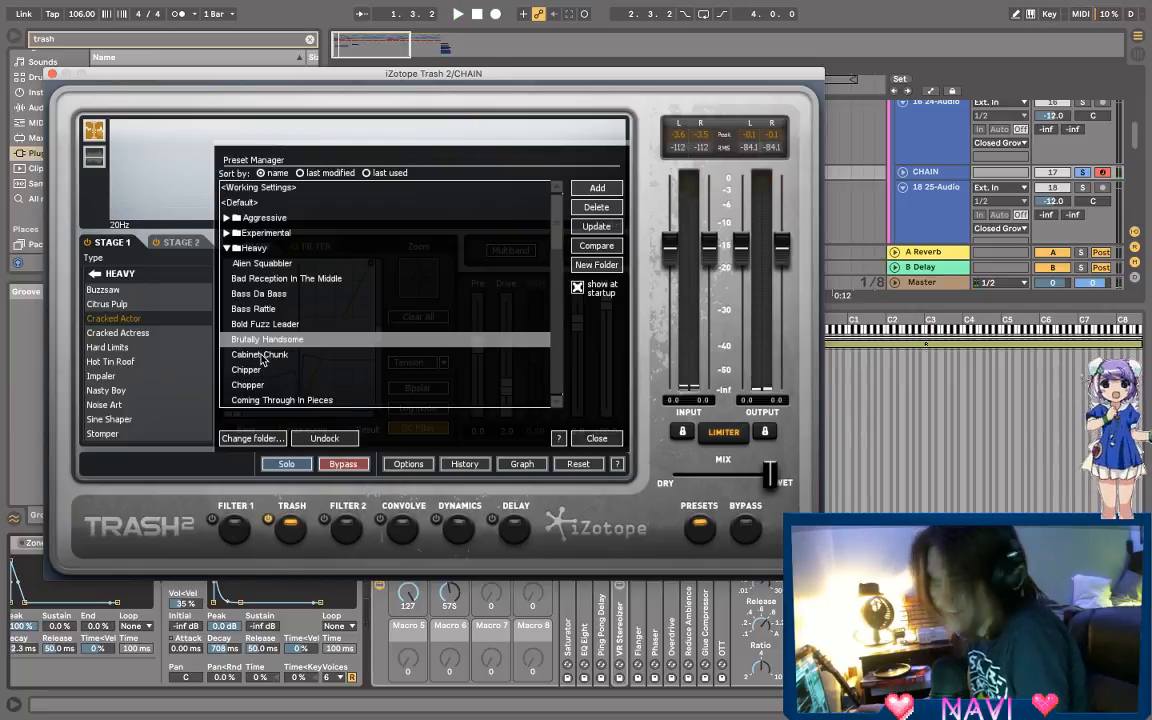
# Step: Audition the Heavy presets Chipper, Coming Through In Pieces and Creature during playback, and load Current Flowing
pyautogui.scroll(-2, 264, 358)
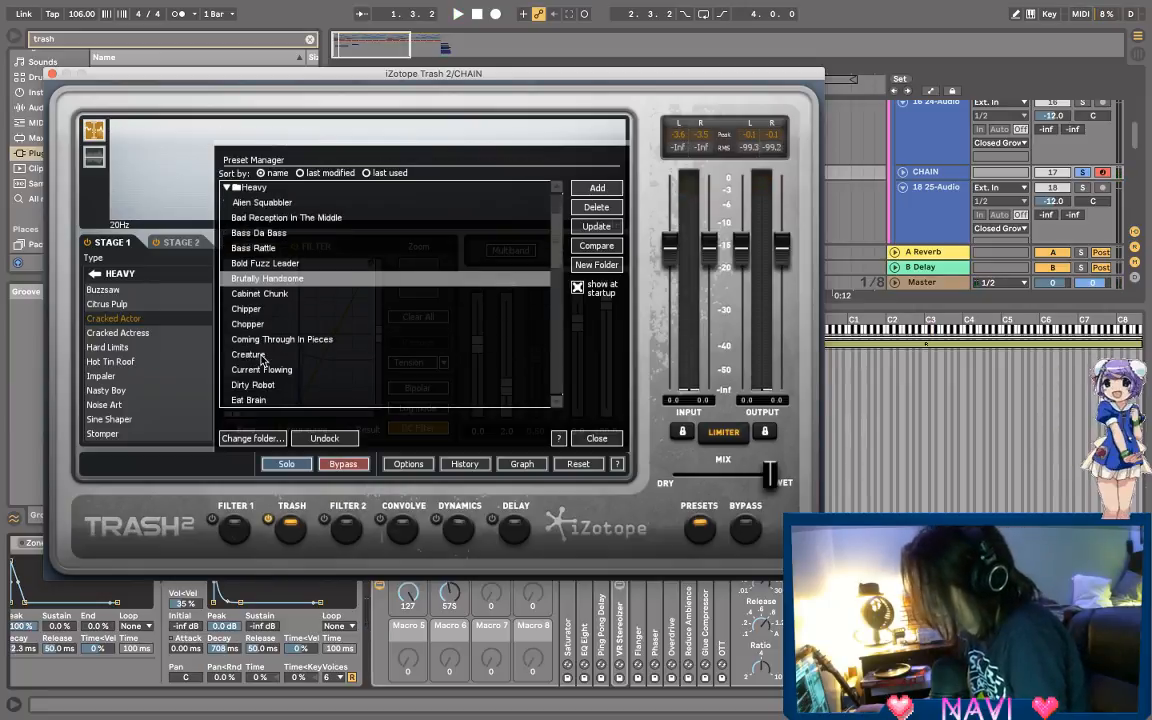
pyautogui.click(260, 310)
pyautogui.press('space')
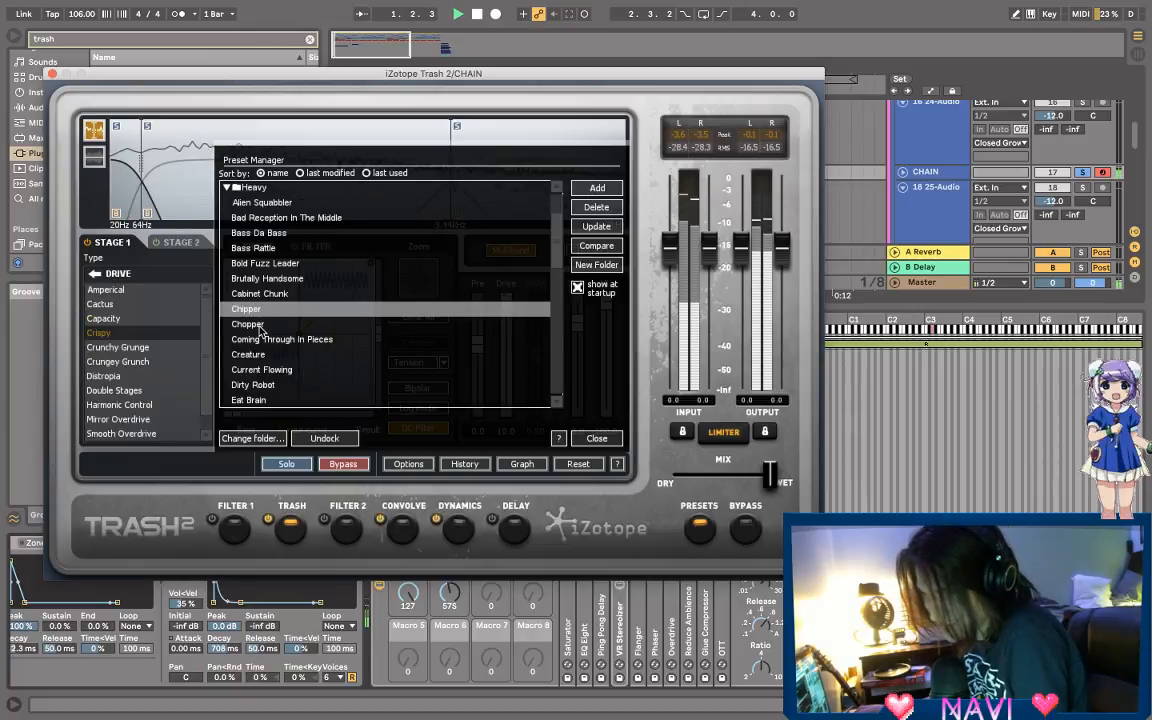
pyautogui.click(258, 337)
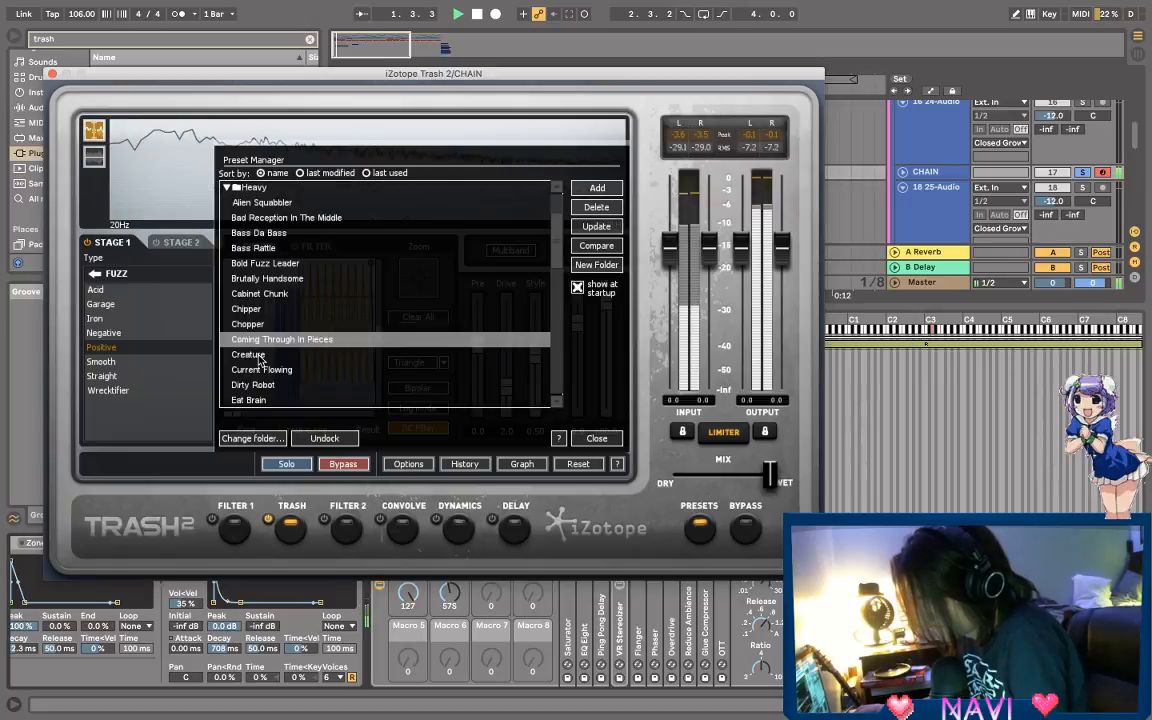
pyautogui.click(260, 356)
pyautogui.click(262, 369)
pyautogui.click(262, 384)
pyautogui.scroll(-10, 264, 340)
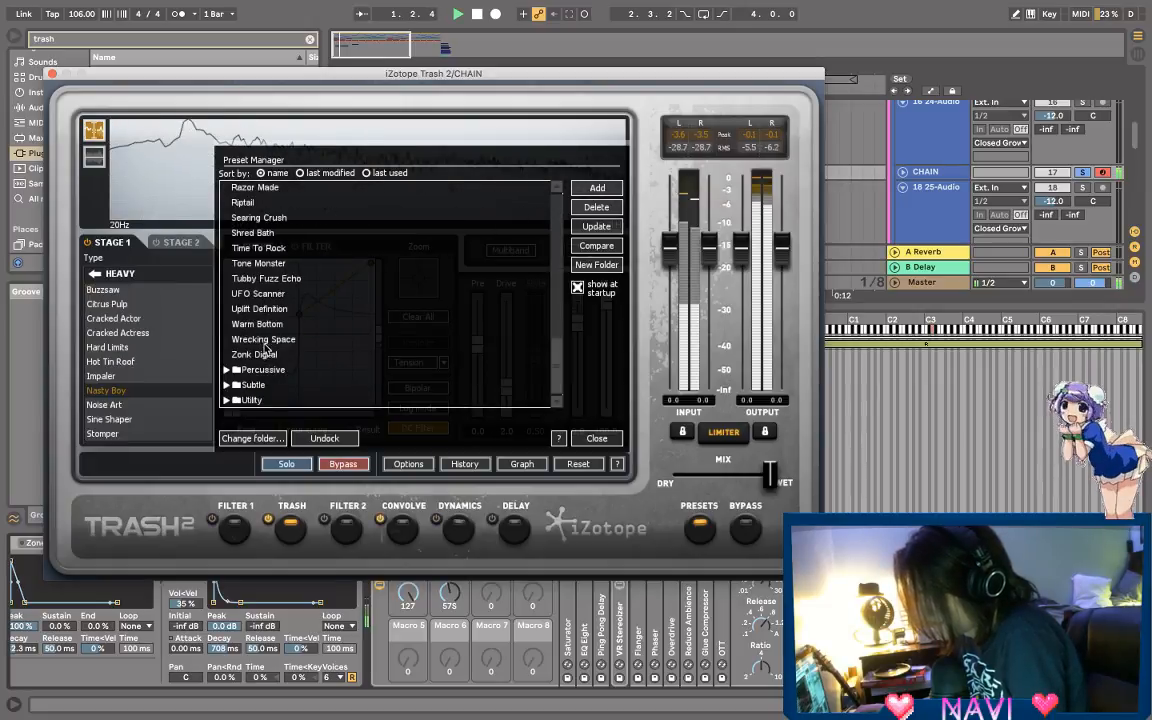
# Step: Change Trash 2's stage 1 distortion type from the Heavy category to Cactus in the Drive category and audition it on the clip
pyautogui.click(52, 73)
pyautogui.click(975, 543)
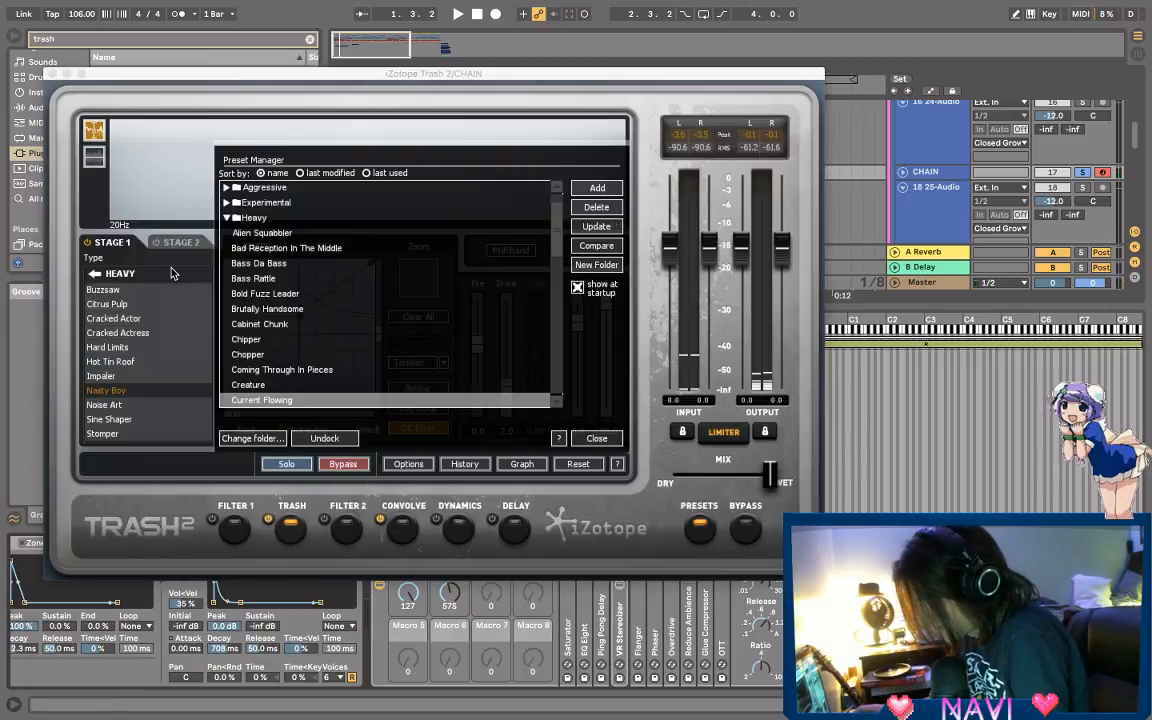
pyautogui.click(94, 274)
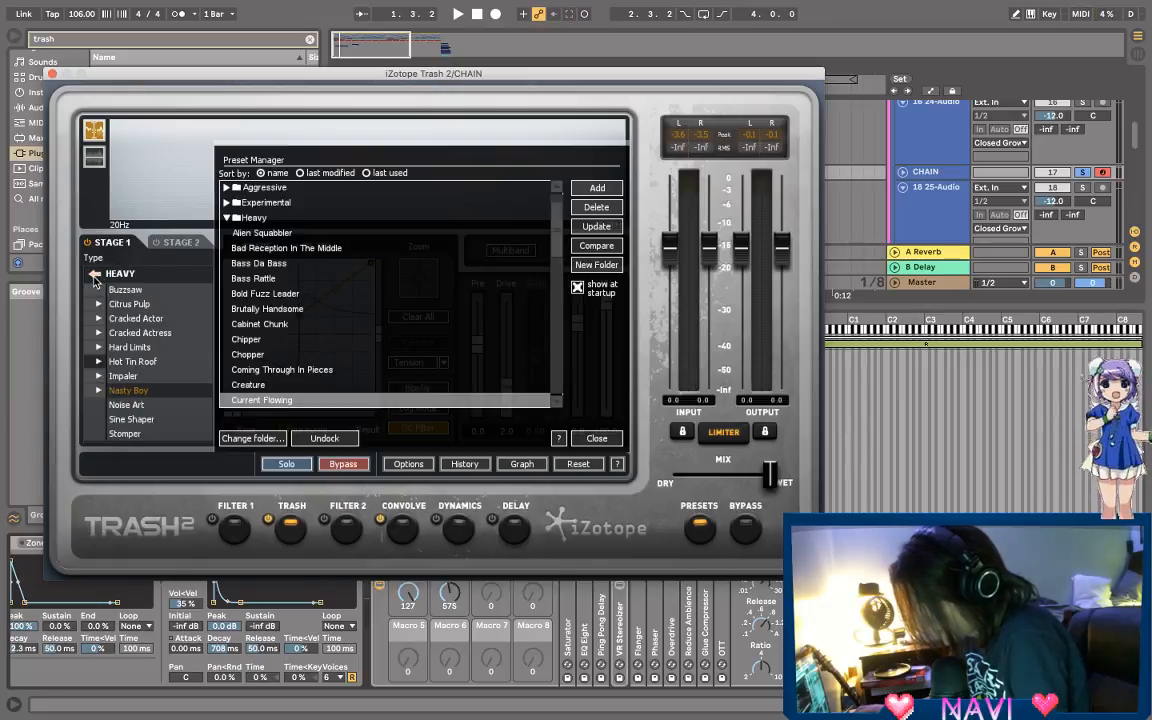
pyautogui.click(98, 318)
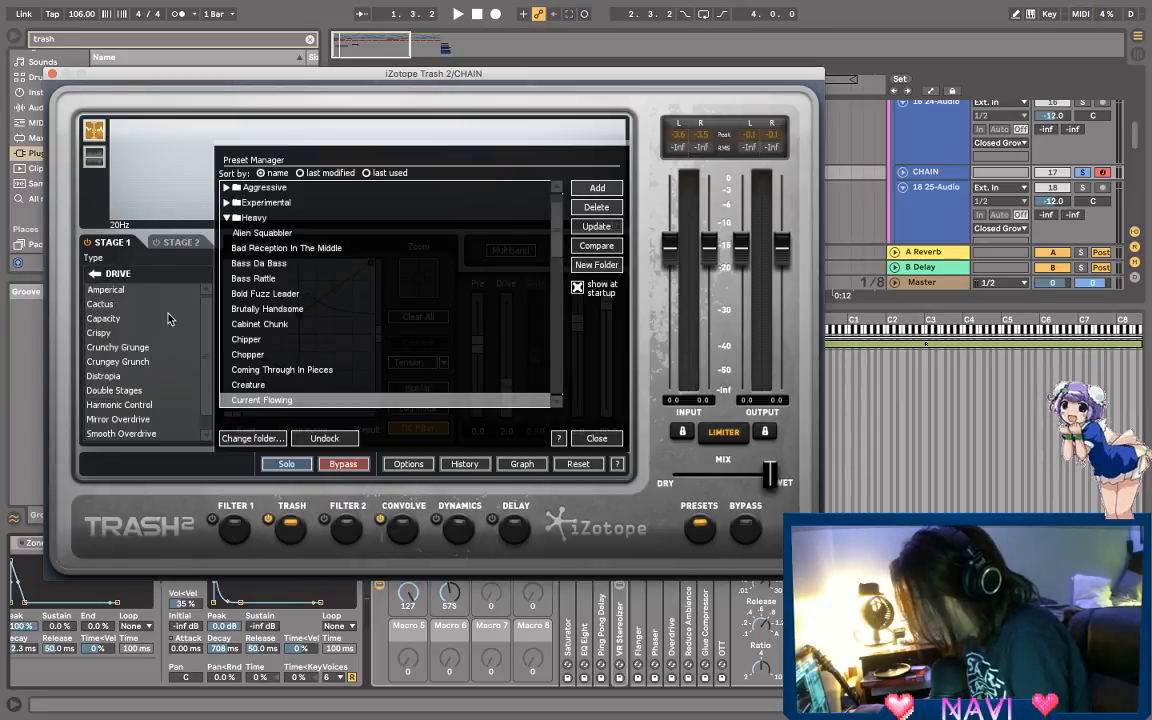
pyautogui.click(128, 317)
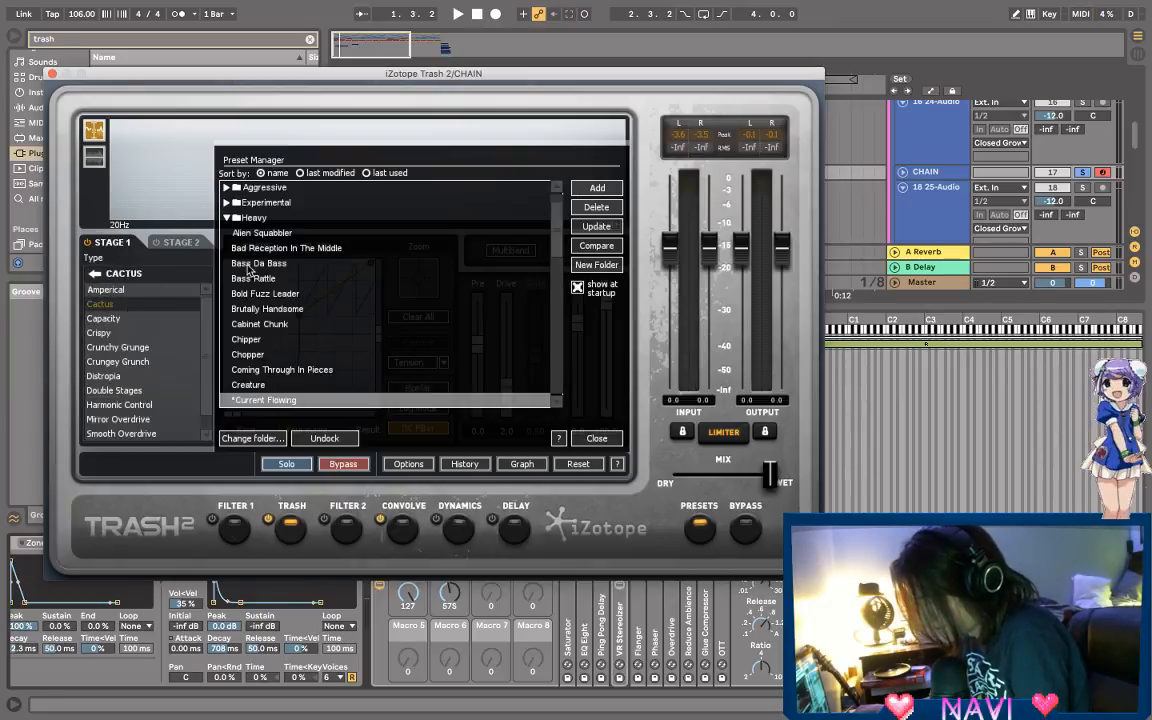
pyautogui.click(130, 303)
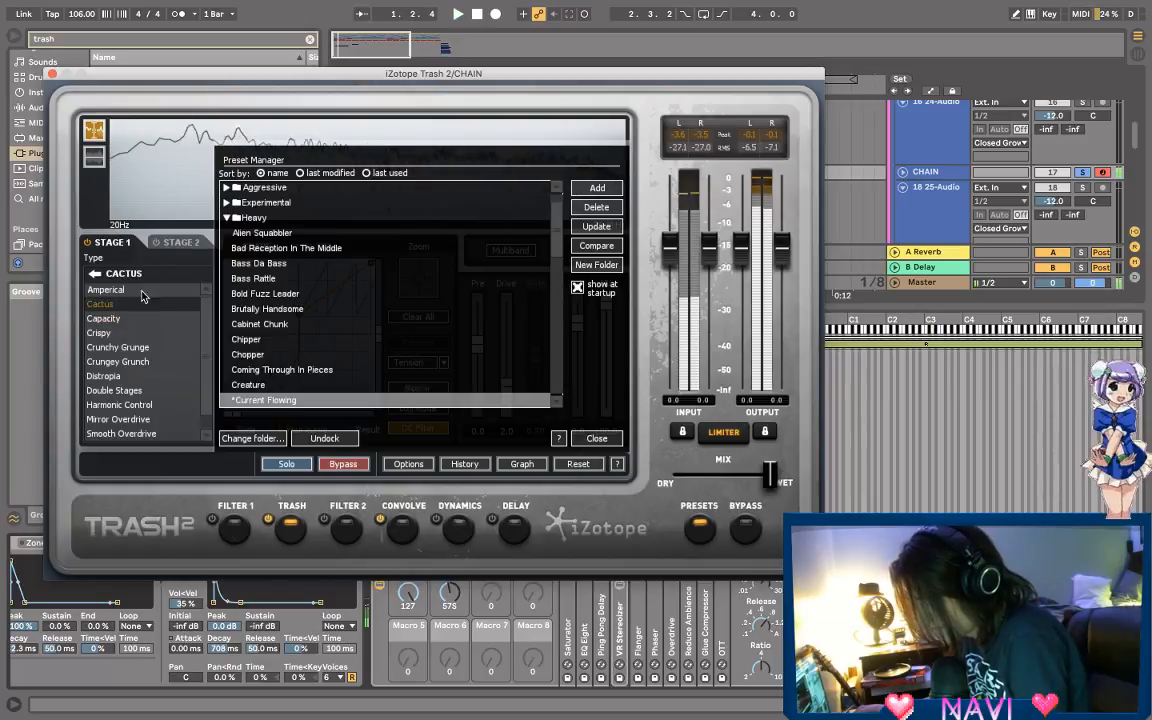
# Step: Audition Trash 2's Subtle presets Add A Little Crunch, Add Muscle, Add Sugar and Baby Fat during playback, and load Body Builder
pyautogui.click(226, 218)
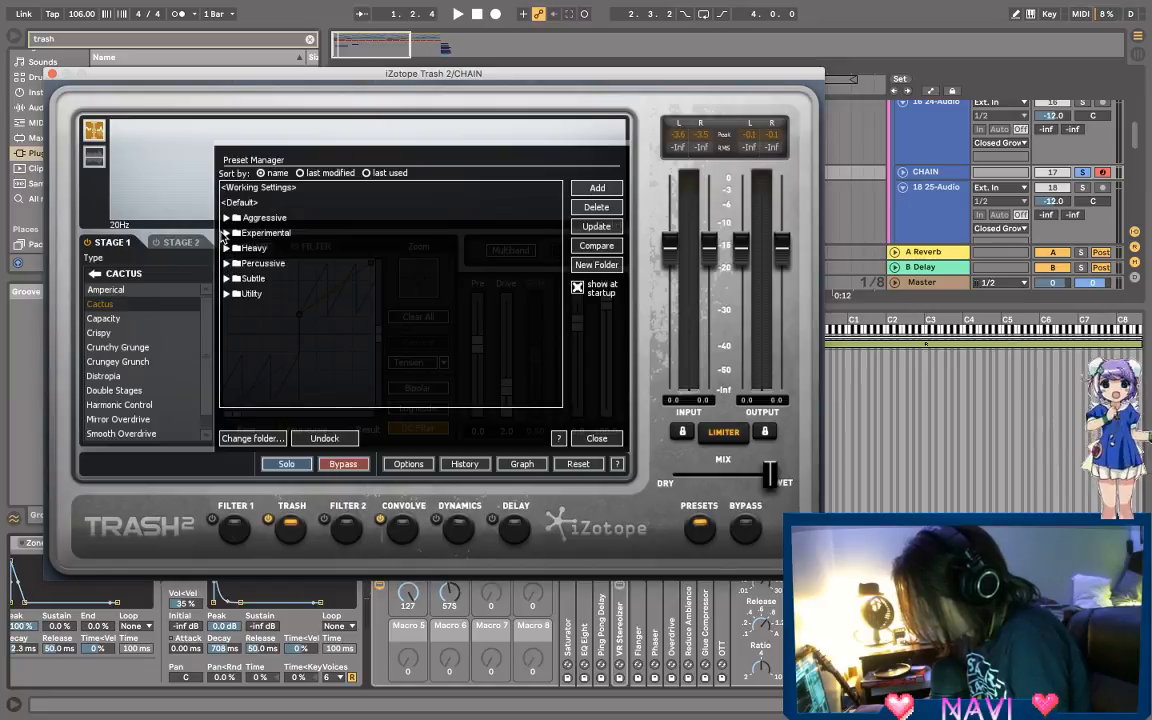
pyautogui.click(226, 278)
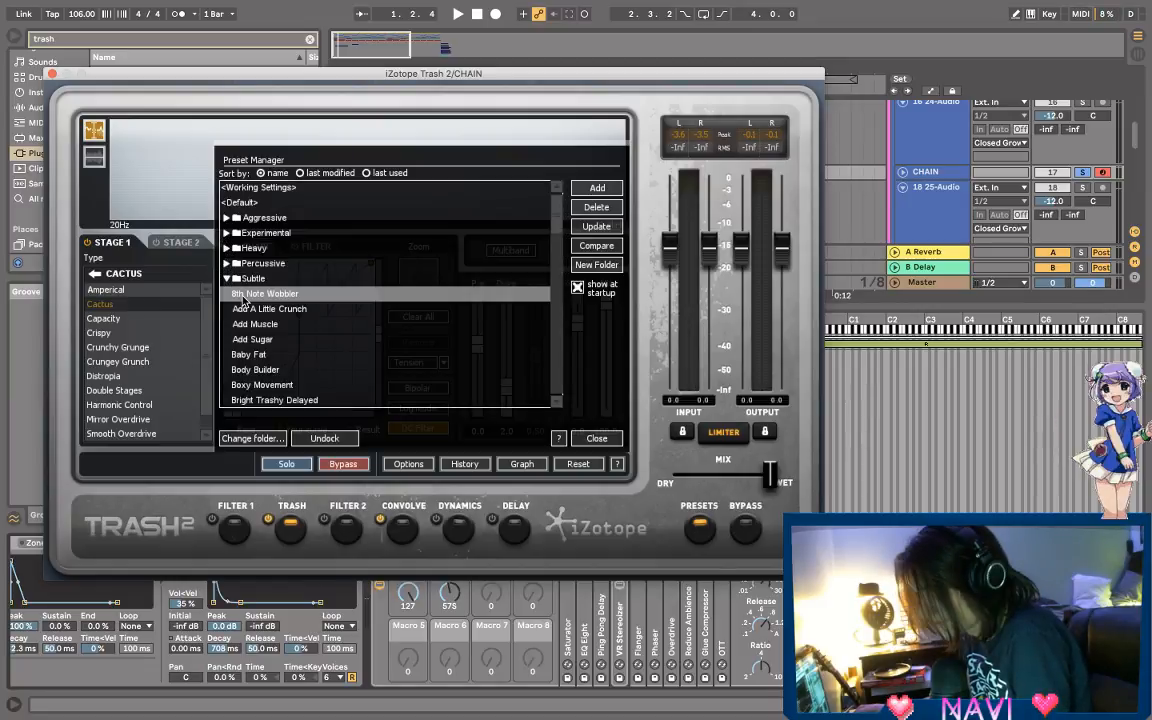
pyautogui.click(250, 310)
pyautogui.click(258, 323)
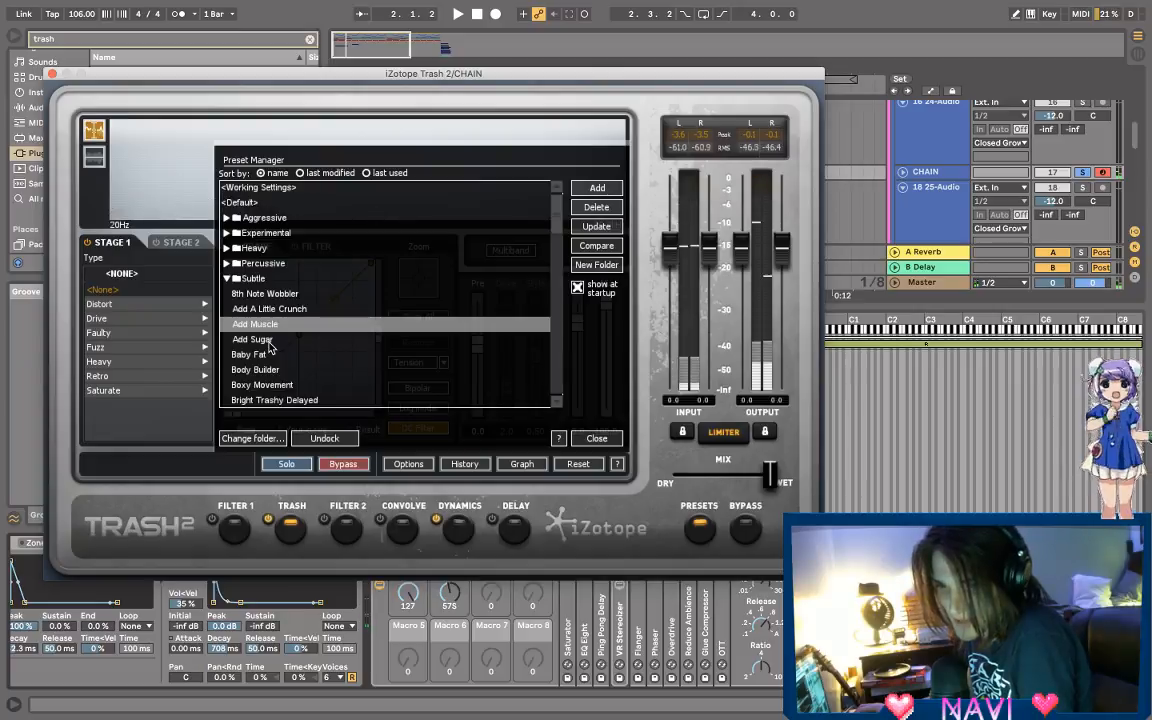
pyautogui.click(269, 342)
pyautogui.press('space')
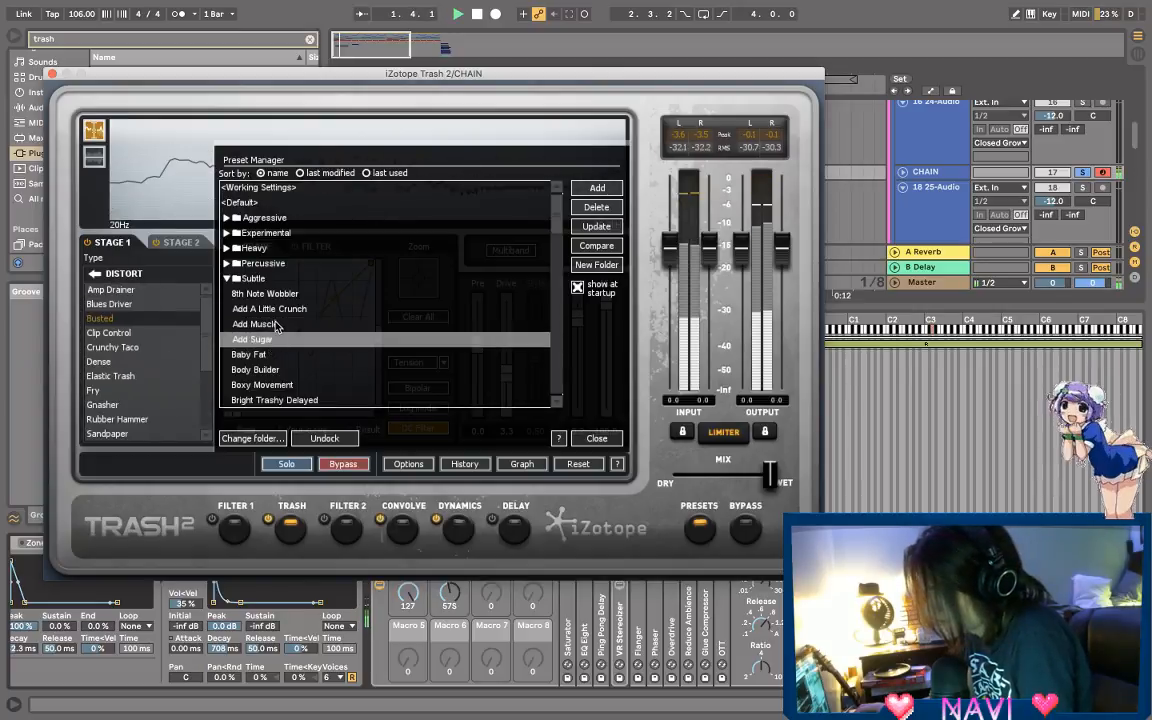
pyautogui.click(276, 325)
pyautogui.click(278, 354)
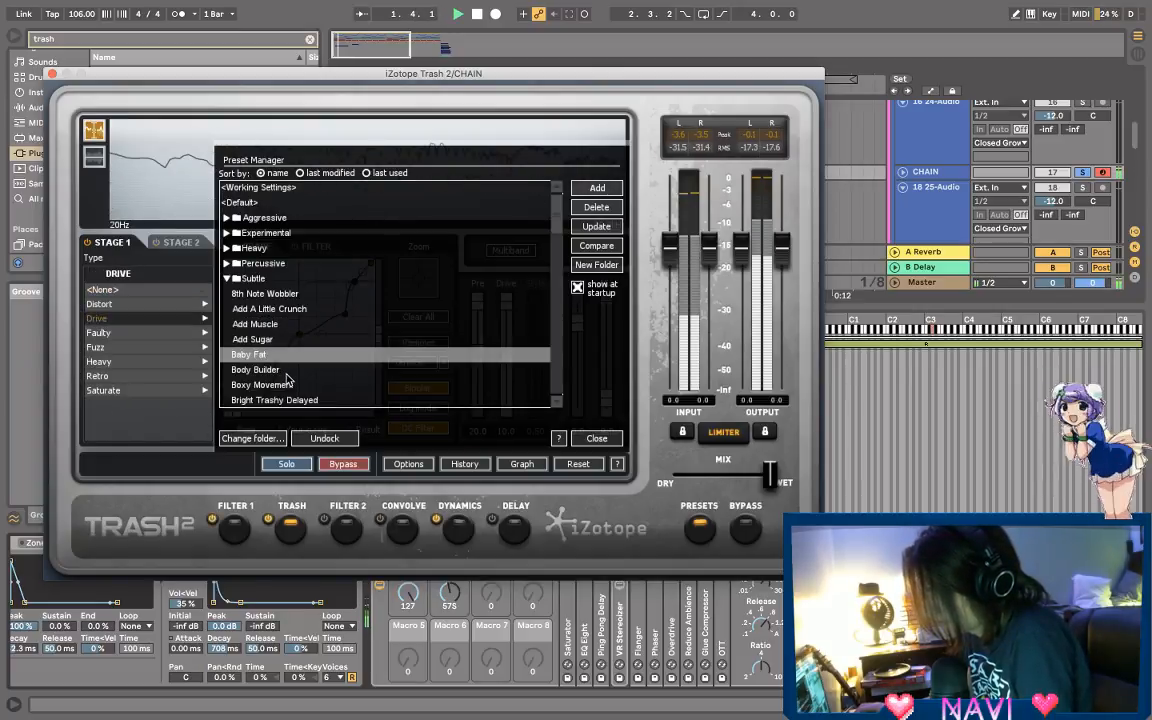
pyautogui.click(286, 370)
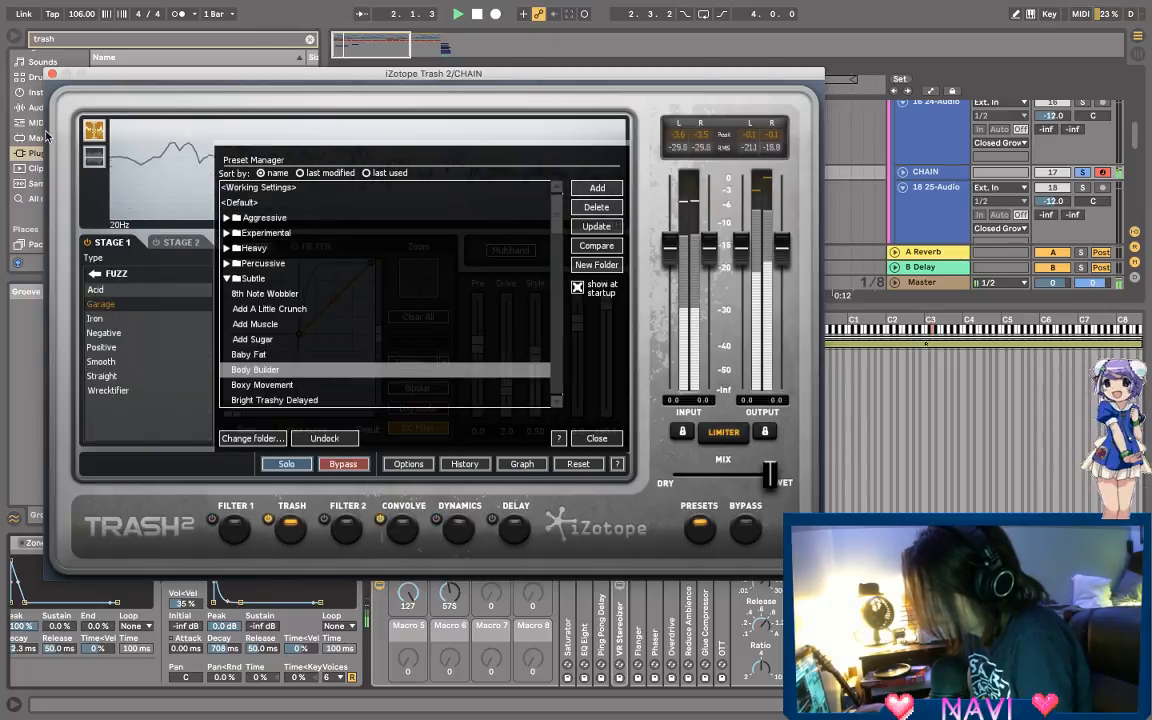
# Step: Lower Trash 2's dry/wet mix to about two thirds wet during playback, and close the plug-in window
pyautogui.click(52, 74)
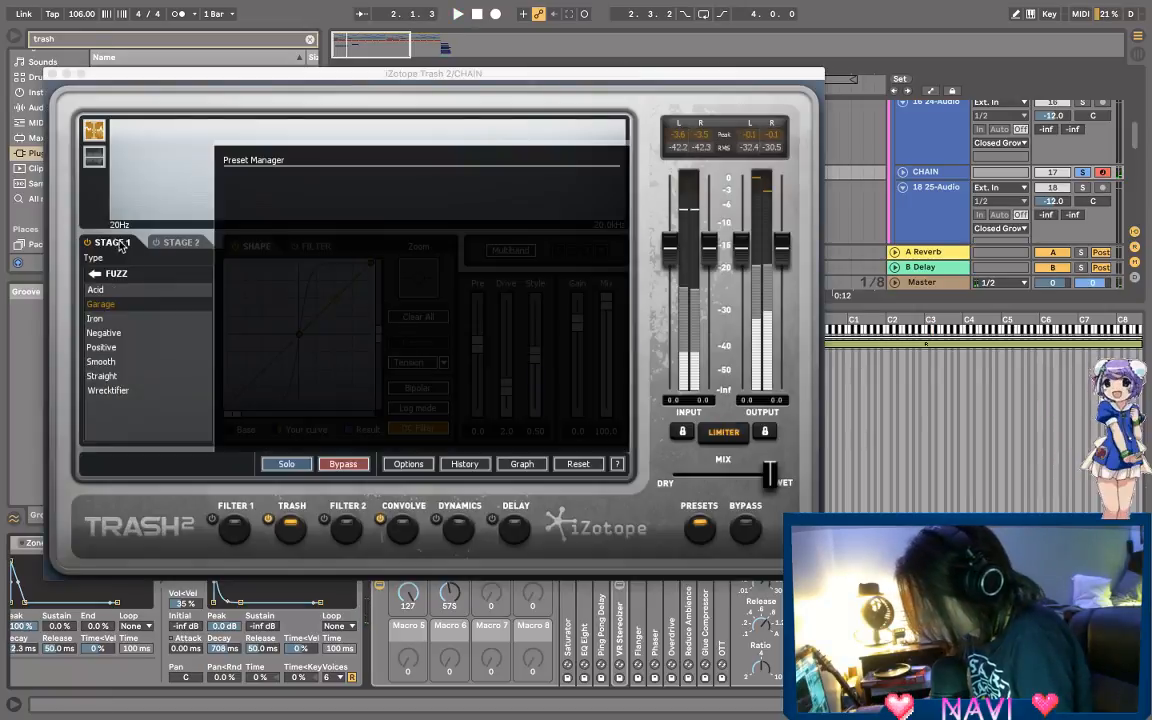
pyautogui.press('space')
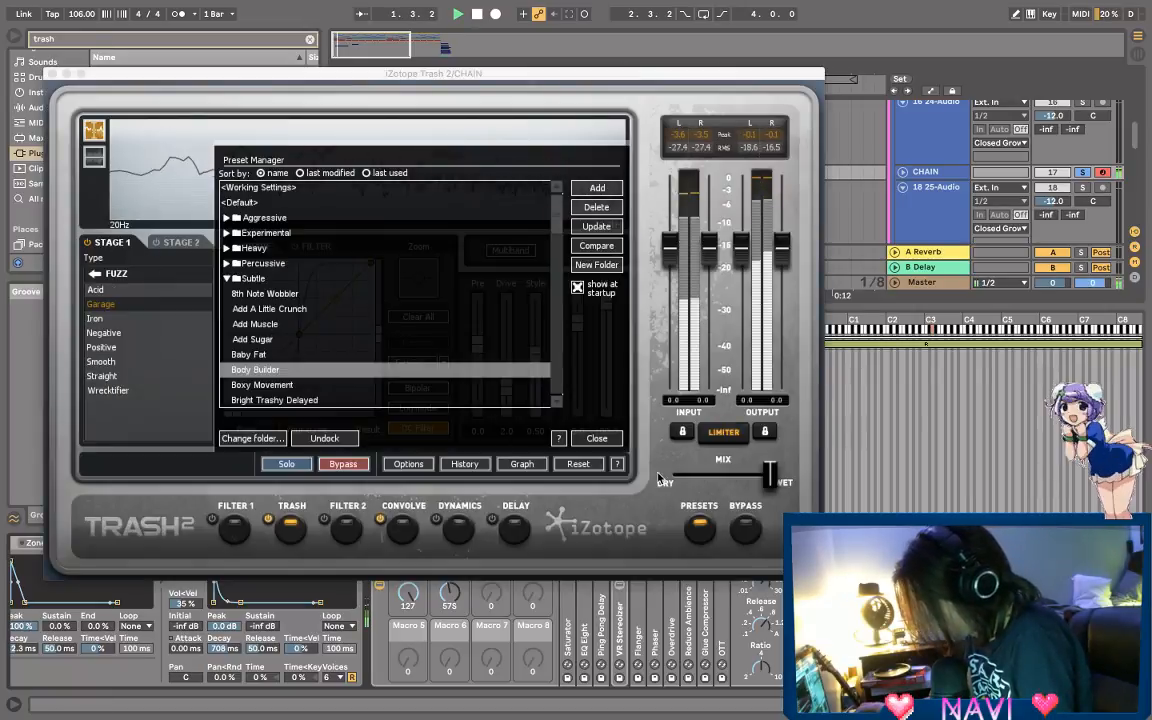
pyautogui.moveTo(772, 484); pyautogui.dragTo(742, 480)
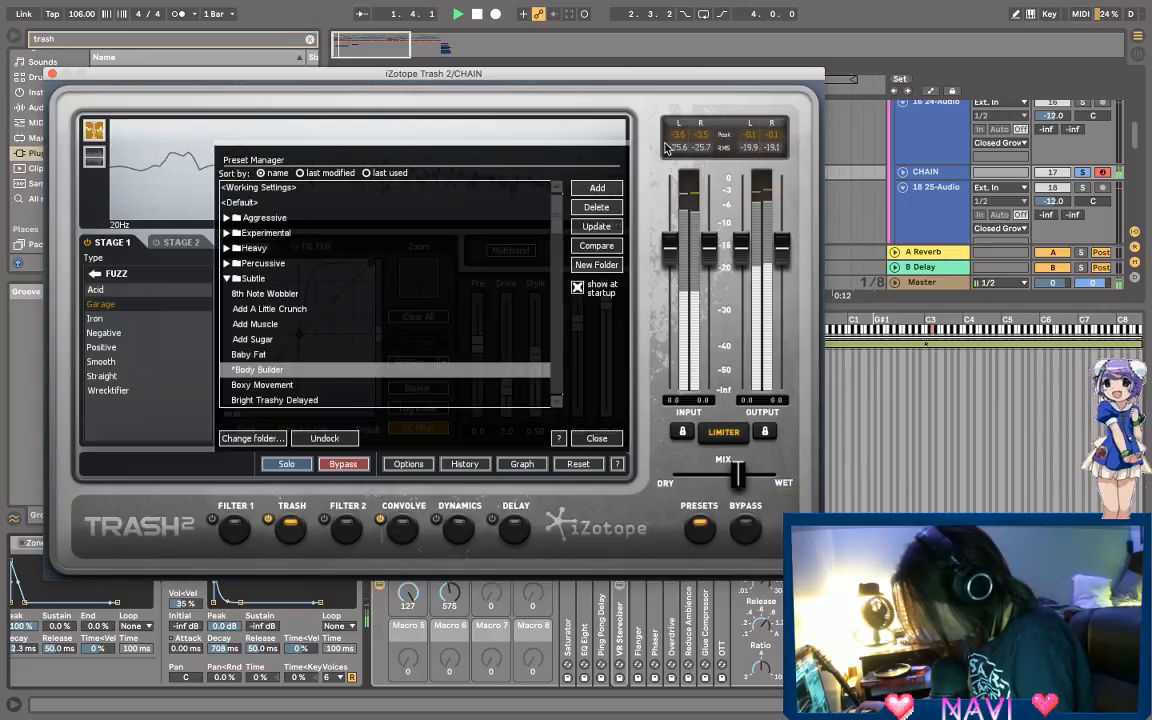
pyautogui.click(52, 74)
pyautogui.press('space')
pyautogui.press('space')
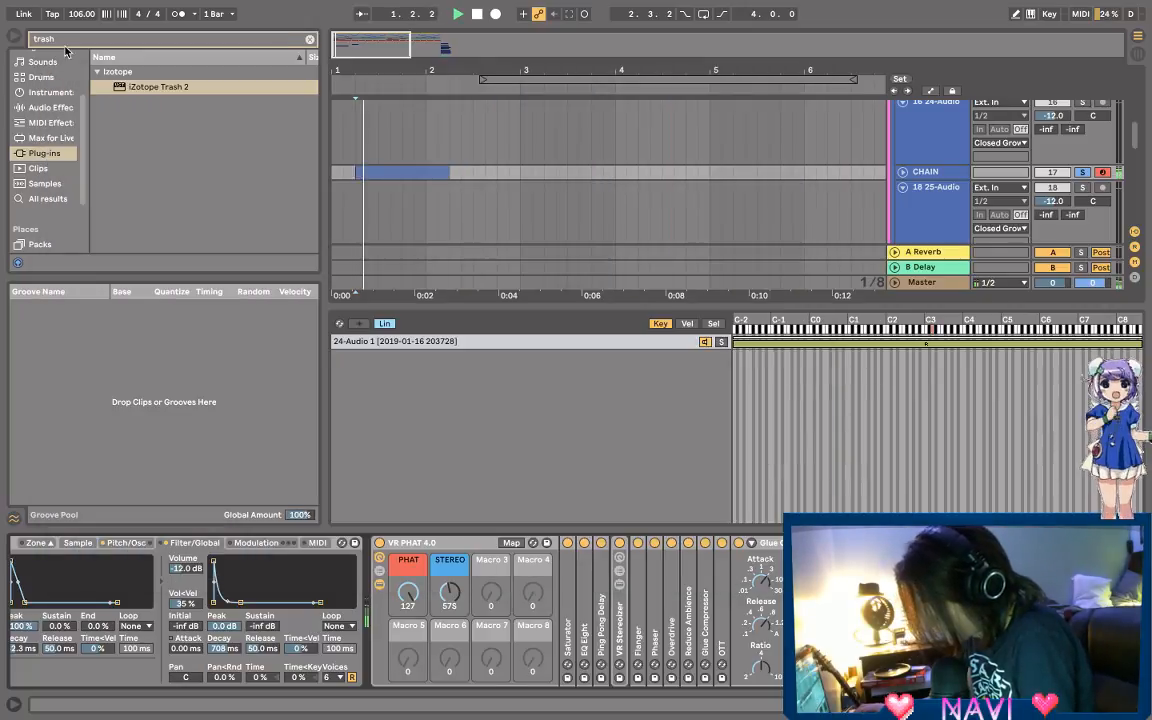
# Step: Stop playback and search the browser's audio effects for voco
pyautogui.press('space')
pyautogui.click(46, 40)
pyautogui.write('voco')
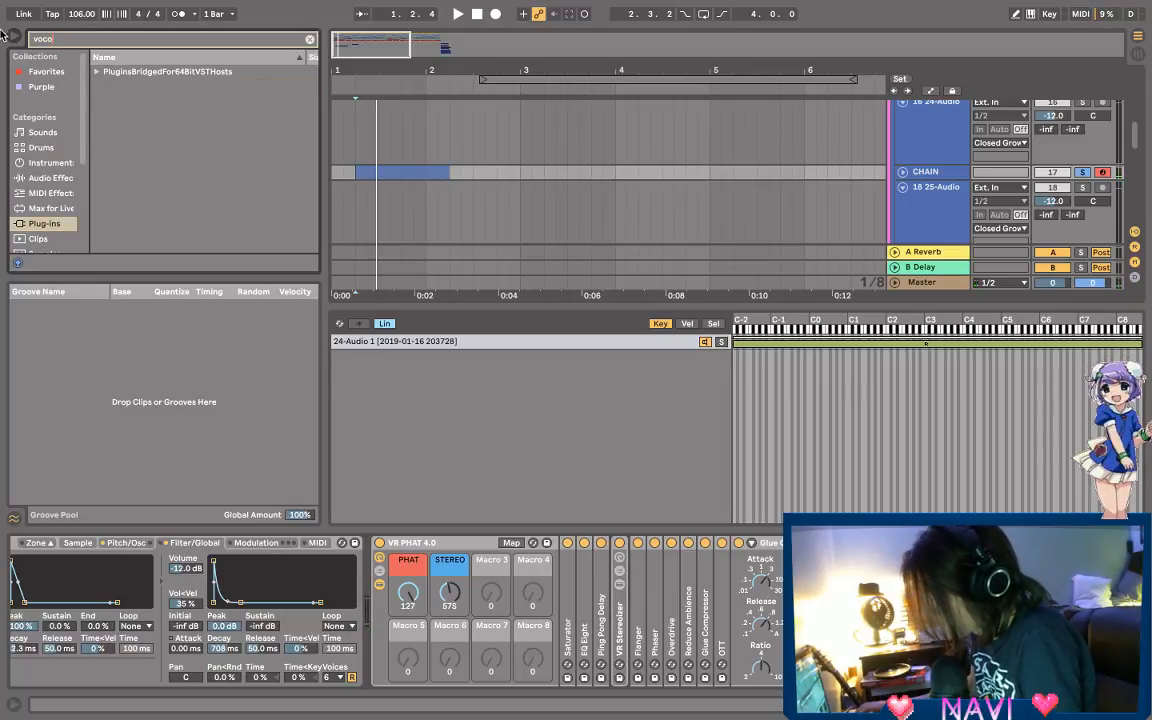
pyautogui.click(50, 177)
pyautogui.hscroll(10, 400, 610)
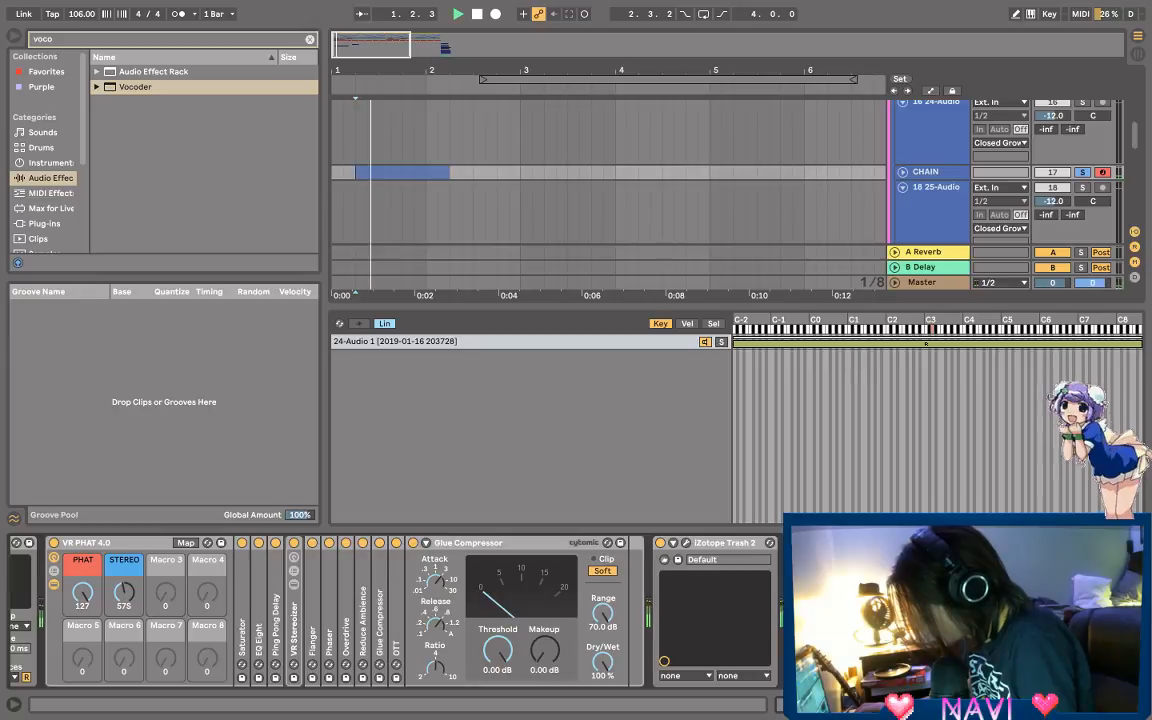
# Step: Replay the soloed CHAIN clip repeatedly to judge the sound of the current device chain
pyautogui.press('space')
pyautogui.press('space')
pyautogui.press('space')
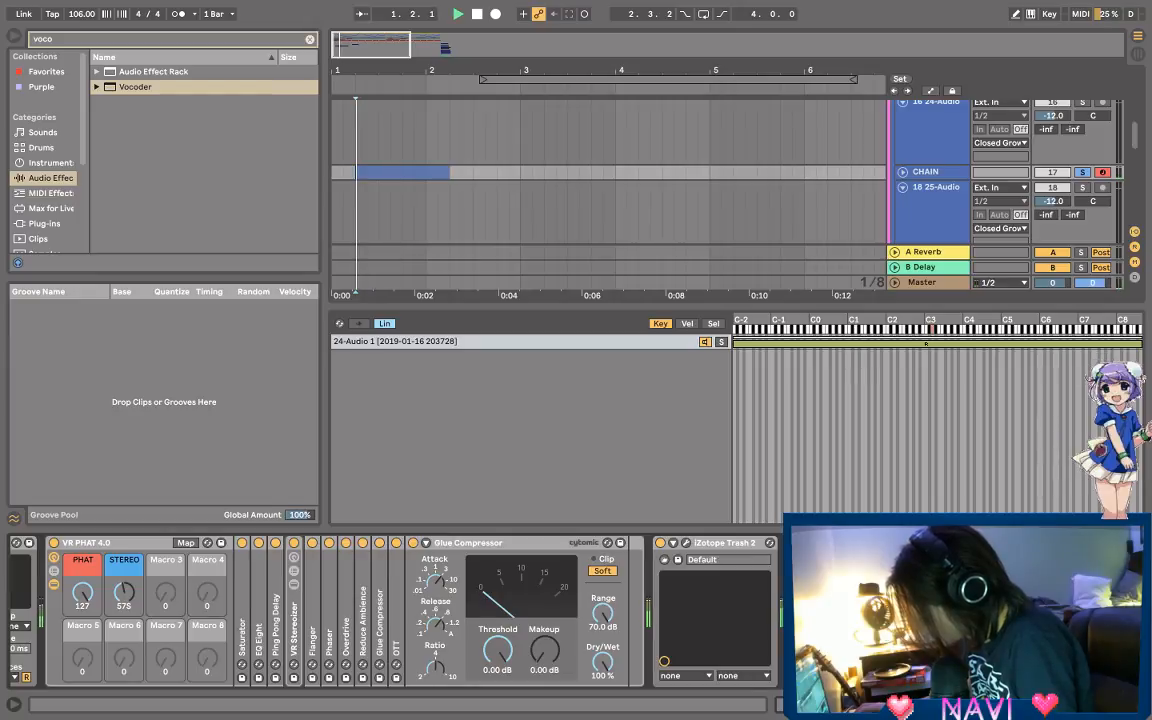
pyautogui.press('space')
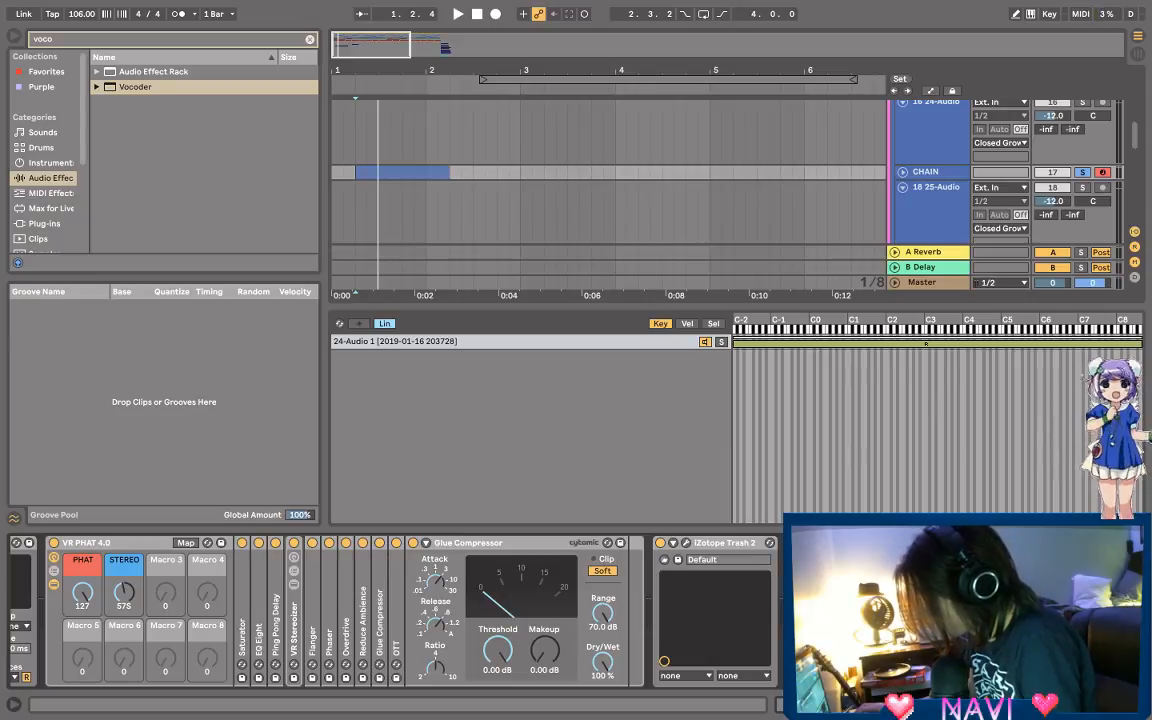
pyautogui.press('space')
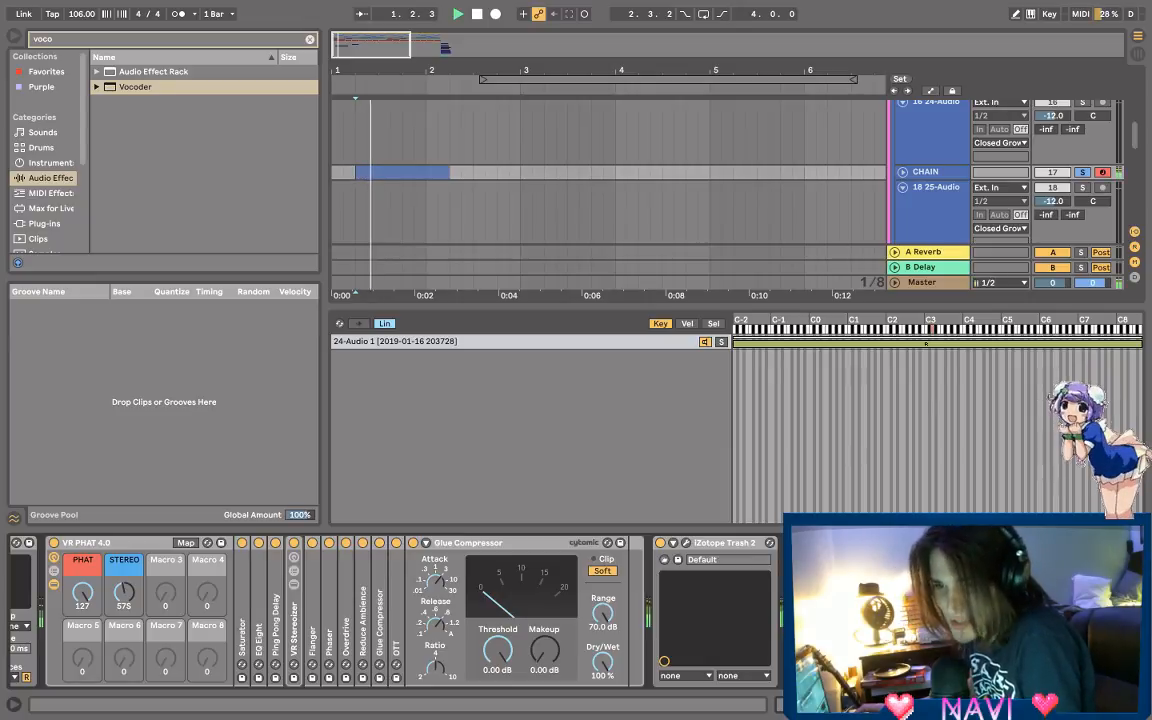
pyautogui.press('space')
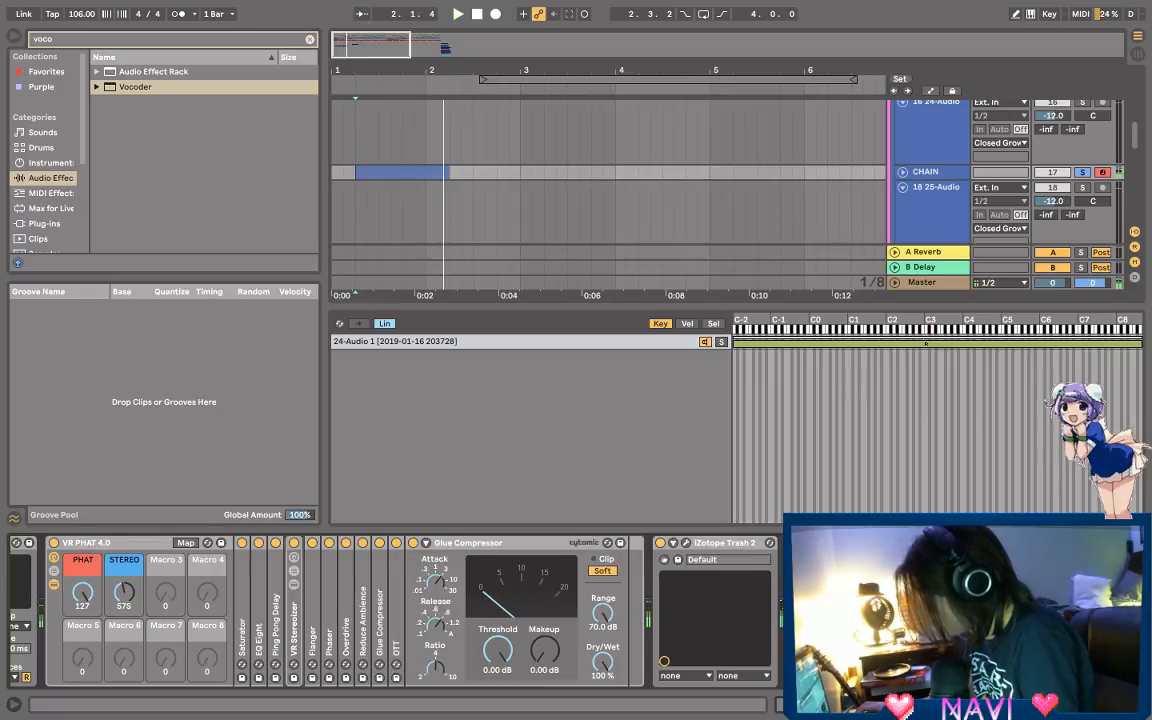
pyautogui.press('space')
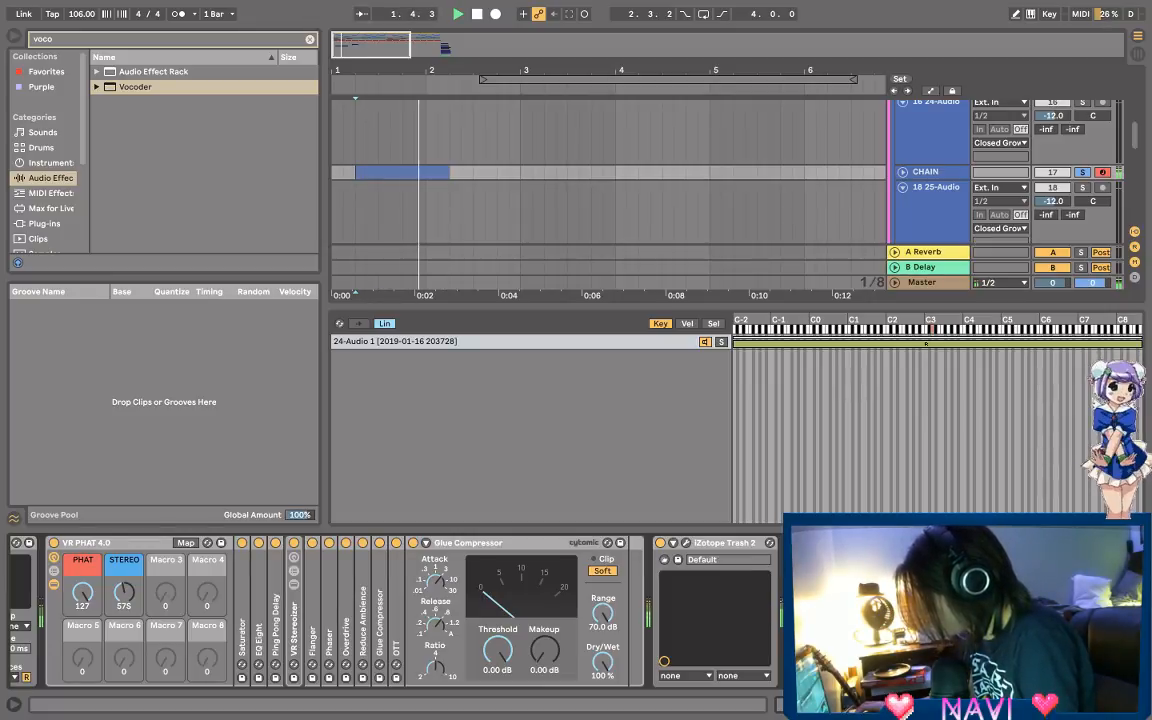
pyautogui.press('space')
pyautogui.press('space')
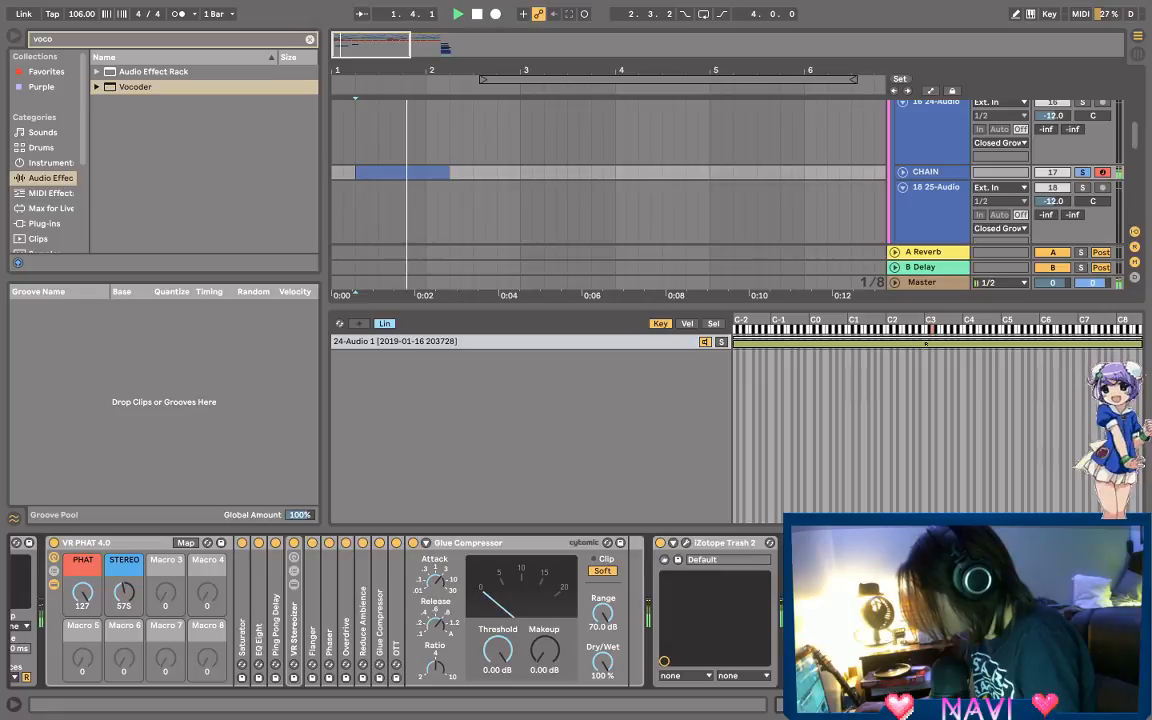
pyautogui.press('space')
pyautogui.press('space')
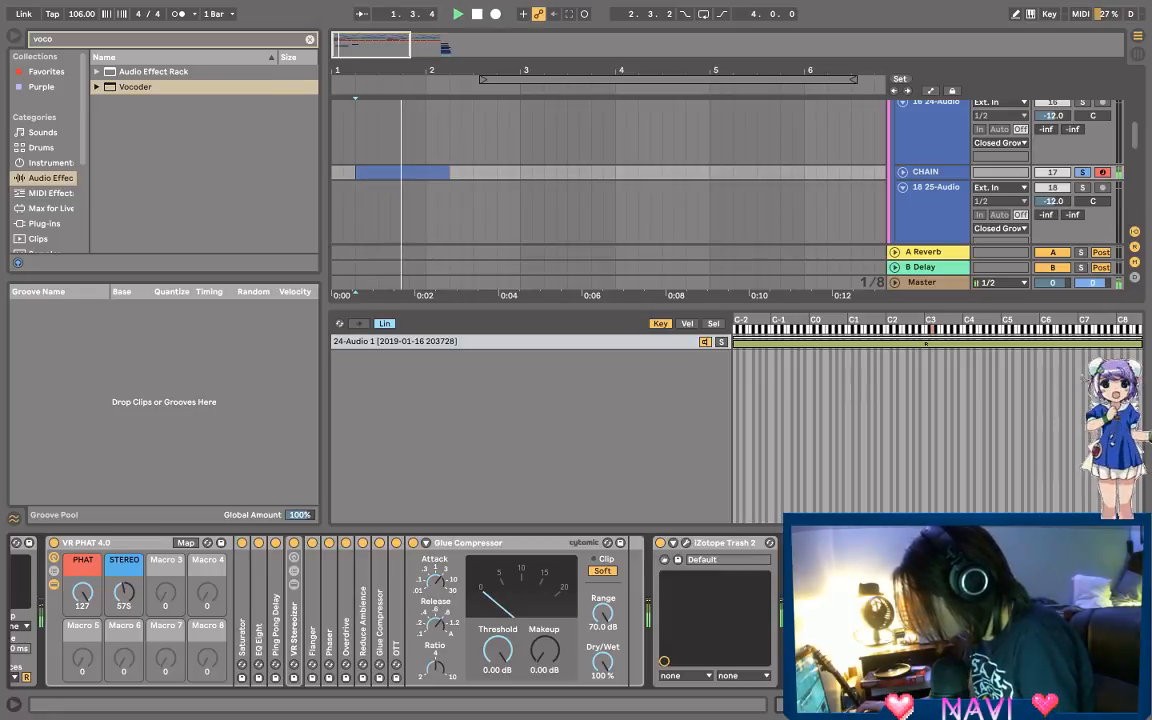
pyautogui.press('space')
pyautogui.press('space')
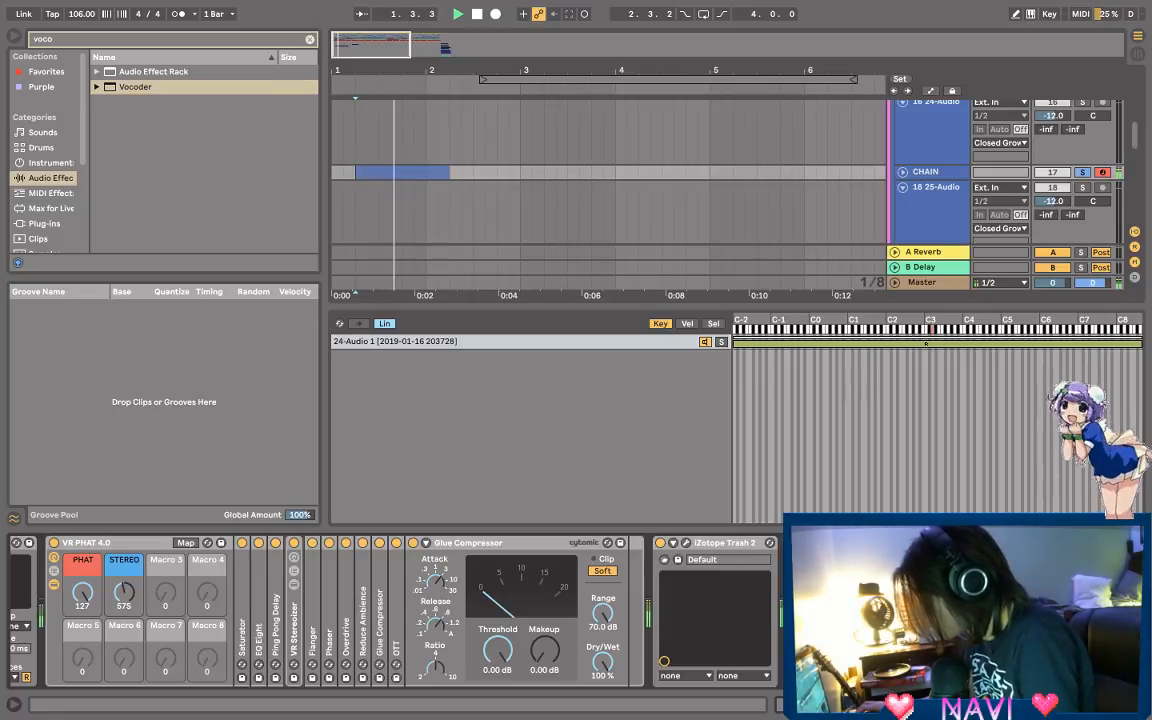
pyautogui.press('space')
pyautogui.press('space')
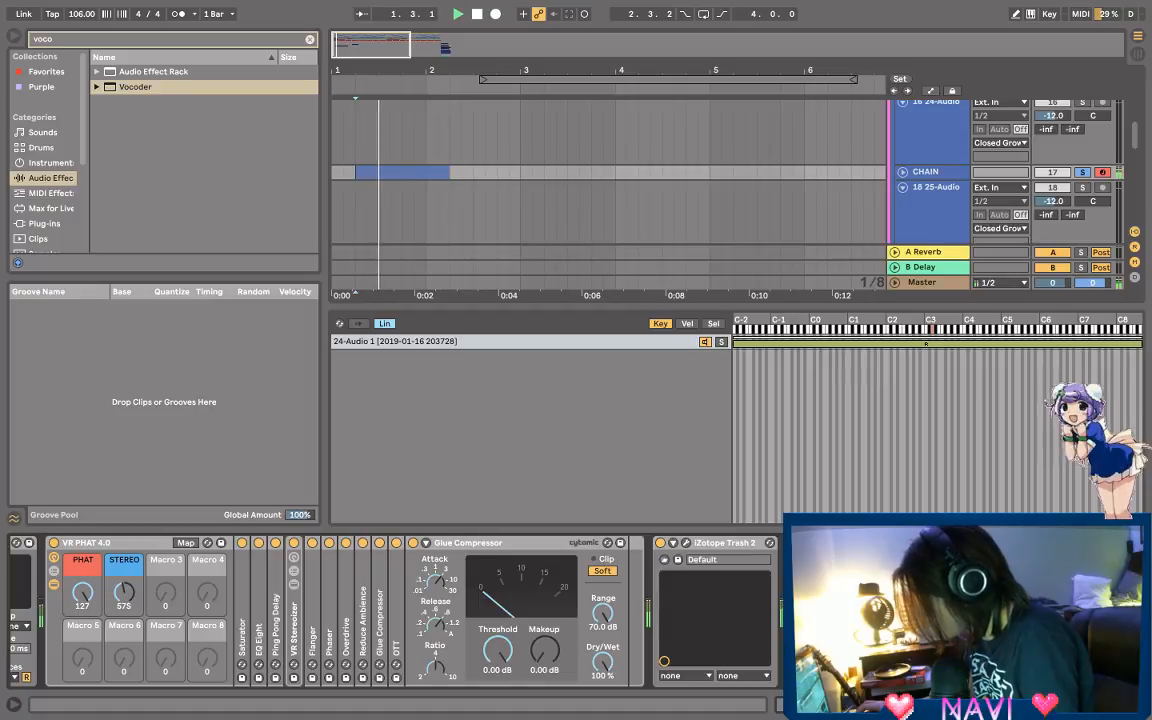
pyautogui.press('space')
pyautogui.press('space')
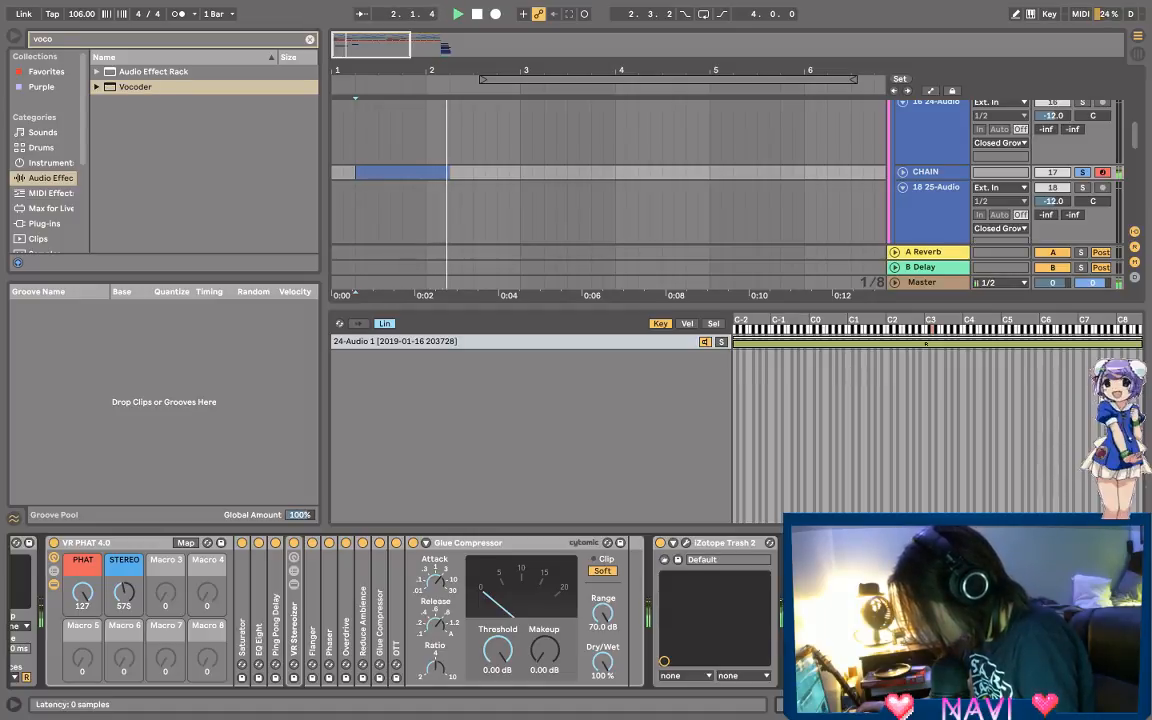
pyautogui.press('space')
pyautogui.press('space')
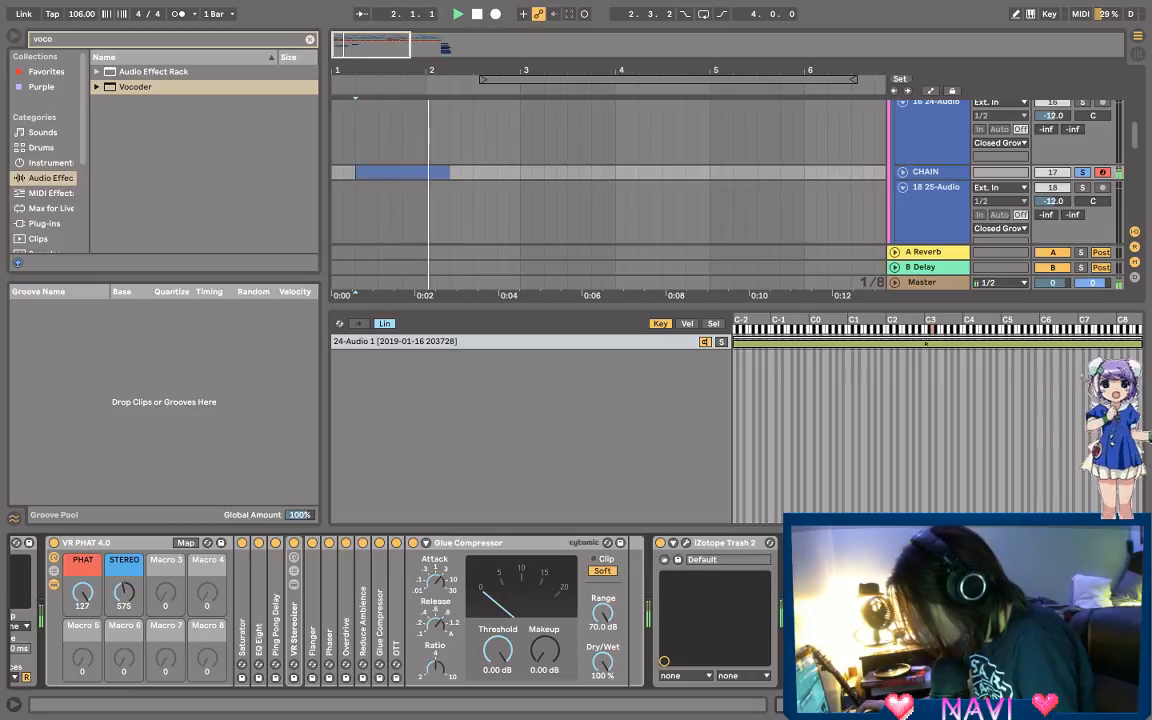
pyautogui.press('space')
pyautogui.press('space')
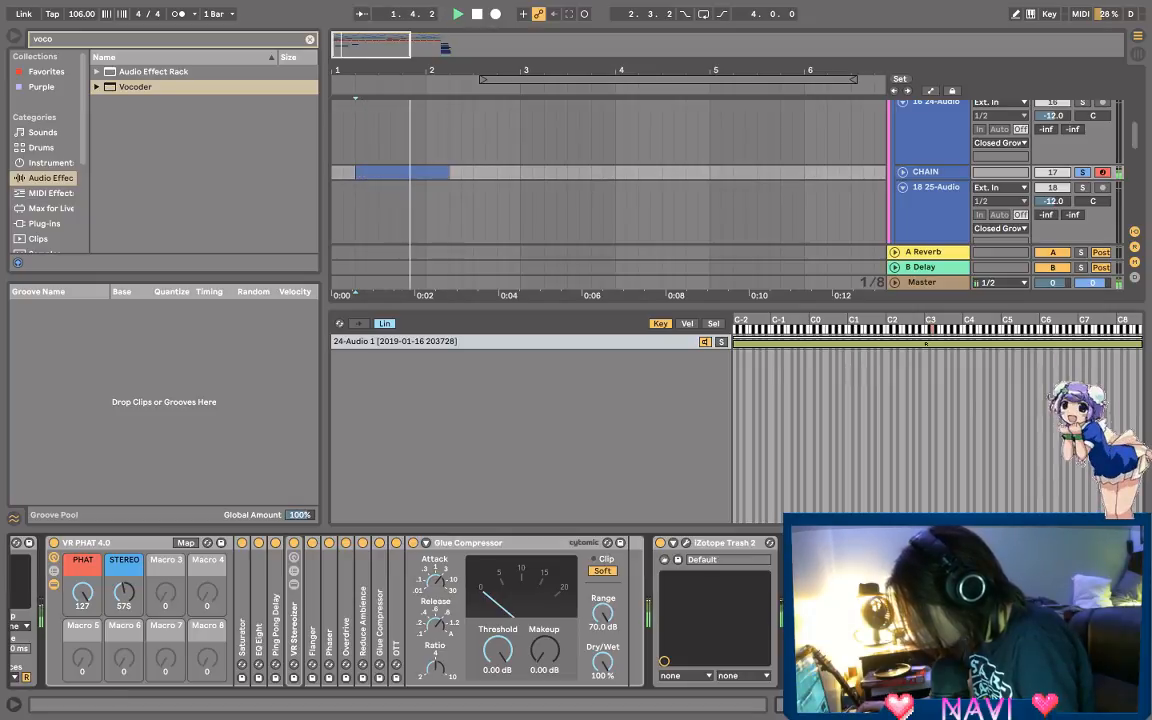
pyautogui.press('space')
pyautogui.press('space')
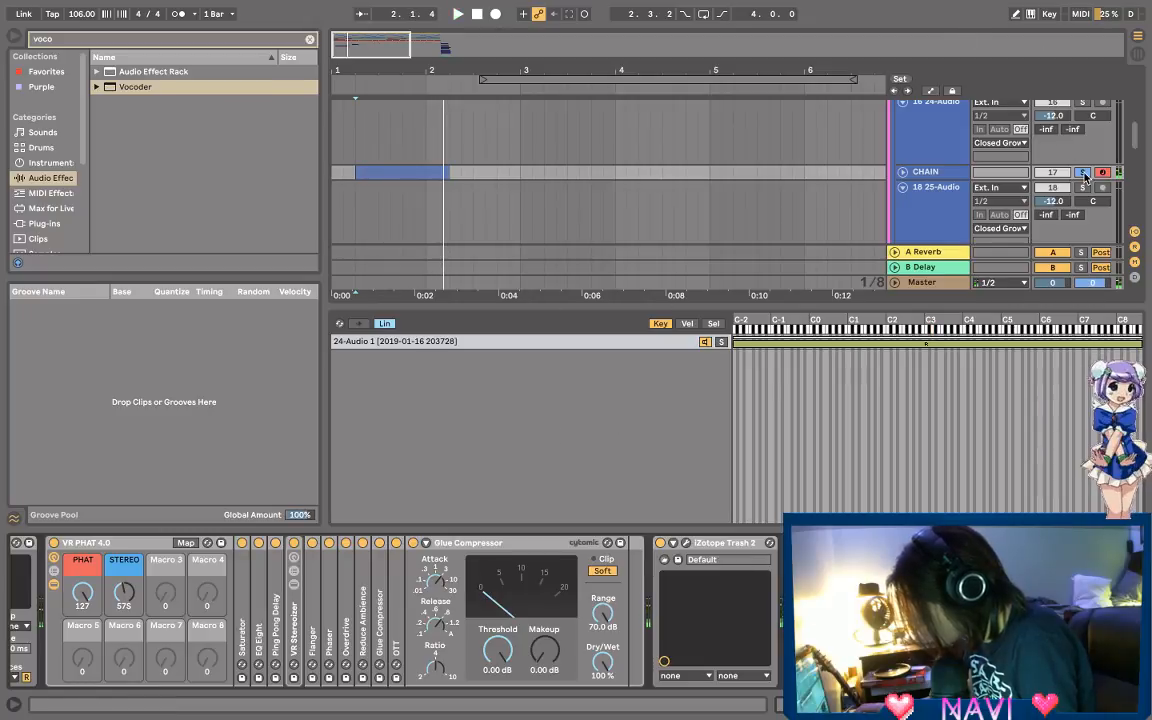
# Step: Unsolo the CHAIN track and play the full arrangement from 1.1.1
pyautogui.click(1084, 174)
pyautogui.press('space')
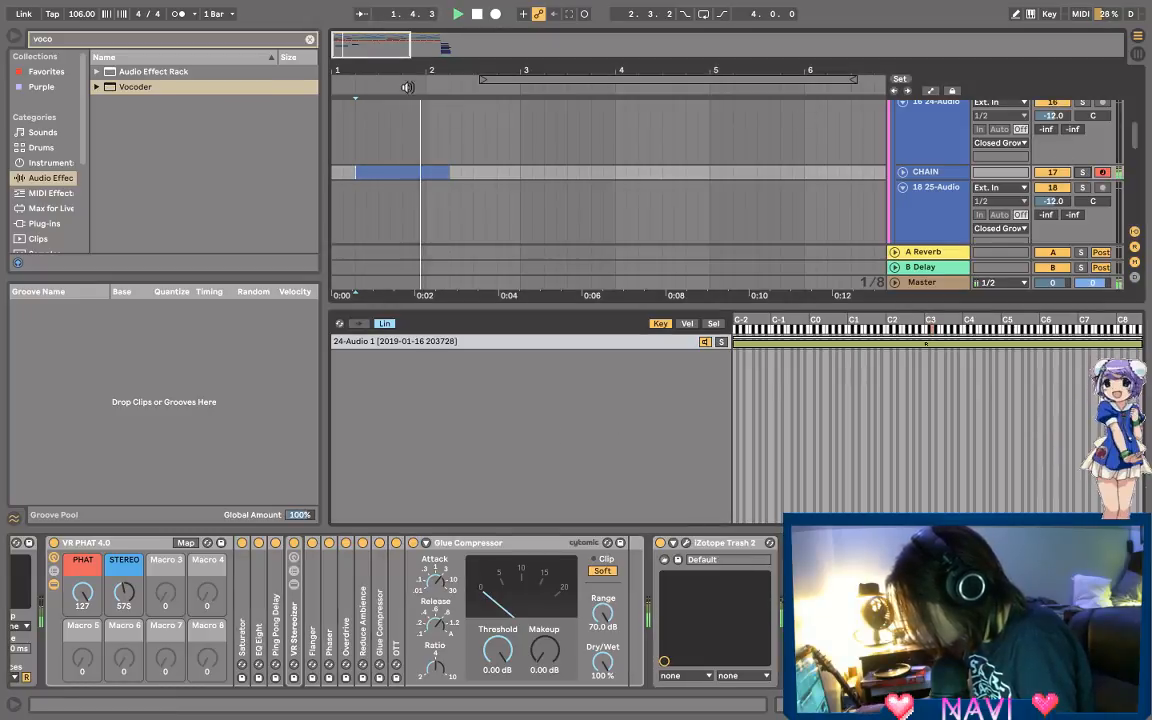
pyautogui.click(336, 172)
pyautogui.press('space')
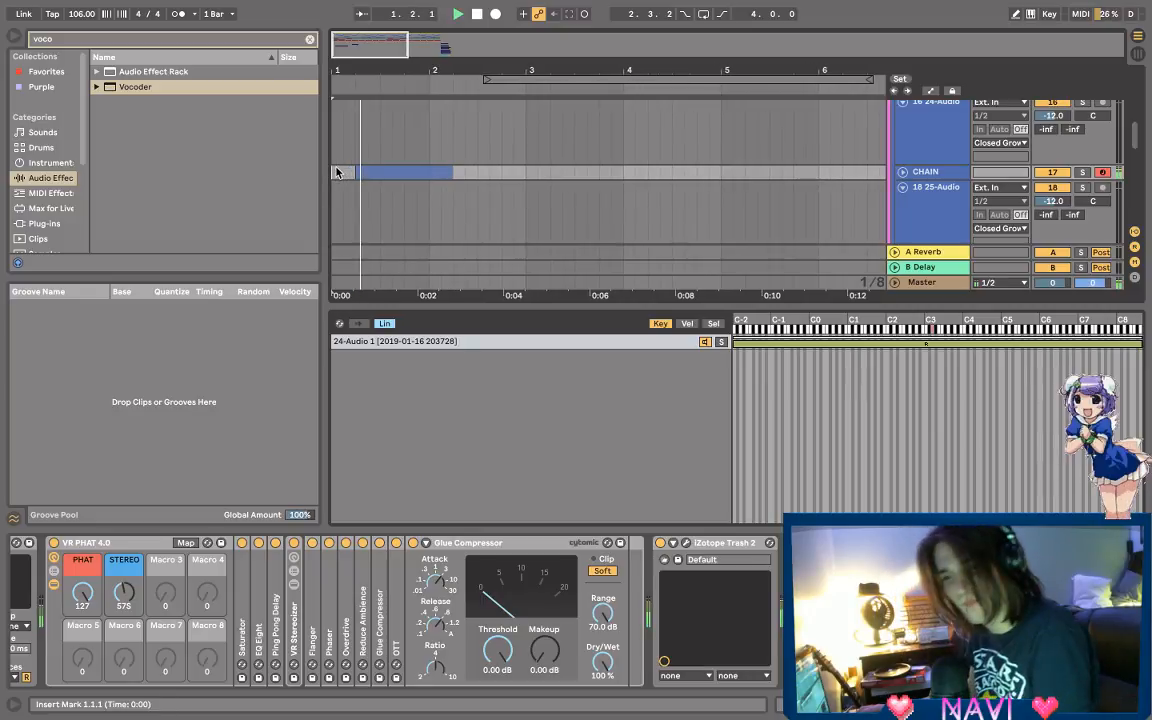
# Step: Open the CHAIN track's MIDI clip to inspect its notes, and return to the arrangement's tracks
pyautogui.doubleClick(440, 172)
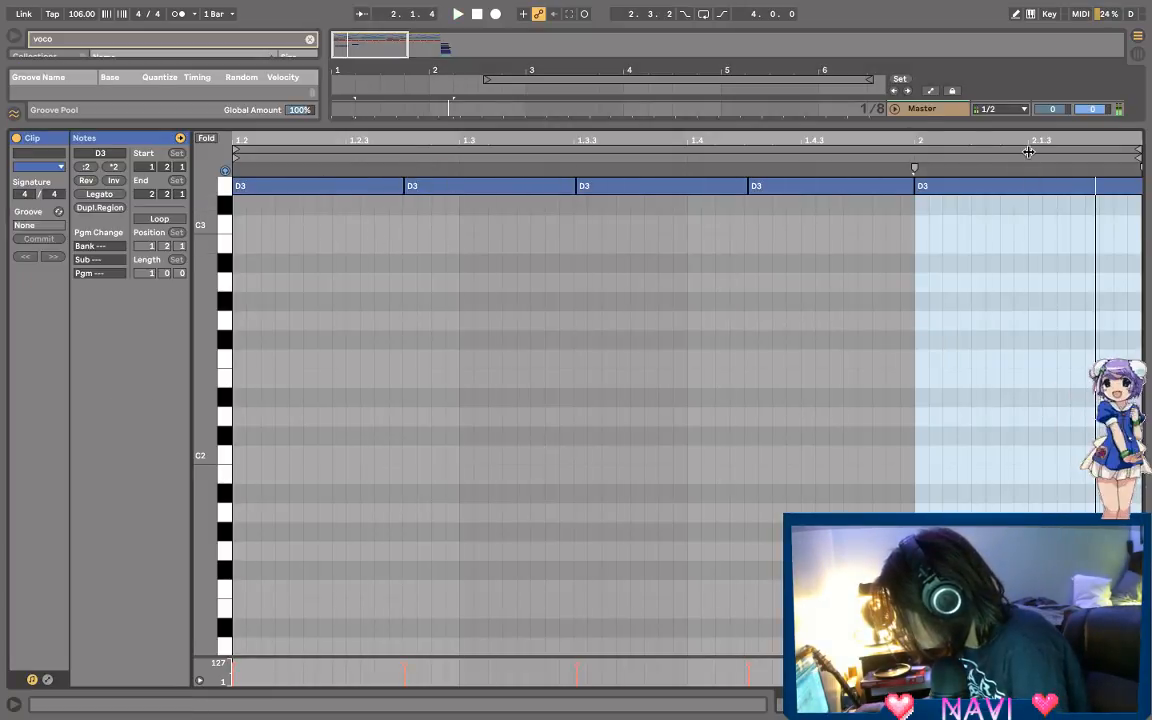
pyautogui.moveTo(1029, 145); pyautogui.dragTo(1050, 130)
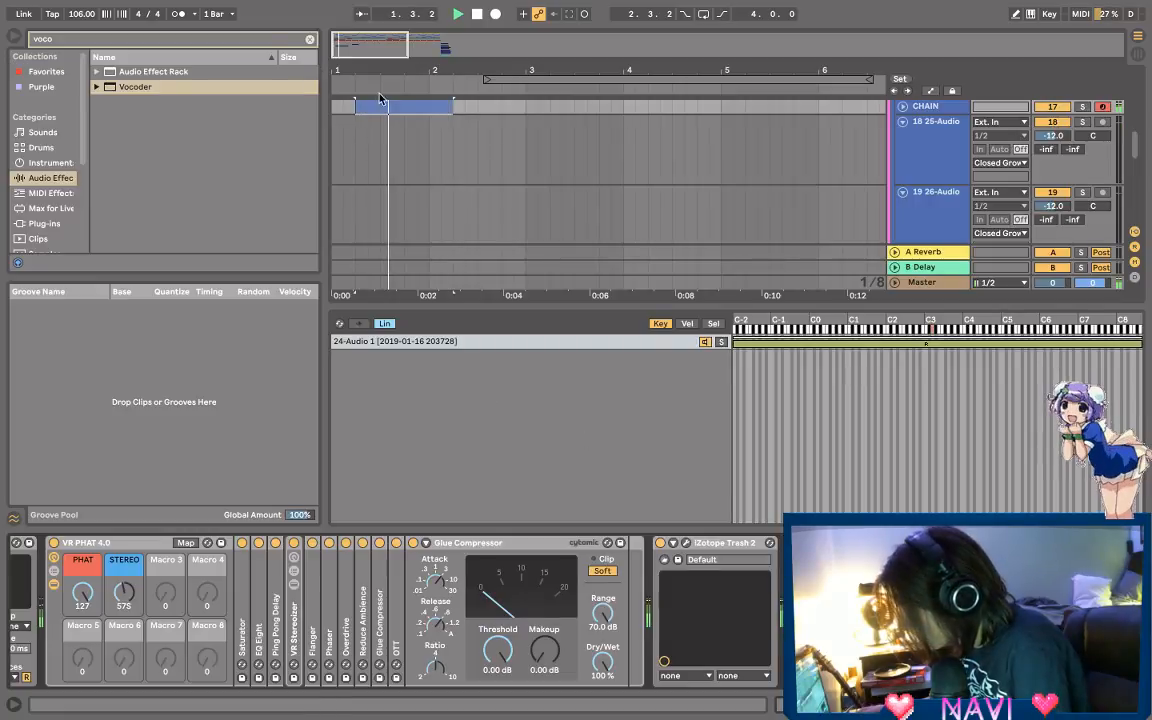
pyautogui.scroll(5, 951, 158)
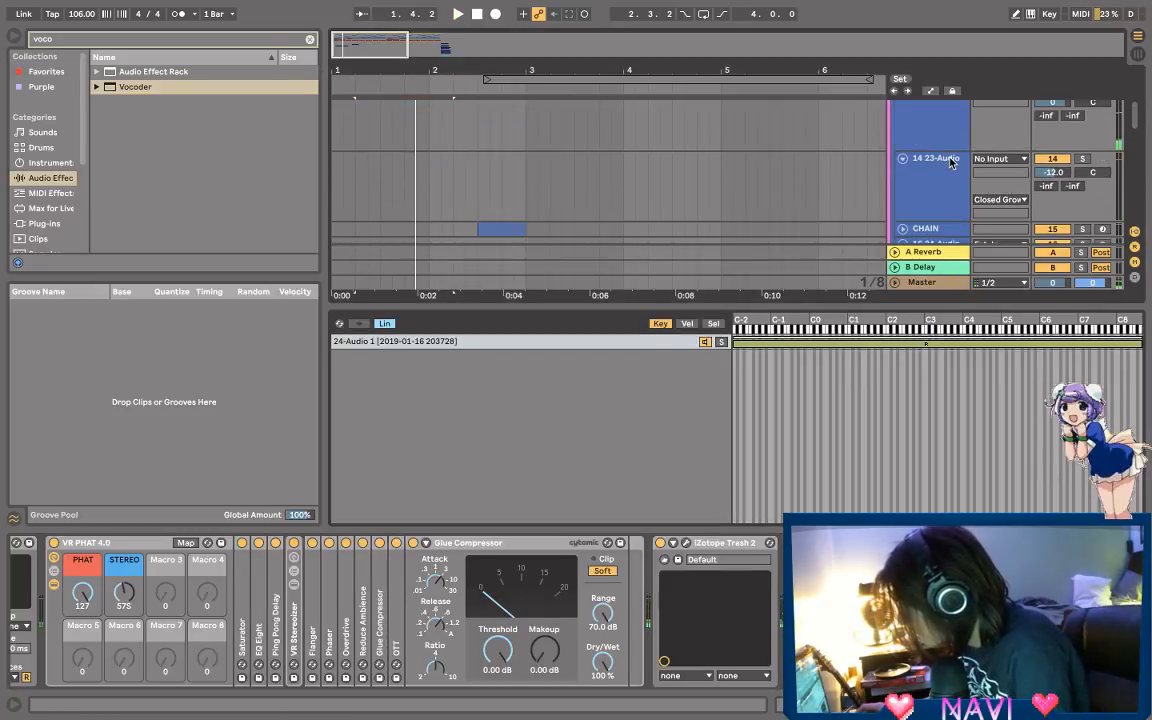
# Step: Route the Growls group's output to the sidechain track and play the arrangement
pyautogui.scroll(1, 951, 162)
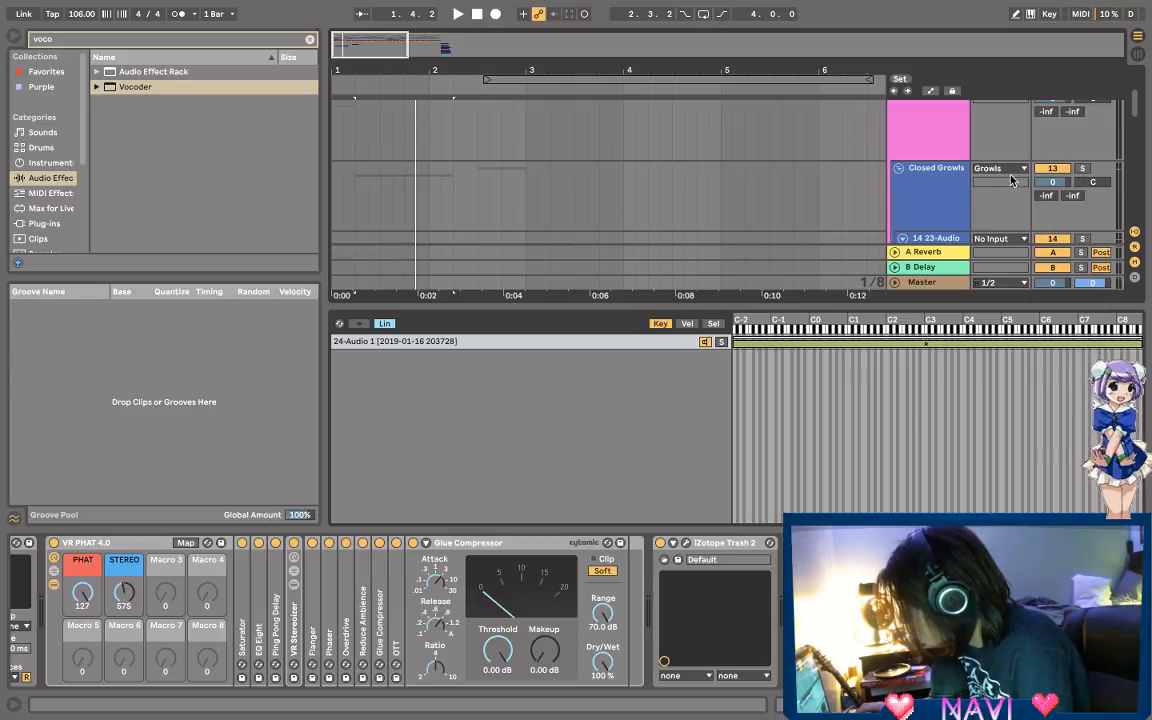
pyautogui.click(998, 169)
pyautogui.click(996, 170)
pyautogui.scroll(5, 990, 172)
pyautogui.press('space')
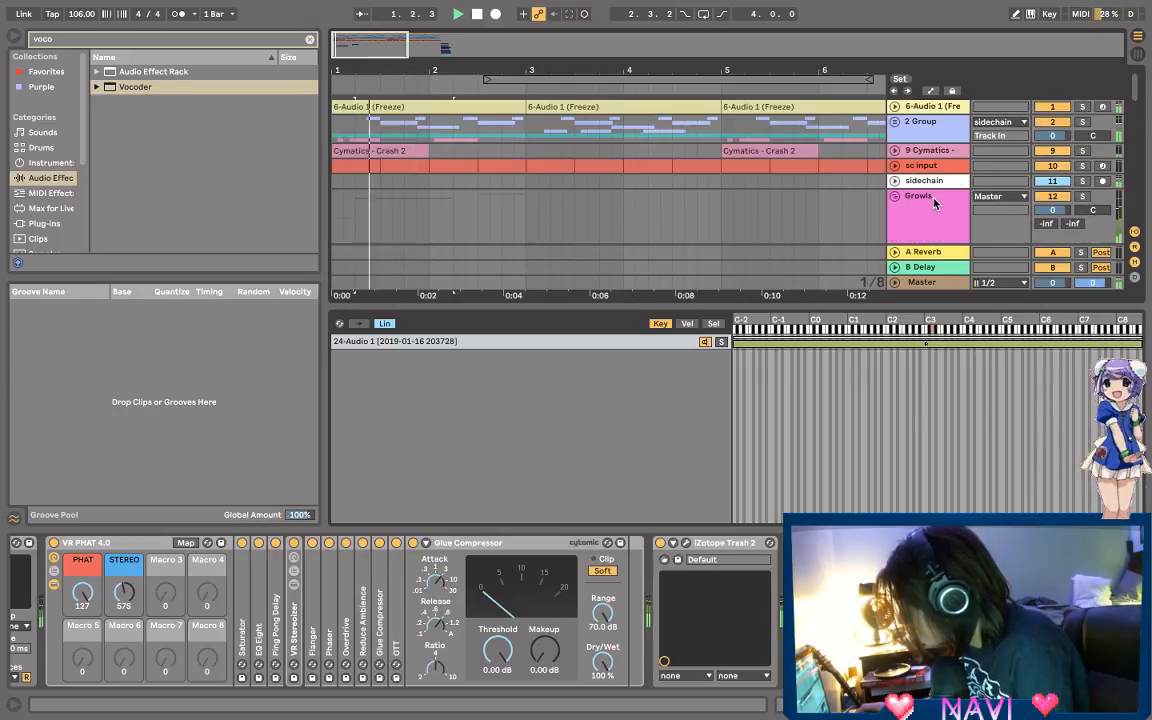
pyautogui.click(934, 203)
pyautogui.click(1023, 198)
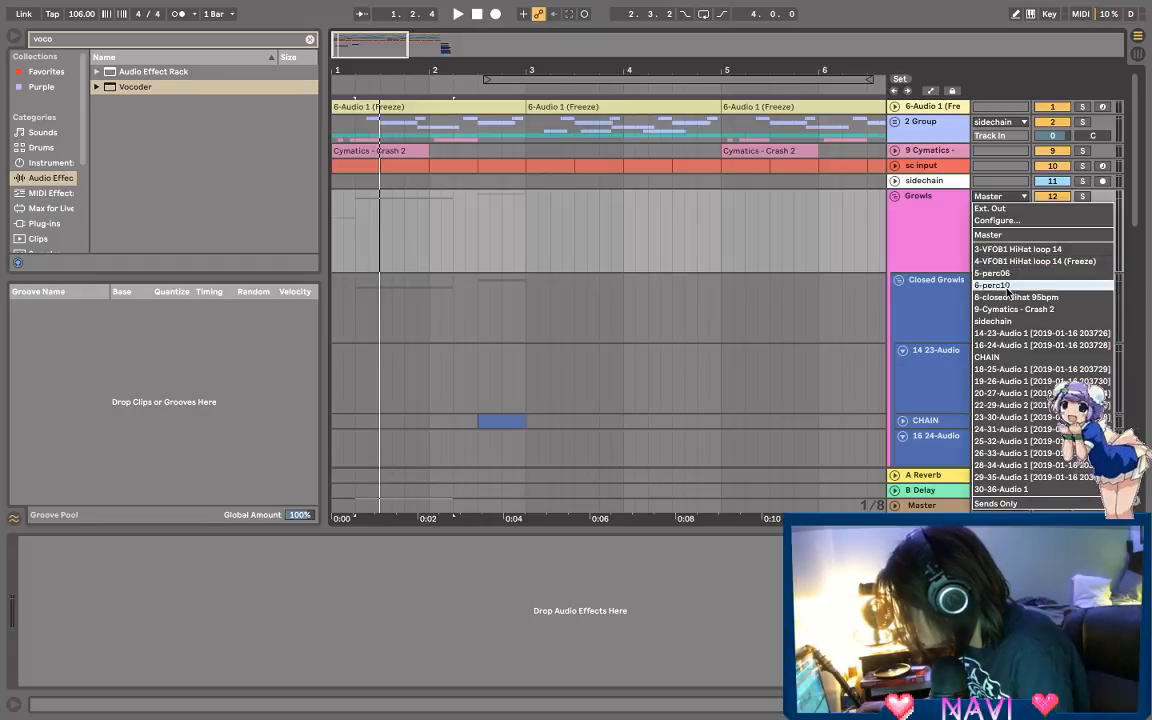
pyautogui.click(995, 321)
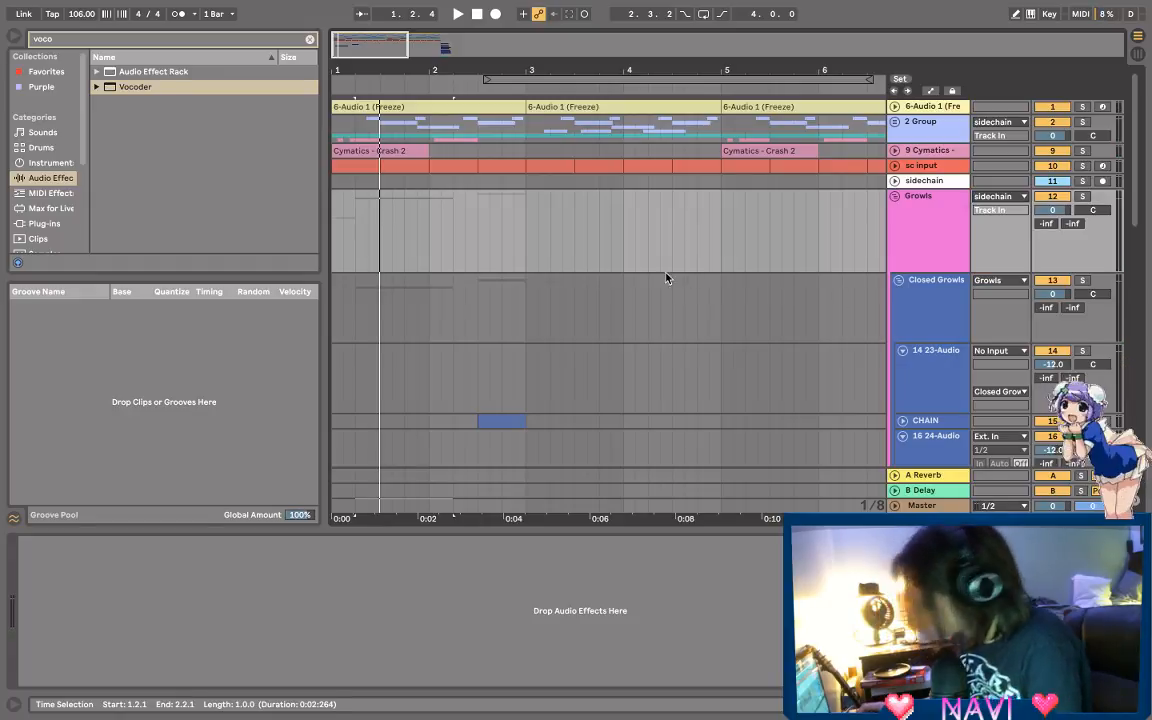
pyautogui.press('space')
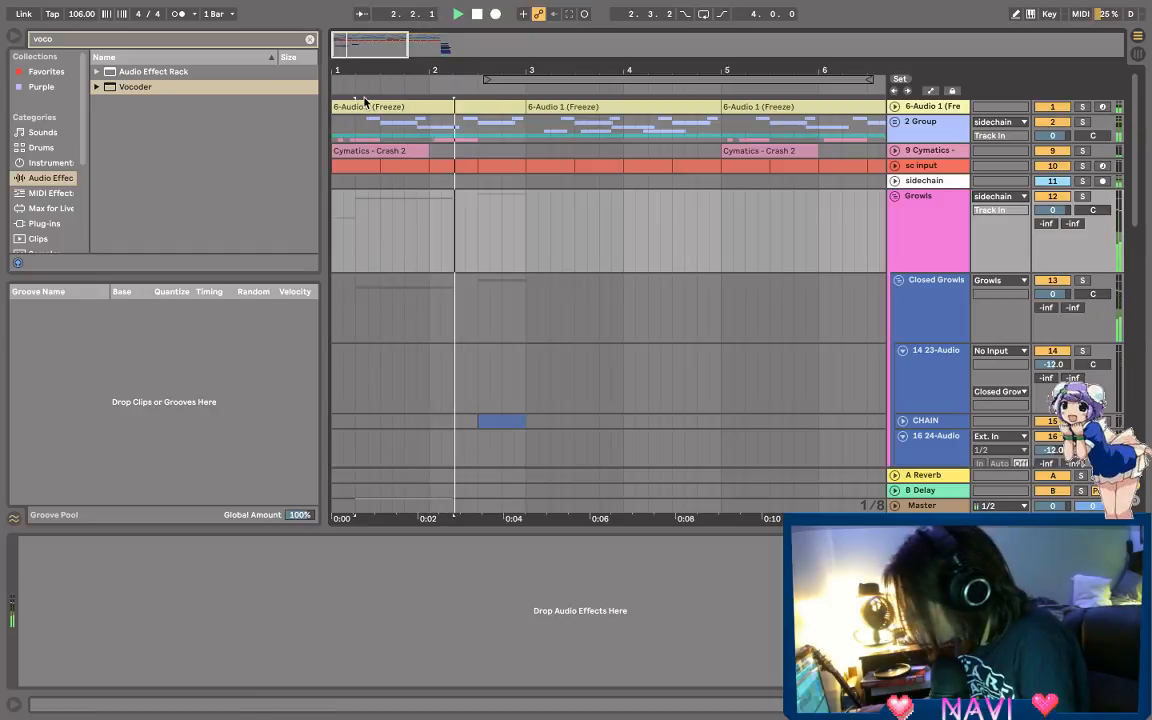
# Step: Open SerumFX on the sidechain track and raise LFO 1's lowest level to about half height during playback
pyautogui.scroll(3, 364, 102)
pyautogui.click(798, 291)
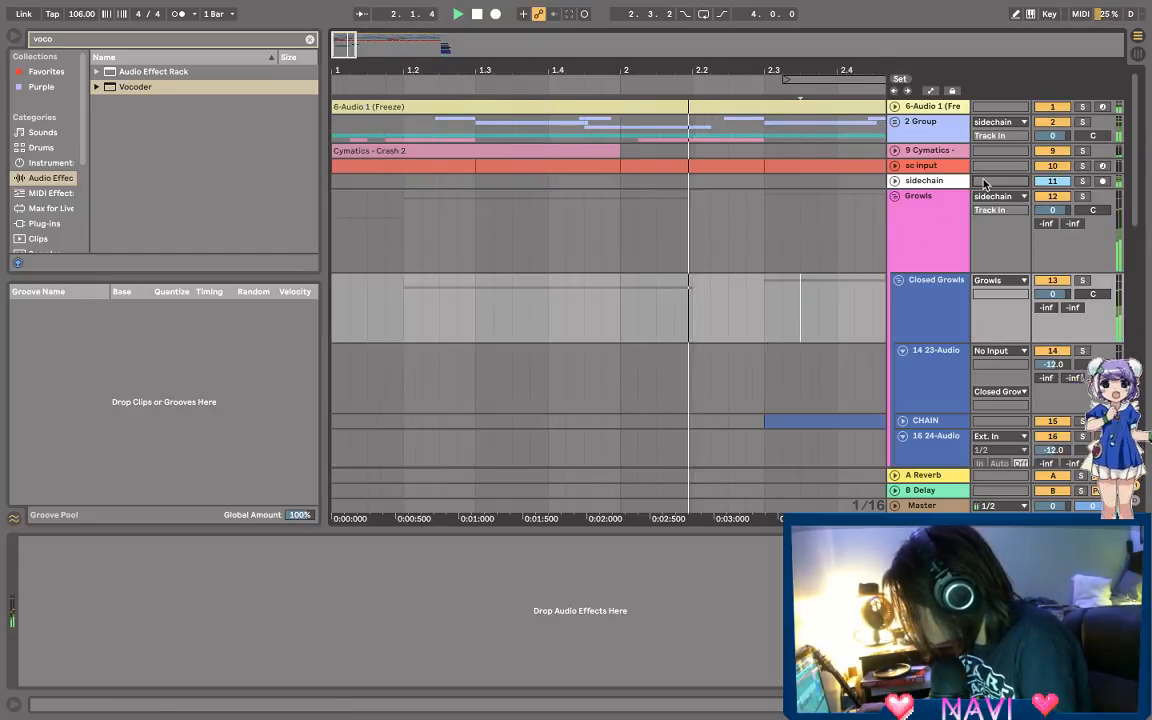
pyautogui.press('space')
pyautogui.click(940, 200)
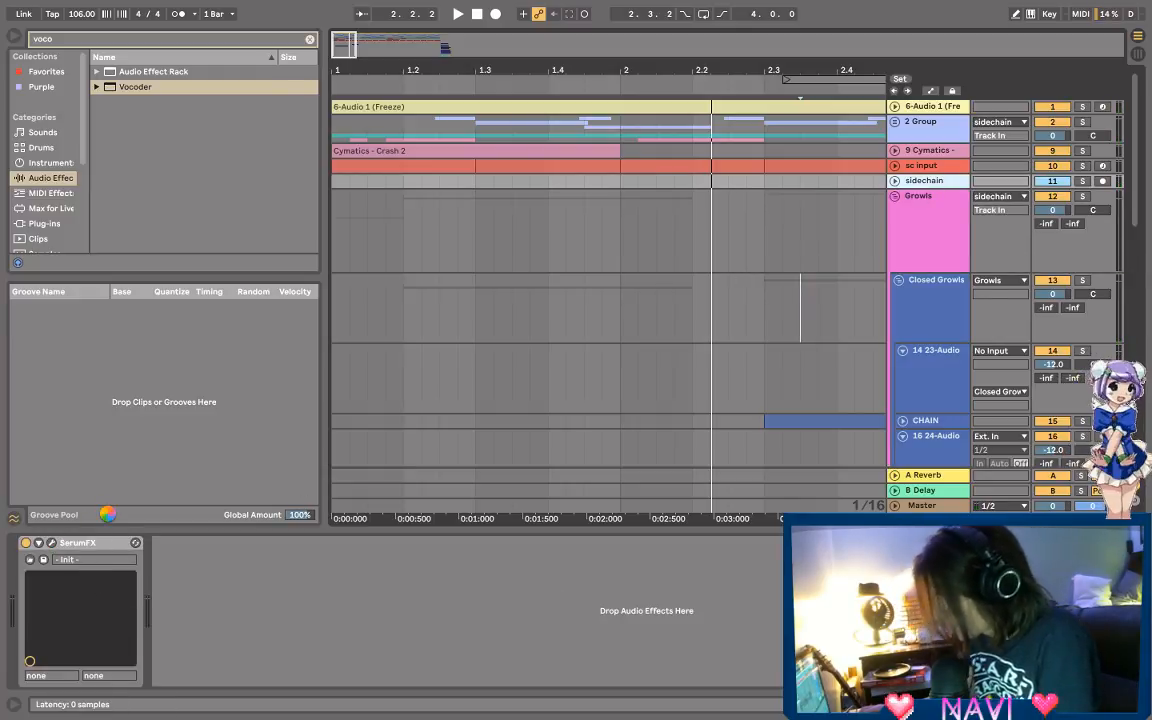
pyautogui.click(51, 543)
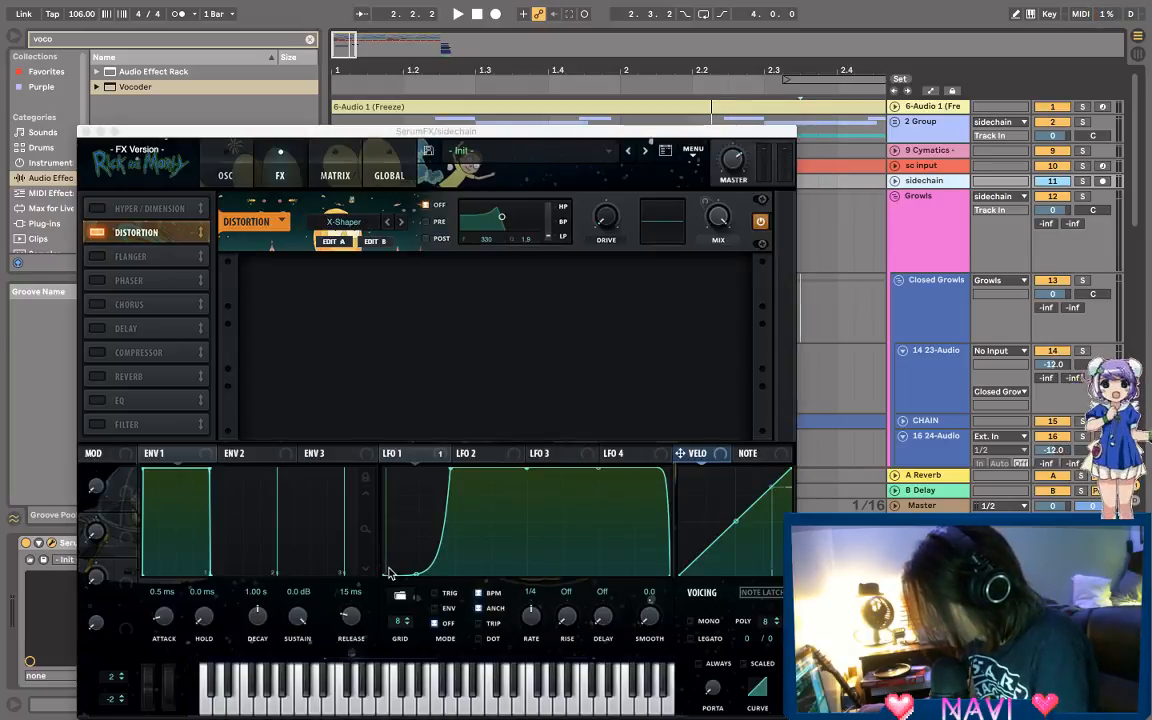
pyautogui.press('space')
pyautogui.moveTo(390, 573); pyautogui.dragTo(380, 521)
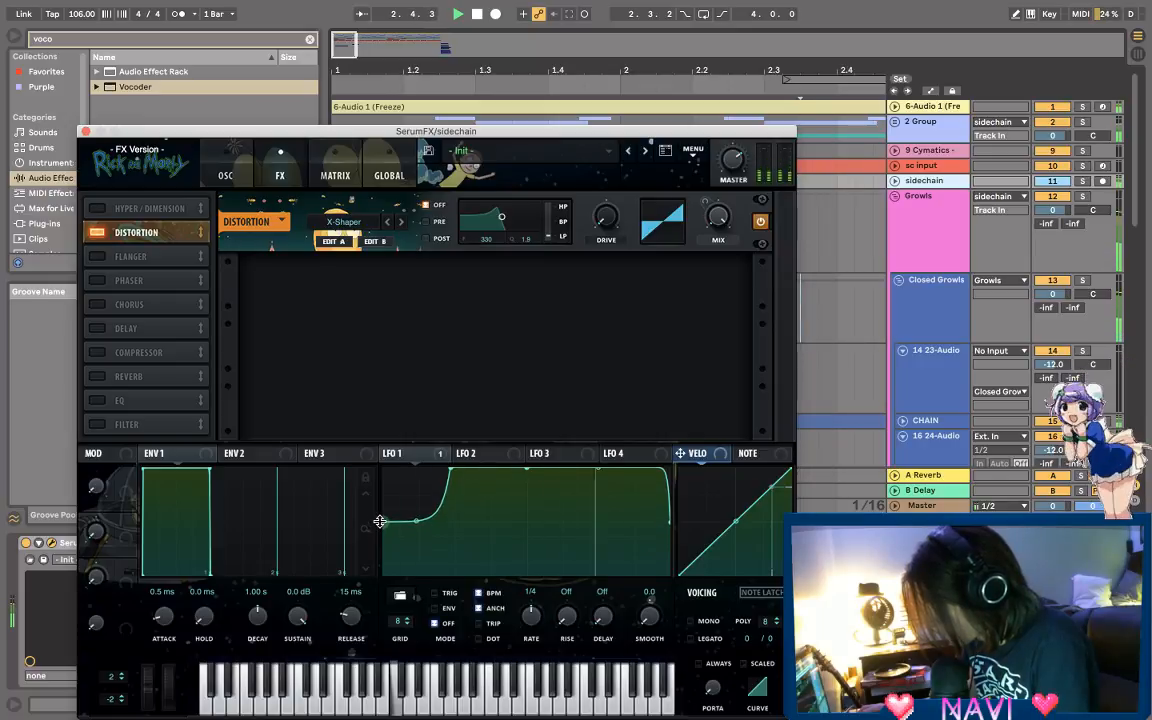
pyautogui.click(86, 131)
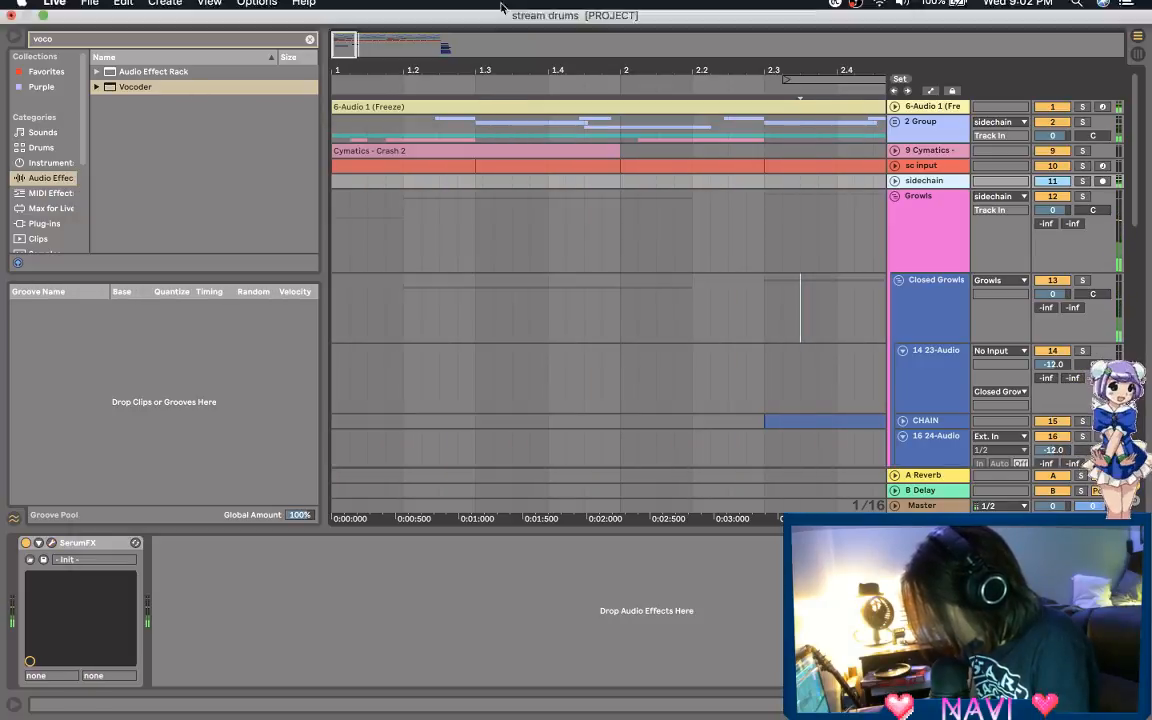
# Step: Replay the arrangement from 1.1.1 to judge the adjusted sidechain effect on the growls
pyautogui.moveTo(438, 62); pyautogui.dragTo(438, 8)
pyautogui.click(332, 182)
pyautogui.press('space')
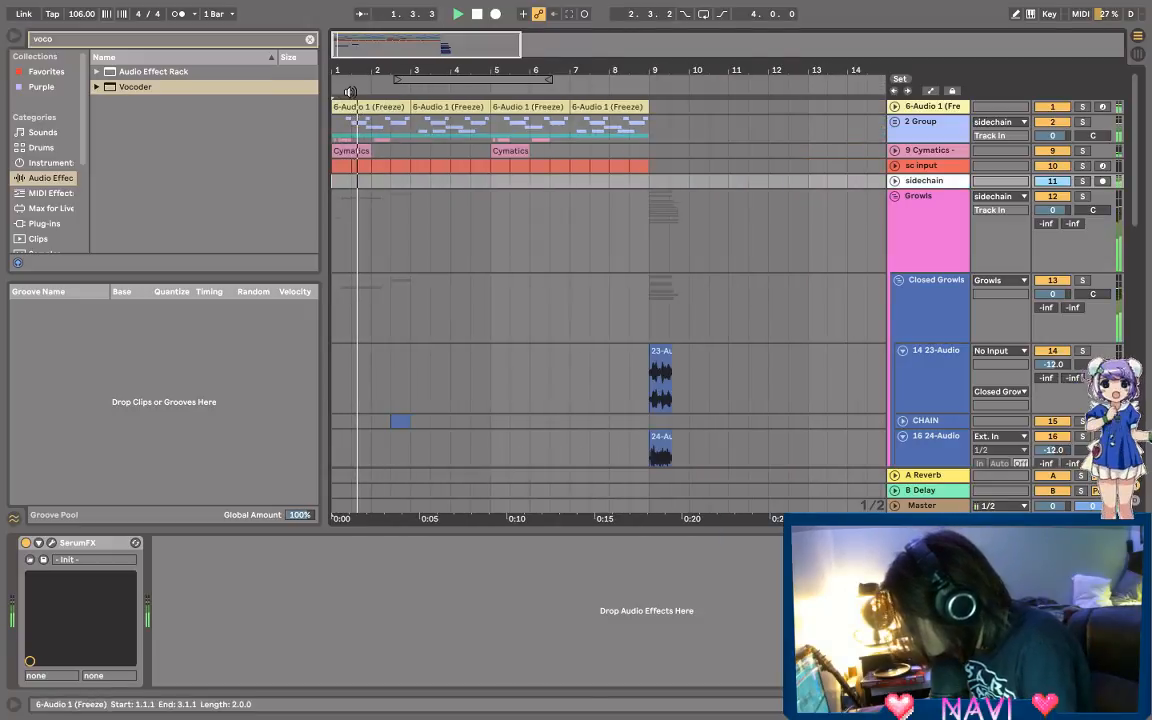
pyautogui.moveTo(348, 71); pyautogui.dragTo(348, 98)
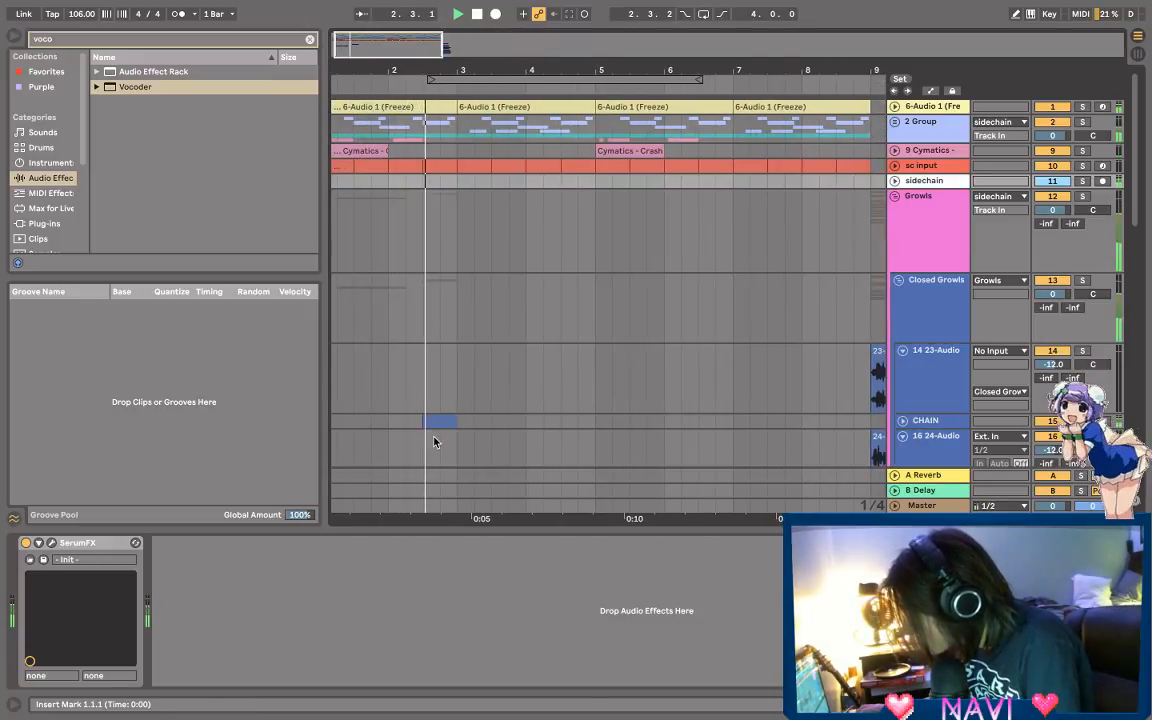
# Step: Unfold the first CHAIN track and deactivate its MIDI clip at 2.3.1
pyautogui.click(903, 421)
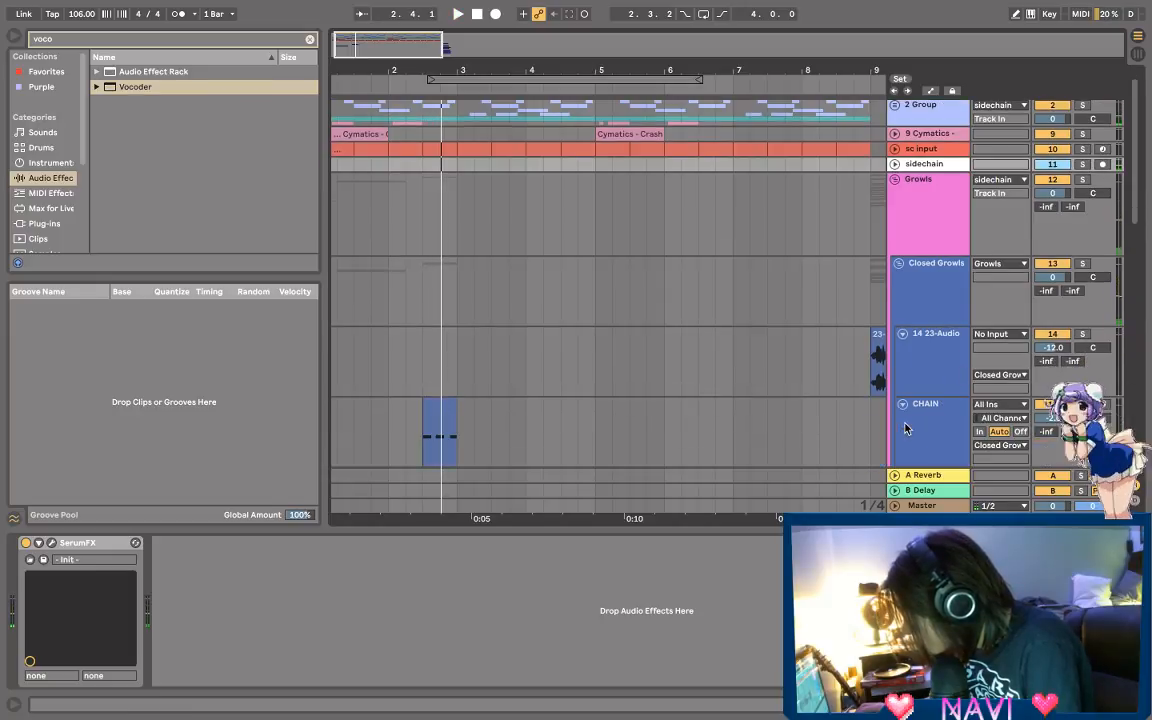
pyautogui.scroll(-4, 513, 370)
pyautogui.doubleClick(435, 325)
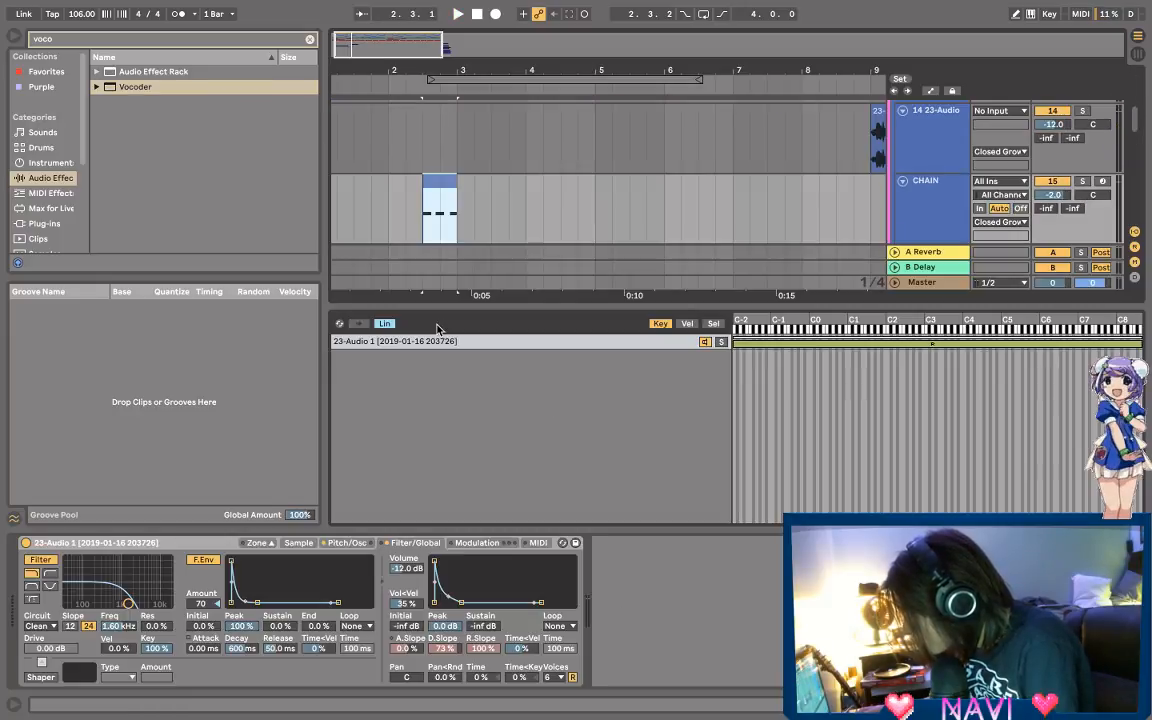
pyautogui.scroll(-6, 432, 197)
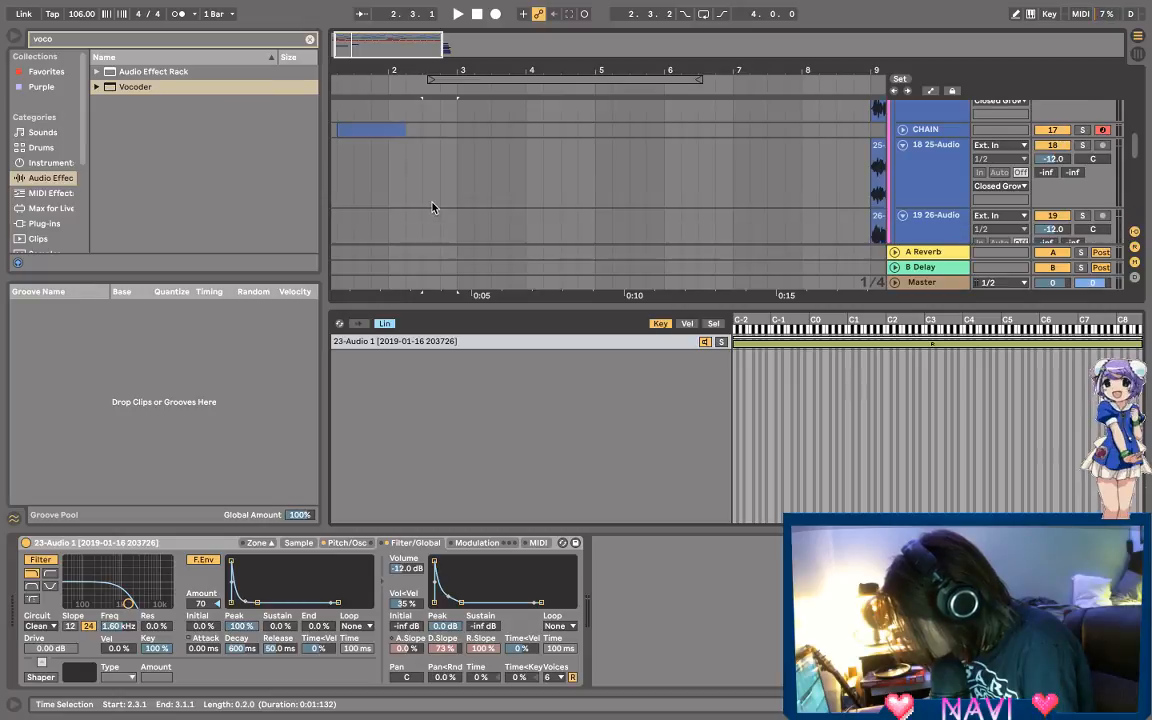
pyautogui.scroll(8, 400, 180)
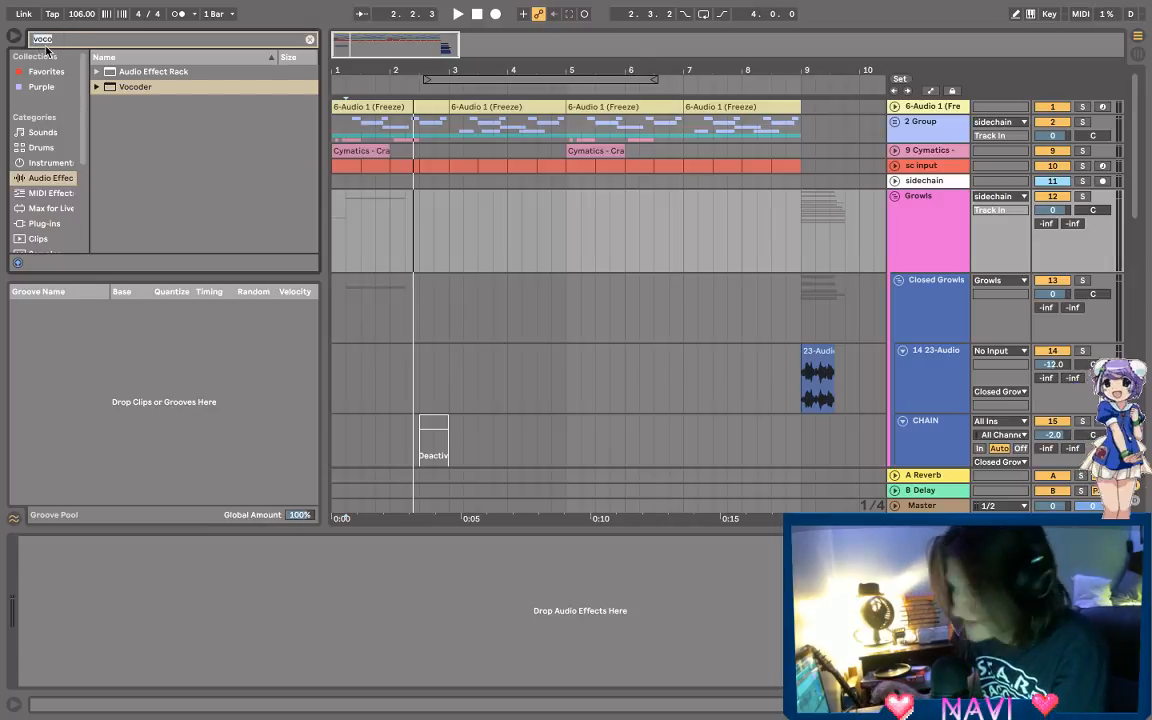
# Step: Clear the browser search and open the SPORE folder inside the GlitchMachines sample library
pyautogui.press('BackSpace')
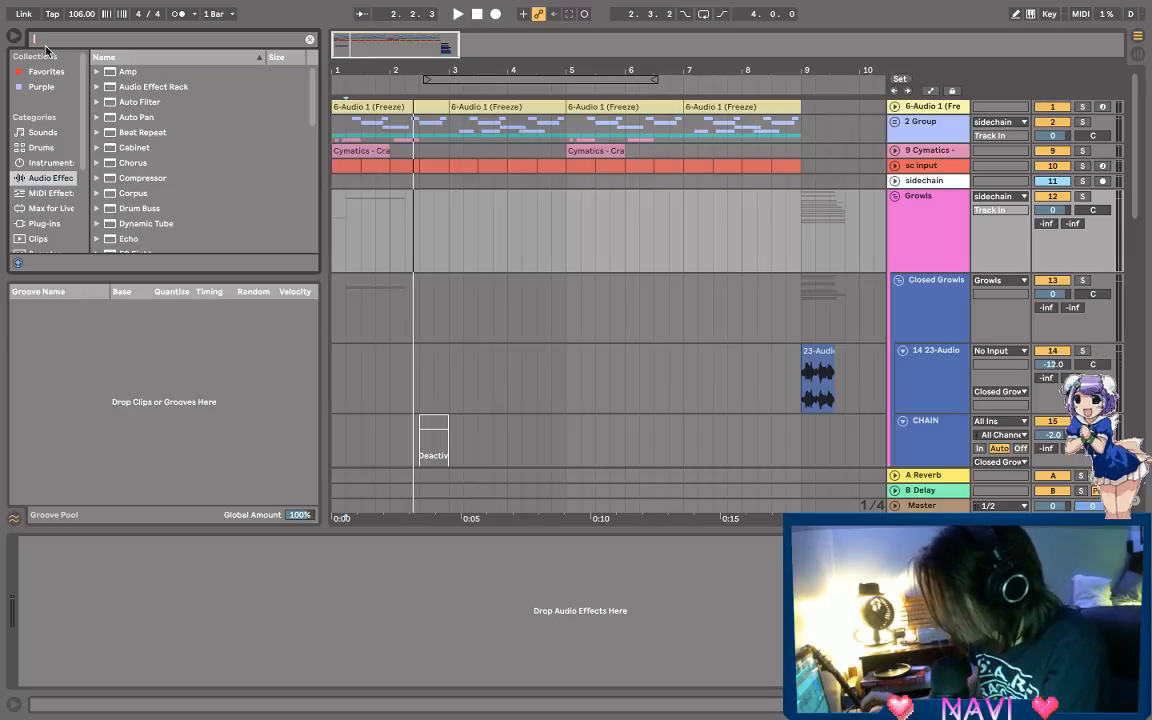
pyautogui.scroll(-5, 45, 150)
pyautogui.click(45, 243)
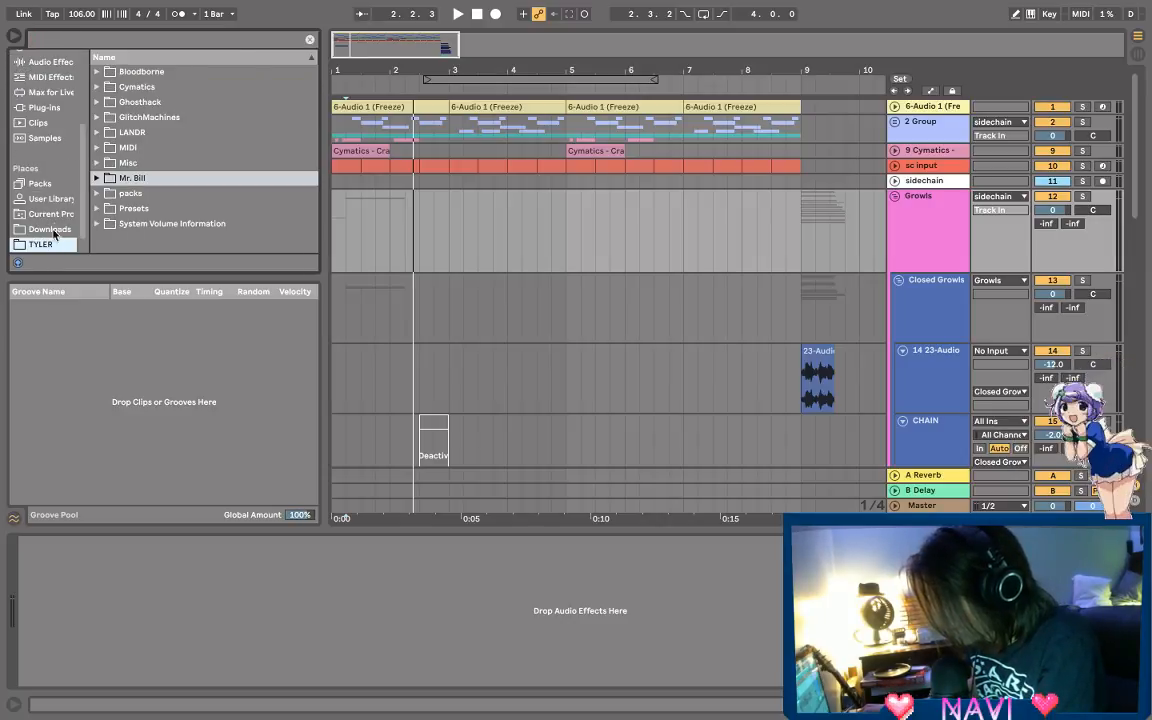
pyautogui.click(96, 117)
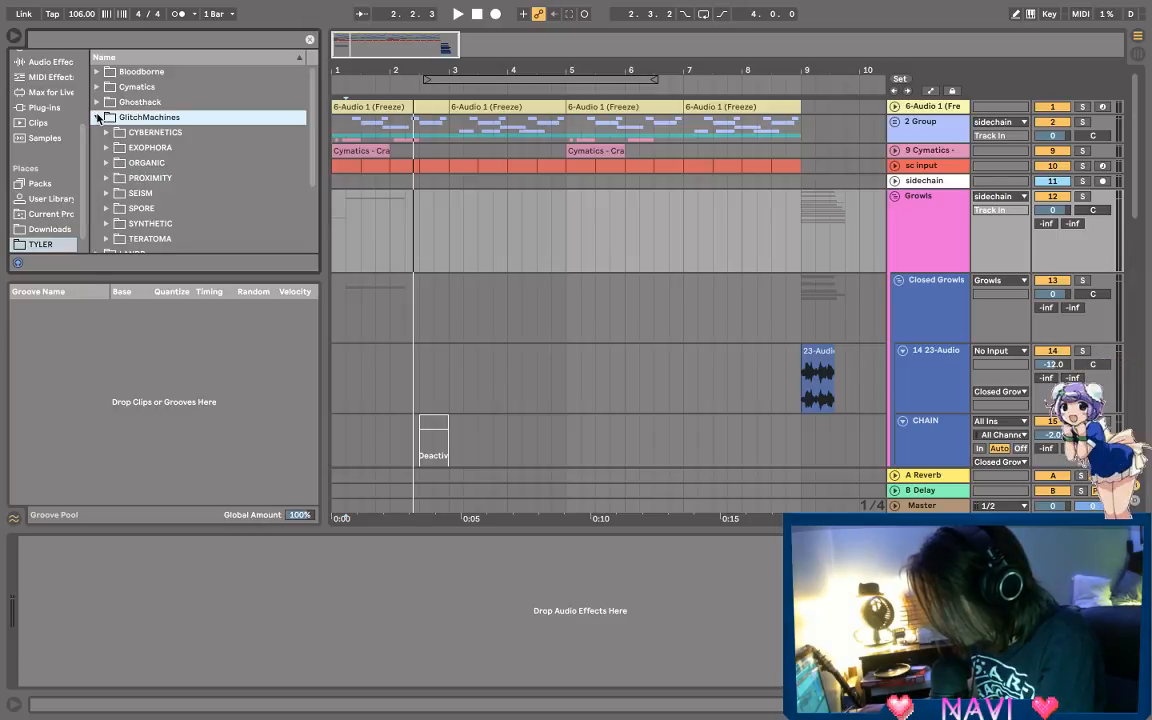
pyautogui.scroll(-2, 114, 160)
pyautogui.click(107, 178)
# Step: Audition SPORE samples such as AvalonSpore1, BatrachianCornea, BermudaBenthos, InvertedSilence, MazeImpact1 and MazeImpact3
pyautogui.click(128, 194)
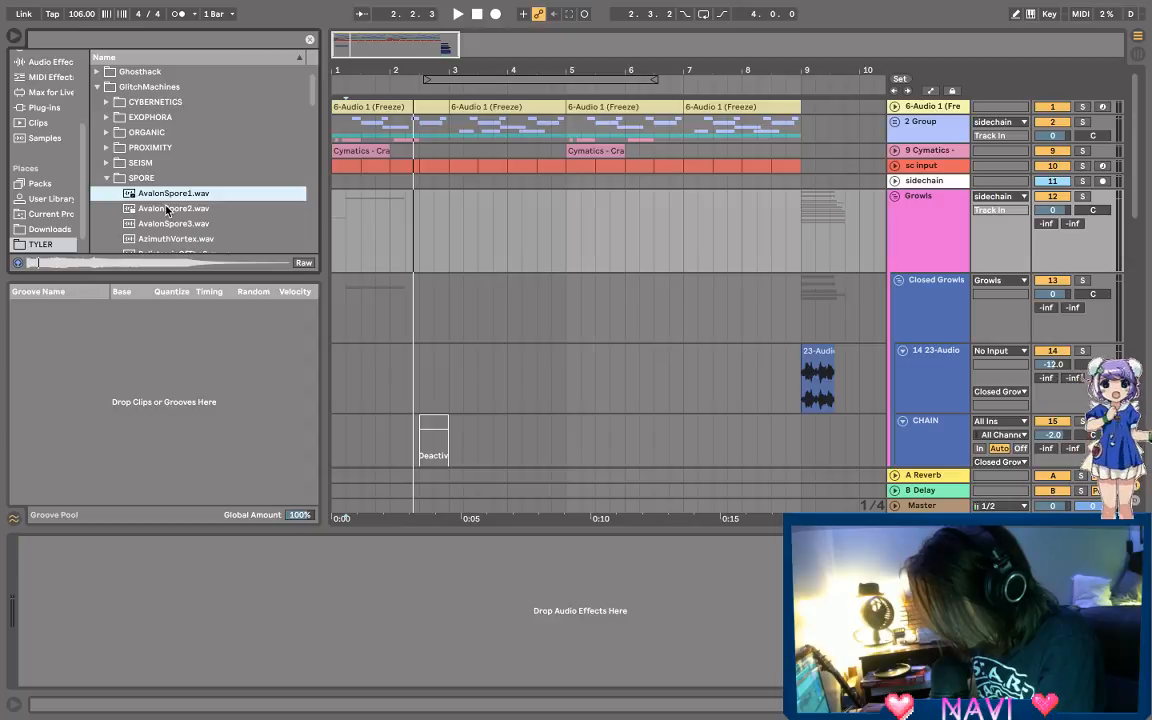
pyautogui.scroll(-3, 172, 220)
pyautogui.click(183, 224)
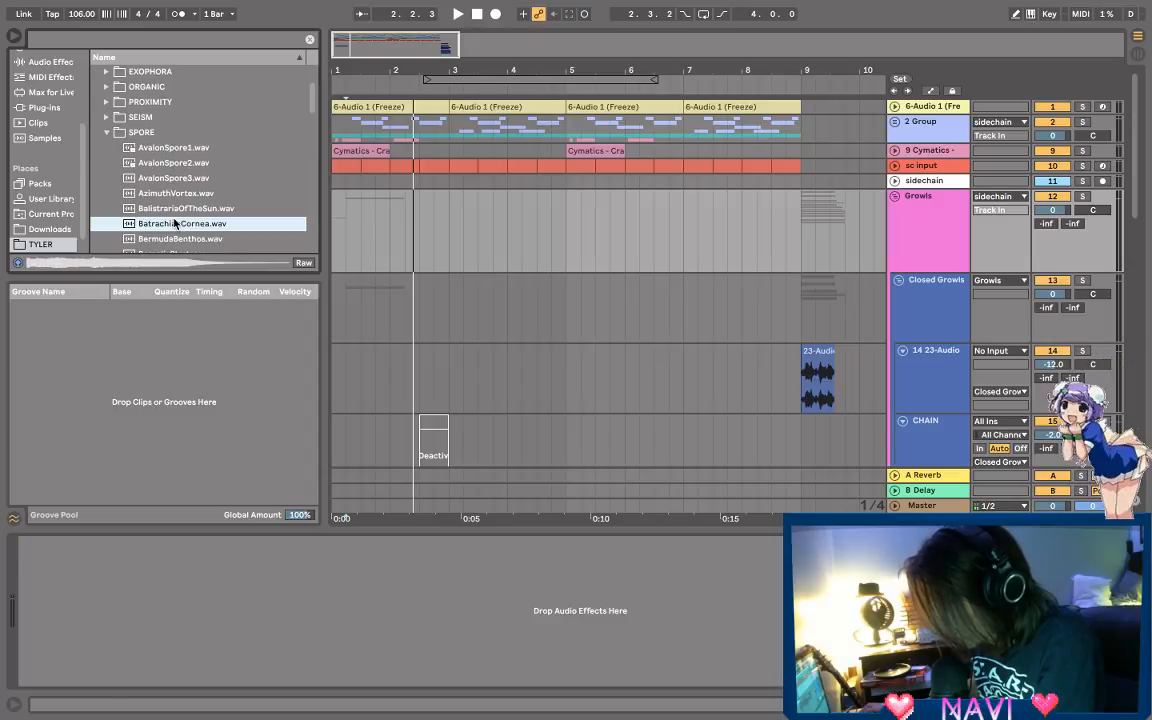
pyautogui.click(199, 239)
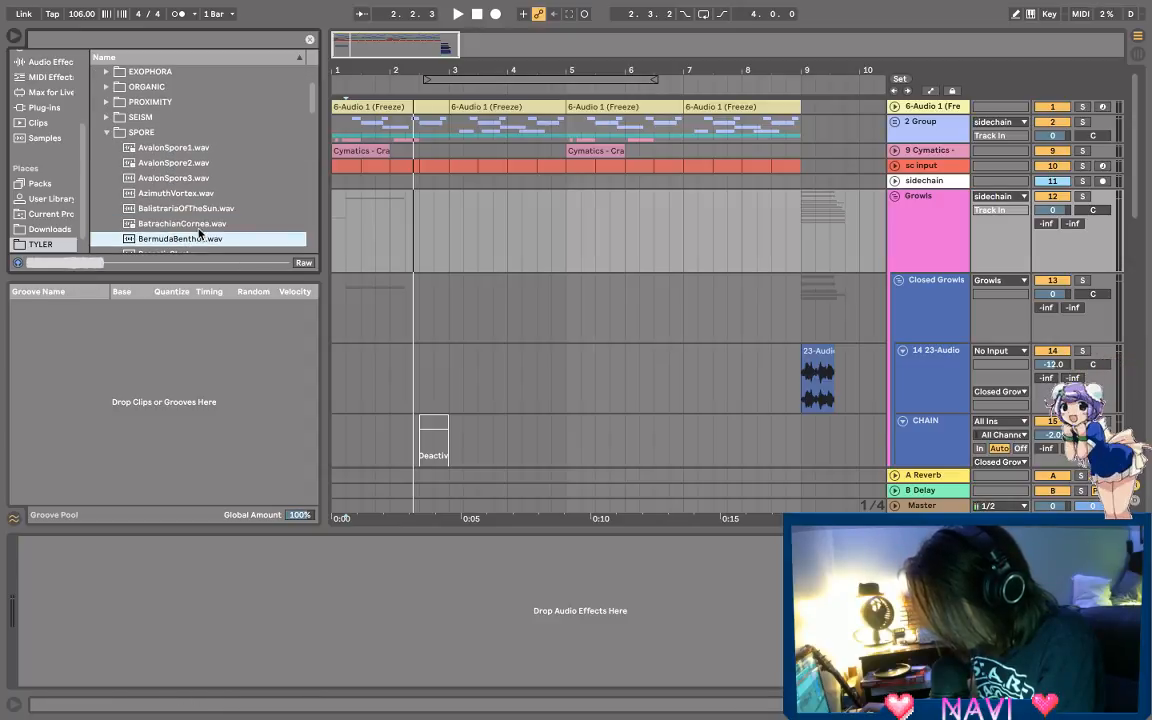
pyautogui.scroll(-10, 199, 236)
pyautogui.click(198, 226)
pyautogui.scroll(-9, 198, 232)
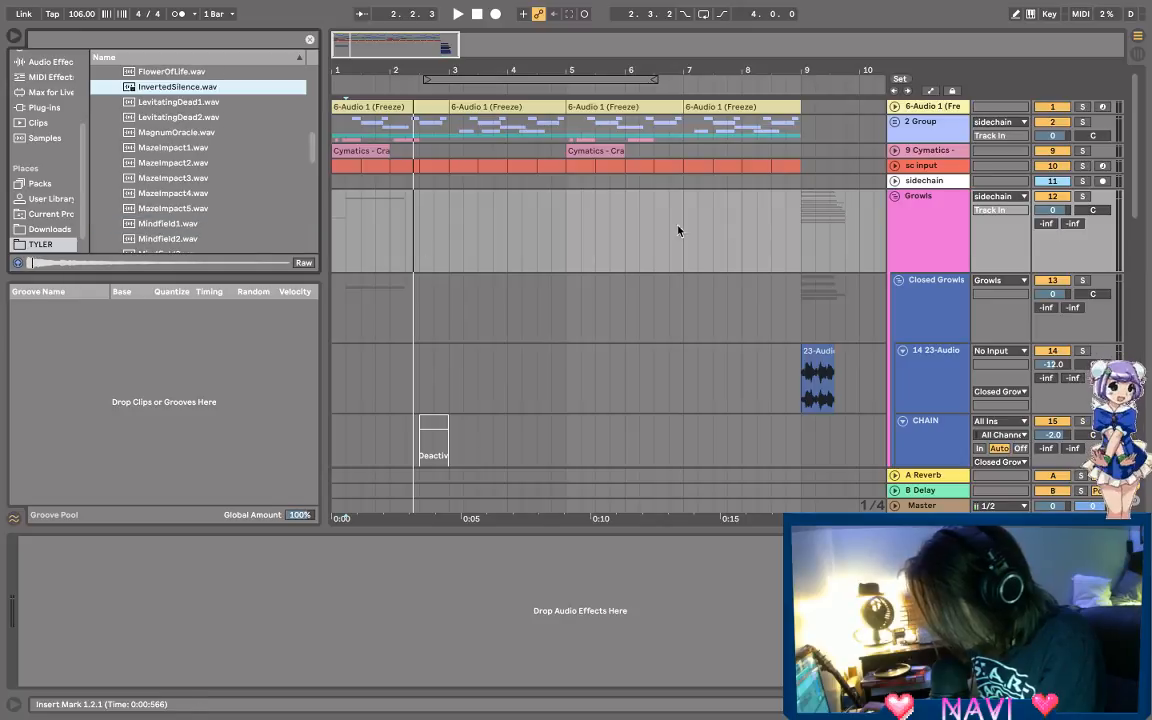
pyautogui.click(180, 148)
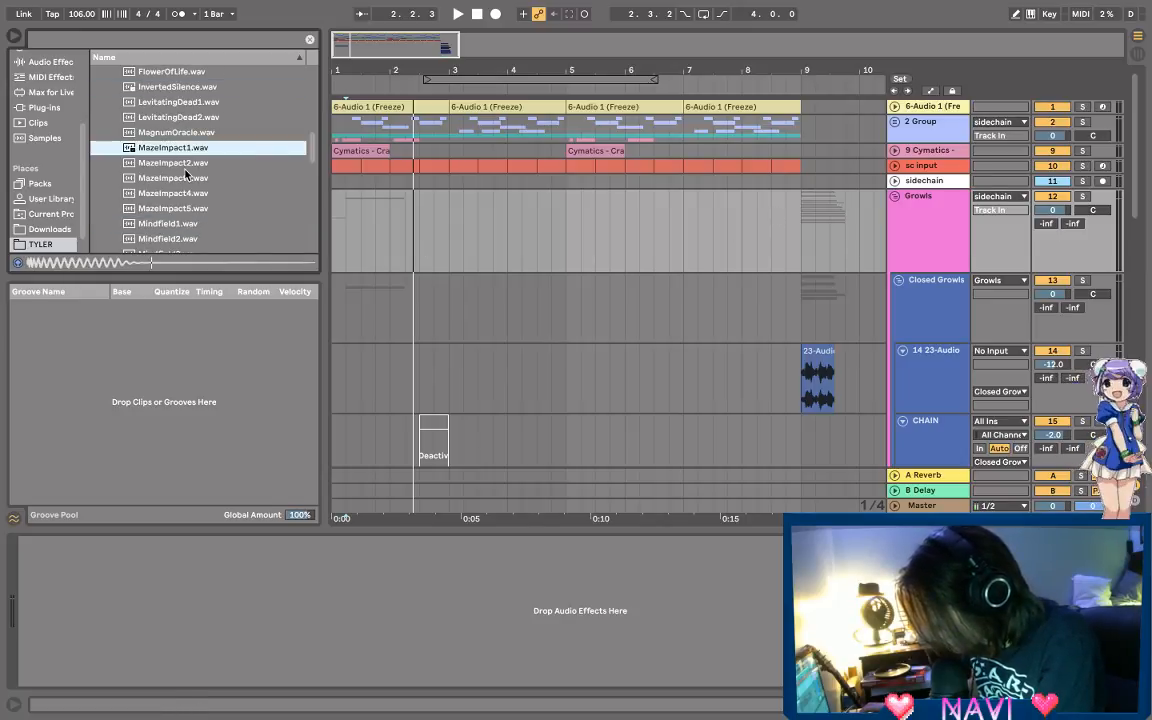
pyautogui.click(193, 178)
# Step: Collapse the SPORE folder and audition Aionius.wav and Lapityrus.wav from SEISM's CRUNCH_ORGANIC folder
pyautogui.scroll(10, 180, 200)
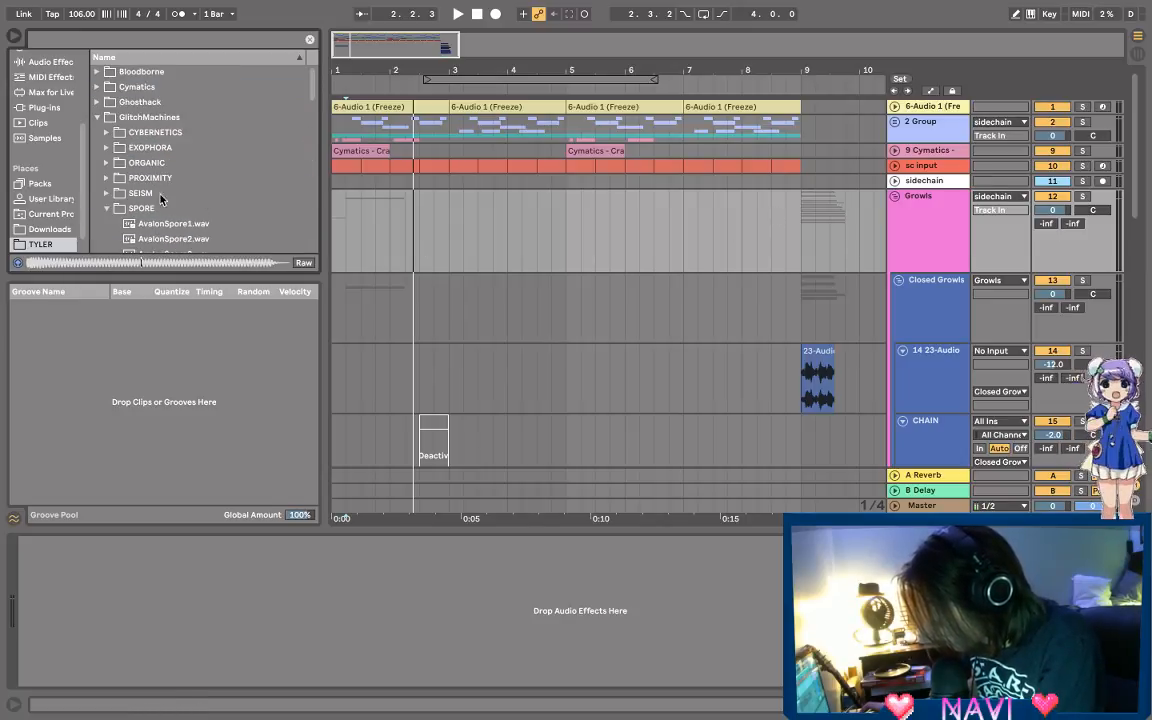
pyautogui.click(113, 208)
pyautogui.click(107, 193)
pyautogui.click(117, 208)
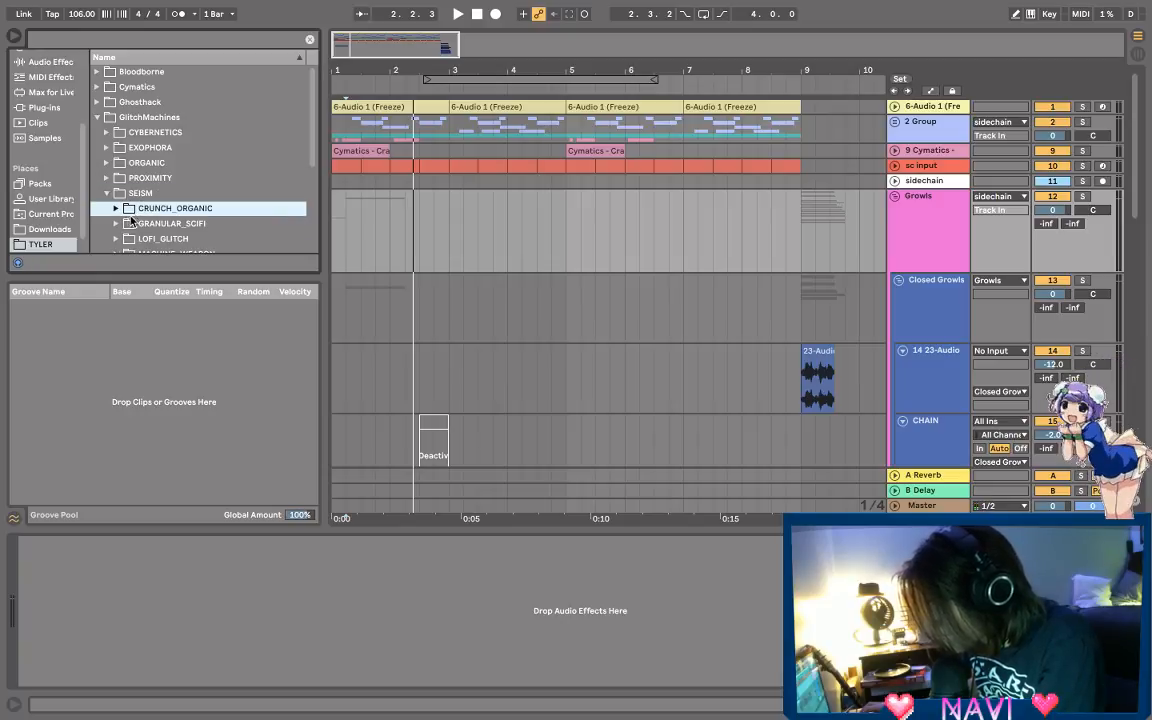
pyautogui.click(117, 208)
pyautogui.click(149, 226)
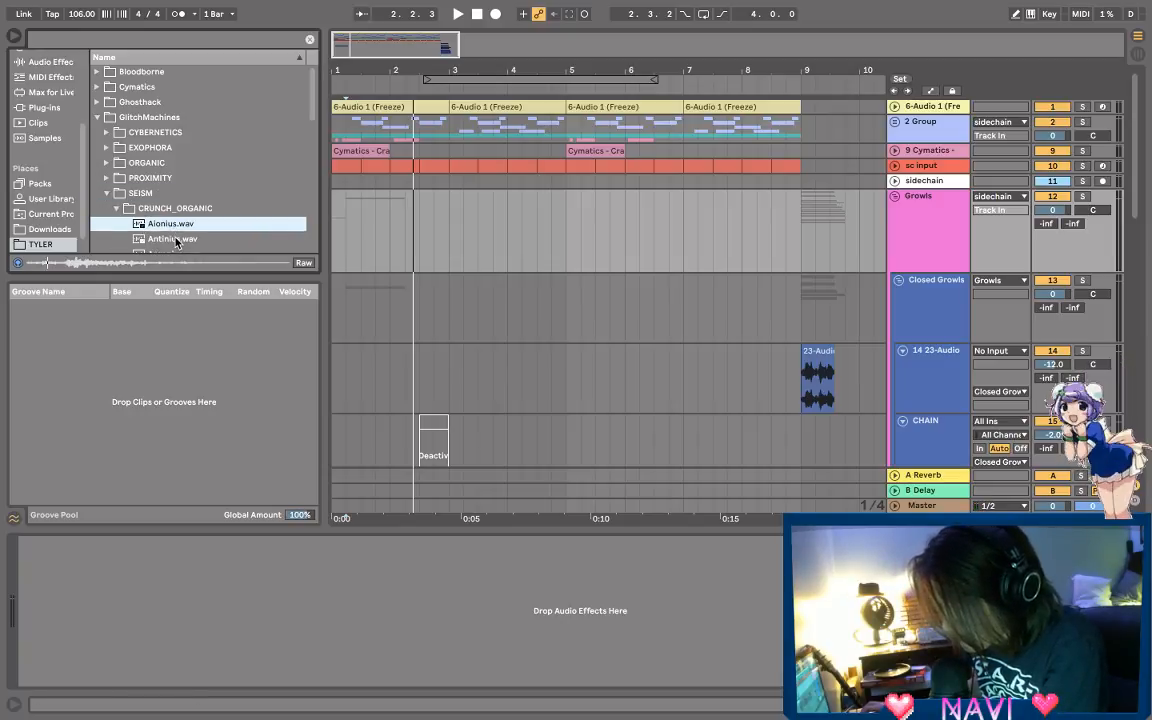
pyautogui.scroll(-5, 175, 241)
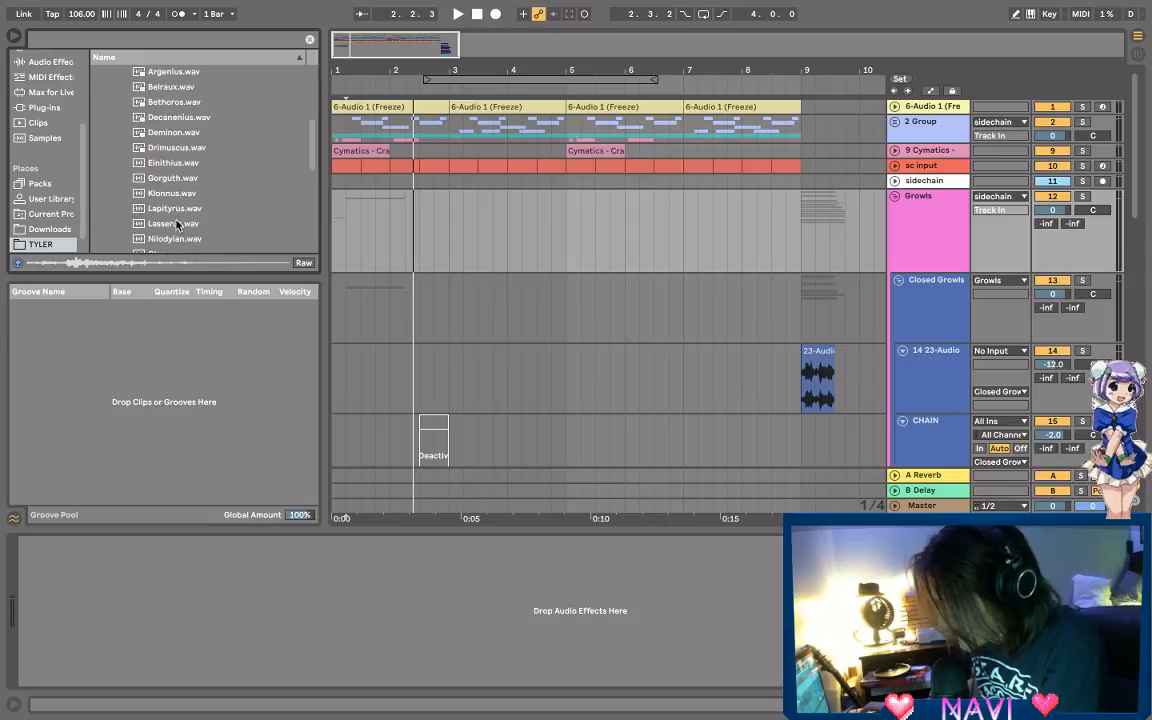
pyautogui.click(178, 208)
# Step: Collapse SEISM, open the PROXIMITY folder and audition Proximity2, Proximity4b, Proximity6c and Proximity7b
pyautogui.scroll(4, 177, 208)
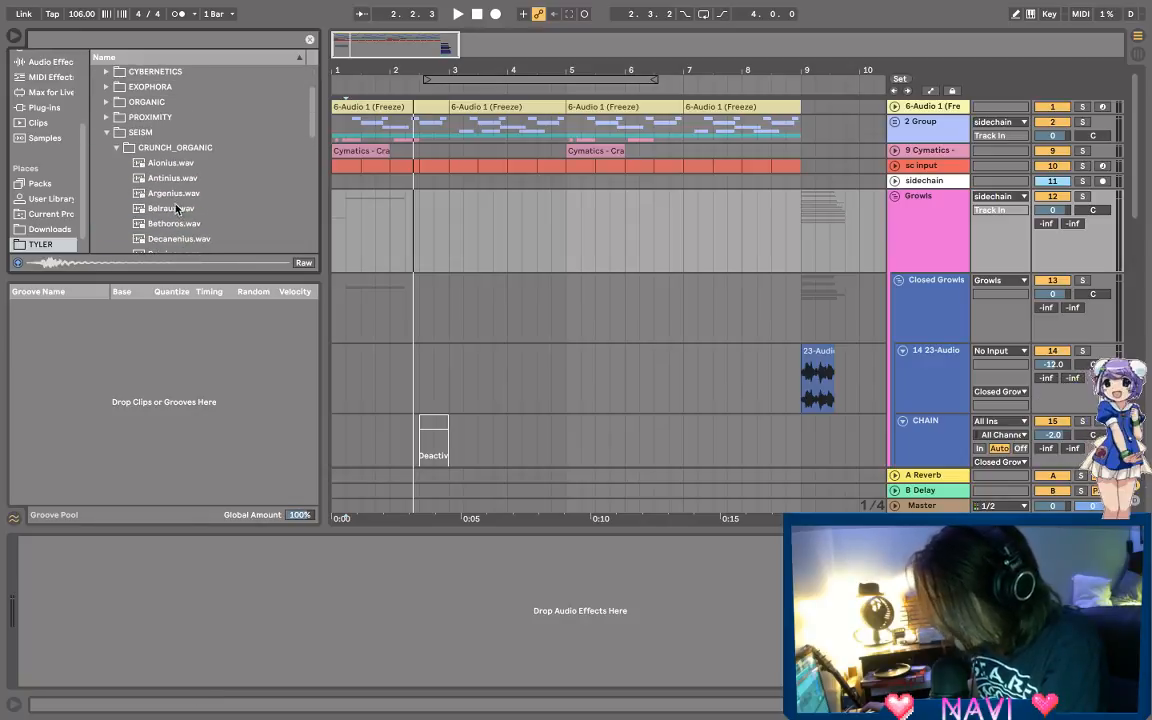
pyautogui.click(113, 148)
pyautogui.click(104, 132)
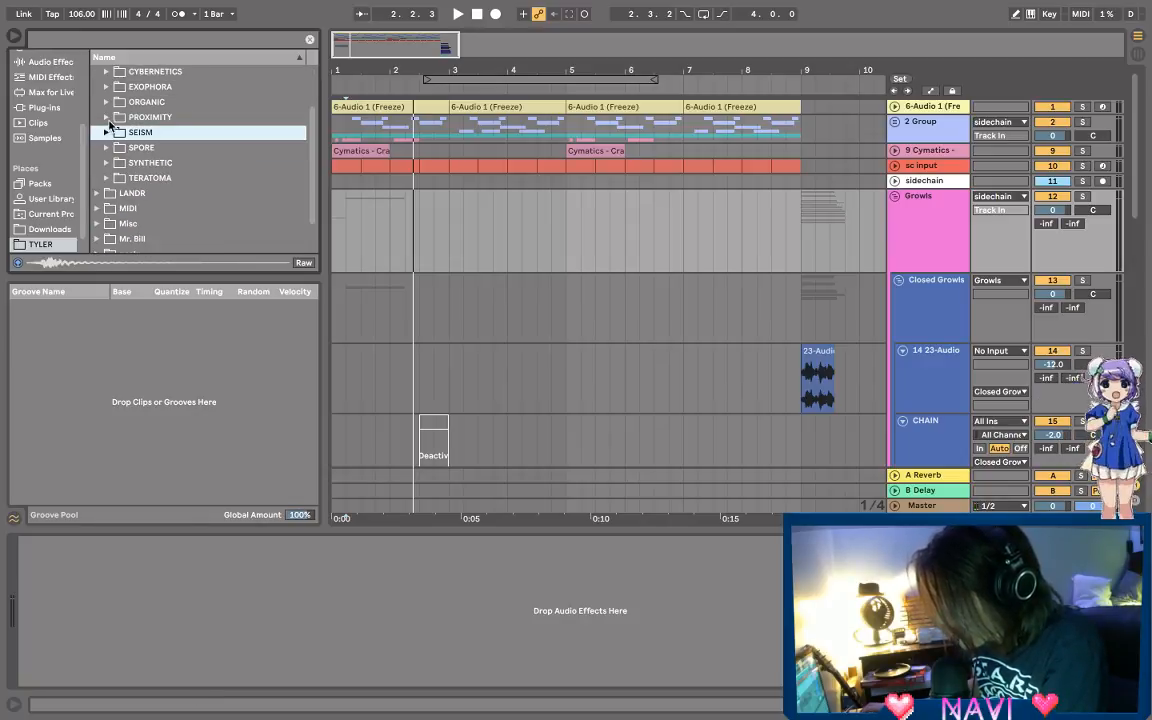
pyautogui.click(103, 117)
pyautogui.click(146, 162)
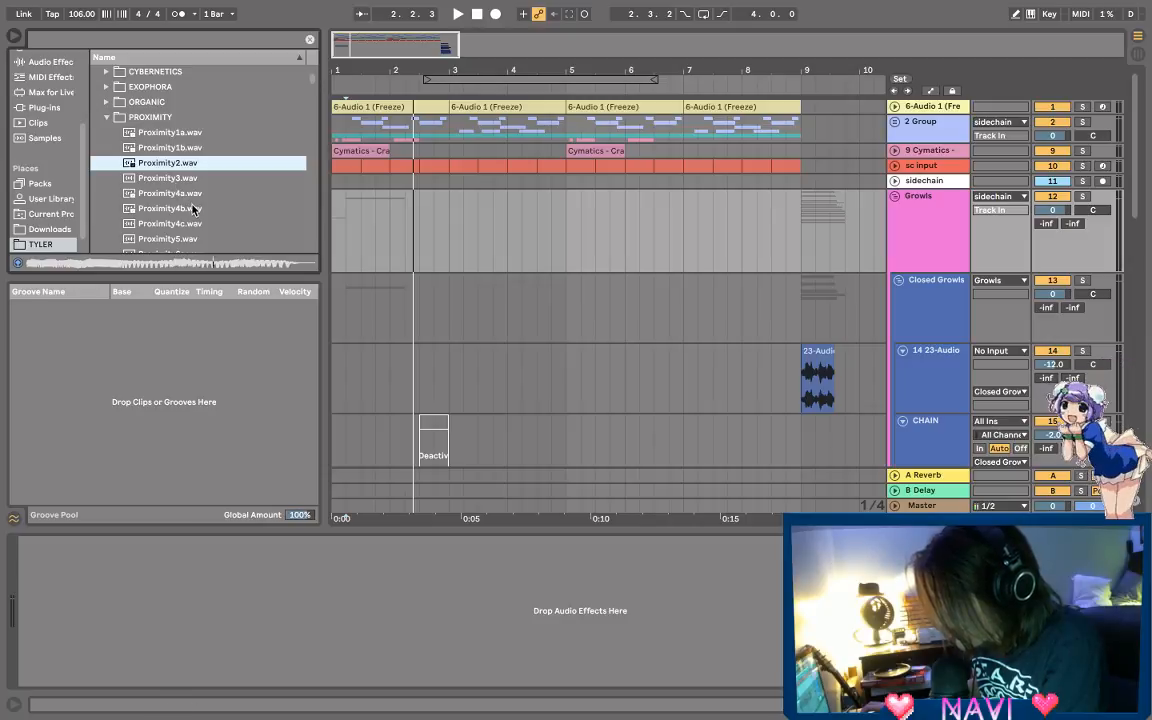
pyautogui.click(170, 208)
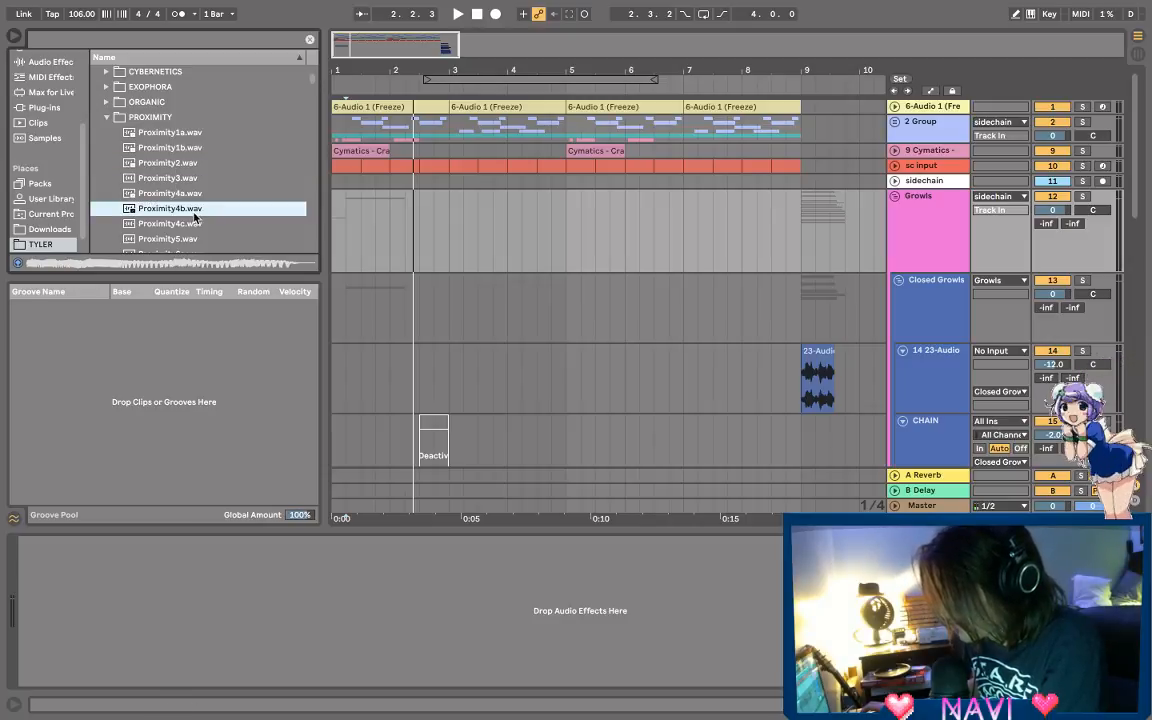
pyautogui.scroll(-2, 195, 214)
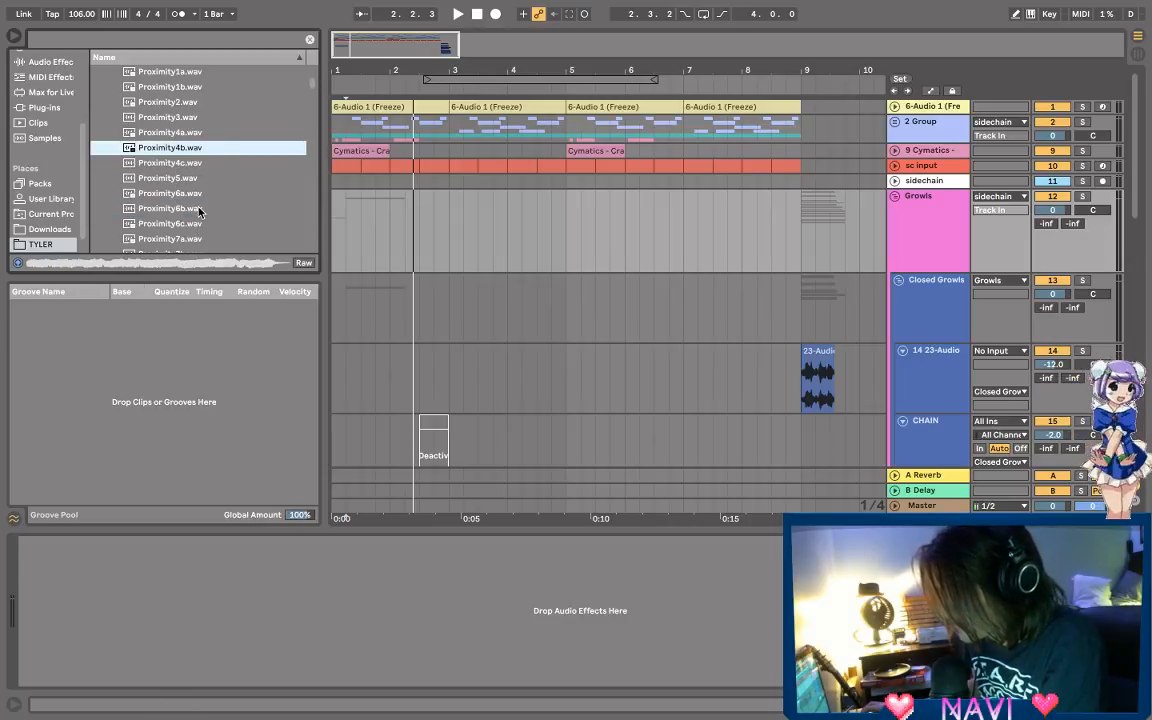
pyautogui.scroll(-2, 199, 212)
pyautogui.click(205, 163)
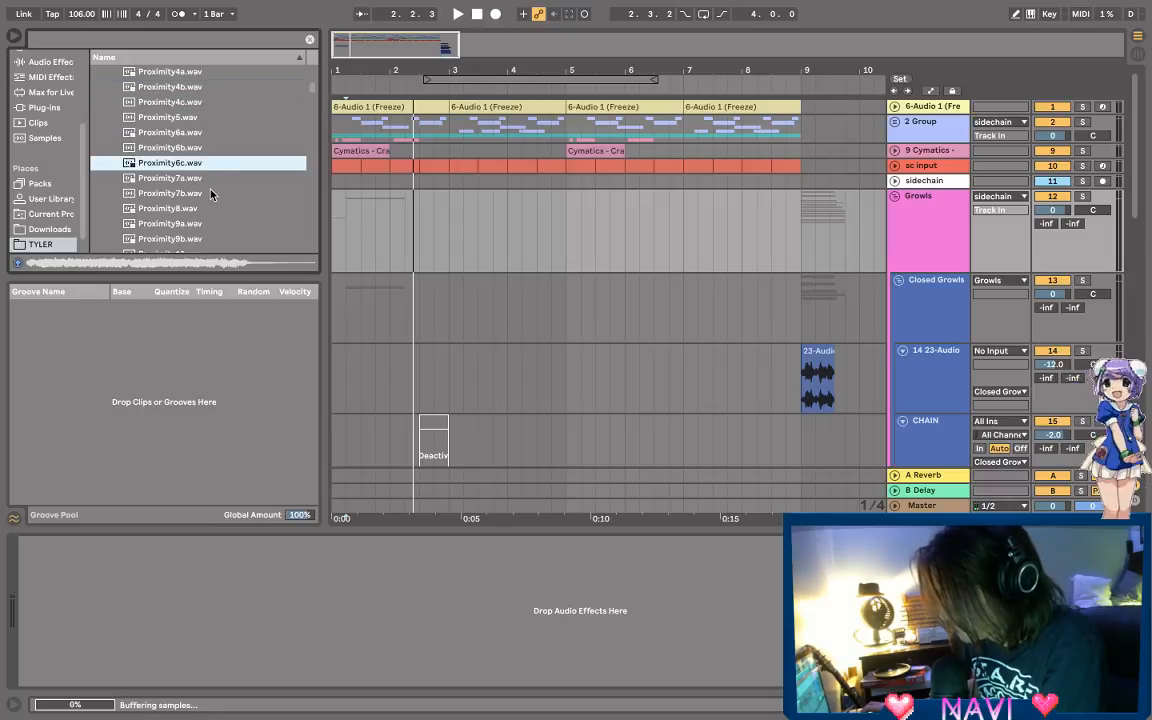
pyautogui.click(205, 193)
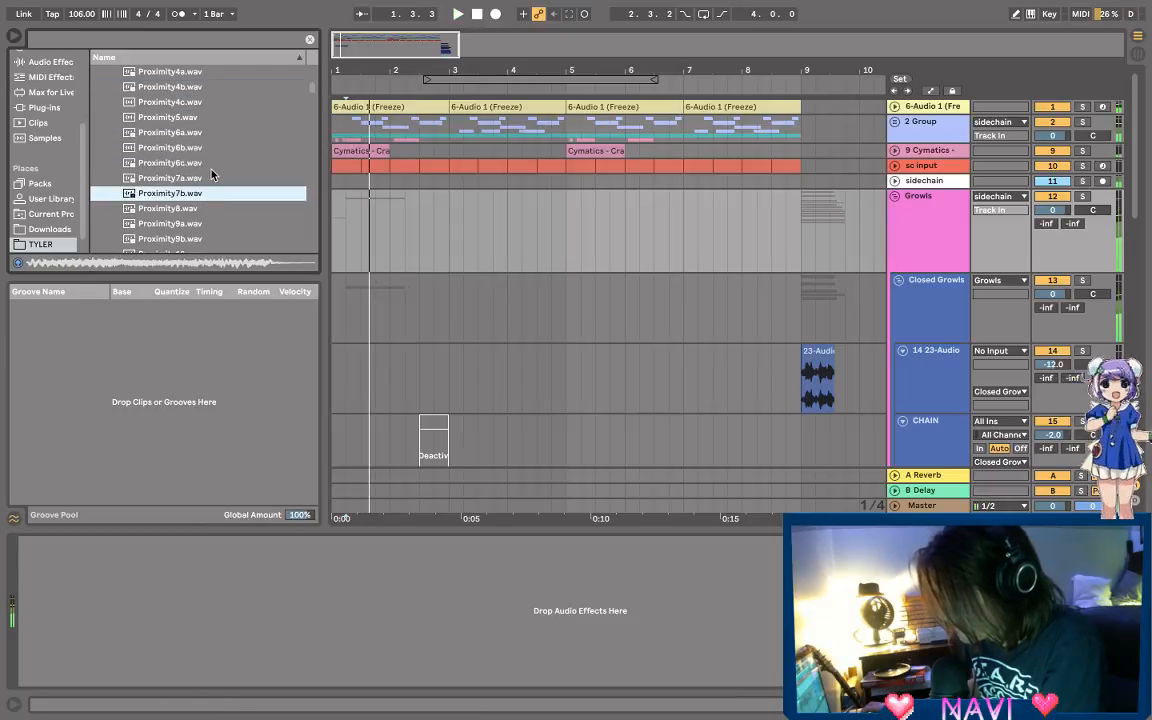
# Step: Audition Proximity7a, Proximity6b and Proximity10 from the PROXIMITY folder
pyautogui.click(211, 177)
pyautogui.click(205, 147)
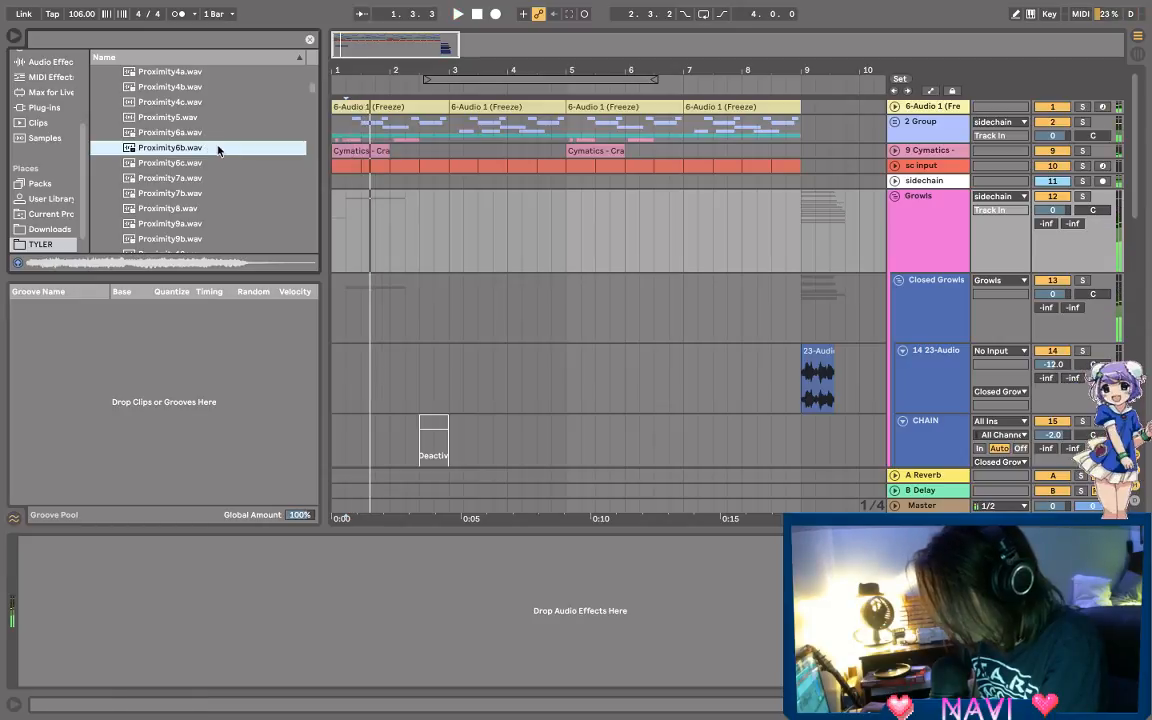
pyautogui.scroll(-2, 215, 152)
pyautogui.click(206, 176)
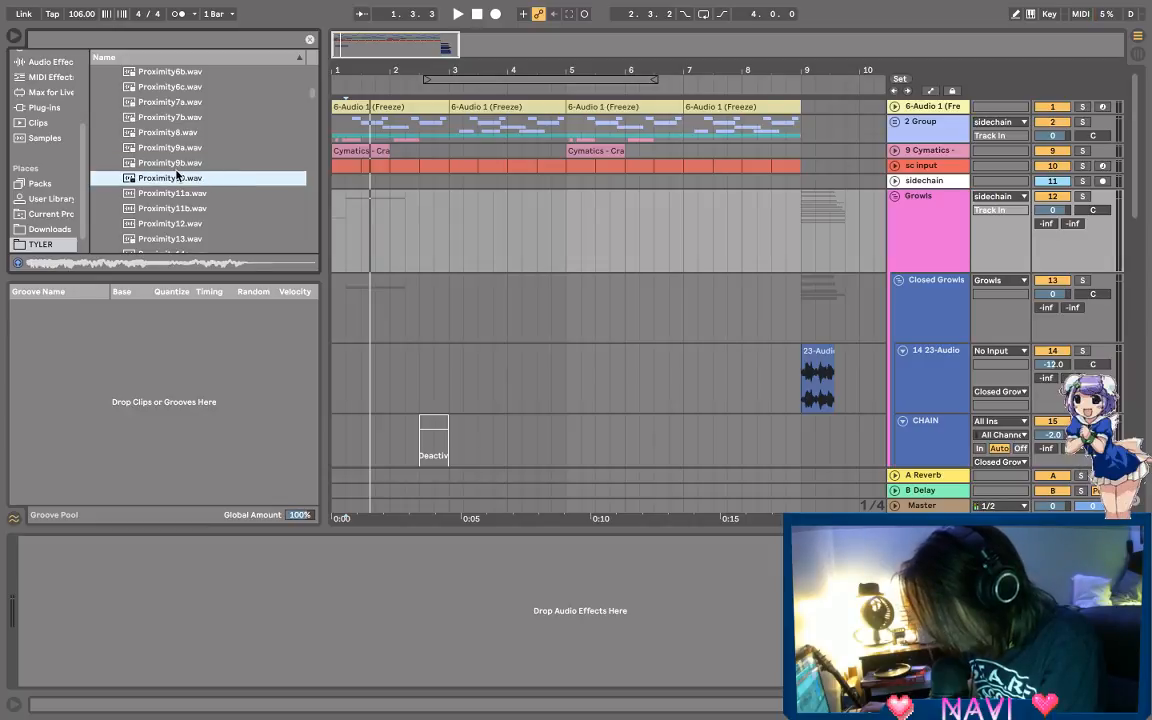
# Step: Collapse the Growls group, place Proximity10.wav on a new audio track at 2.2.1 and play it in context
pyautogui.click(896, 197)
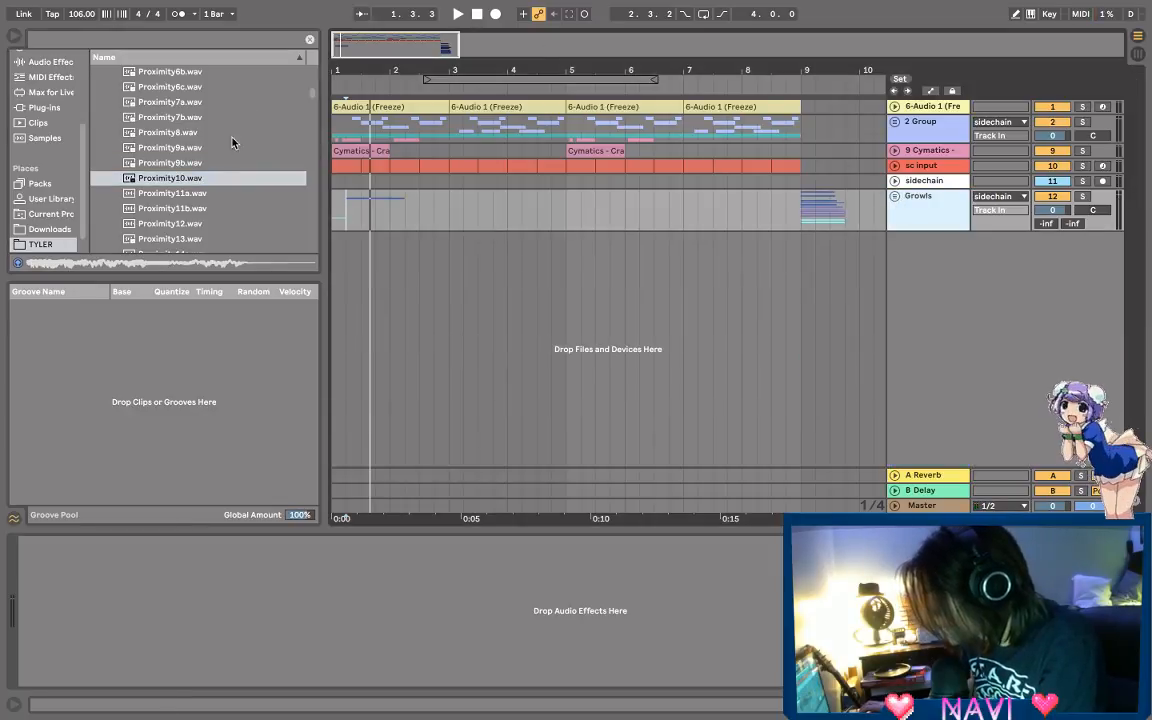
pyautogui.moveTo(168, 180); pyautogui.dragTo(406, 239)
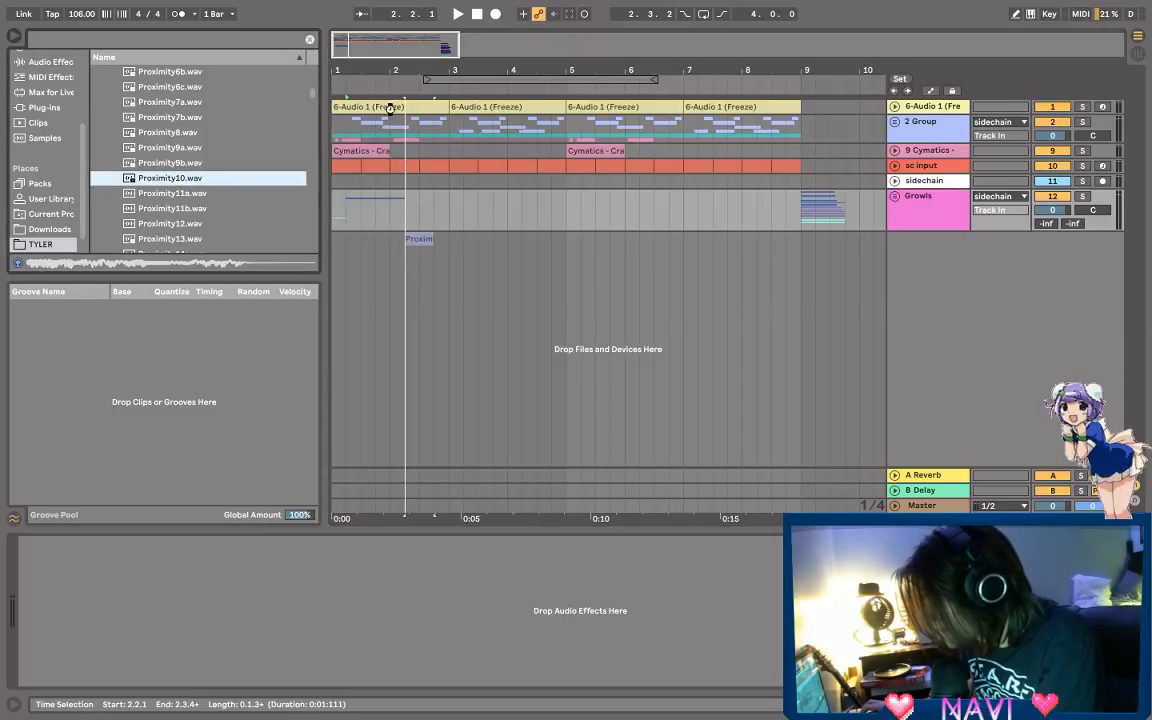
pyautogui.moveTo(397, 73); pyautogui.dragTo(405, 102)
pyautogui.click(557, 289)
pyautogui.press('space')
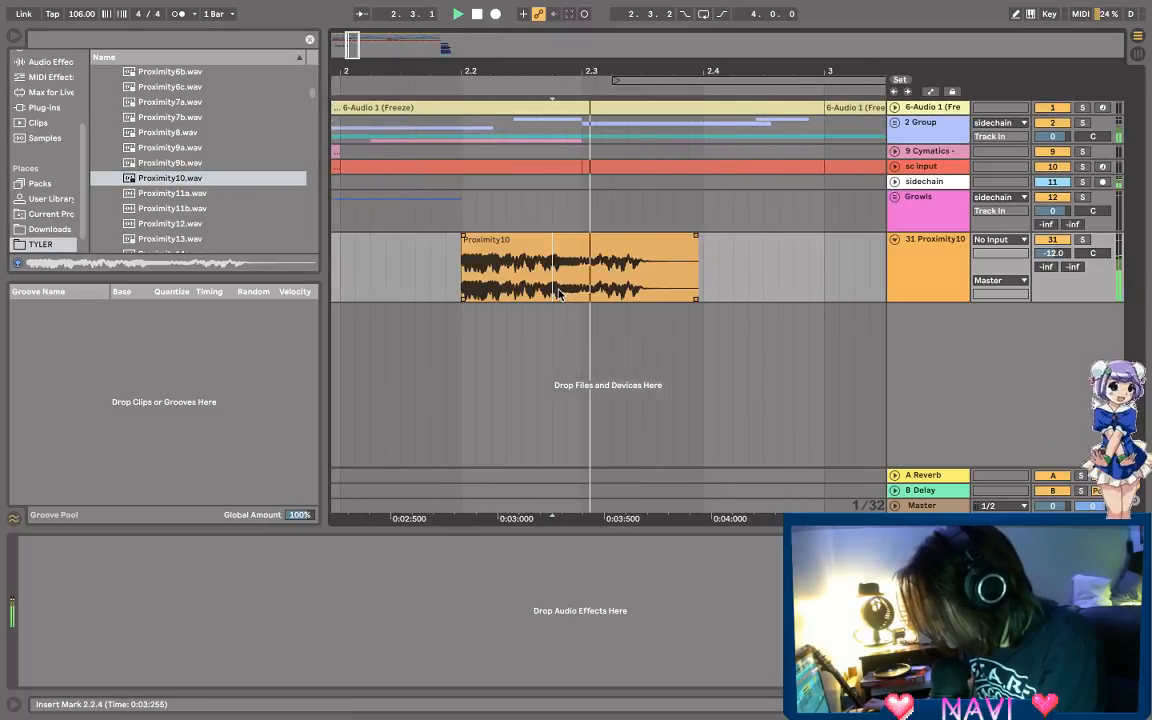
pyautogui.press('space')
# Step: Trim the start of the Proximity10 clip to 2.2.2 and play it back
pyautogui.moveTo(462, 265); pyautogui.dragTo(506, 260)
pyautogui.press('space')
pyautogui.press('space')
pyautogui.press('space')
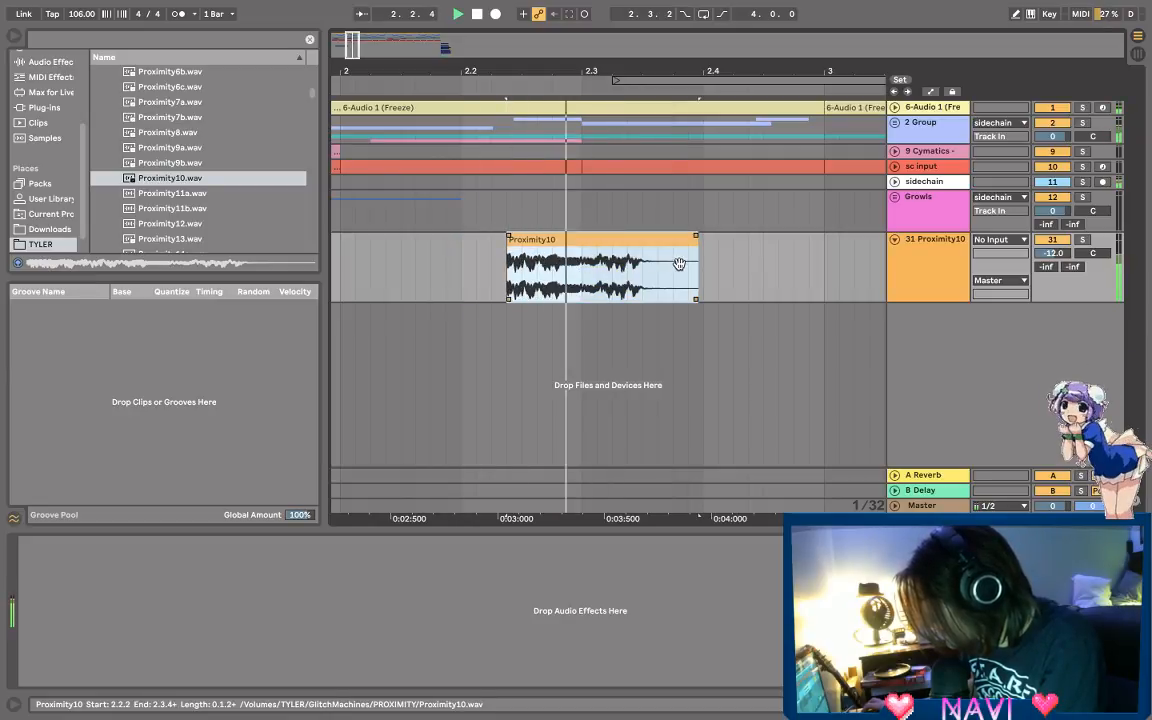
pyautogui.press('space')
# Step: Shorten the end of the Proximity10 clip to just past 2.3.1 and listen to it several times
pyautogui.moveTo(596, 250); pyautogui.dragTo(593, 246)
pyautogui.press('space')
pyautogui.press('space')
pyautogui.press('space')
pyautogui.press('space')
pyautogui.press('space')
# Step: Reverse the Proximity10 sample and trim the end of its clip to 2.3.1
pyautogui.doubleClick(580, 243)
pyautogui.press('space')
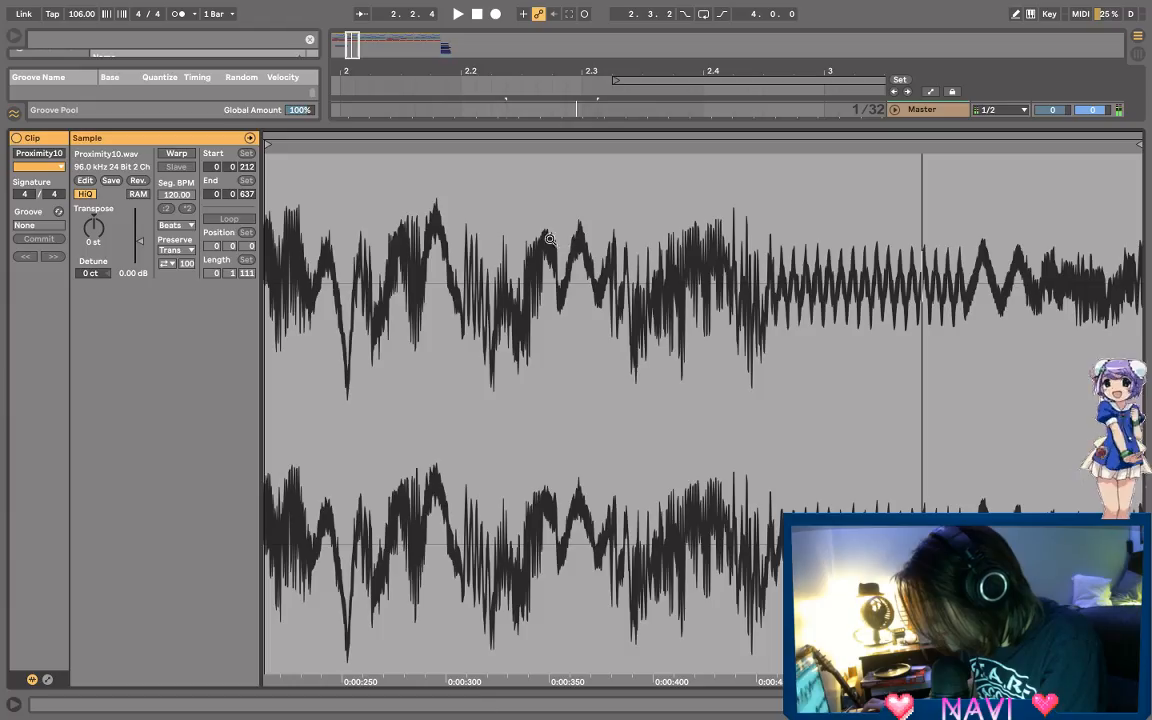
pyautogui.click(143, 181)
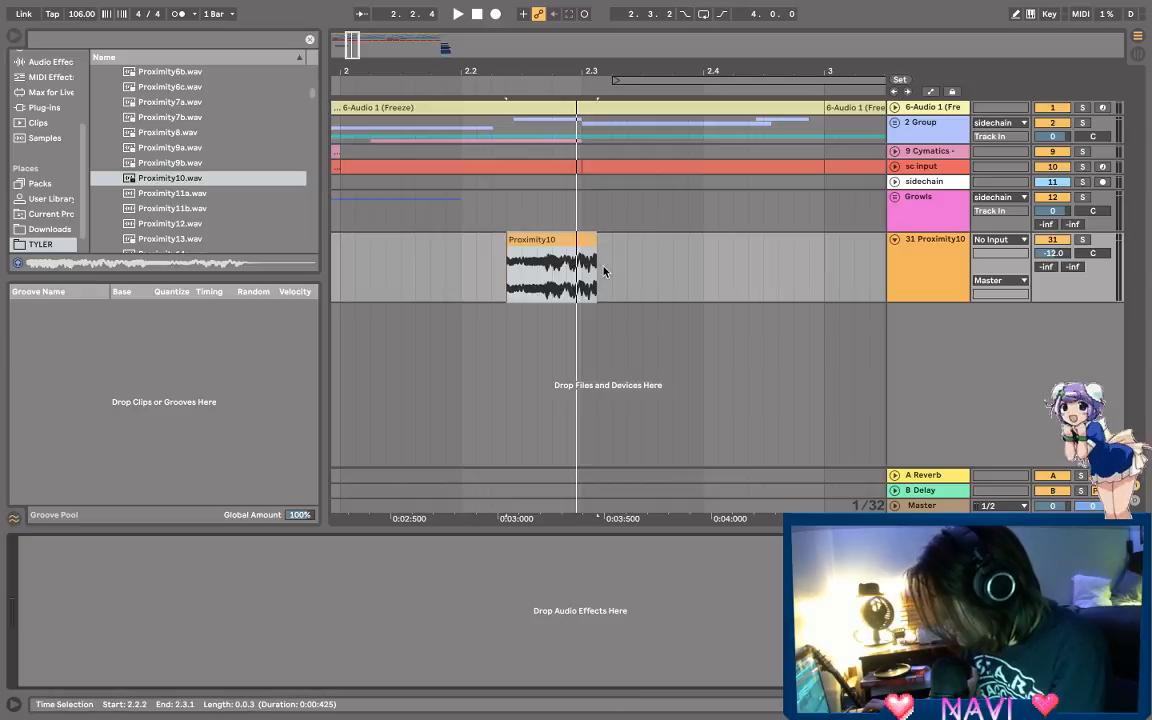
pyautogui.moveTo(591, 259)
pyautogui.mouseDown()
pyautogui.moveTo(577, 259)
pyautogui.moveTo(633, 259)
pyautogui.moveTo(580, 259)
pyautogui.mouseUp()
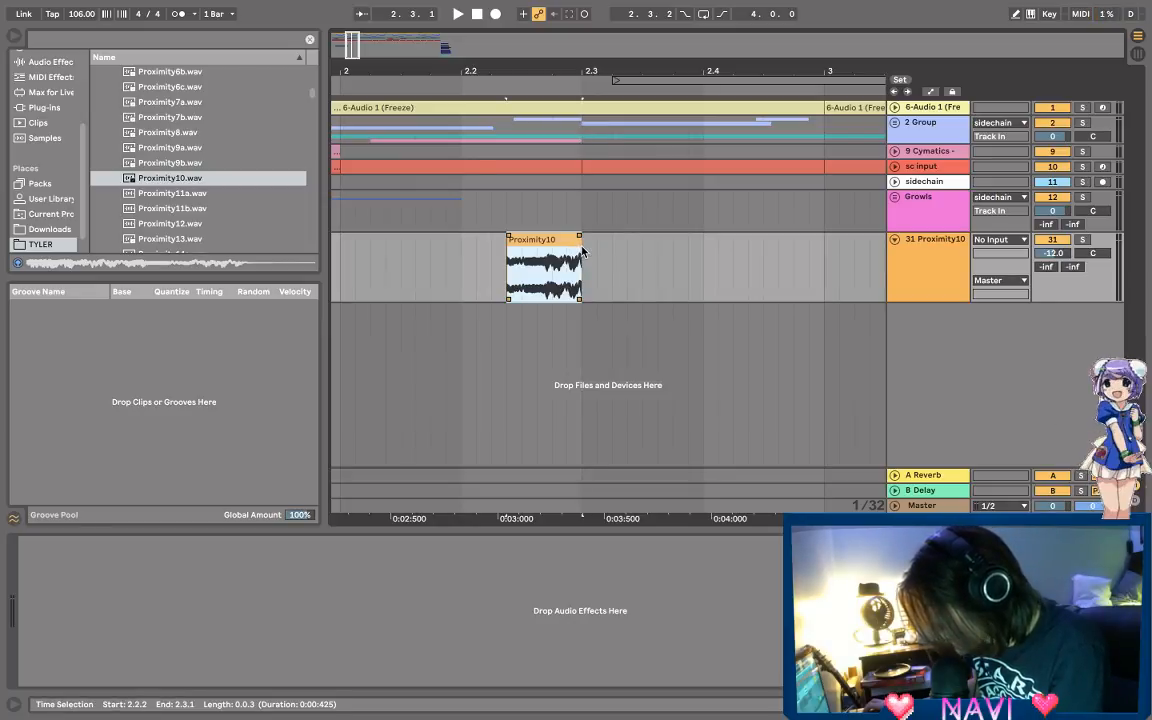
pyautogui.moveTo(581, 241)
pyautogui.mouseDown()
pyautogui.moveTo(642, 241)
pyautogui.moveTo(581, 241)
pyautogui.mouseUp()
# Step: Enable warping for the reversed Proximity10 clip, stretch its end to 2.4.1 and play it
pyautogui.doubleClick(566, 238)
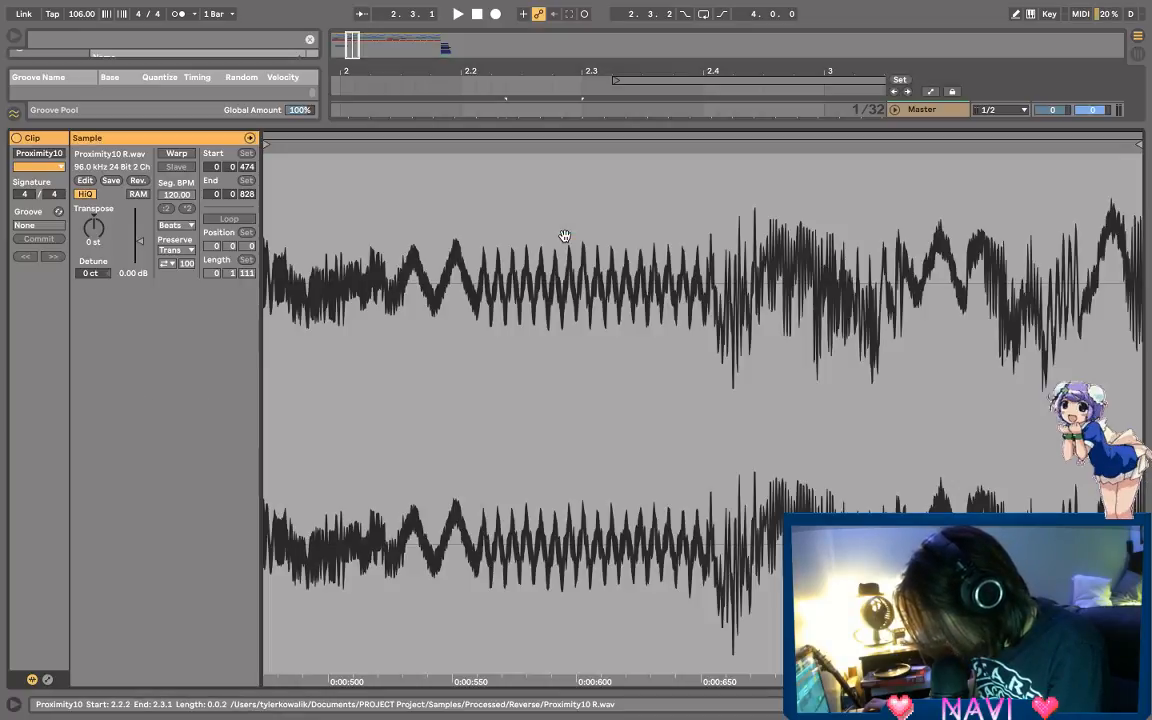
pyautogui.click(177, 153)
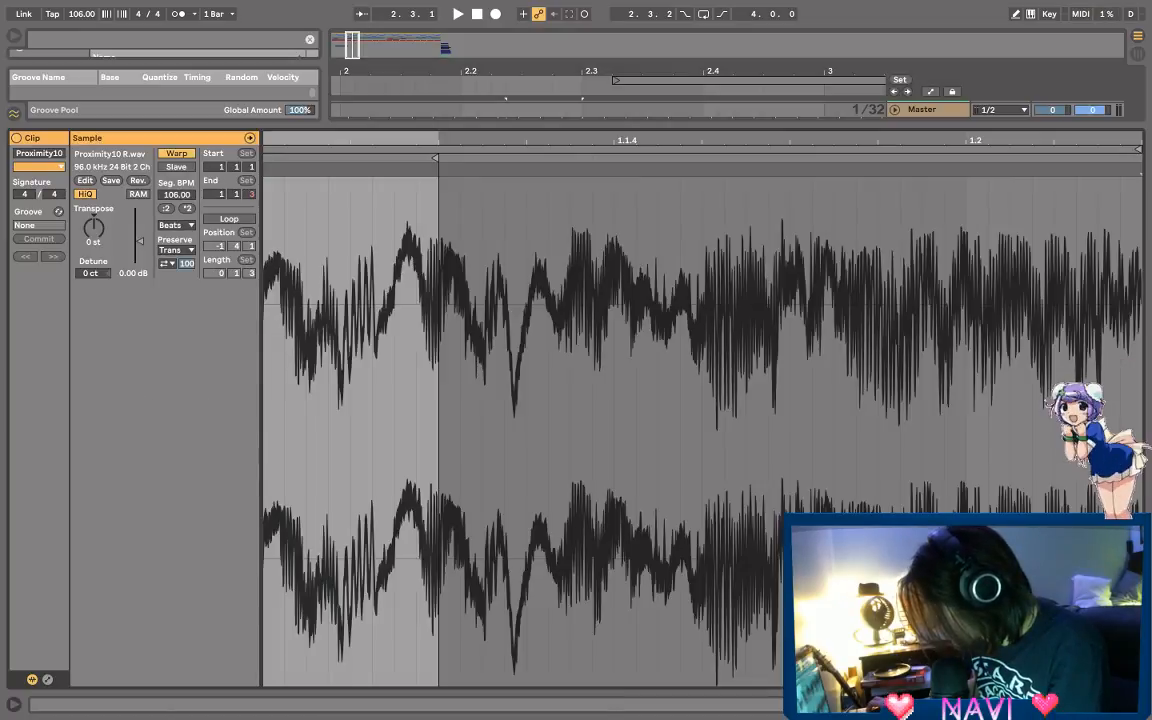
pyautogui.click(1060, 705)
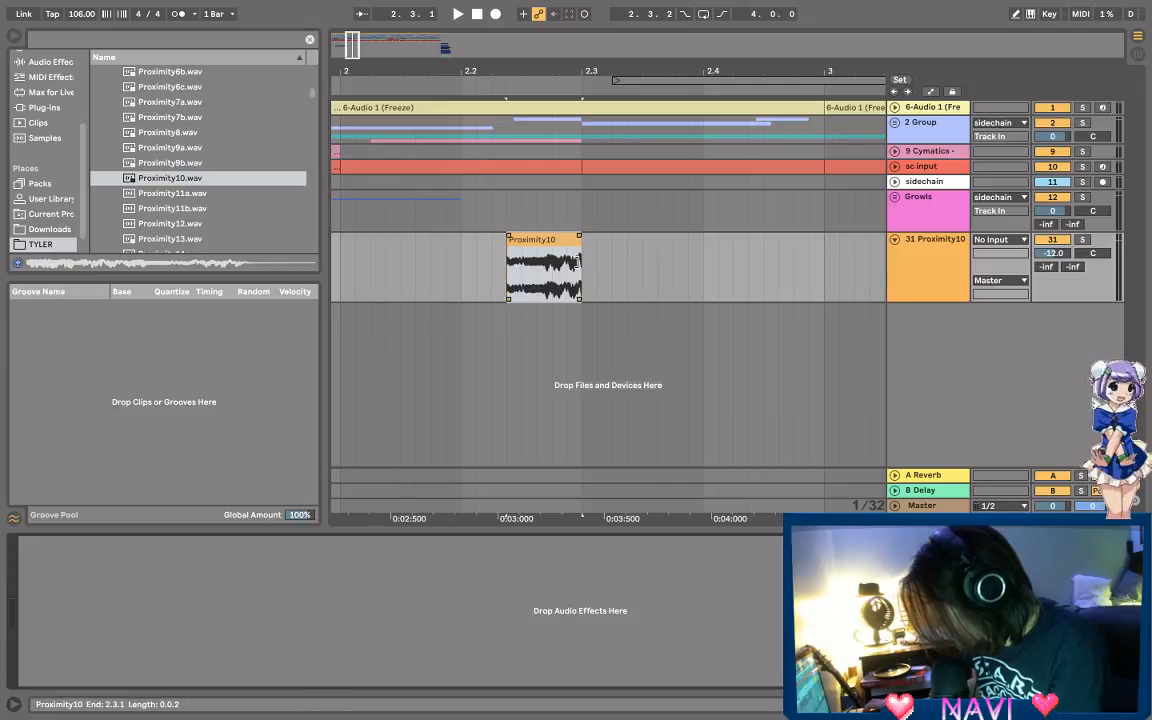
pyautogui.moveTo(581, 272); pyautogui.dragTo(700, 285)
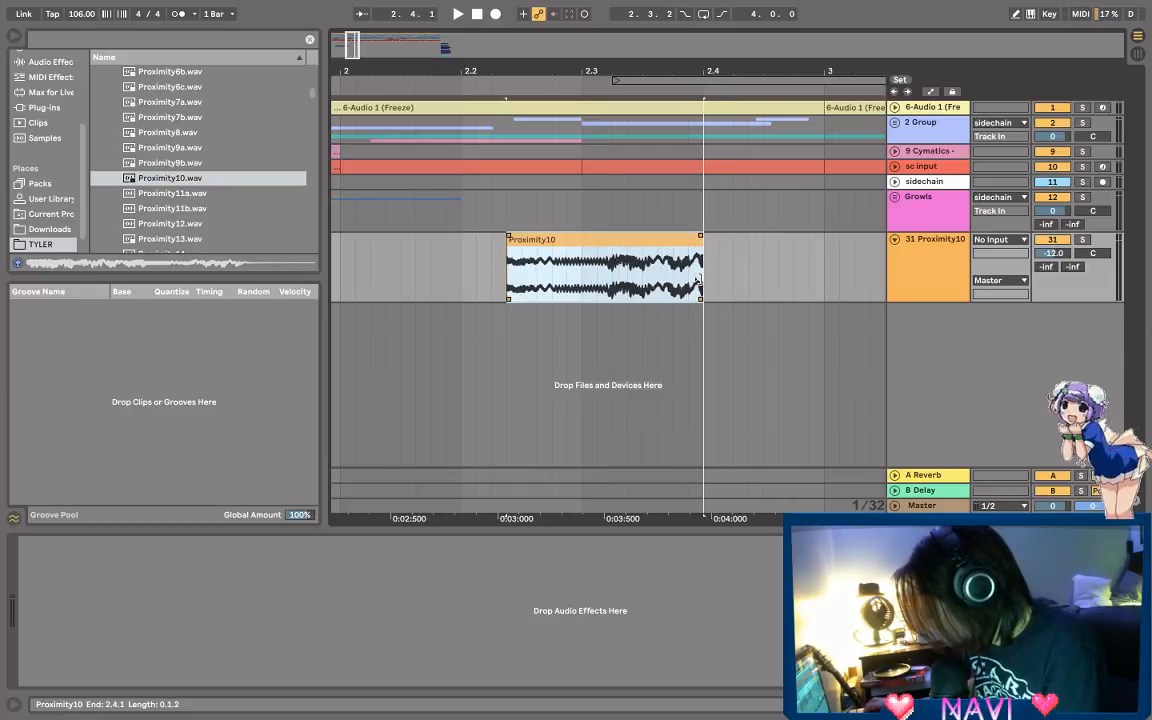
pyautogui.click(491, 265)
pyautogui.press('space')
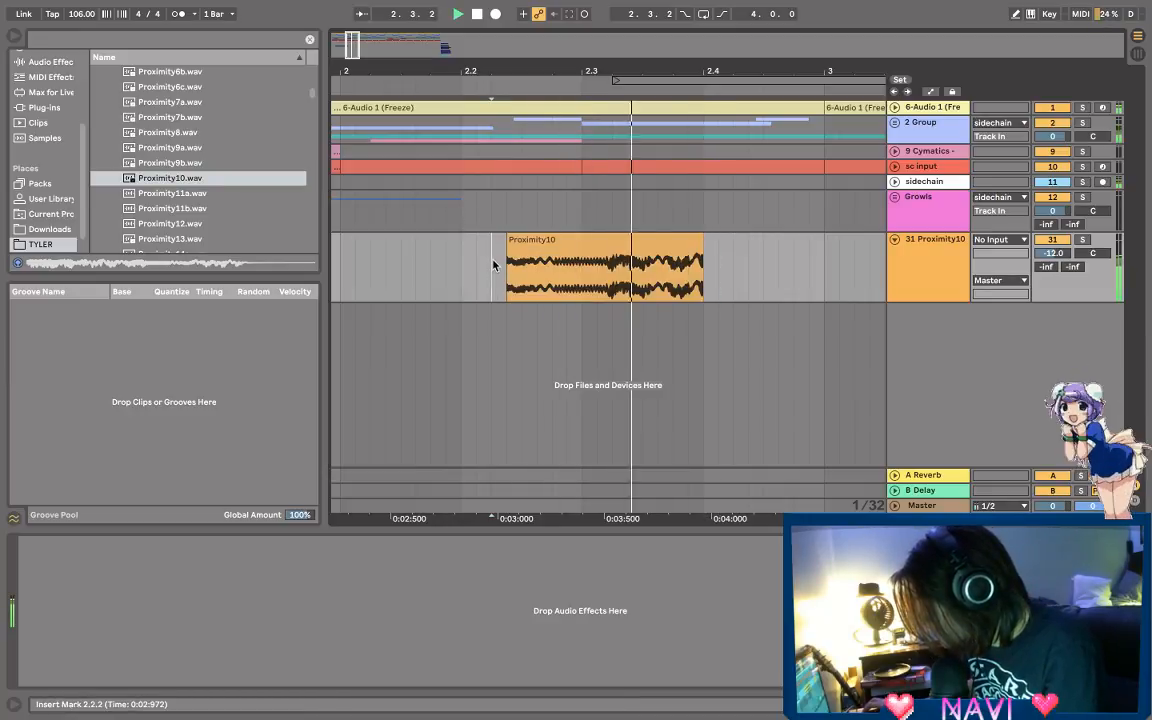
# Step: Try the Texture warp mode on the Proximity10 clip and play it
pyautogui.doubleClick(669, 248)
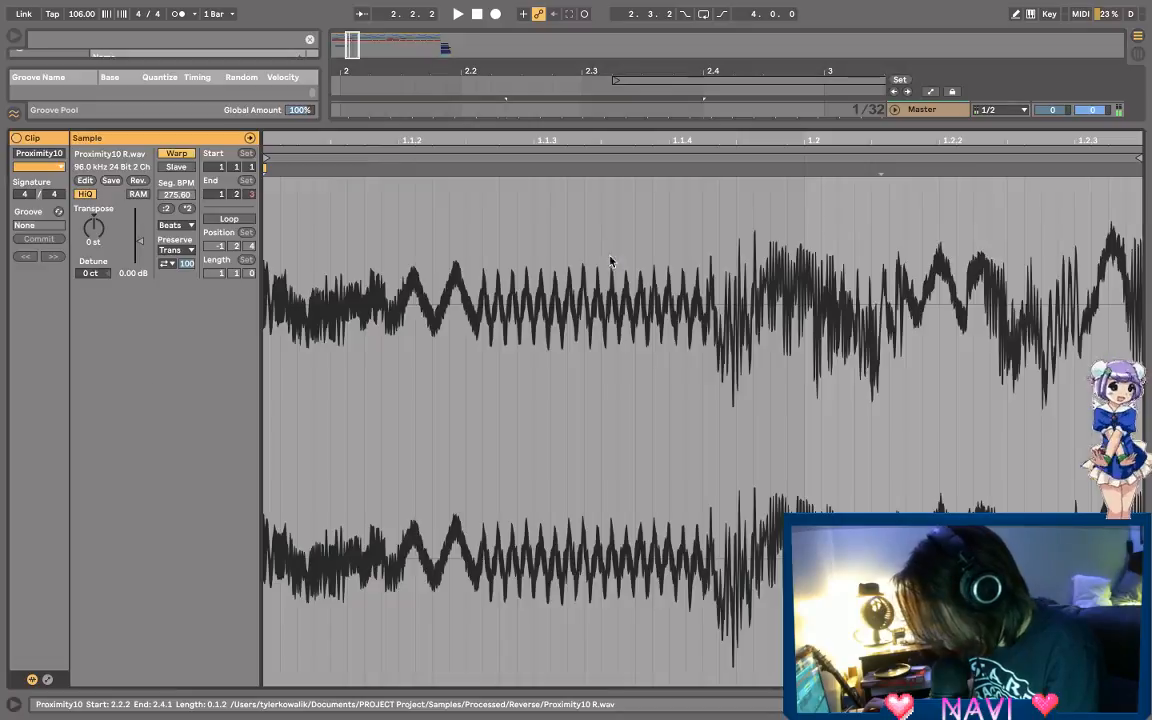
pyautogui.press('space')
pyautogui.click(177, 224)
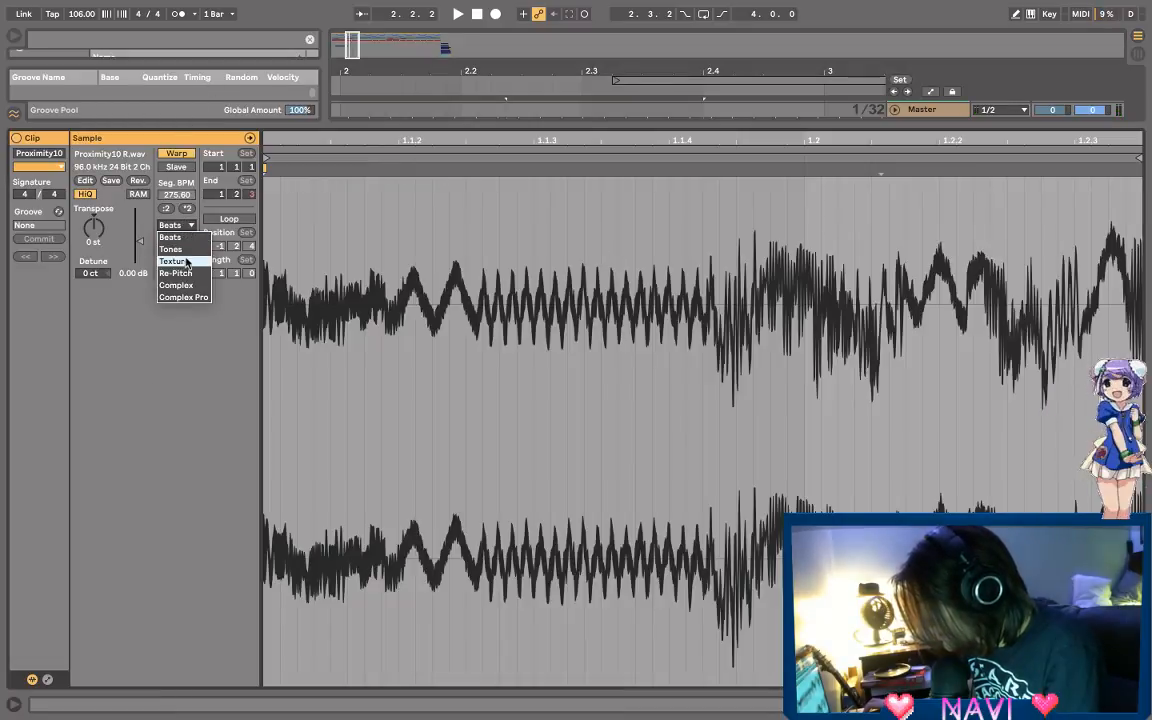
pyautogui.click(183, 261)
pyautogui.press('space')
# Step: Try different Texture settings during playback, including a grain size of 203.87 and a flux of 82.03
pyautogui.moveTo(179, 249); pyautogui.dragTo(179, 310)
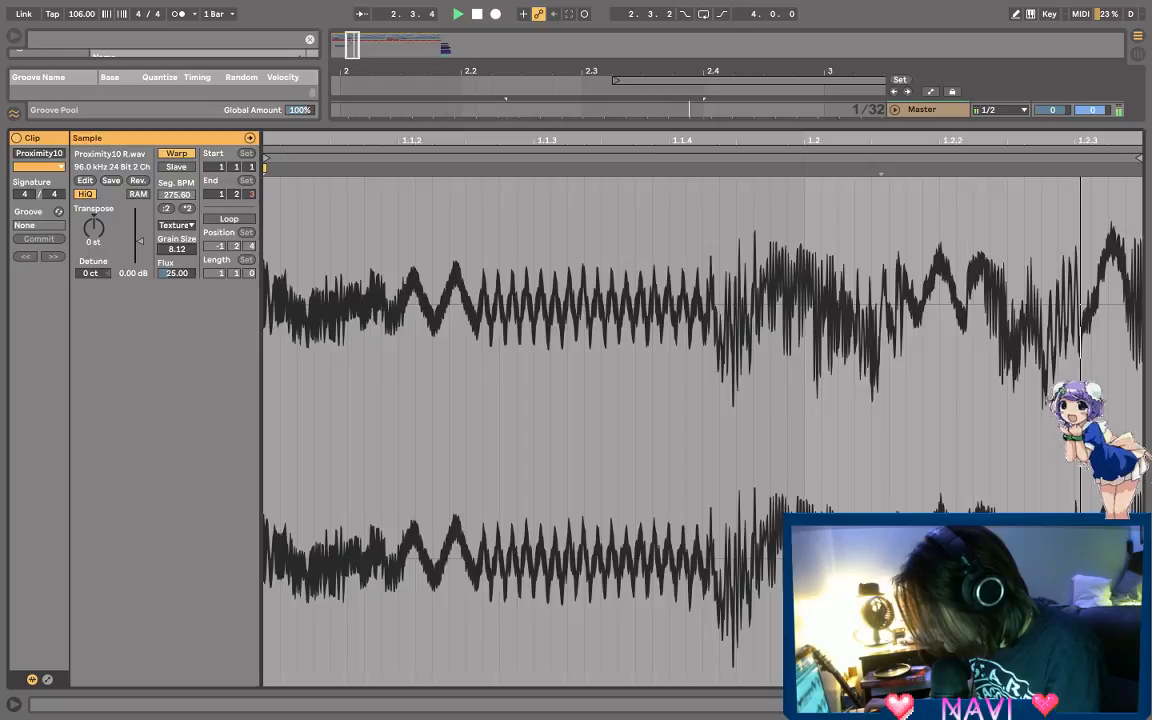
pyautogui.moveTo(176, 272); pyautogui.dragTo(176, 216)
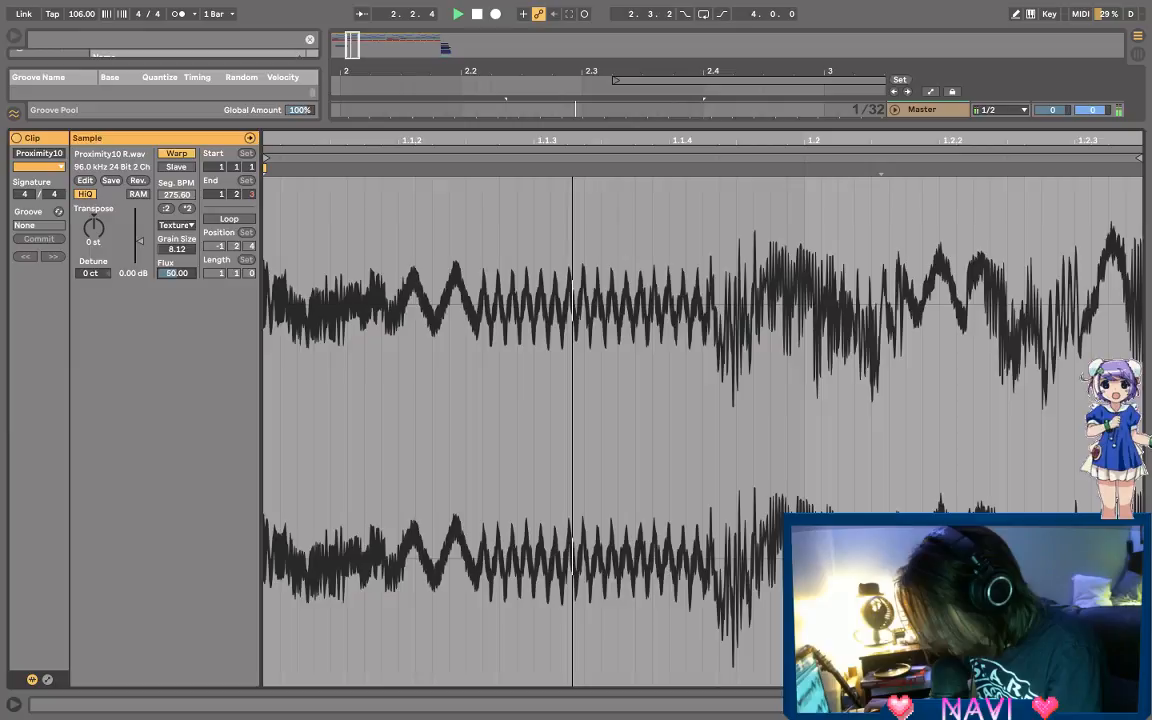
pyautogui.moveTo(176, 273); pyautogui.dragTo(176, 232)
pyautogui.moveTo(176, 249); pyautogui.dragTo(176, 165)
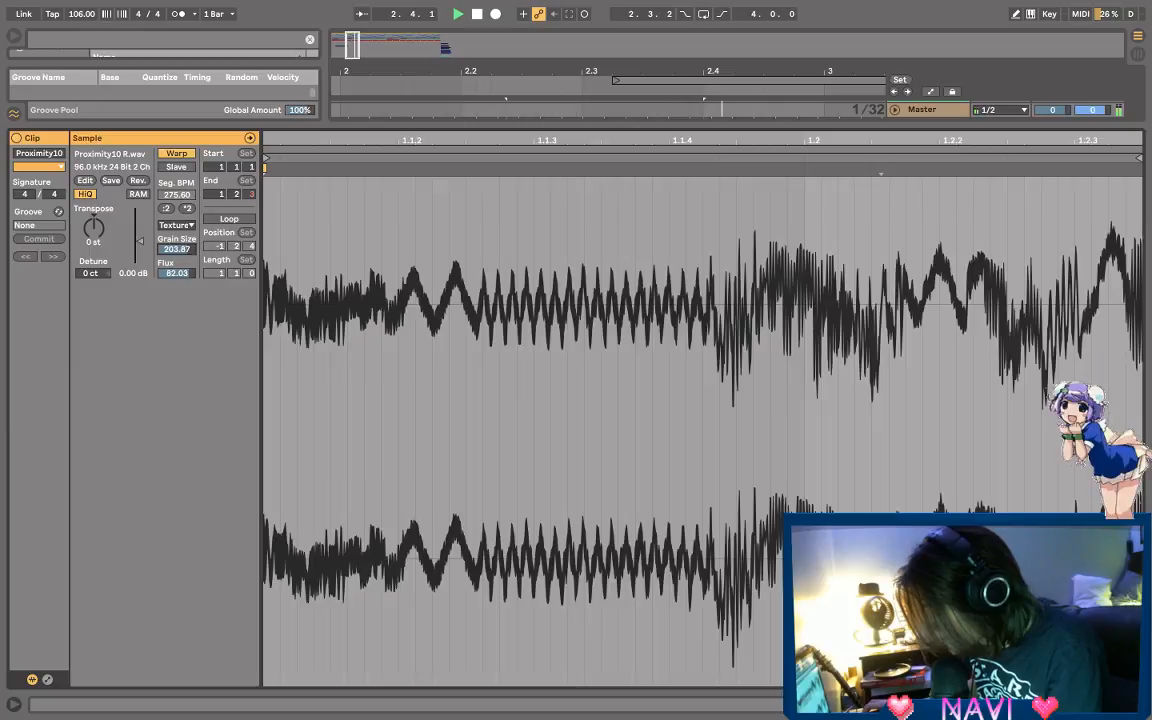
pyautogui.moveTo(176, 249)
pyautogui.mouseDown()
pyautogui.moveTo(176, 275)
pyautogui.moveTo(177, 226)
pyautogui.moveTo(178, 238)
pyautogui.mouseUp()
# Step: Set the clip's warp mode to Tones with a grain size of 71.37, stop playback and return to the arrangement
pyautogui.click(177, 226)
pyautogui.click(177, 210)
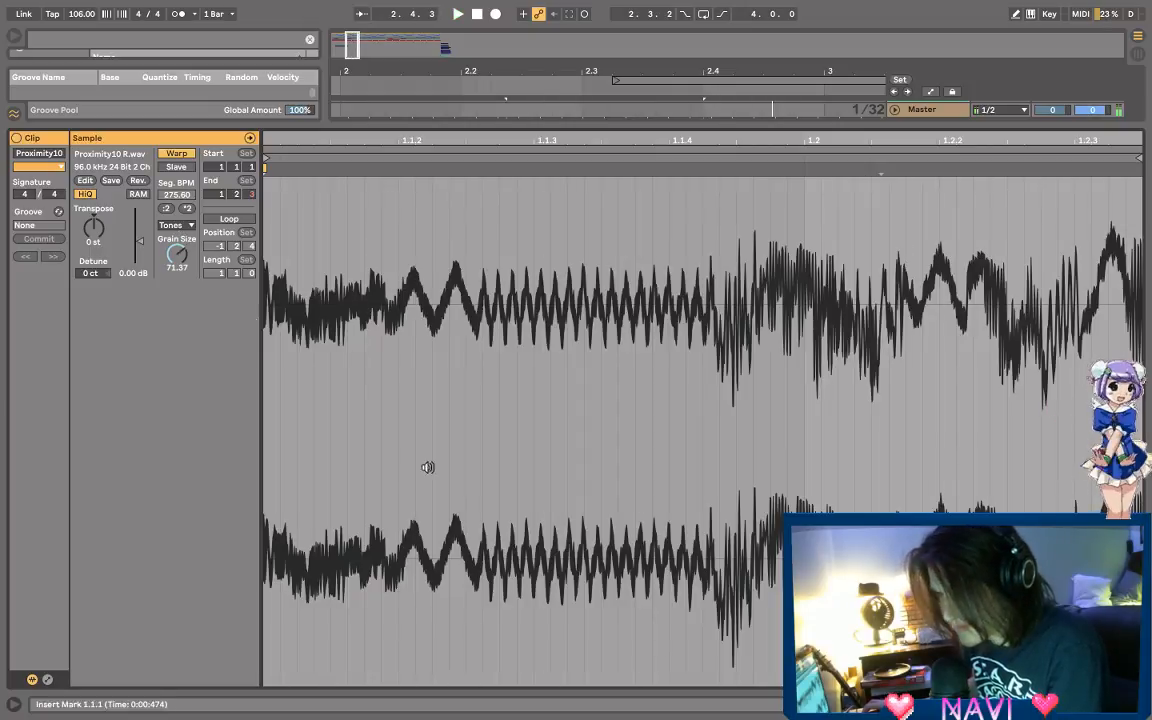
pyautogui.press('space')
pyautogui.hotkey('shift', 'Tab')
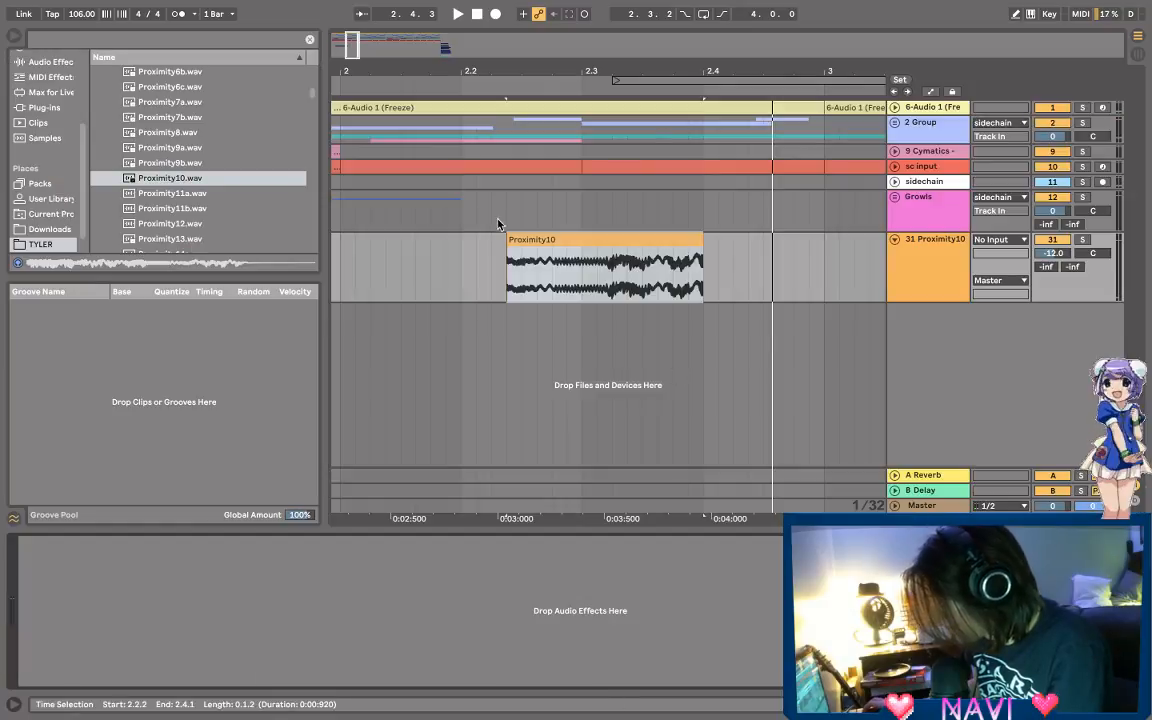
# Step: Reopen the Proximity10 clip's sample settings, transpose it to 9 st and play the result
pyautogui.rightClick(558, 254)
pyautogui.click(532, 239)
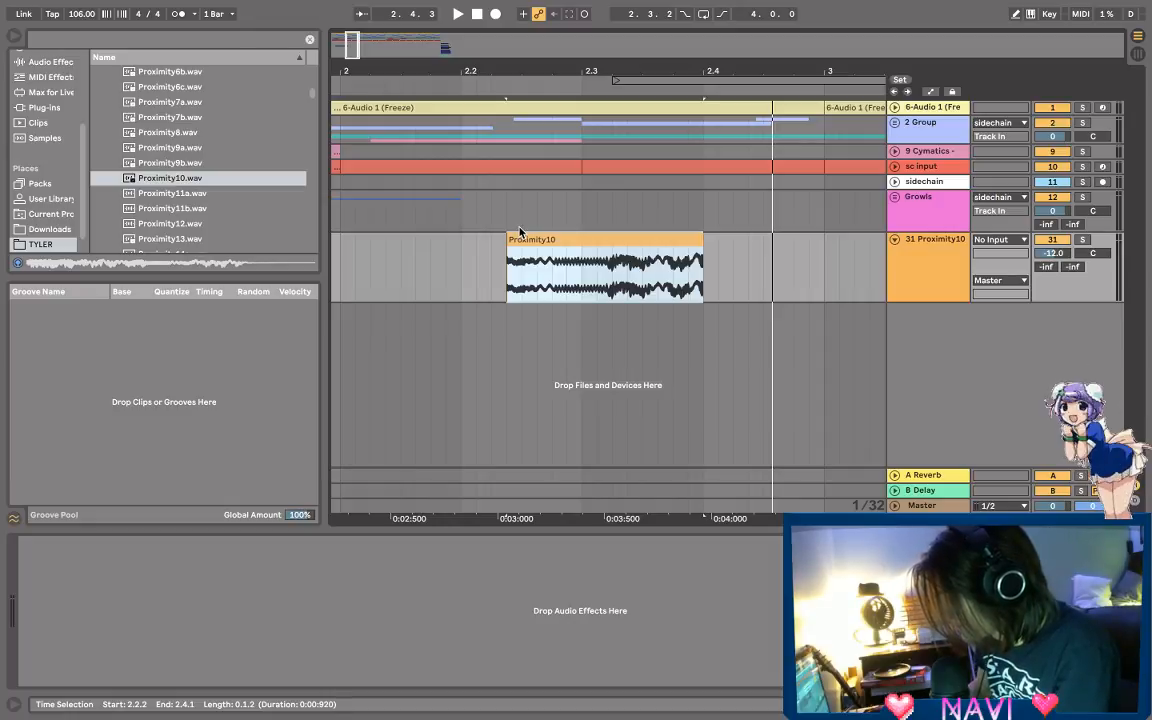
pyautogui.doubleClick(531, 238)
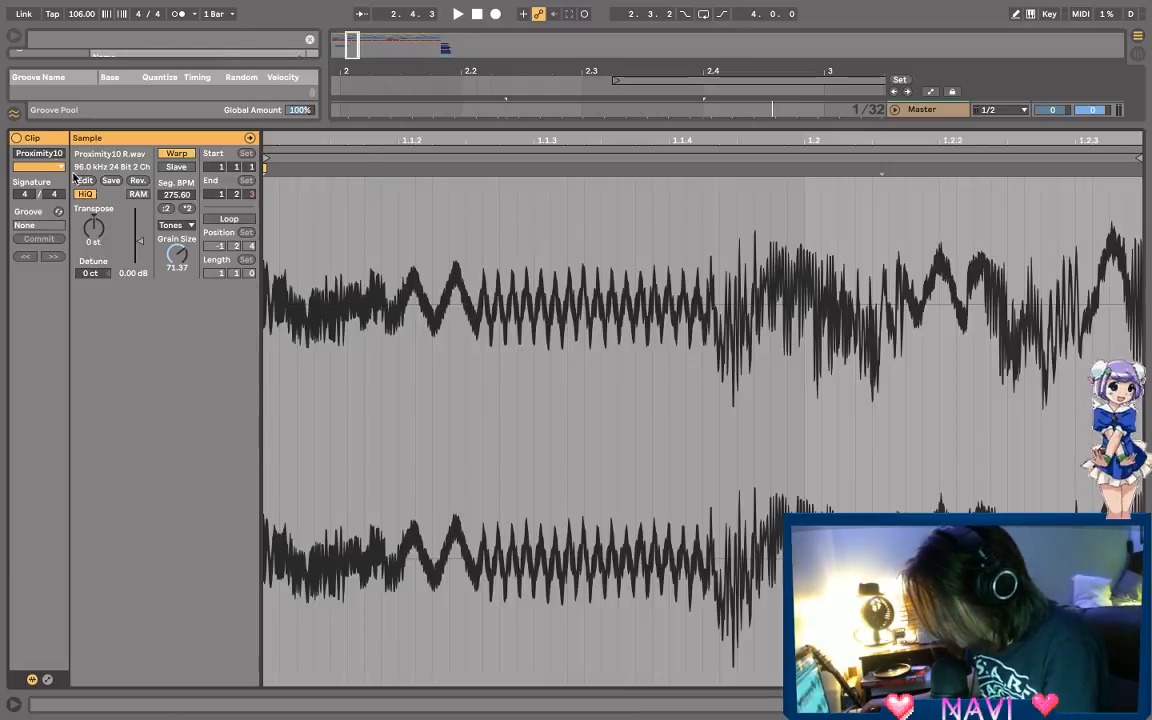
pyautogui.press('space')
pyautogui.press('space')
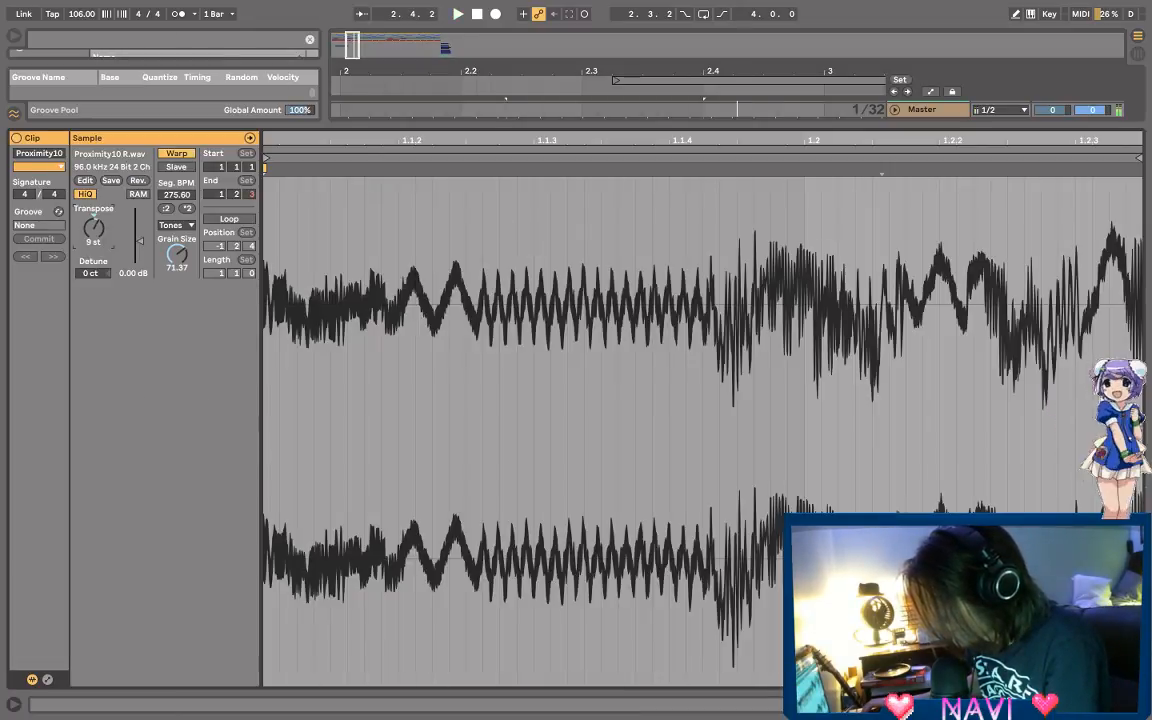
# Step: Raise the Proximity10 clip's transposition to 12 st and play it back
pyautogui.press('space')
pyautogui.press('Up')
pyautogui.press('Up')
pyautogui.press('Up')
pyautogui.press('space')
pyautogui.press('space')
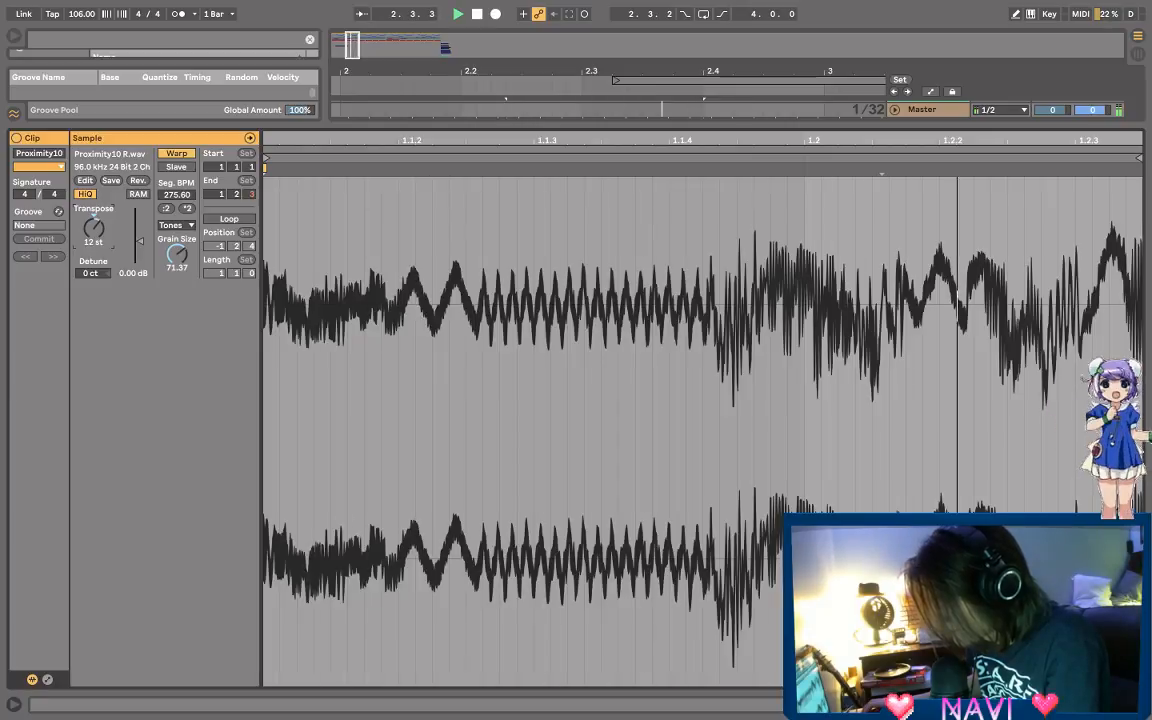
# Step: Lower the Proximity10 clip's transposition by two semitones and play it again
pyautogui.press('Down')
pyautogui.press('Down')
pyautogui.press('space')
pyautogui.press('space')
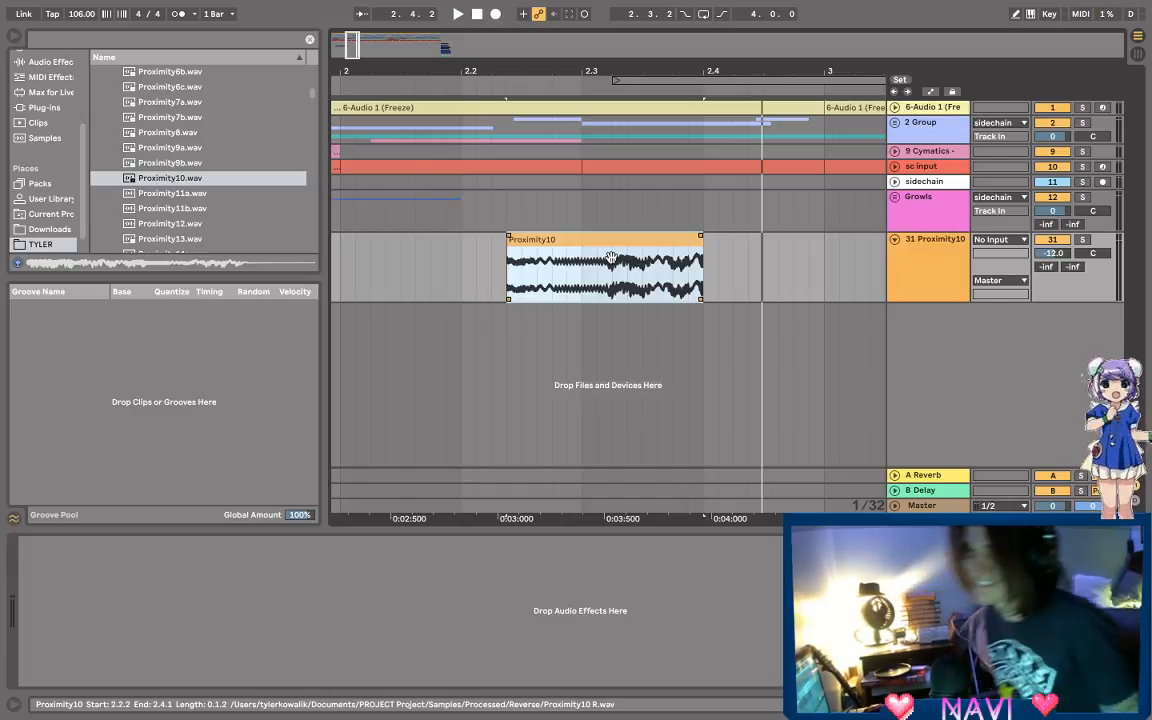
# Step: Play the arrangement from just before the Proximity10 clip and trim the clip's end to 2.3.2
pyautogui.click(503, 243)
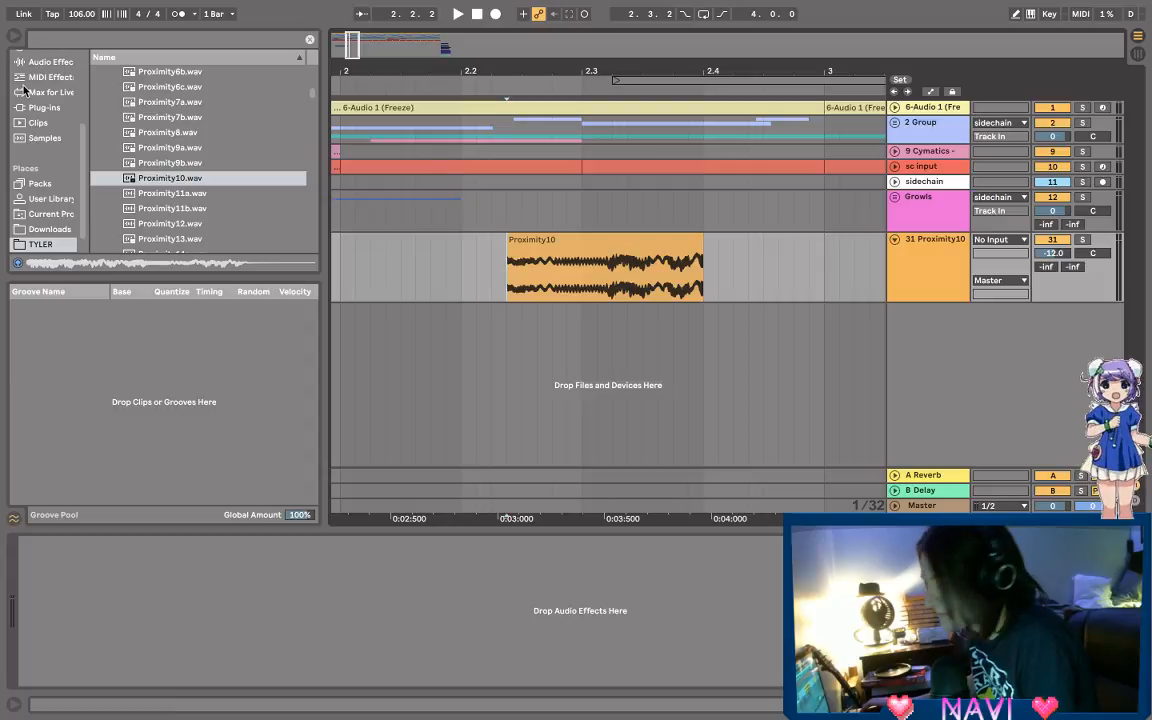
pyautogui.click(490, 246)
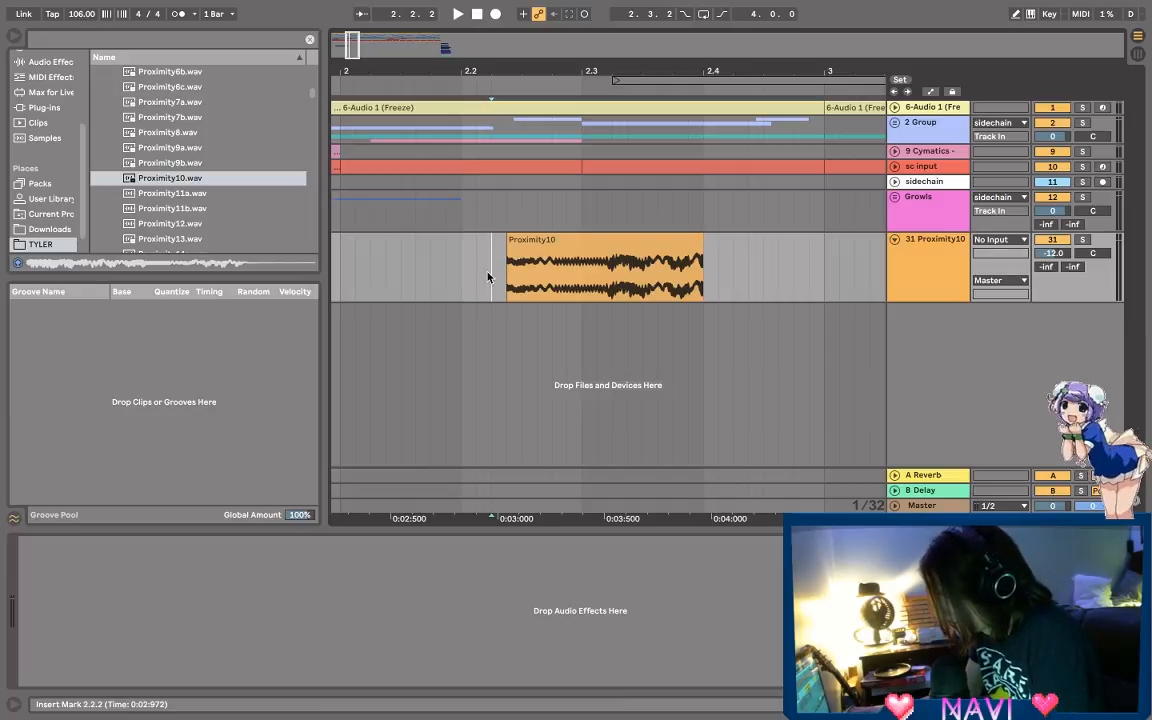
pyautogui.press('space')
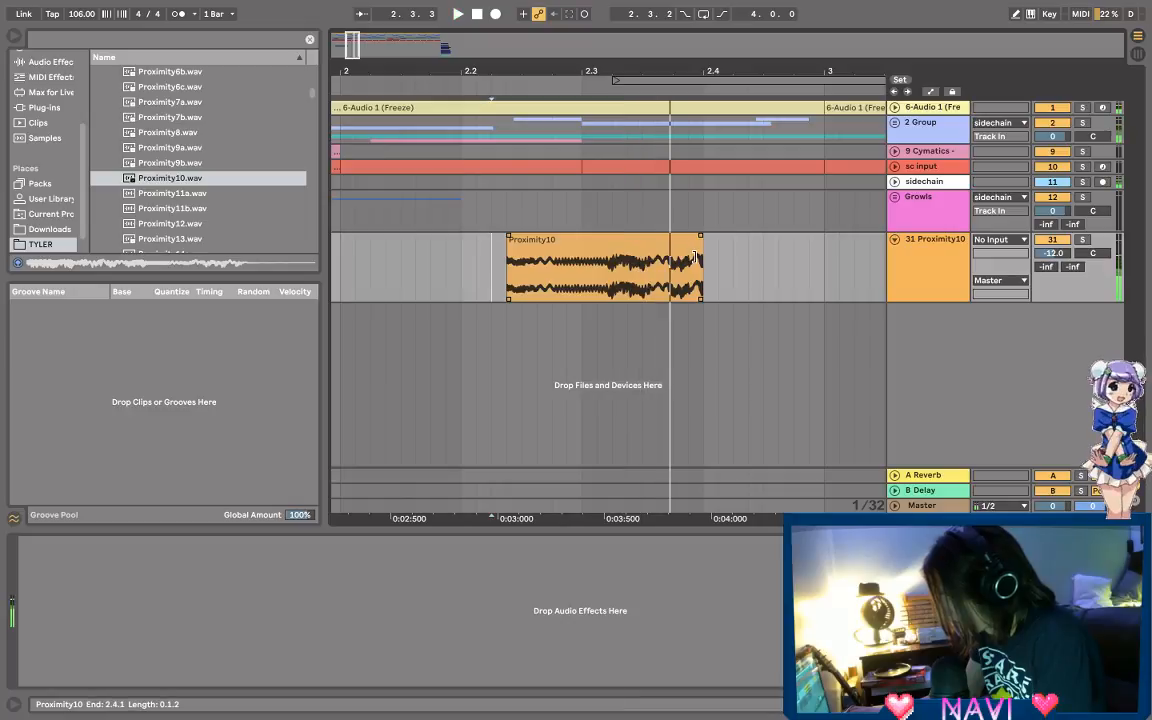
pyautogui.moveTo(697, 257); pyautogui.dragTo(609, 257)
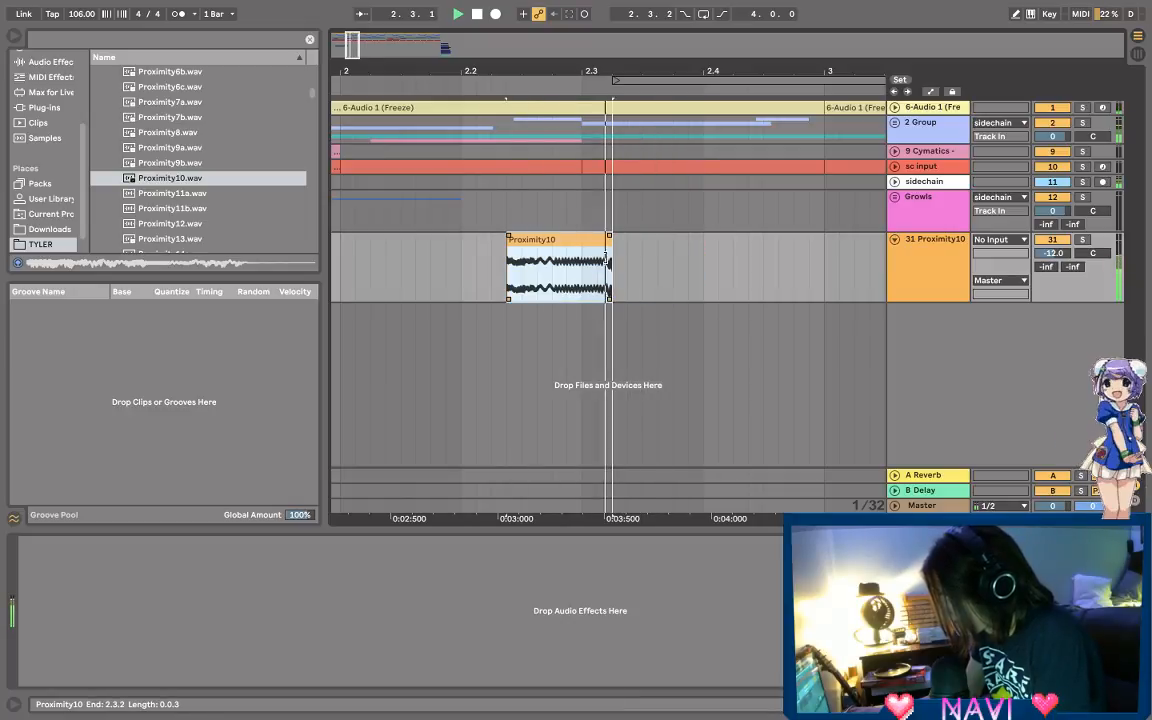
pyautogui.press('space')
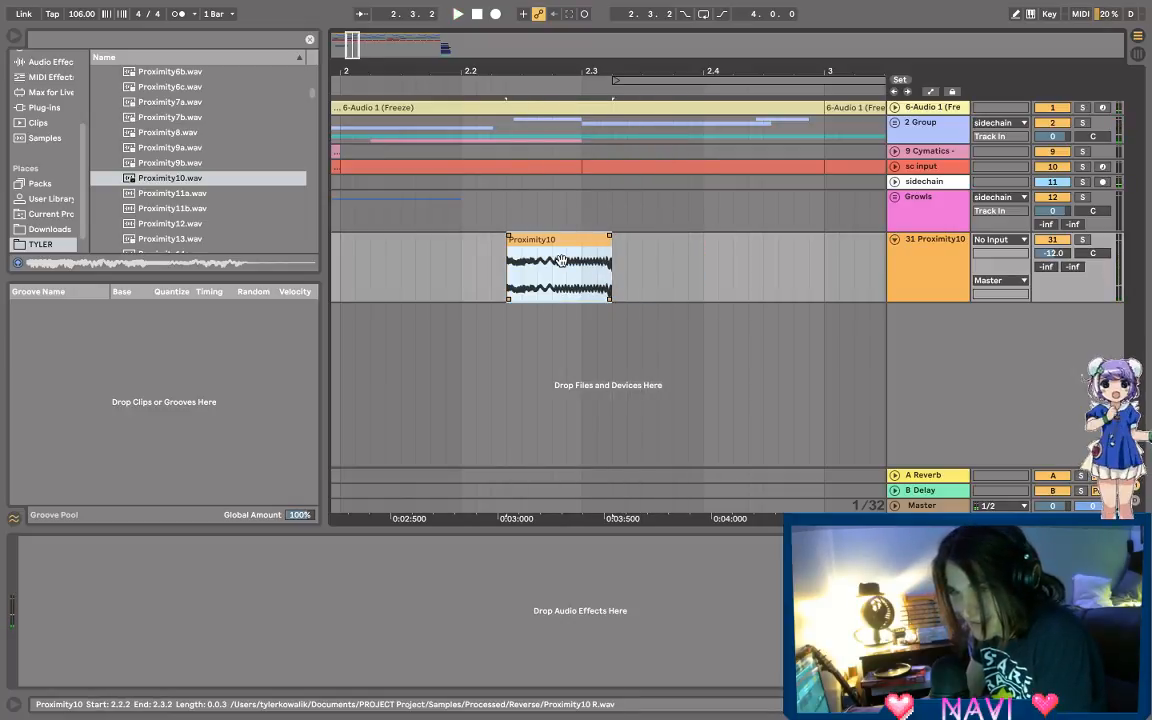
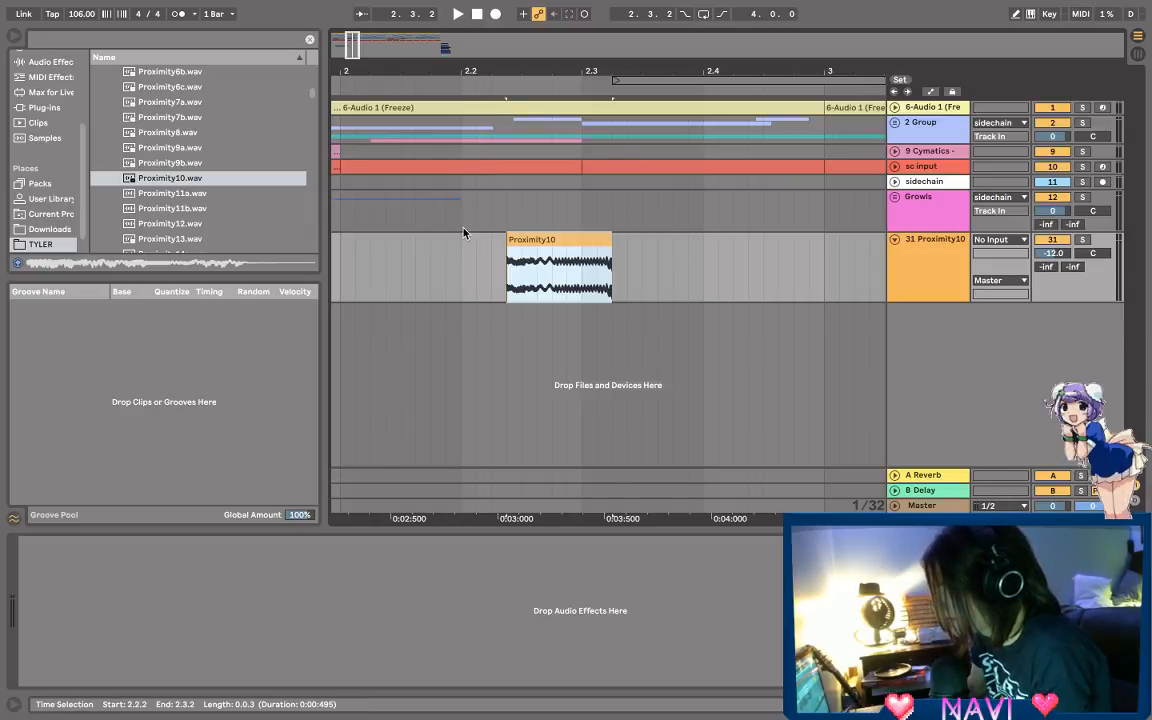
# Step: Open the Live Set "weird lead.als" from the PROJECT Project folder
pyautogui.press('super+o')
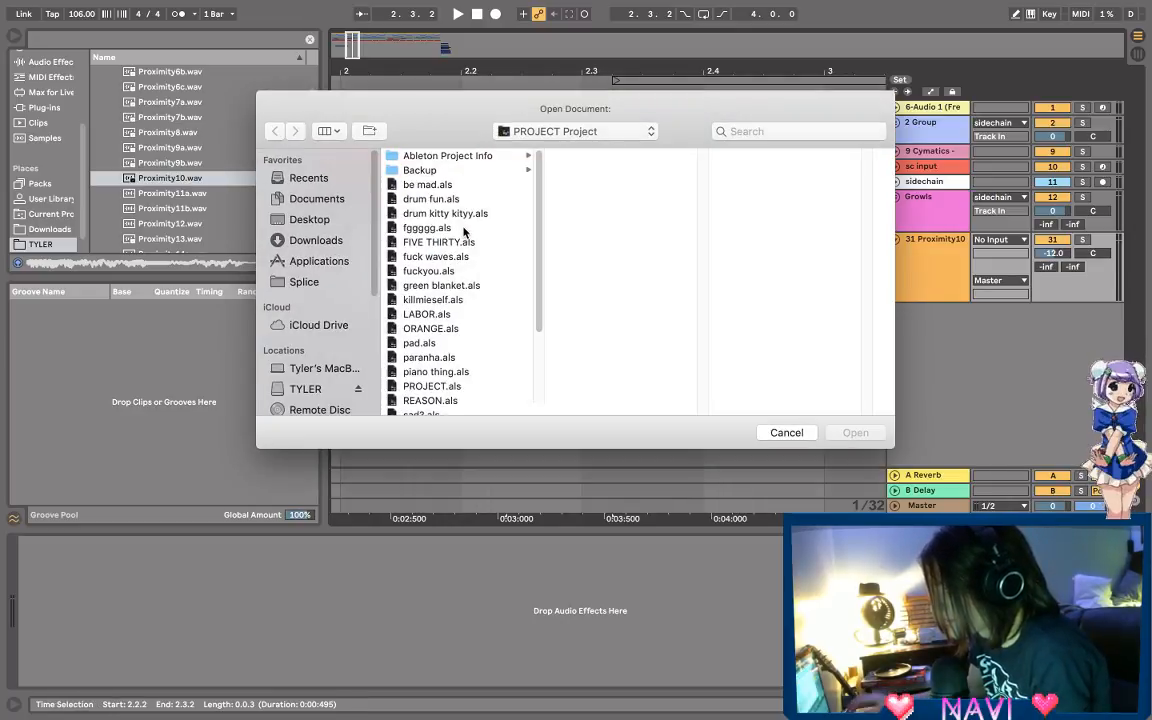
pyautogui.scroll(-3, 445, 283)
pyautogui.scroll(-3, 453, 303)
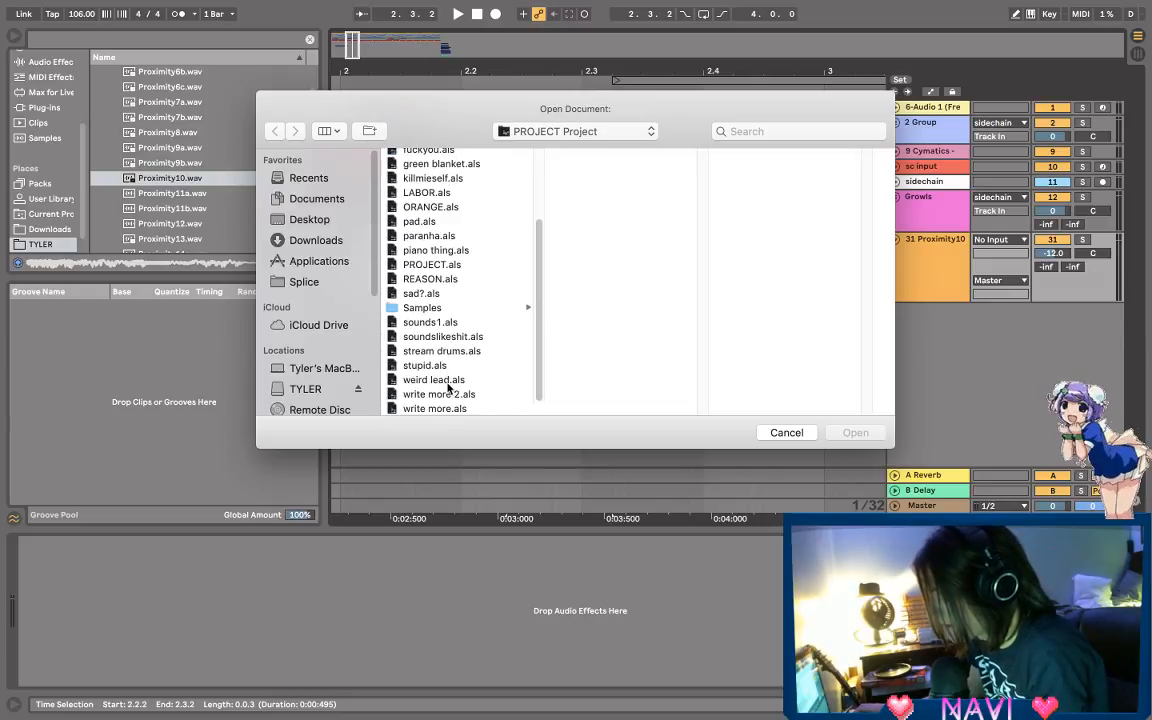
pyautogui.click(447, 383)
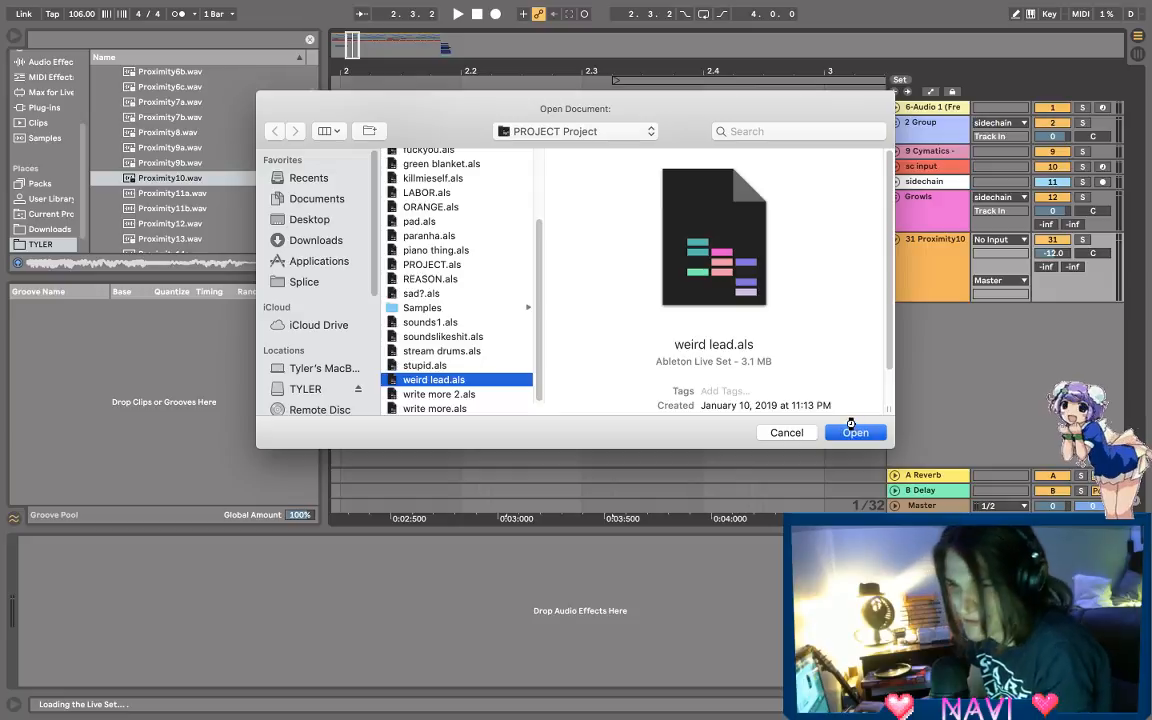
pyautogui.click(855, 433)
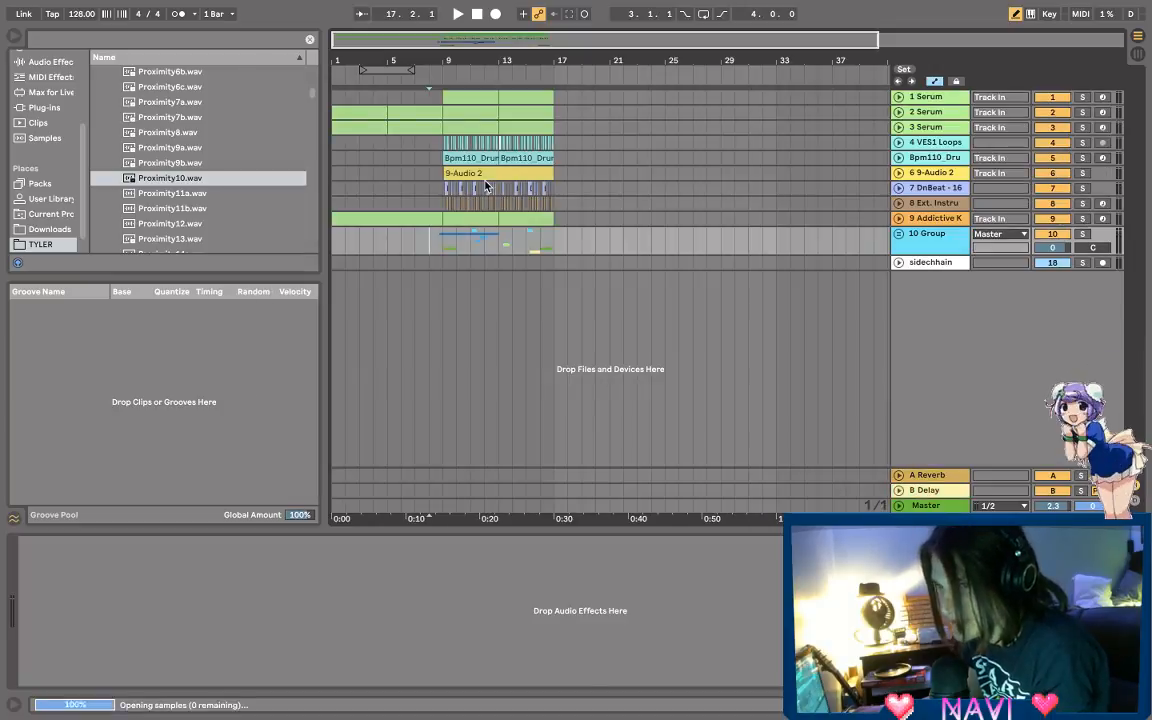
# Step: Unfold the 10 Group track and isolate its CHAIN track for listening near bar 15
pyautogui.click(898, 234)
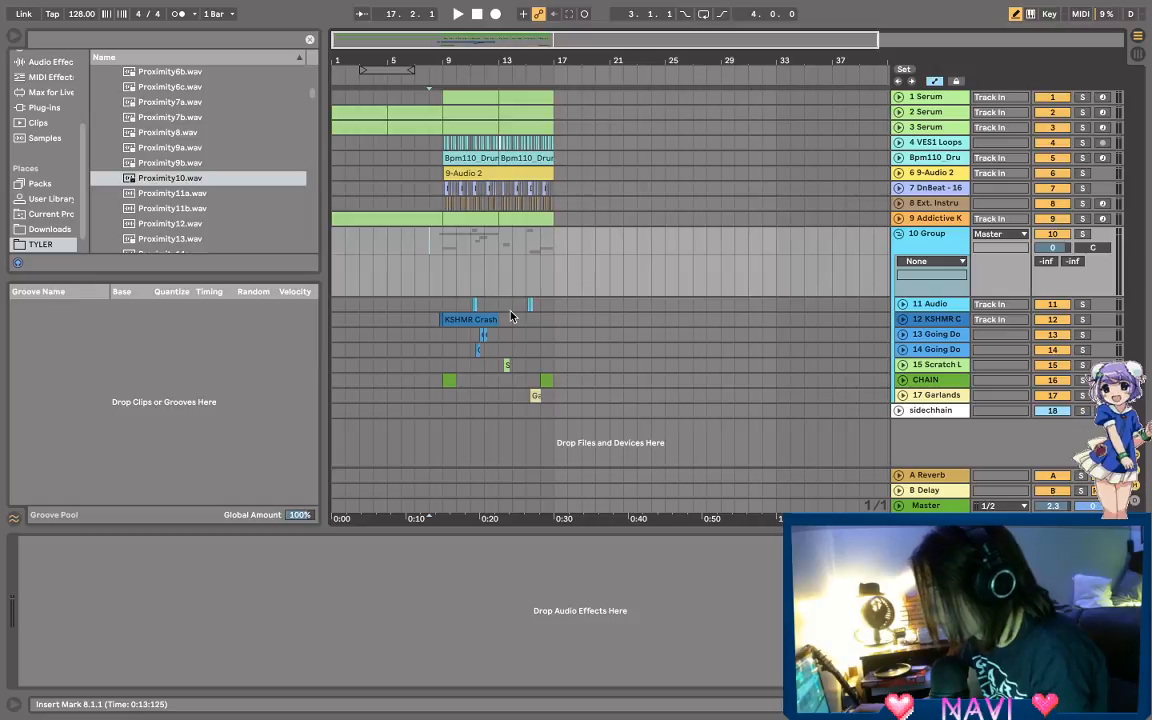
pyautogui.click(541, 380)
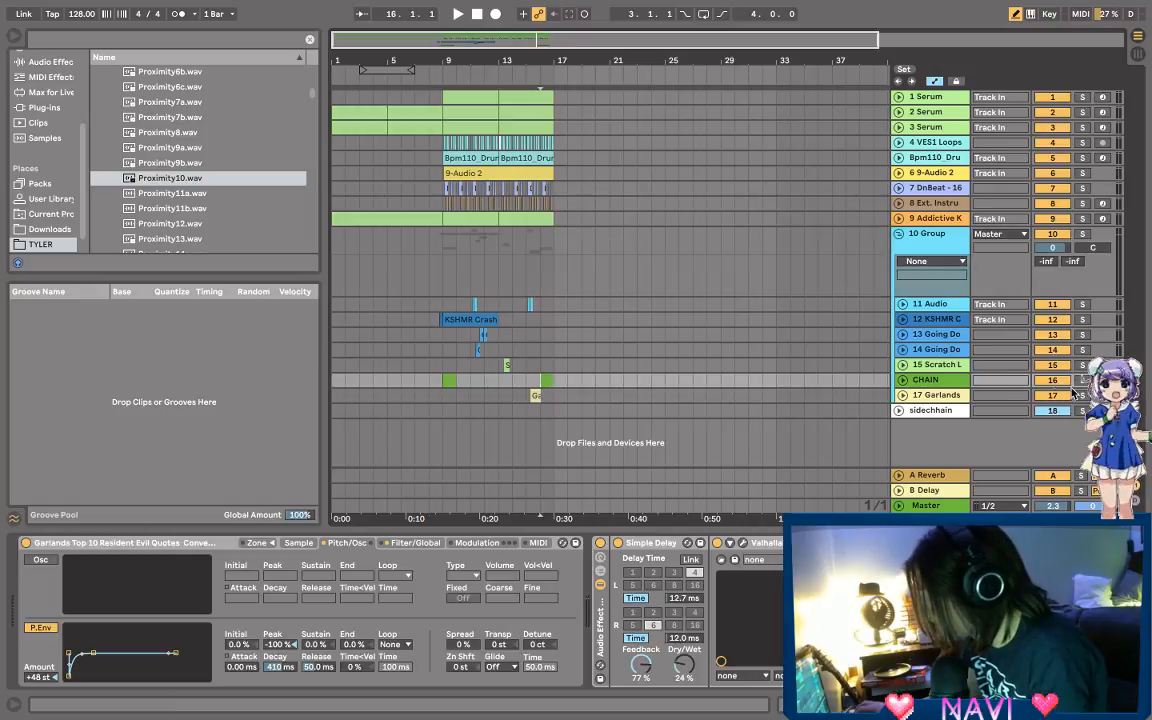
pyautogui.click(529, 385)
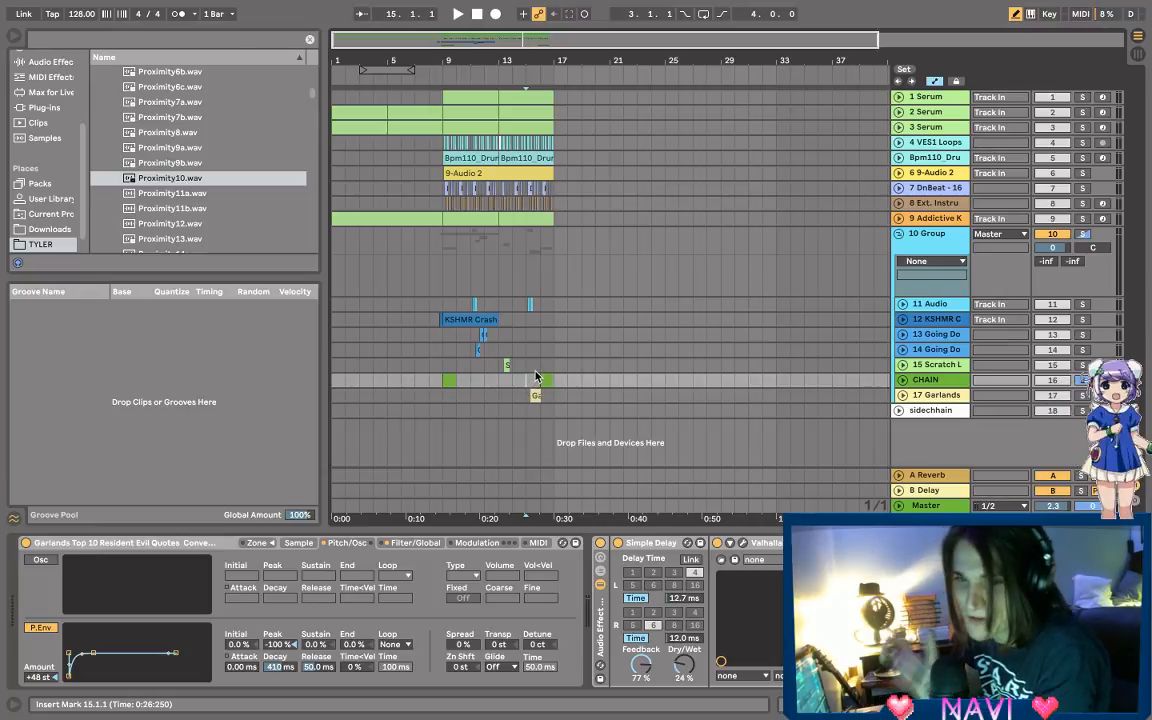
# Step: Browse the current project and Downloads folders for the source audio file of the vocal sample
pyautogui.click(48, 229)
pyautogui.click(48, 213)
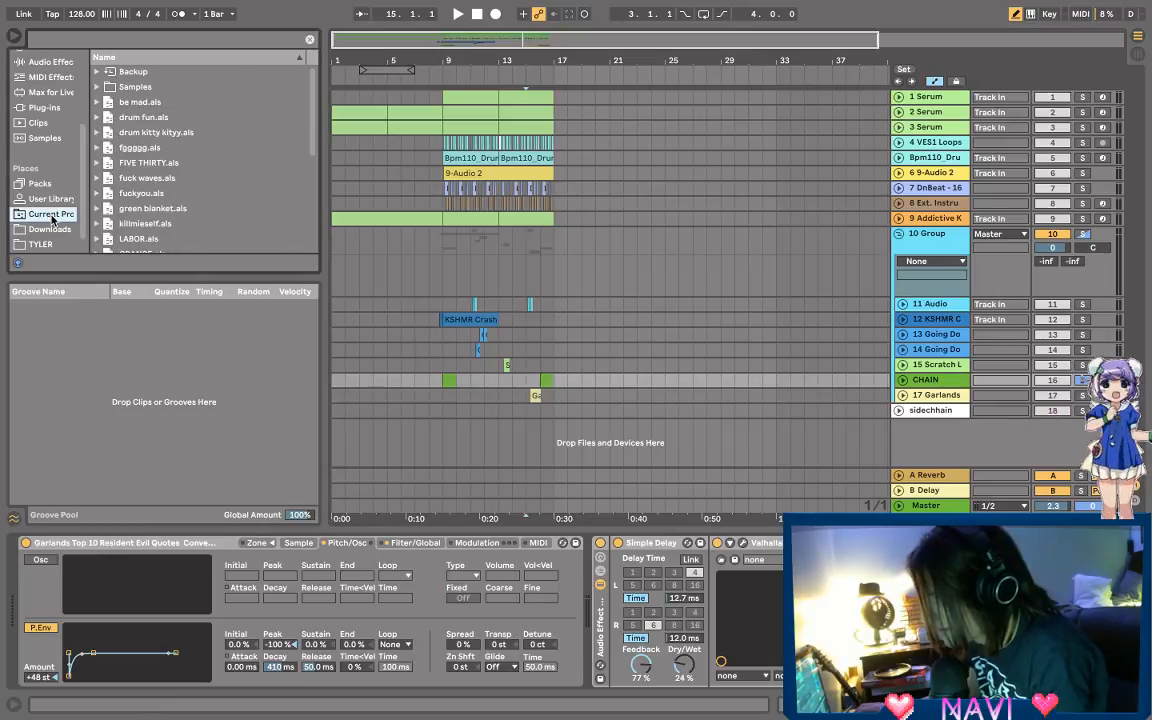
pyautogui.click(48, 229)
pyautogui.scroll(-8, 140, 200)
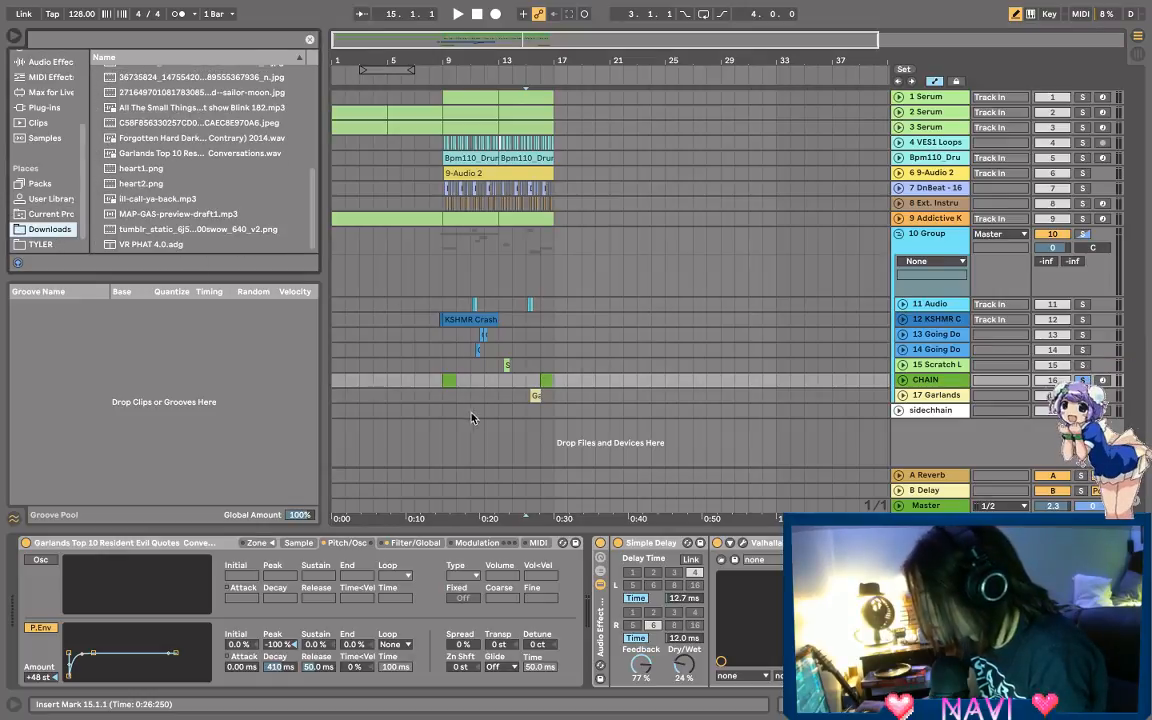
# Step: Listen to the soloed CHAIN track's second clip from bar 16
pyautogui.click(536, 382)
pyautogui.press('space')
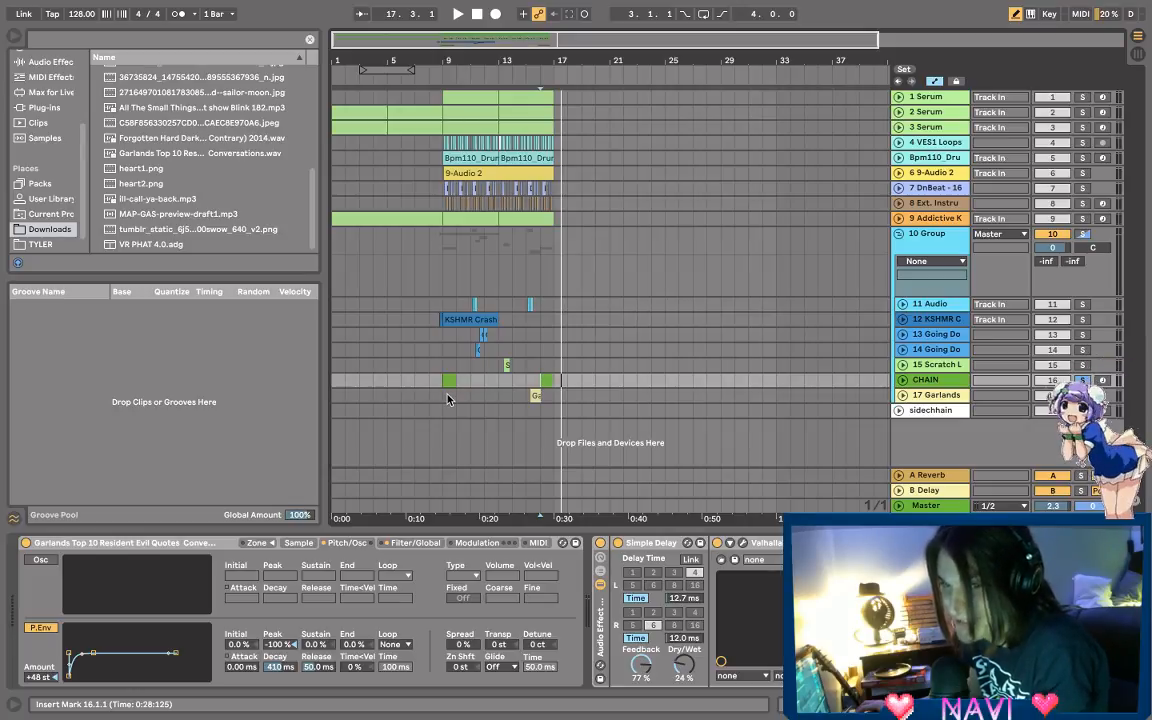
pyautogui.click(525, 388)
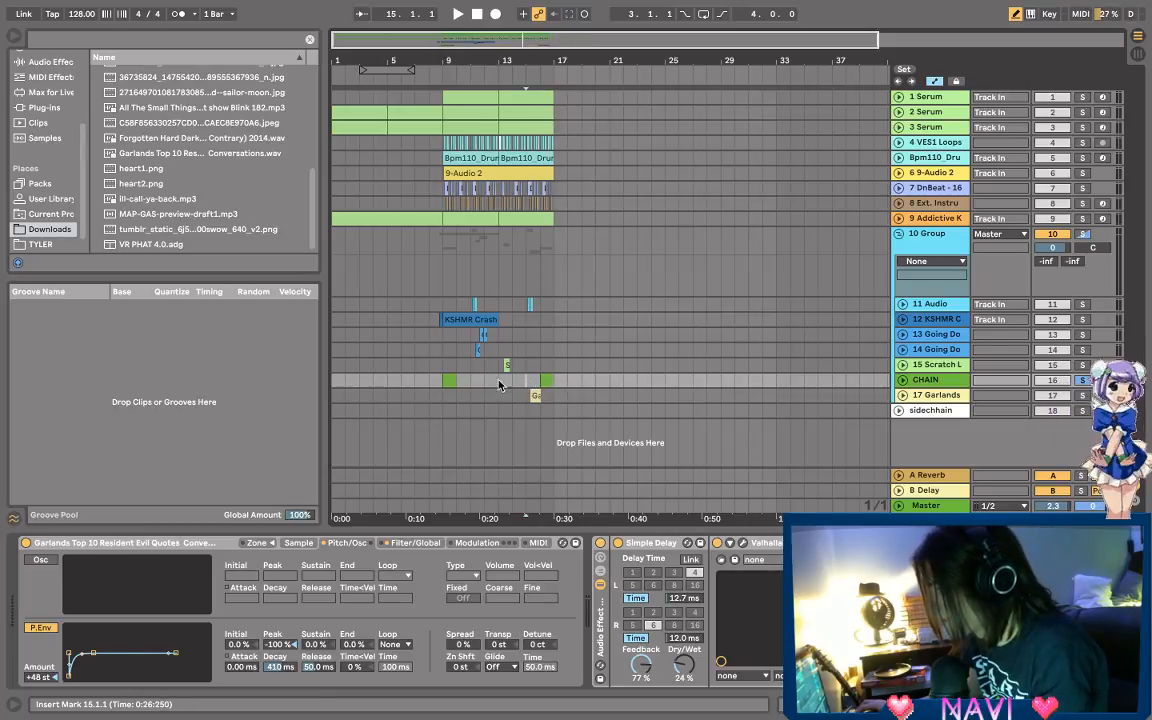
# Step: Turn off the solo on the CHAIN track and play the full arrangement from bar 5
pyautogui.click(442, 395)
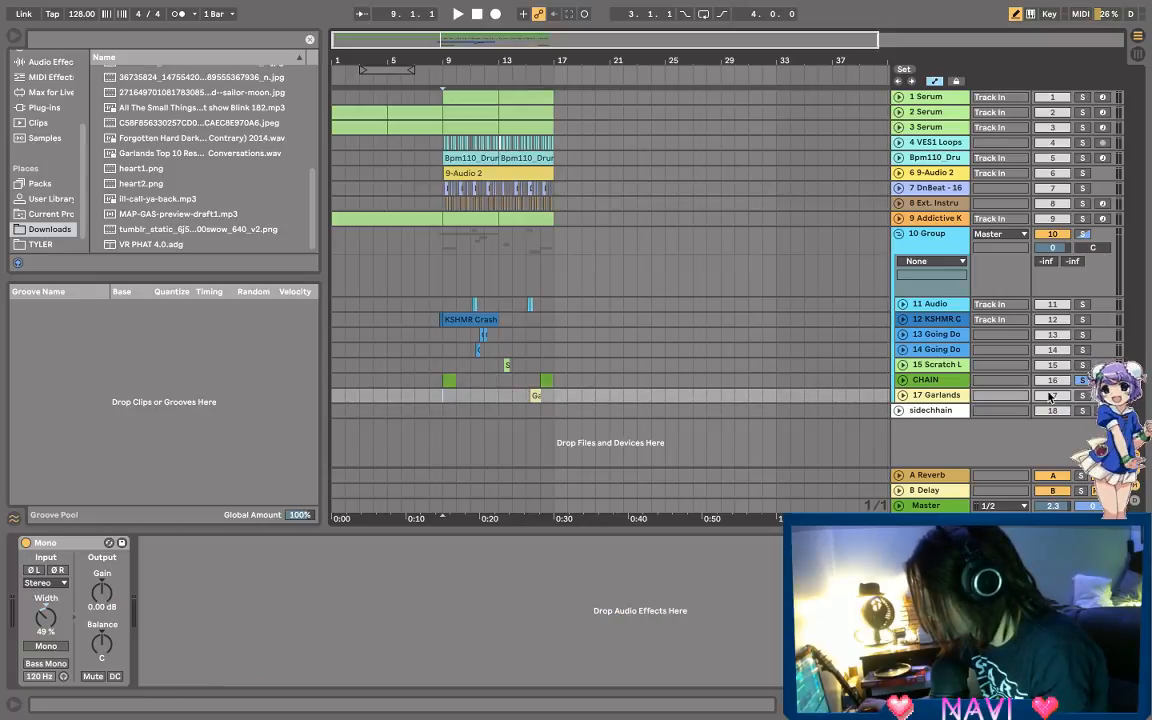
pyautogui.click(1082, 380)
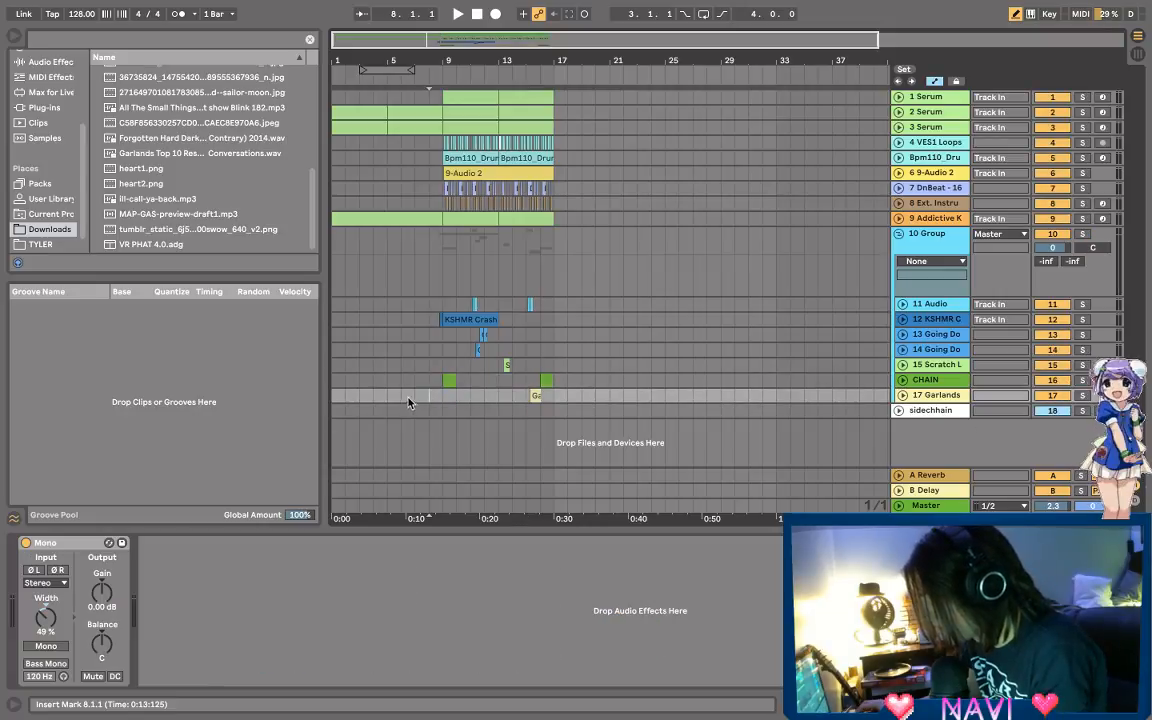
pyautogui.click(390, 397)
pyautogui.press('space')
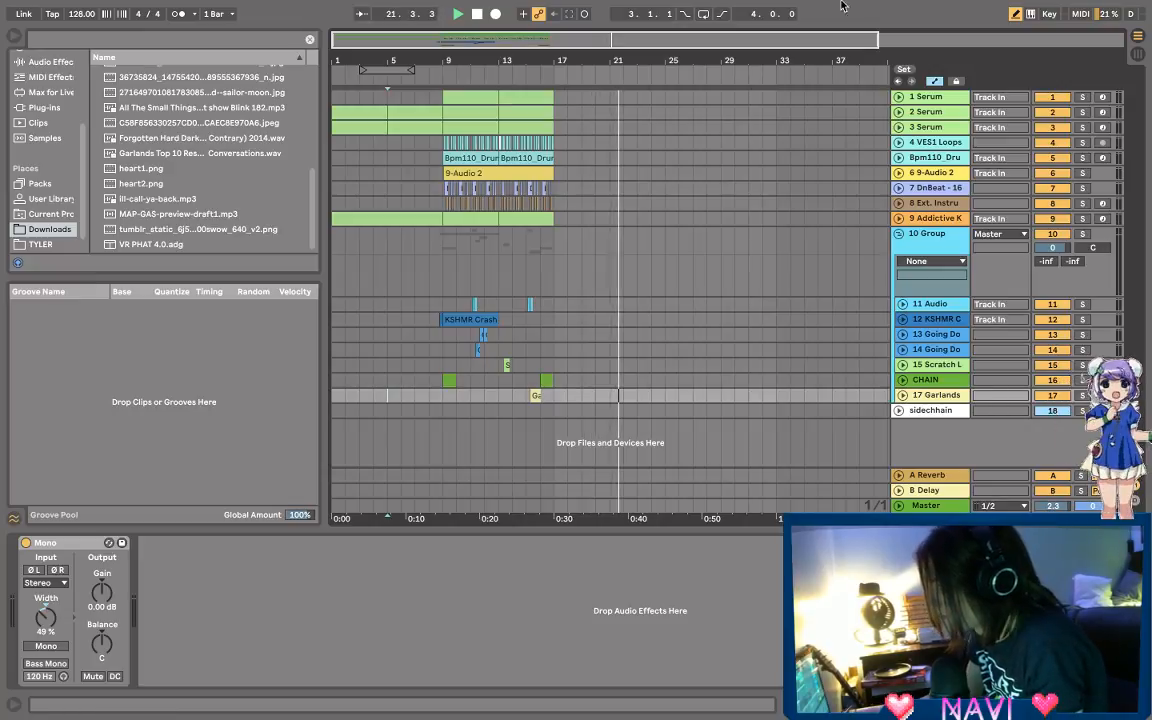
# Step: Fold the 10 Group track and place the Garlands Top 10 Resident Evil Quotes Conversations WAV from Downloads on a new audio track at bar 24
pyautogui.click(438, 189)
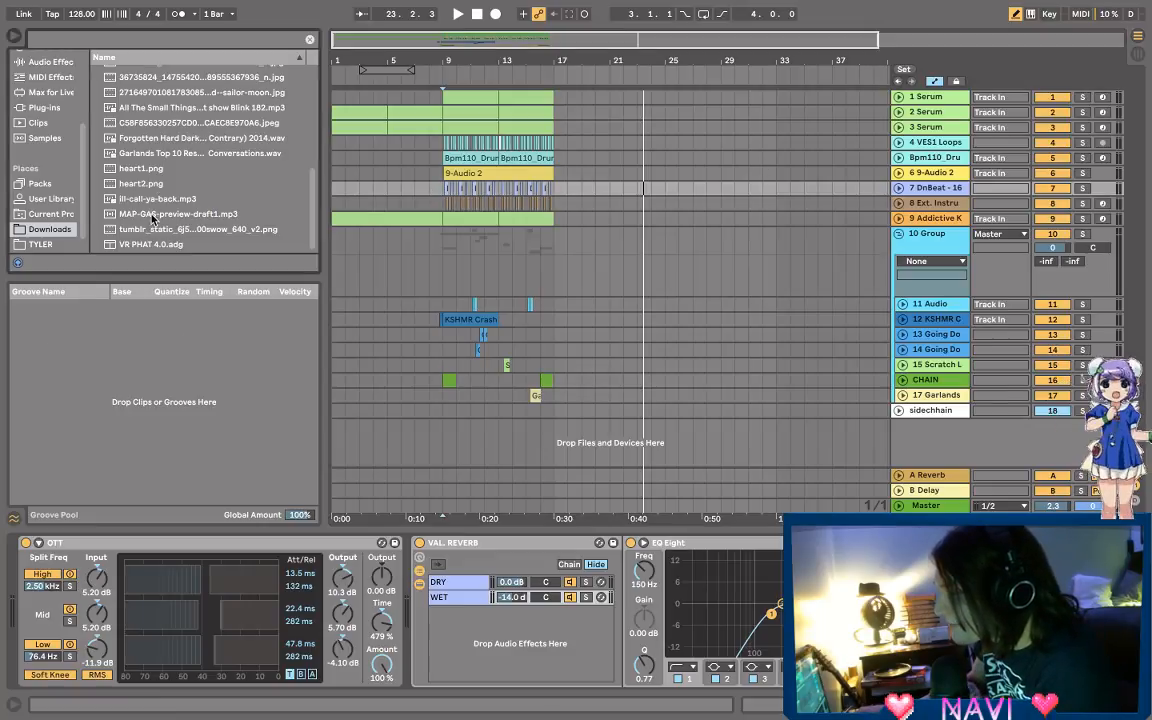
pyautogui.scroll(1, 163, 213)
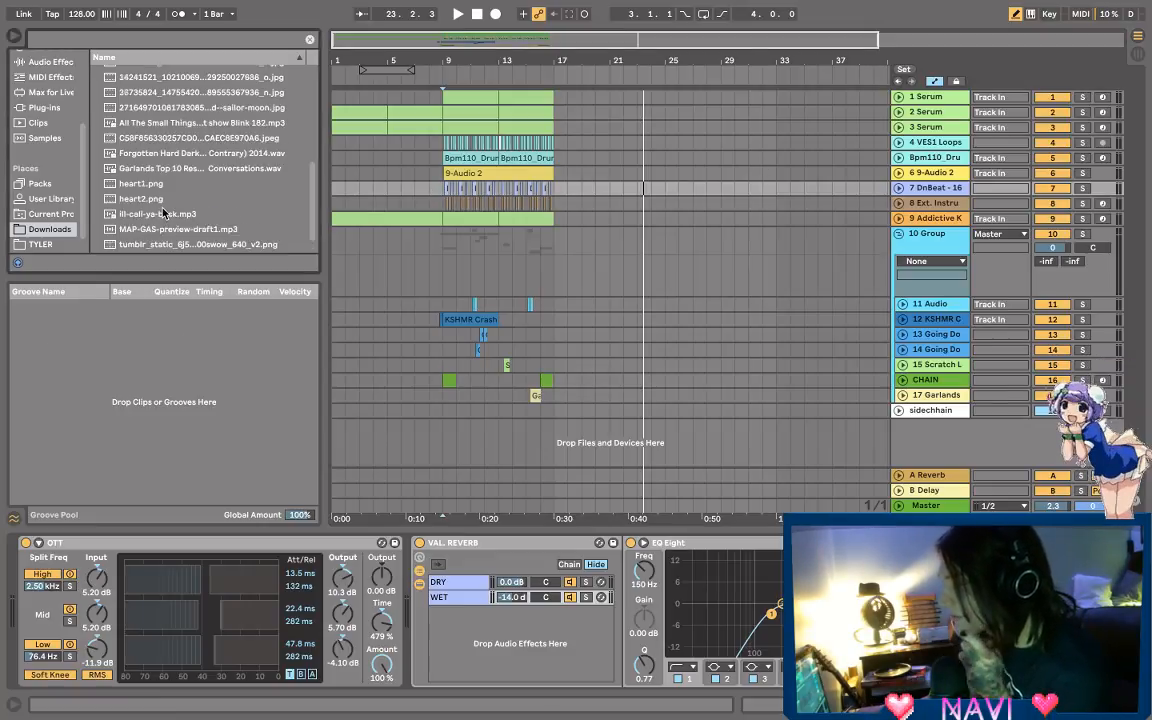
pyautogui.scroll(1, 163, 213)
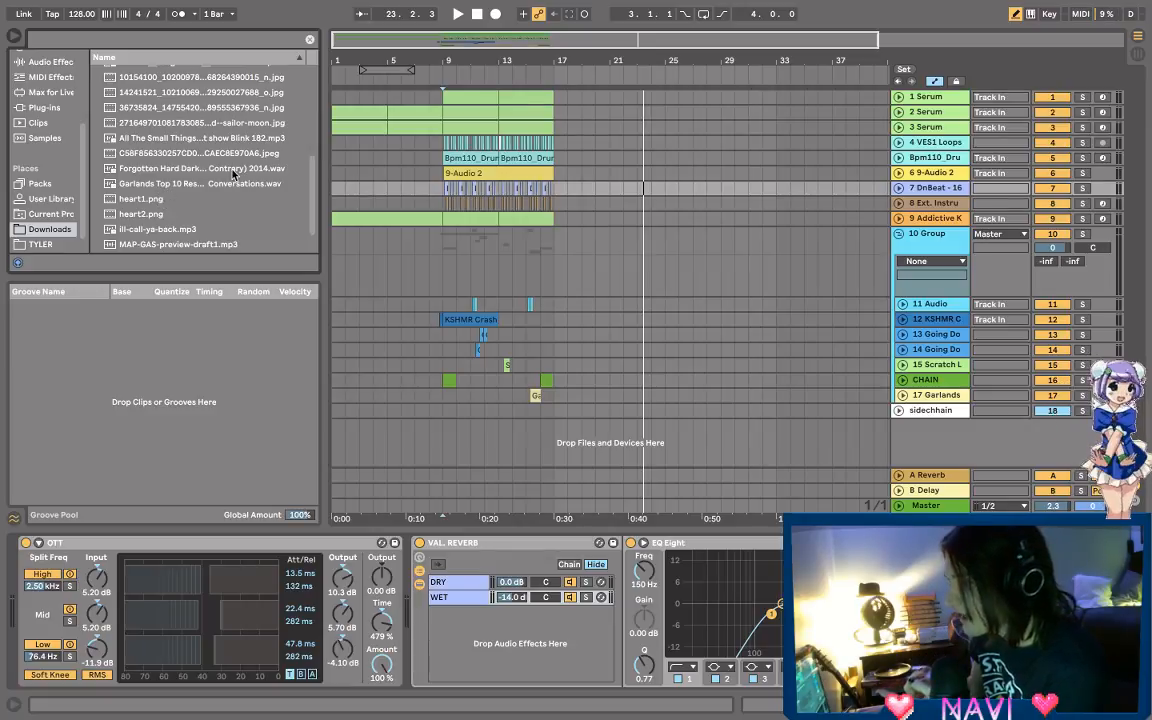
pyautogui.click(899, 236)
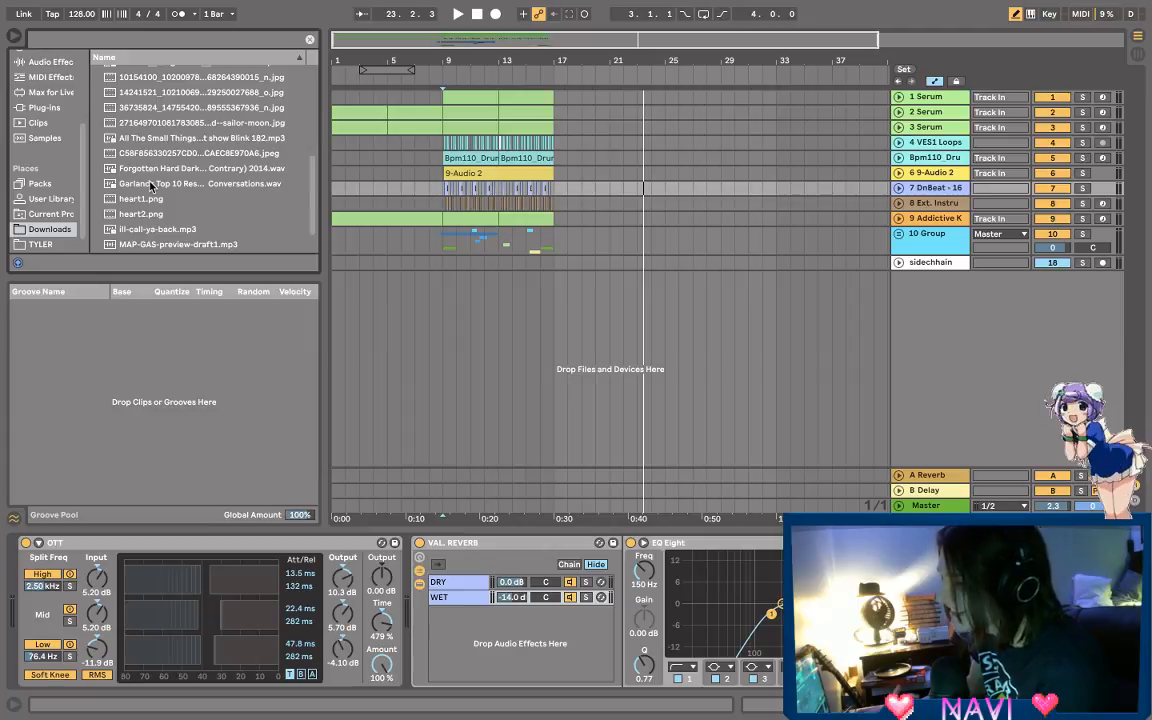
pyautogui.moveTo(150, 186); pyautogui.dragTo(753, 231)
pyautogui.moveTo(709, 62); pyautogui.dragTo(478, 78)
# Step: Solo the 19 Garlands track and listen to its dialogue from bar 25 and bar 32
pyautogui.click(406, 299)
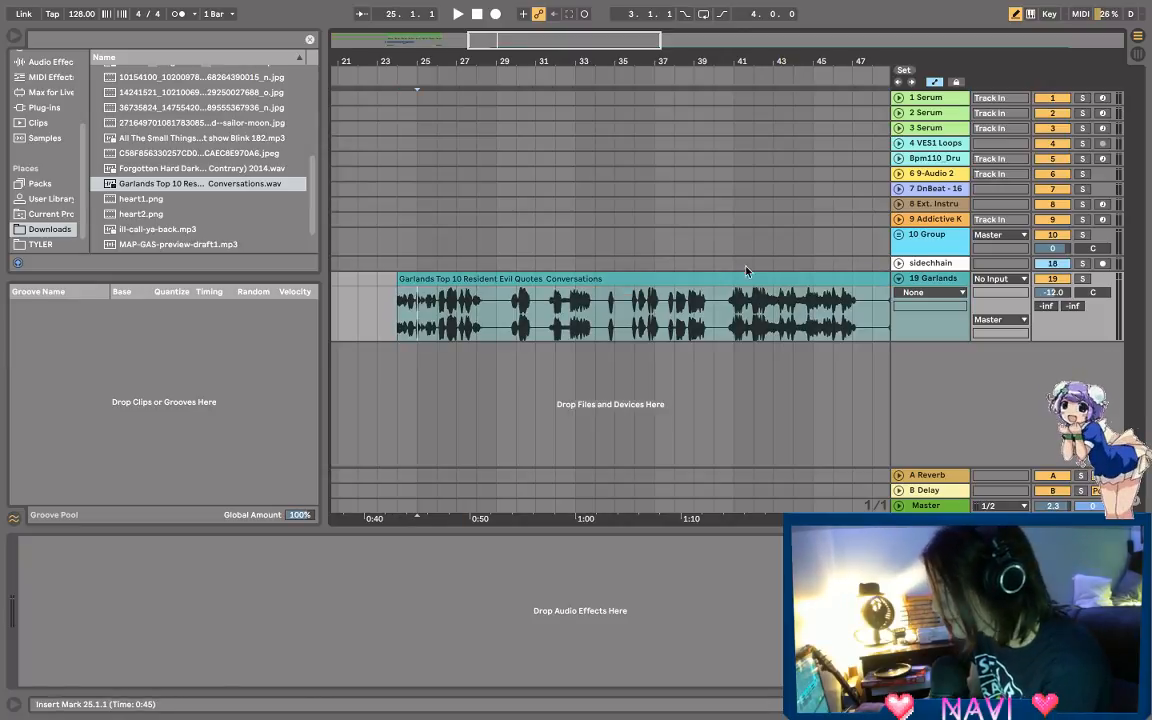
pyautogui.click(1082, 278)
pyautogui.press('space')
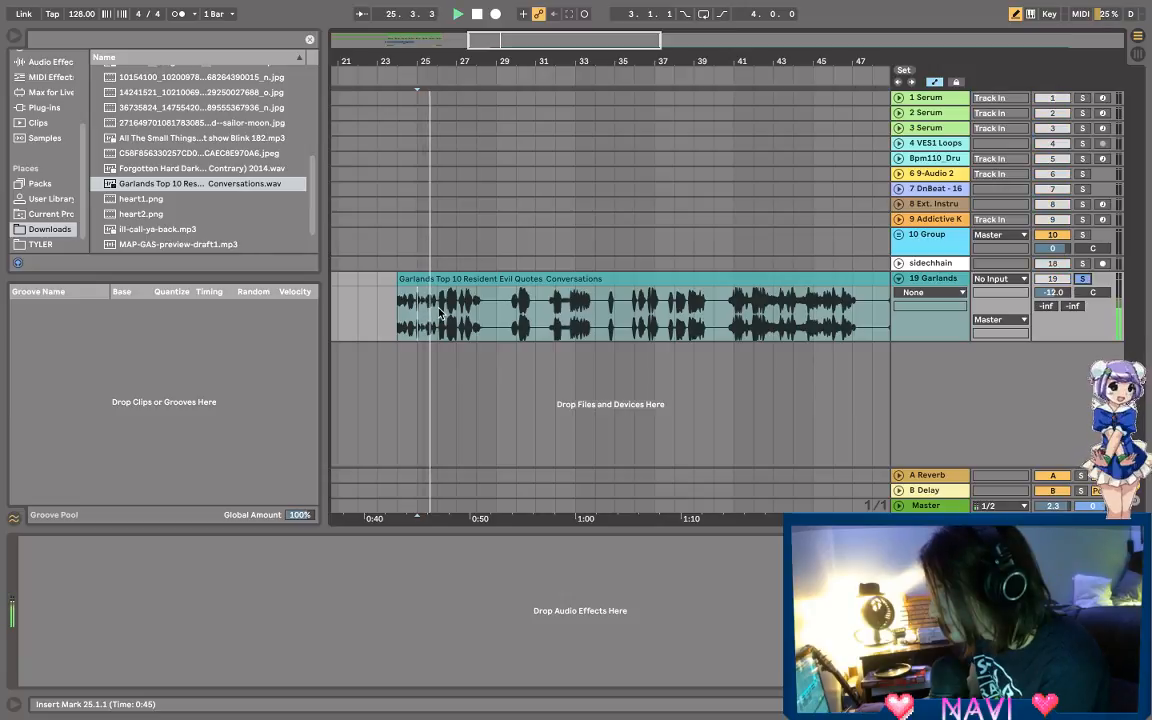
pyautogui.click(555, 312)
pyautogui.press('space')
pyautogui.press('space')
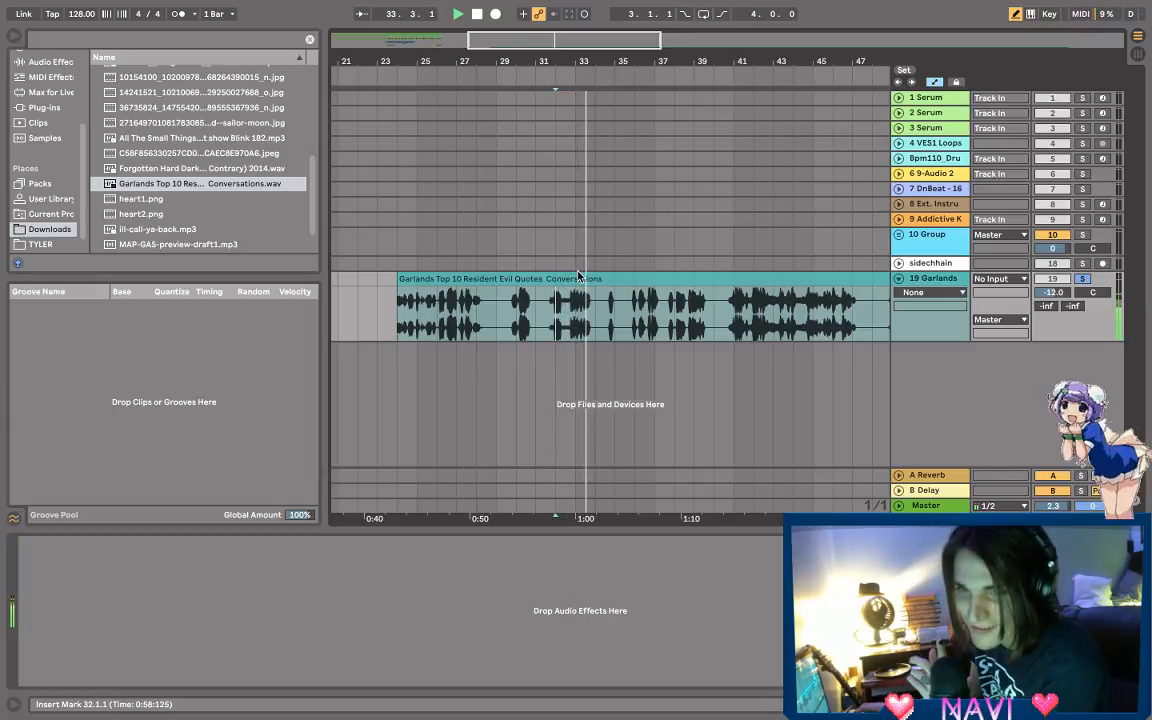
# Step: Select the Garlands clip and listen to its dialogue from bar 36
pyautogui.click(693, 318)
pyautogui.press('space')
pyautogui.click(683, 279)
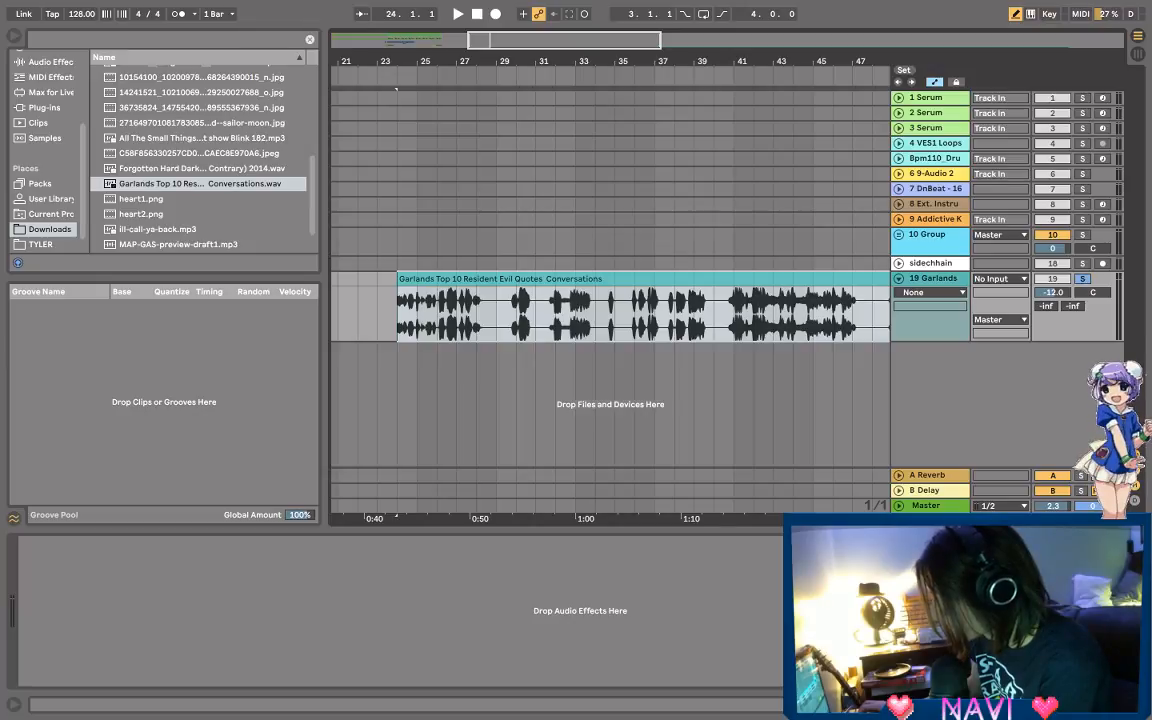
pyautogui.click(637, 315)
pyautogui.press('space')
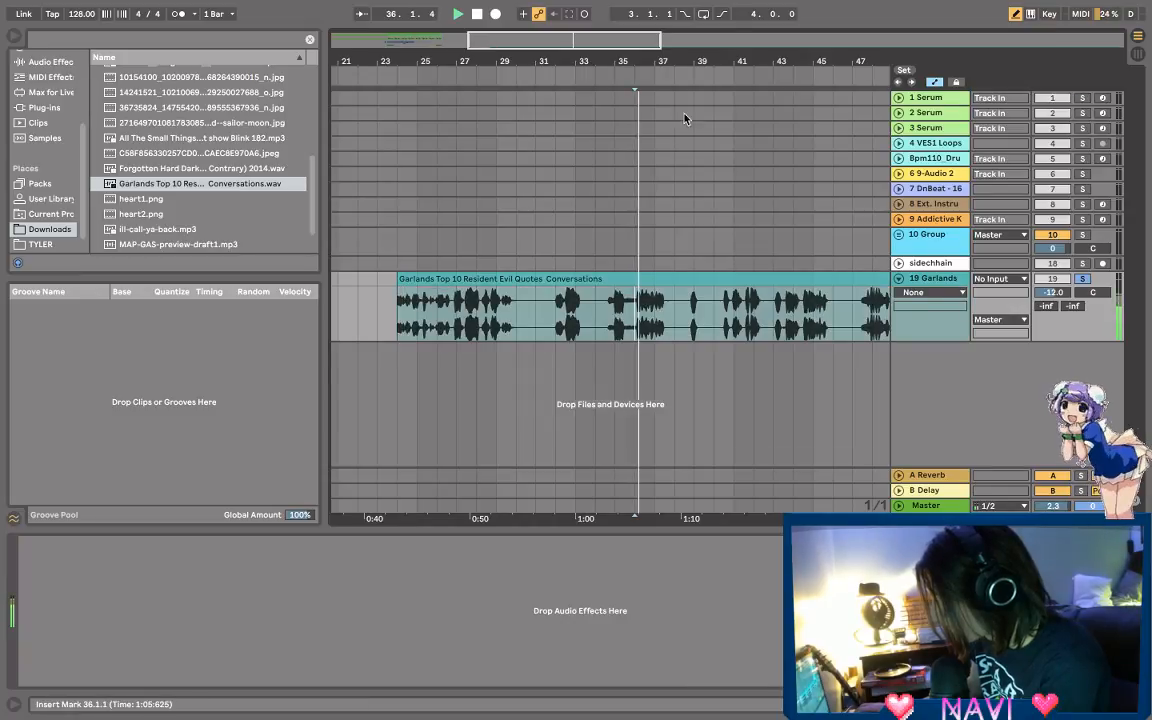
# Step: Audition the short Garlands dialogue phrases around bar 40
pyautogui.moveTo(697, 60); pyautogui.dragTo(590, 217)
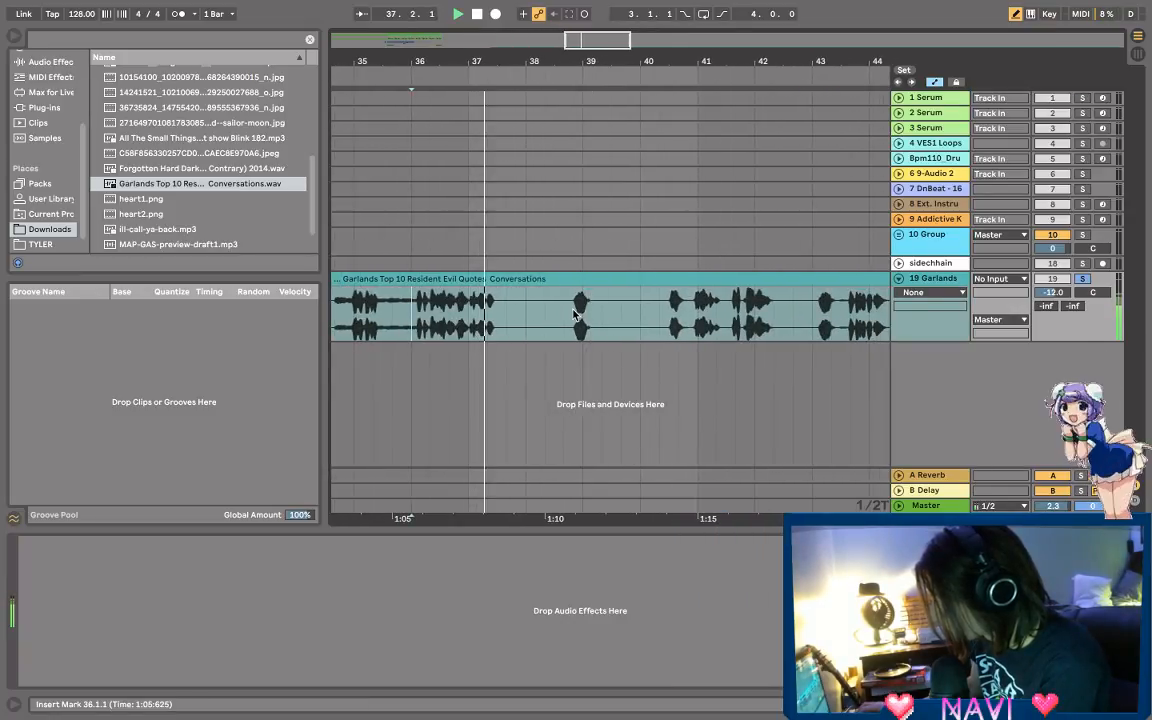
pyautogui.click(657, 300)
pyautogui.press('space')
pyautogui.click(670, 302)
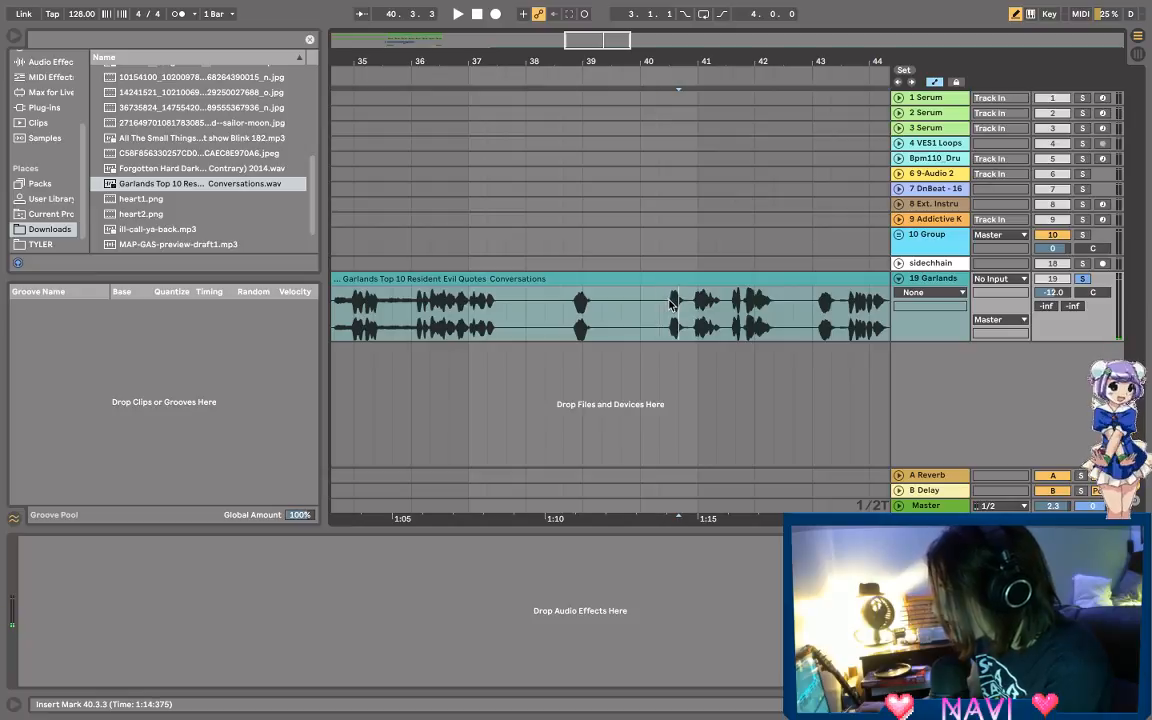
pyautogui.press('space')
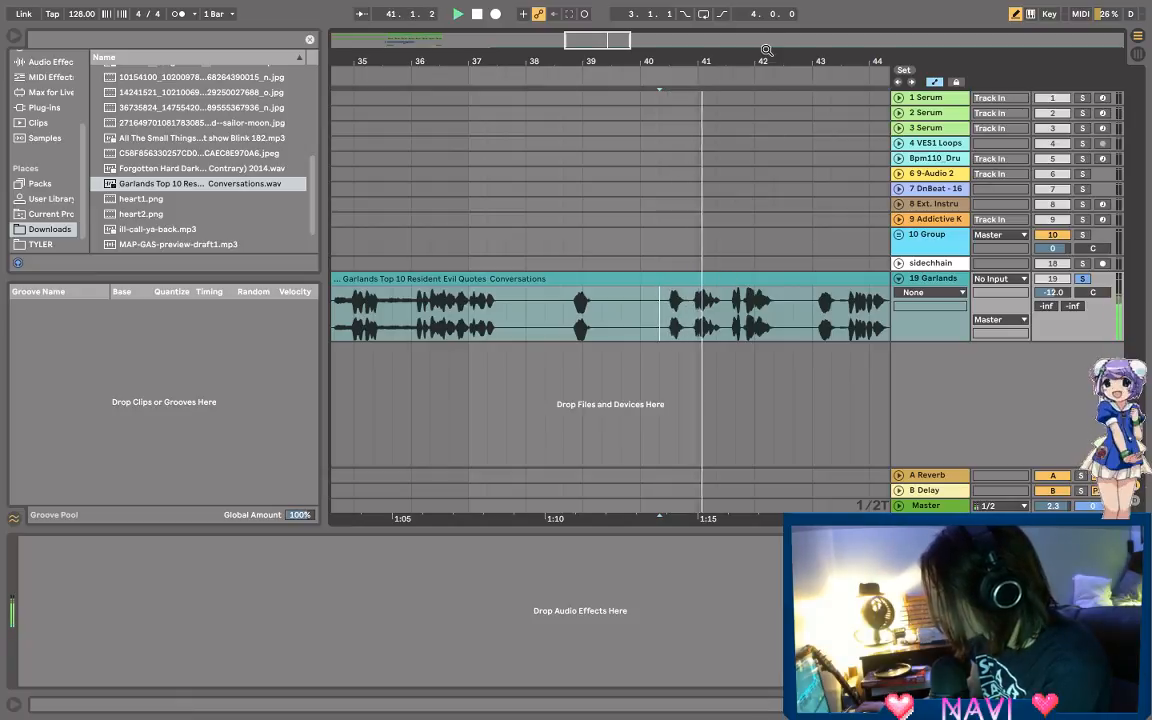
# Step: Listen to the longer Garlands dialogue passages from 47.3.3 and from around bar 53
pyautogui.moveTo(611, 516); pyautogui.dragTo(461, 514)
pyautogui.press('space')
pyautogui.click(777, 313)
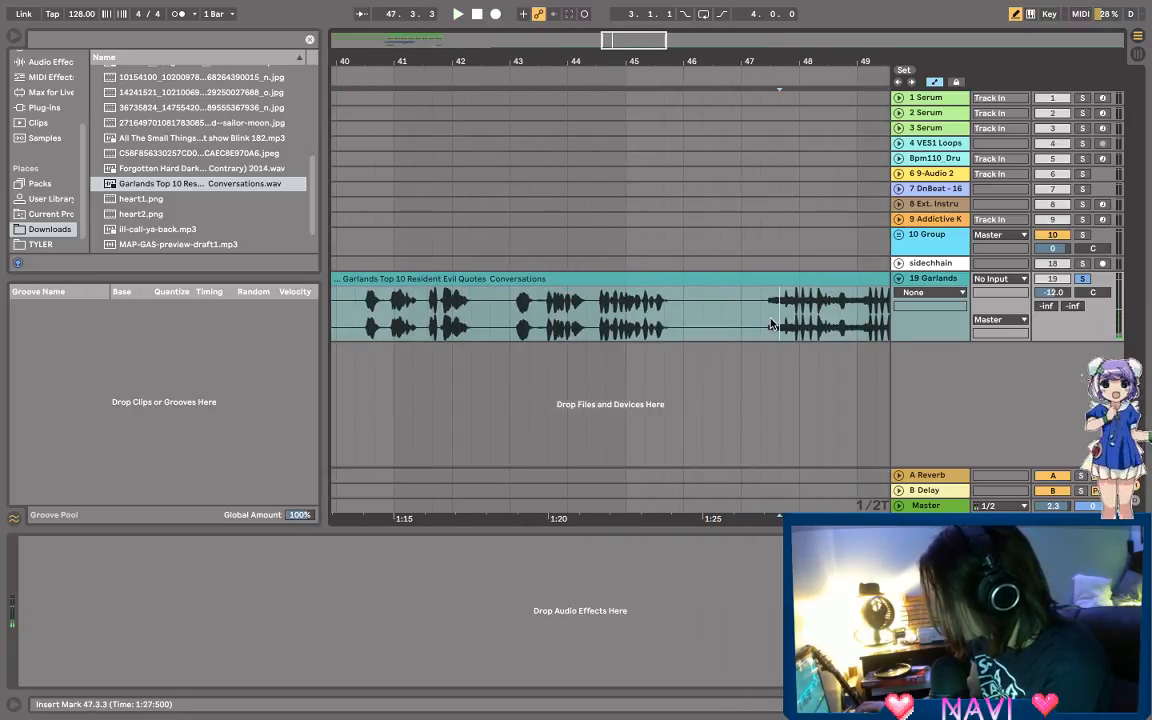
pyautogui.press('space')
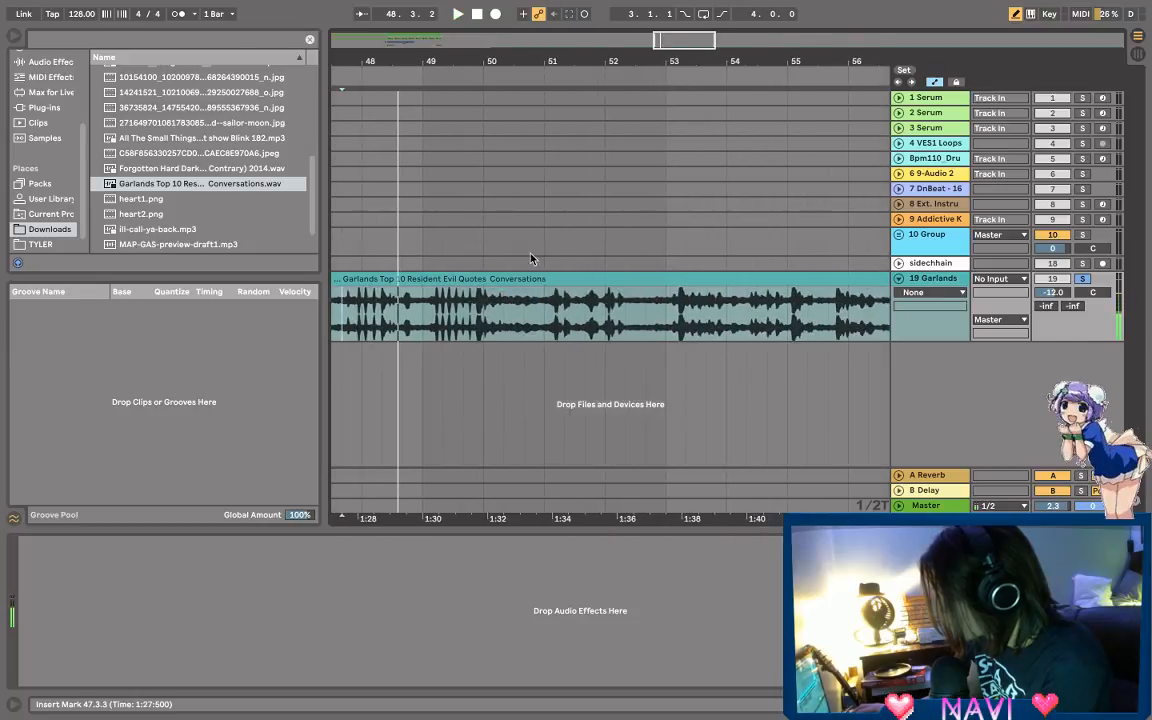
pyautogui.click(667, 310)
pyautogui.press('space')
# Step: Play the Garlands dialogue section starting at 59.2.2
pyautogui.moveTo(650, 76); pyautogui.dragTo(344, 88)
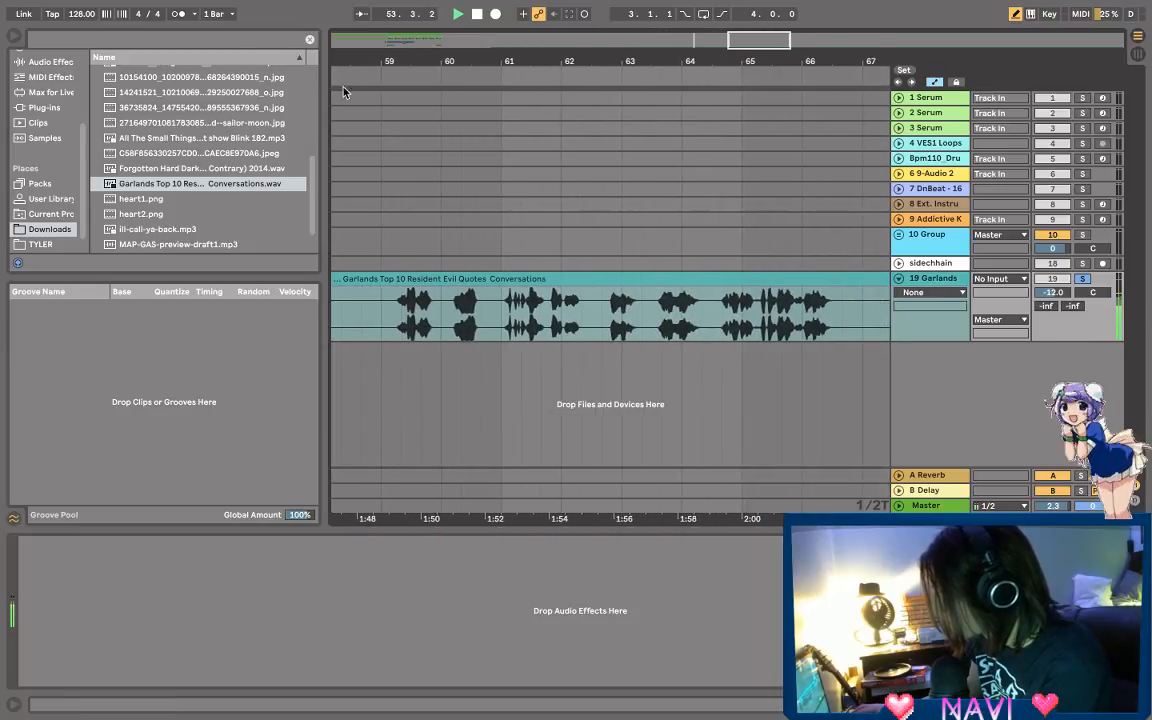
pyautogui.press('space')
pyautogui.press('space')
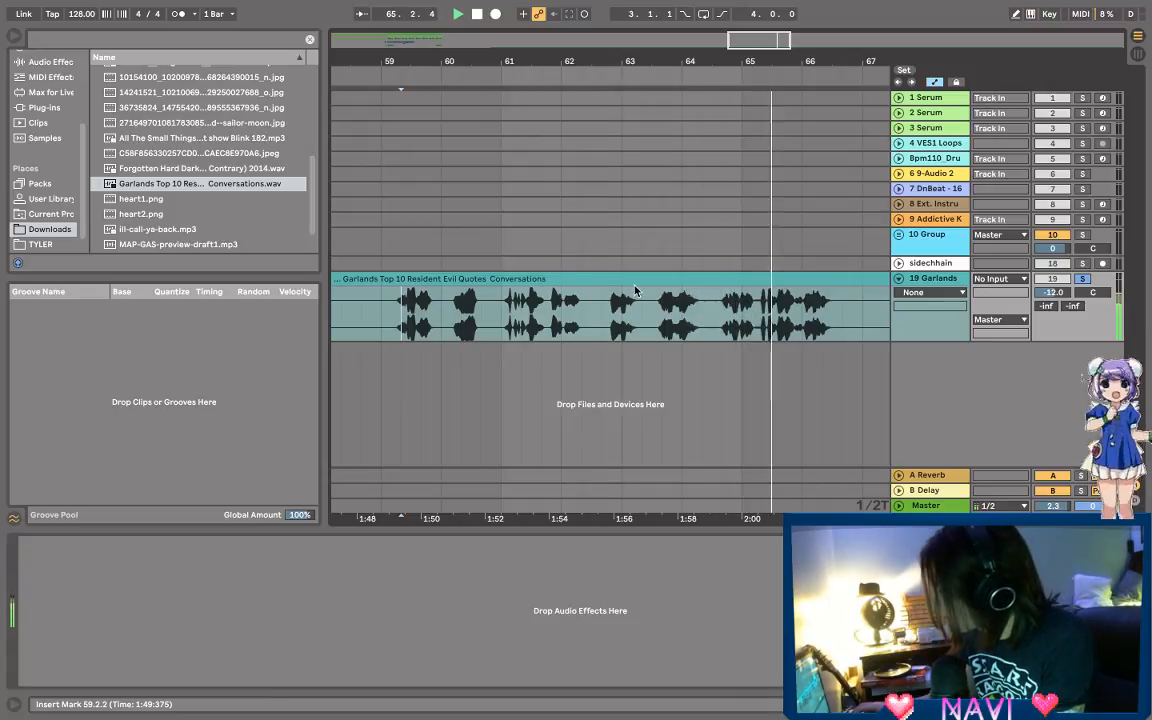
# Step: Audition the continuous Garlands dialogue passage that starts at 69.2.2
pyautogui.moveTo(606, 63); pyautogui.dragTo(312, 50)
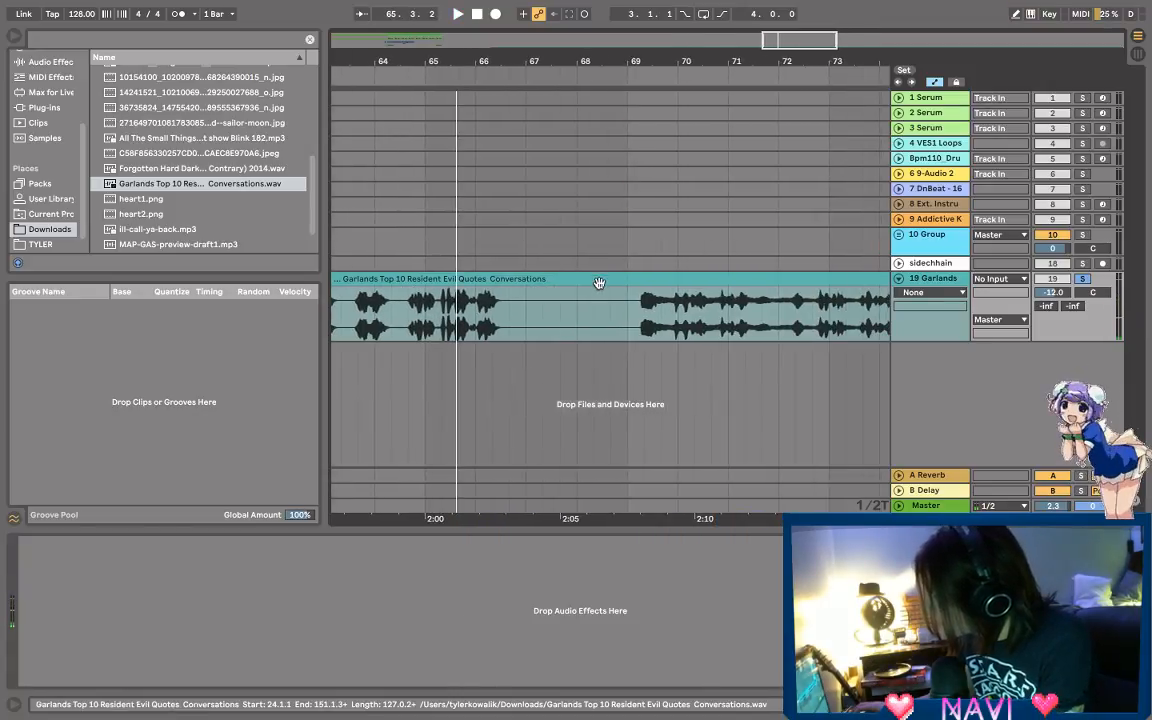
pyautogui.click(644, 302)
pyautogui.moveTo(642, 61)
pyautogui.mouseDown()
pyautogui.moveTo(633, 51)
pyautogui.moveTo(407, 48)
pyautogui.mouseUp()
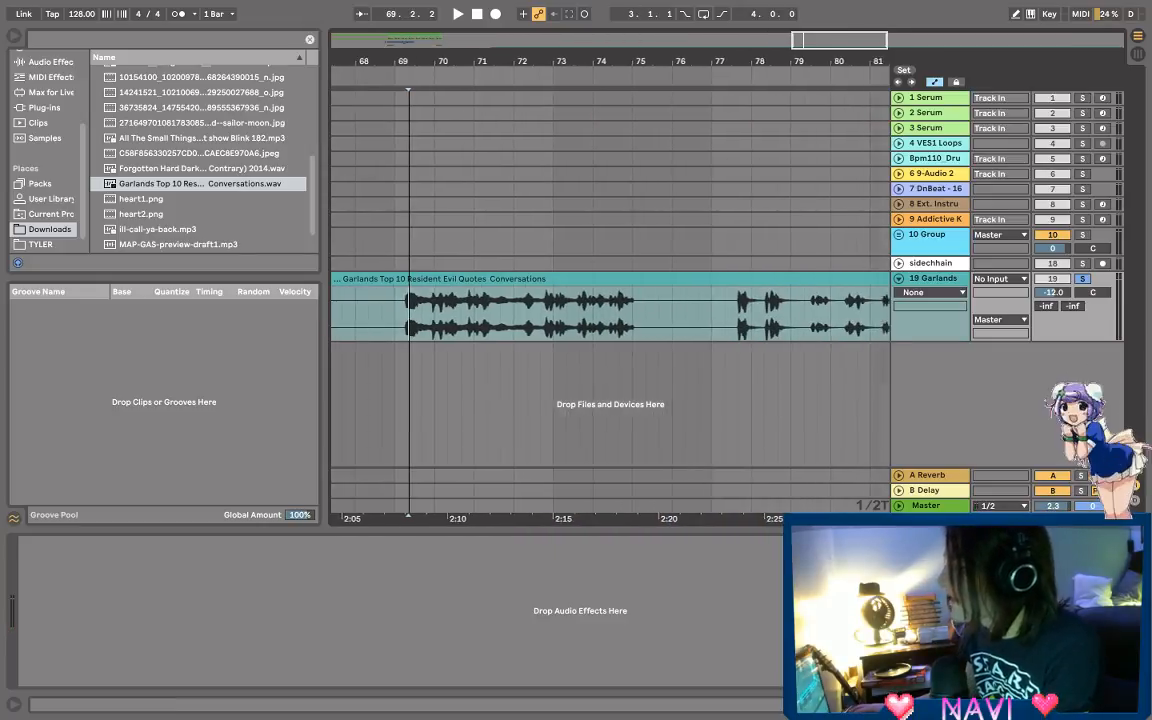
pyautogui.press('space')
# Step: Listen to the Garlands dialogue phrases starting at 77.3.3
pyautogui.click(741, 316)
pyautogui.press('space')
pyautogui.press('space')
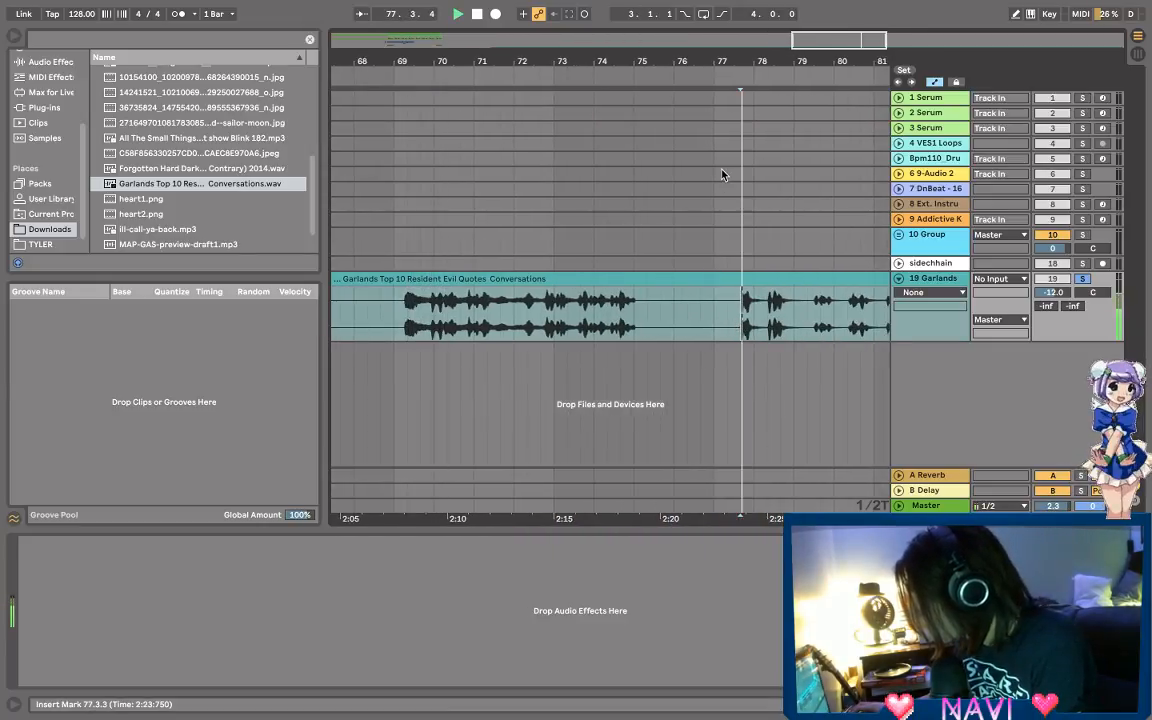
pyautogui.moveTo(763, 62); pyautogui.dragTo(683, 63)
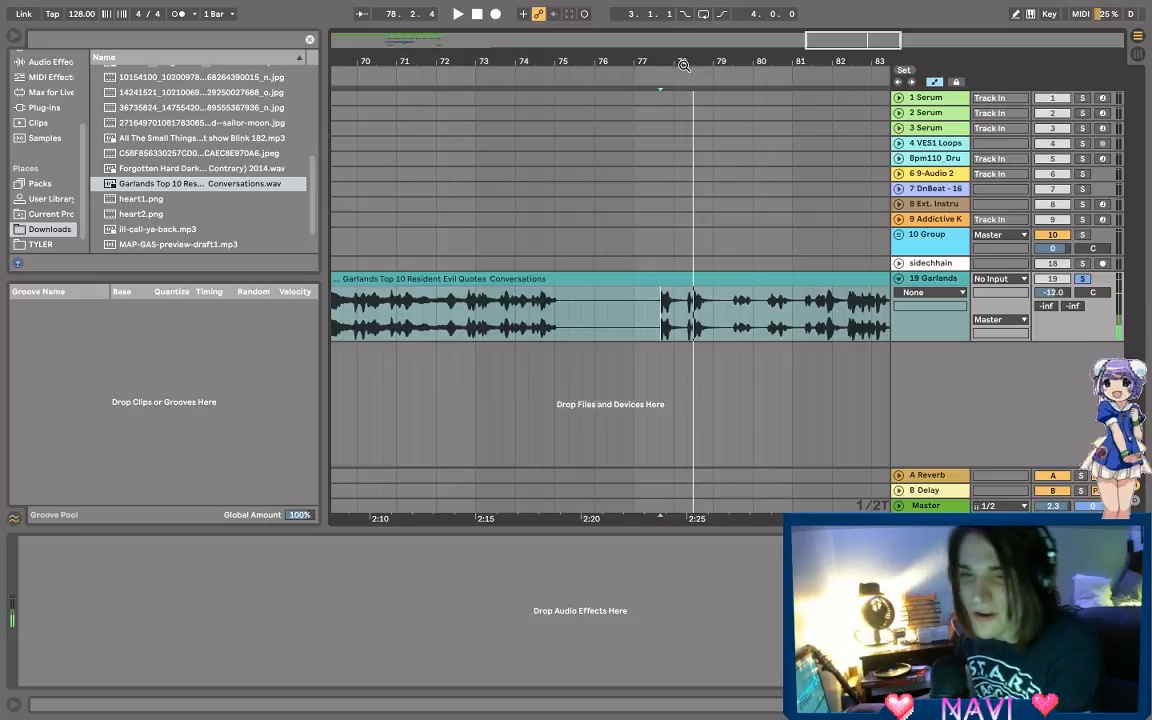
# Step: Listen on through the Garlands dialogue toward bar 84 and audition the phrases starting at 84.2.2
pyautogui.press('space')
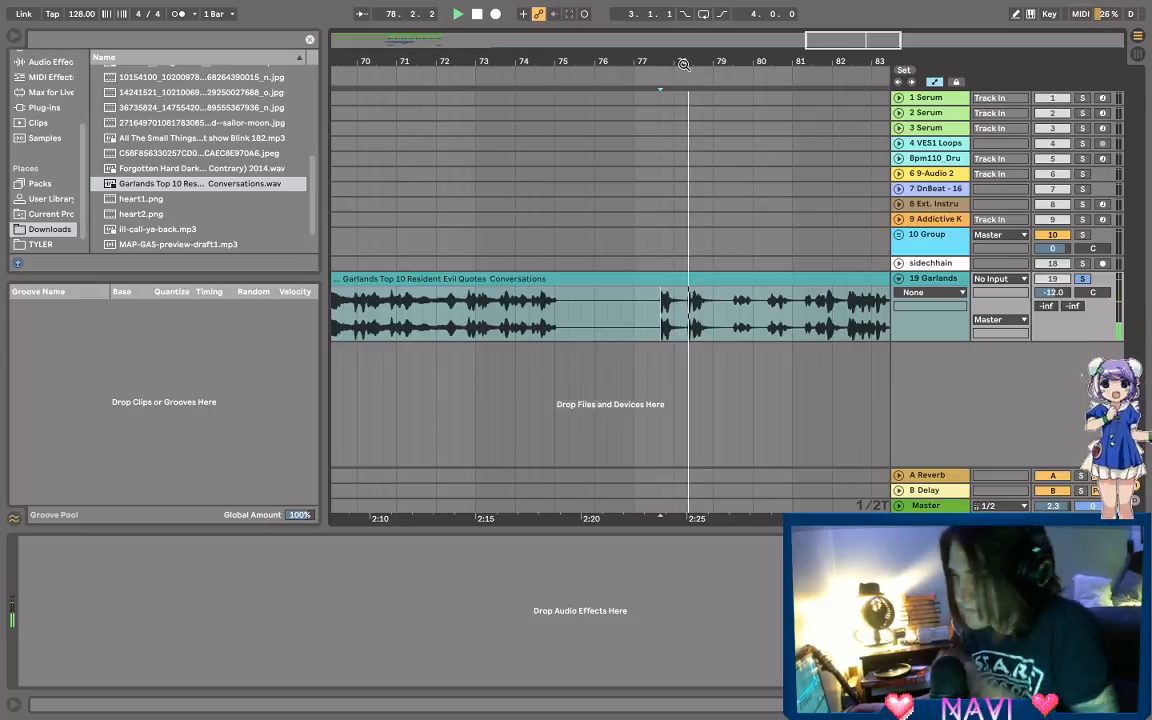
pyautogui.moveTo(704, 62); pyautogui.dragTo(626, 61)
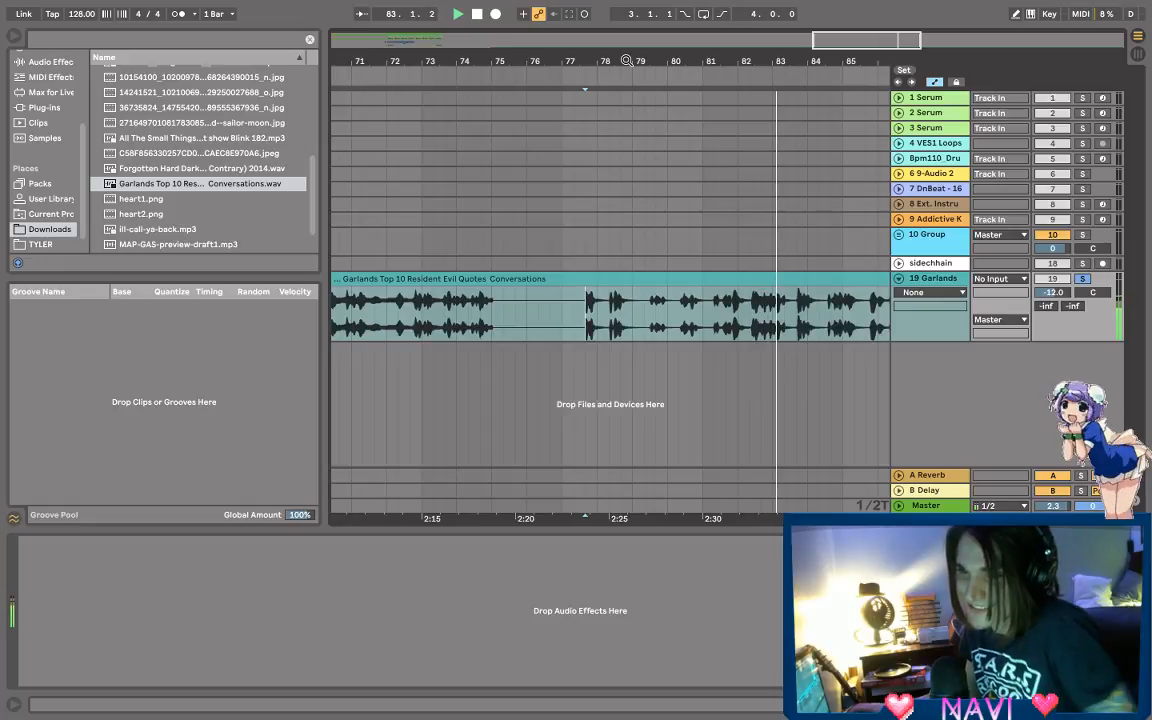
pyautogui.moveTo(627, 61); pyautogui.dragTo(476, 60)
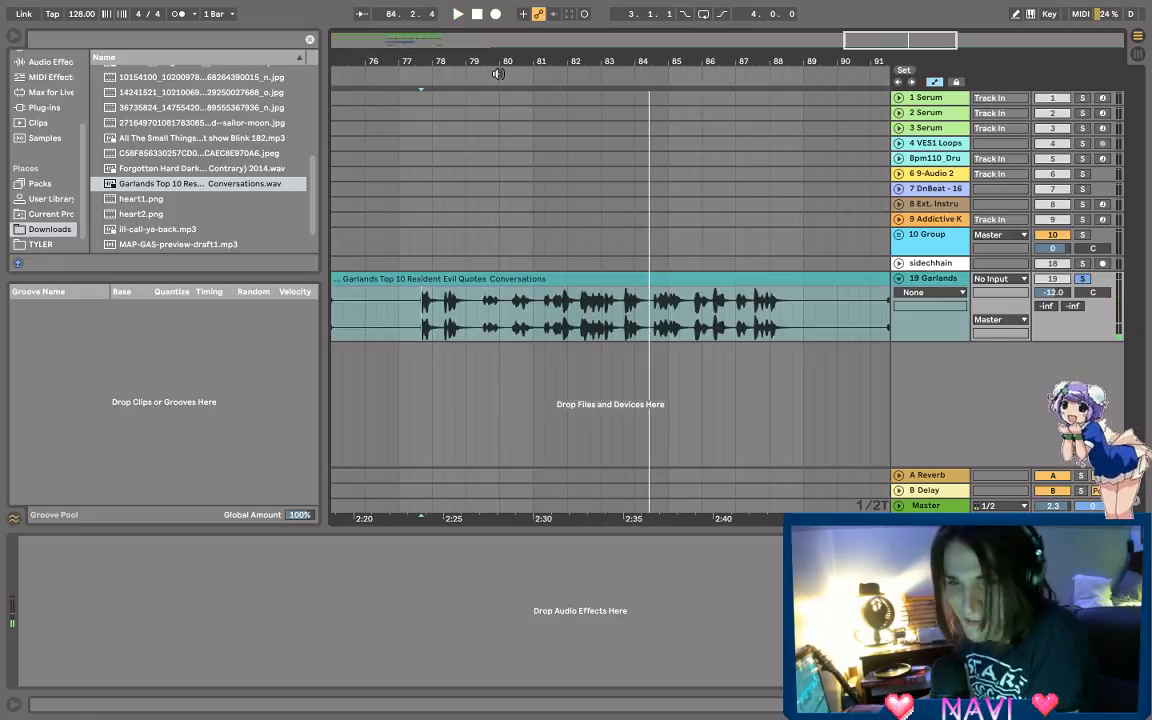
pyautogui.click(657, 316)
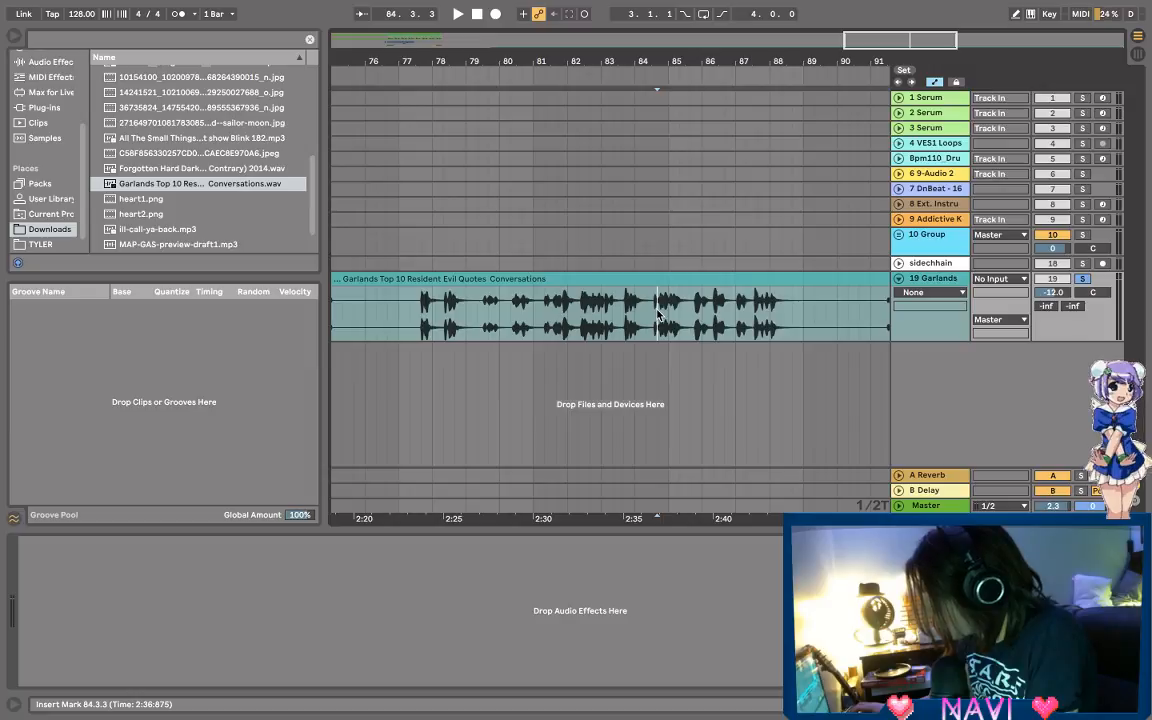
pyautogui.click(650, 316)
pyautogui.press('space')
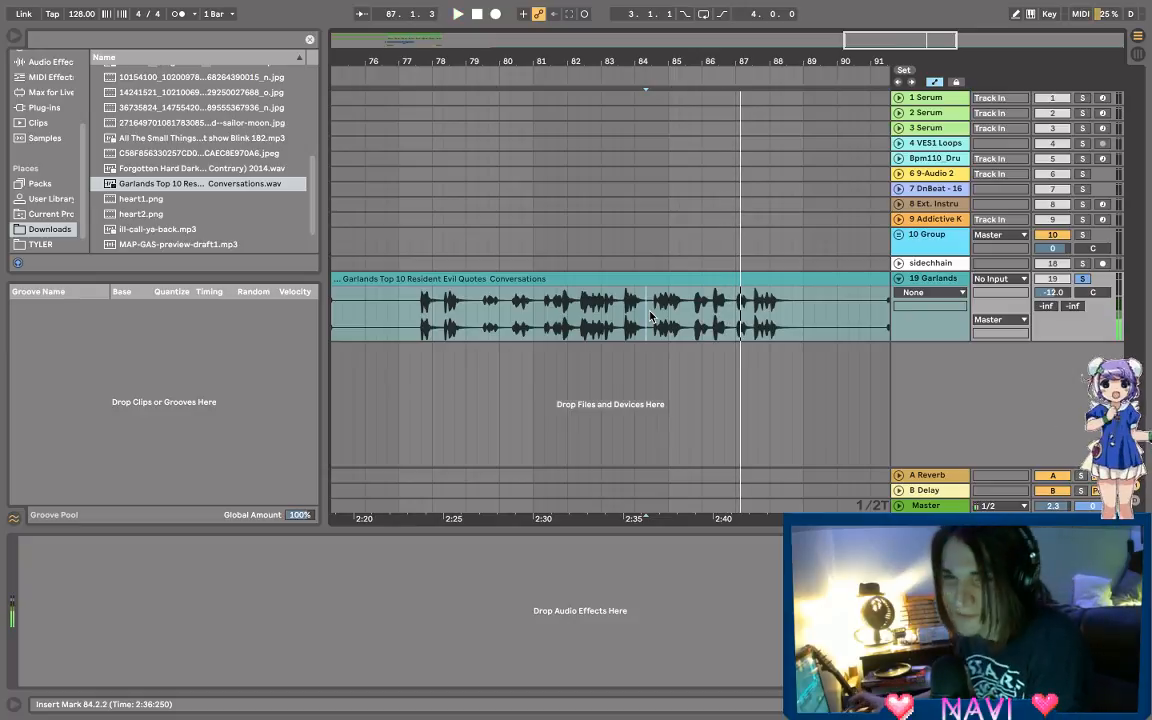
pyautogui.press('space')
# Step: Play the Garlands dialogue passage starting at 91.3.3
pyautogui.moveTo(647, 58); pyautogui.dragTo(403, 61)
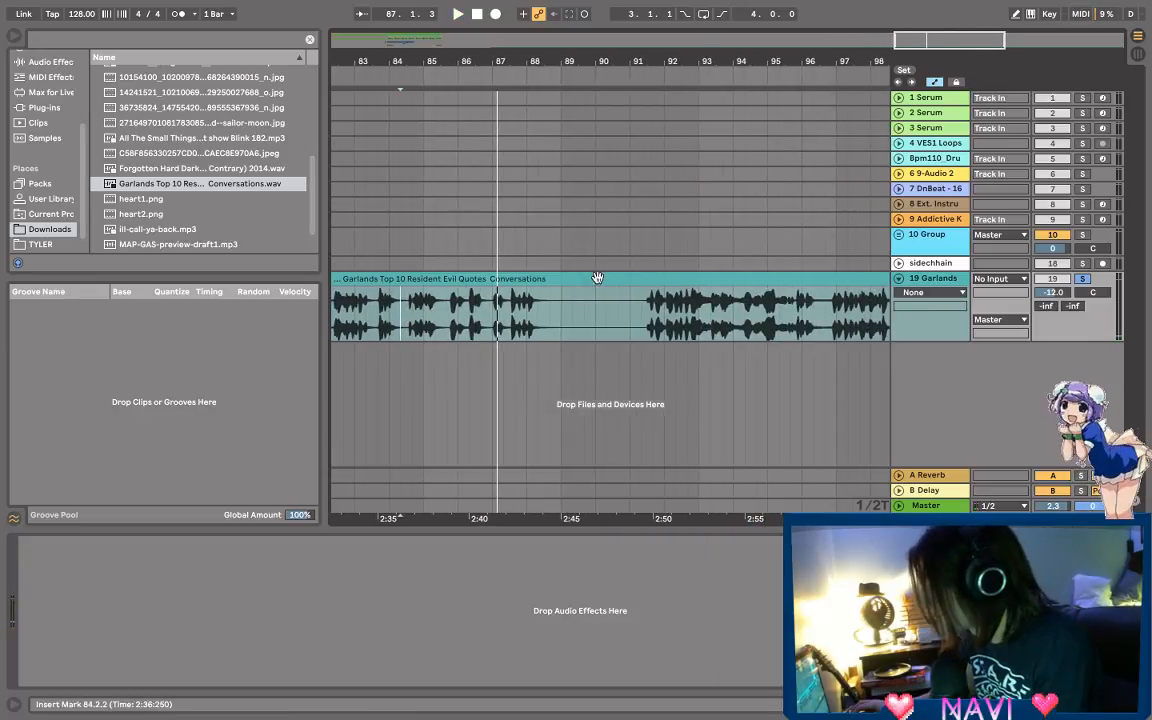
pyautogui.click(651, 304)
pyautogui.moveTo(678, 57)
pyautogui.mouseDown()
pyautogui.moveTo(675, 69)
pyautogui.moveTo(661, 57)
pyautogui.moveTo(314, 58)
pyautogui.mouseUp()
pyautogui.press('space')
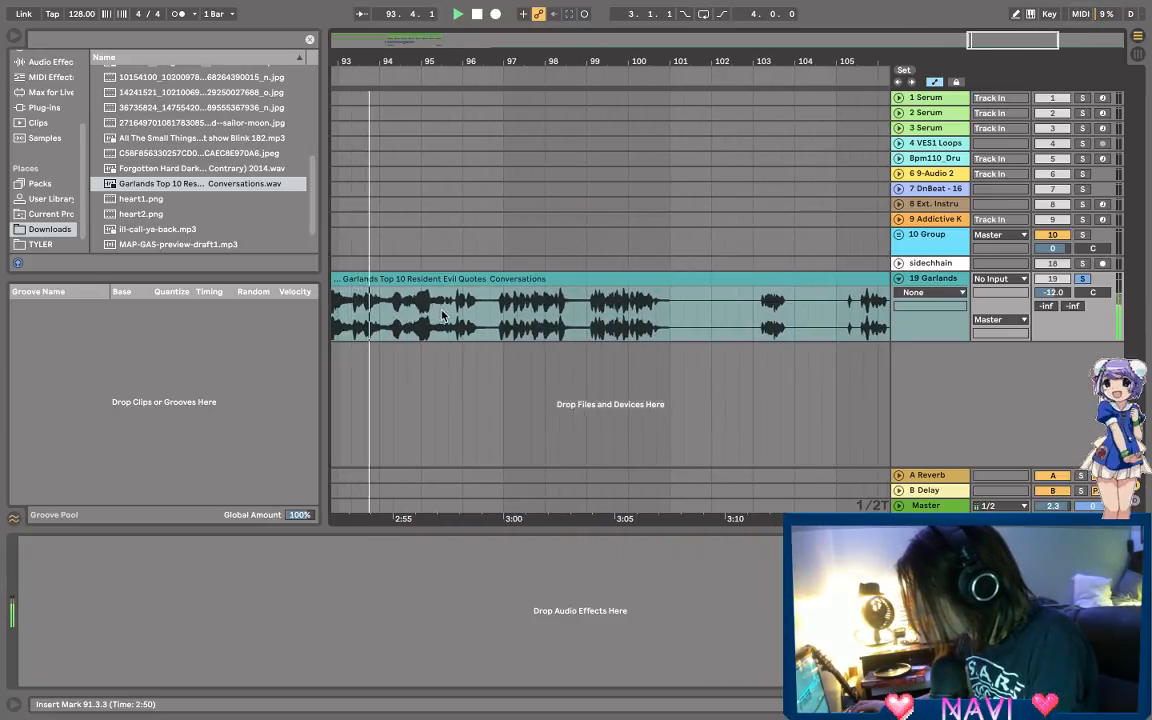
# Step: Audition the Garlands dialogue phrases starting around bar 97 and at 99.1.1
pyautogui.click(504, 316)
pyautogui.press('space')
pyautogui.press('space')
pyautogui.click(588, 317)
pyautogui.press('space')
pyautogui.press('space')
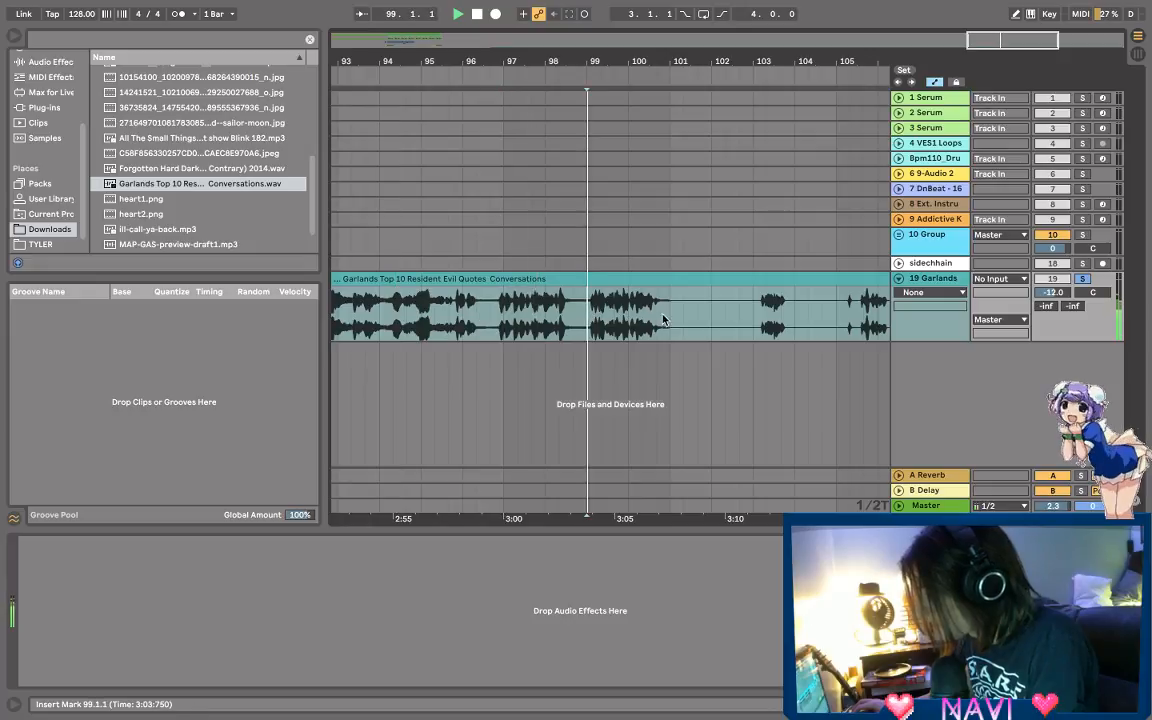
# Step: Listen to the short Garlands phrases starting around bar 103 and at 105.2.2
pyautogui.click(757, 325)
pyautogui.press('space')
pyautogui.press('space')
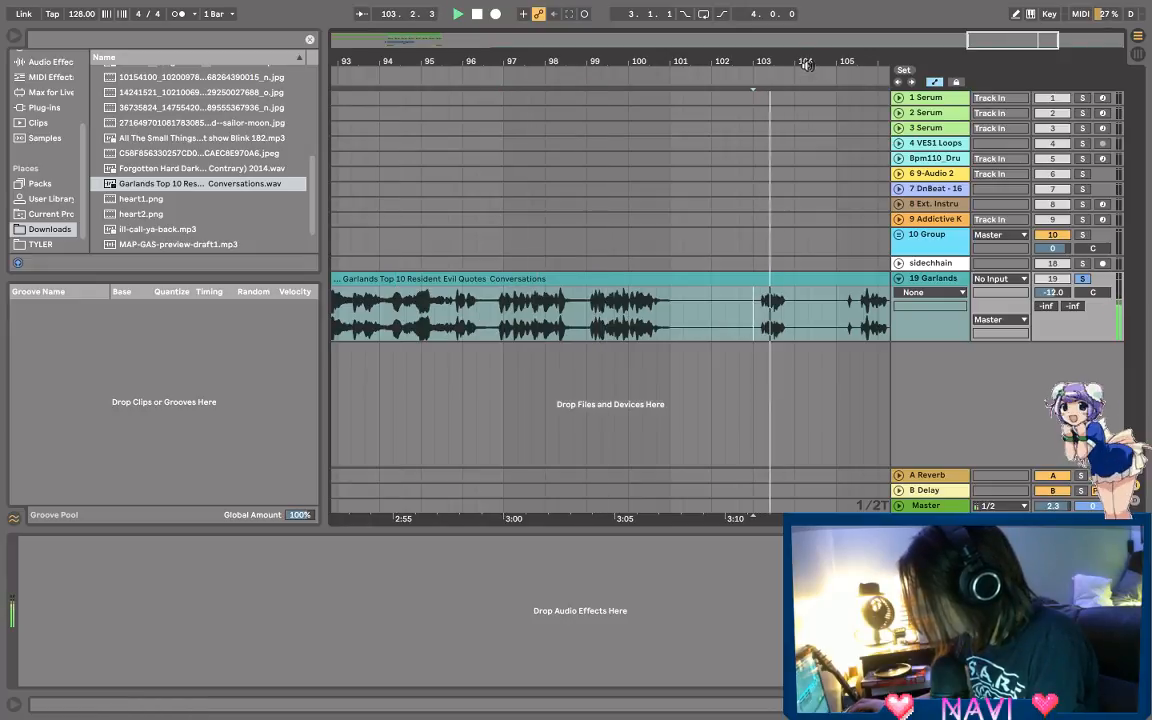
pyautogui.click(655, 295)
pyautogui.press('space')
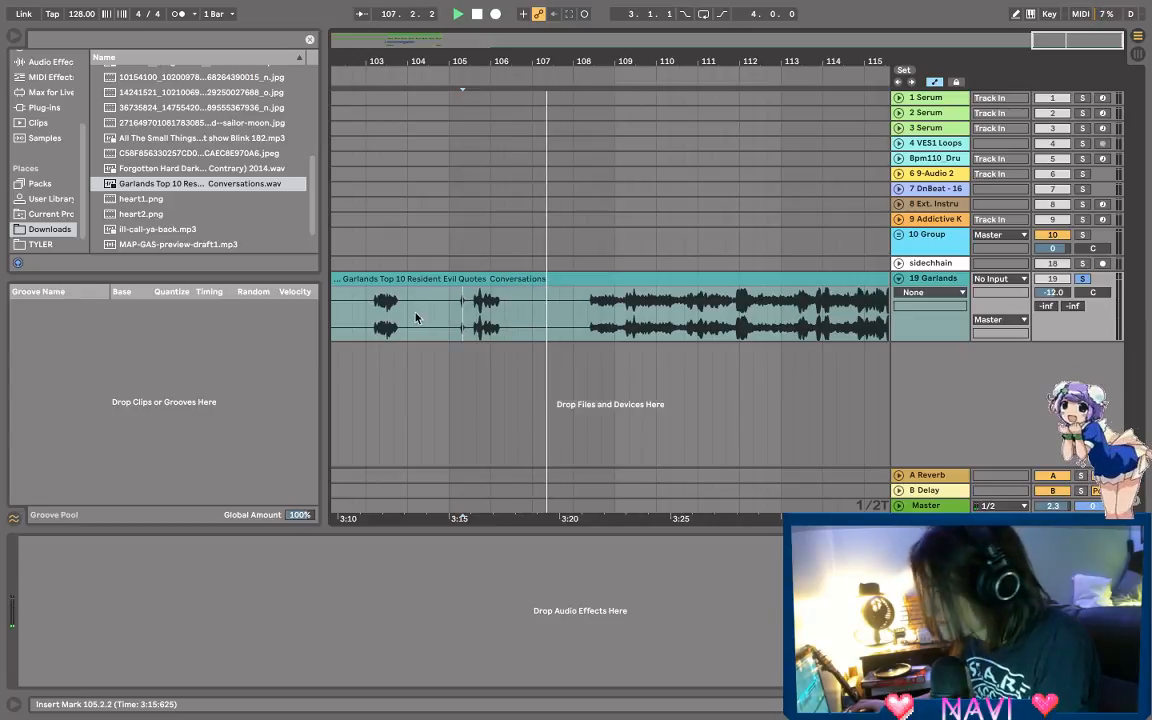
# Step: Sample the long continuous Garlands passage from around bar 108 and from 114.3.3
pyautogui.click(602, 316)
pyautogui.press('space')
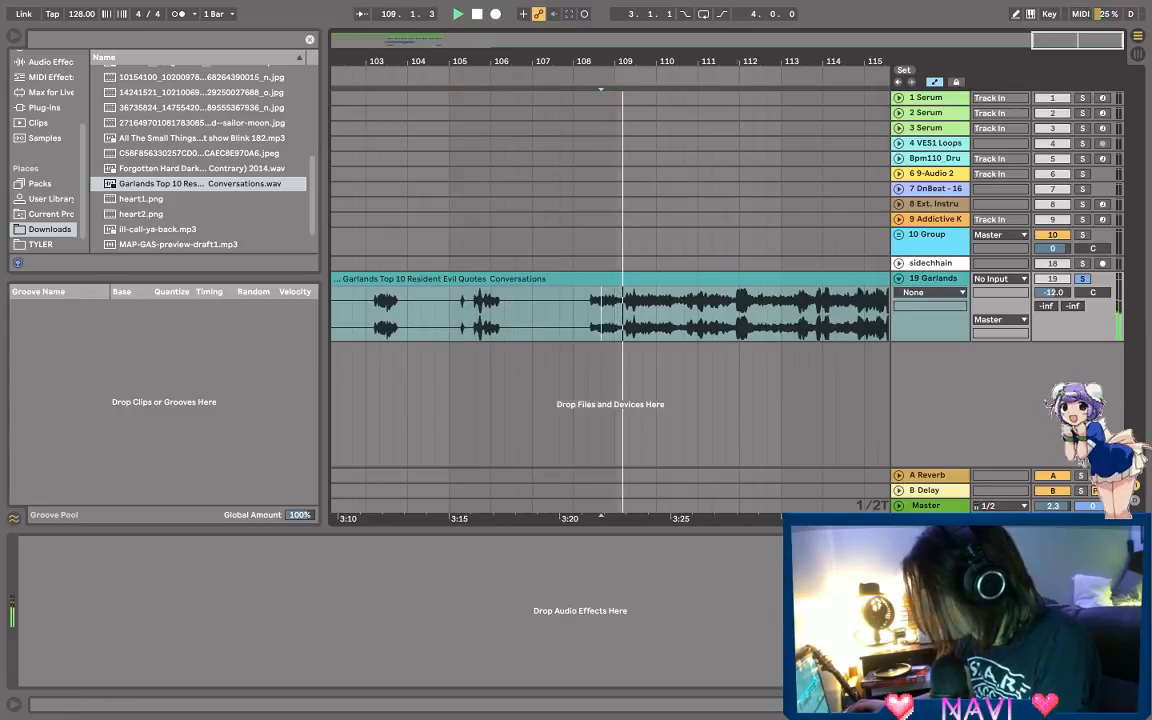
pyautogui.moveTo(740, 62); pyautogui.dragTo(517, 48)
pyautogui.click(615, 316)
pyautogui.press('space')
pyautogui.press('space')
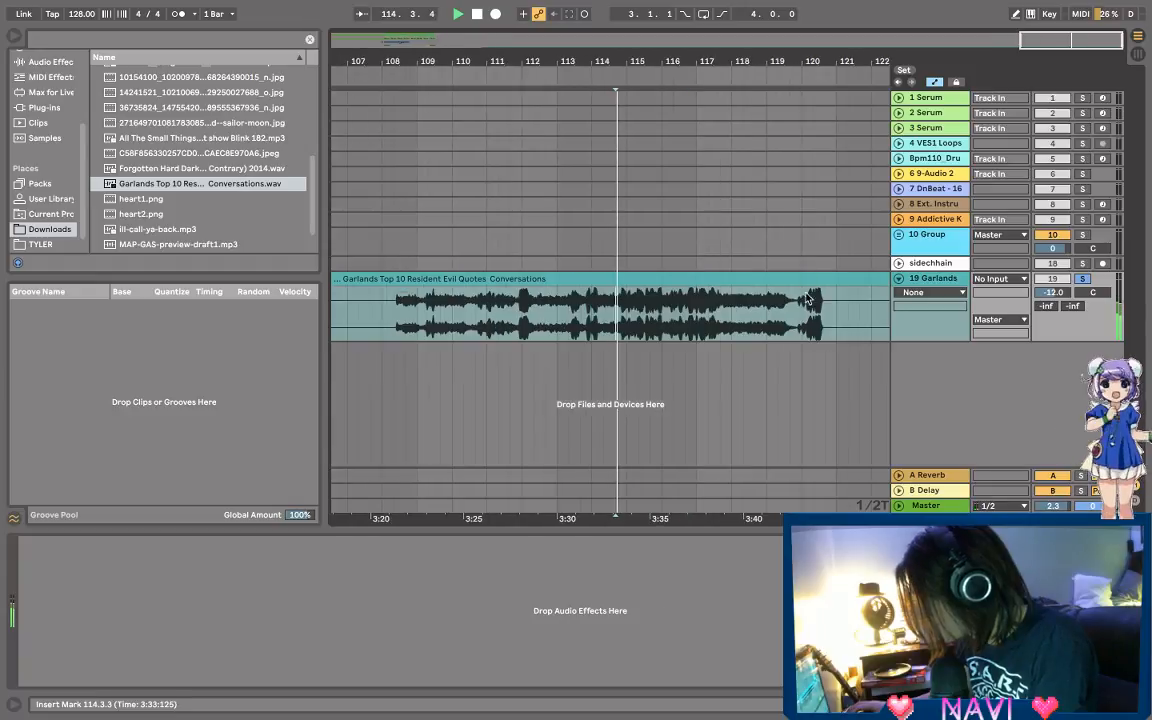
# Step: Audition the end of the long Garlands passage from around bar 117 and from 119.3.3
pyautogui.click(720, 316)
pyautogui.press('space')
pyautogui.press('space')
pyautogui.click(793, 313)
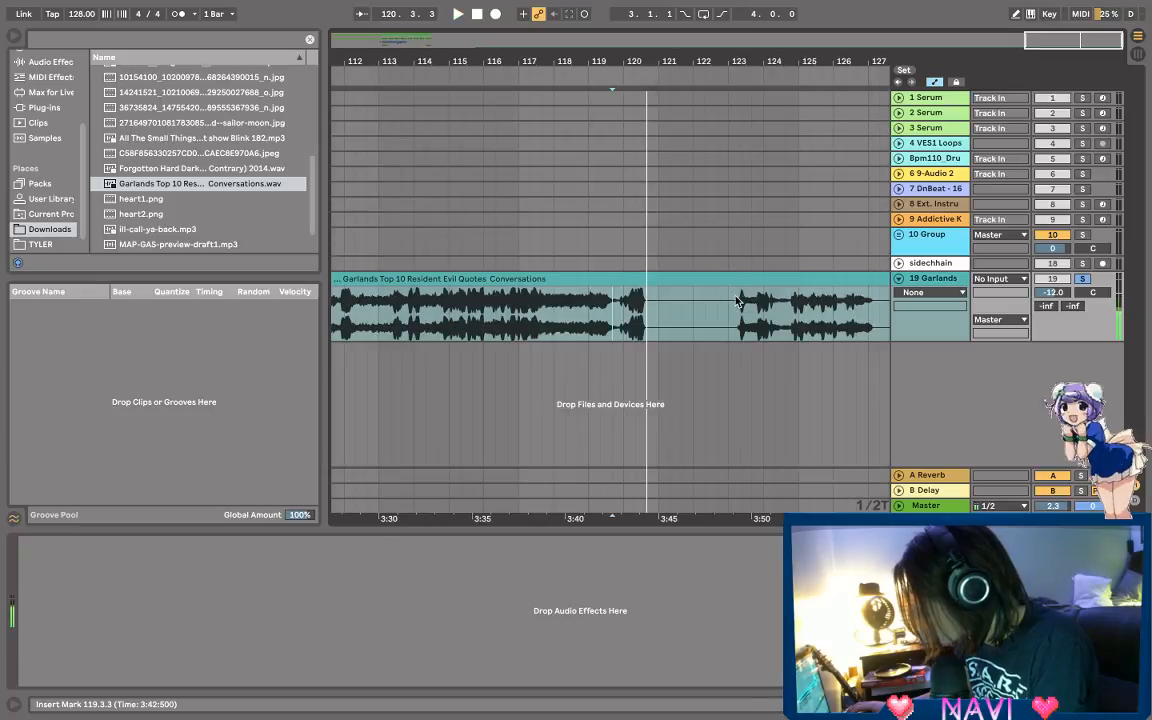
# Step: Listen to the Garlands dialogue phrases starting at 123.2.2 and at 129.1.1
pyautogui.click(737, 310)
pyautogui.press('space')
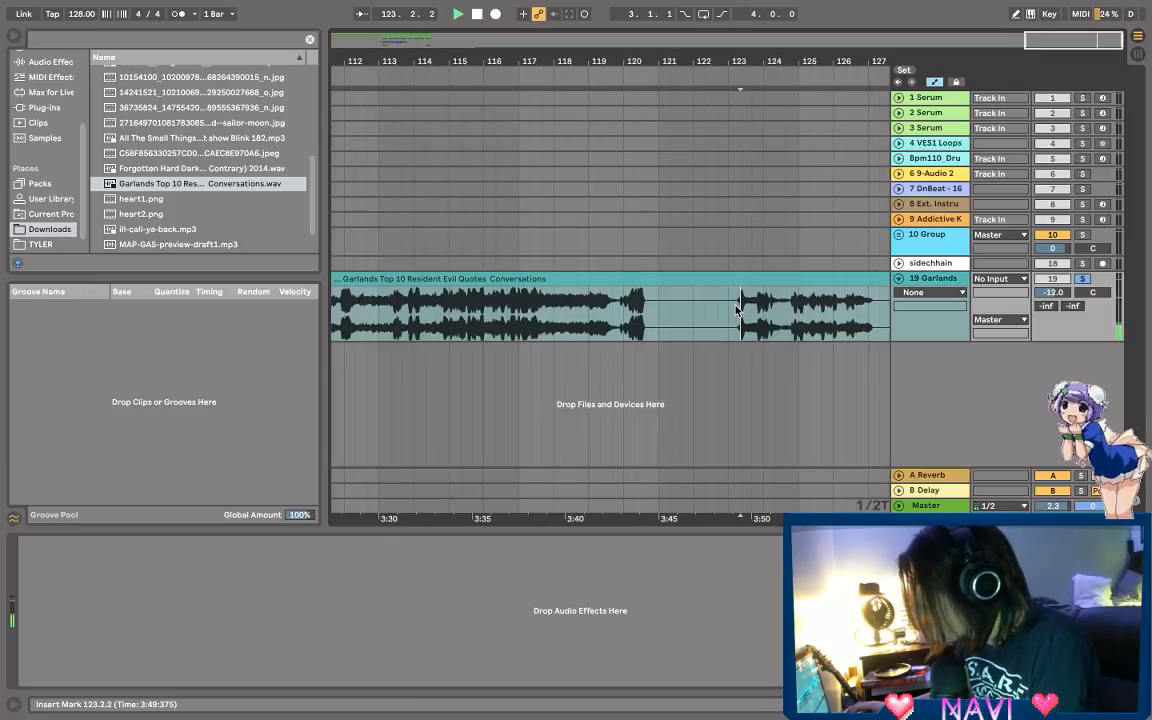
pyautogui.press('space')
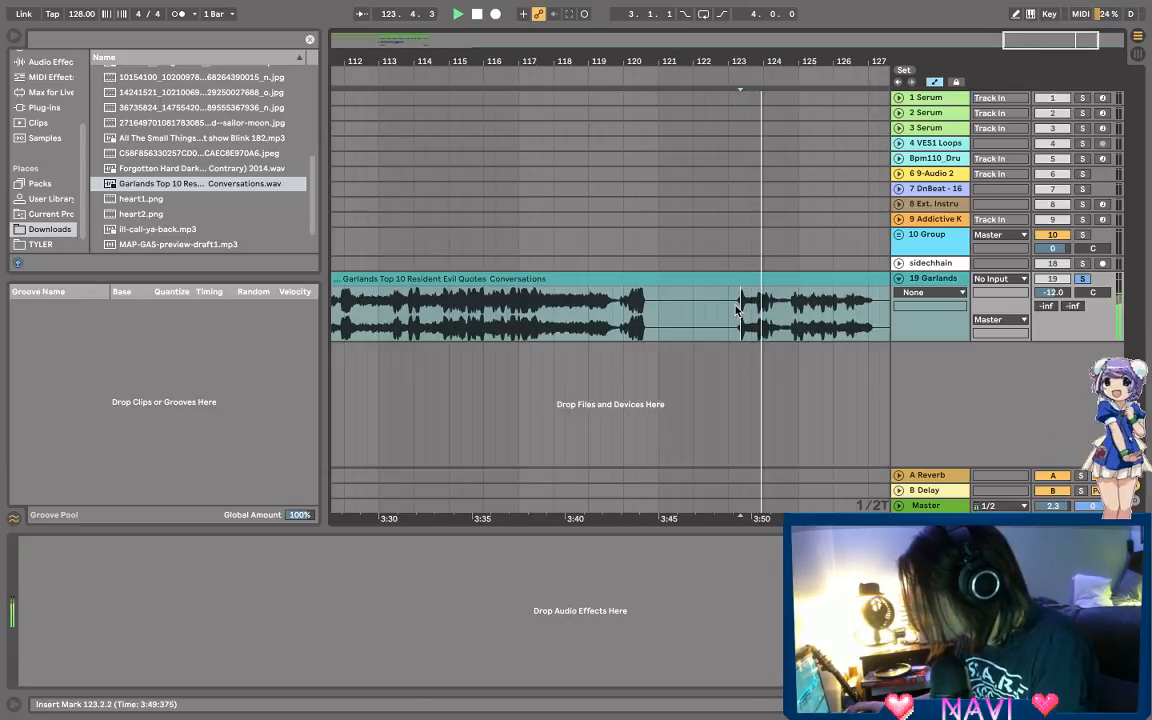
pyautogui.moveTo(860, 62); pyautogui.dragTo(714, 62)
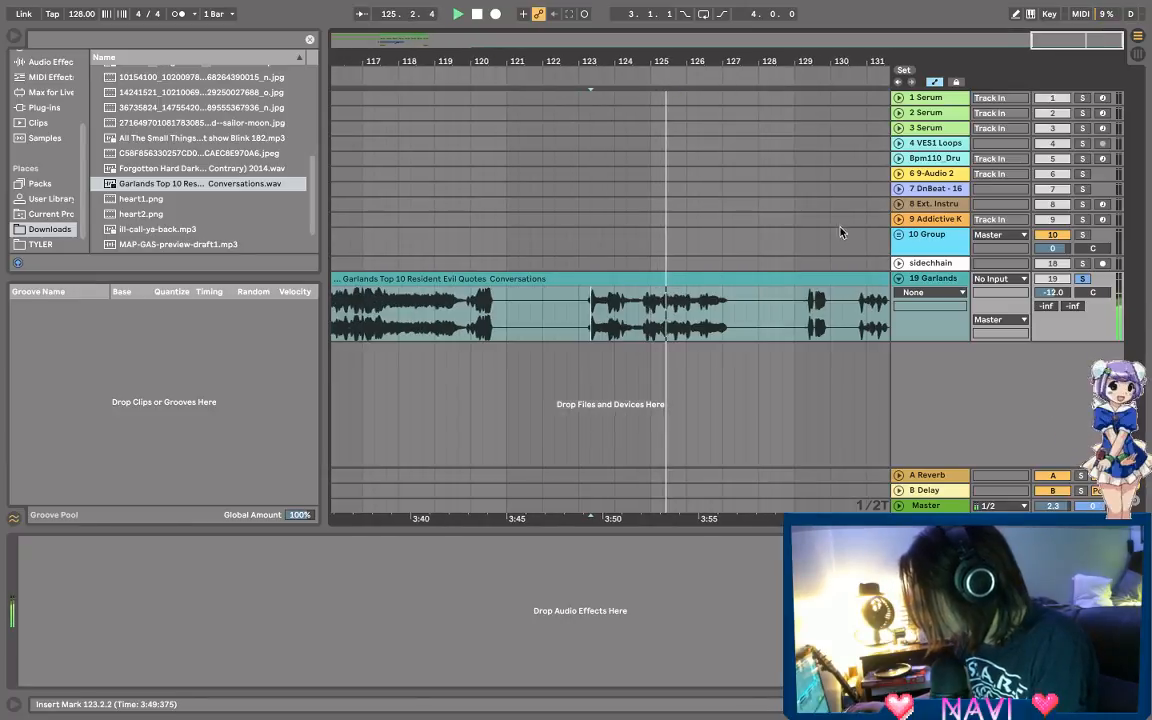
pyautogui.click(797, 309)
pyautogui.press('space')
pyautogui.press('space')
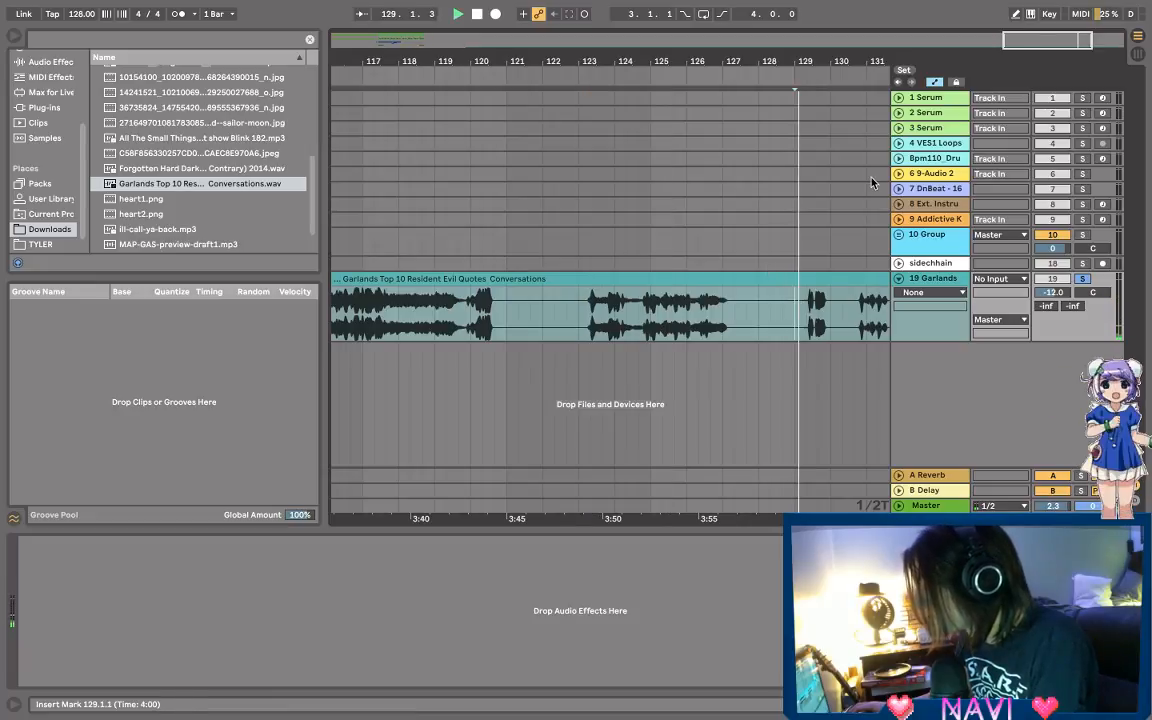
pyautogui.moveTo(842, 64); pyautogui.dragTo(649, 65)
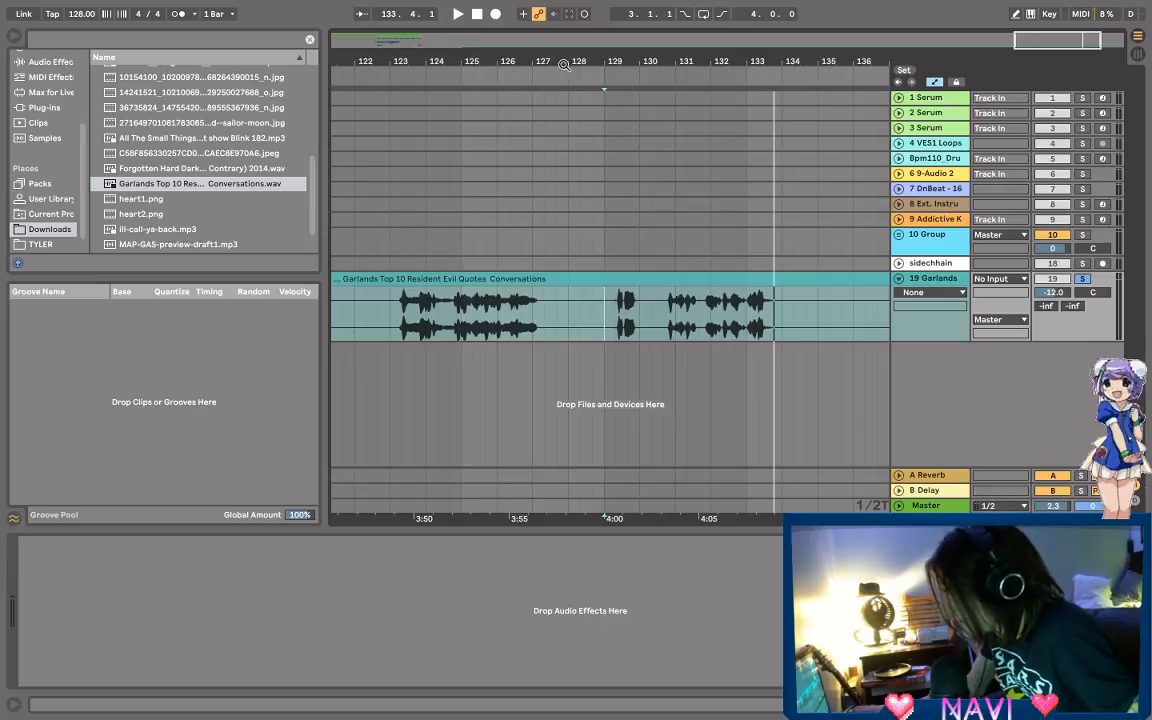
# Step: Delete the whole Garlands Top 10 Resident Evil Quotes clip from audio track 19
pyautogui.moveTo(564, 65); pyautogui.dragTo(755, 55)
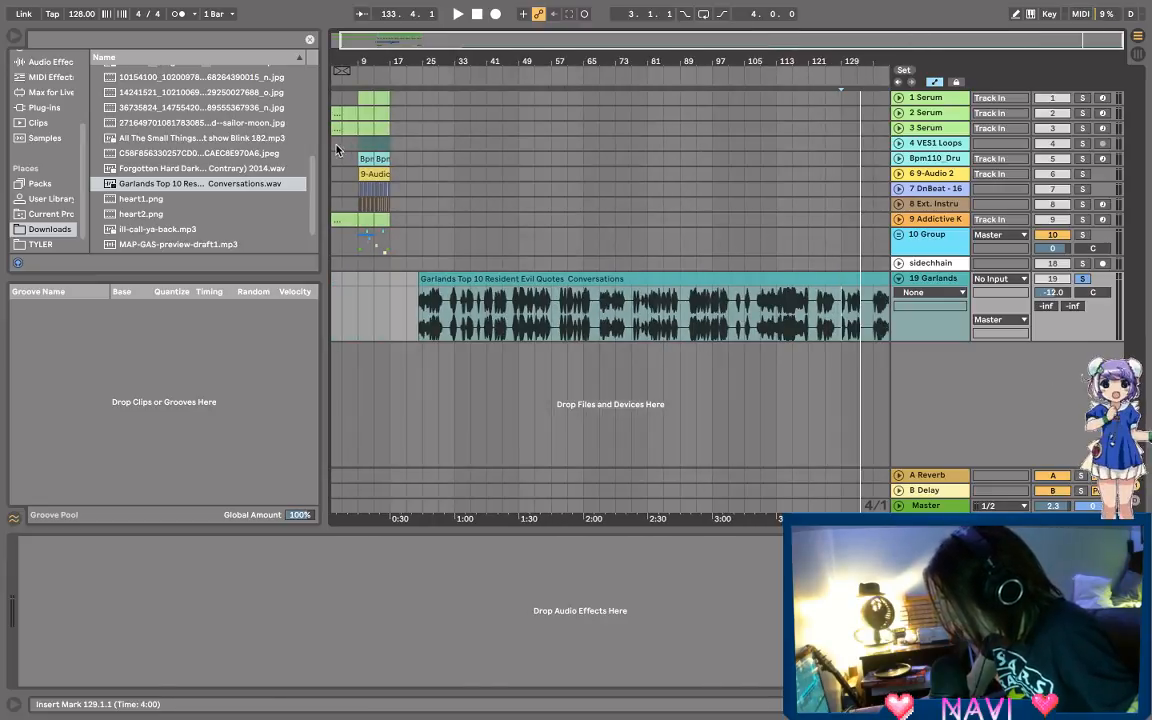
pyautogui.moveTo(400, 60); pyautogui.dragTo(493, 250)
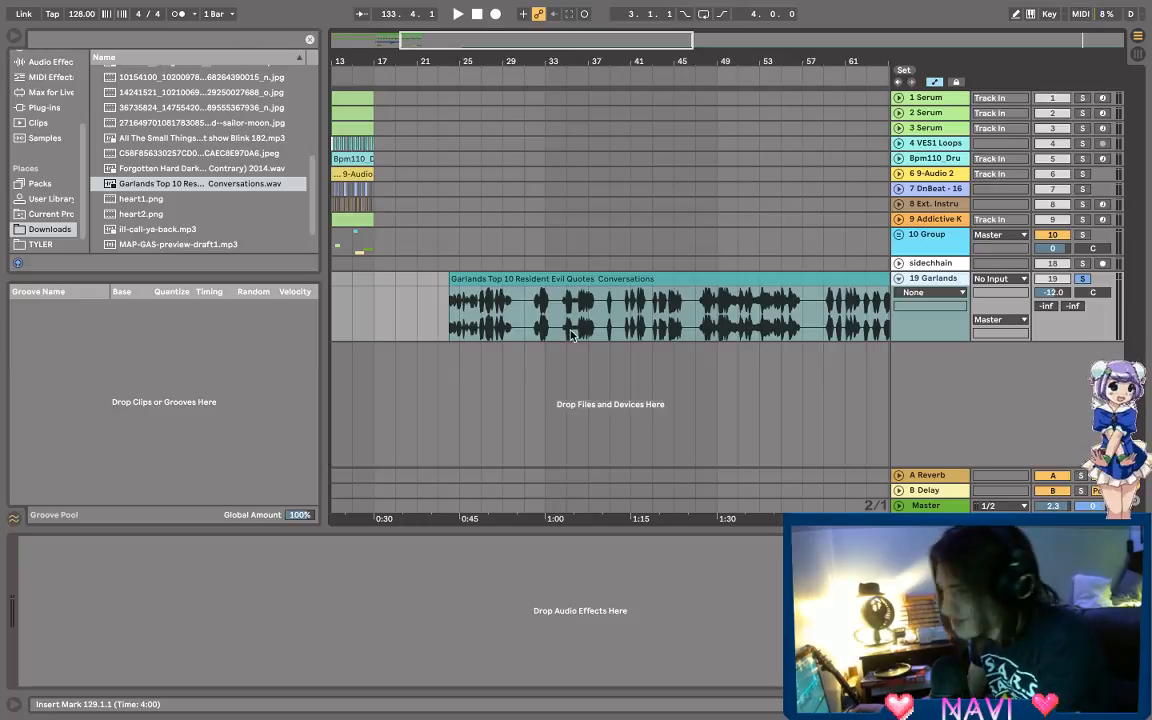
pyautogui.click(487, 279)
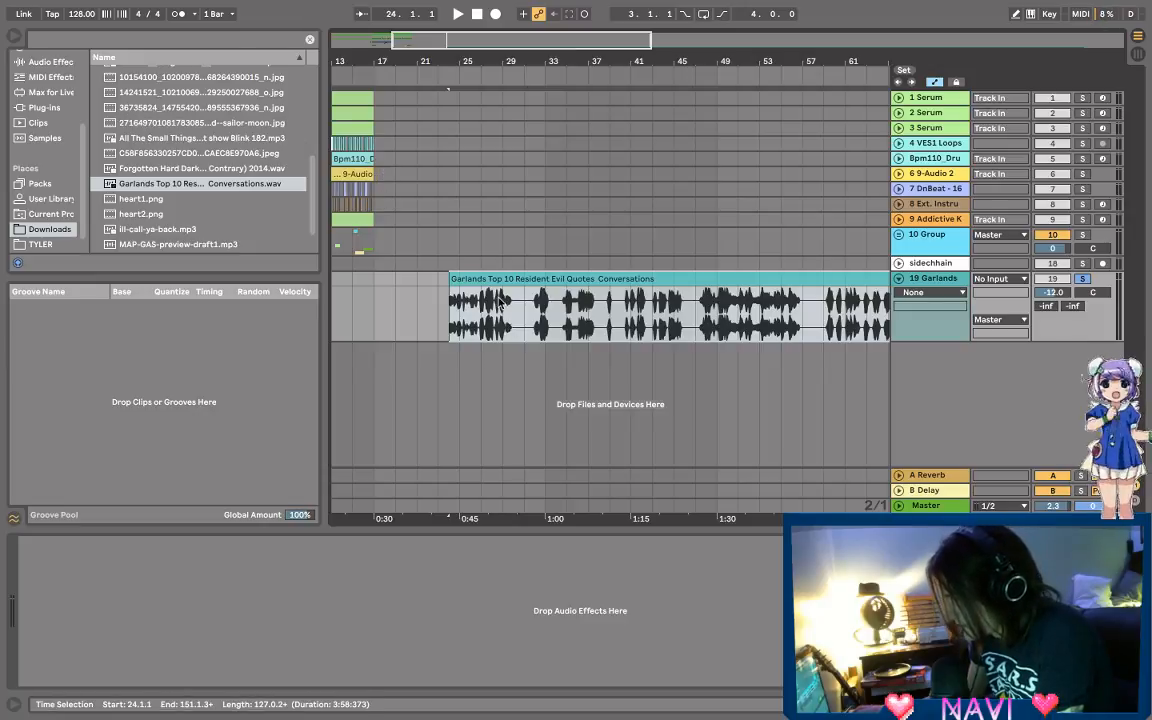
pyautogui.press('Delete')
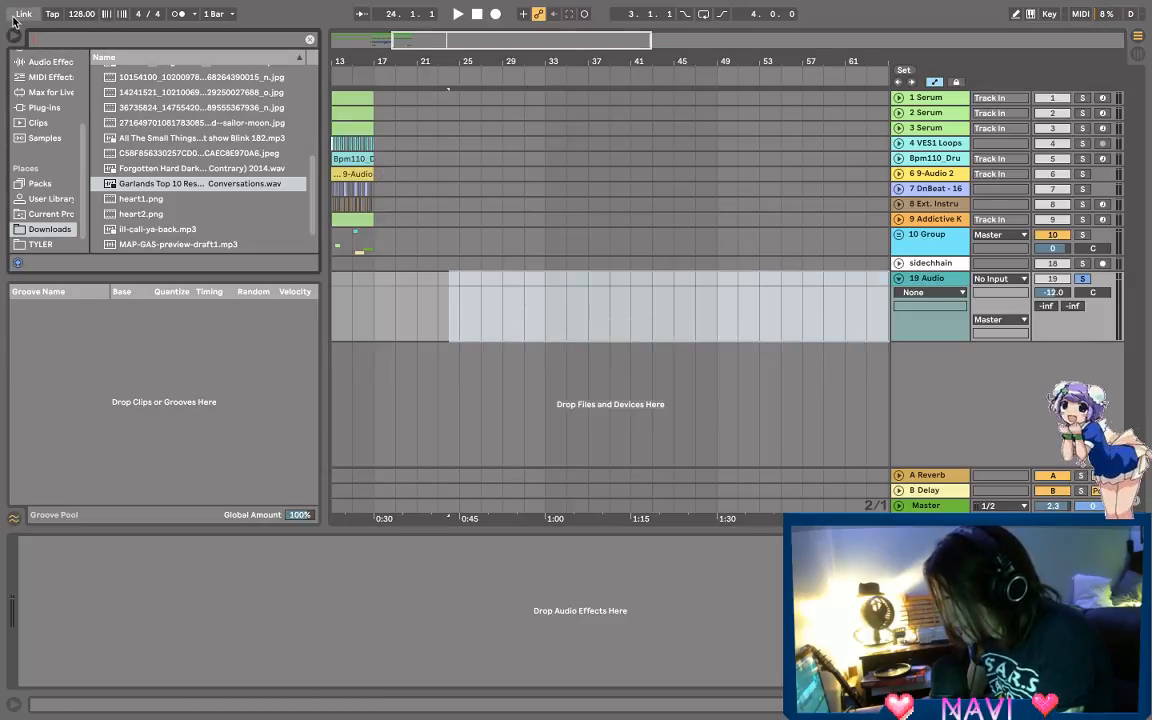
pyautogui.moveTo(36, 5)
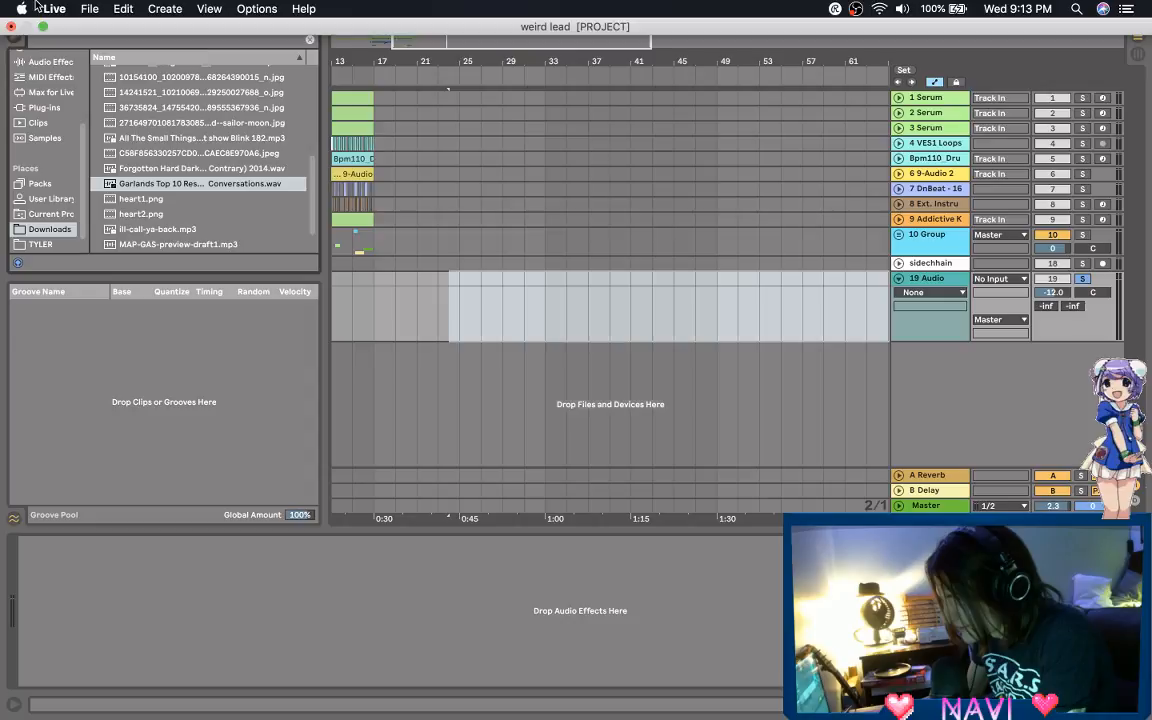
pyautogui.click(89, 8)
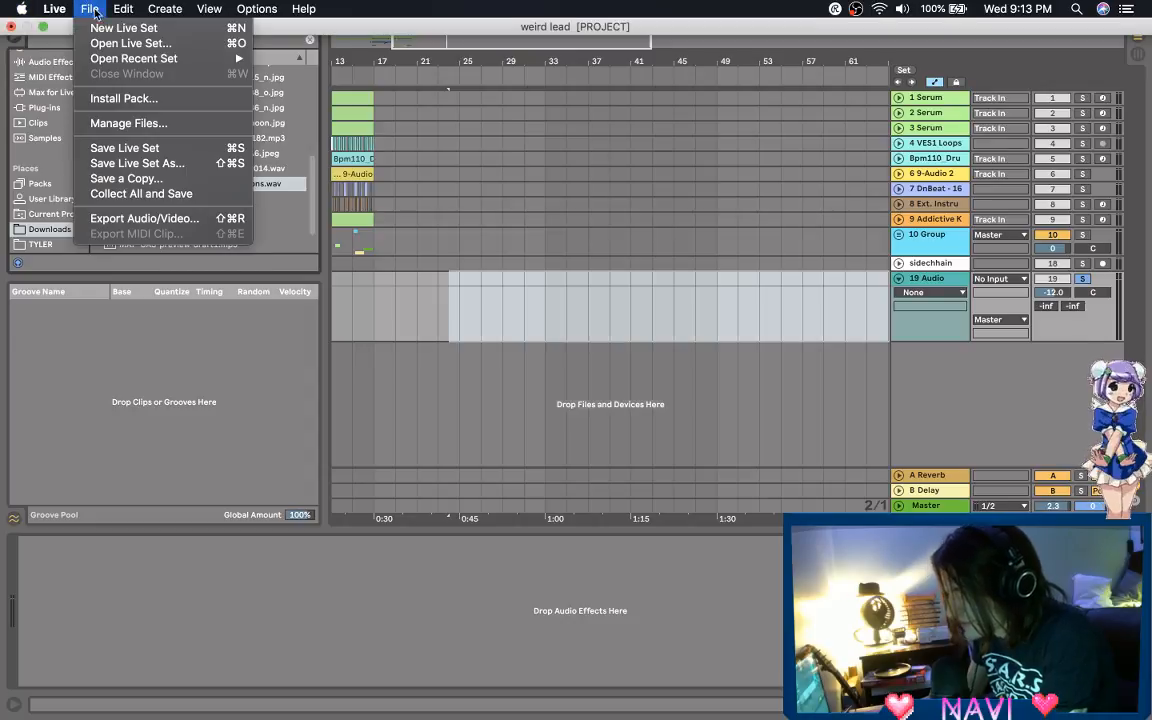
pyautogui.click(108, 46)
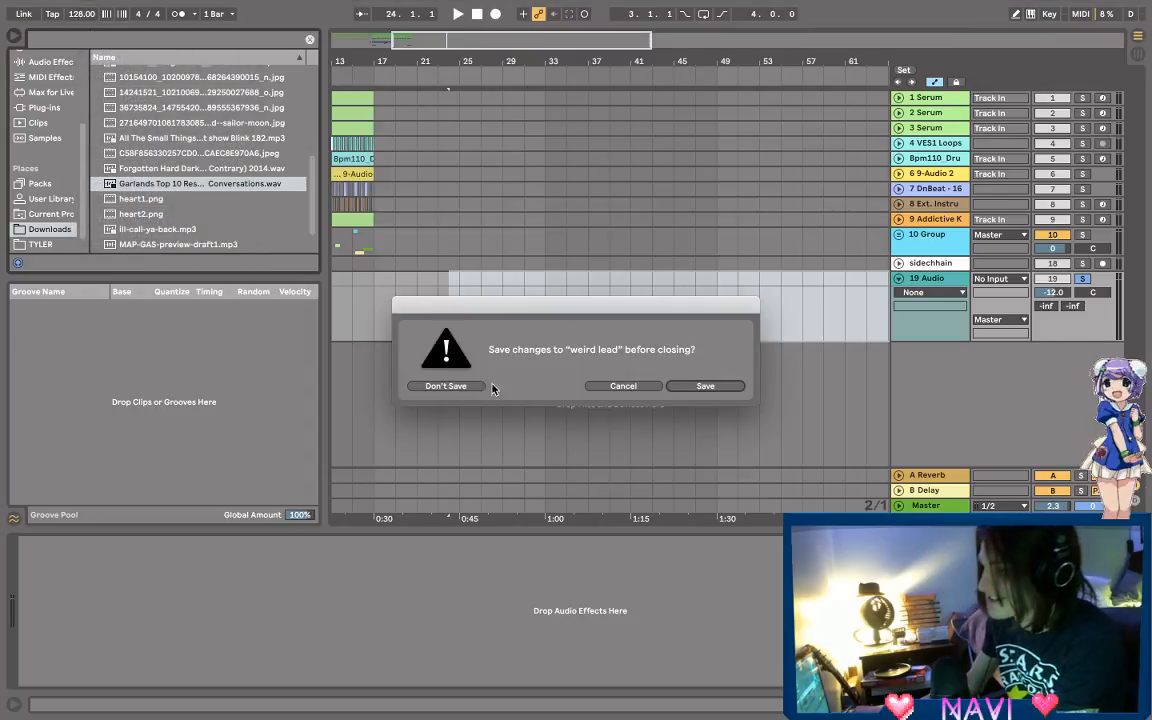
pyautogui.click(622, 386)
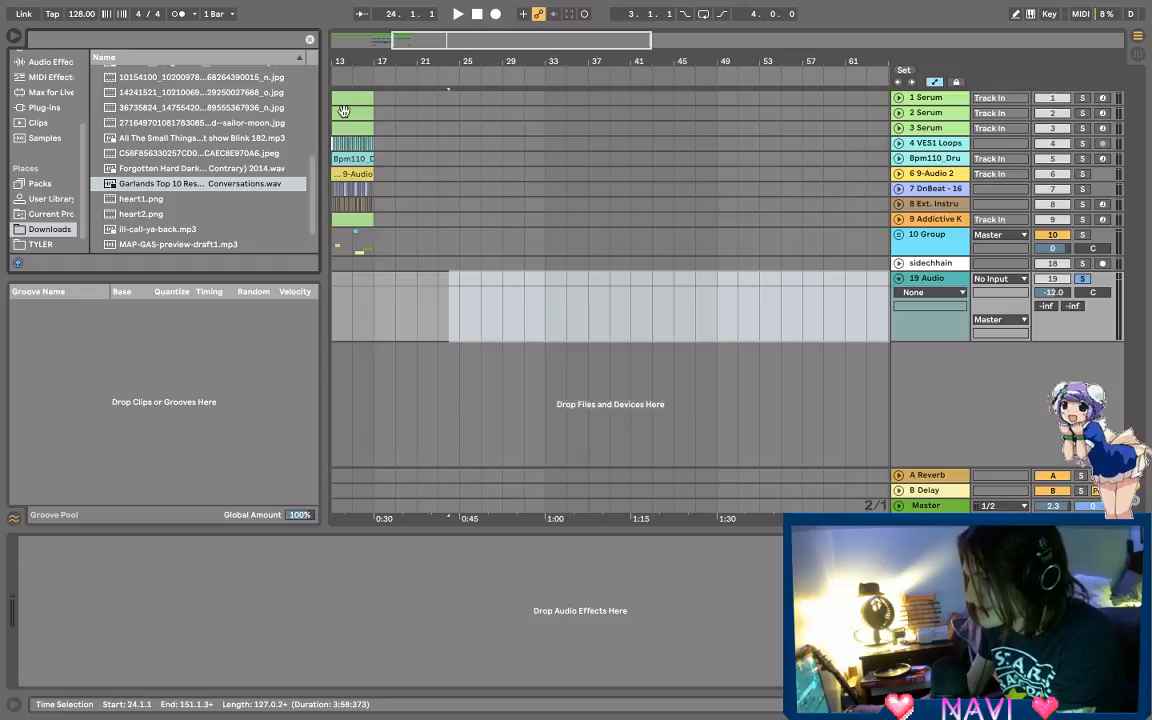
# Step: Open the stream drums.als set from the PROJECT Project folder, discarding the changes to weird lead
pyautogui.click(88, 8)
pyautogui.click(108, 46)
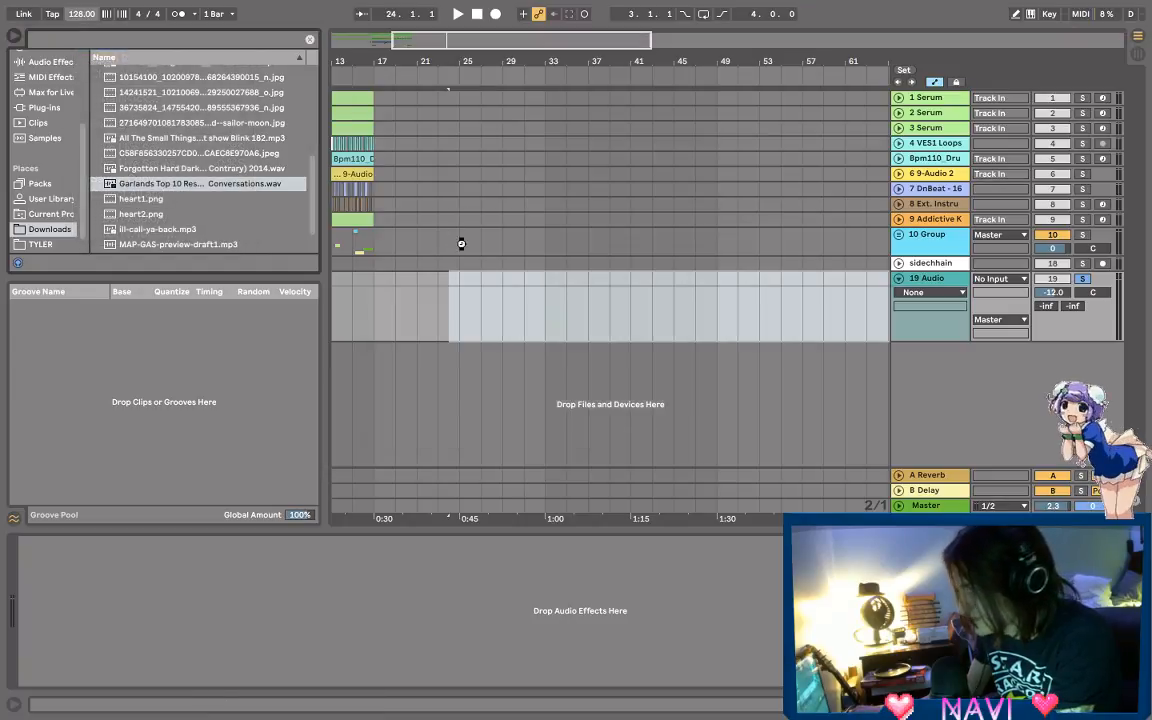
pyautogui.scroll(-5, 437, 233)
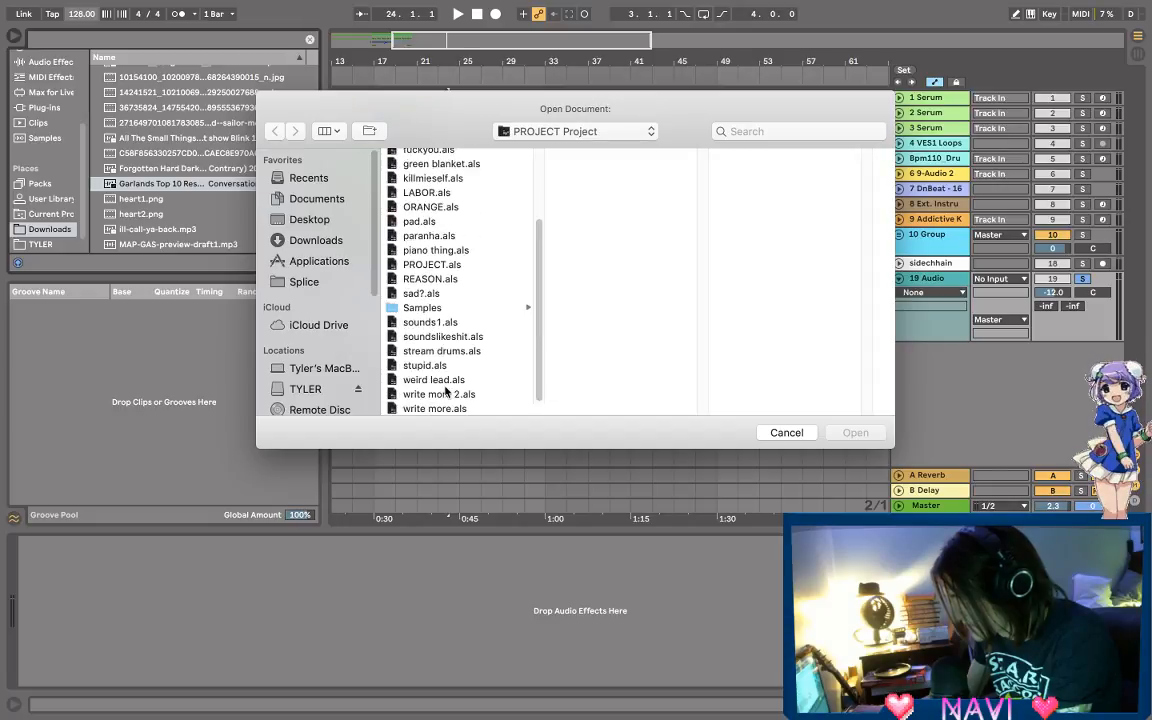
pyautogui.click(446, 382)
pyautogui.press('Up')
pyautogui.press('Up')
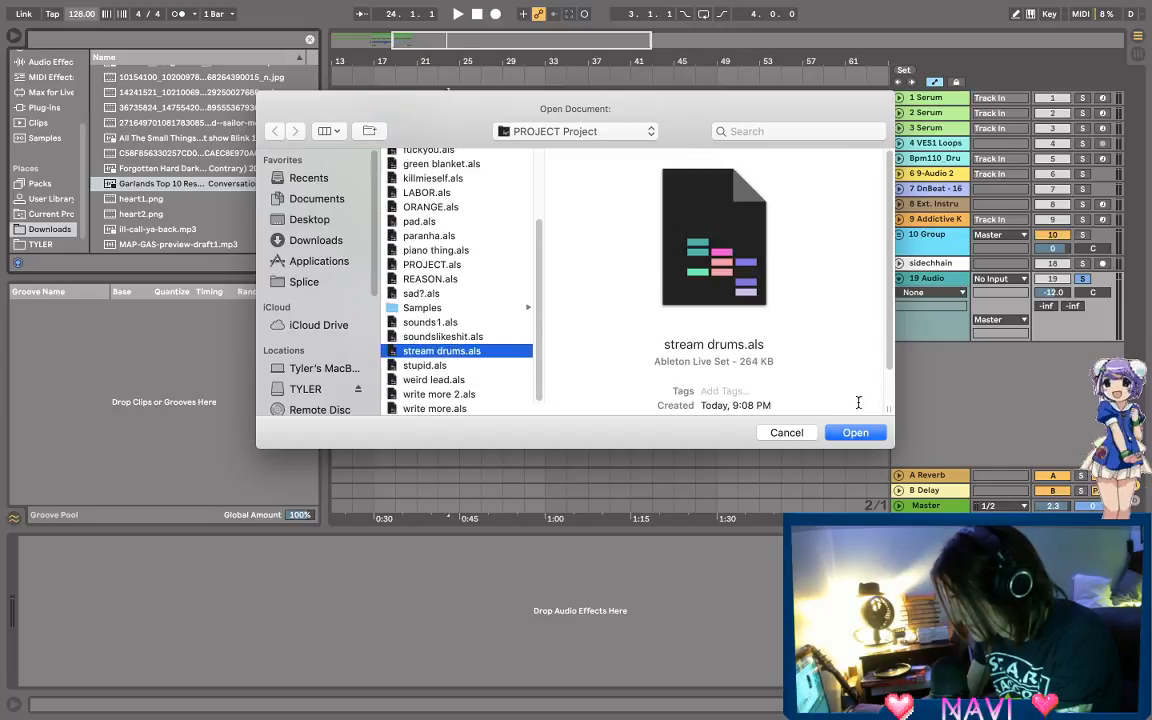
pyautogui.click(866, 433)
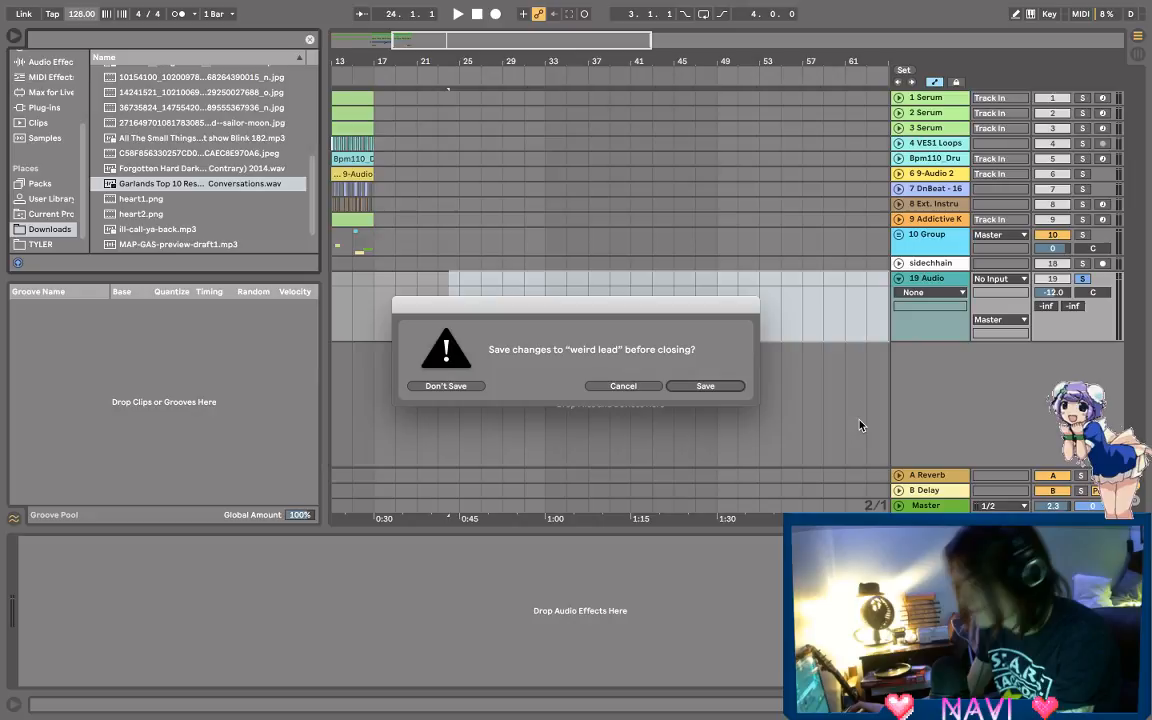
pyautogui.click(460, 387)
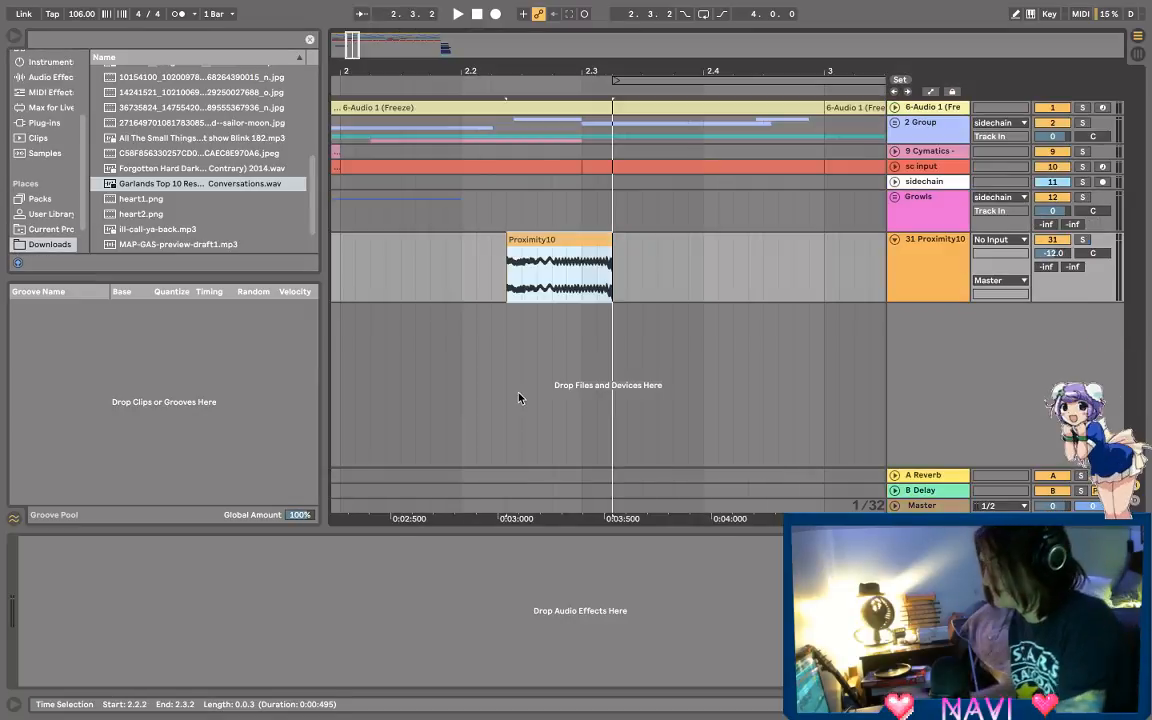
# Step: Add the CHAIN track below Proximity10, loading the Proximity10 clip into its Sampler with the sample start at 17355
pyautogui.click(508, 266)
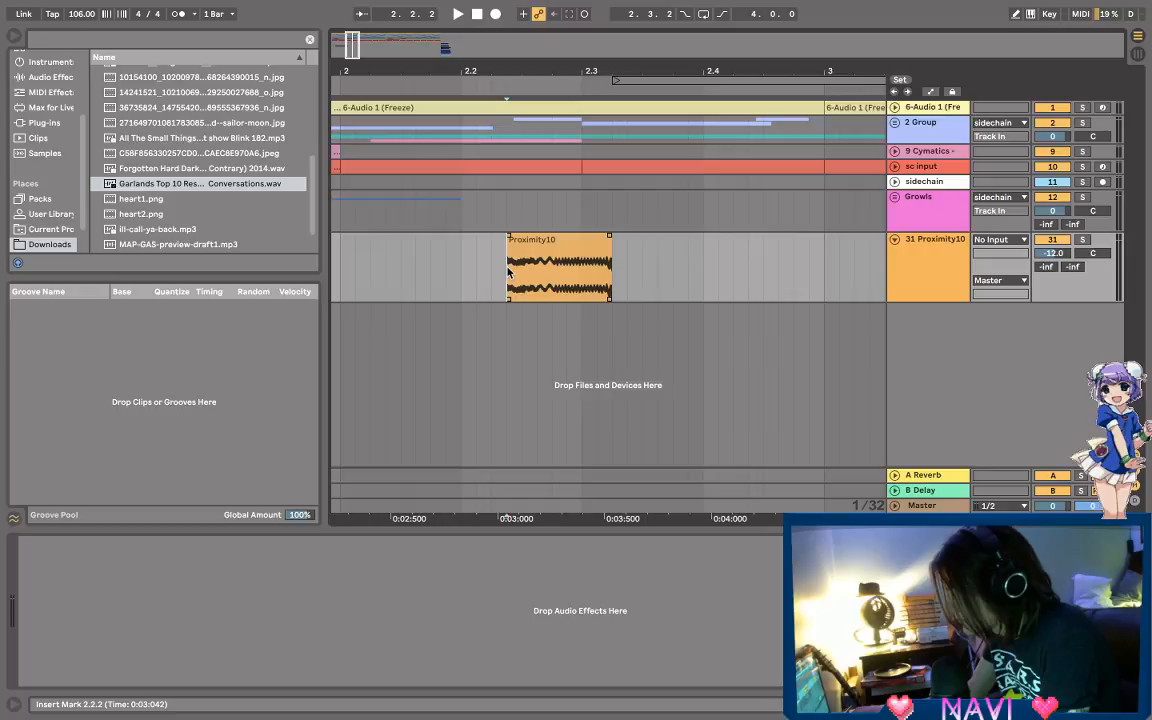
pyautogui.click(912, 260)
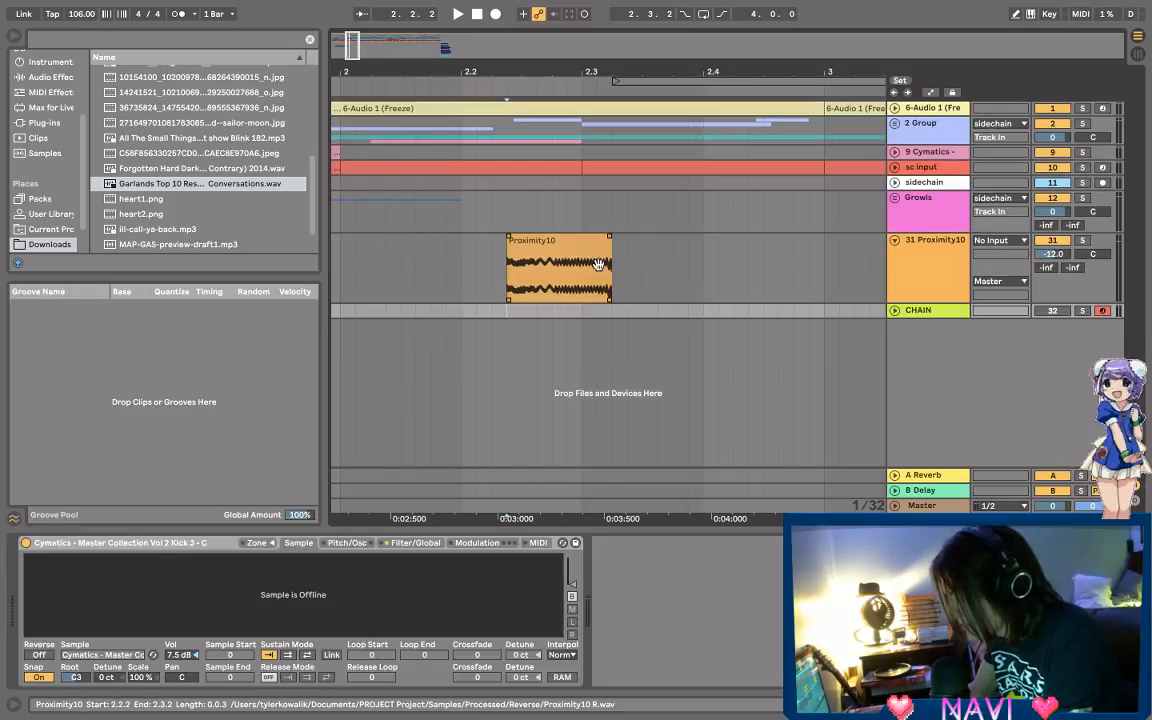
pyautogui.moveTo(597, 263); pyautogui.dragTo(357, 596)
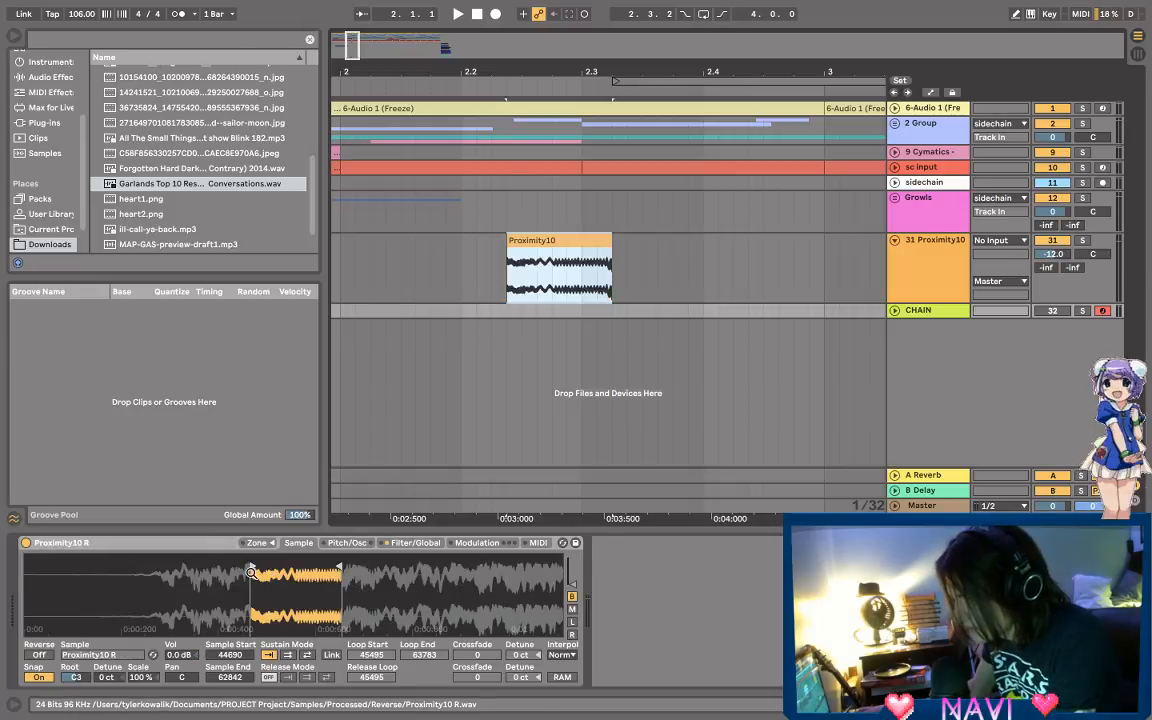
pyautogui.moveTo(252, 583); pyautogui.dragTo(127, 593)
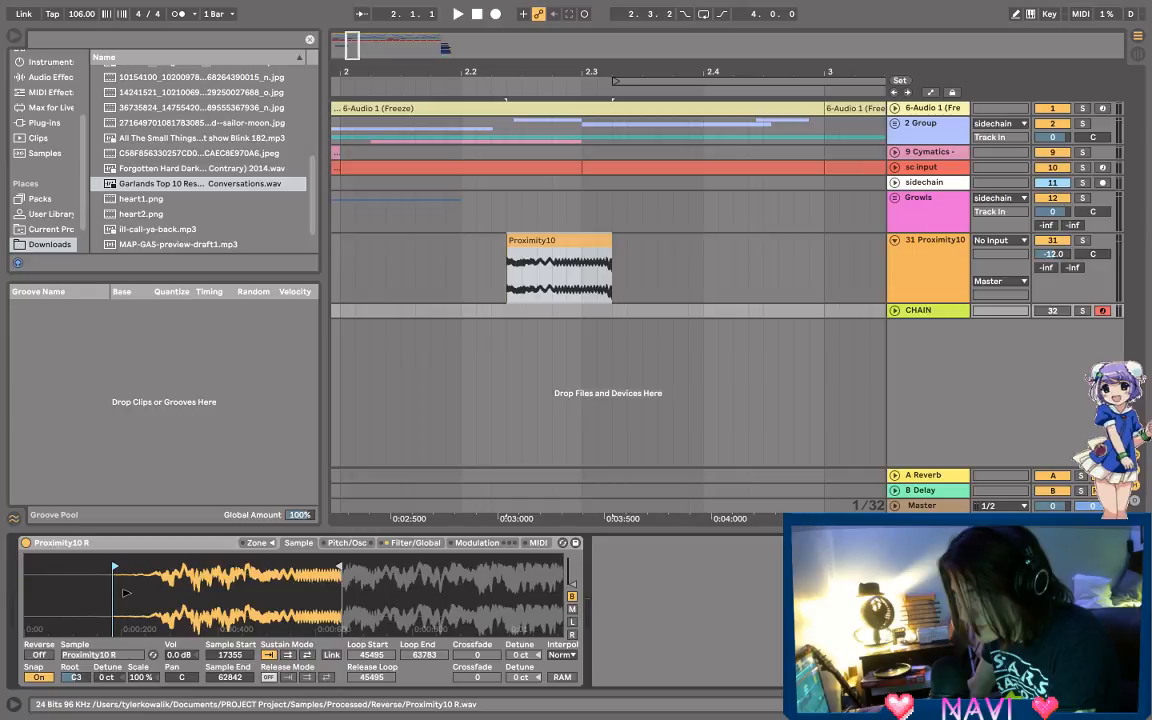
# Step: Set the CHAIN Sampler's sample start to 26344 and sample end to 105388, and mark the 2.2.2 to 2.3.2 range on the CHAIN track
pyautogui.moveTo(126, 593); pyautogui.dragTo(165, 573)
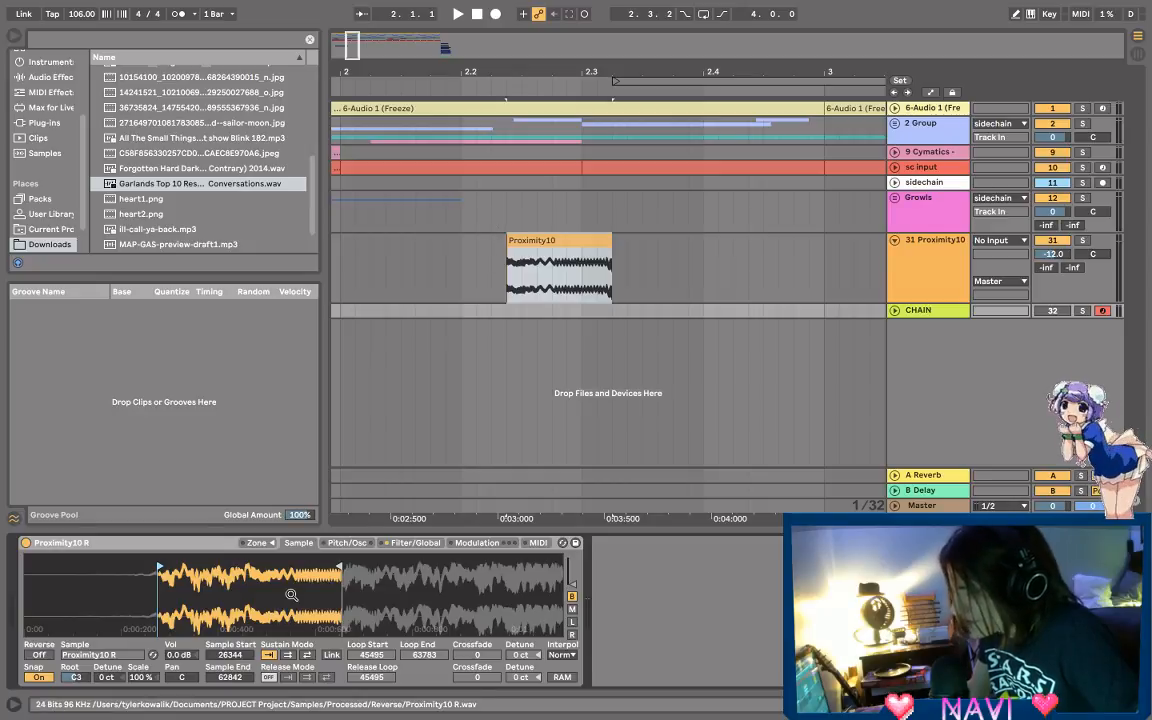
pyautogui.moveTo(340, 568); pyautogui.dragTo(555, 568)
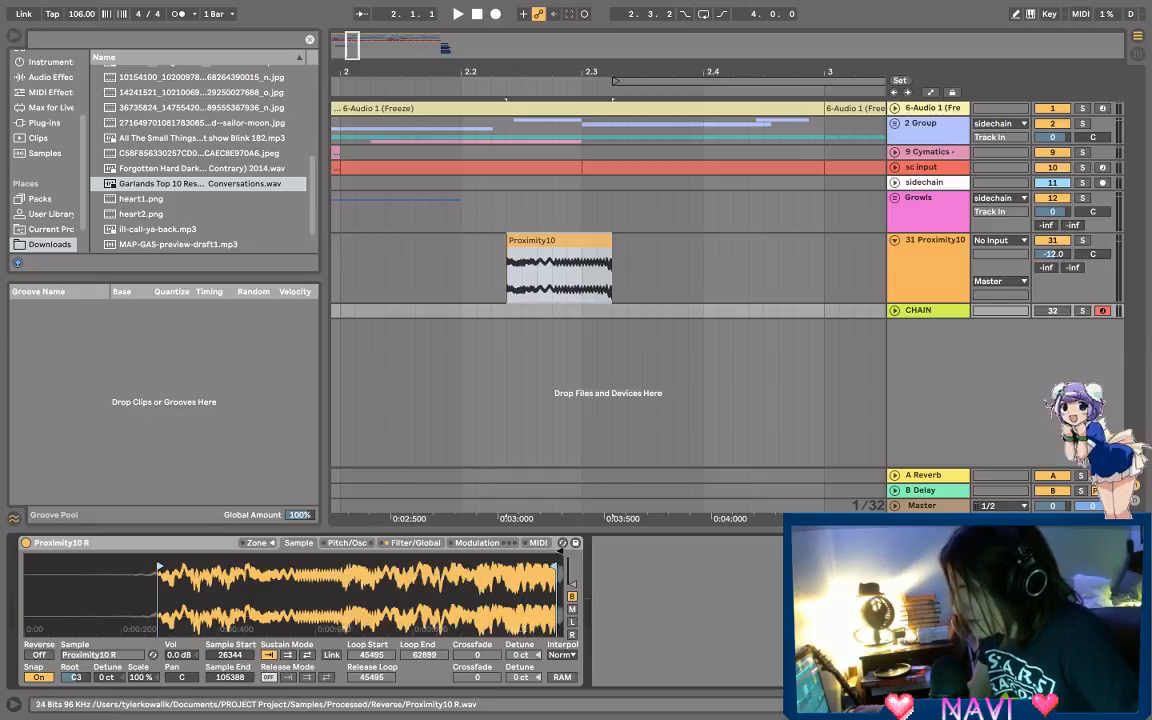
pyautogui.click(499, 297)
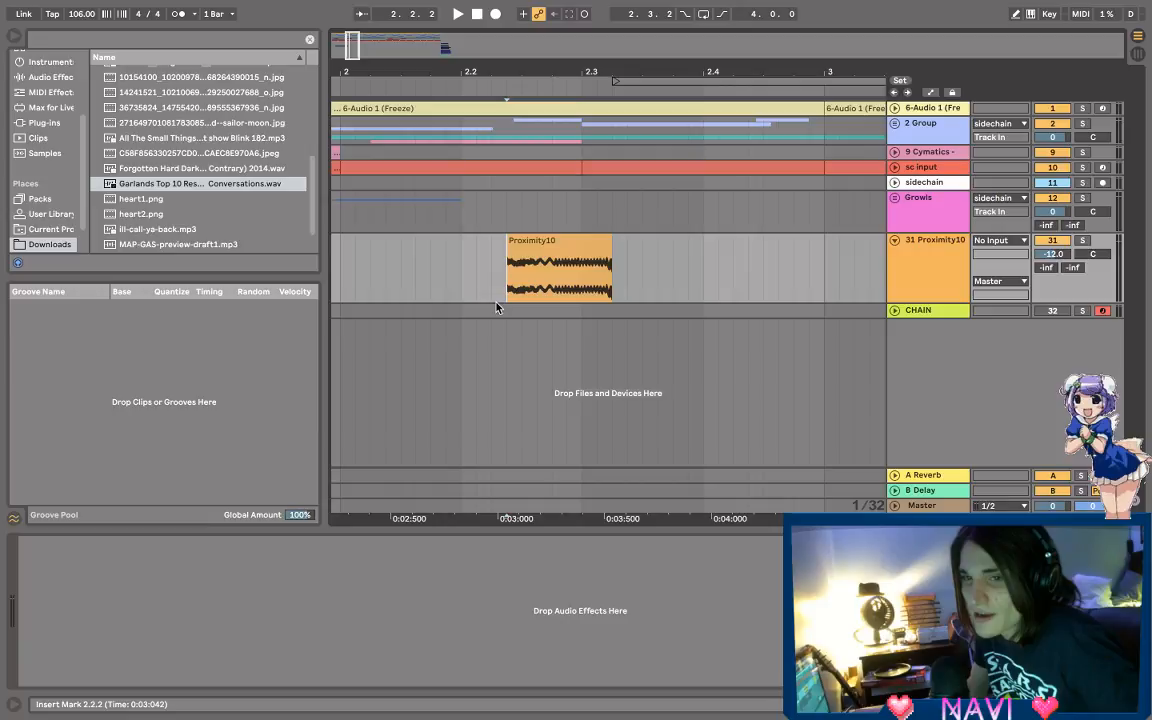
pyautogui.click(509, 312)
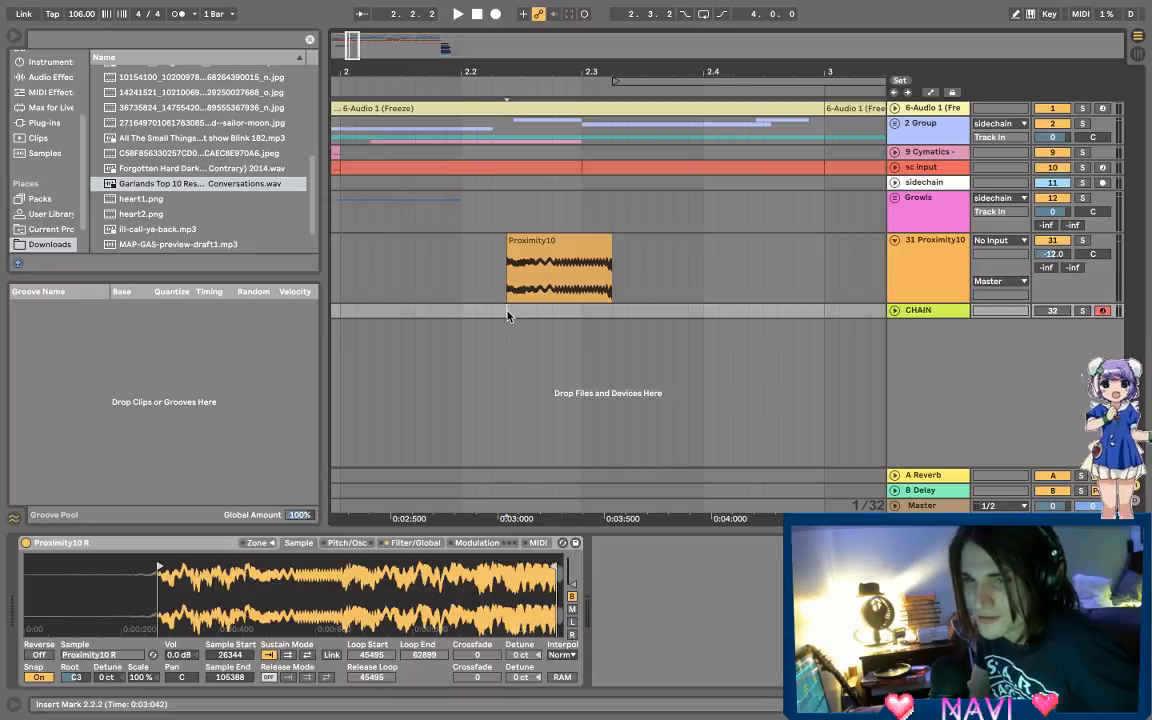
pyautogui.moveTo(508, 316); pyautogui.dragTo(608, 314)
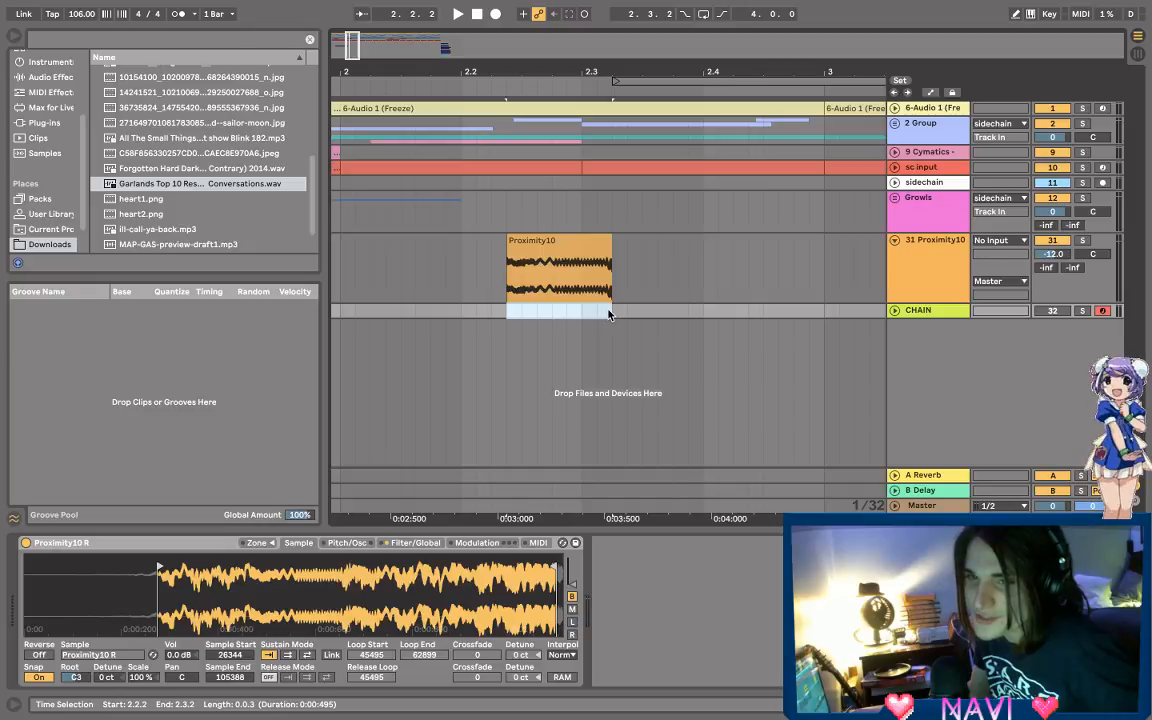
pyautogui.click(490, 281)
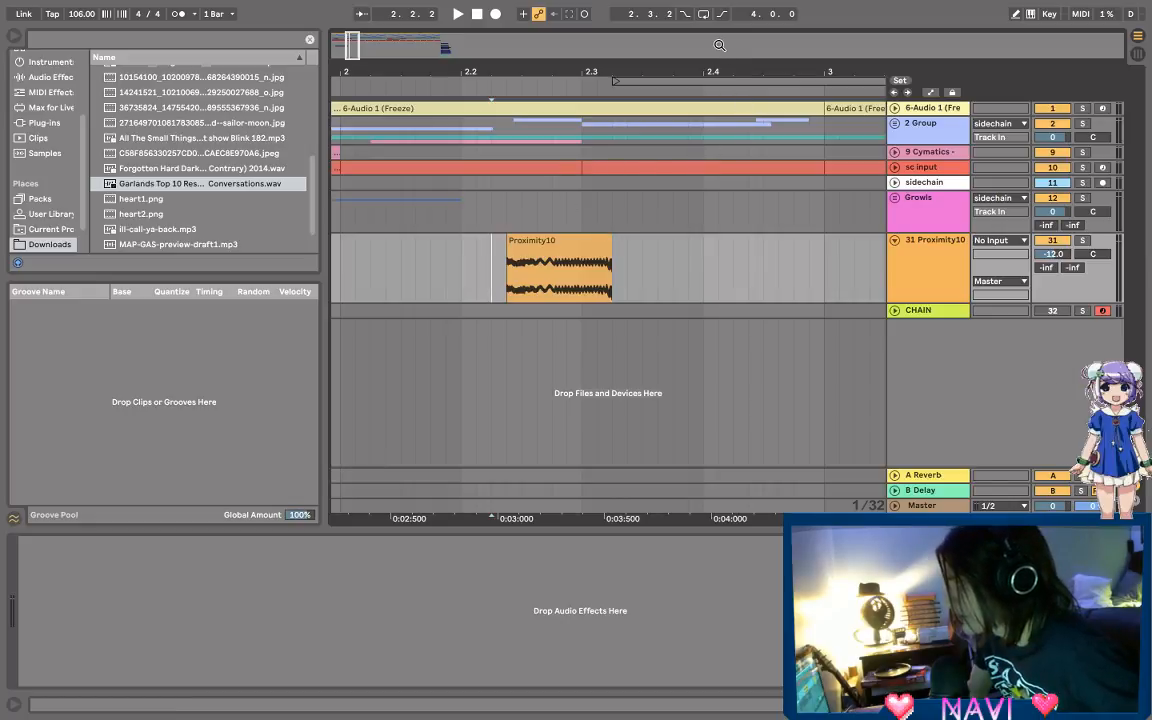
# Step: Look through the GlitchMachines sample packs, including the PROXIMITY folder, in the personal sample folder
pyautogui.moveTo(722, 45); pyautogui.dragTo(726, 22)
pyautogui.click(57, 232)
pyautogui.scroll(-2, 57, 232)
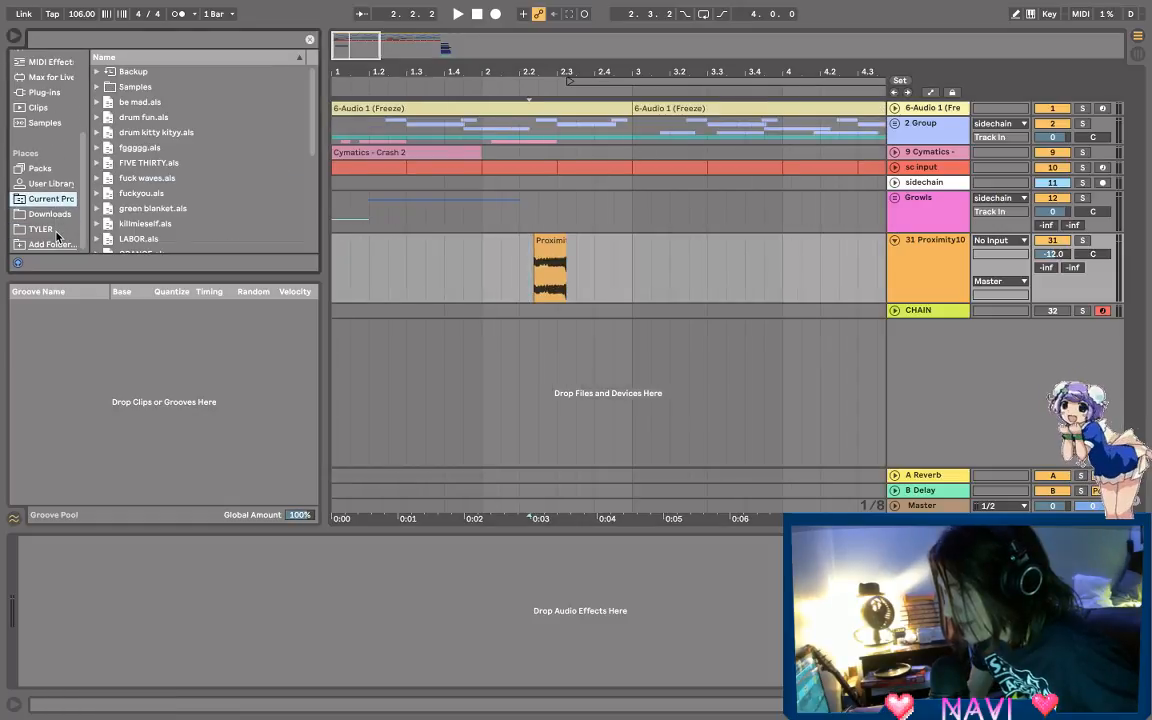
pyautogui.click(46, 229)
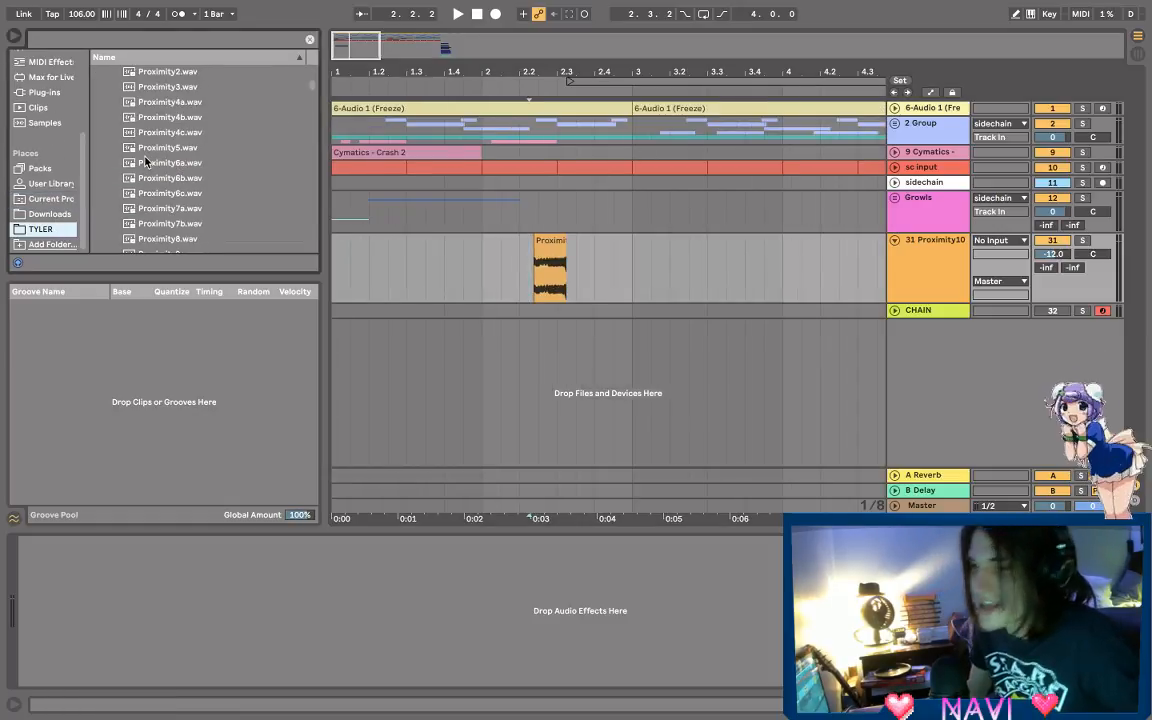
pyautogui.scroll(5, 130, 140)
pyautogui.click(104, 163)
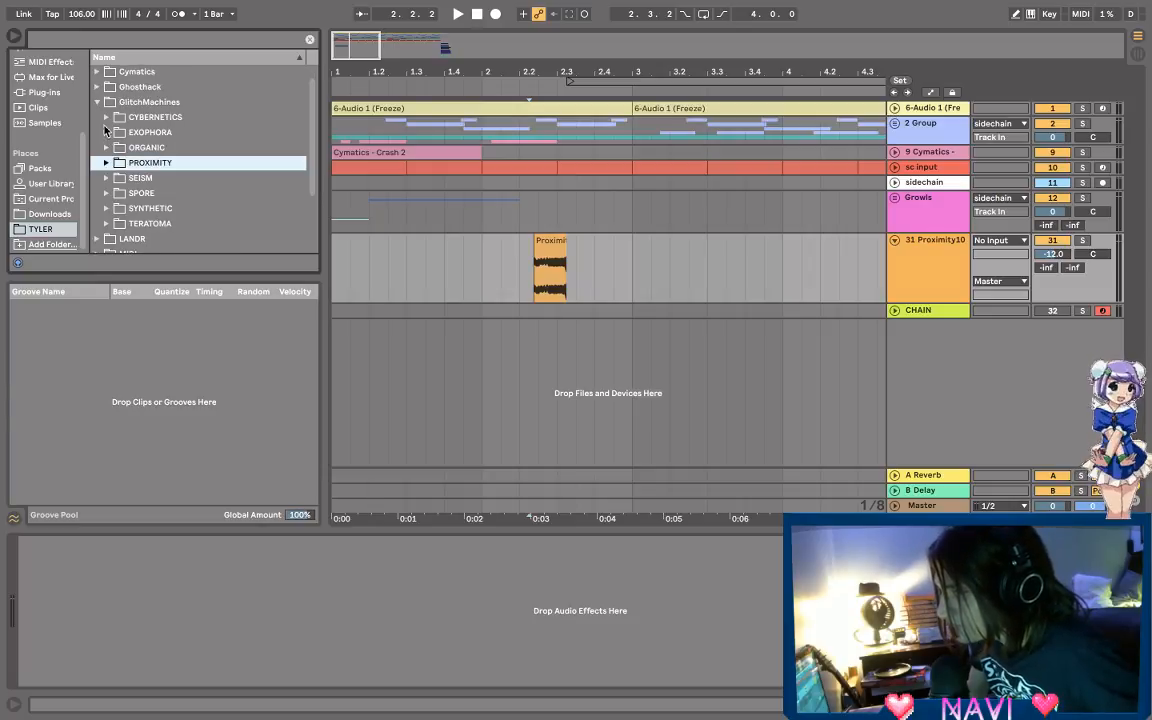
pyautogui.click(132, 103)
pyautogui.scroll(1, 132, 104)
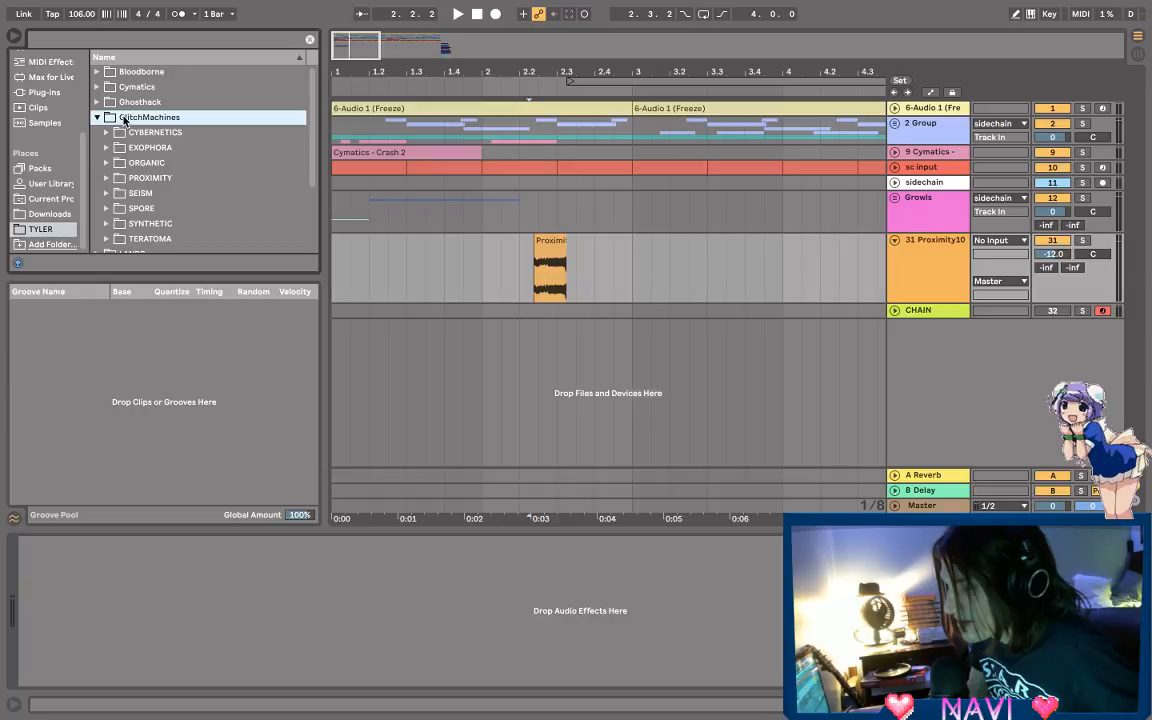
# Step: Load the Glitch Machines Palindrome plug-in onto a new MIDI track below CHAIN and close its plug-in window
pyautogui.click(42, 92)
pyautogui.click(97, 72)
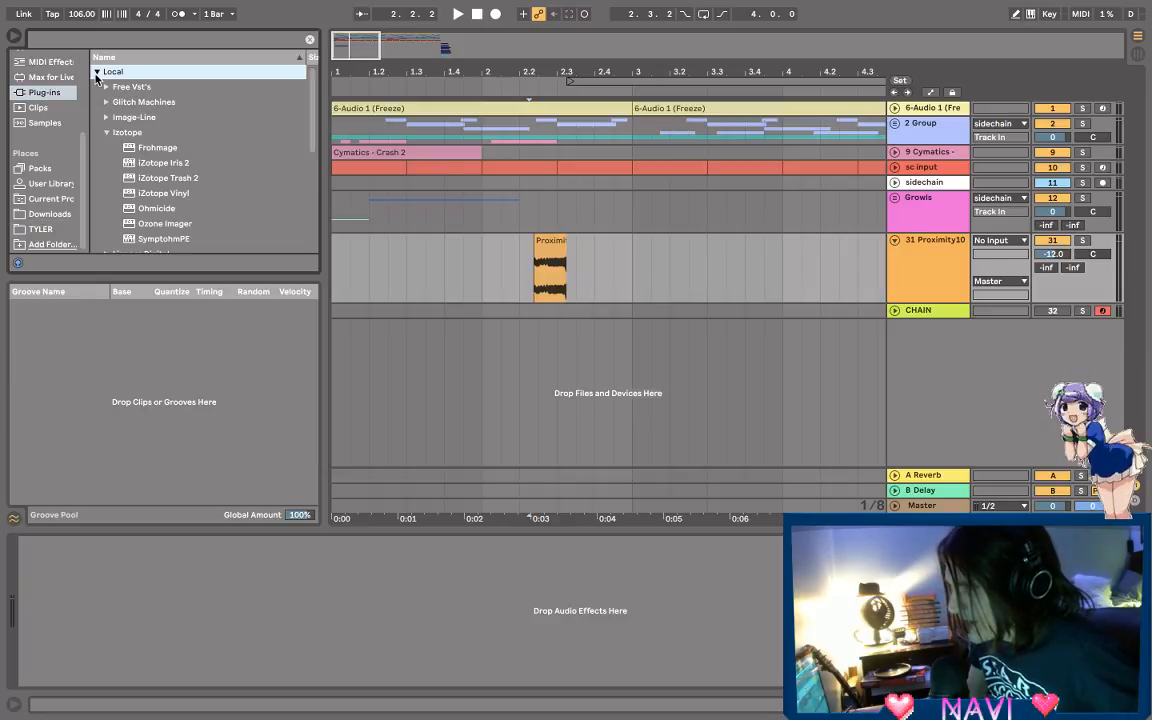
pyautogui.click(108, 133)
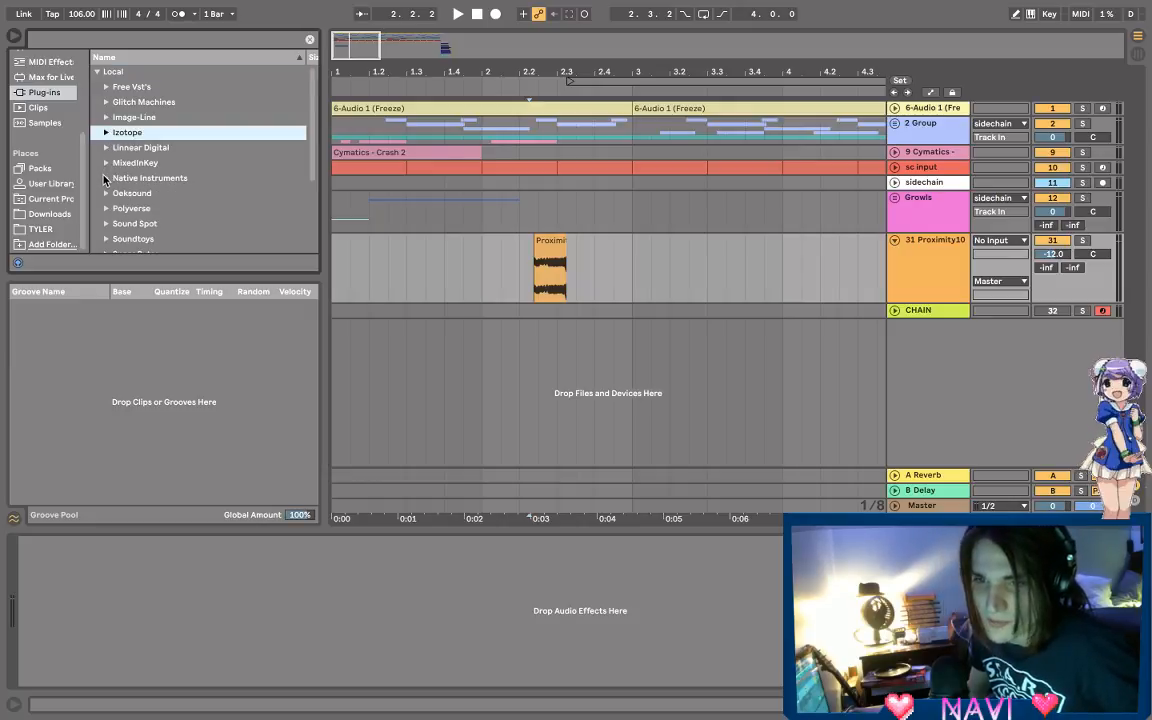
pyautogui.scroll(-2, 104, 176)
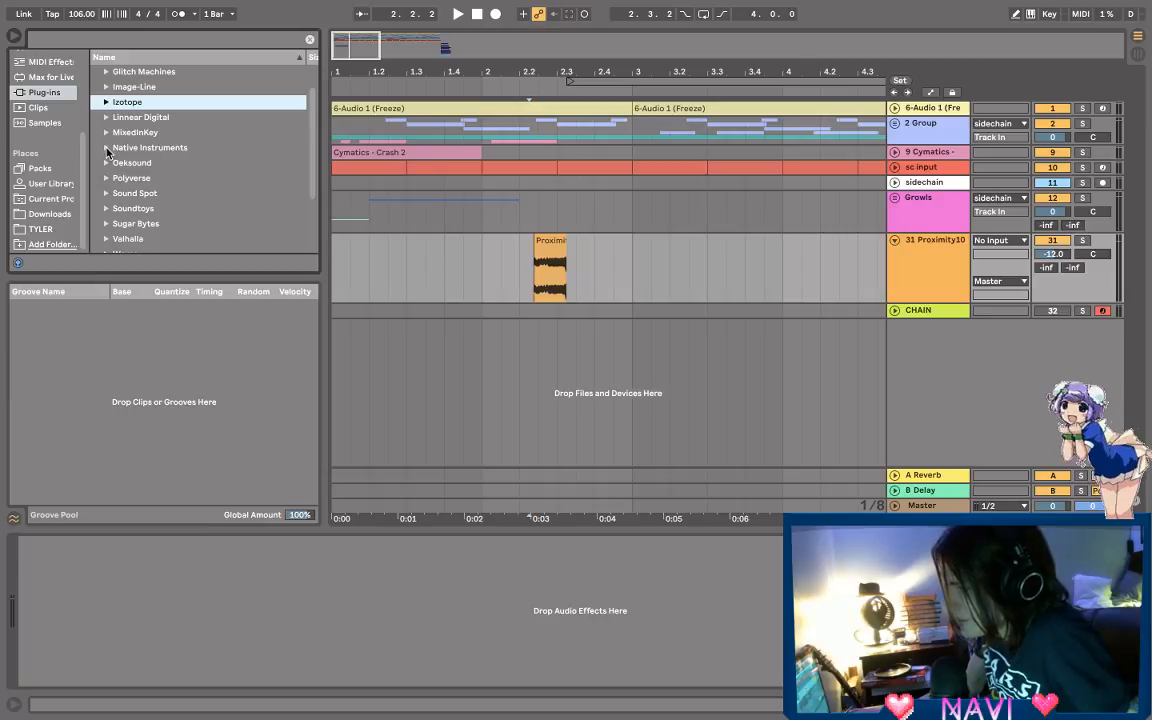
pyautogui.scroll(-3, 103, 200)
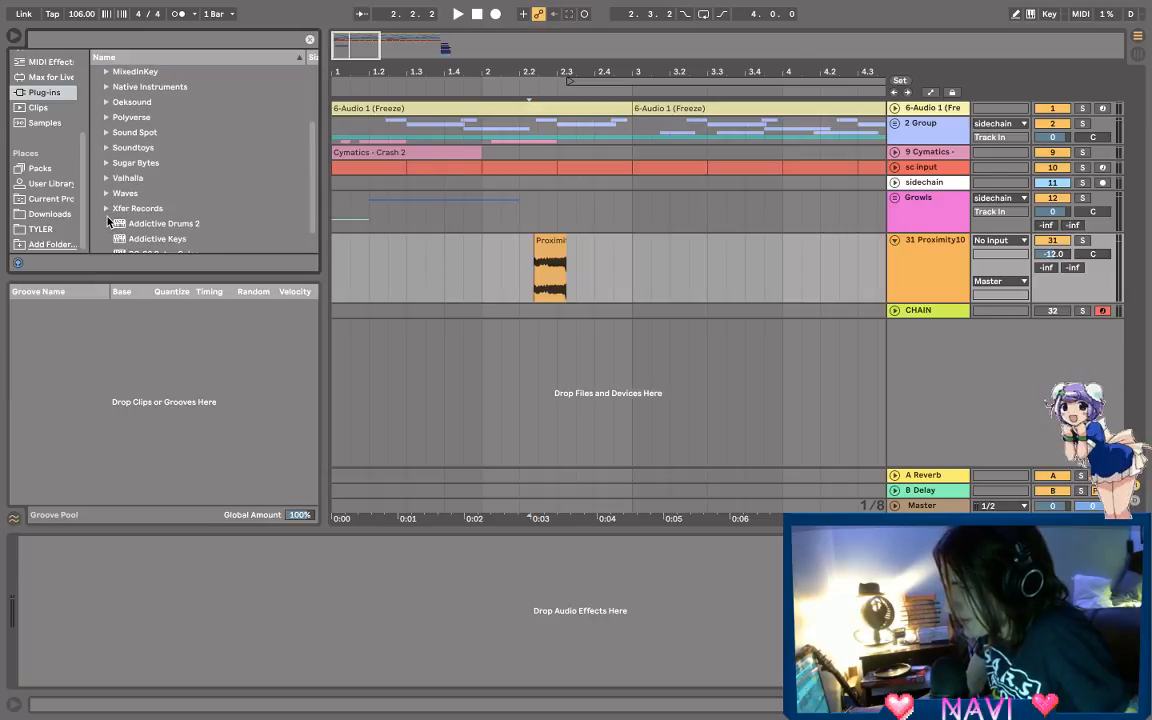
pyautogui.scroll(3, 107, 215)
pyautogui.scroll(2, 108, 220)
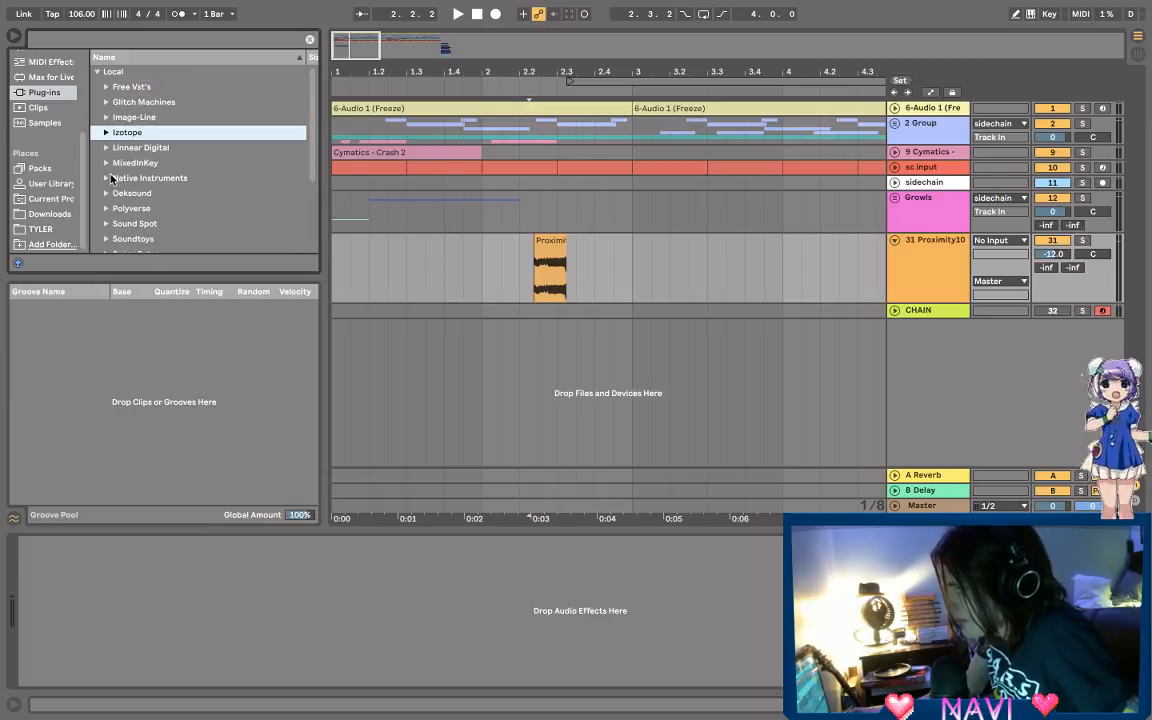
pyautogui.click(105, 101)
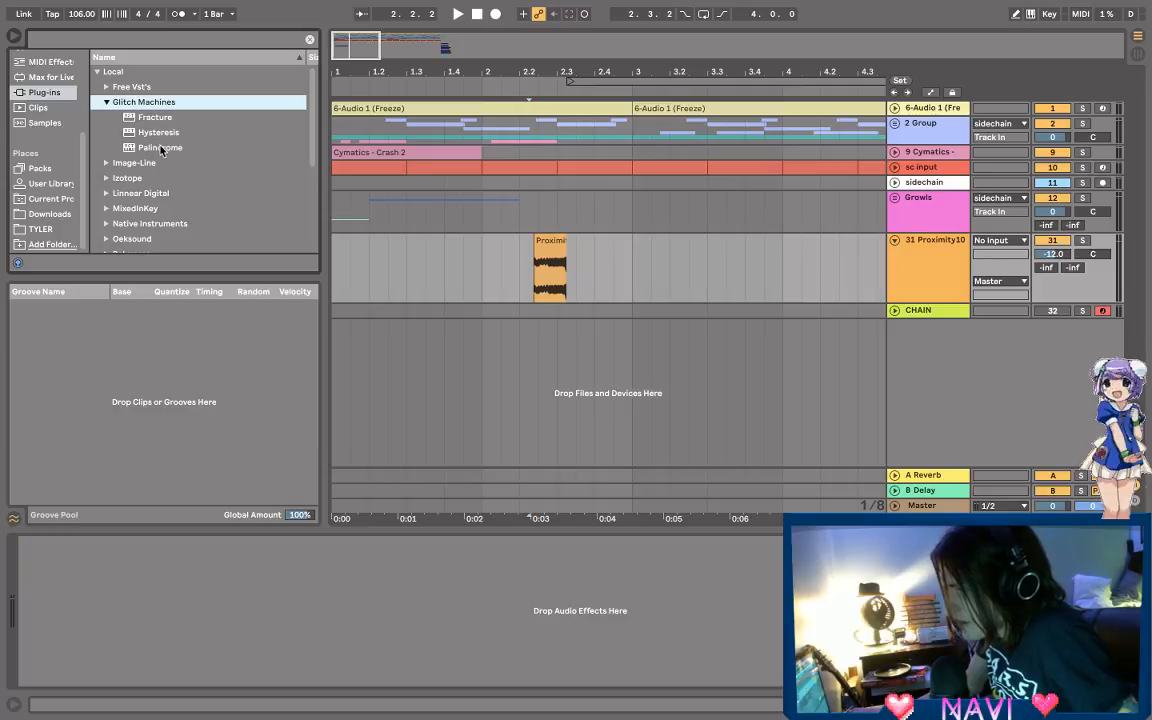
pyautogui.moveTo(155, 147); pyautogui.dragTo(977, 362)
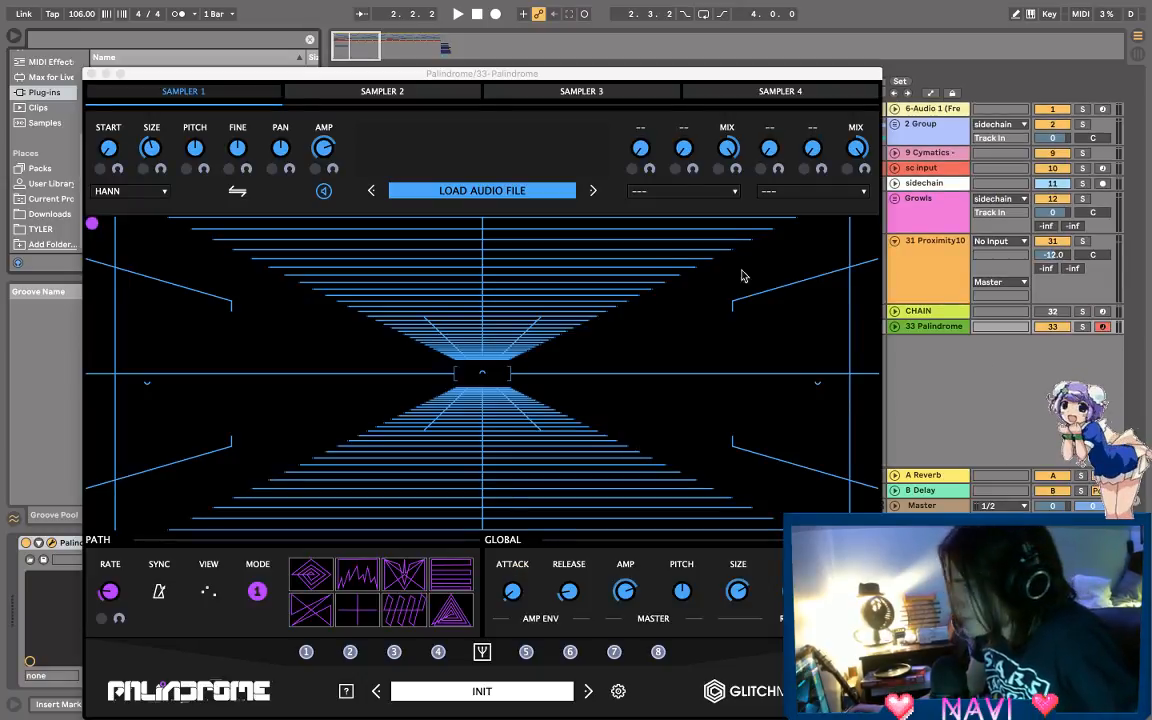
pyautogui.click(91, 76)
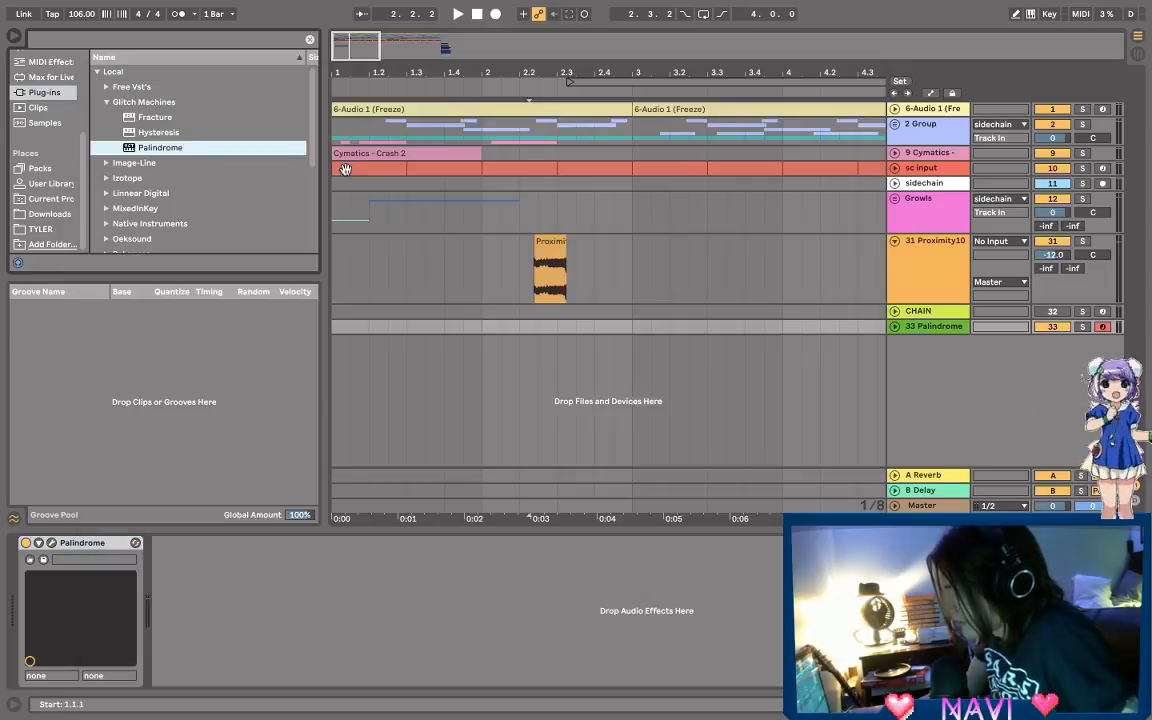
# Step: Create a MIDI clip from 2.4.1 to 4.1.1 on the Palindrome track and draw one long note around E3 starting at 1.1.3
pyautogui.doubleClick(593, 326)
pyautogui.doubleClick(348, 292)
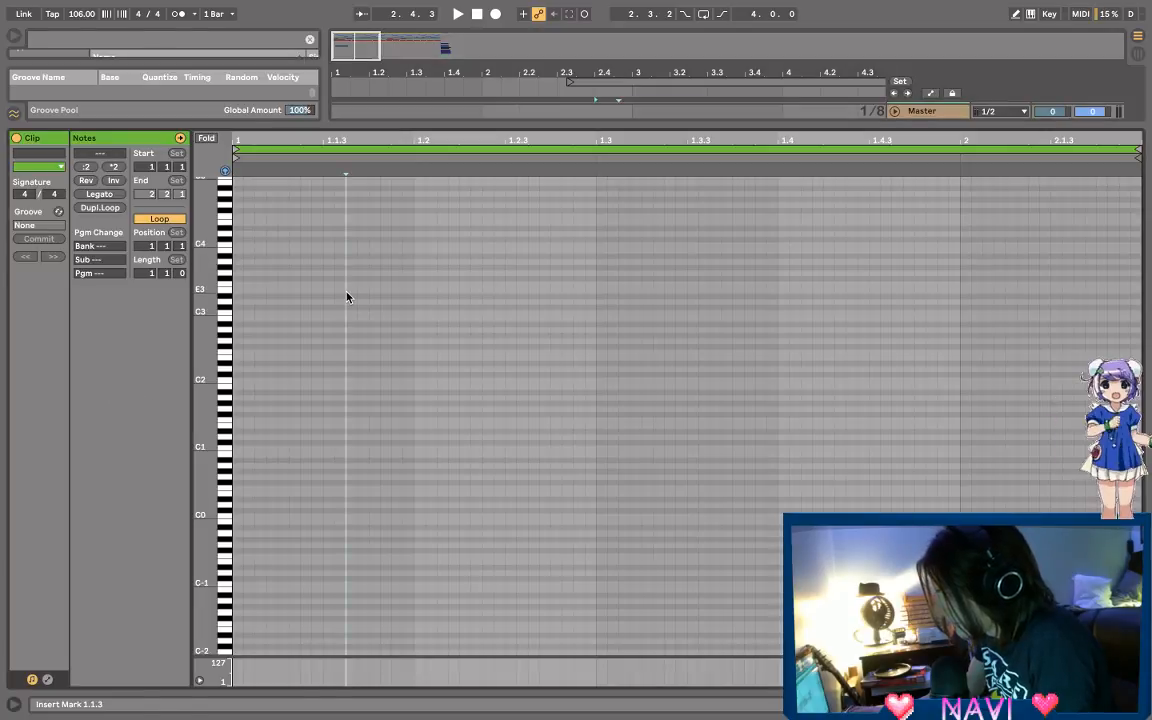
pyautogui.moveTo(351, 291); pyautogui.dragTo(1015, 291)
pyautogui.hotkey('shift', 'Tab')
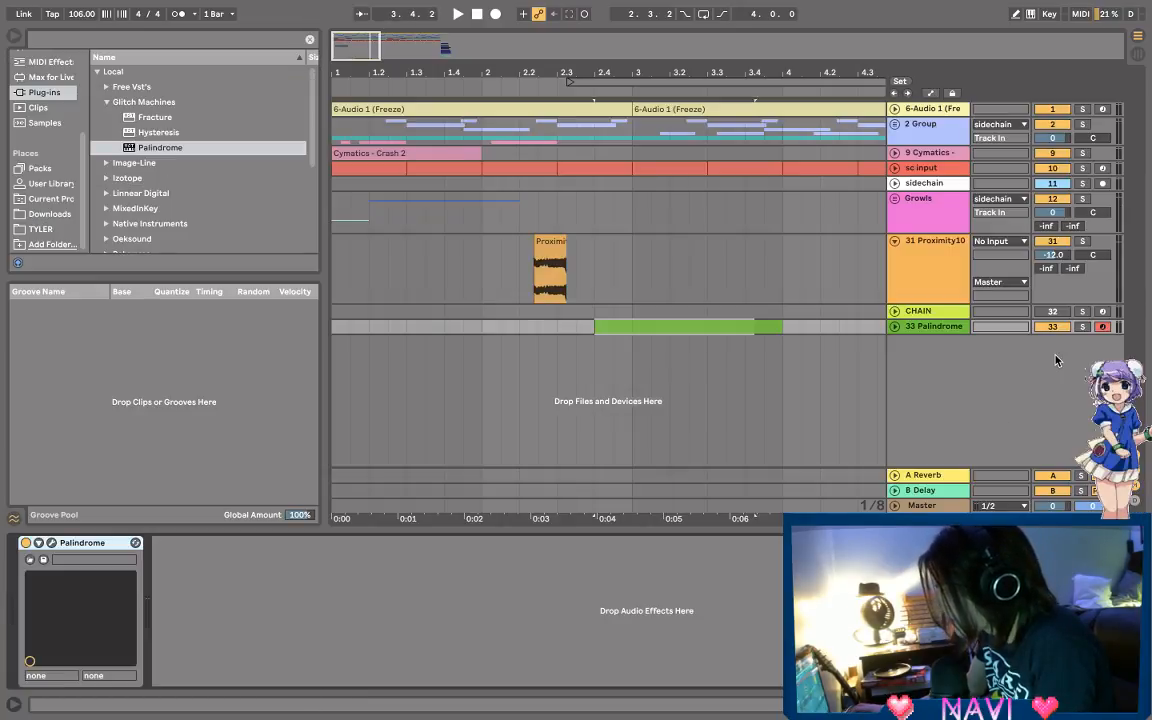
# Step: Solo the Palindrome track and play its MIDI clip from 2.4.1
pyautogui.press('s')
pyautogui.click(595, 328)
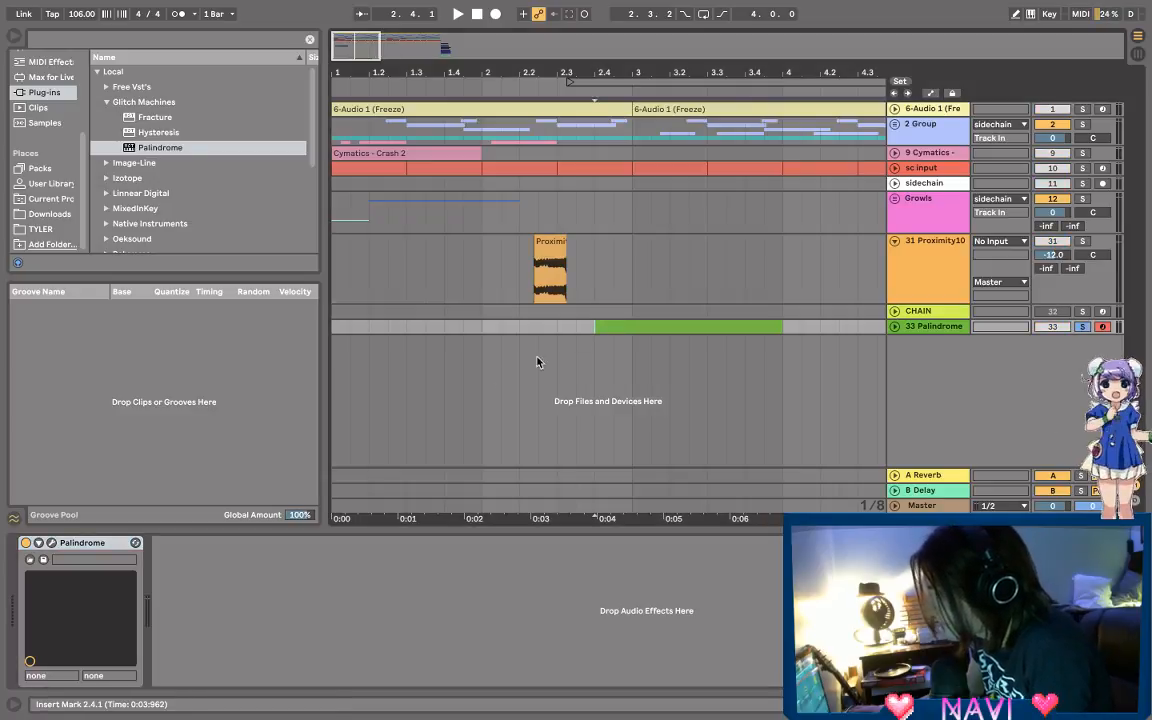
pyautogui.press('space')
# Step: Audition Palindrome presets such as HeadCandyPiano, StringTension1, 8BitDisco, AlbedoHold and LostCathedral, leave DistantFairground loaded, and close the plug-in window
pyautogui.click(51, 542)
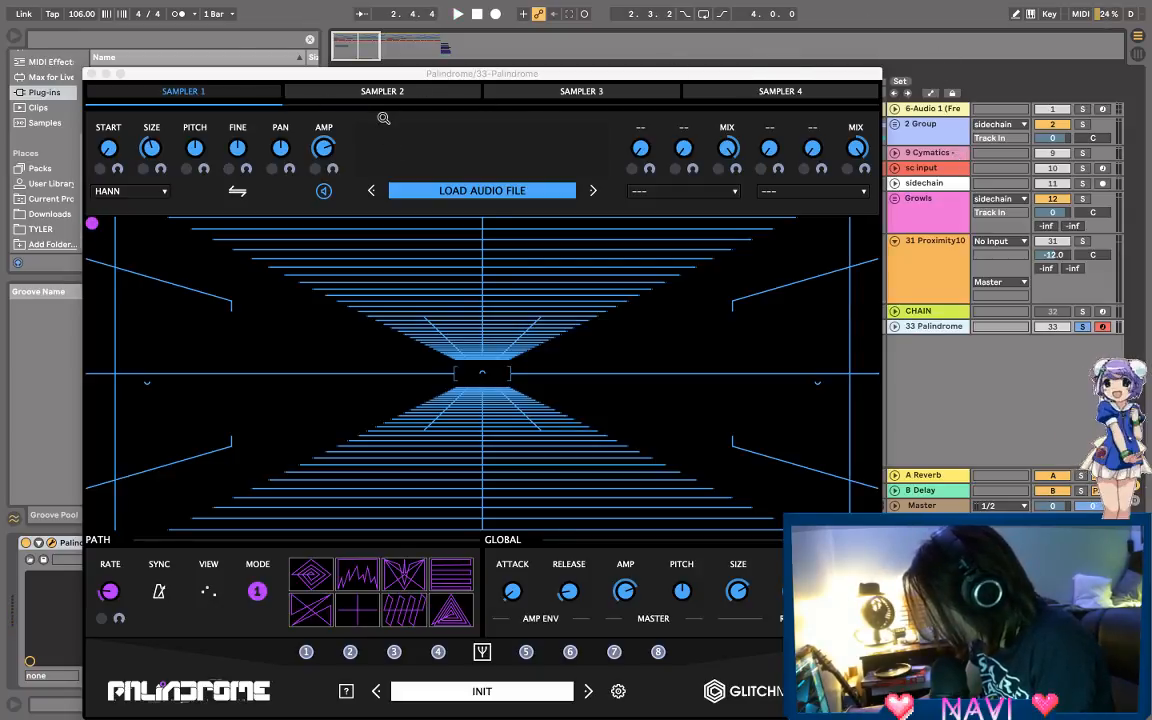
pyautogui.click(592, 193)
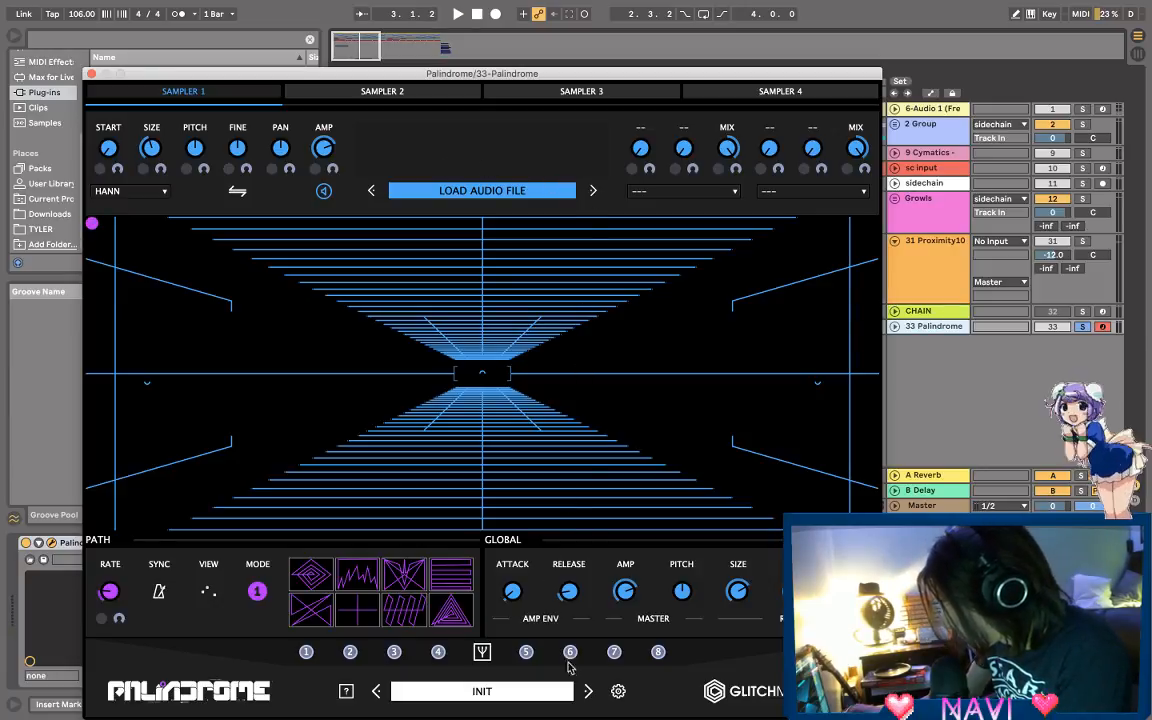
pyautogui.click(589, 691)
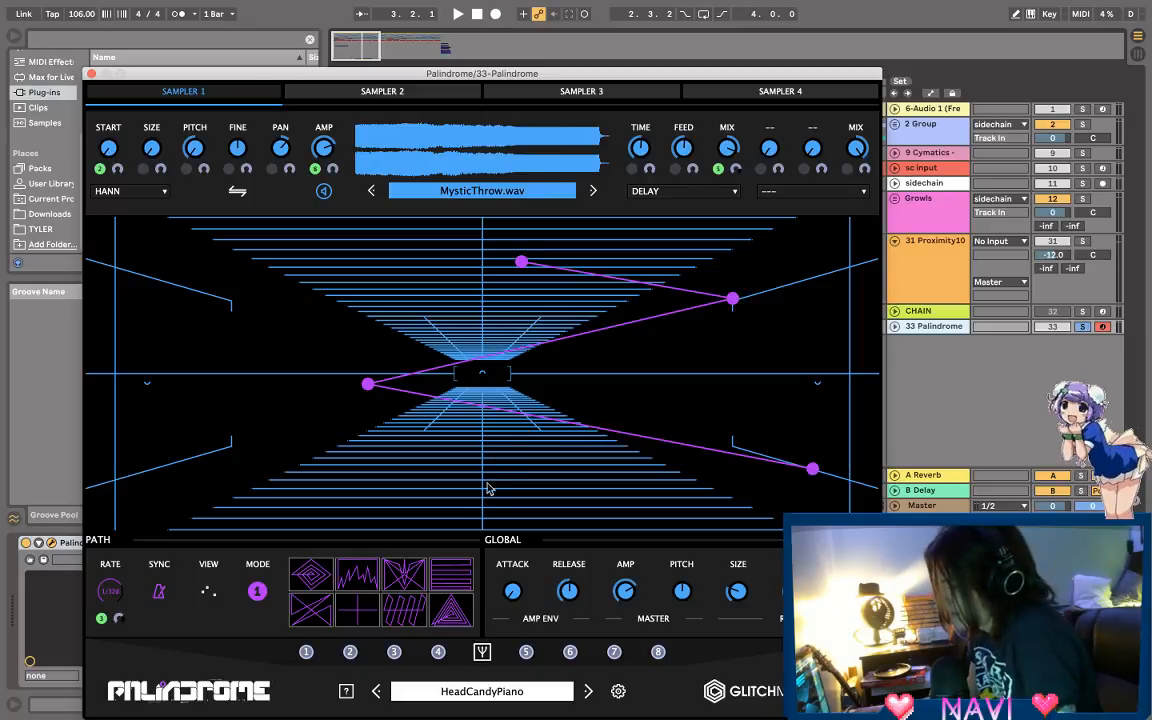
pyautogui.click(588, 691)
pyautogui.press('space')
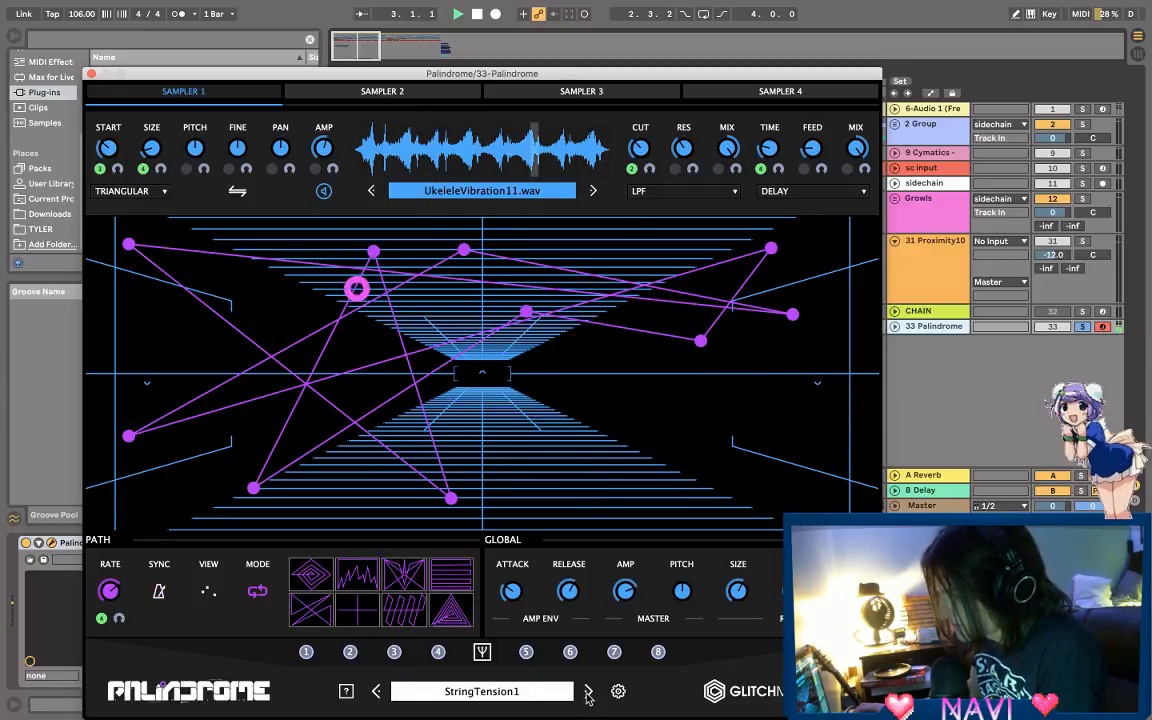
pyautogui.click(588, 692)
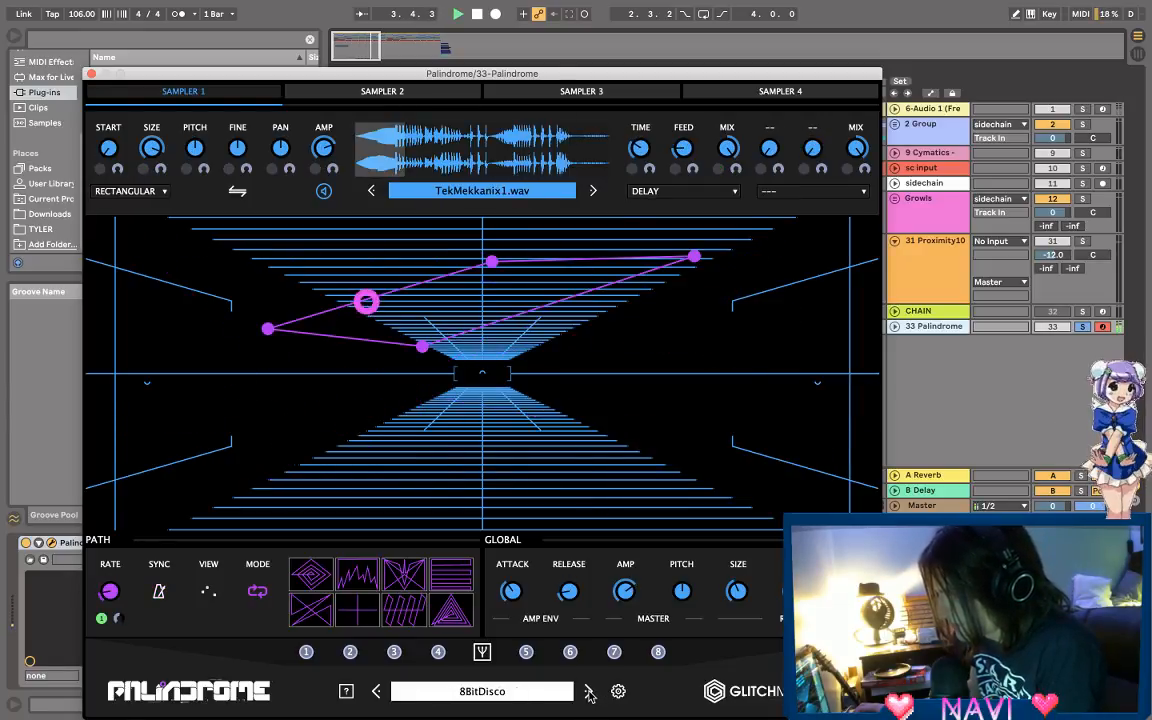
pyautogui.click(588, 691)
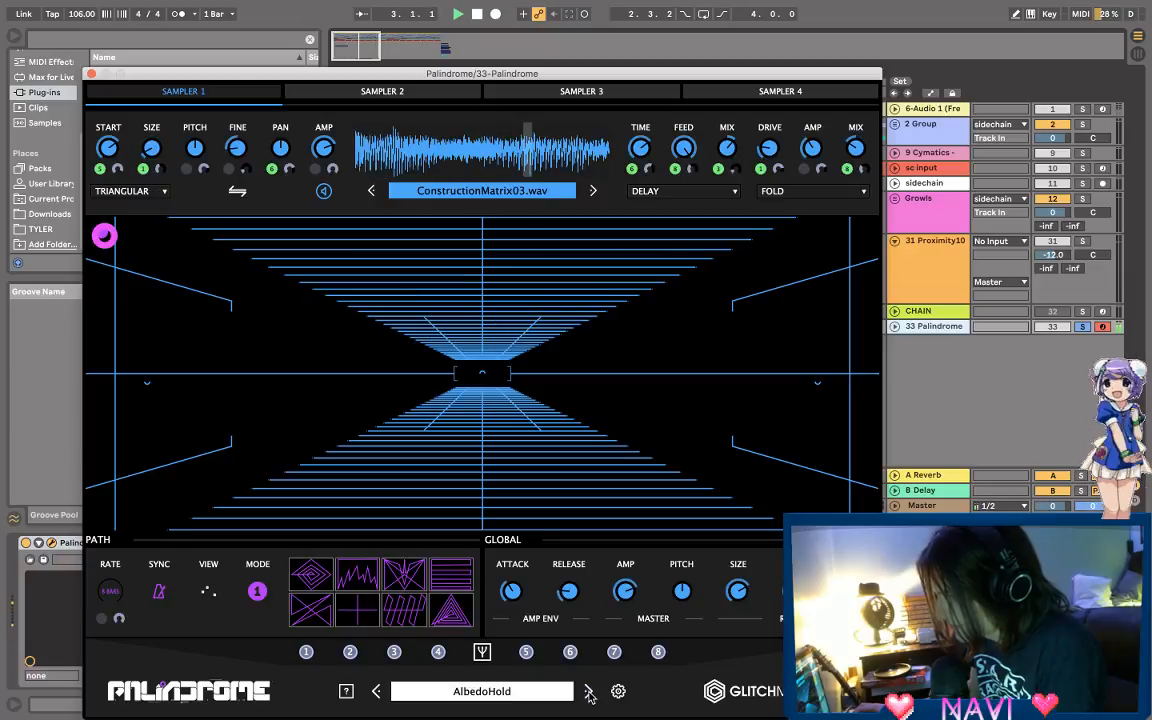
pyautogui.click(588, 691)
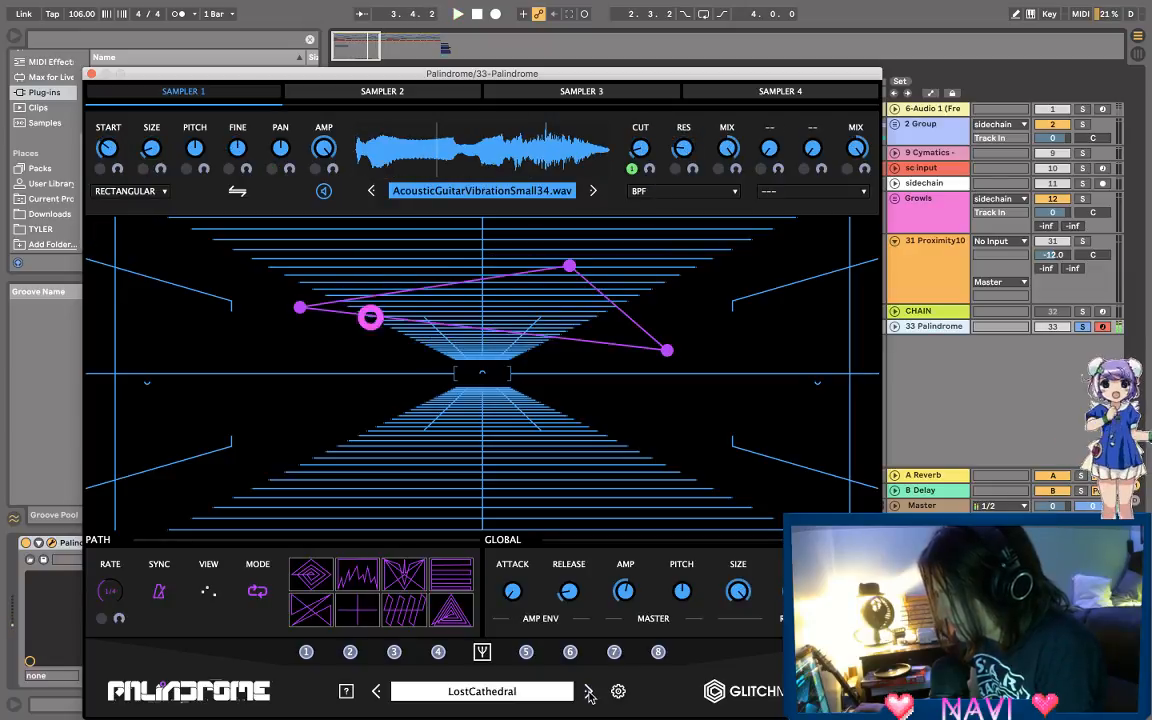
pyautogui.click(588, 691)
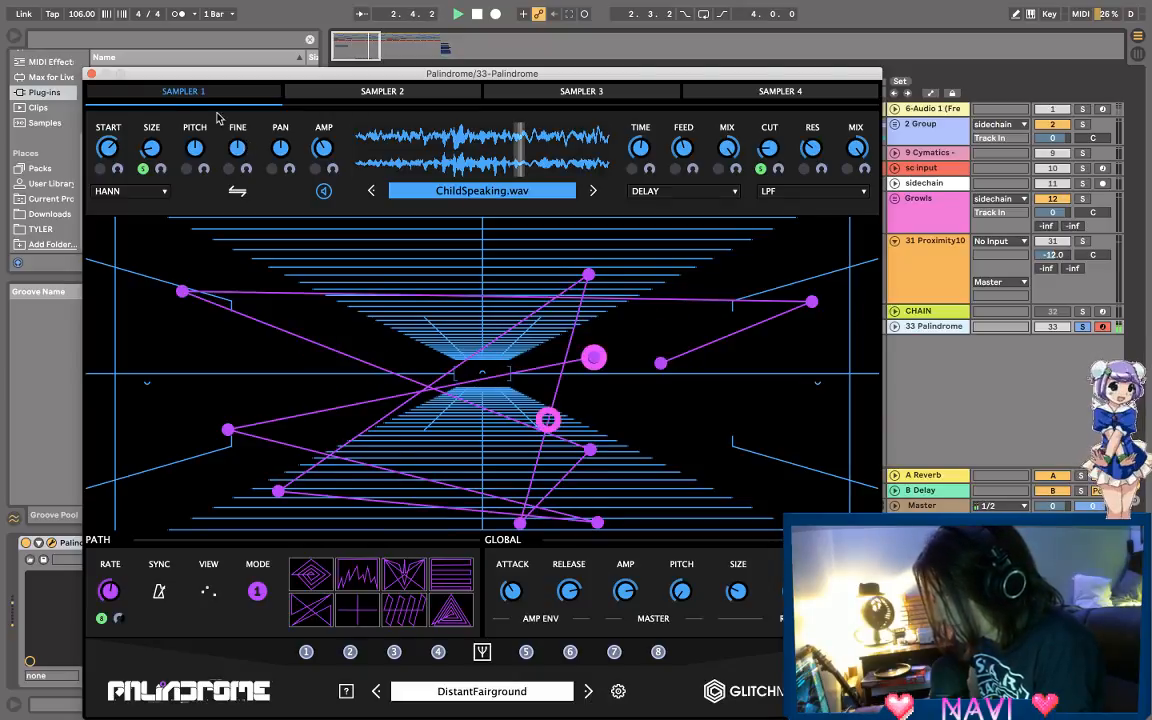
pyautogui.click(91, 74)
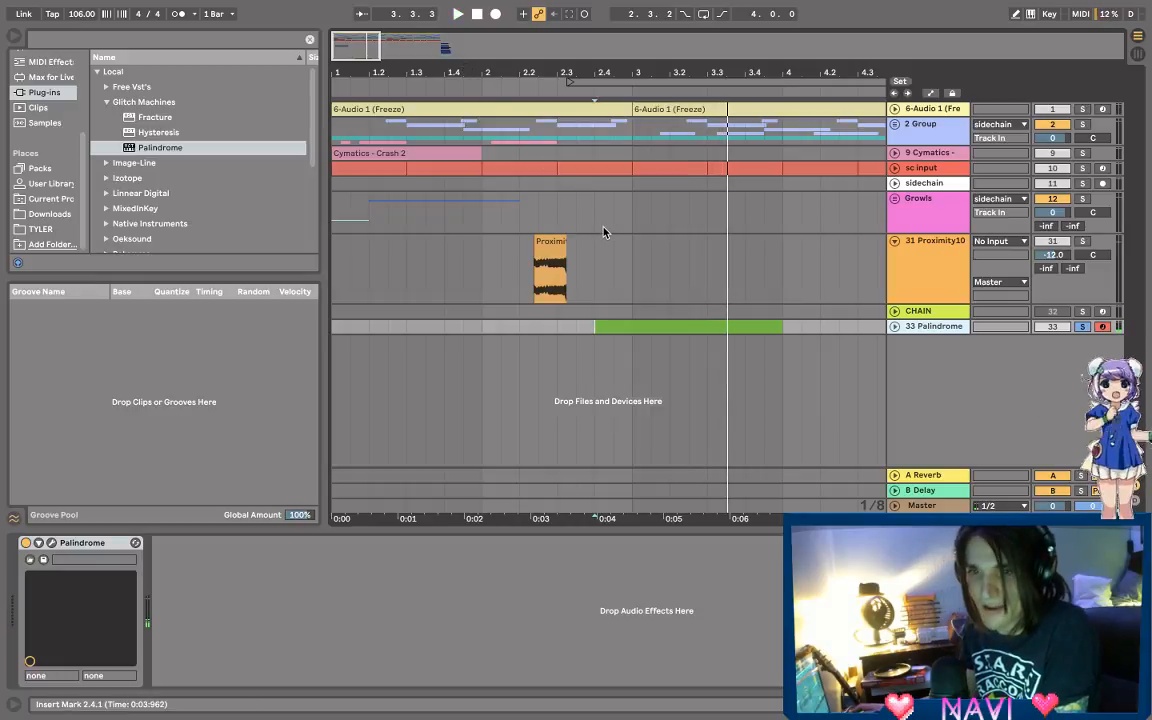
# Step: Collapse the Glitch Machines plug-in folder and browse the other plug-in vendors down to Xfer Records
pyautogui.click(530, 270)
pyautogui.click(758, 326)
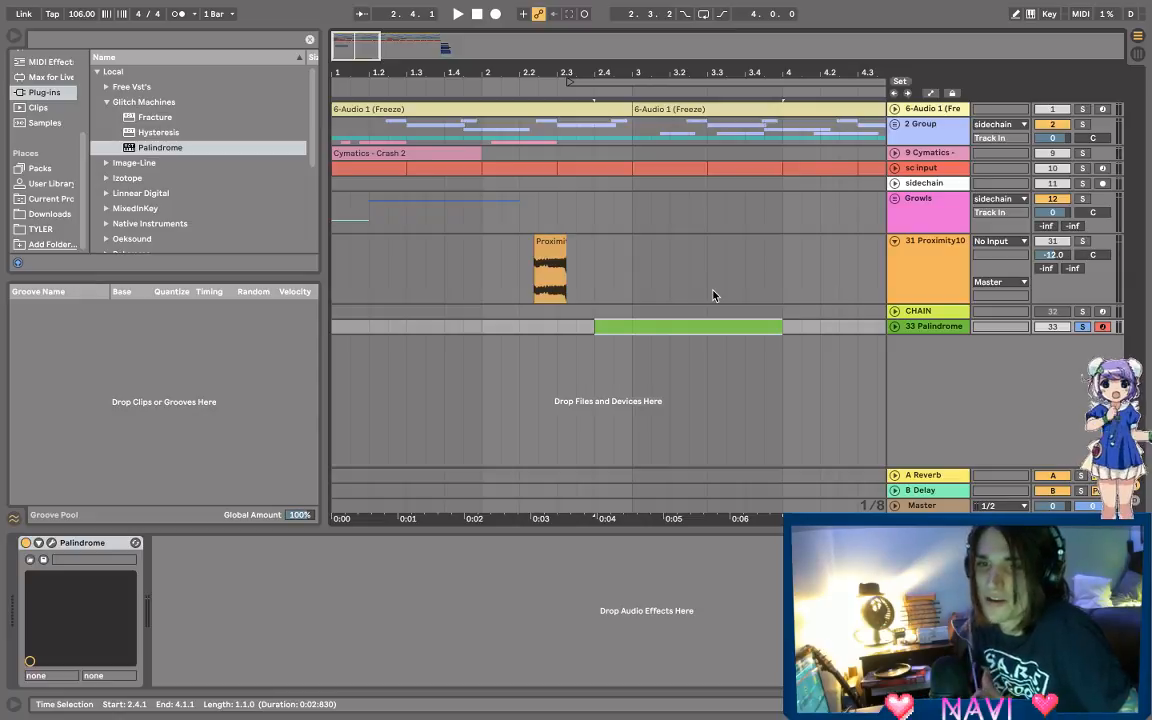
pyautogui.click(106, 103)
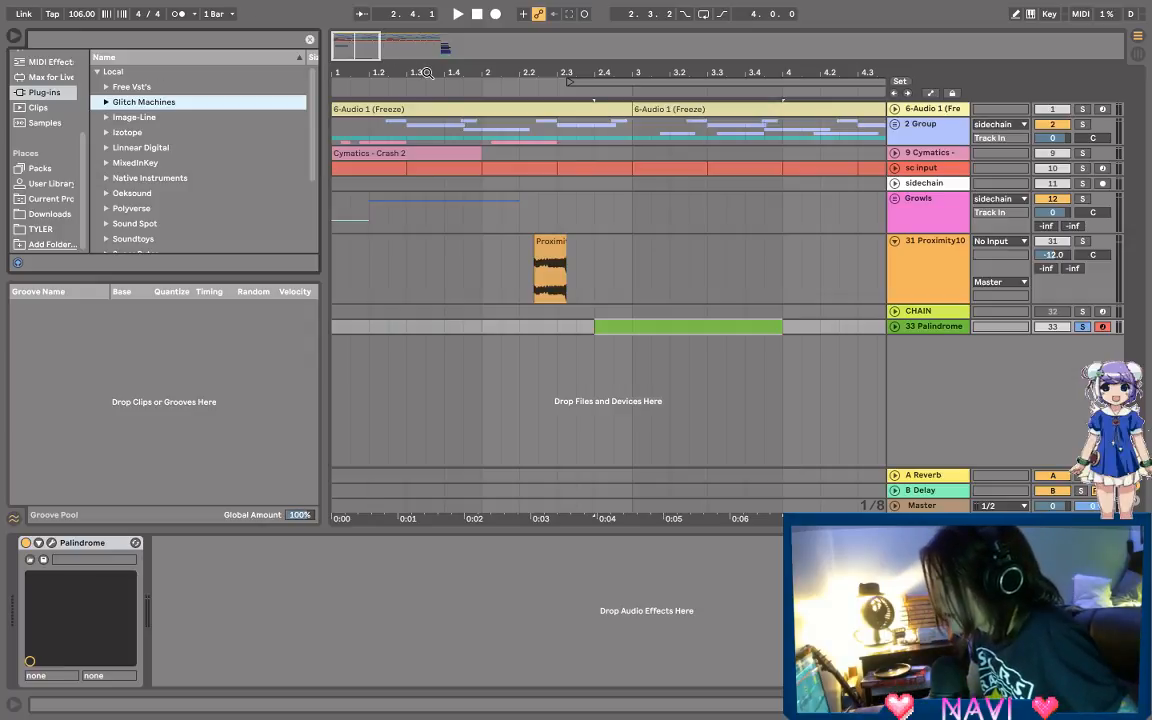
pyautogui.moveTo(427, 73); pyautogui.dragTo(434, 72)
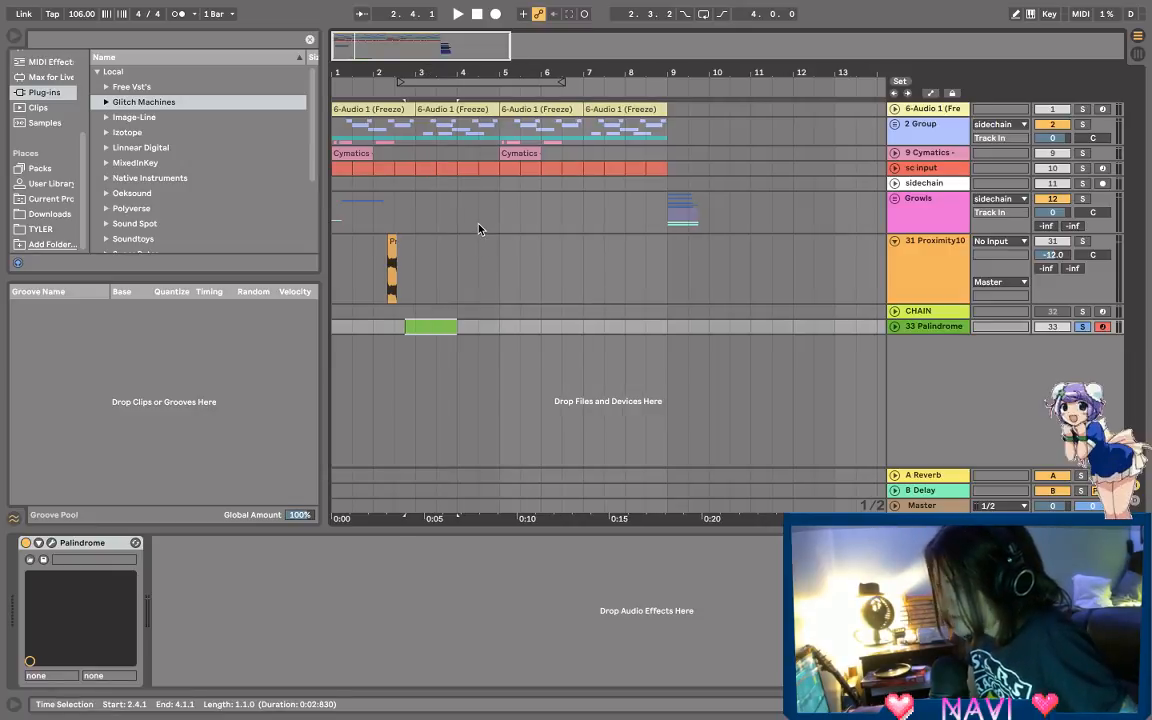
pyautogui.scroll(-3, 117, 197)
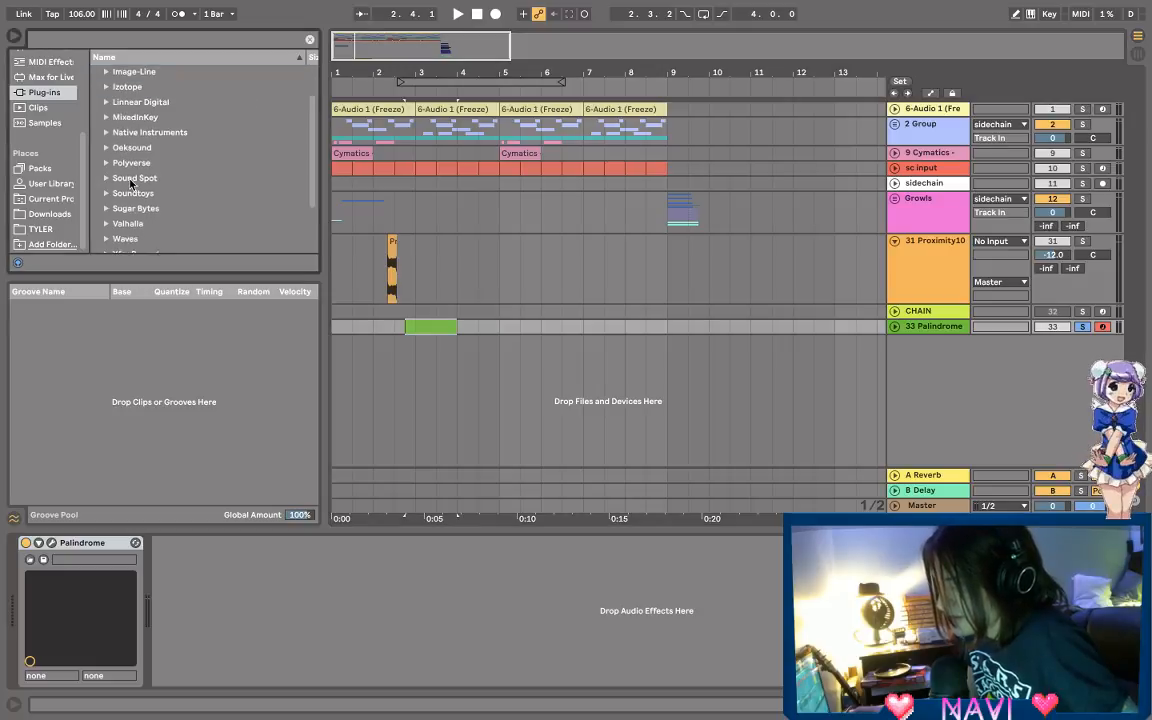
pyautogui.click(106, 209)
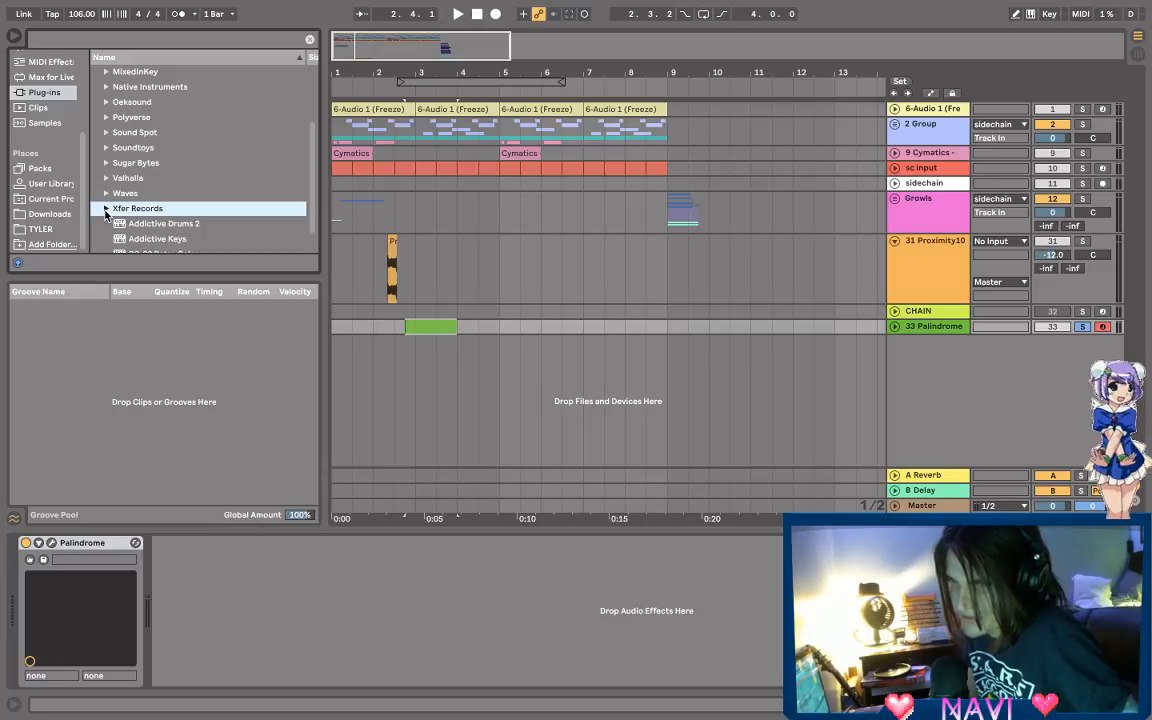
pyautogui.scroll(2, 106, 200)
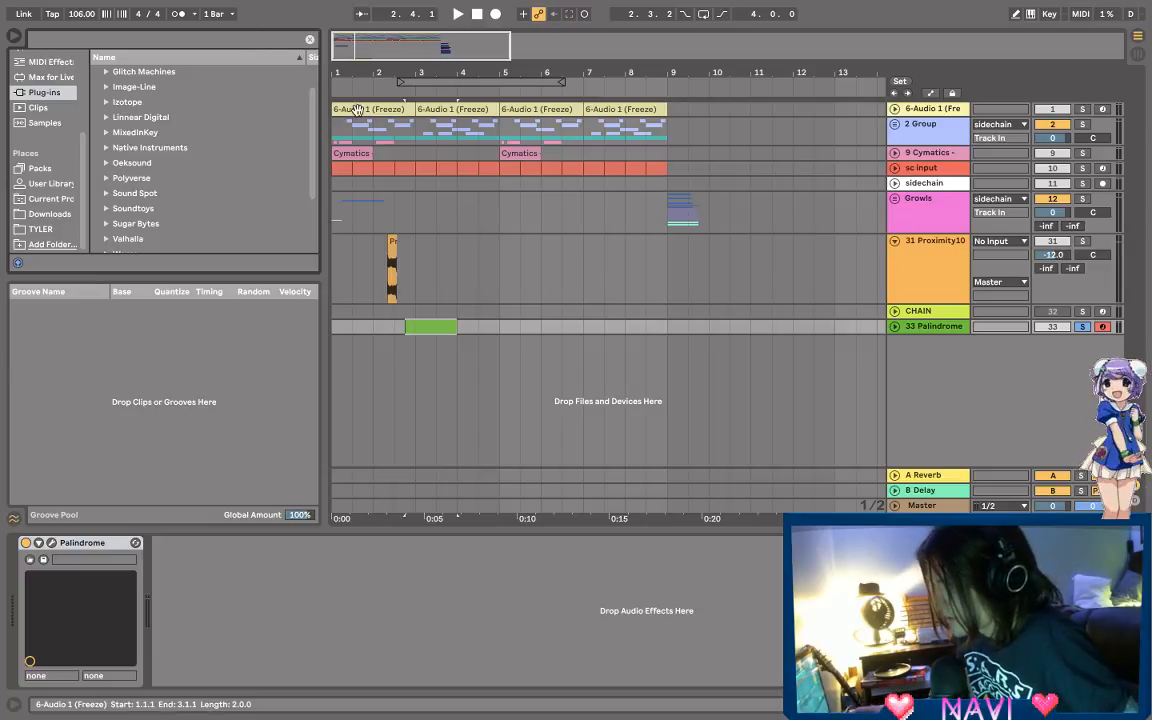
# Step: Unsolo the Palindrome track and play the arrangement briefly from 1.1.1
pyautogui.moveTo(370, 75); pyautogui.dragTo(387, 75)
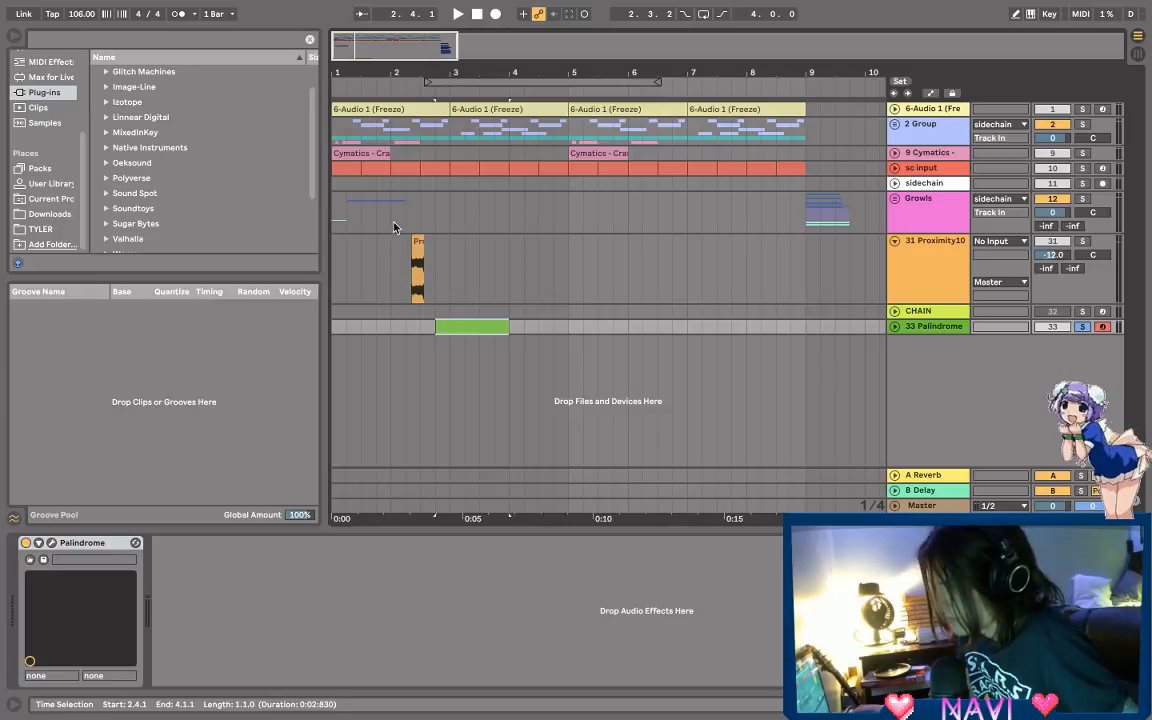
pyautogui.moveTo(387, 75); pyautogui.dragTo(387, 93)
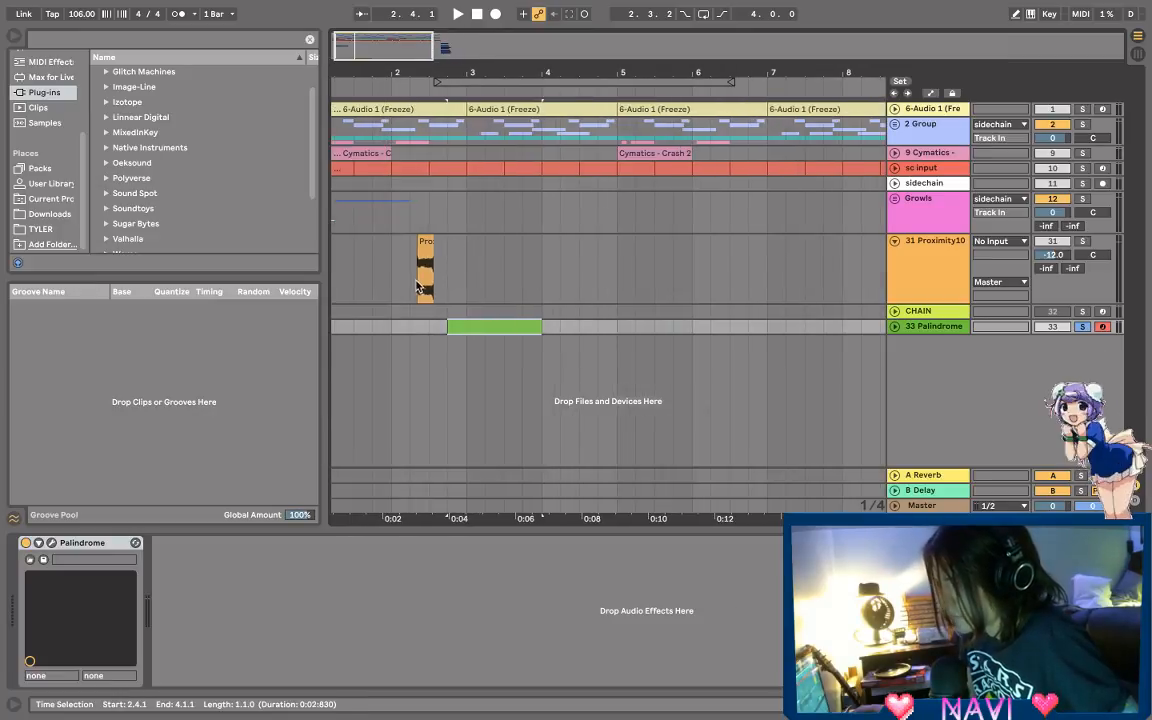
pyautogui.click(418, 287)
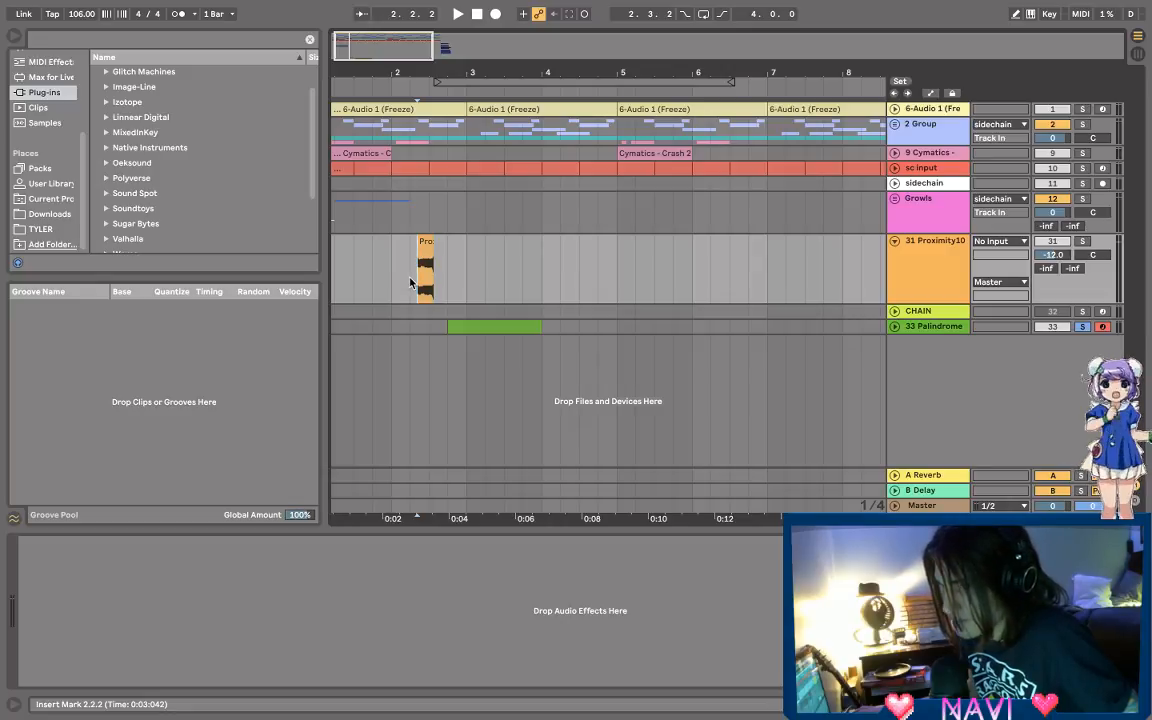
pyautogui.moveTo(426, 75); pyautogui.dragTo(407, 74)
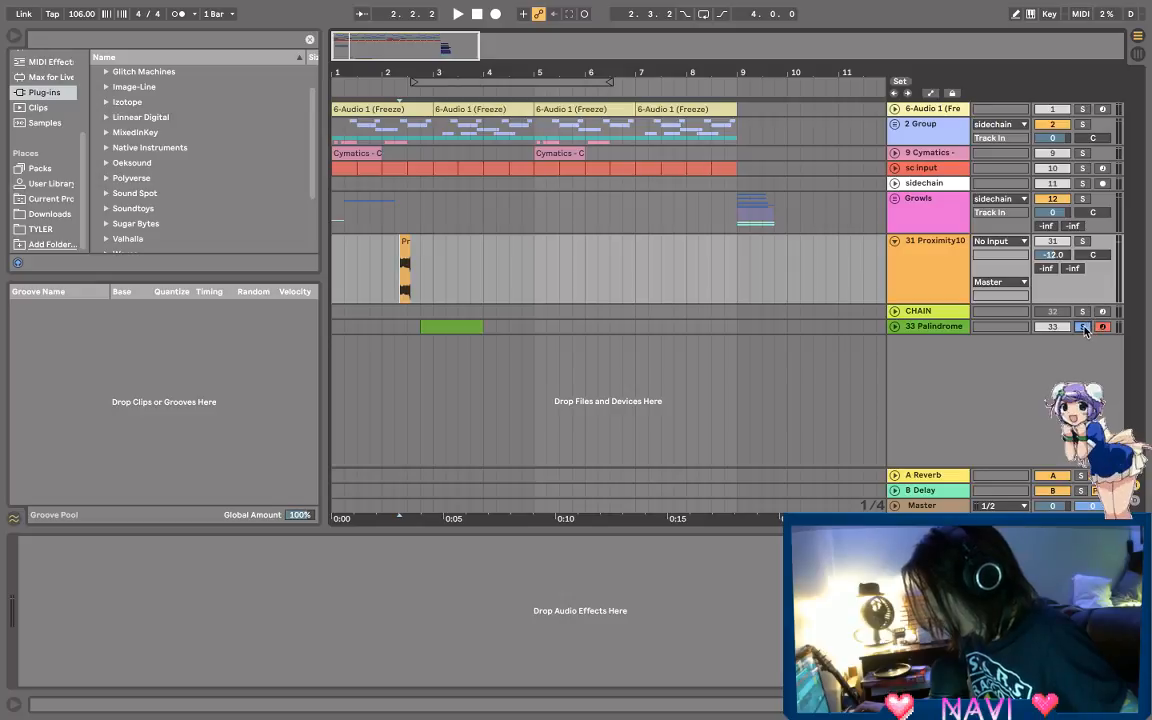
pyautogui.click(1083, 328)
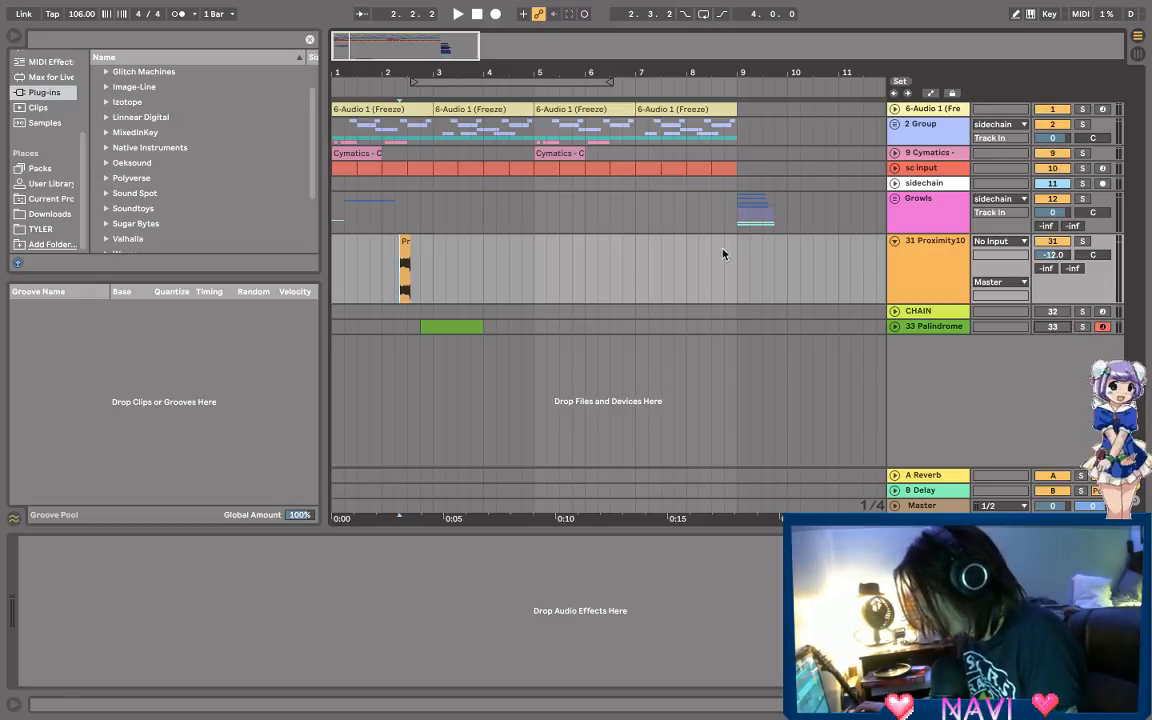
pyautogui.click(338, 223)
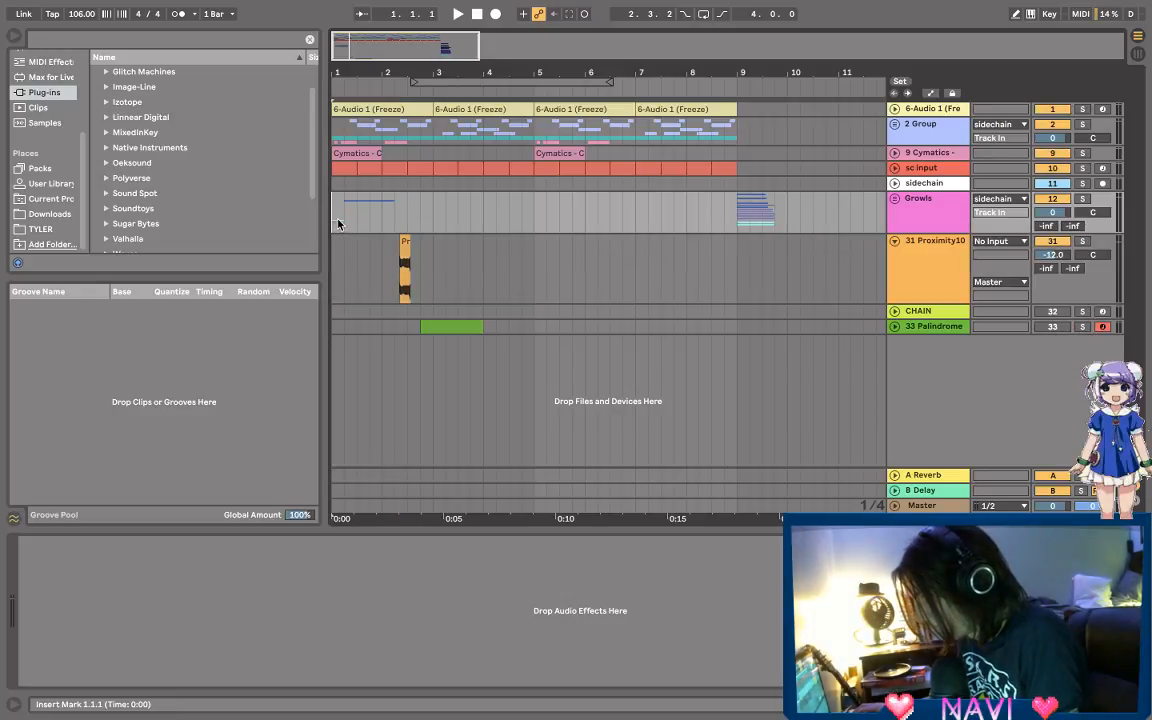
pyautogui.press('space')
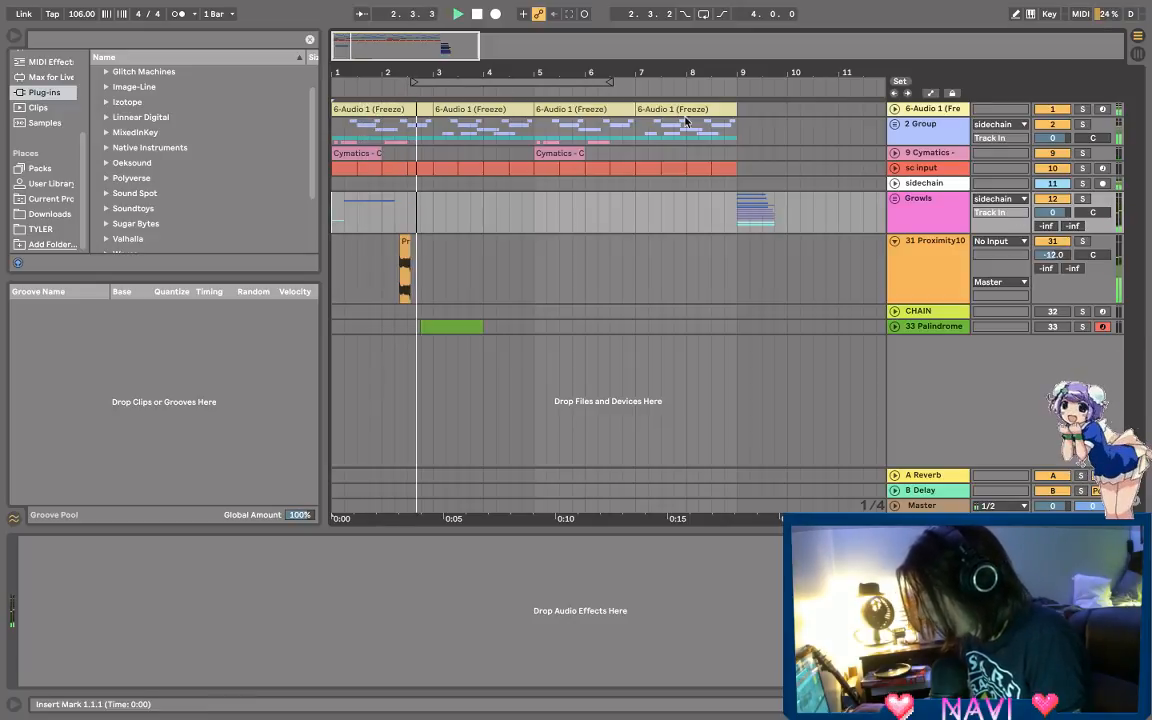
pyautogui.press('space')
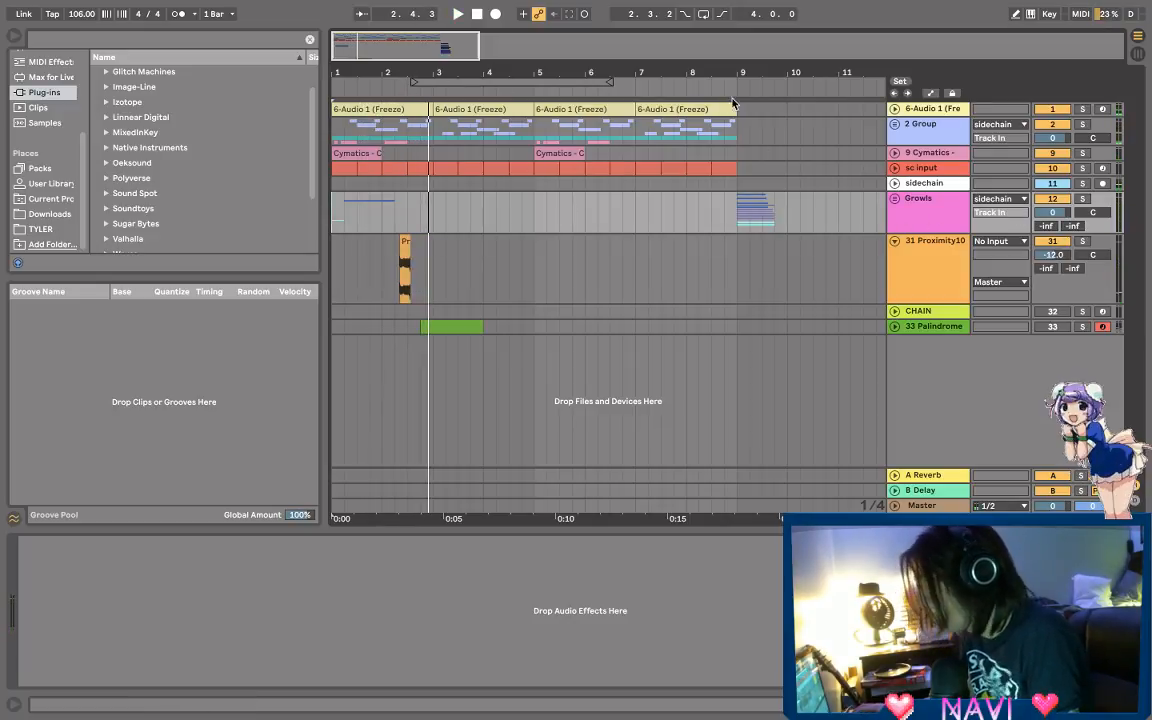
# Step: Unfold the Growls group at bar 9 and select the 23-Audio clip in Closed Growls
pyautogui.moveTo(737, 76); pyautogui.dragTo(720, 162)
pyautogui.click(726, 206)
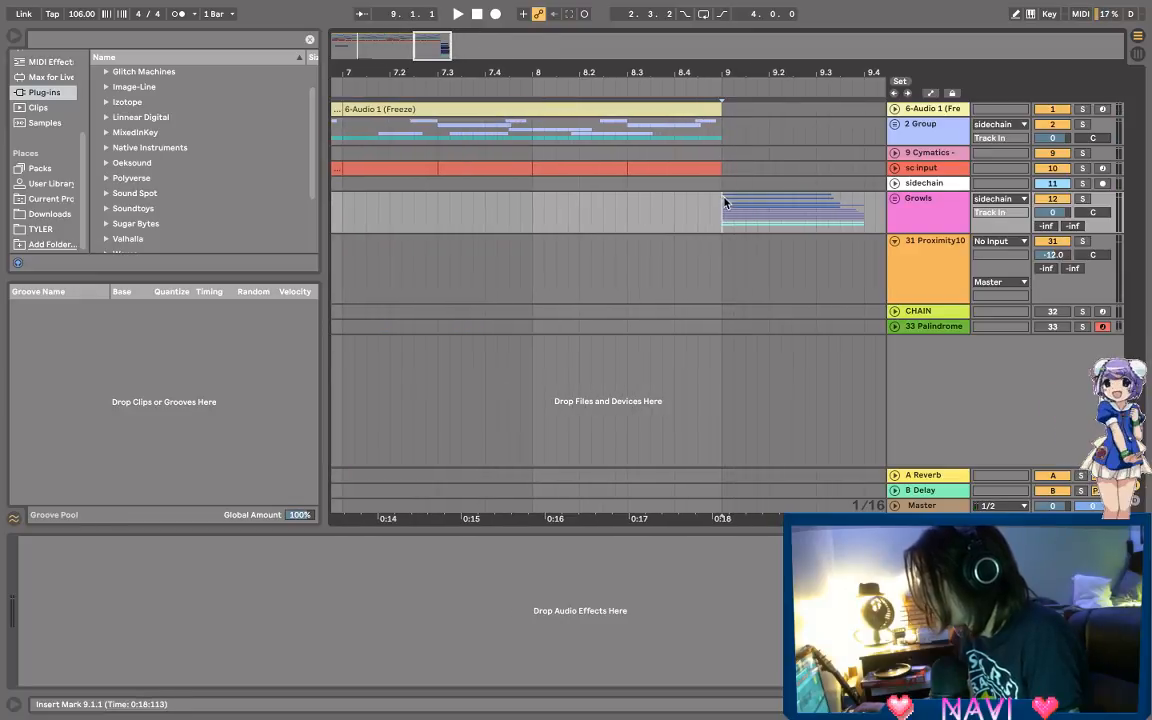
pyautogui.click(894, 198)
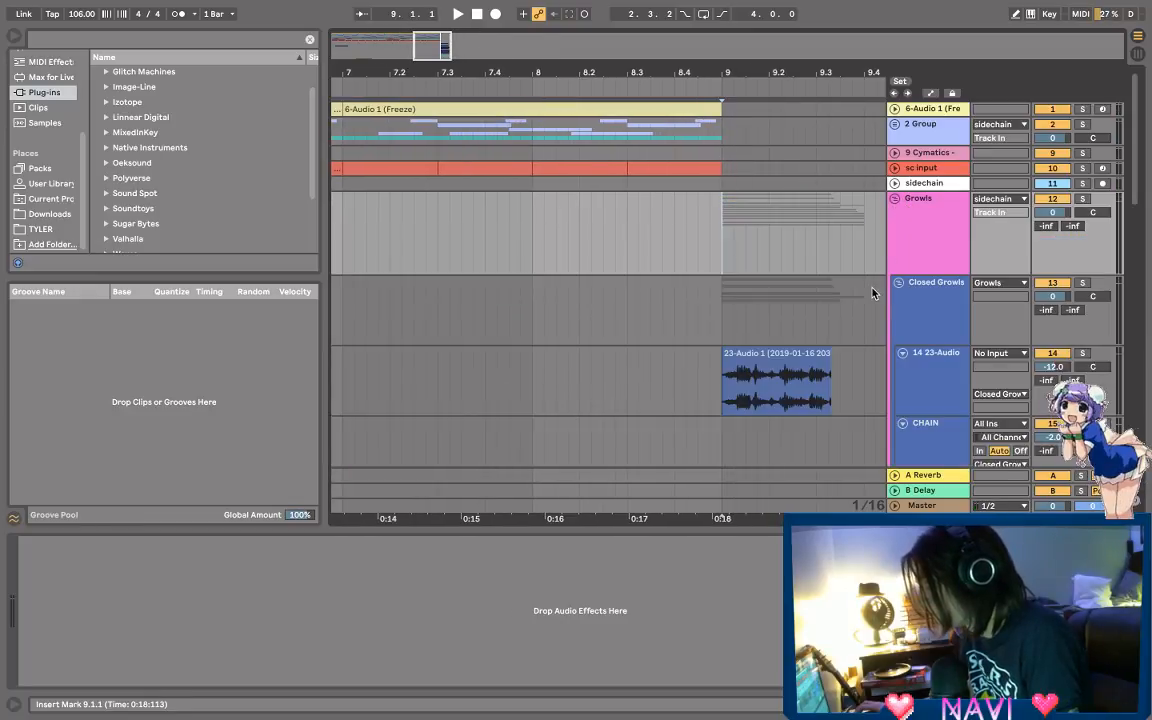
pyautogui.scroll(-3, 873, 293)
pyautogui.click(959, 248)
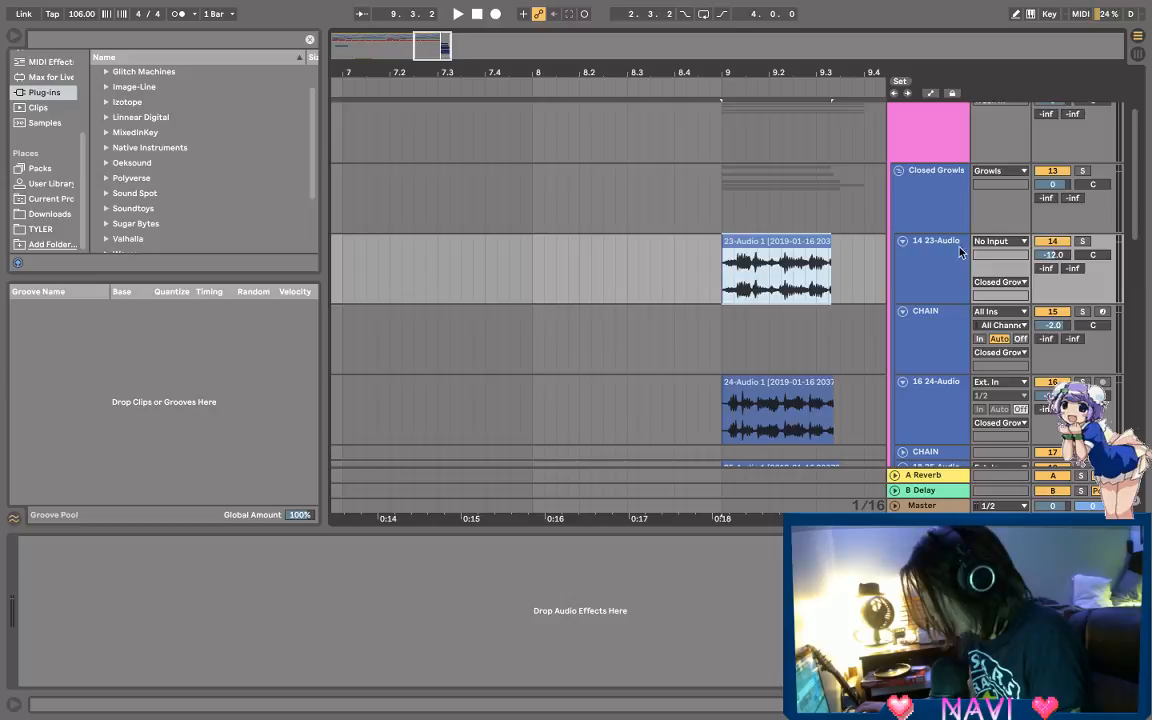
# Step: Solo the 23-Audio track in Closed Growls and play its clip from 9.1.1
pyautogui.click(1081, 243)
pyautogui.press('space')
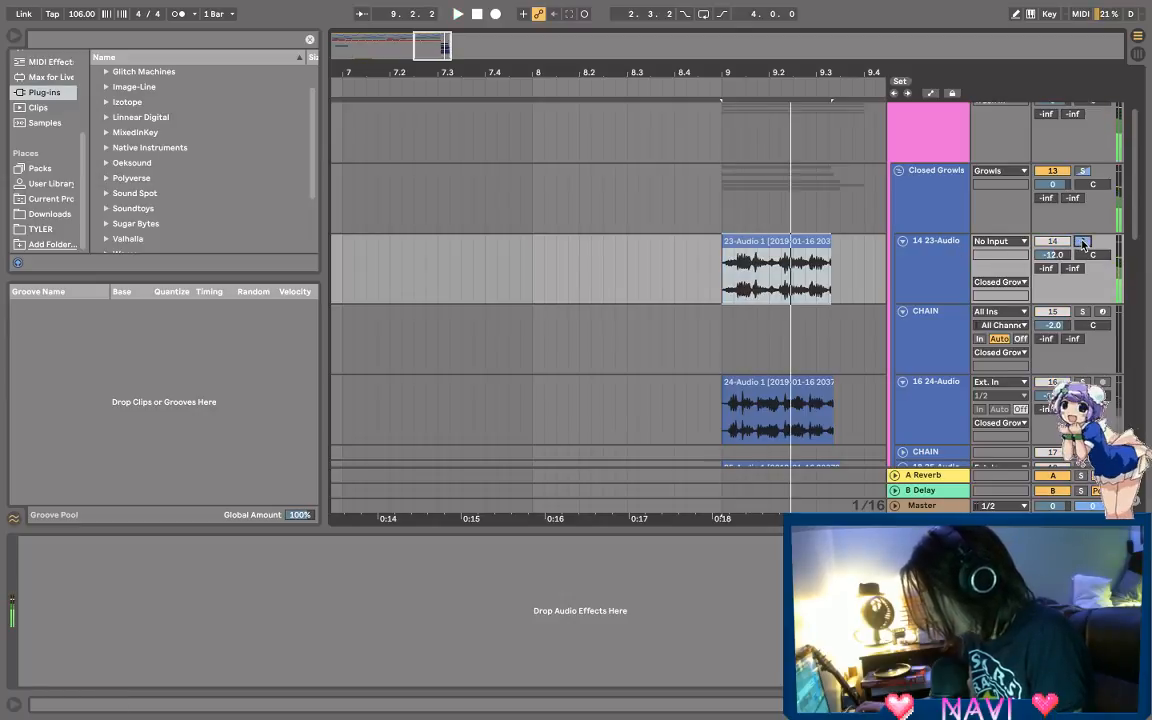
pyautogui.scroll(3, 1084, 225)
pyautogui.press('space')
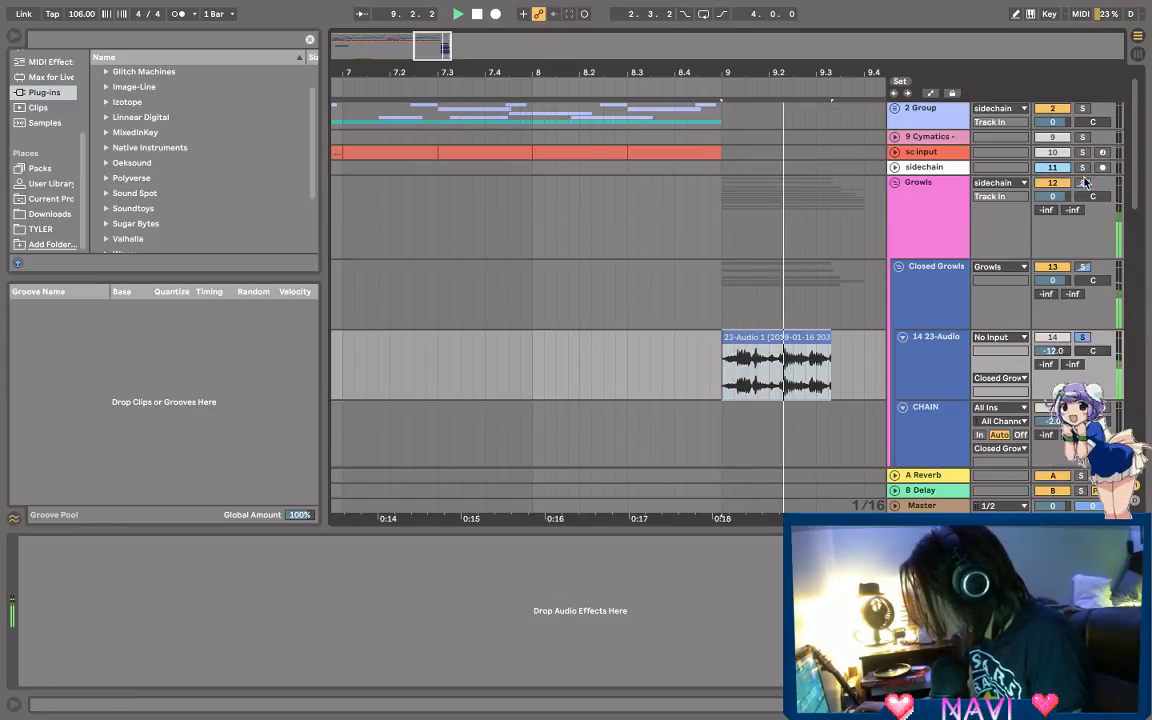
# Step: Solo the Growls group and route its output to Master instead of sidechain
pyautogui.click(1083, 184)
pyautogui.press('space')
pyautogui.press('space')
pyautogui.click(996, 183)
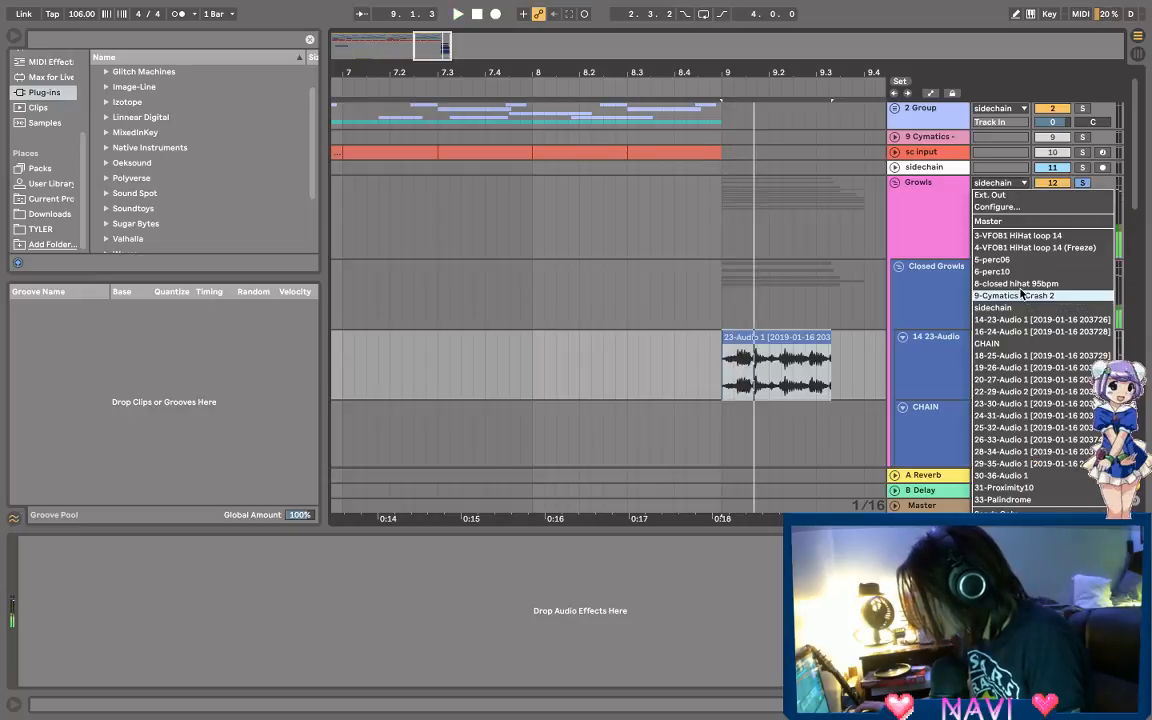
pyautogui.click(1001, 222)
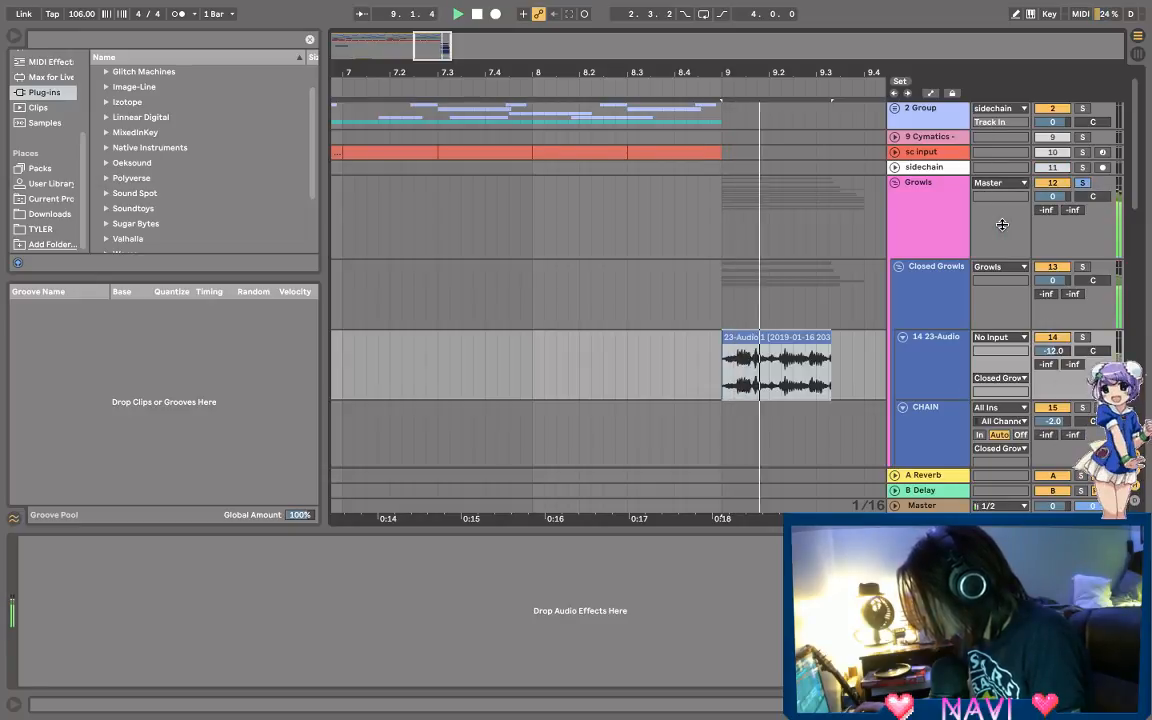
# Step: Audition the Closed Growls tracks such as 23-Audio, 24-Audio, 25-Audio and 27-Audio by soloing each in turn
pyautogui.click(1082, 337)
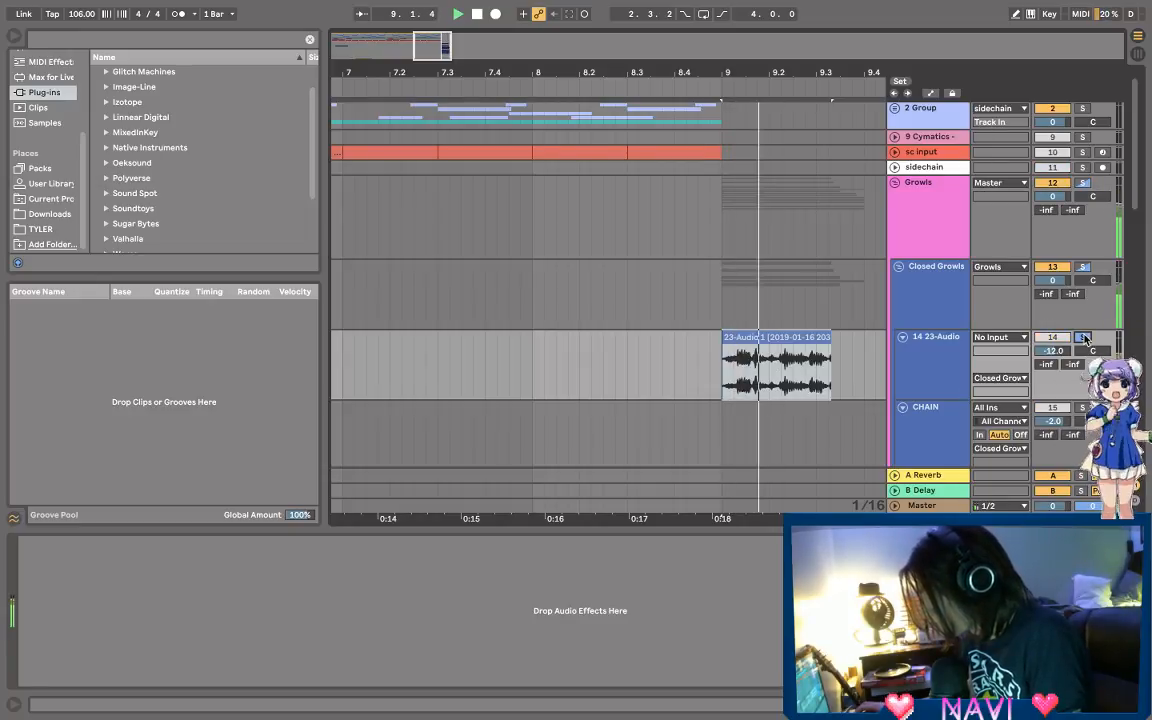
pyautogui.scroll(-3, 900, 350)
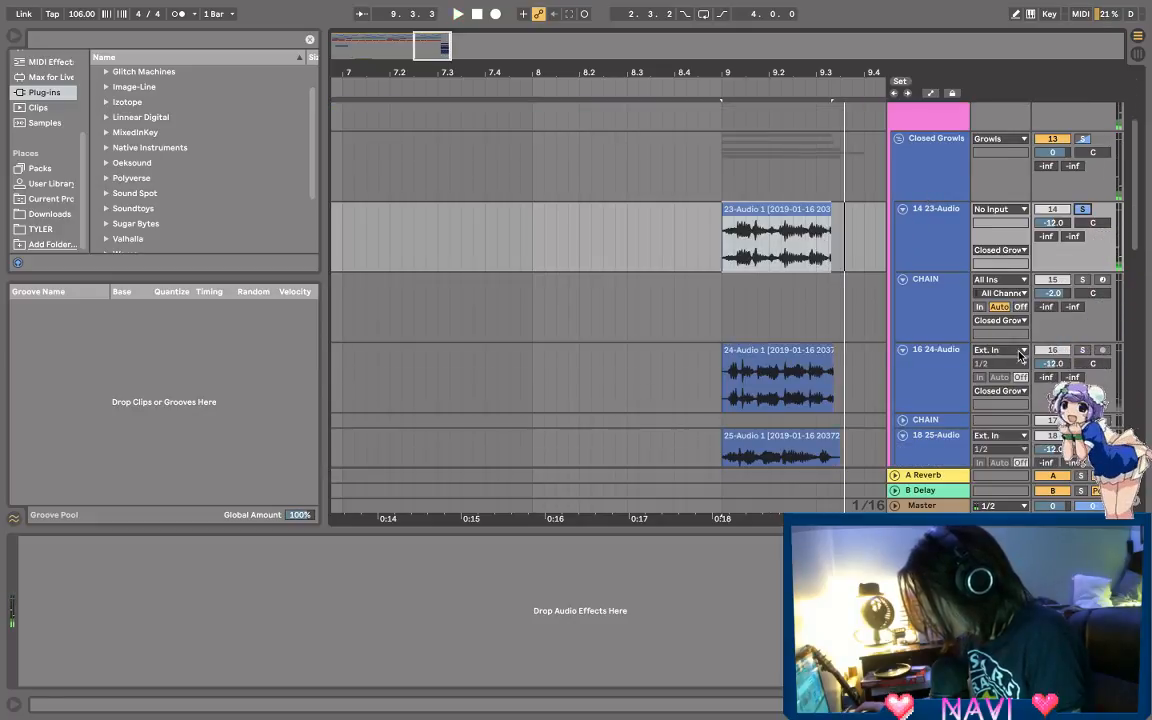
pyautogui.click(1080, 351)
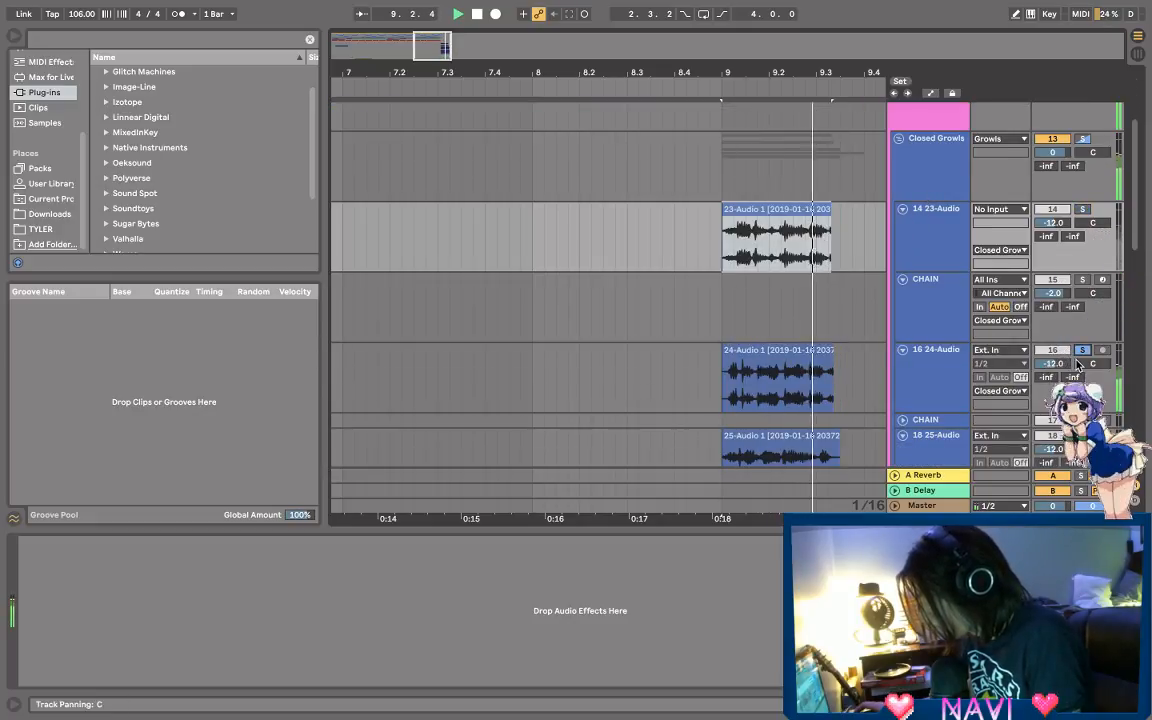
pyautogui.scroll(-2, 1080, 380)
pyautogui.click(1082, 403)
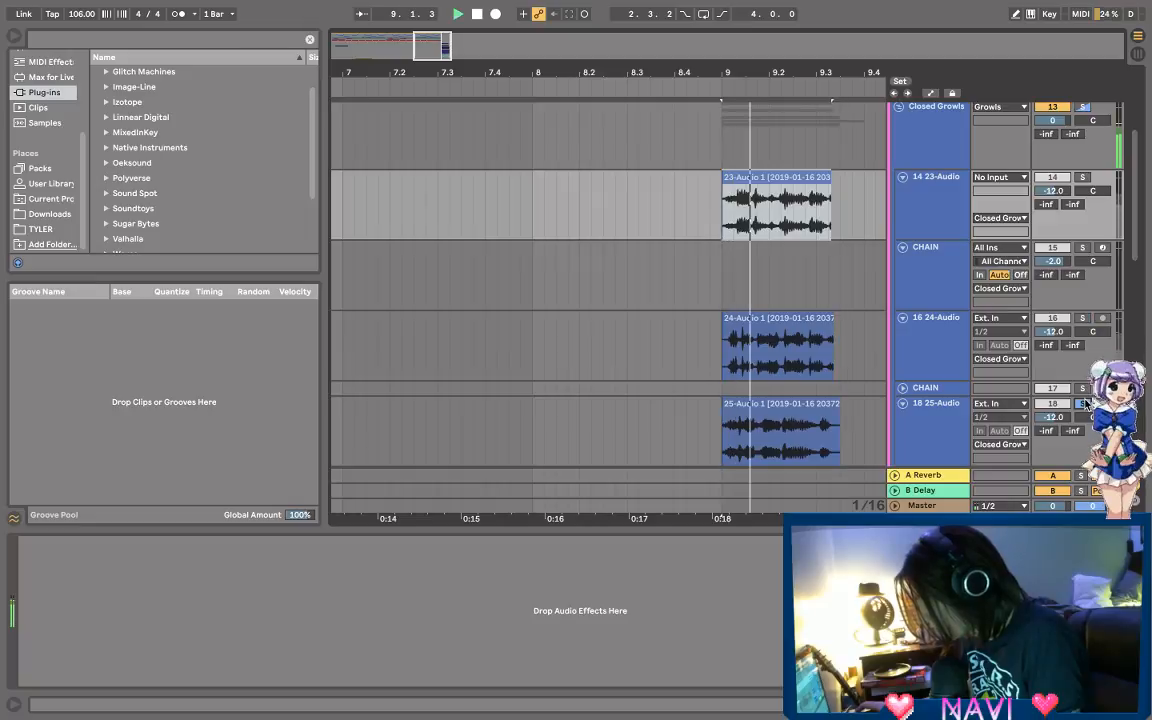
pyautogui.scroll(-6, 1080, 380)
pyautogui.click(1082, 337)
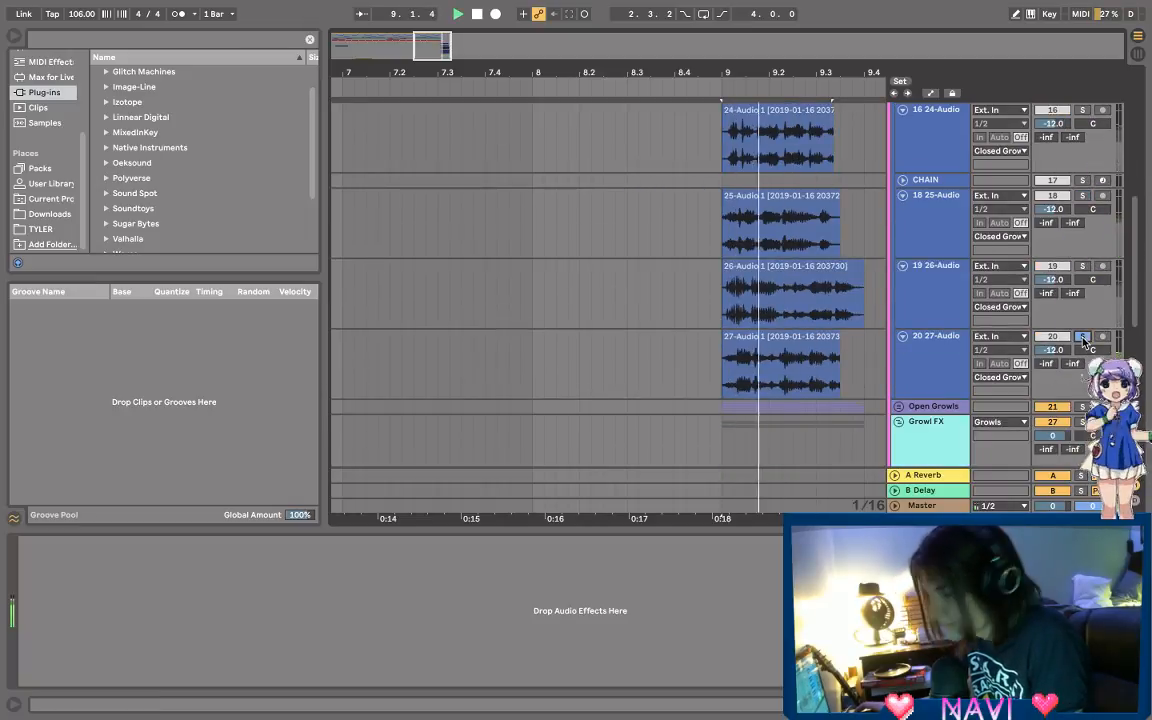
# Step: Unfold the Open Growls group, solo its 29-Audio track and play the clip from 9.1.1
pyautogui.scroll(-3, 1081, 350)
pyautogui.click(1082, 359)
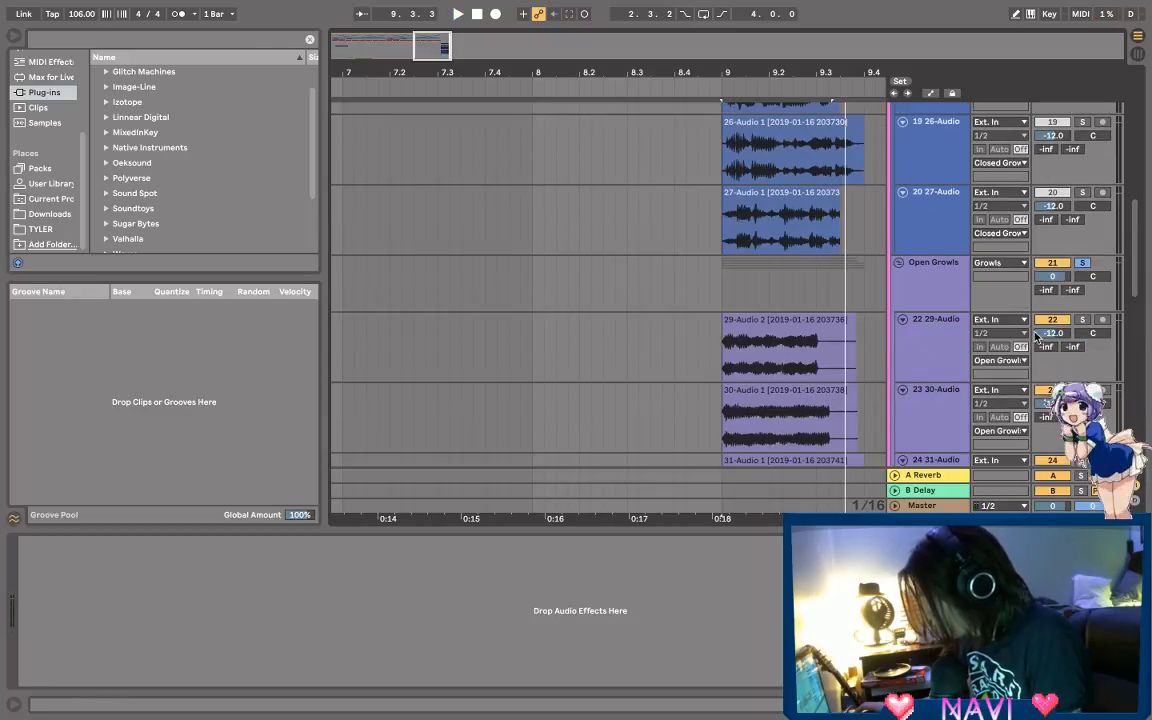
pyautogui.click(1083, 320)
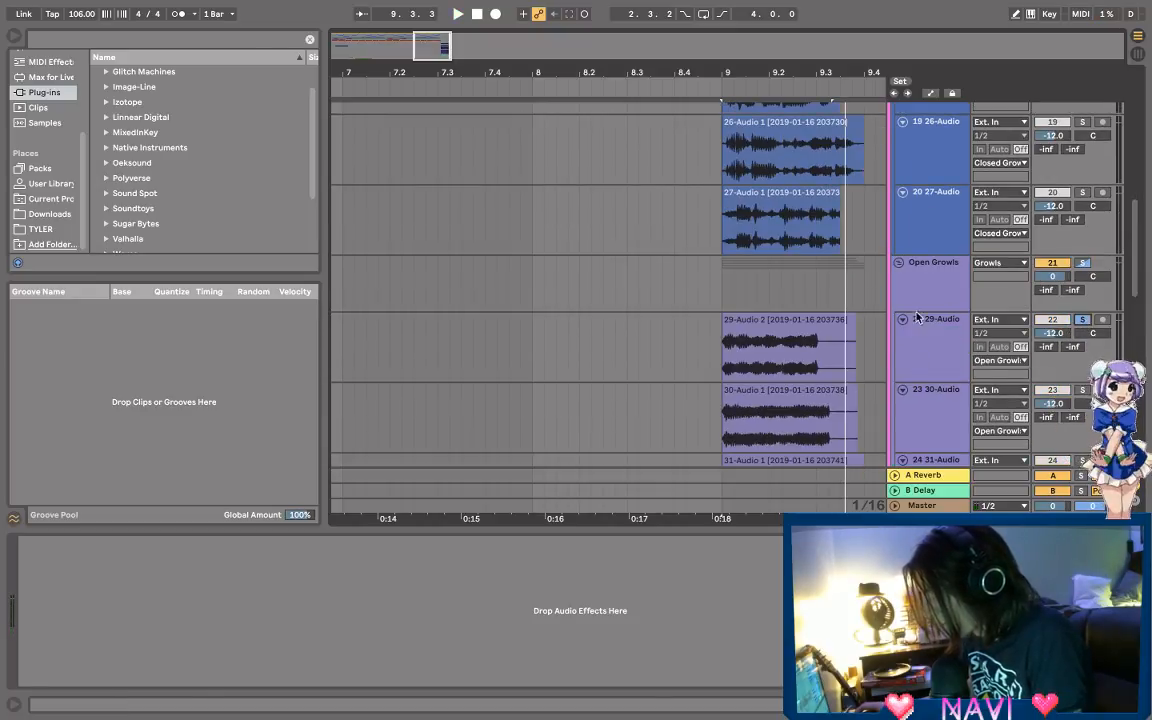
pyautogui.click(722, 346)
pyautogui.press('space')
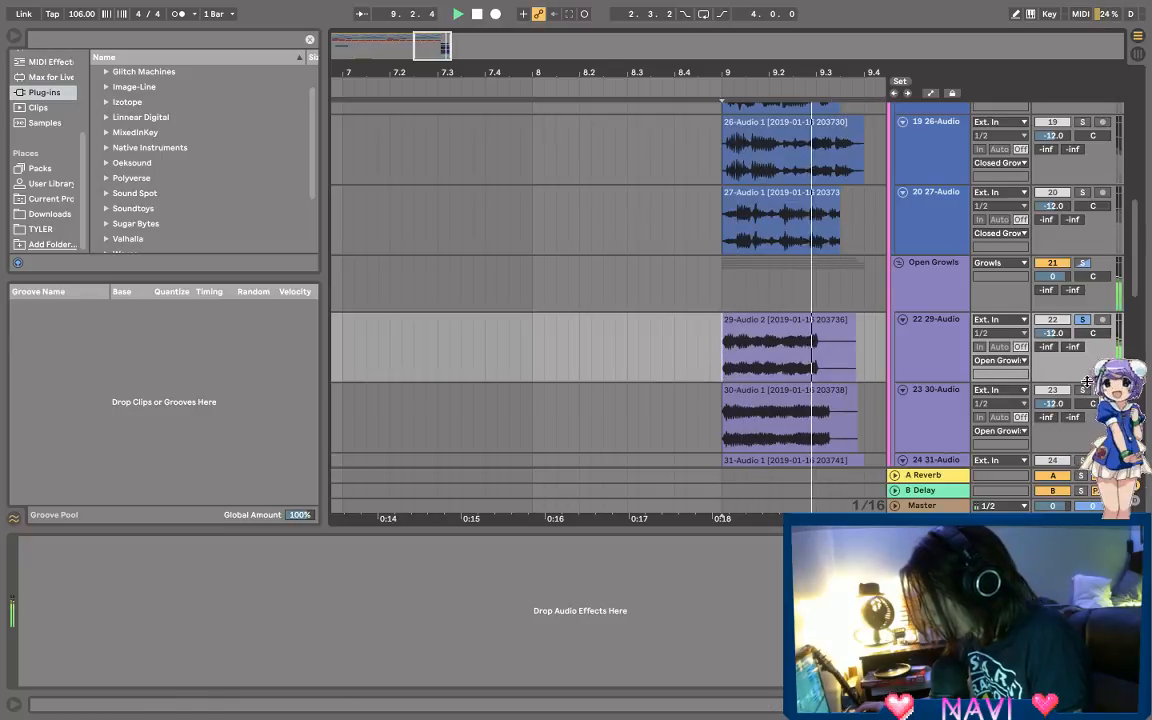
pyautogui.press('space')
# Step: Audition further Open Growls tracks such as 30-Audio and 32-Audio by soloing each during playback
pyautogui.click(713, 411)
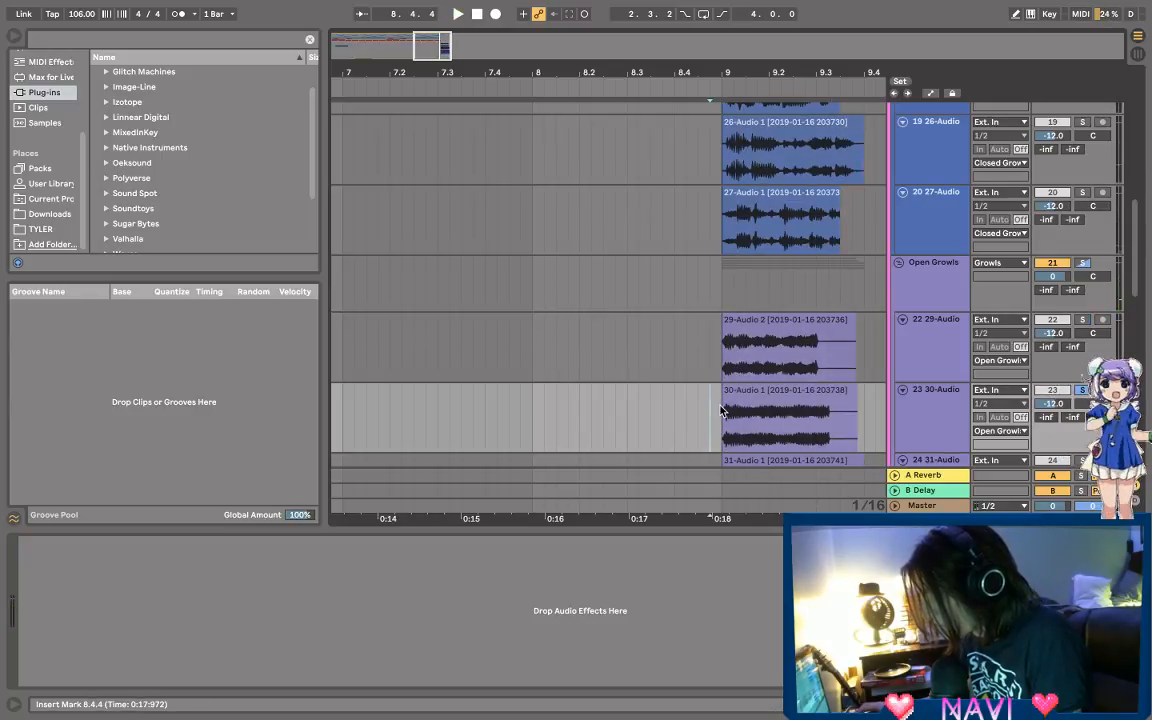
pyautogui.press('space')
pyautogui.scroll(-1, 1021, 411)
pyautogui.scroll(-1, 1021, 411)
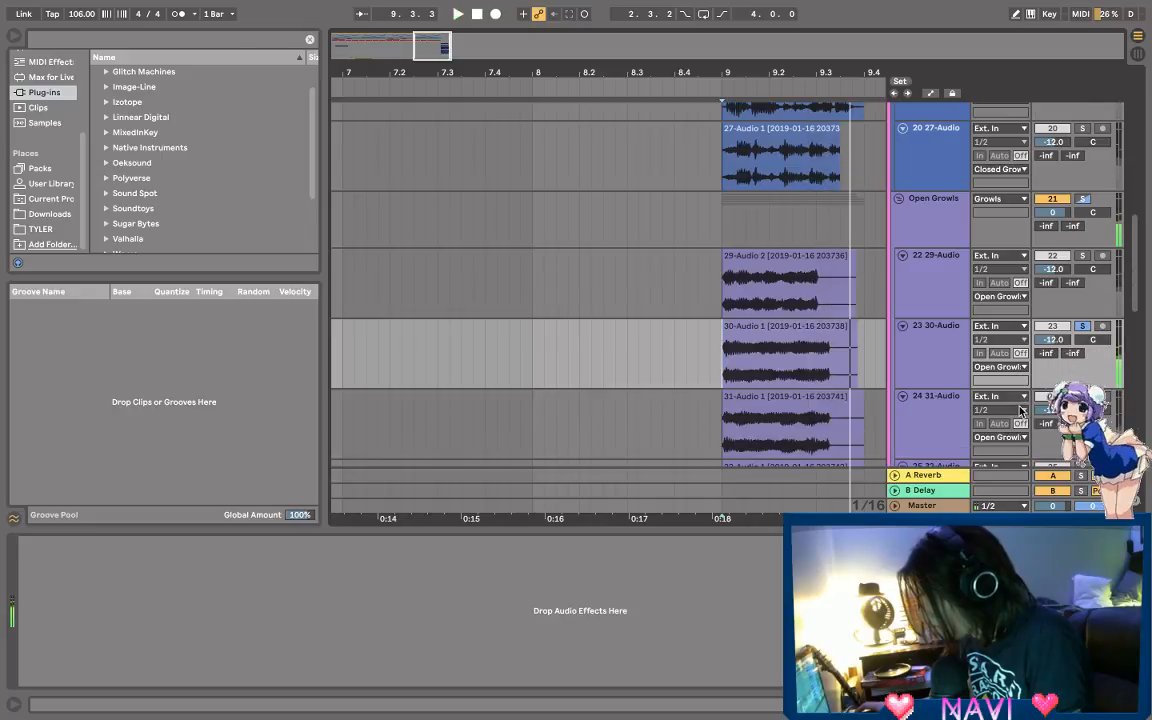
pyautogui.scroll(-4, 1027, 400)
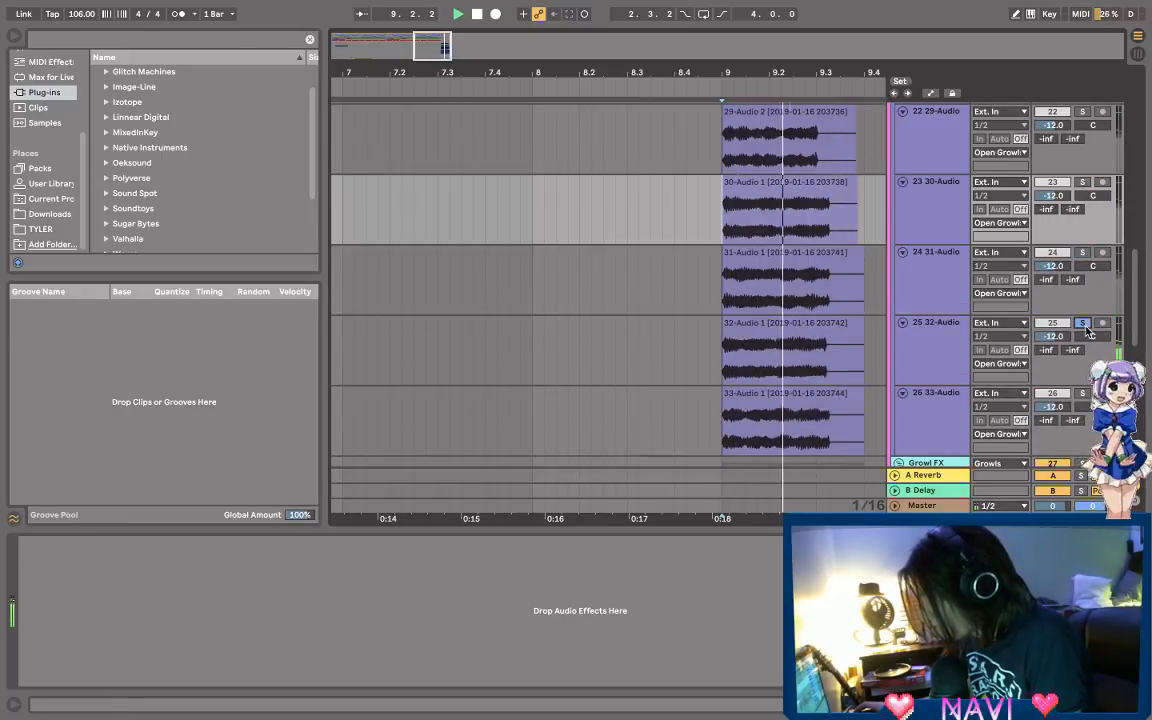
# Step: Fold the Closed Growls tracks and place the insert marker at 9.1.1 on the 35-Audio track in Growl FX
pyautogui.scroll(5, 952, 307)
pyautogui.scroll(6, 930, 305)
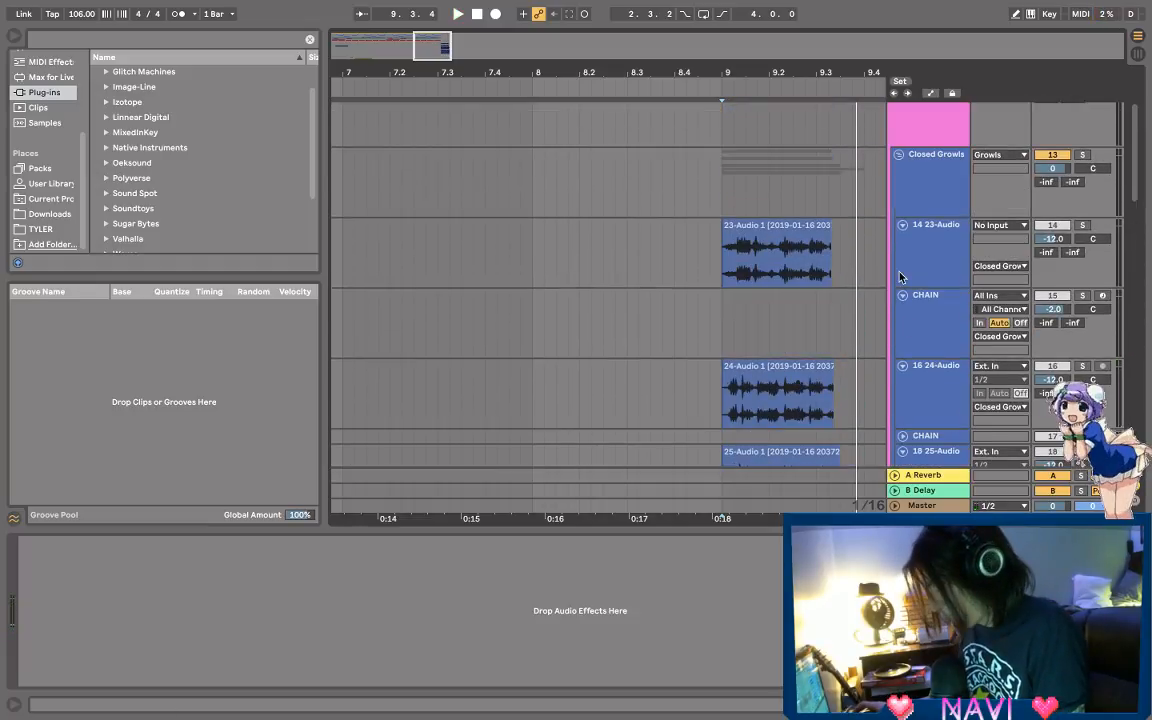
pyautogui.scroll(-10, 899, 276)
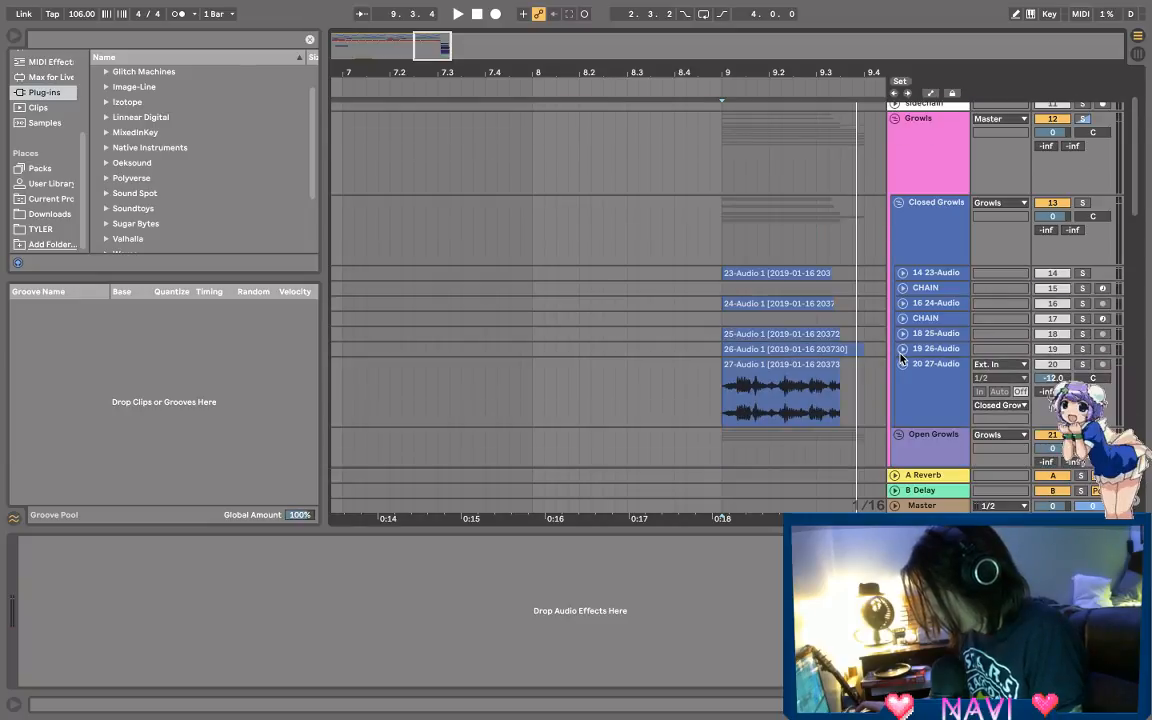
pyautogui.click(955, 243)
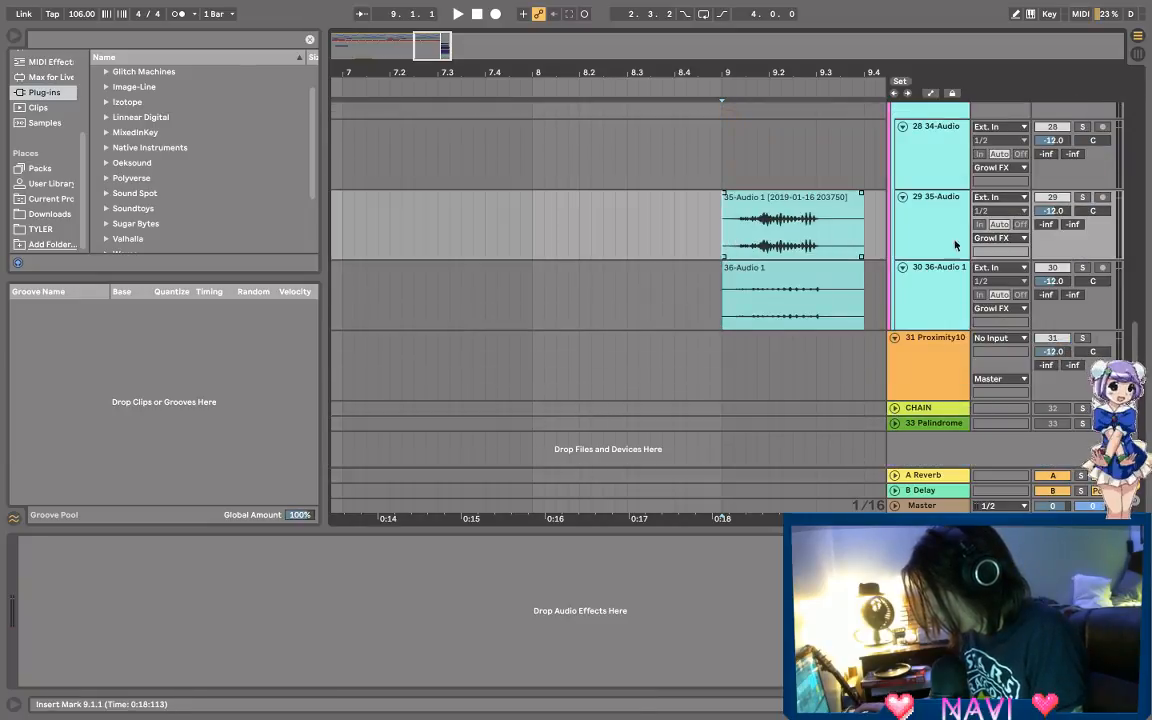
# Step: Audition the 35-Audio and 36-Audio Growl FX tracks by soloing each, and raise the 36-Audio volume to -6.8 dB
pyautogui.click(1083, 198)
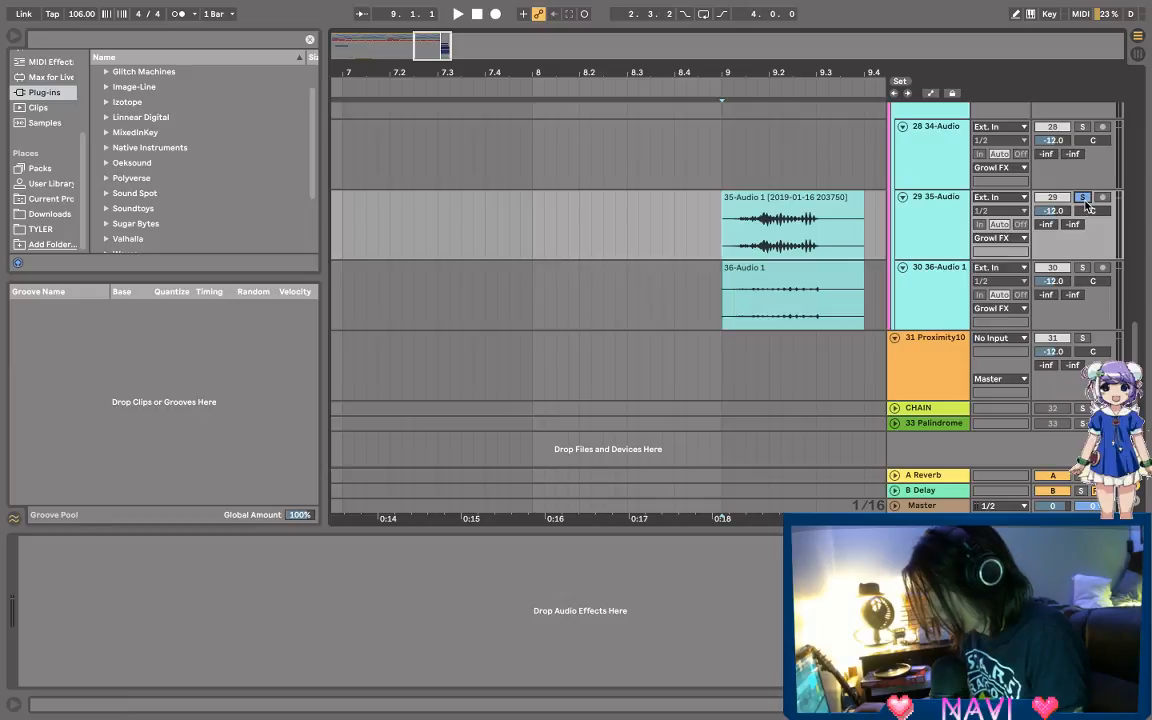
pyautogui.press('space')
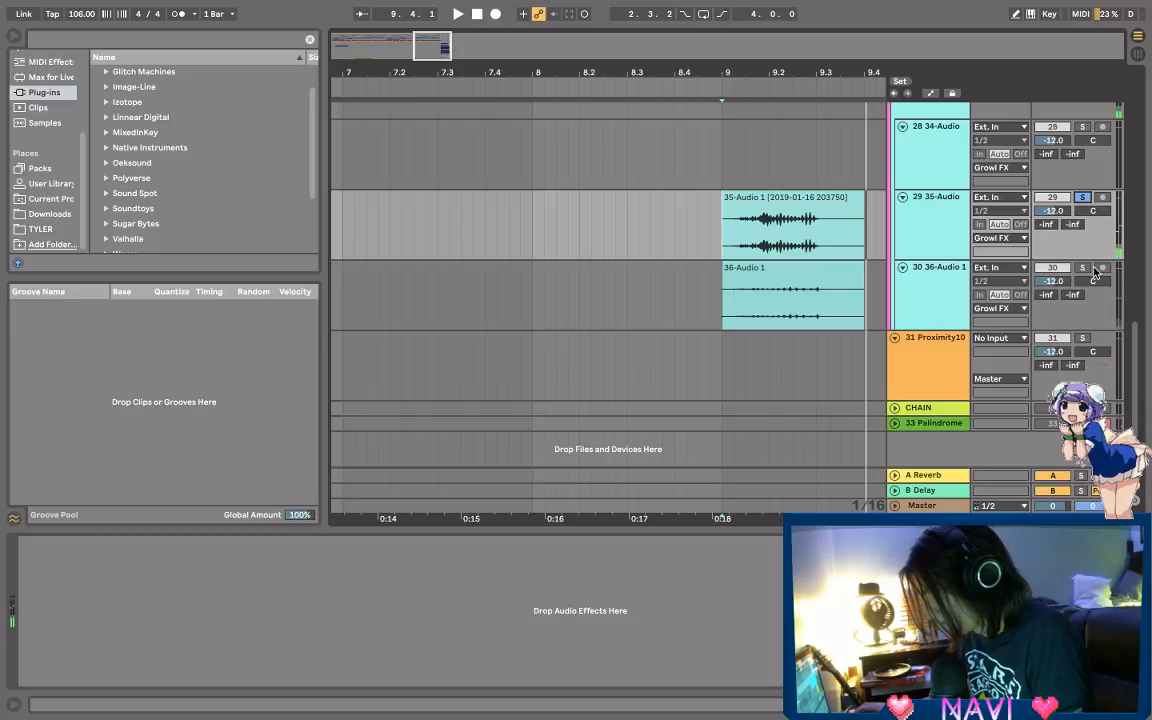
pyautogui.click(1083, 268)
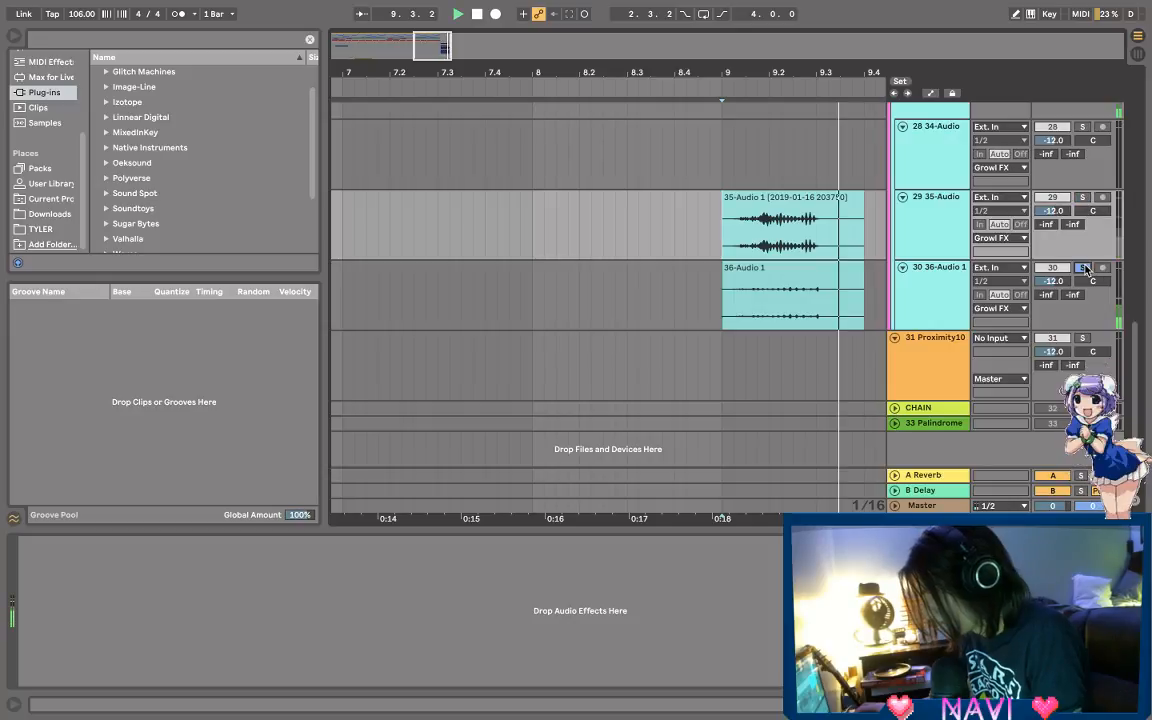
pyautogui.moveTo(1053, 281)
pyautogui.mouseDown()
pyautogui.moveTo(1053, 250)
pyautogui.moveTo(1068, 283)
pyautogui.mouseUp()
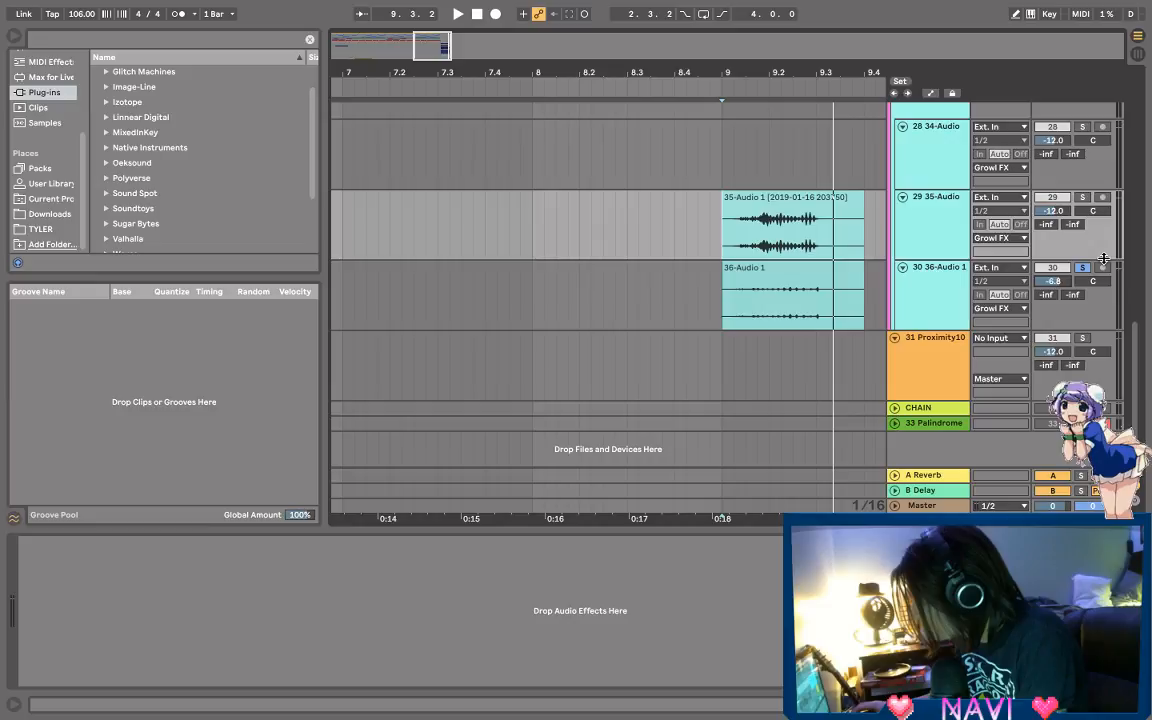
# Step: Play the whole arrangement from 1.1.1 with no track soloed and look over the track groups
pyautogui.press('Home')
pyautogui.press('space')
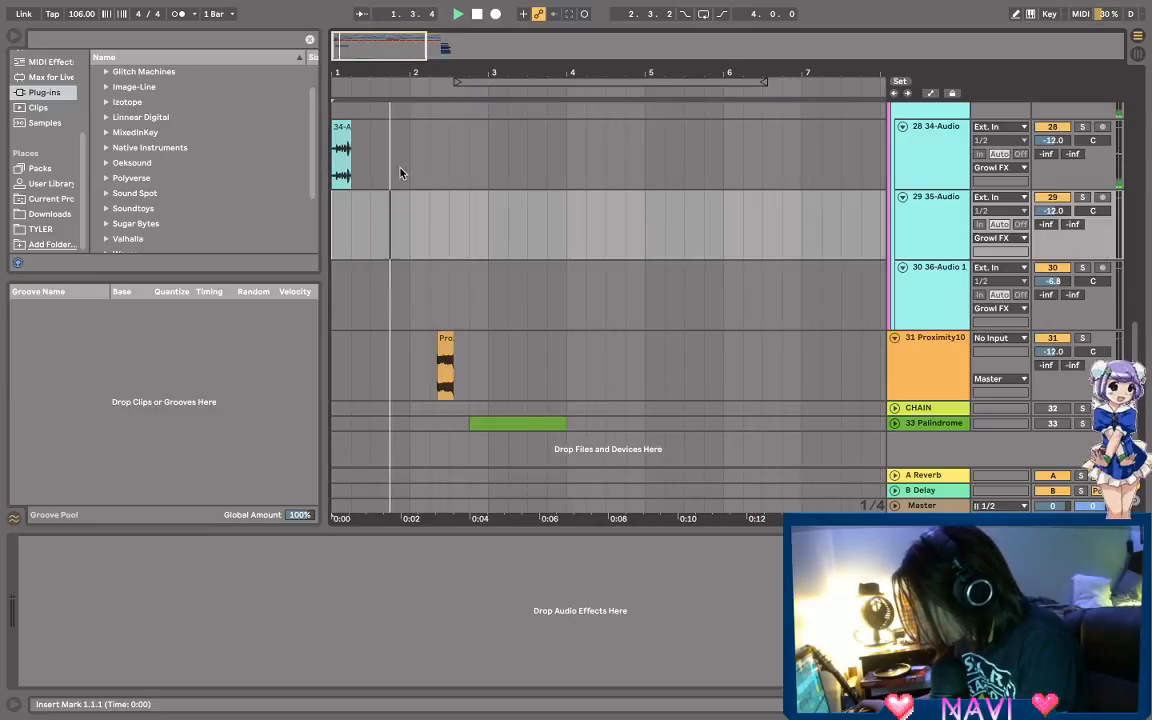
pyautogui.scroll(1, 375, 163)
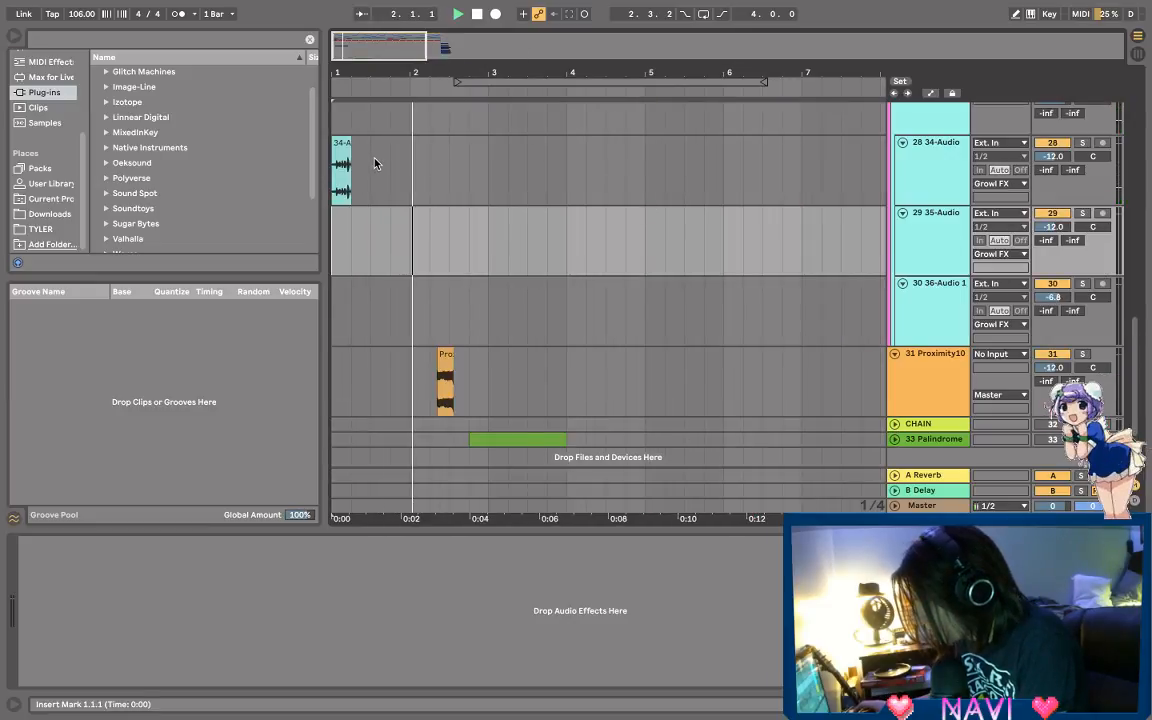
pyautogui.scroll(10, 404, 275)
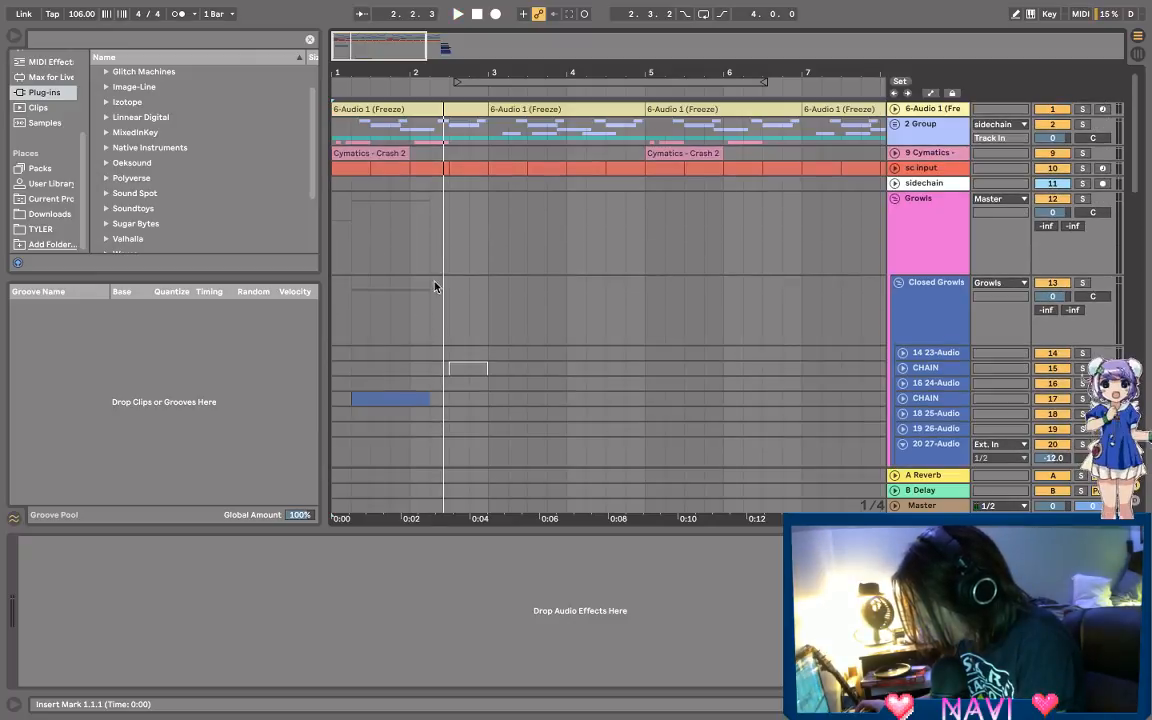
pyautogui.scroll(-10, 465, 310)
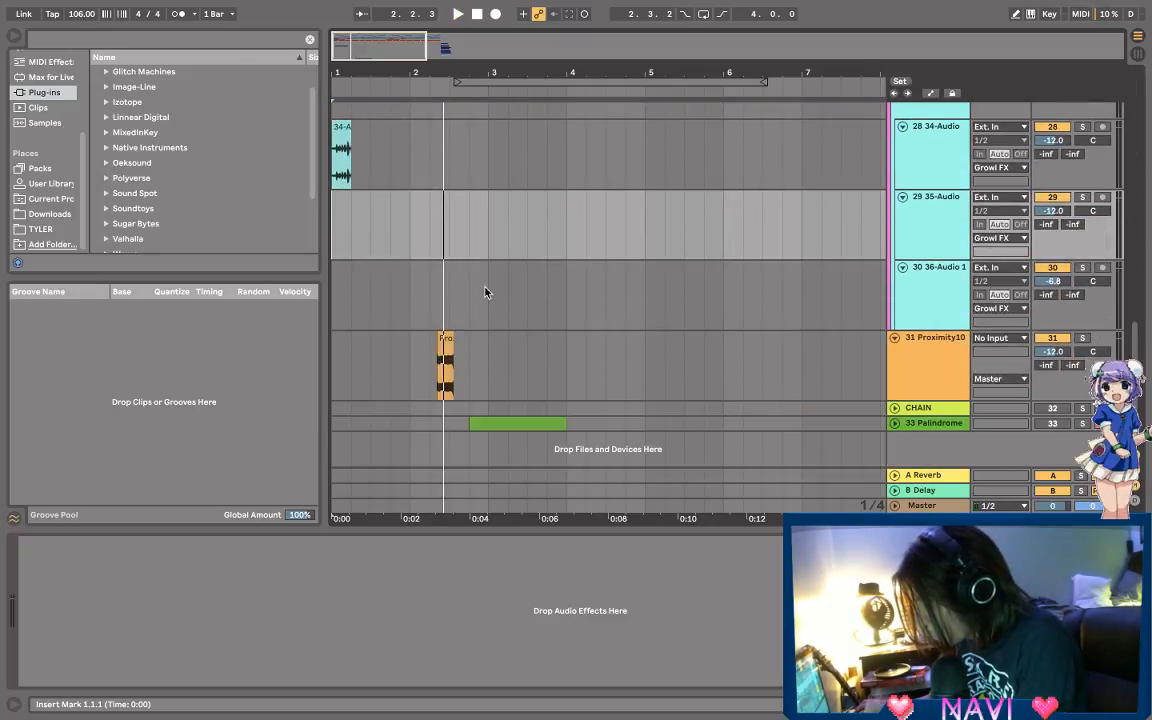
# Step: Solo the Proximity10 track and play its audio clip from 2.2.2
pyautogui.scroll(5, 430, 372)
pyautogui.click(472, 378)
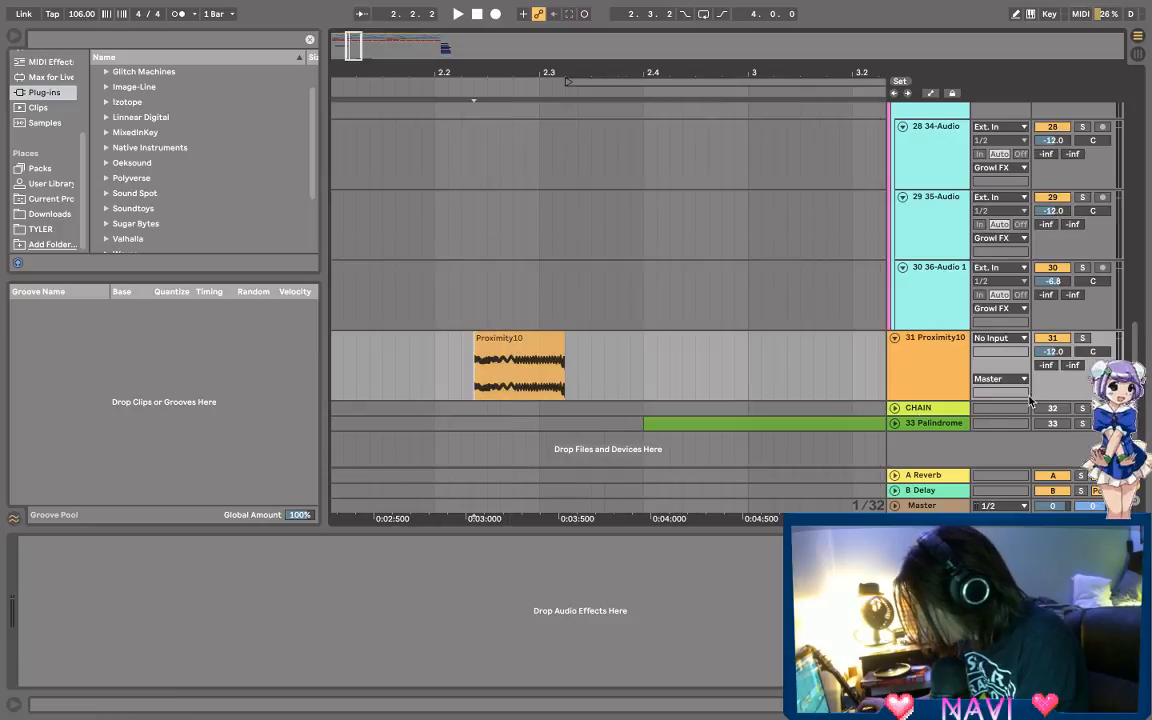
pyautogui.click(1084, 340)
pyautogui.press('space')
pyautogui.press('space')
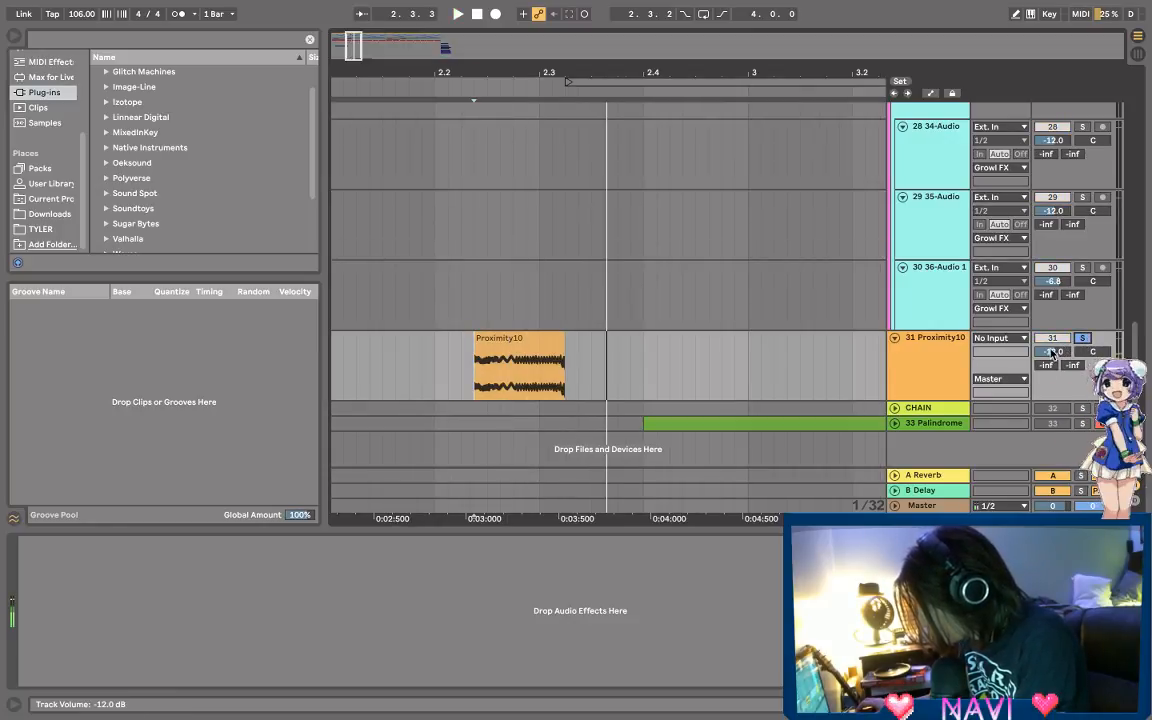
# Step: Lower the Proximity10 track volume to -14.1 dB and deactivate the track
pyautogui.moveTo(1053, 352); pyautogui.dragTo(1053, 360)
pyautogui.click(947, 365)
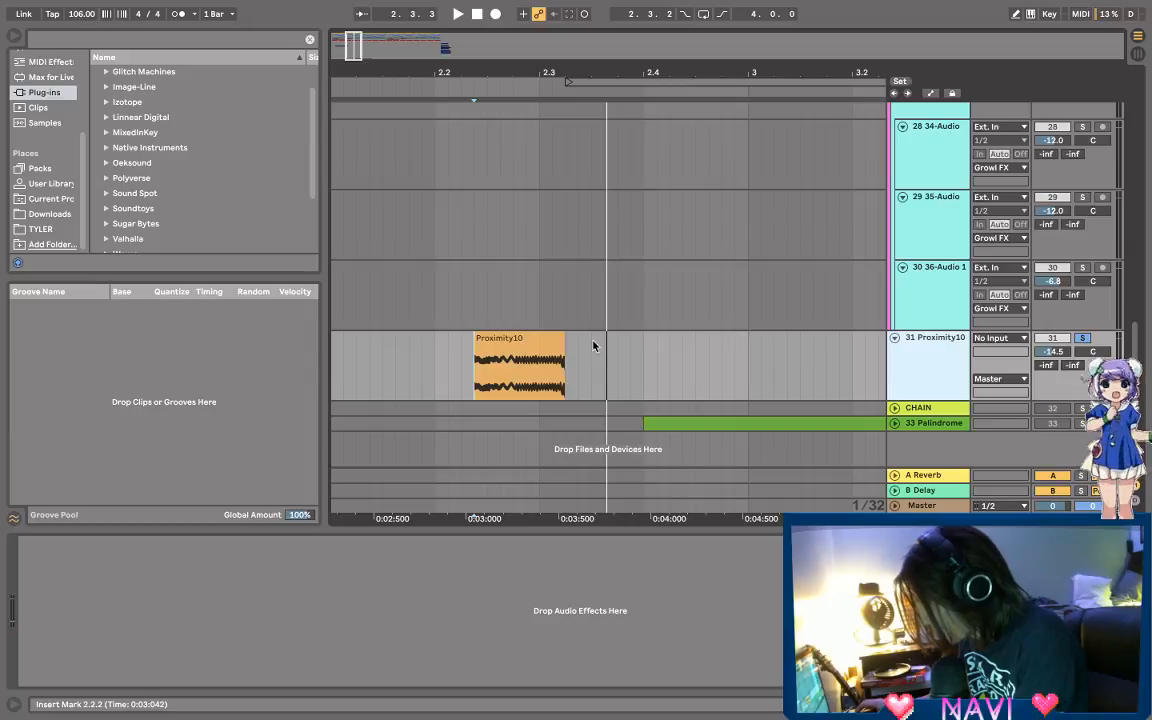
pyautogui.click(528, 341)
pyautogui.click(928, 408)
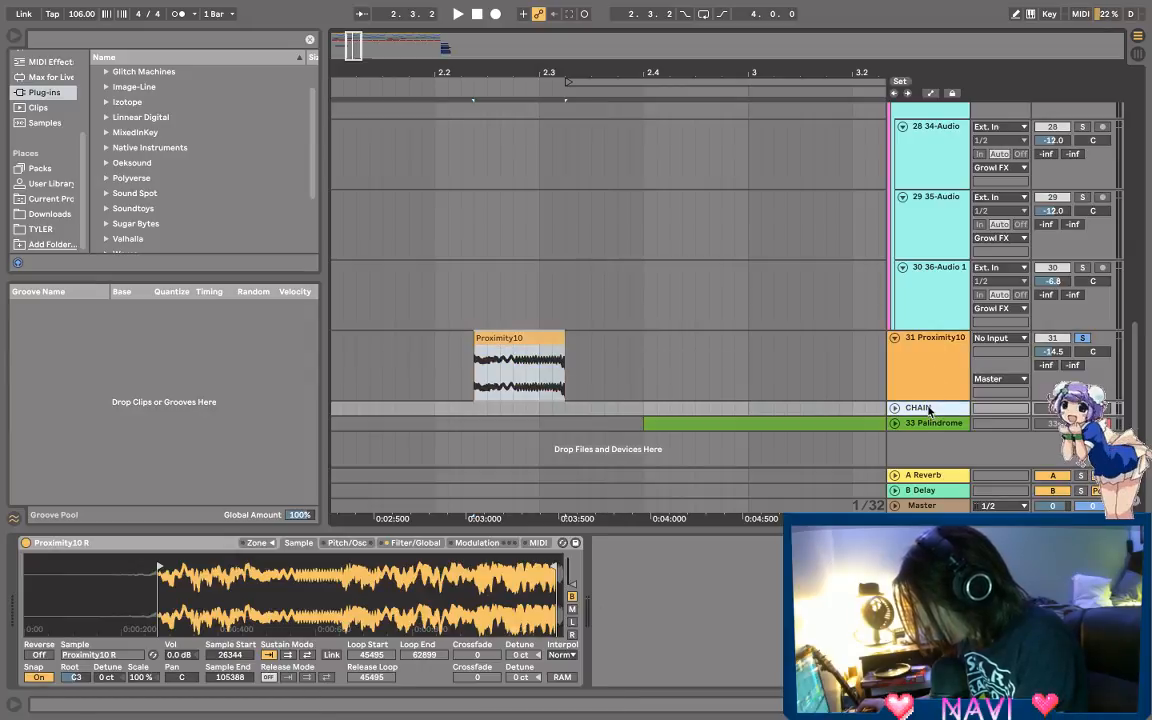
pyautogui.click(519, 337)
pyautogui.click(1019, 359)
pyautogui.moveTo(1045, 352); pyautogui.dragTo(1045, 350)
pyautogui.click(1042, 340)
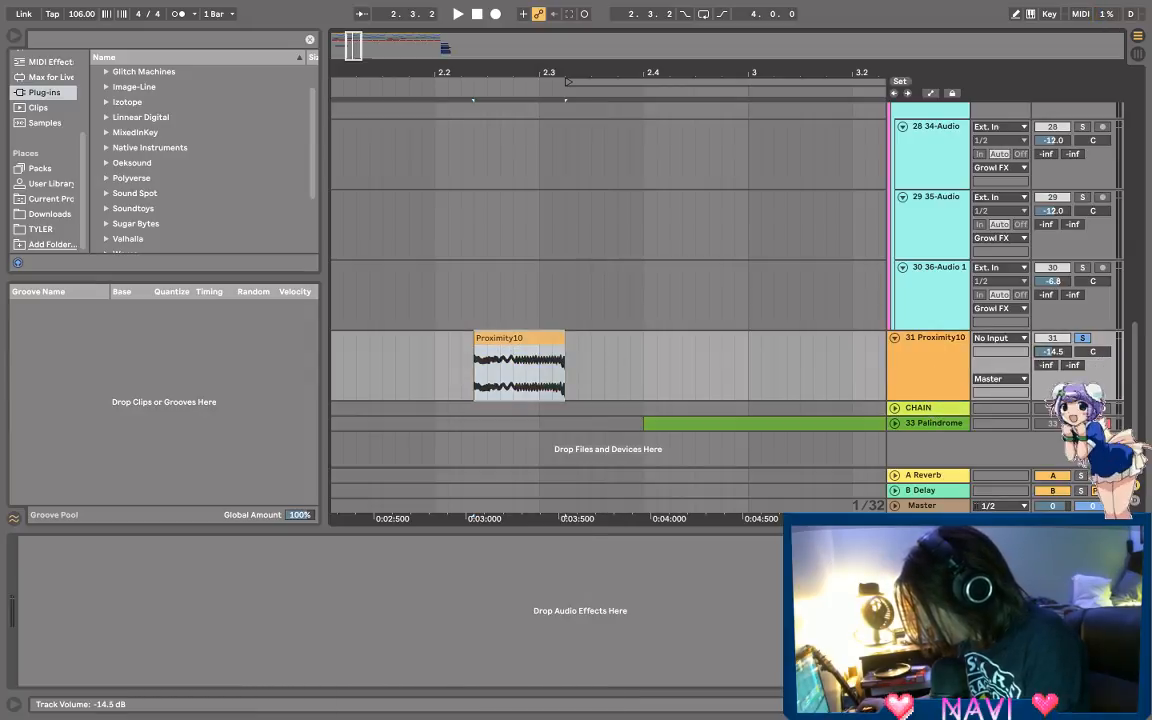
# Step: Insert a MIDI clip from 2.3.1 to 4.1.1 on the CHAIN track and add a C3 note from 1.1.1 to 2.2.4
pyautogui.click(908, 408)
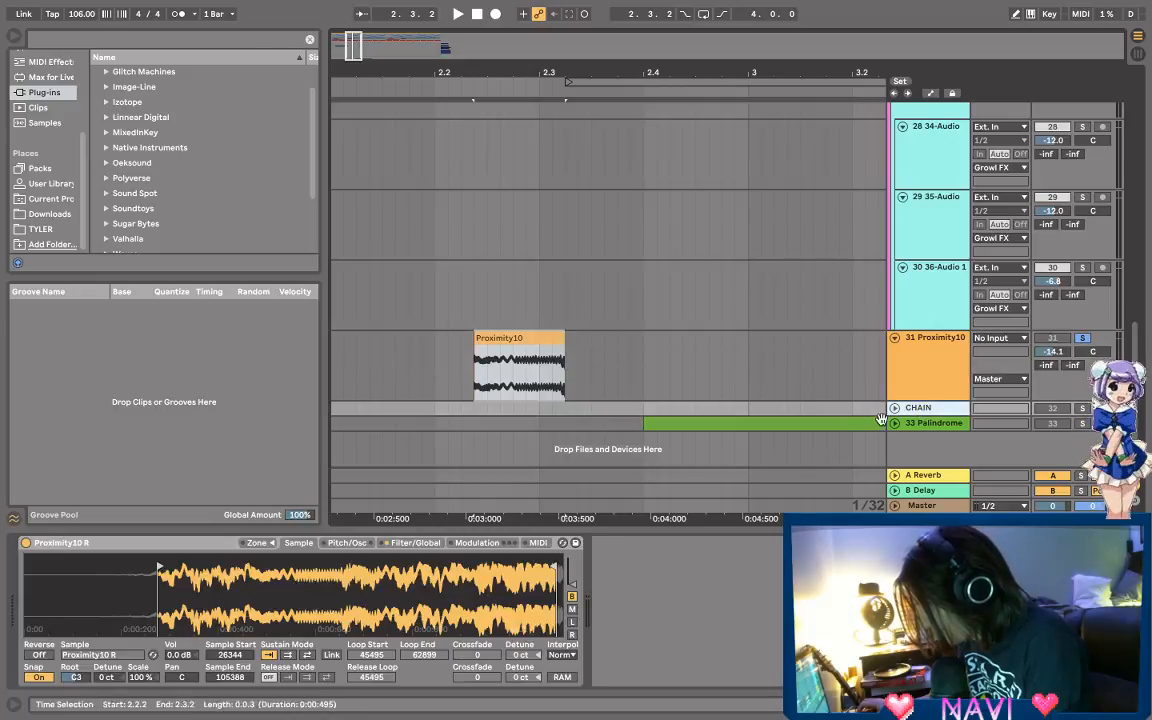
pyautogui.moveTo(609, 70); pyautogui.dragTo(605, 20)
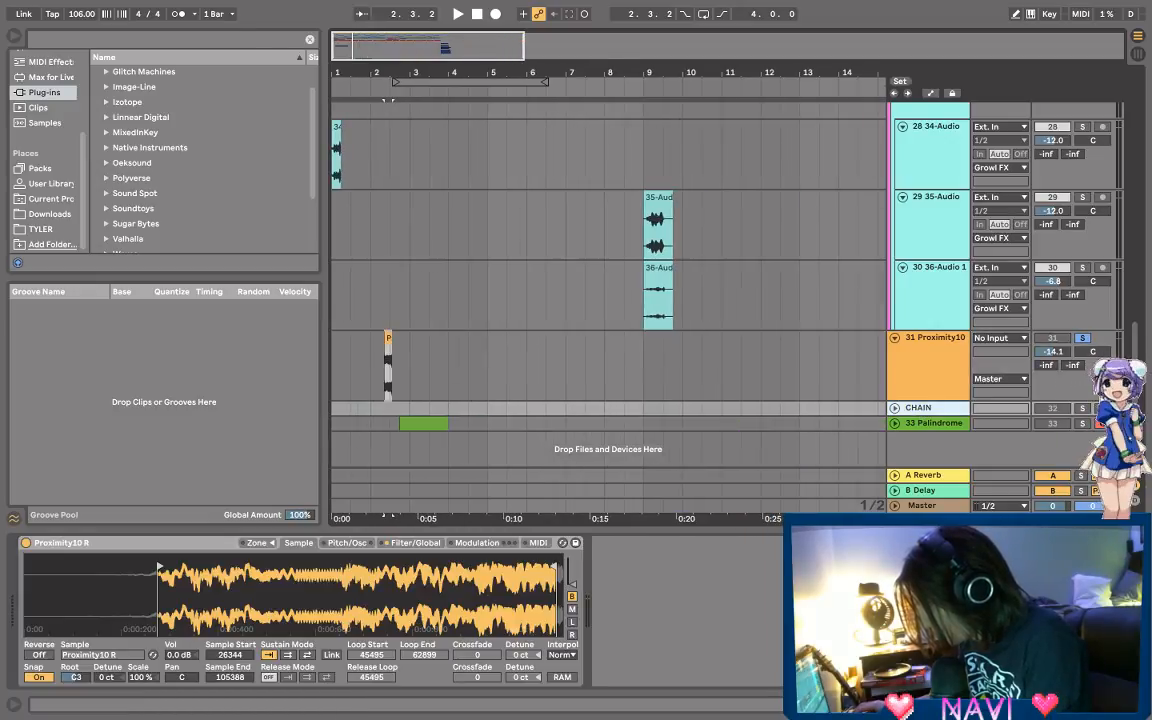
pyautogui.moveTo(391, 411); pyautogui.dragTo(448, 413)
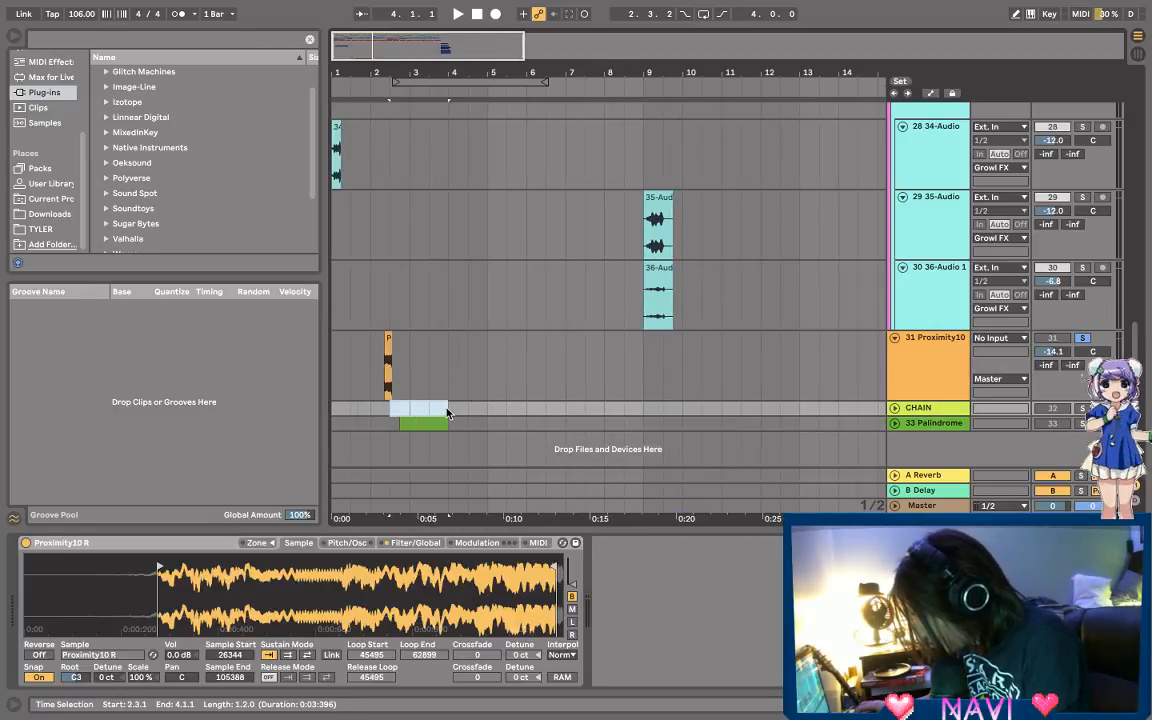
pyautogui.hotkey('ctrl', 'shift', 'm')
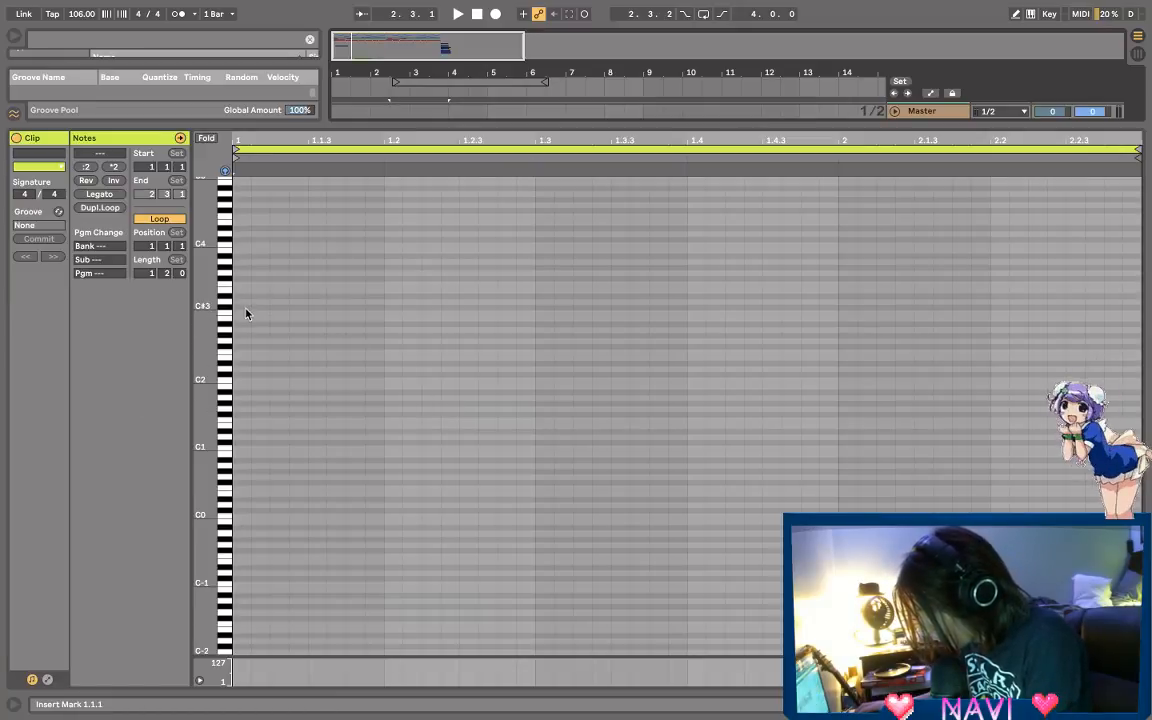
pyautogui.doubleClick(244, 312)
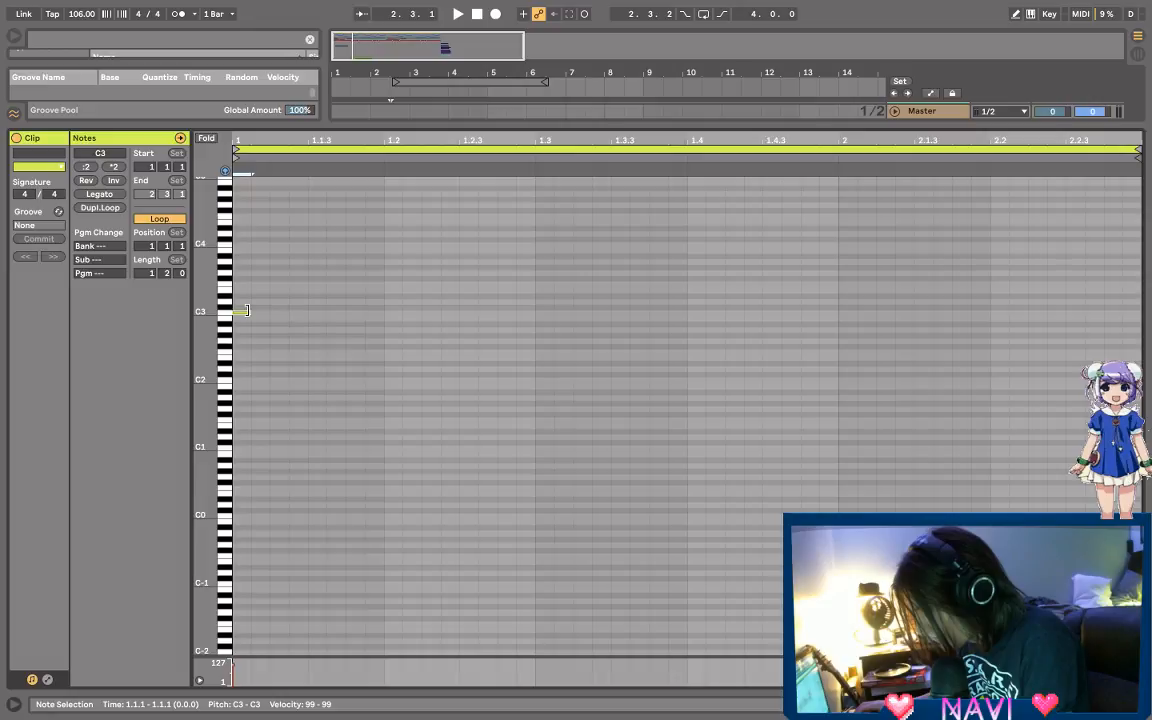
pyautogui.moveTo(244, 311); pyautogui.dragTo(858, 312)
# Step: Set the Proximity10 R sample start in the CHAIN Sampler to about 83652 and play the clip repeatedly
pyautogui.press('space')
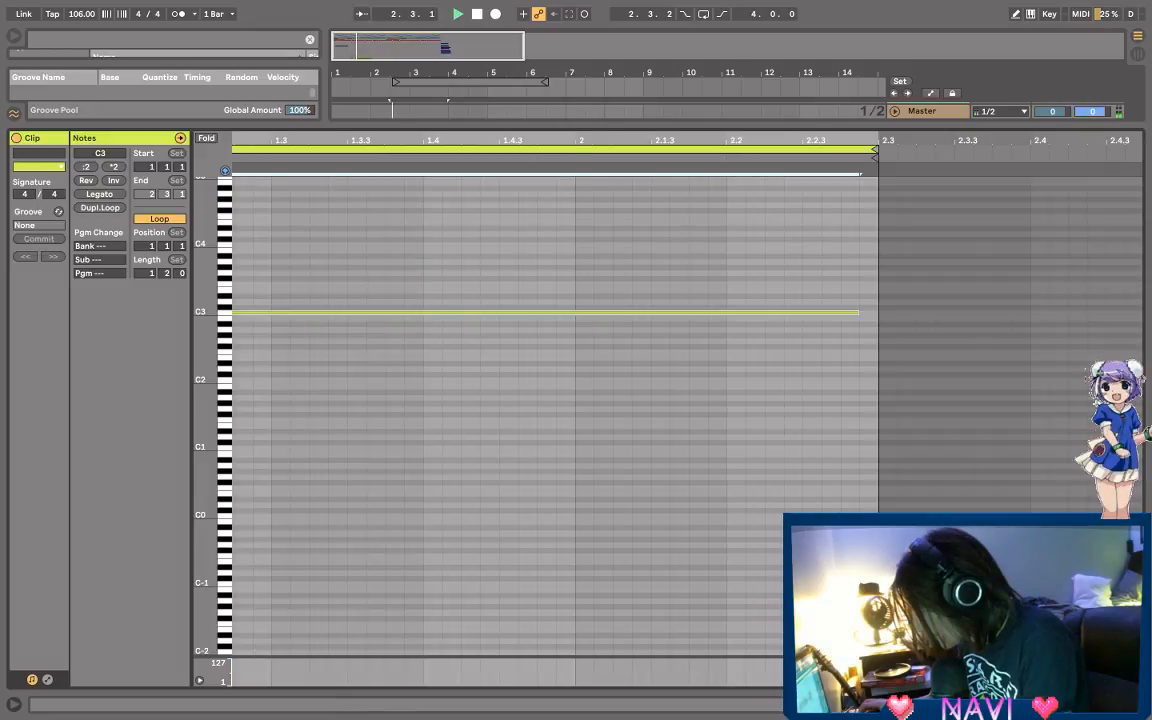
pyautogui.hotkey('shift', 'Tab')
pyautogui.press('space')
pyautogui.press('space')
pyautogui.moveTo(161, 567); pyautogui.dragTo(458, 520)
pyautogui.press('space')
pyautogui.press('space')
pyautogui.press('space')
pyautogui.press('space')
pyautogui.press('space')
pyautogui.press('space')
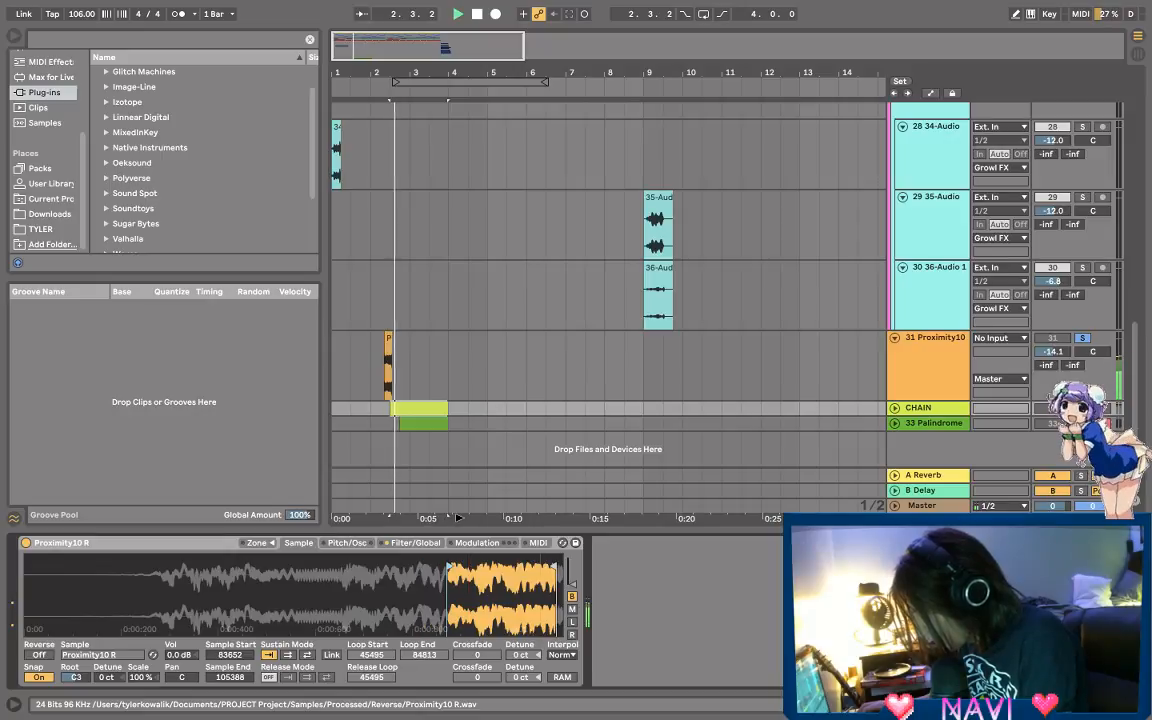
pyautogui.press('space')
# Step: Solo the CHAIN track instead of Proximity10 and audition its MIDI clip
pyautogui.click(923, 411)
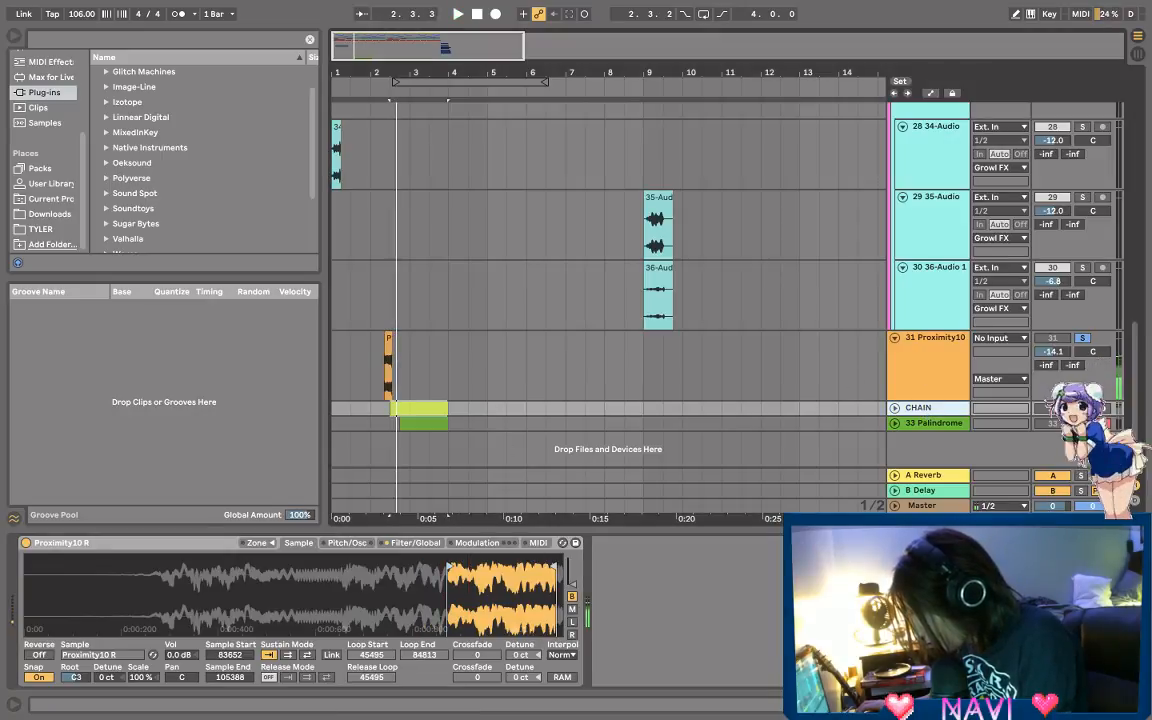
pyautogui.click(1082, 338)
pyautogui.press('space')
pyautogui.press('space')
pyautogui.press('space')
pyautogui.press('space')
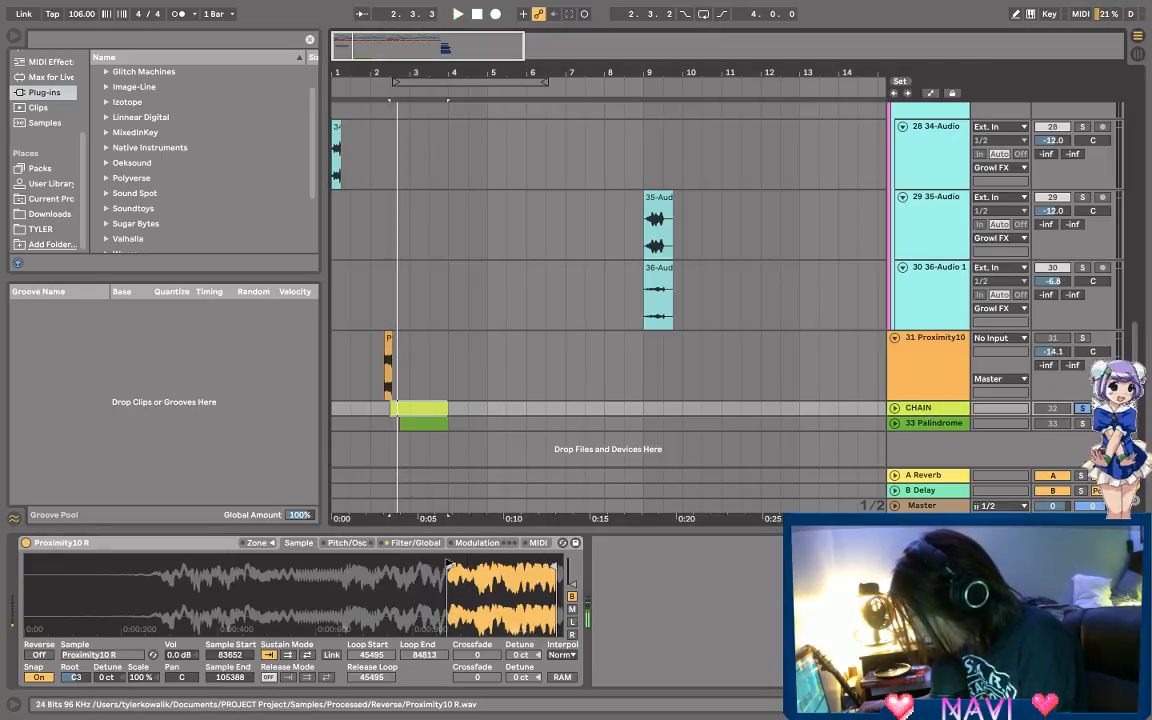
pyautogui.press('space')
# Step: Move the CHAIN Sampler's sample start back to about 47526 and replay the clip
pyautogui.moveTo(448, 567); pyautogui.dragTo(274, 590)
pyautogui.press('space')
pyautogui.press('space')
pyautogui.press('space')
pyautogui.press('space')
pyautogui.press('space')
pyautogui.press('space')
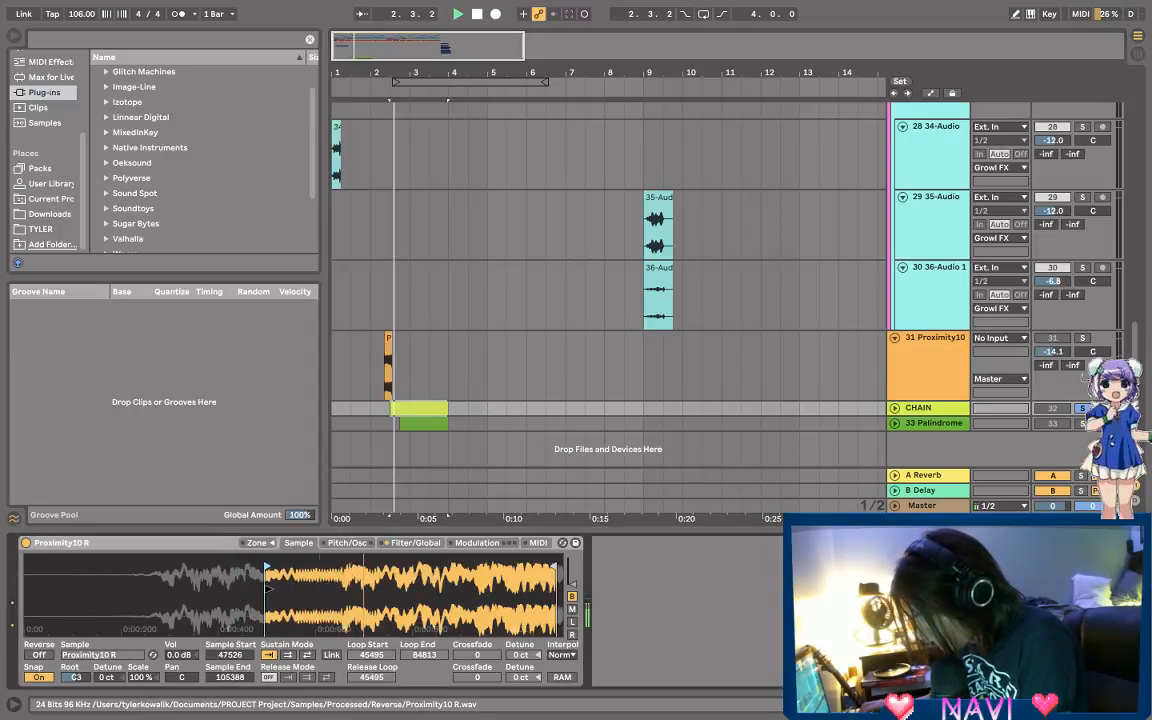
# Step: Shorten the C3 note in the CHAIN clip so it ends at 1.1.2 and play it back
pyautogui.doubleClick(404, 410)
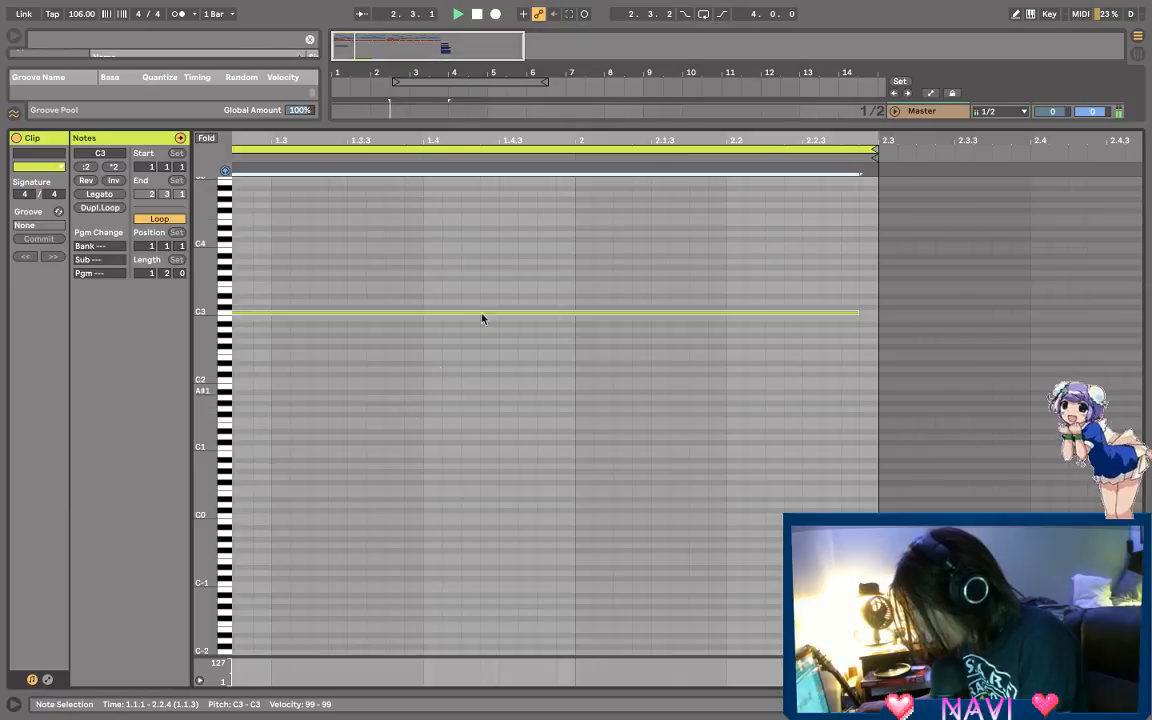
pyautogui.moveTo(587, 134); pyautogui.dragTo(712, 132)
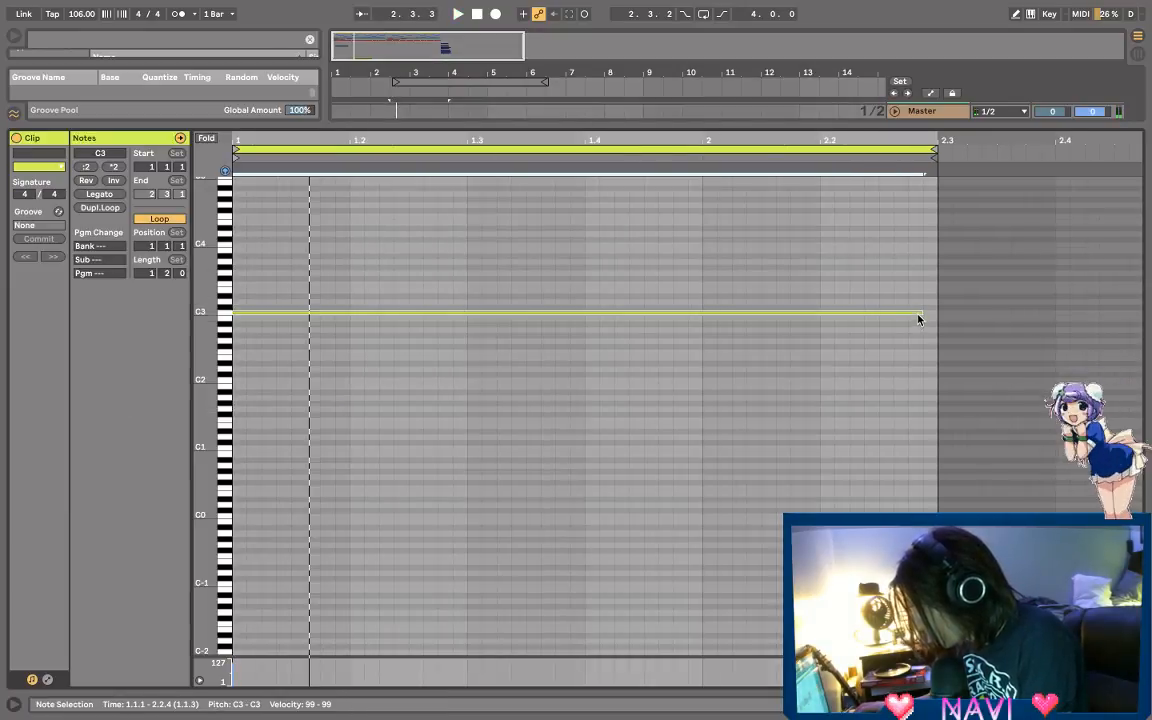
pyautogui.moveTo(921, 314); pyautogui.dragTo(276, 311)
pyautogui.press('space')
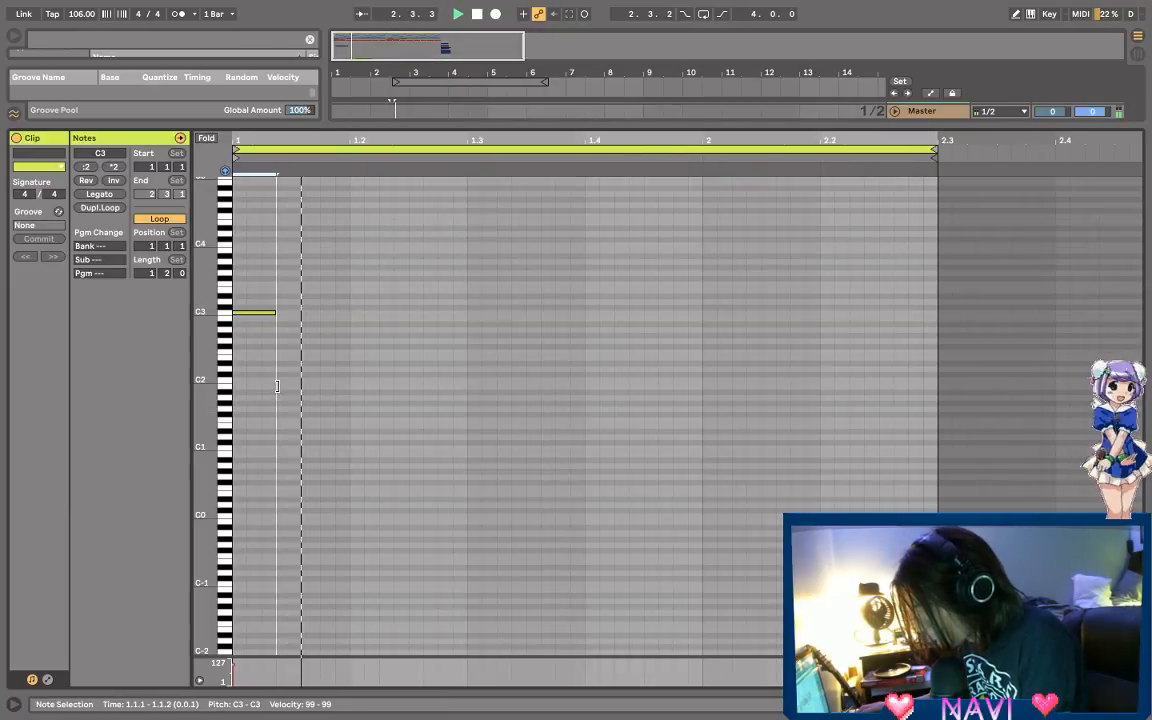
pyautogui.press('space')
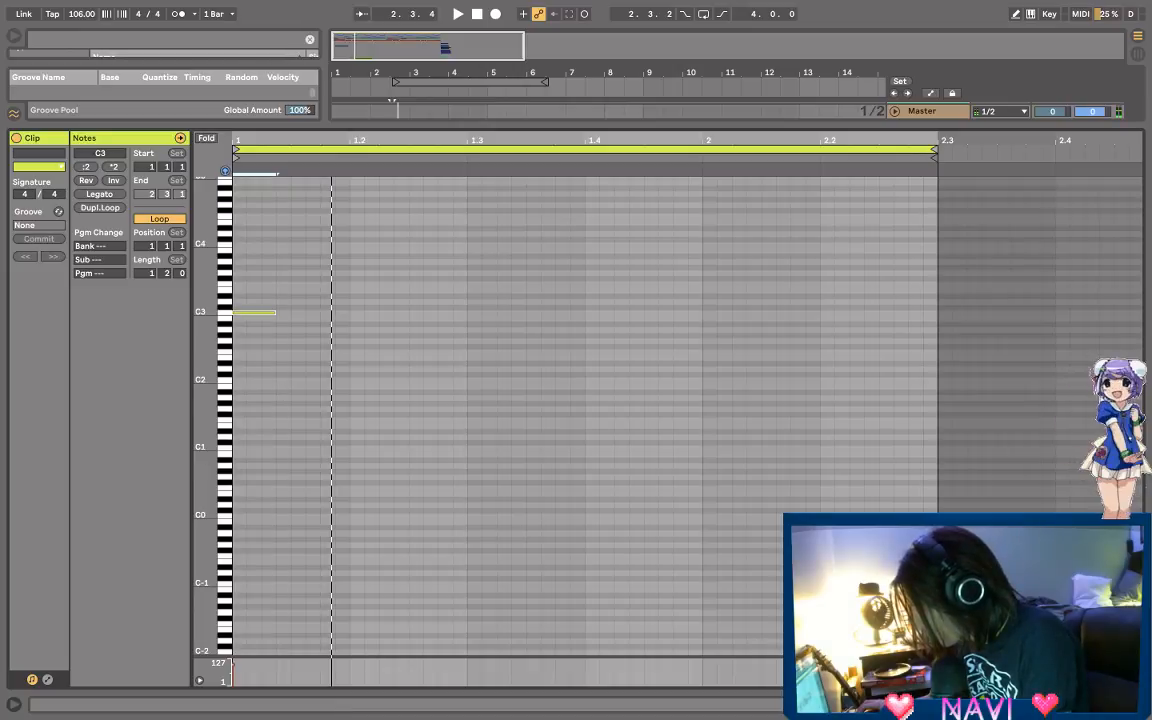
# Step: Delete the MIDI clip from the CHAIN track and place the insert marker on the Proximity10 track
pyautogui.hotkey('shift', 'Tab')
pyautogui.click(398, 409)
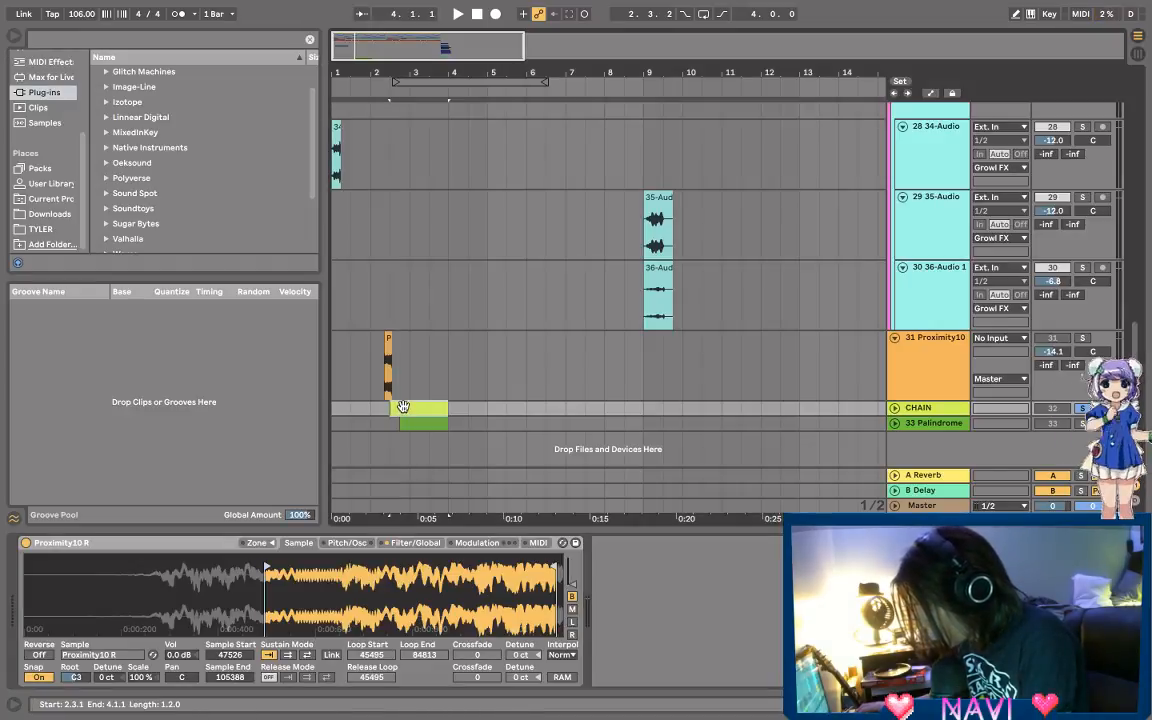
pyautogui.click(371, 360)
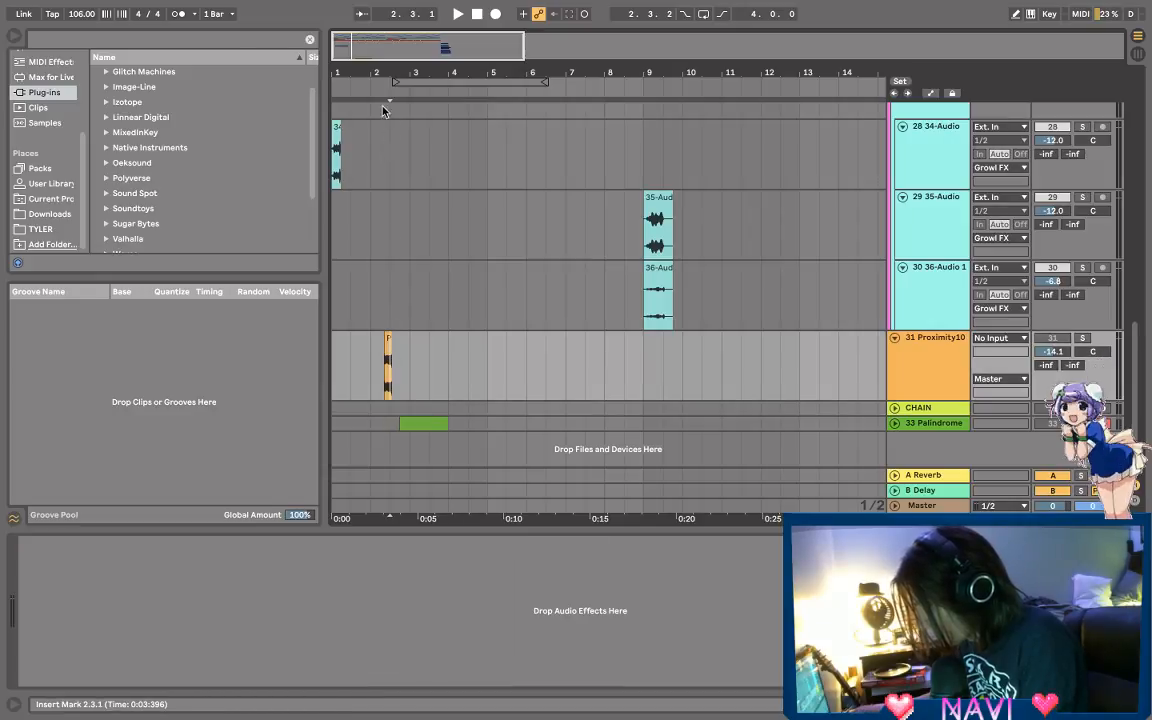
# Step: Extend the Proximity10 audio clip so it spans from about 2.1.2 to 3.1.2
pyautogui.moveTo(371, 72); pyautogui.dragTo(371, 200)
pyautogui.moveTo(468, 355); pyautogui.dragTo(666, 371)
pyautogui.moveTo(434, 357); pyautogui.dragTo(211, 364)
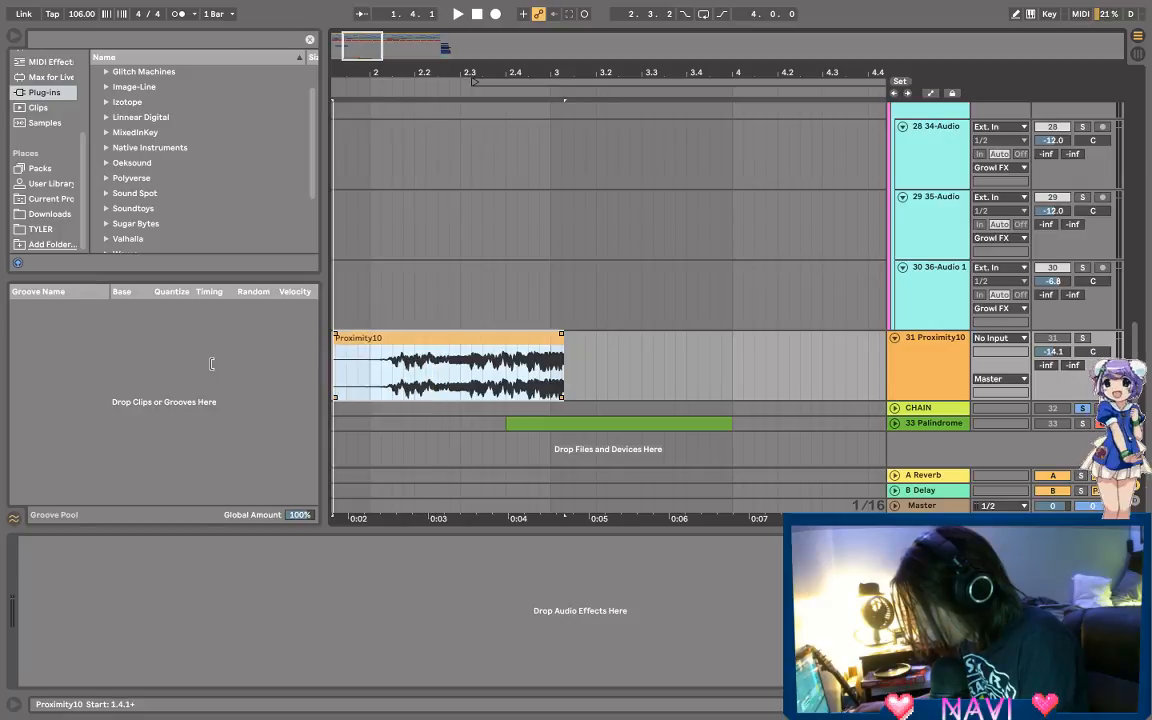
pyautogui.moveTo(287, 356); pyautogui.dragTo(383, 360)
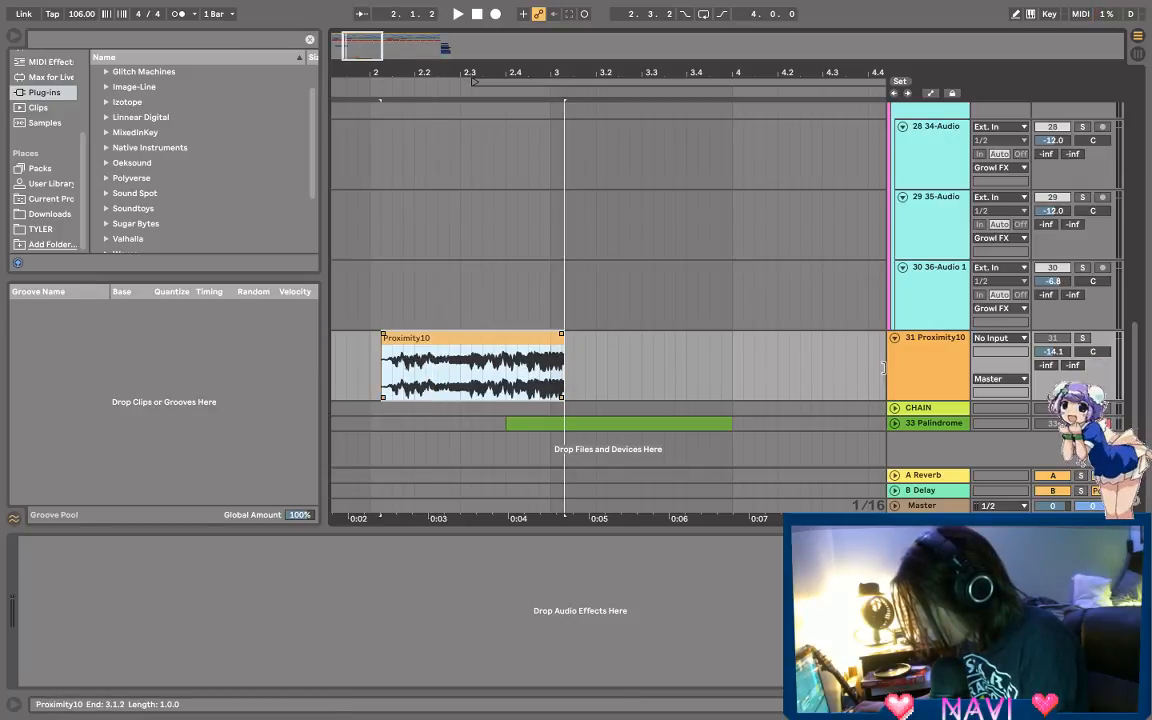
# Step: Slice the Proximity10 audio clip to a new MIDI track with one slice per 1/8 note and the Sampler Rack preset, and start playback
pyautogui.rightClick(467, 342)
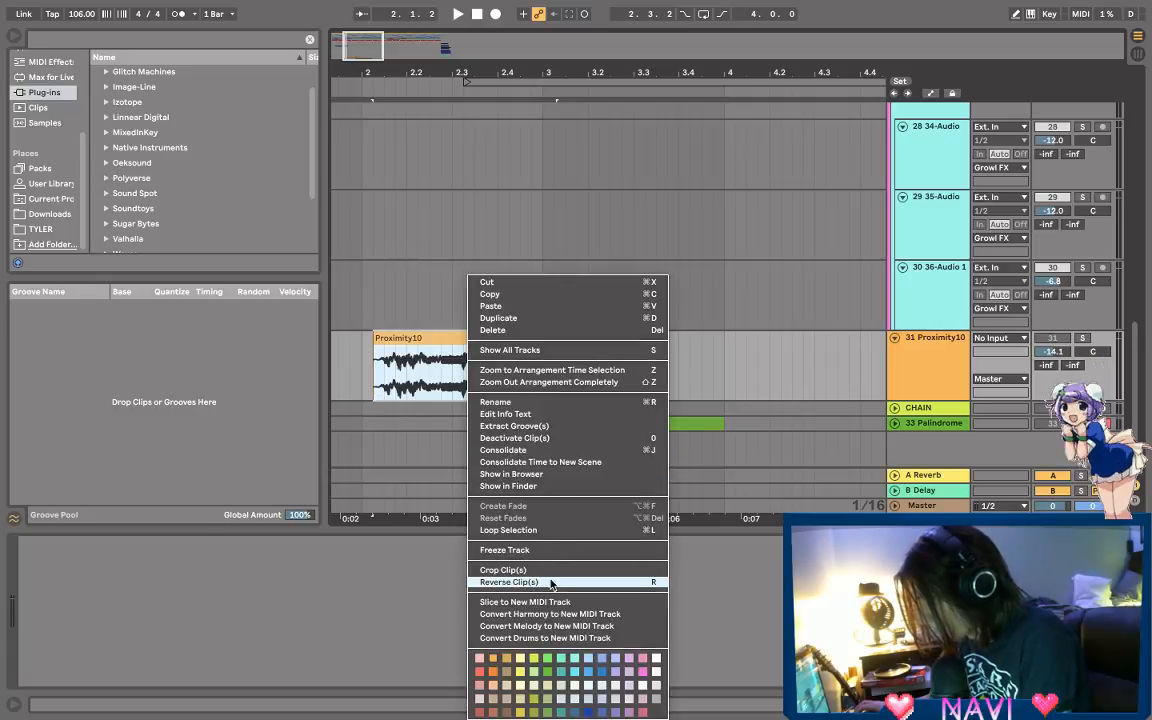
pyautogui.click(518, 601)
pyautogui.click(600, 366)
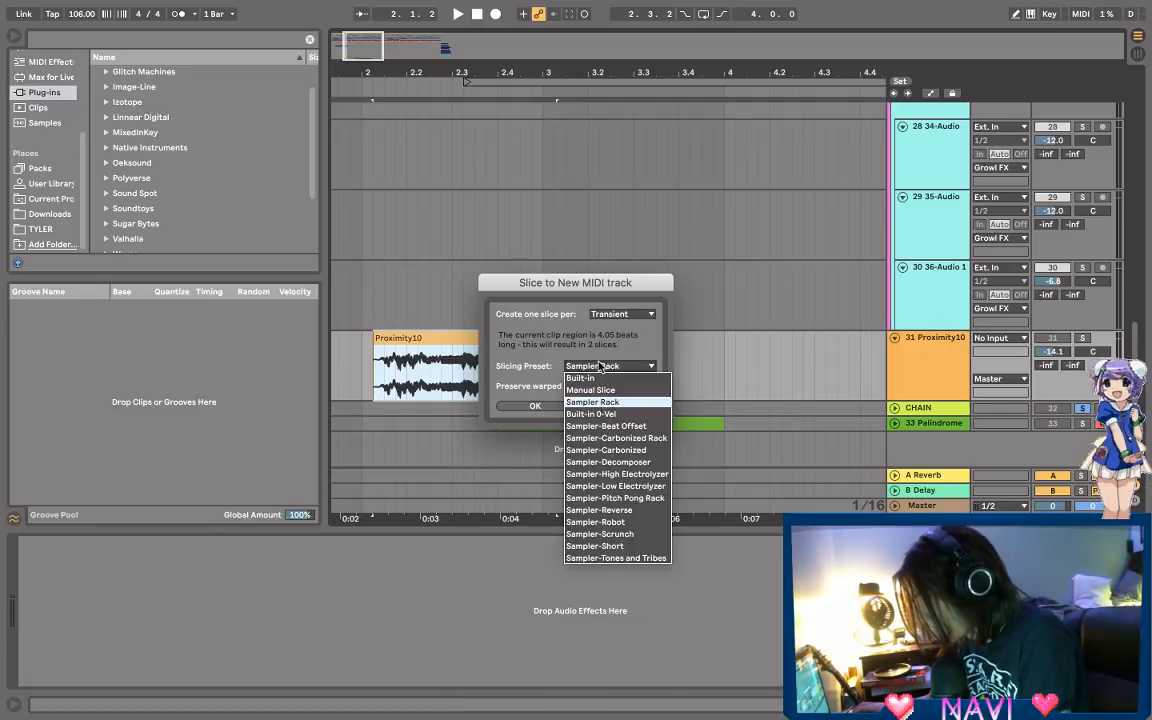
pyautogui.click(600, 401)
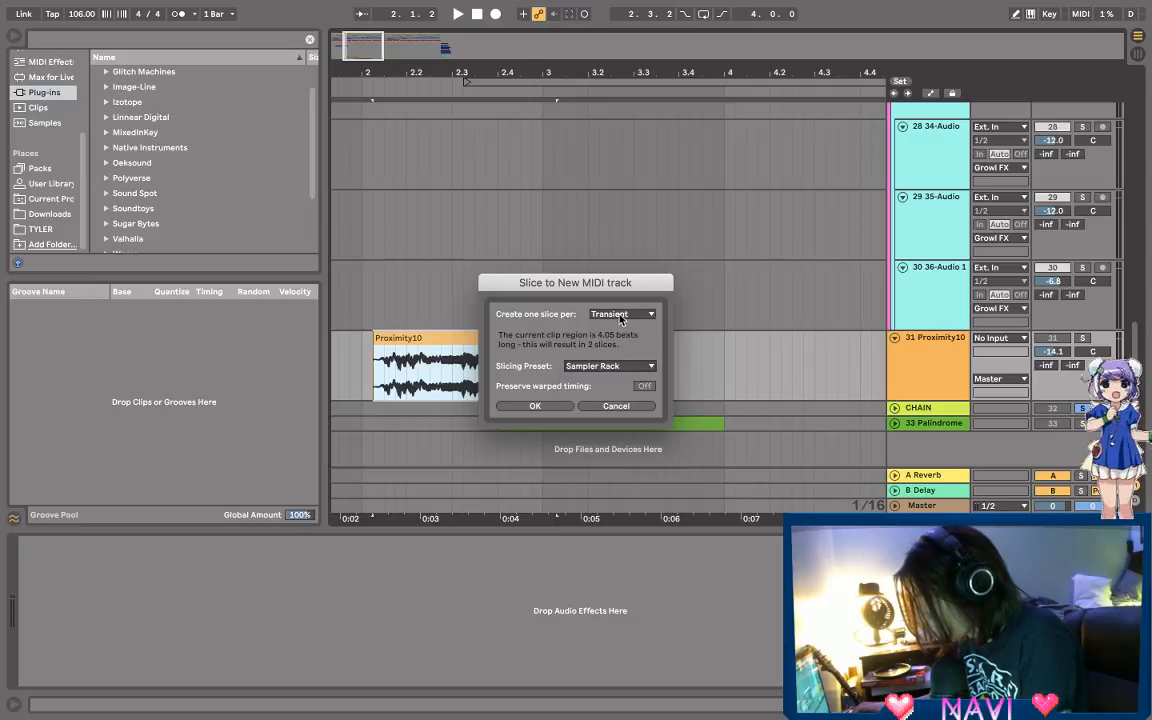
pyautogui.click(620, 318)
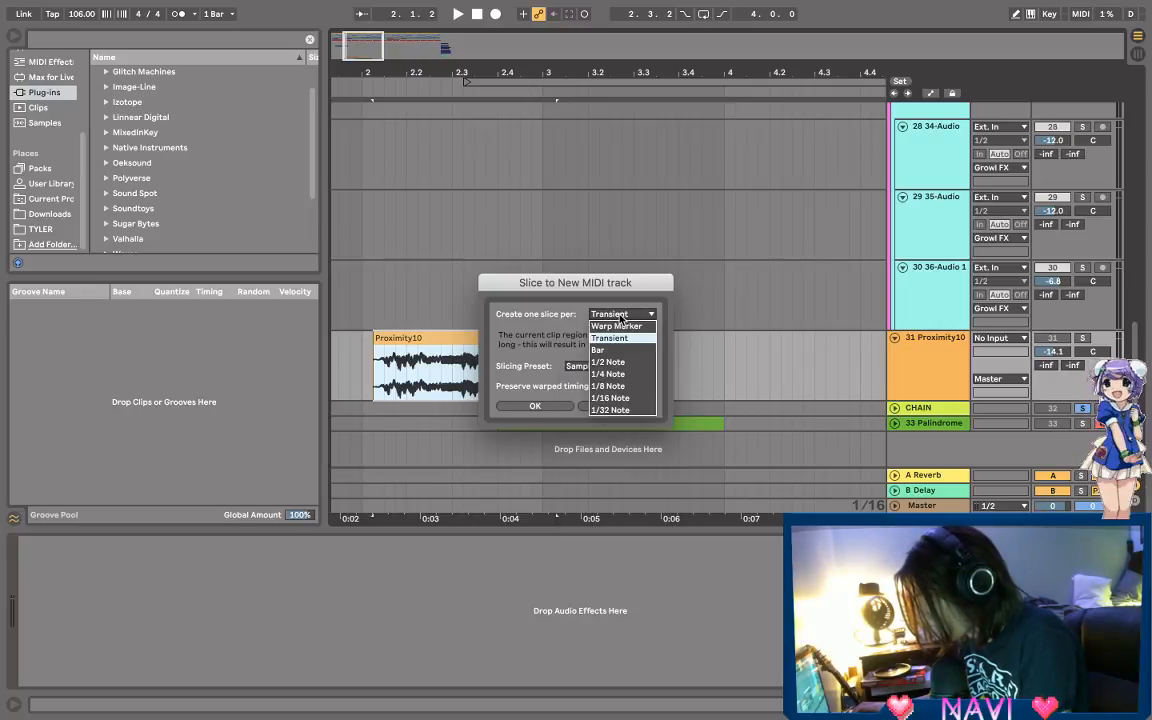
pyautogui.click(620, 386)
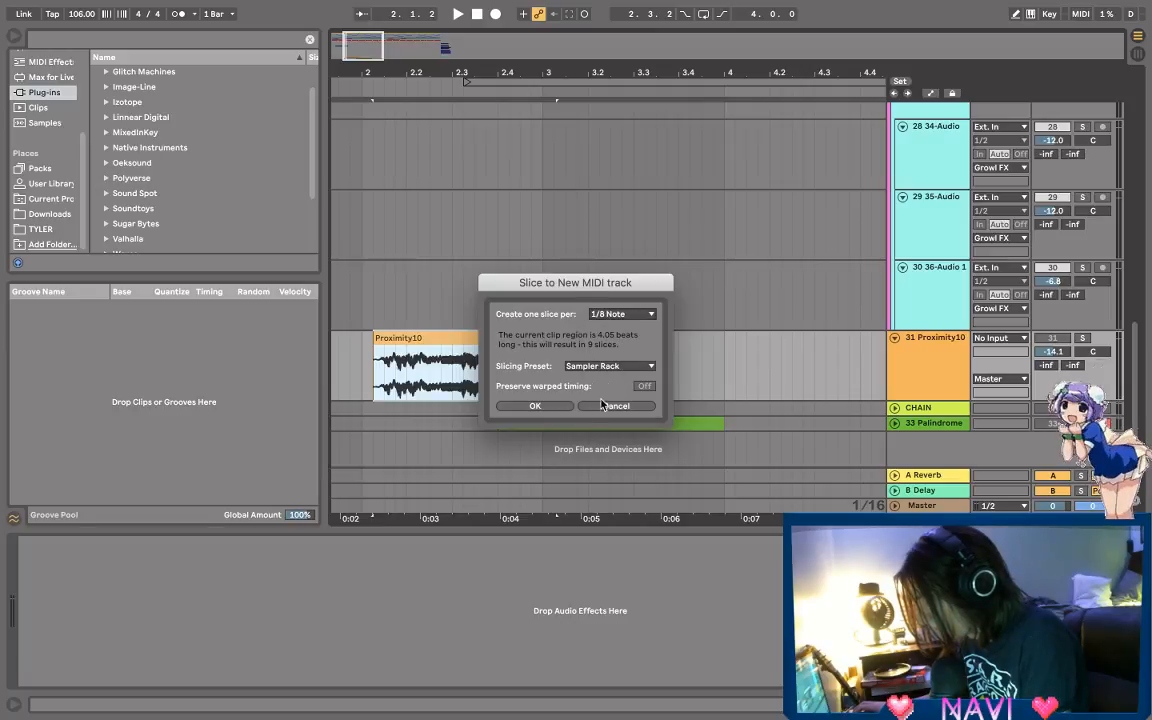
pyautogui.click(535, 406)
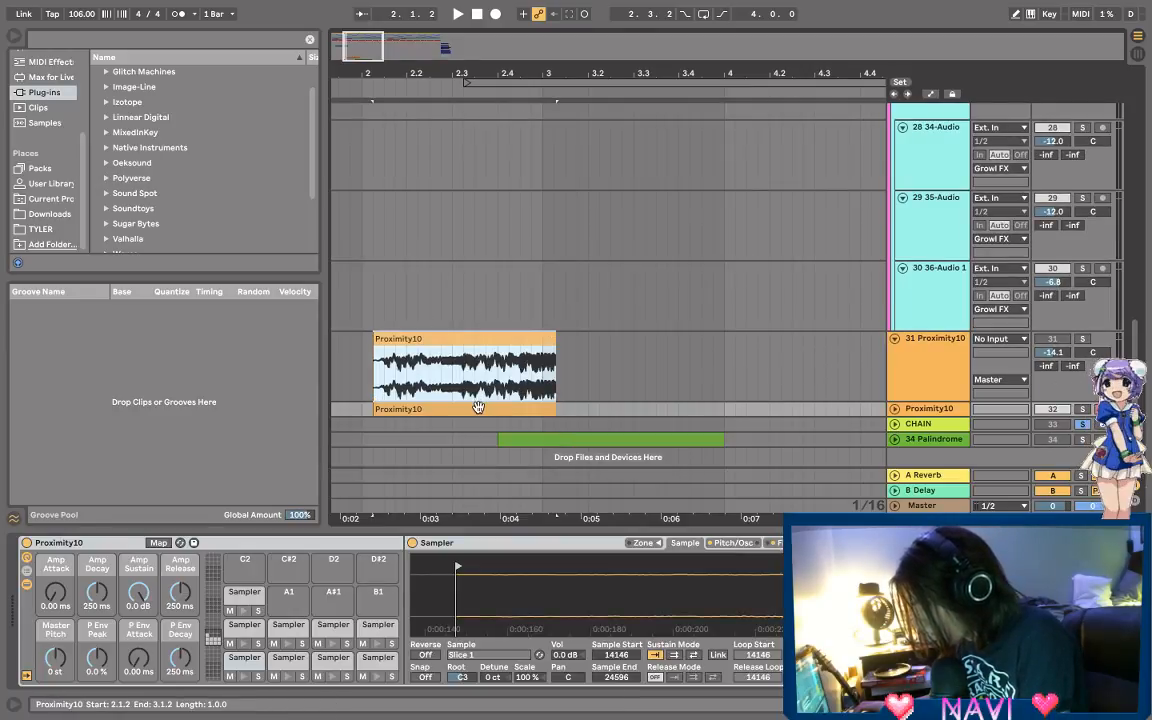
pyautogui.press('space')
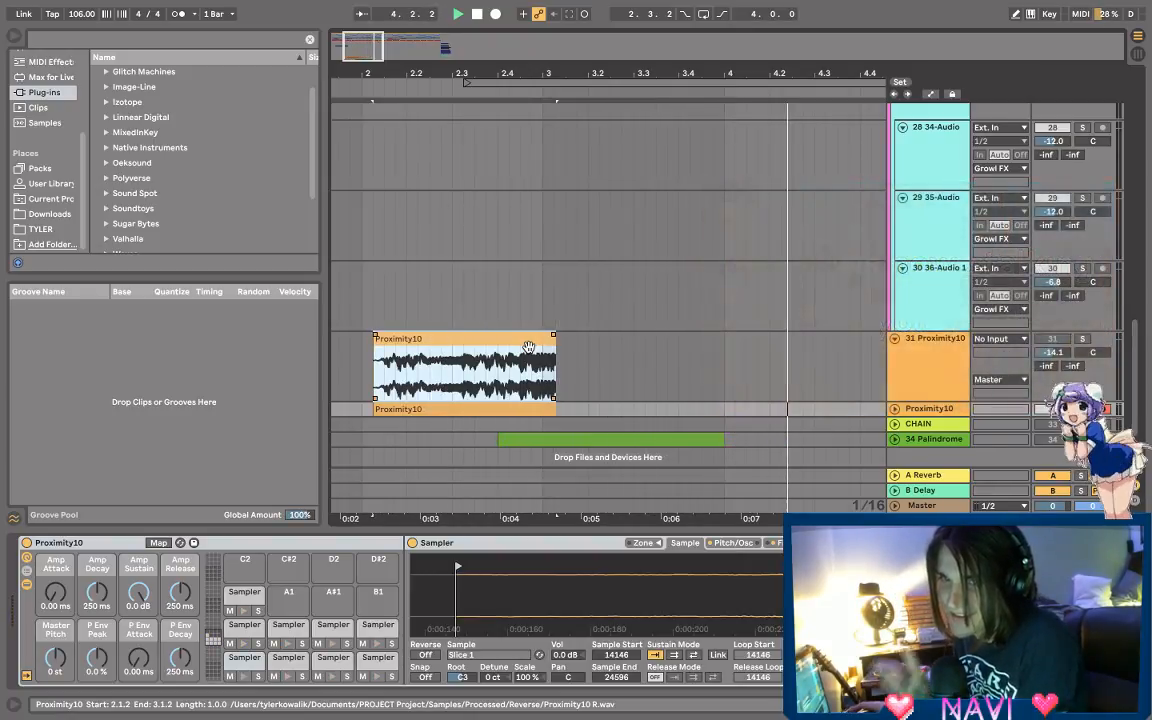
pyautogui.click(364, 364)
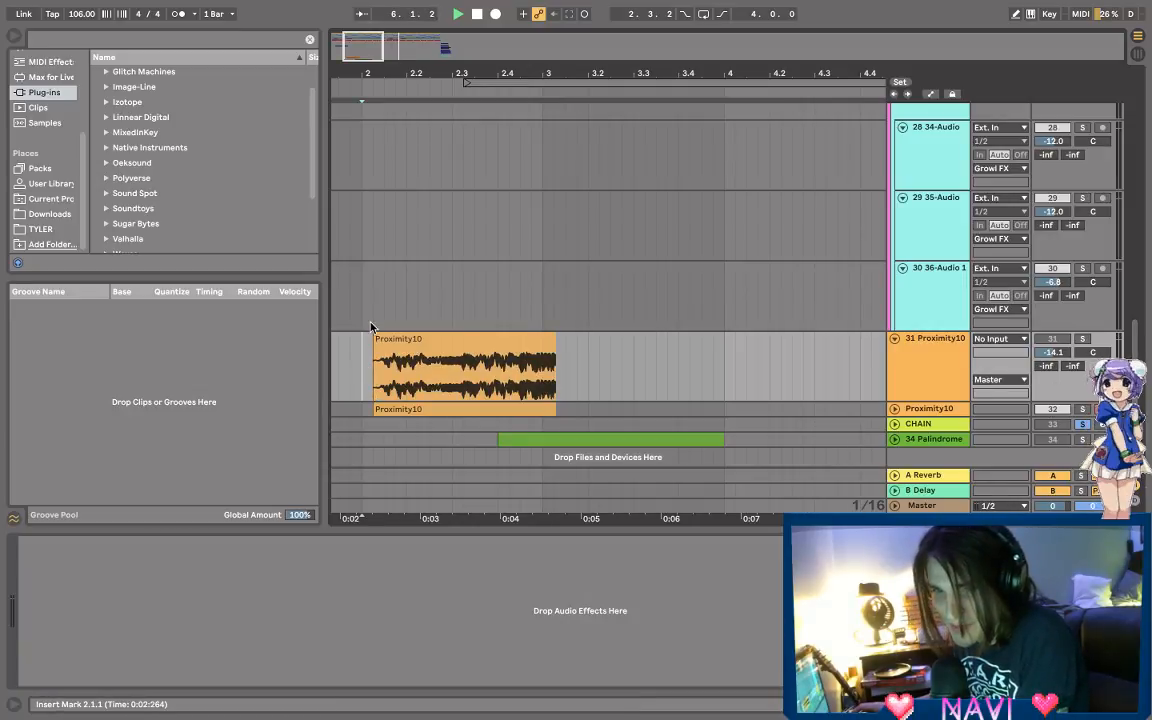
pyautogui.scroll(-1, 370, 326)
pyautogui.click(1007, 399)
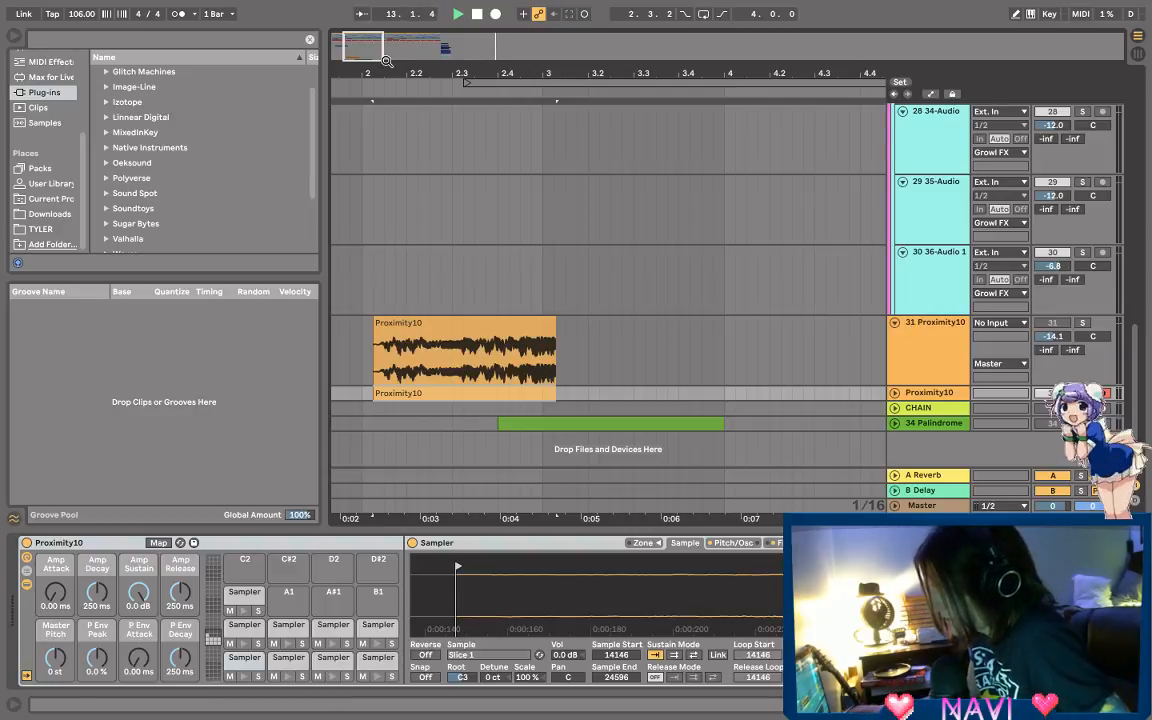
pyautogui.moveTo(403, 68); pyautogui.dragTo(403, 72)
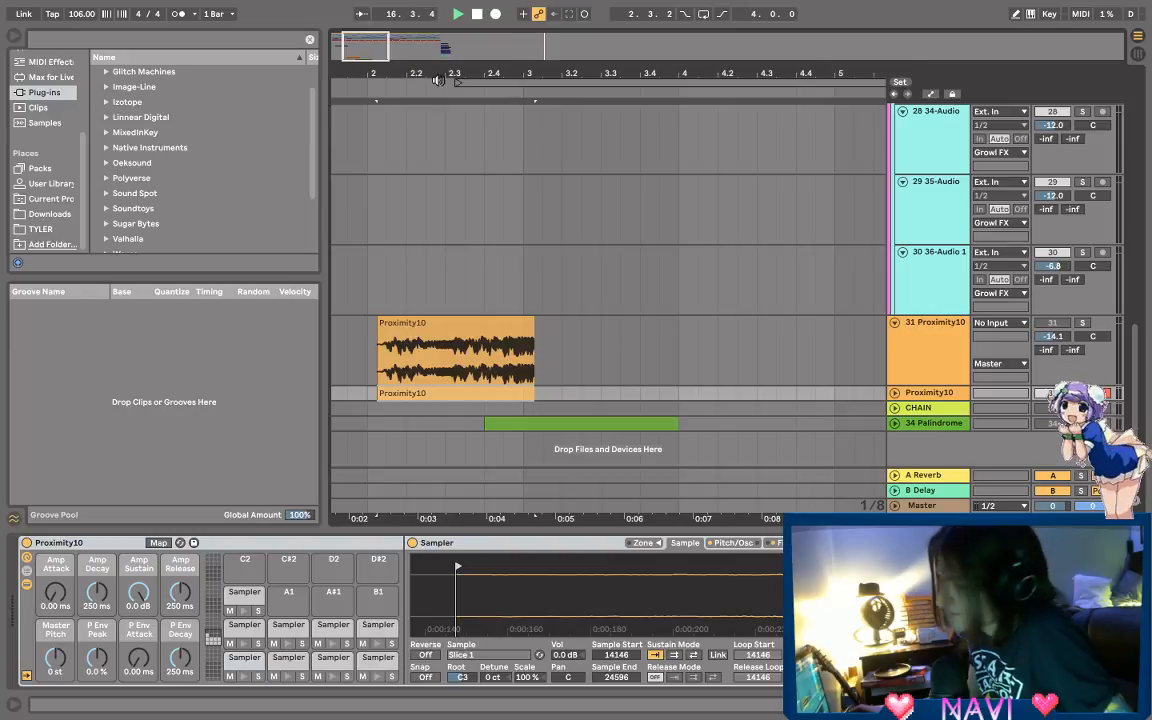
pyautogui.click(375, 343)
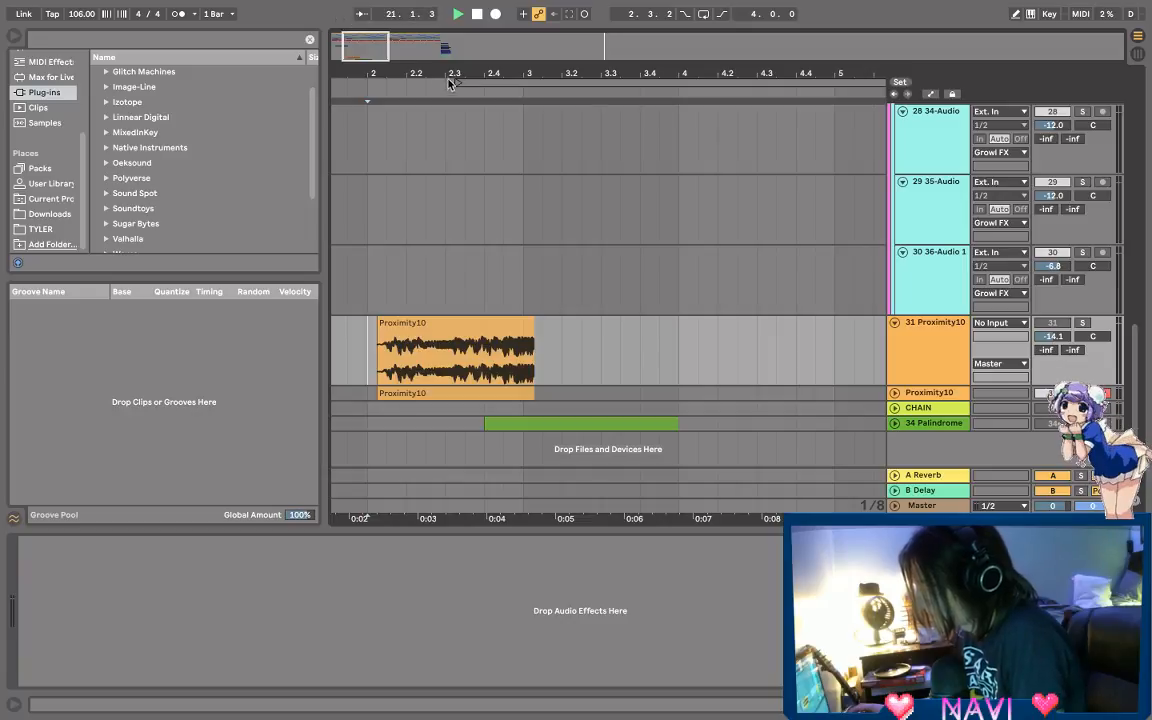
pyautogui.moveTo(452, 83); pyautogui.dragTo(453, 73)
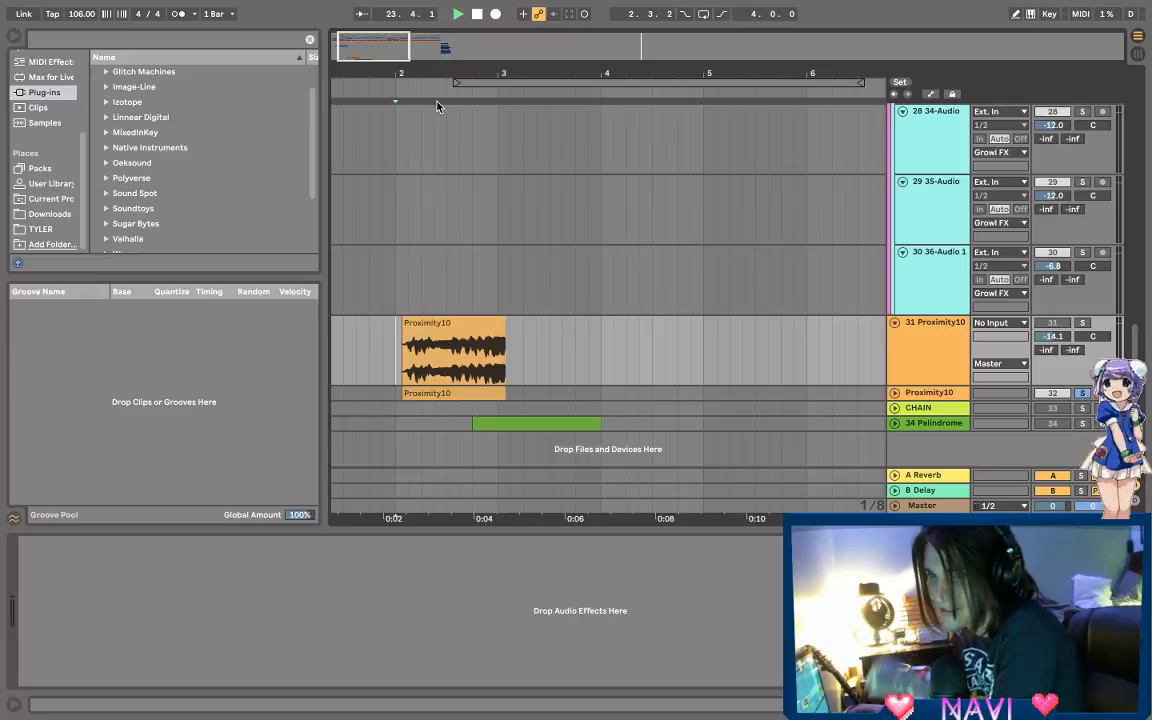
pyautogui.moveTo(466, 79); pyautogui.dragTo(466, 78)
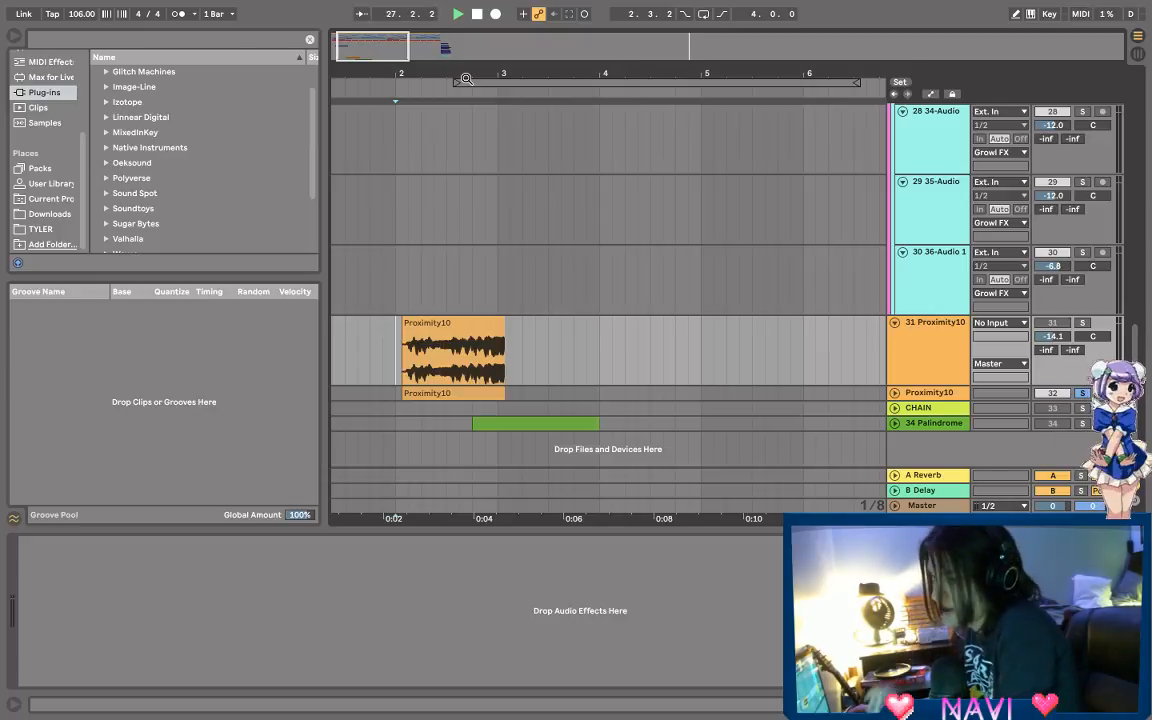
pyautogui.moveTo(420, 76); pyautogui.dragTo(430, 92)
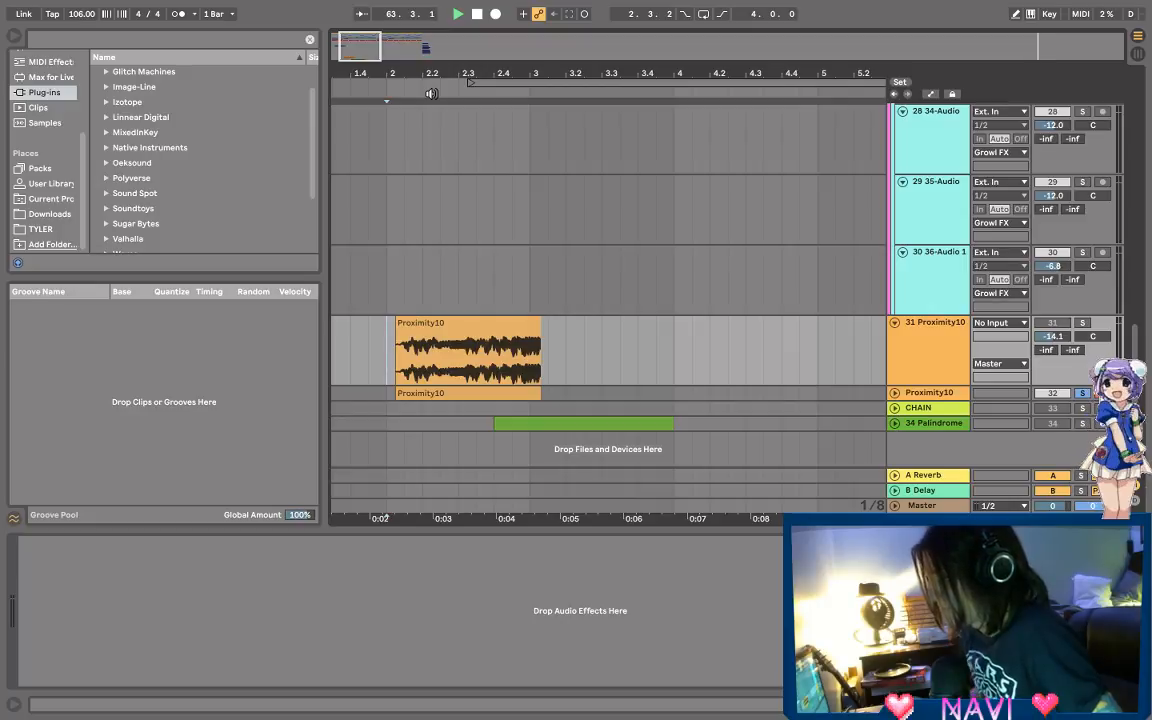
pyautogui.moveTo(380, 67); pyautogui.dragTo(399, 196)
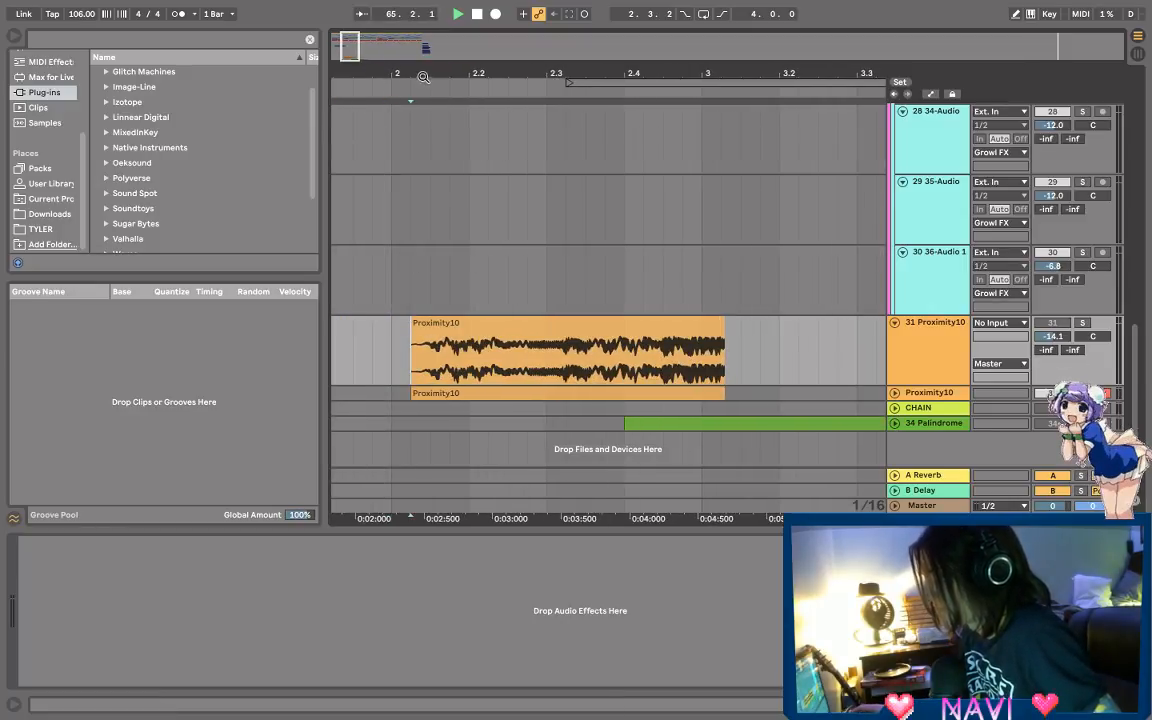
pyautogui.moveTo(424, 78); pyautogui.dragTo(424, 68)
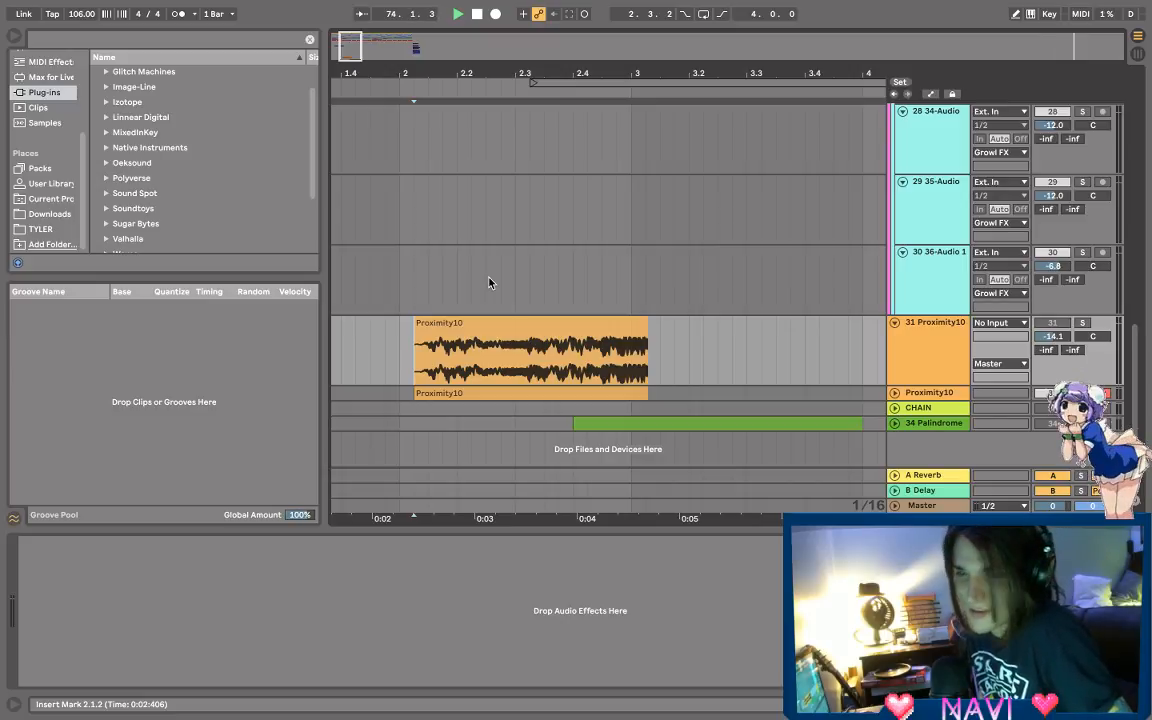
pyautogui.moveTo(391, 72); pyautogui.dragTo(391, 67)
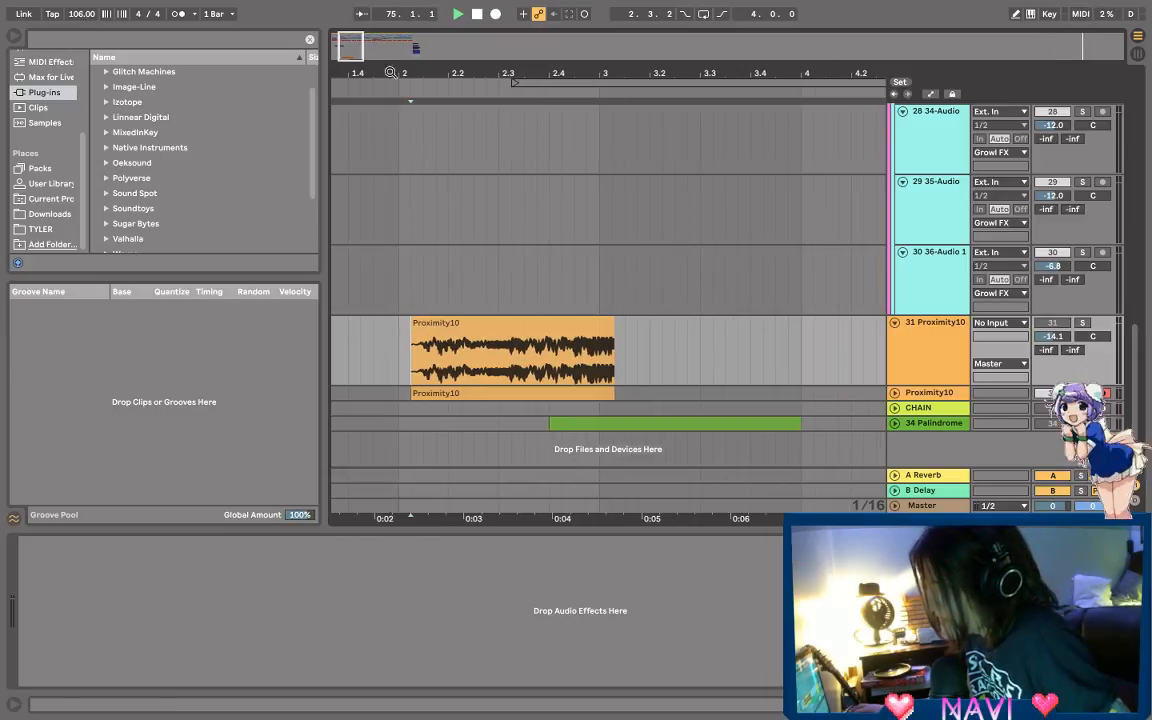
pyautogui.click(399, 322)
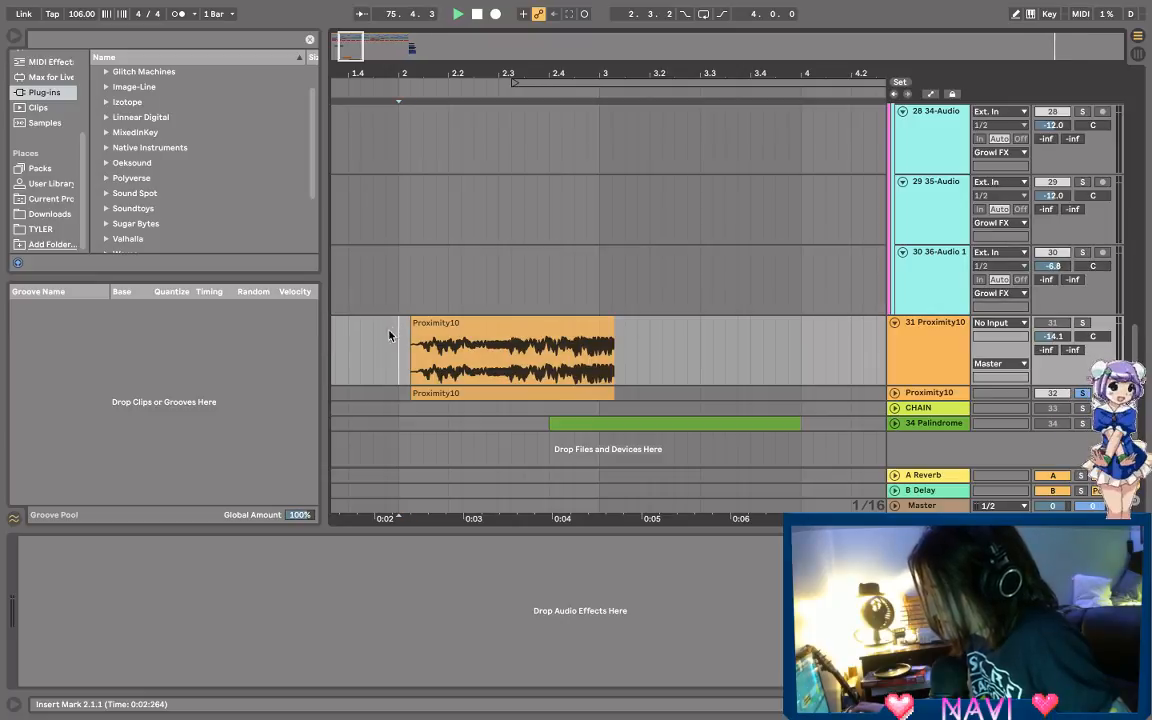
# Step: Unfold the sliced Proximity10 MIDI track and inspect the individual Sampler slices in its drum rack
pyautogui.click(400, 391)
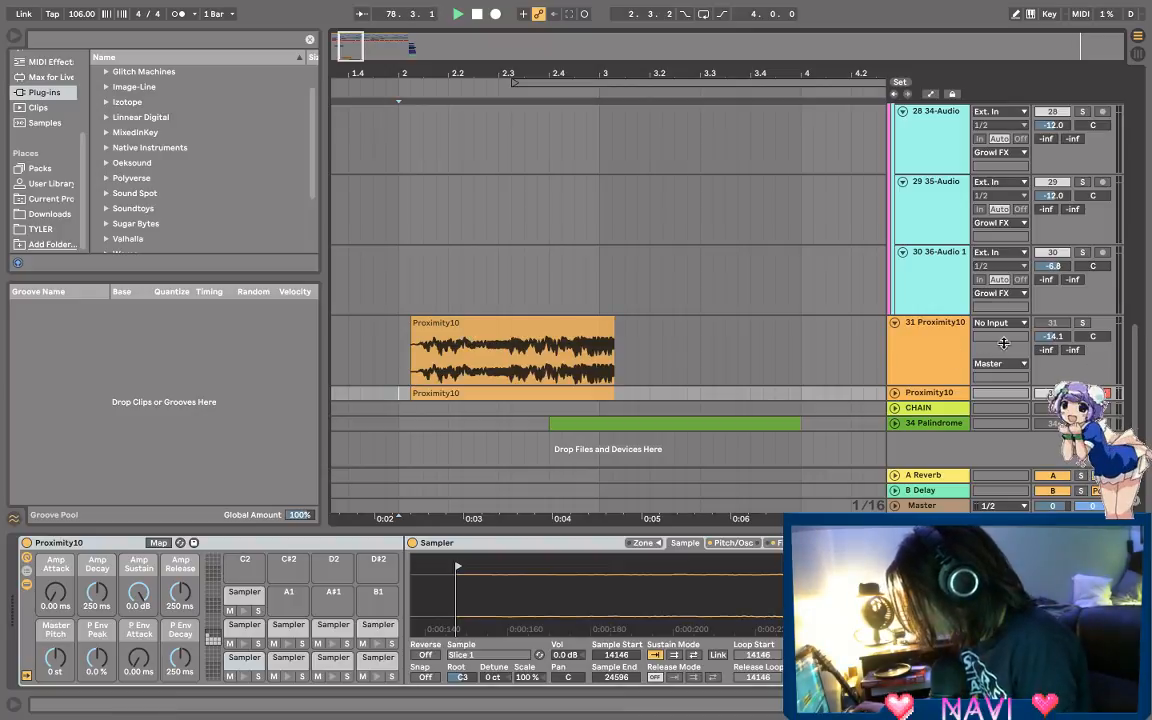
pyautogui.click(524, 330)
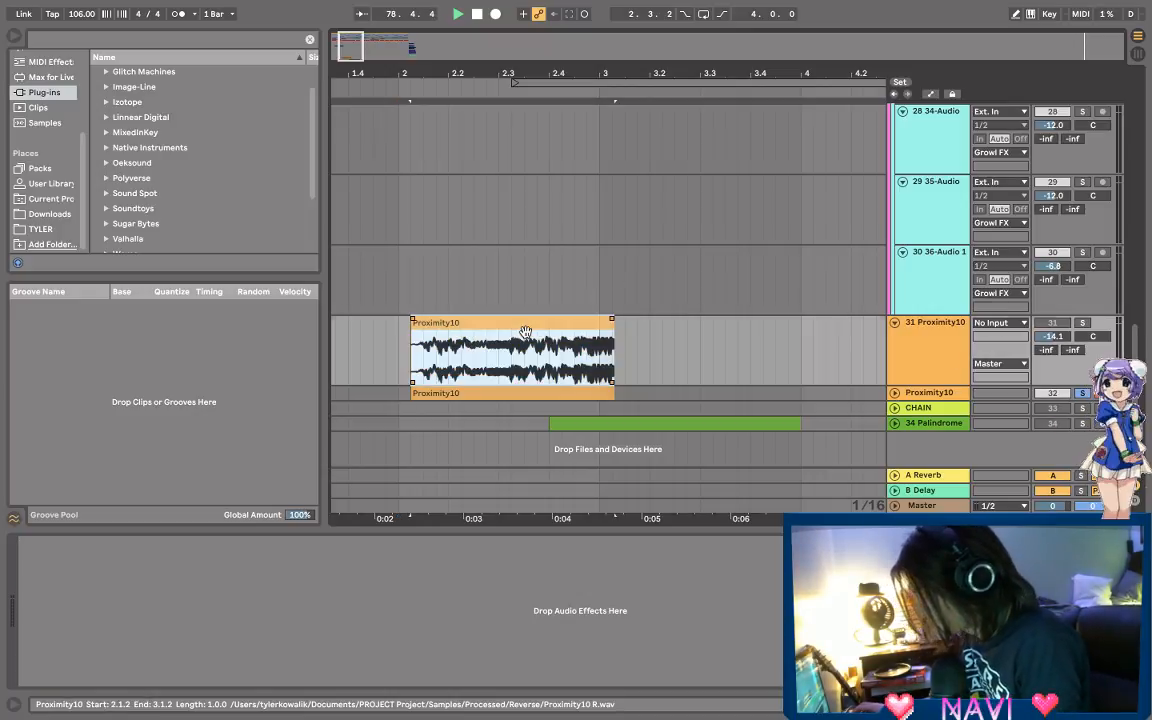
pyautogui.click(925, 393)
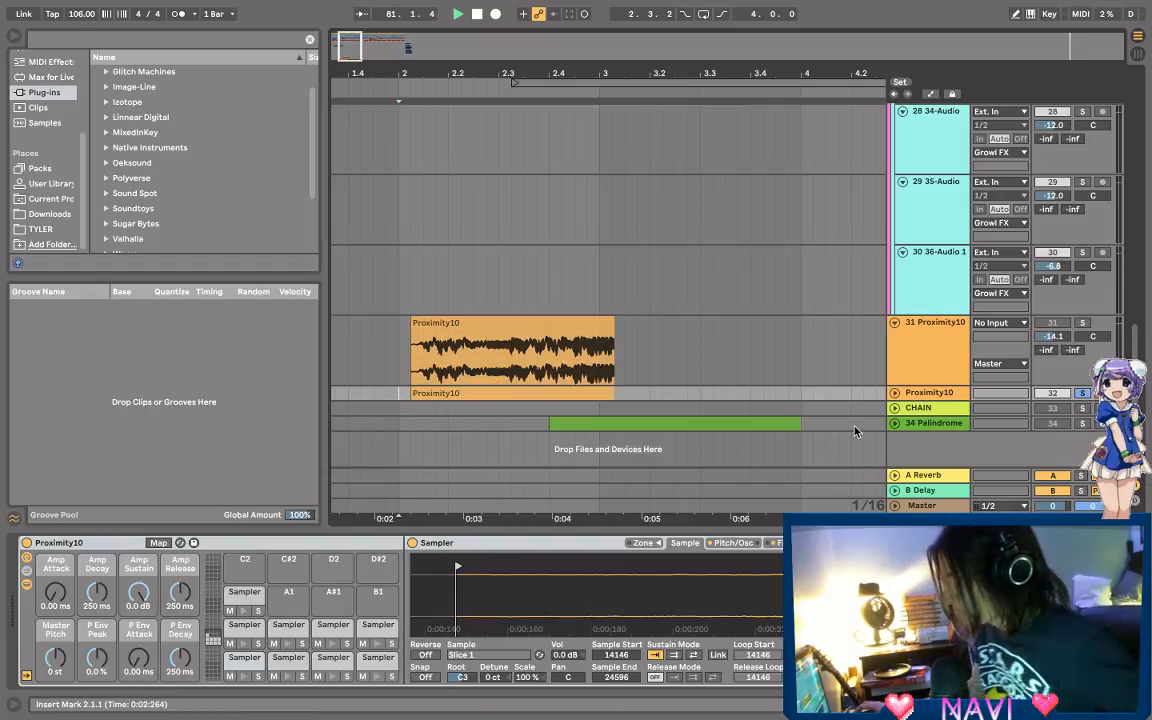
pyautogui.click(896, 394)
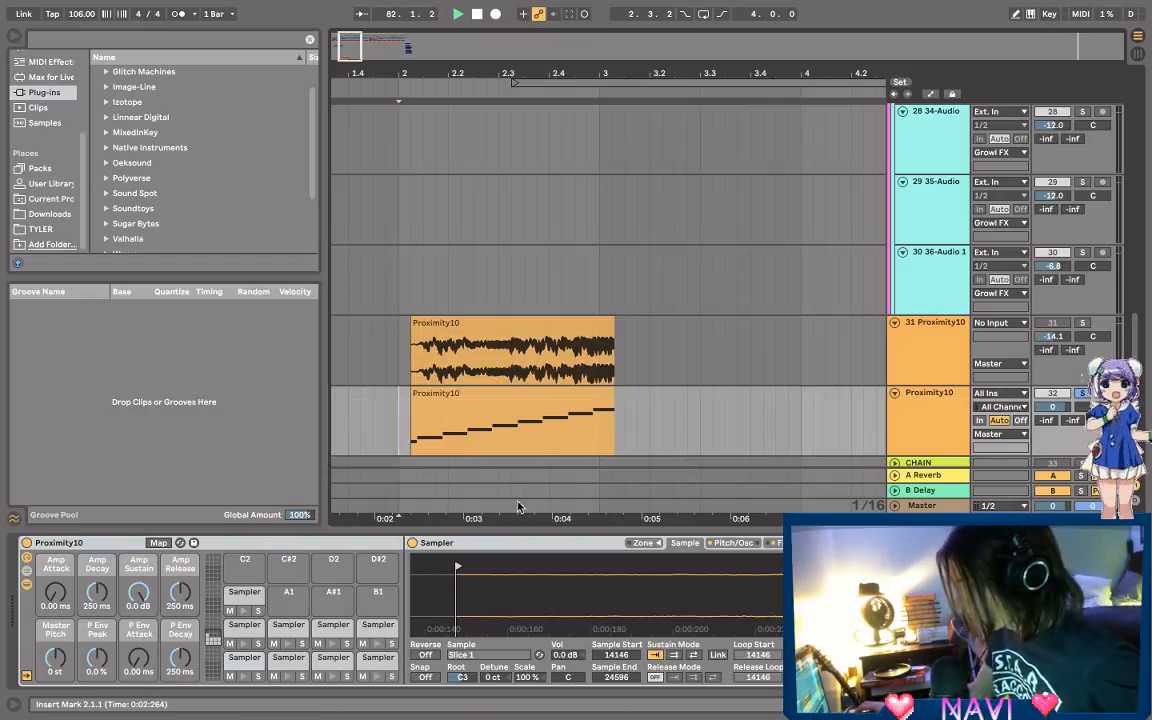
pyautogui.click(292, 661)
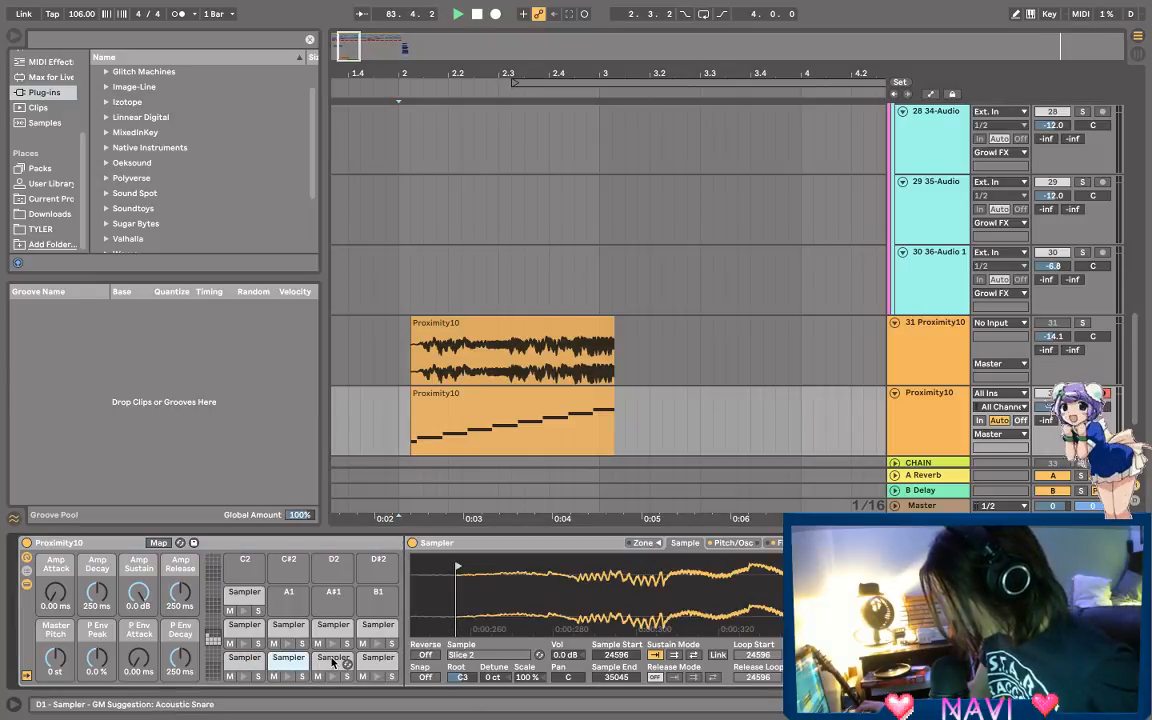
pyautogui.click(335, 661)
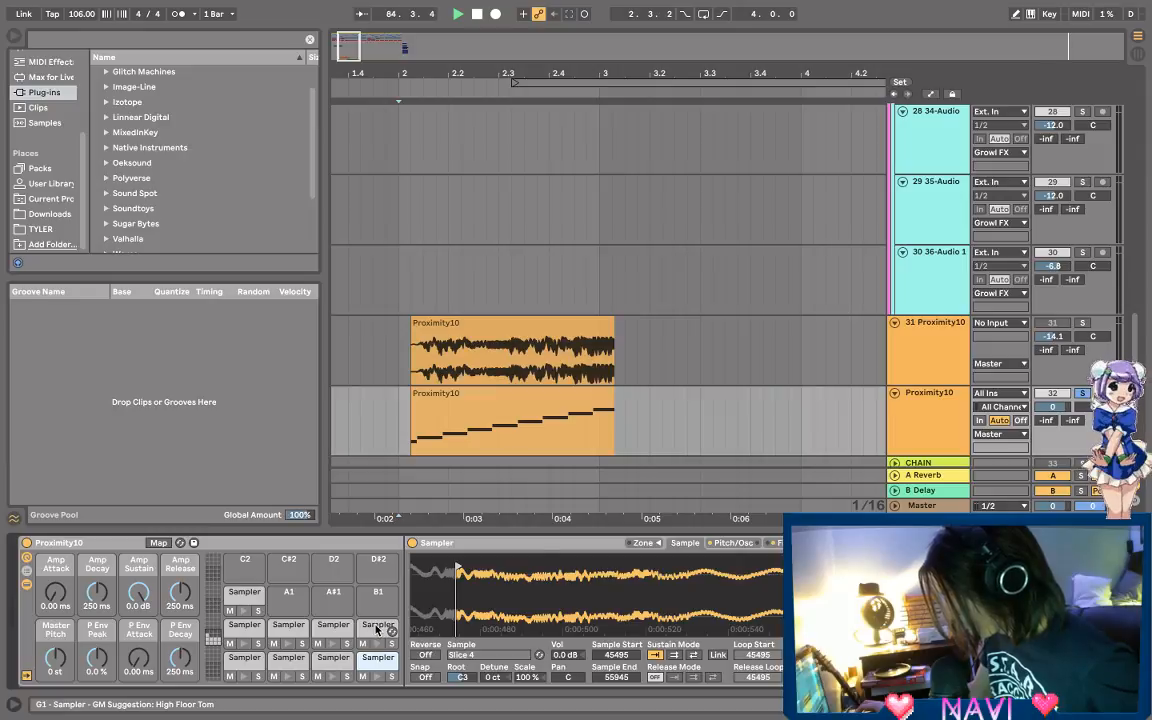
pyautogui.click(322, 622)
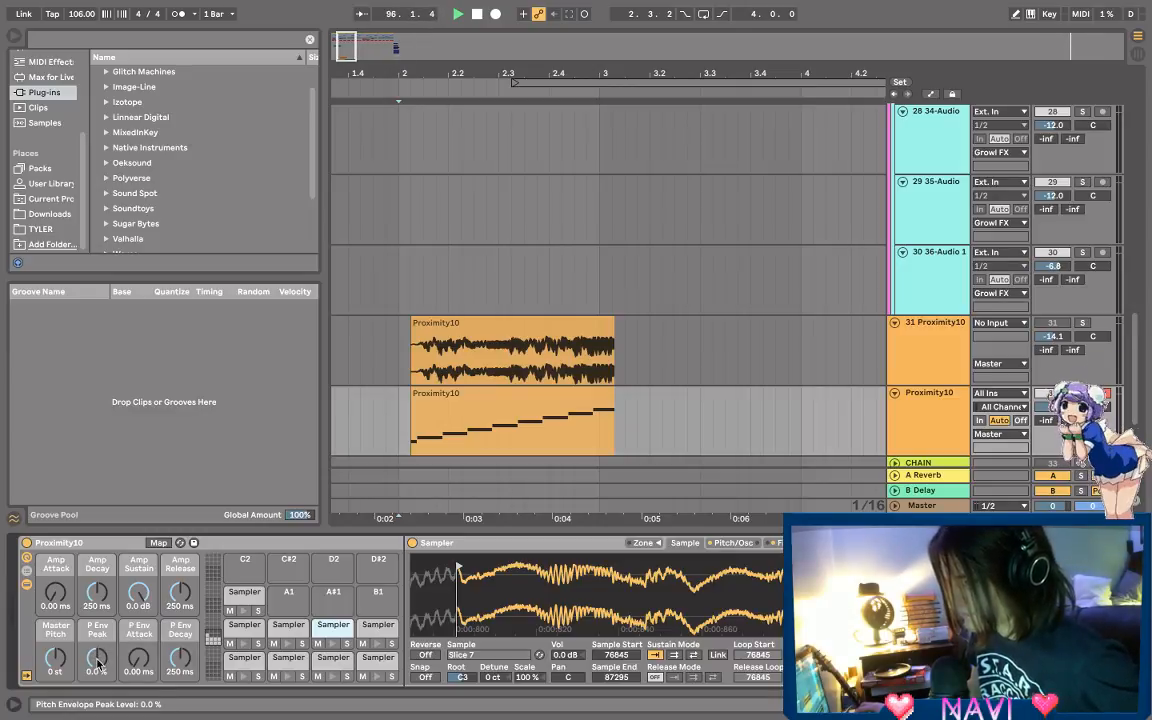
# Step: Try the rack's P Env Peak macro at -100 % and at positive values, and reset it to its default
pyautogui.moveTo(98, 665); pyautogui.dragTo(98, 710)
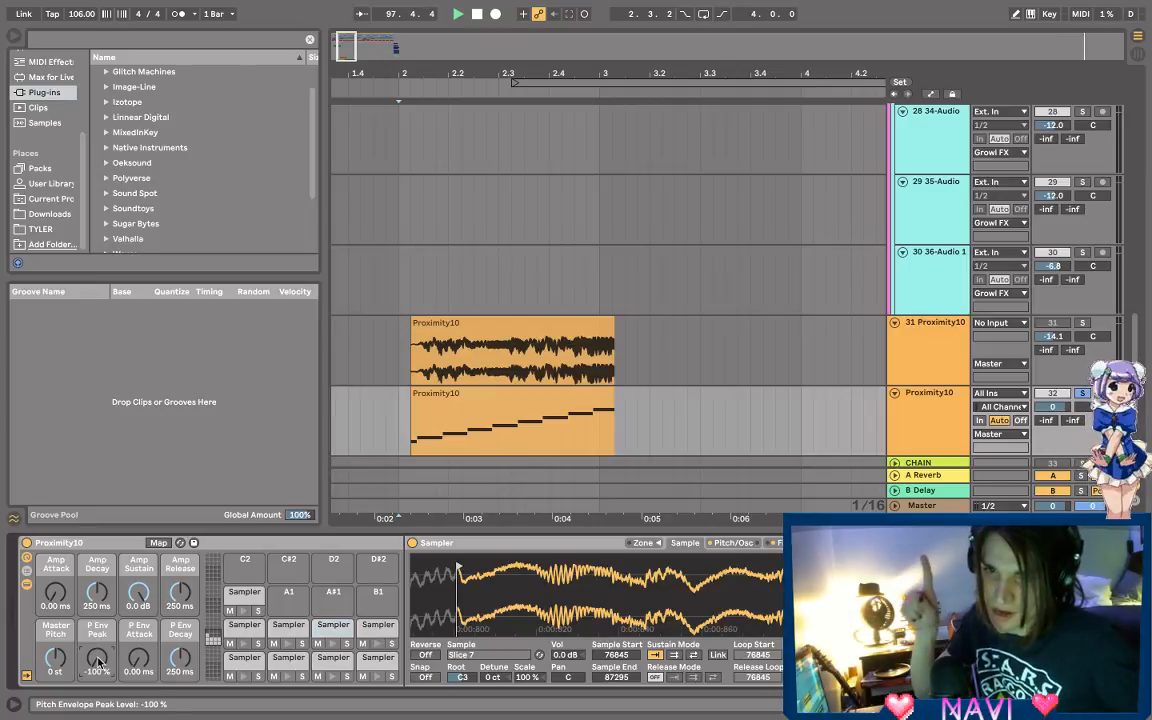
pyautogui.moveTo(97, 660); pyautogui.dragTo(97, 608)
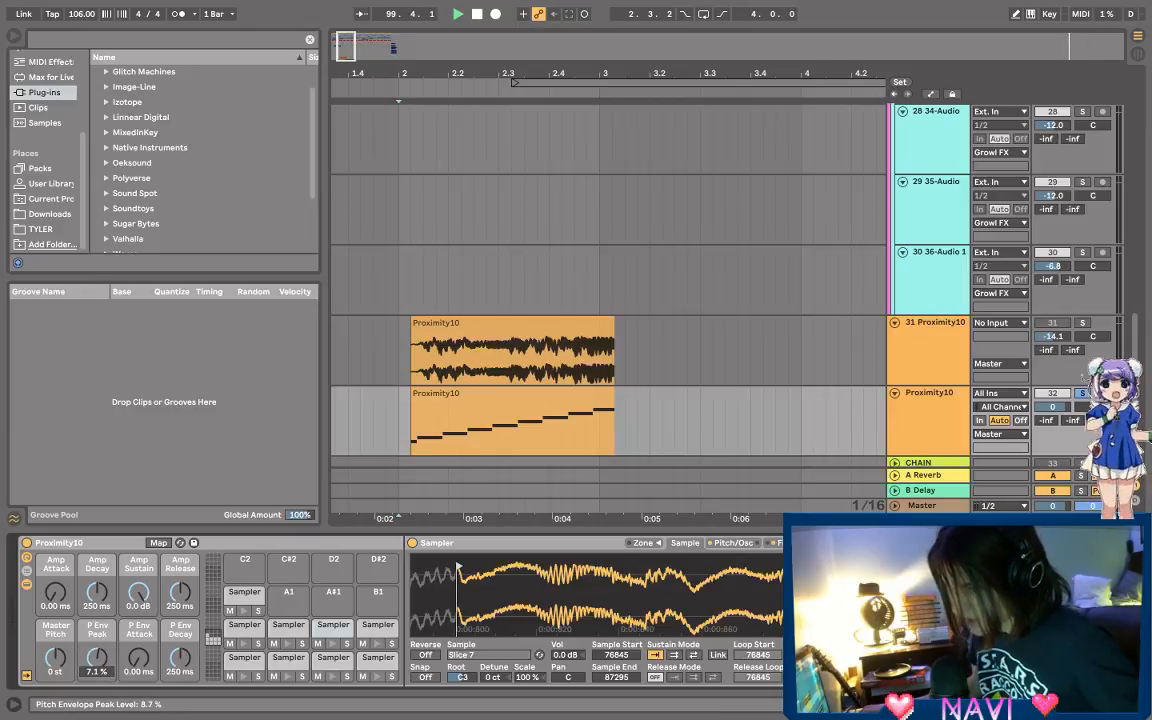
pyautogui.doubleClick(106, 660)
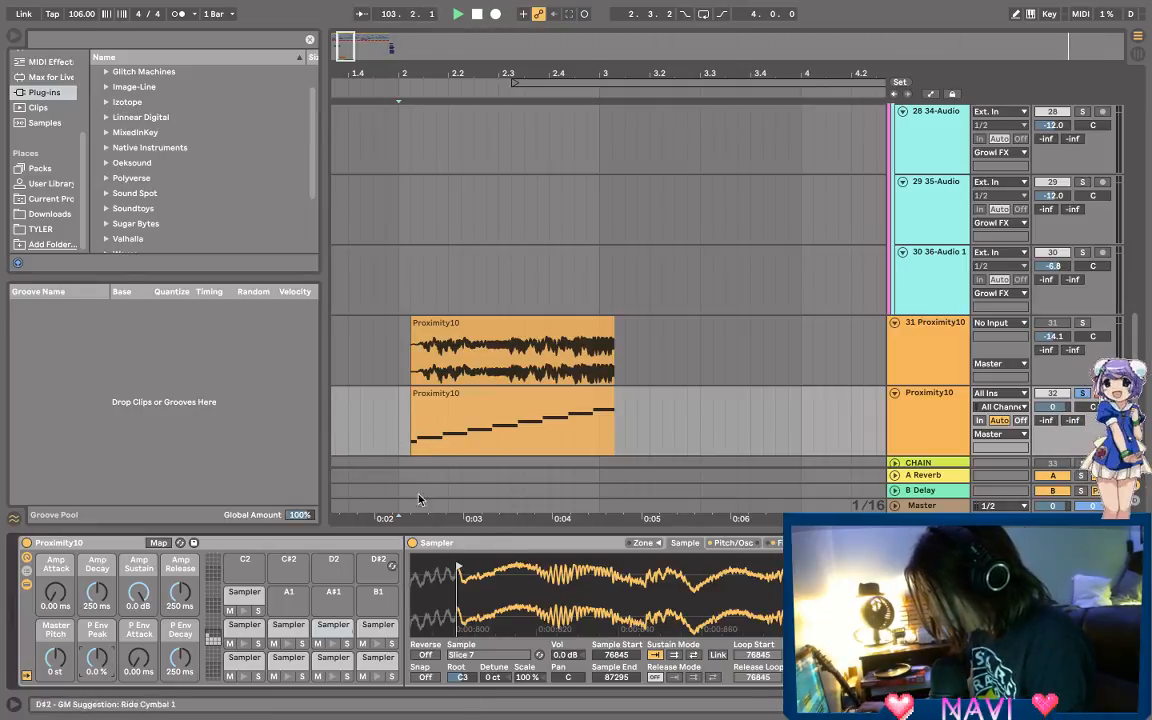
# Step: In the sliced Proximity10 MIDI clip, delete the short opening C1 note and audition the remaining slice notes from C#1 to G#1
pyautogui.doubleClick(435, 408)
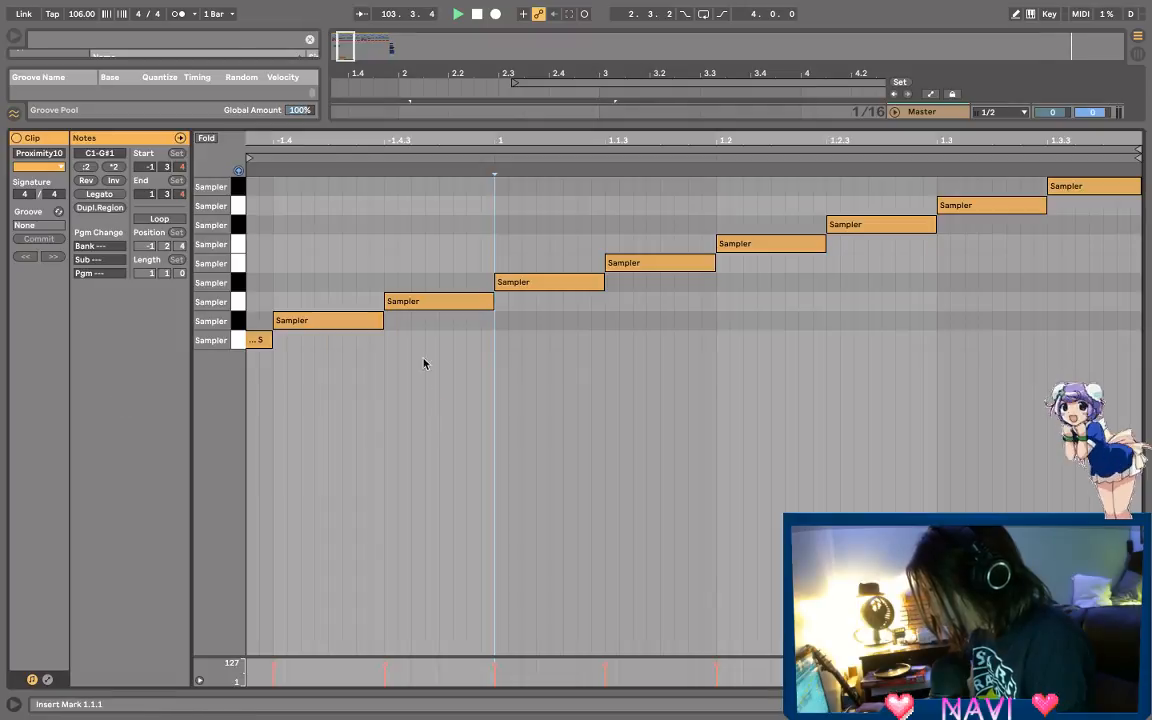
pyautogui.press('Delete')
pyautogui.click(292, 320)
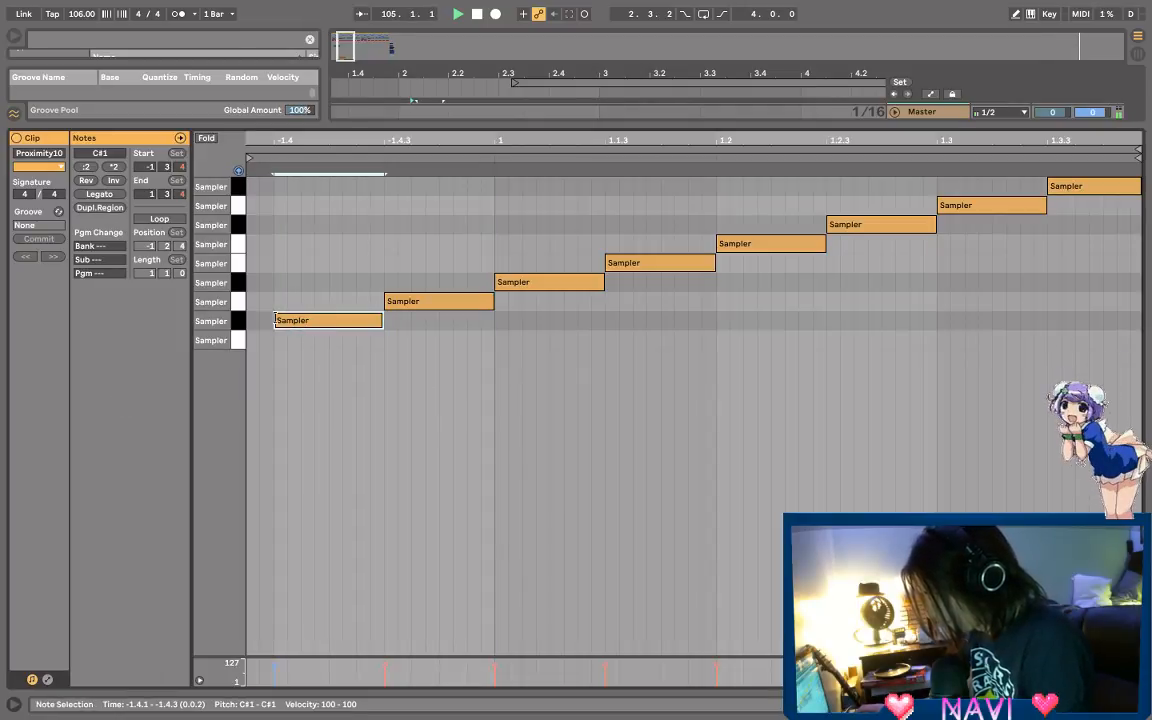
pyautogui.click(432, 305)
pyautogui.click(536, 283)
pyautogui.click(617, 264)
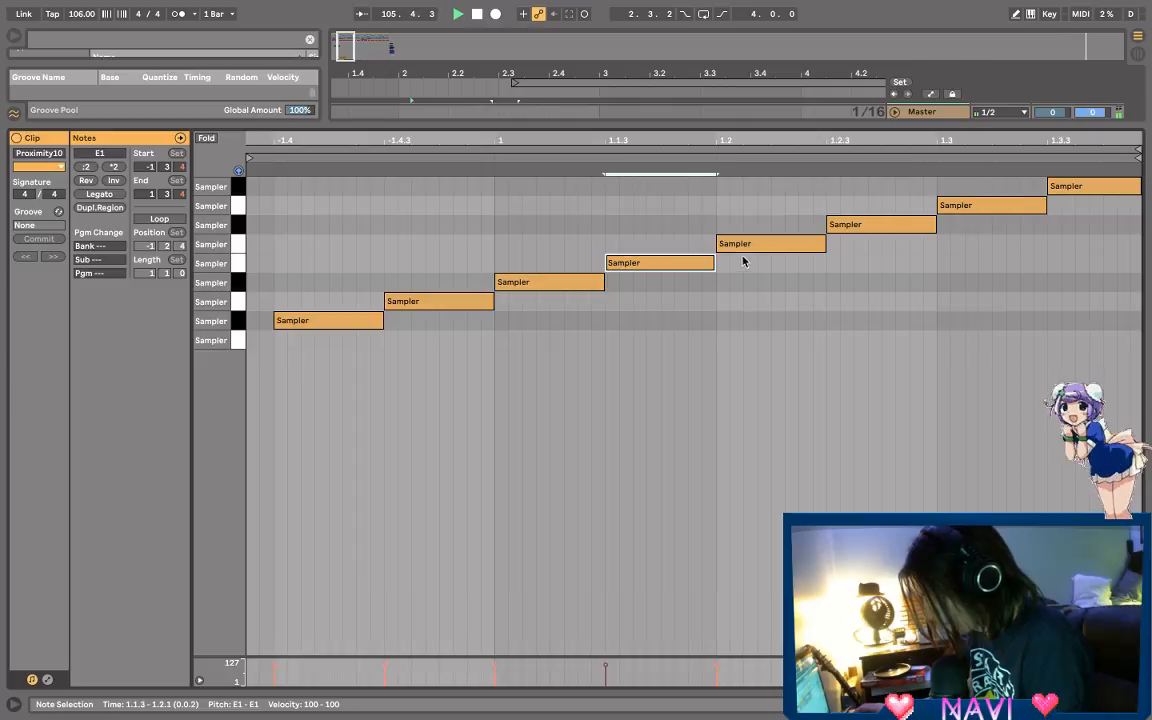
pyautogui.click(746, 247)
pyautogui.click(845, 226)
pyautogui.click(955, 207)
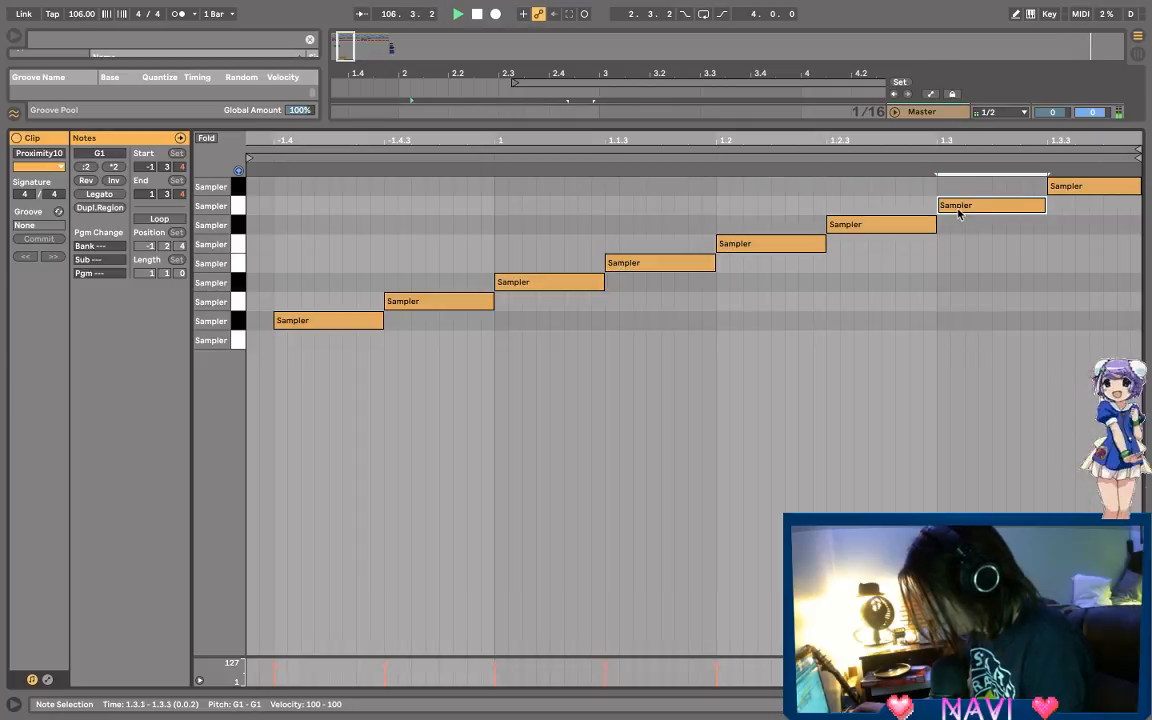
pyautogui.click(1062, 190)
# Step: Delete the D1 note and move the next three notes to F#1 at -1.4.3, F1 at 1.1.1 and D#1 at 1.1.3
pyautogui.click(450, 304)
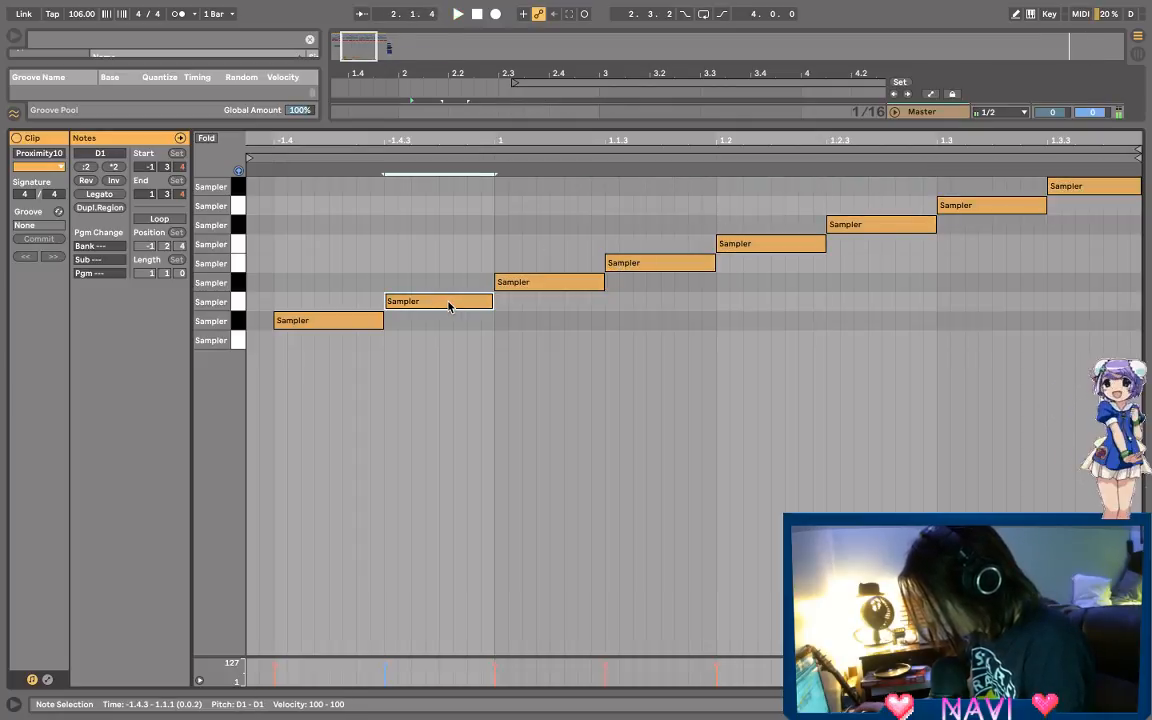
pyautogui.press('Delete')
pyautogui.moveTo(514, 287); pyautogui.dragTo(404, 234)
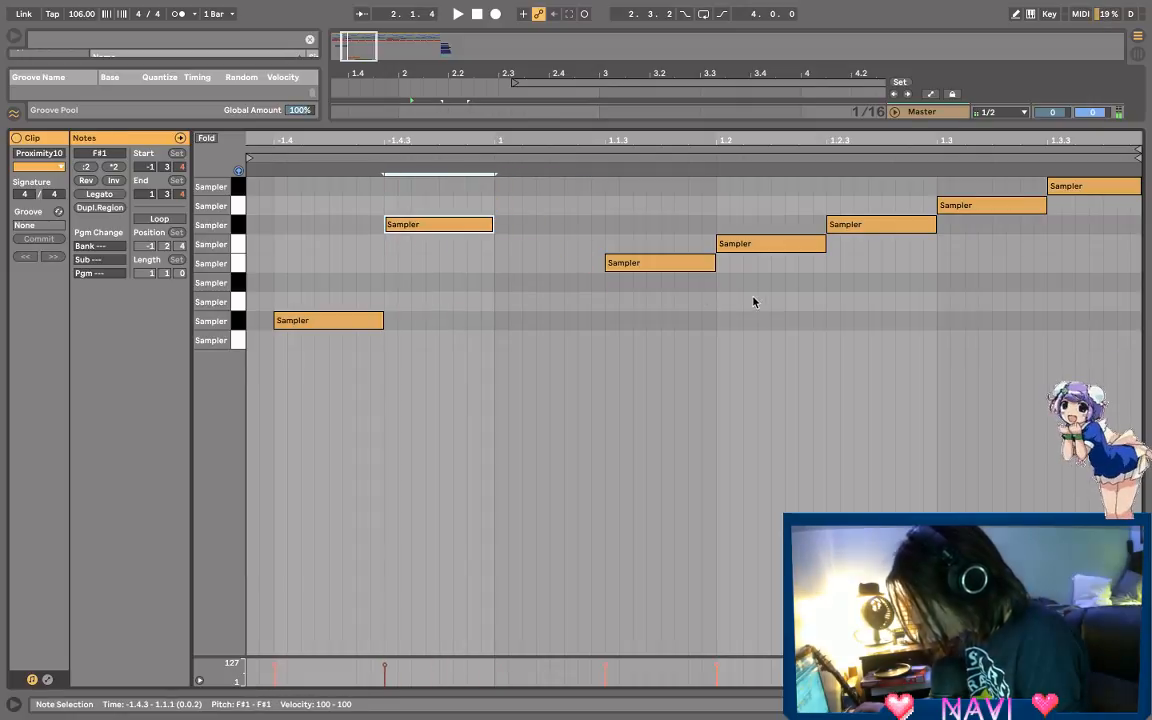
pyautogui.moveTo(612, 260); pyautogui.dragTo(550, 255)
pyautogui.moveTo(765, 250); pyautogui.dragTo(660, 290)
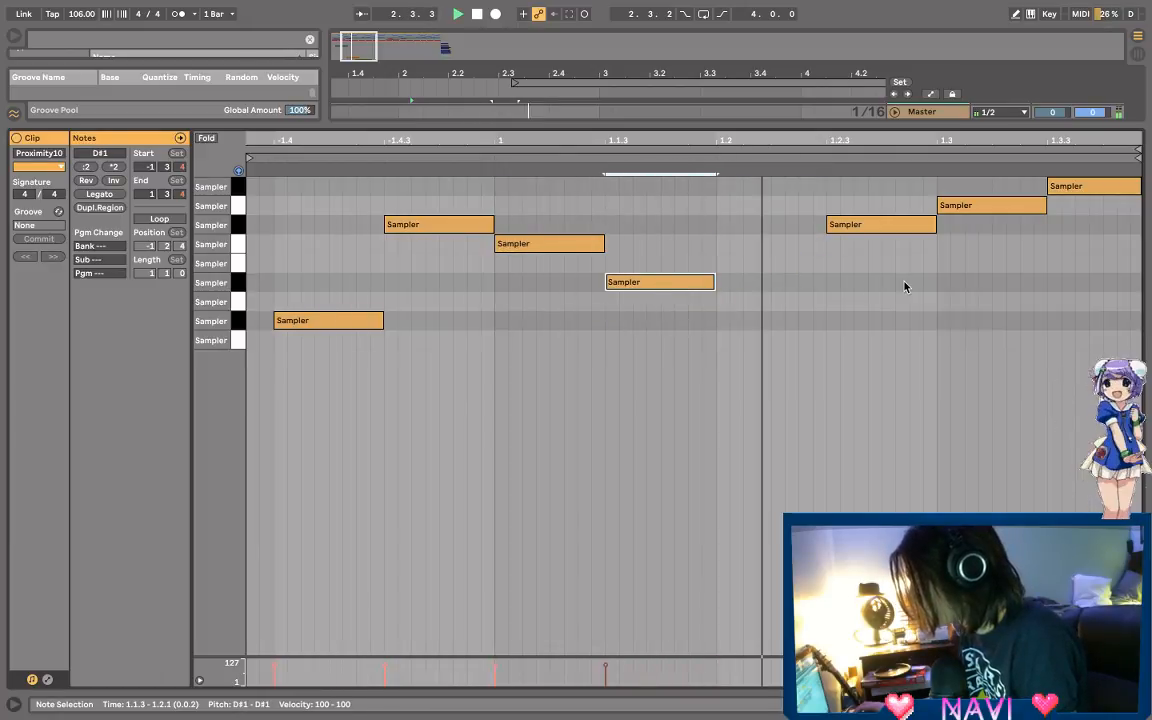
# Step: Delete the three slice notes from 1.2.3 onward and shorten the four remaining notes to a 1/16 each
pyautogui.moveTo(893, 272); pyautogui.dragTo(1085, 188)
pyautogui.press('Delete')
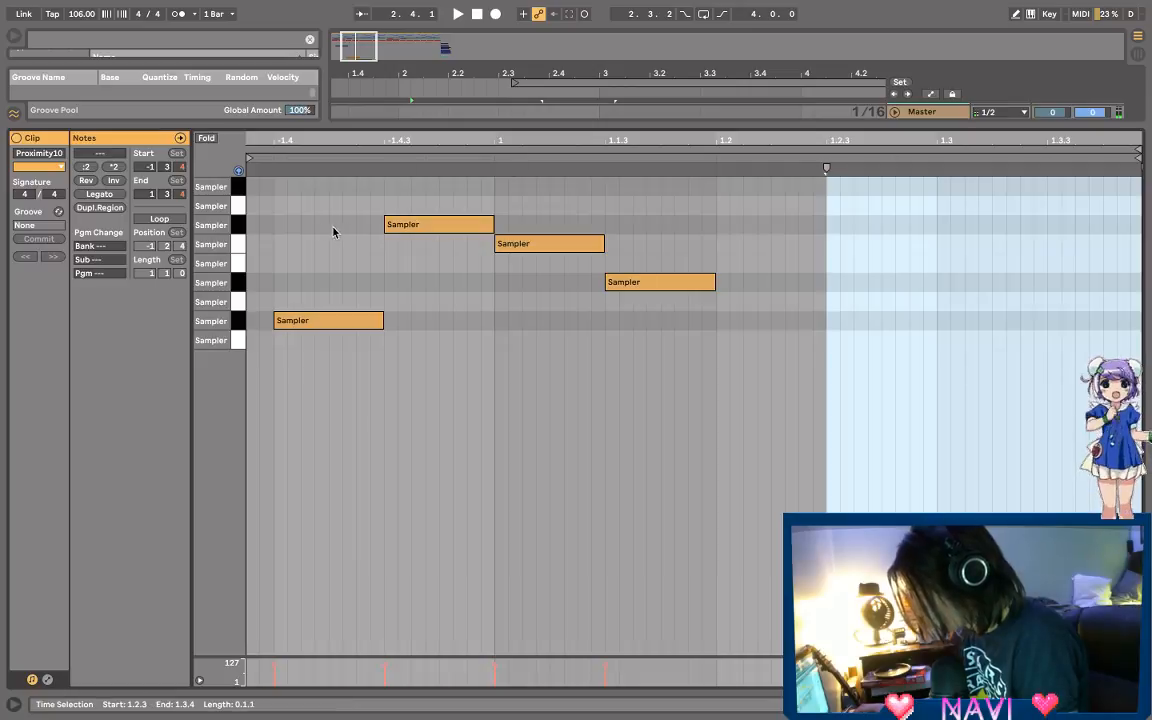
pyautogui.moveTo(298, 206); pyautogui.dragTo(839, 566)
pyautogui.moveTo(382, 320); pyautogui.dragTo(329, 321)
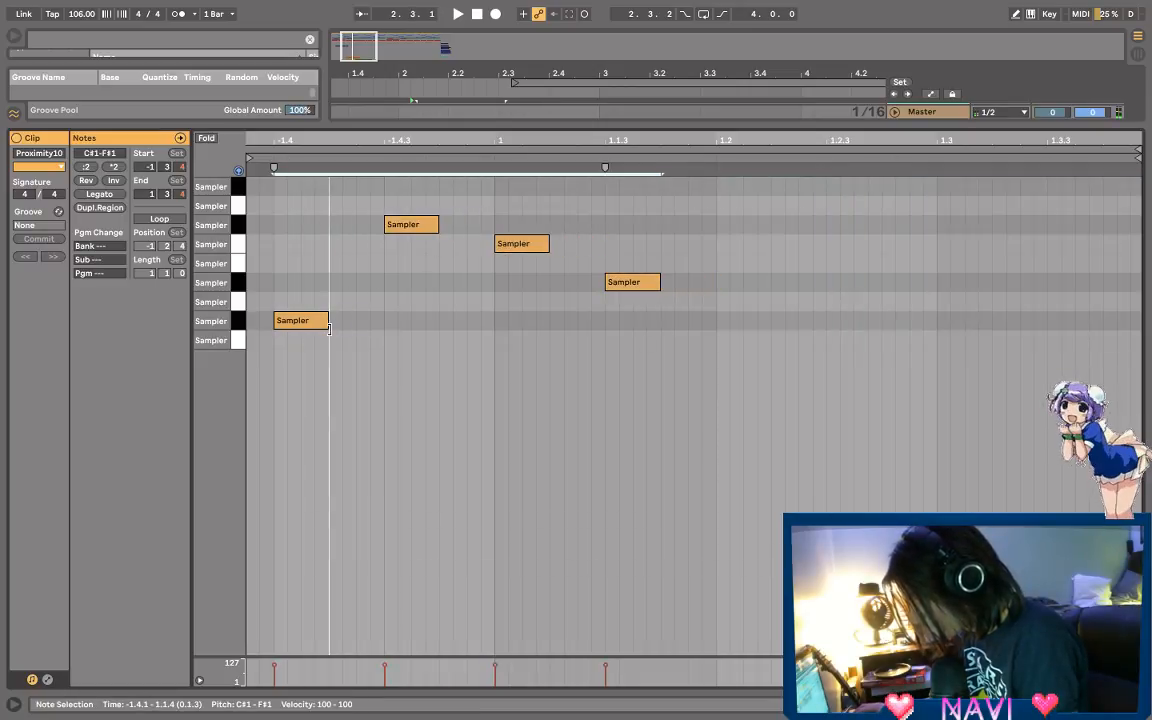
# Step: Close the gaps by moving the F#1 note to -1.4.2, F1 to -1.4.3 and D#1 to -1.4.4, and audition the pattern
pyautogui.click(338, 308)
pyautogui.moveTo(397, 228); pyautogui.dragTo(352, 231)
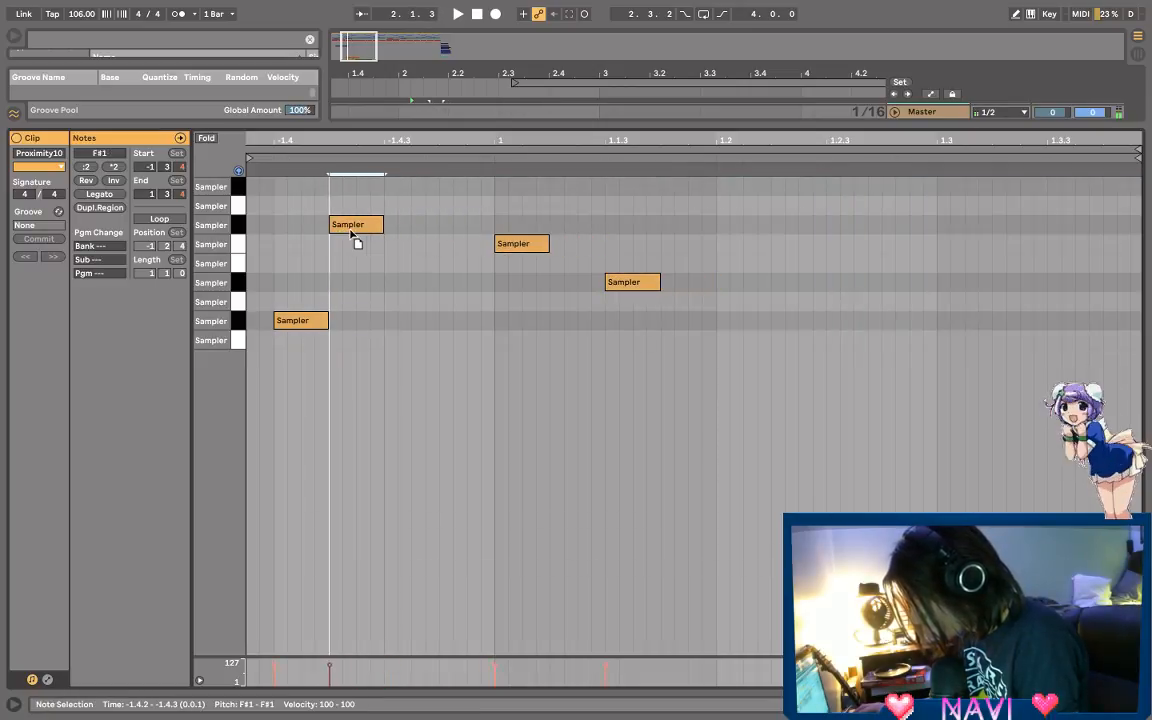
pyautogui.moveTo(514, 245); pyautogui.dragTo(419, 252)
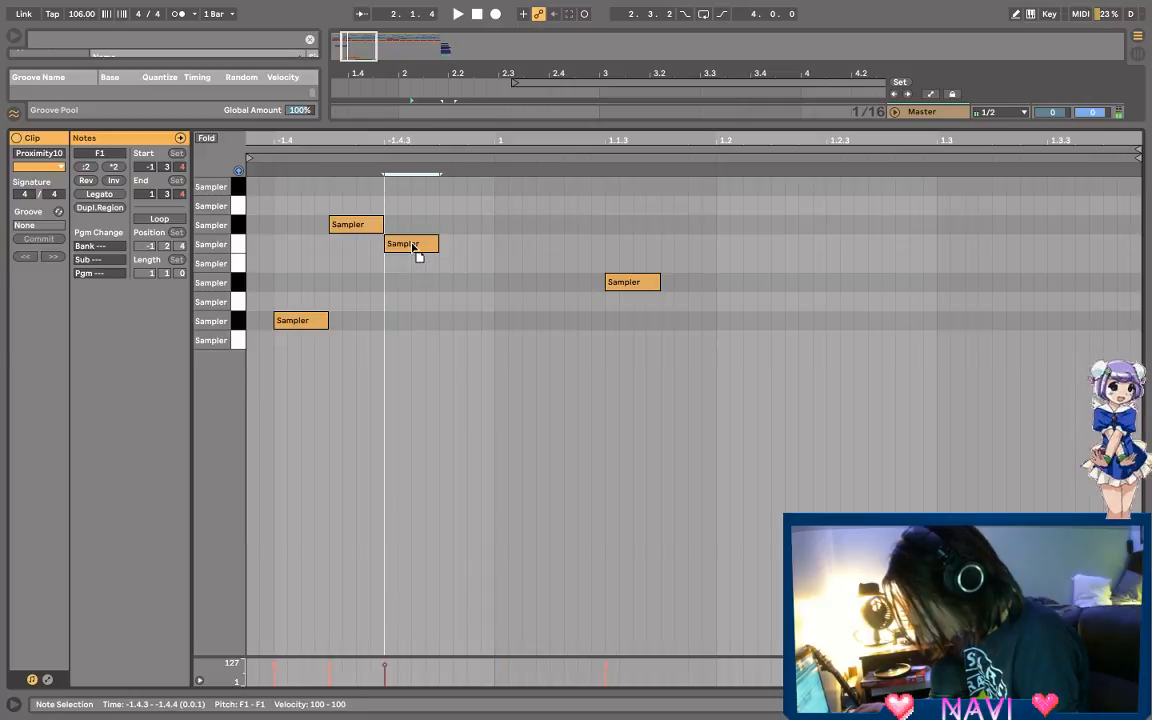
pyautogui.moveTo(619, 284); pyautogui.dragTo(465, 285)
pyautogui.press('space')
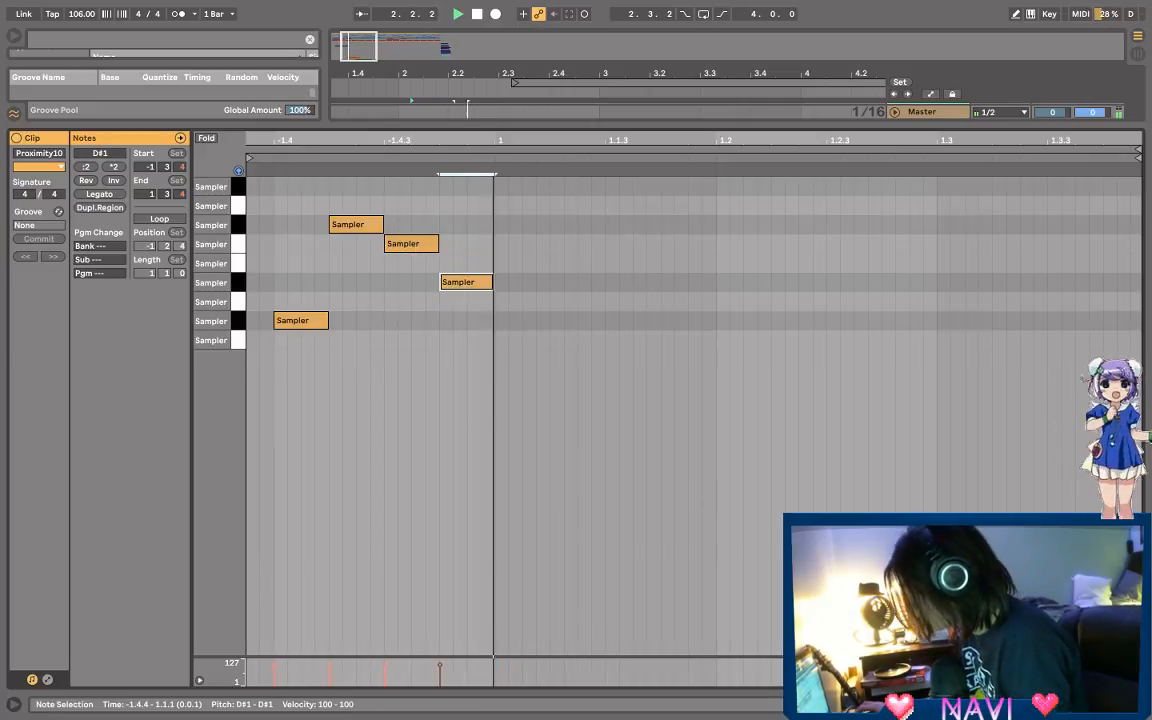
# Step: Set the rack's Master Pitch macro to -1 st and P Env Peak to -29 % while auditioning the pattern
pyautogui.hotkey('shift', 'Tab')
pyautogui.moveTo(55, 657); pyautogui.dragTo(97, 652)
pyautogui.press('space')
pyautogui.press('space')
pyautogui.press('space')
pyautogui.press('space')
pyautogui.press('space')
pyautogui.press('space')
pyautogui.press('space')
# Step: Set the rack's P Env Decay macro to 1.72 s and Amp Release to 2.89 s while auditioning
pyautogui.moveTo(180, 657); pyautogui.dragTo(180, 652)
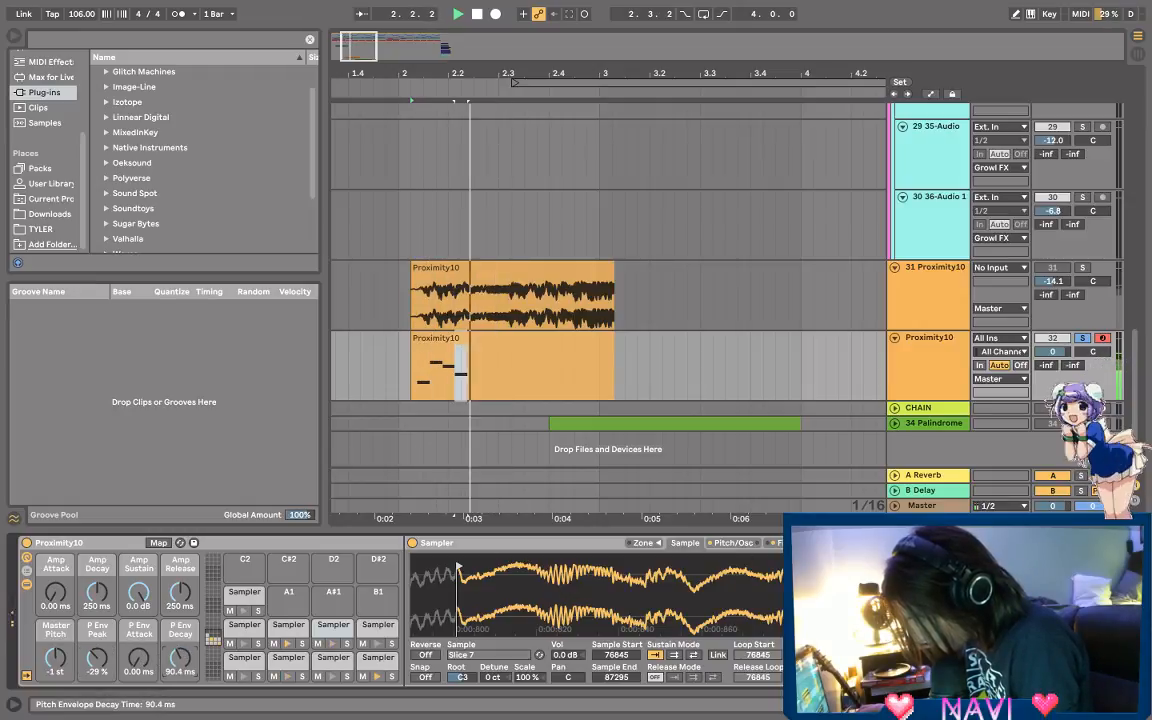
pyautogui.press('space')
pyautogui.press('space')
pyautogui.moveTo(180, 657); pyautogui.dragTo(180, 562)
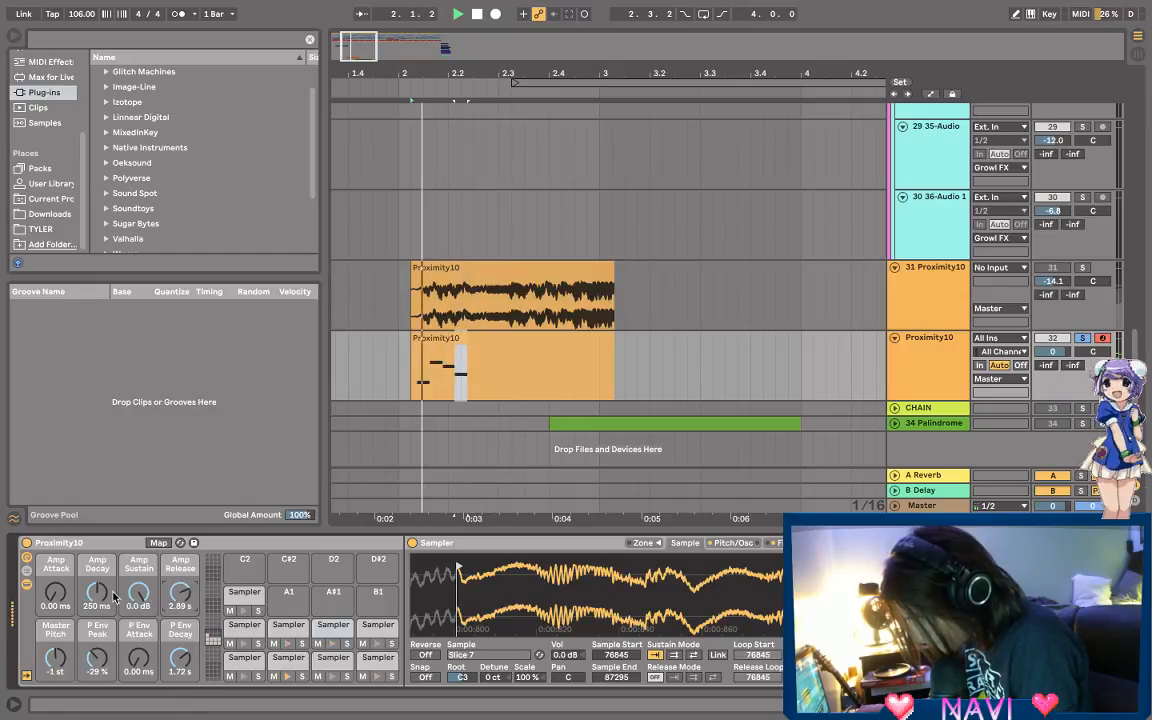
# Step: Set the rack's Amp Attack macro to 4.24 ms, Amp Decay to 1.88 s and Master Pitch to -6 st
pyautogui.moveTo(56, 594); pyautogui.dragTo(56, 588)
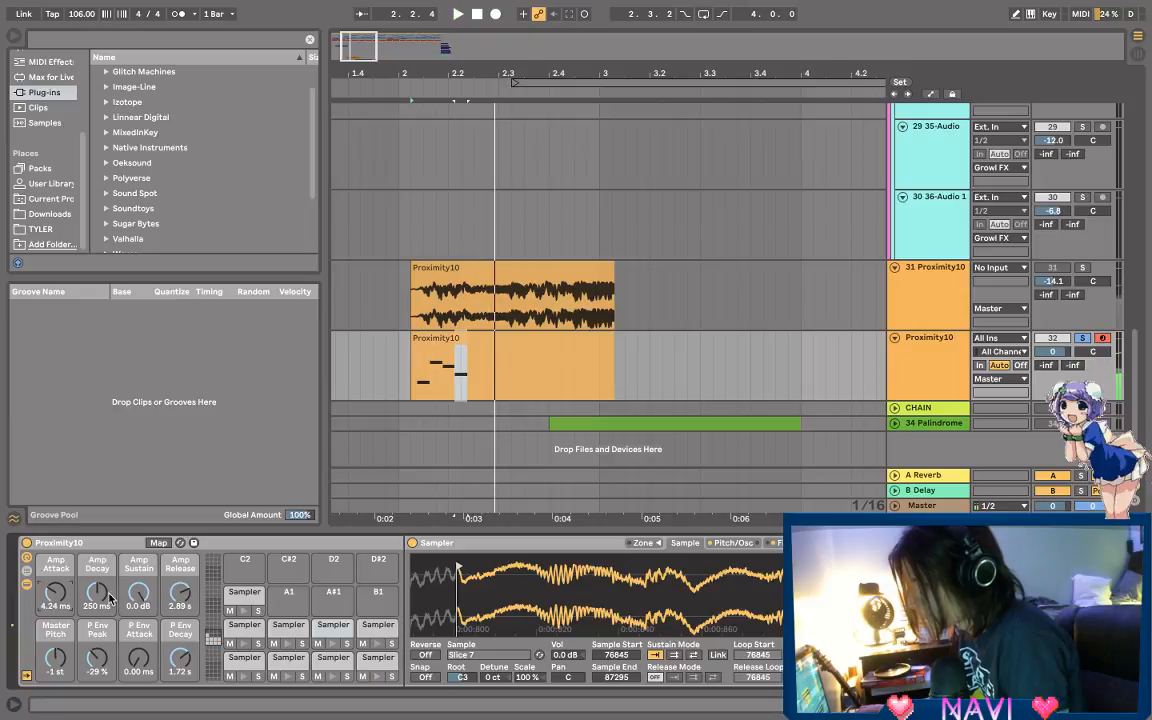
pyautogui.moveTo(110, 598); pyautogui.dragTo(110, 565)
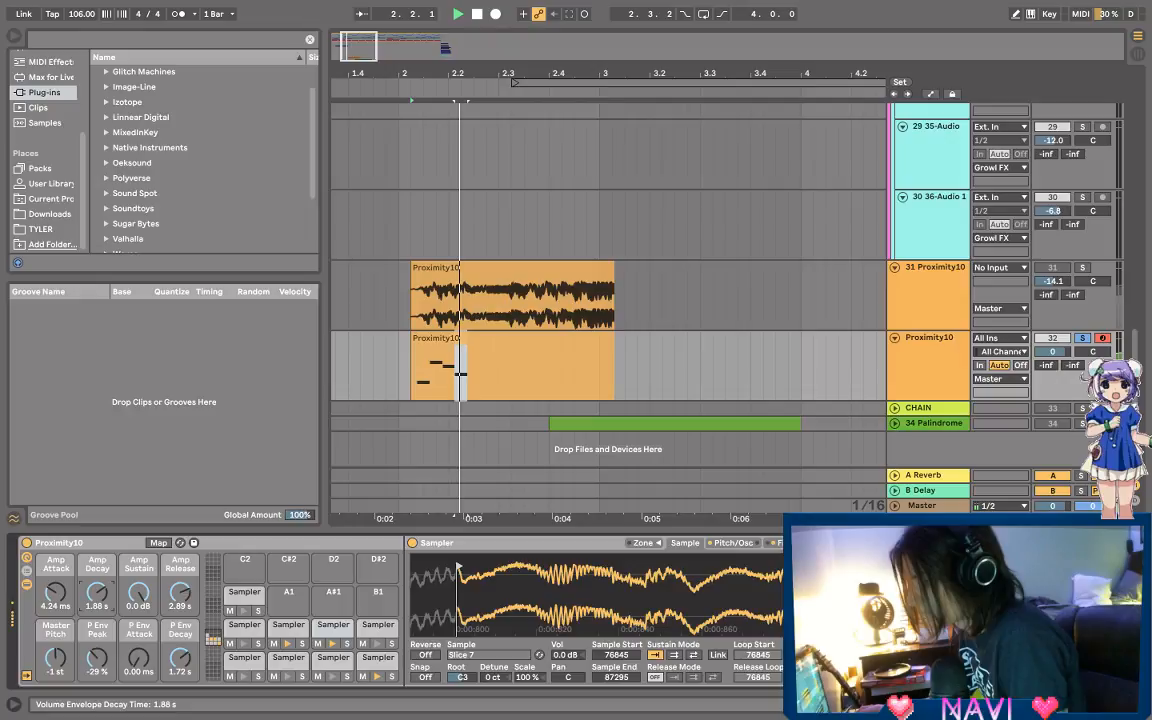
pyautogui.moveTo(56, 657); pyautogui.dragTo(56, 635)
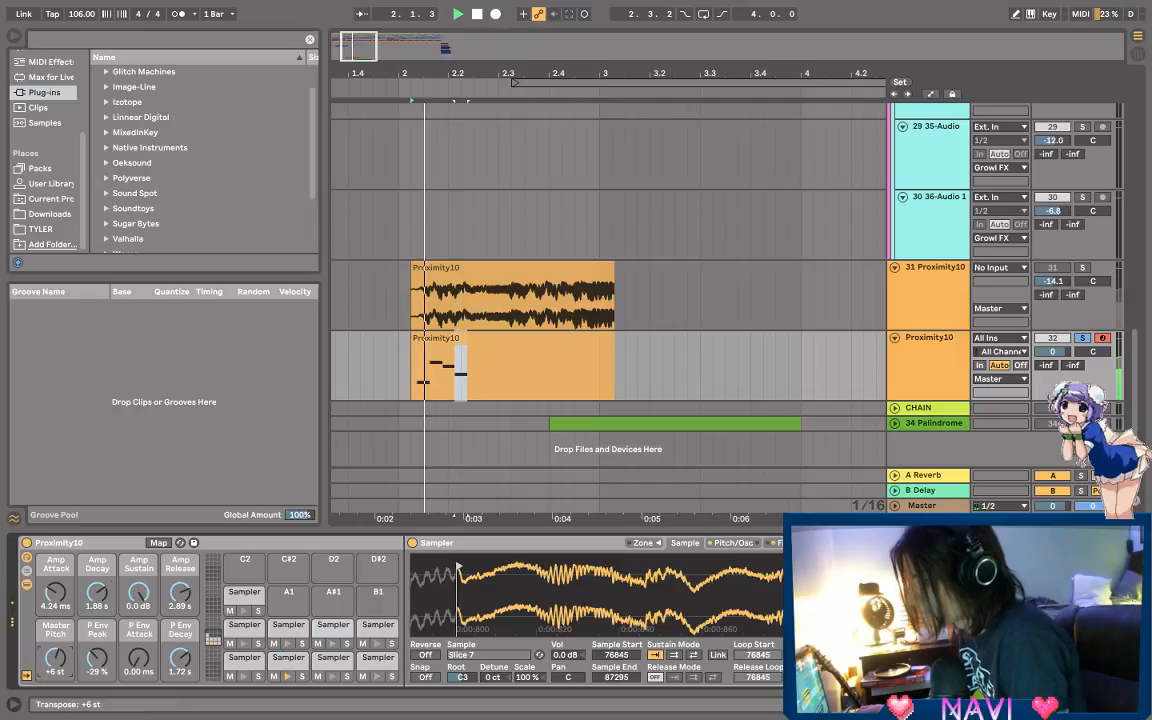
# Step: Delete the original Proximity10 audio clip on track 31 and audition the sliced MIDI clip on its own
pyautogui.click(500, 300)
pyautogui.press('space')
pyautogui.press('Delete')
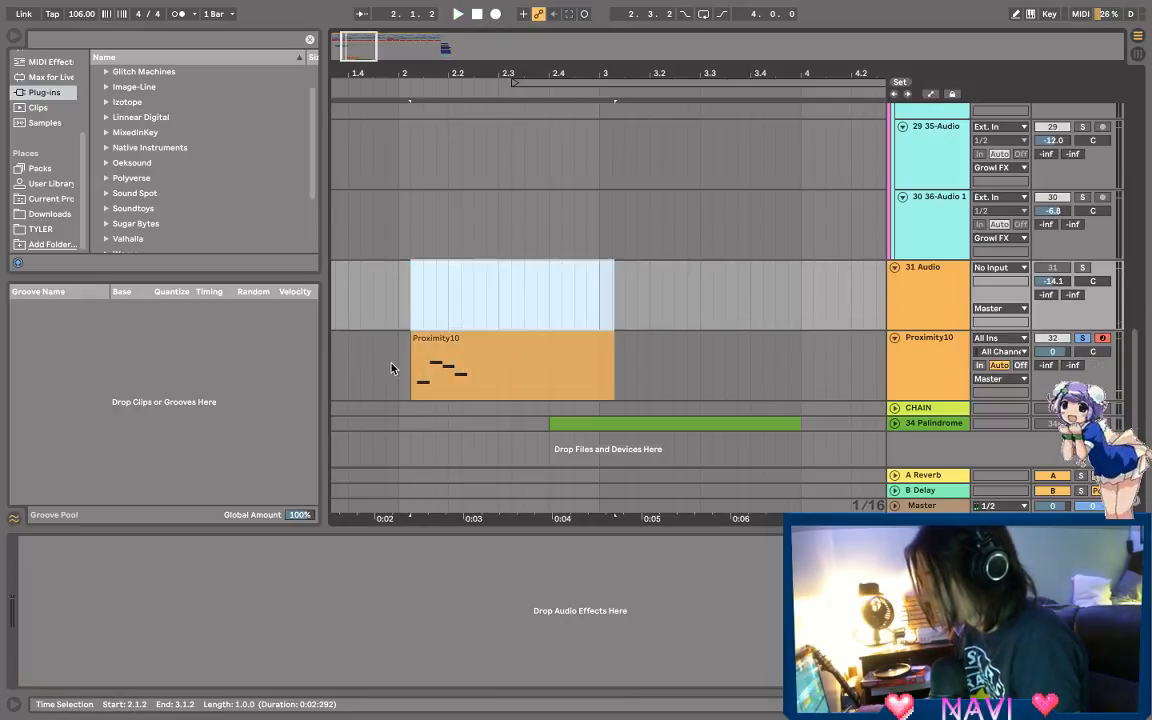
pyautogui.click(392, 368)
pyautogui.press('space')
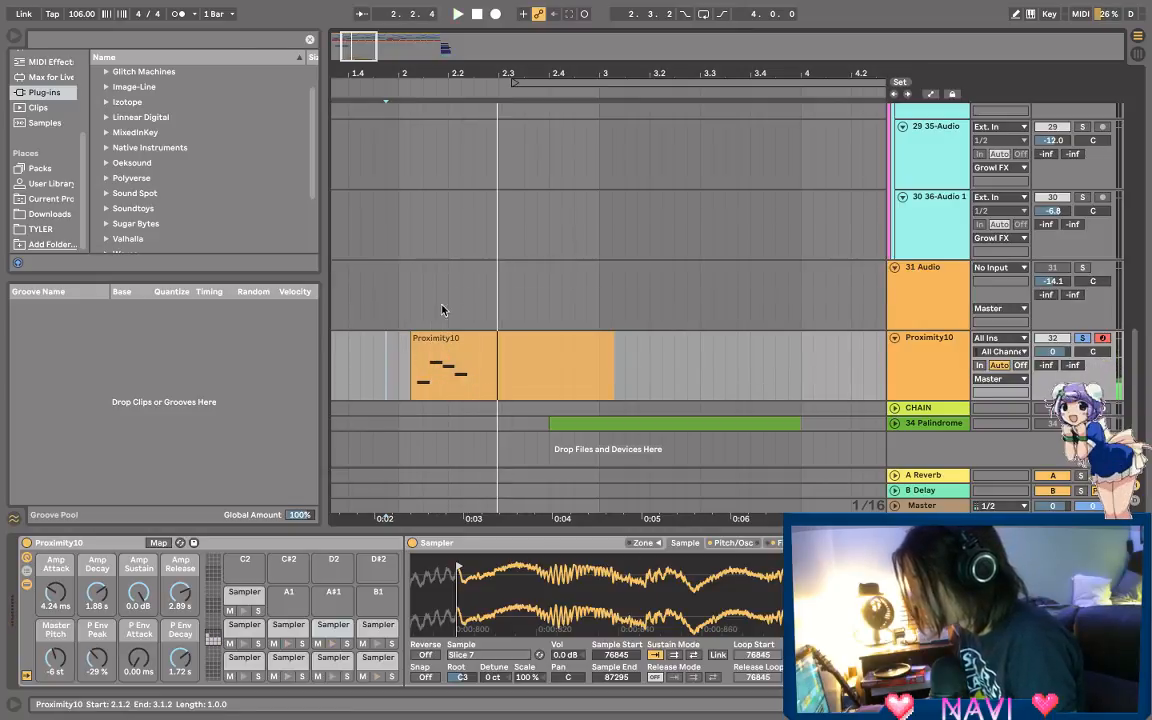
pyautogui.press('space')
# Step: Move the sliced Proximity10 MIDI clip to start at 2.1.1 and play it
pyautogui.scroll(-2, 443, 318)
pyautogui.click(437, 340)
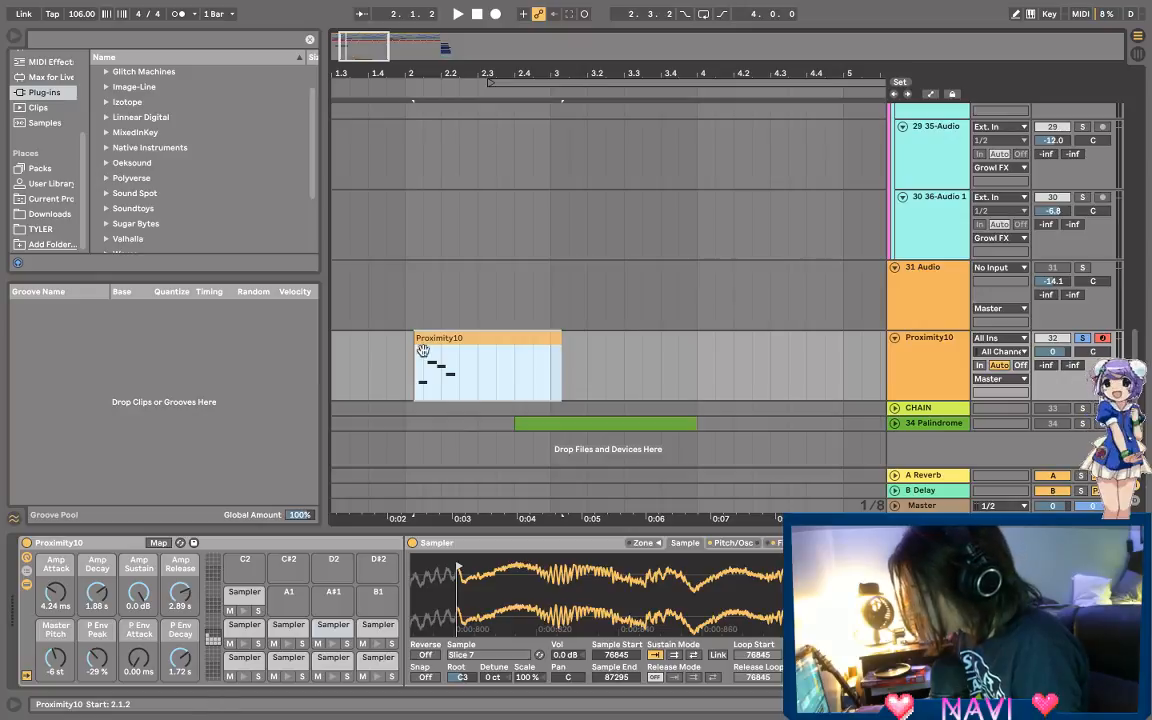
pyautogui.moveTo(423, 350); pyautogui.dragTo(415, 352)
pyautogui.press('space')
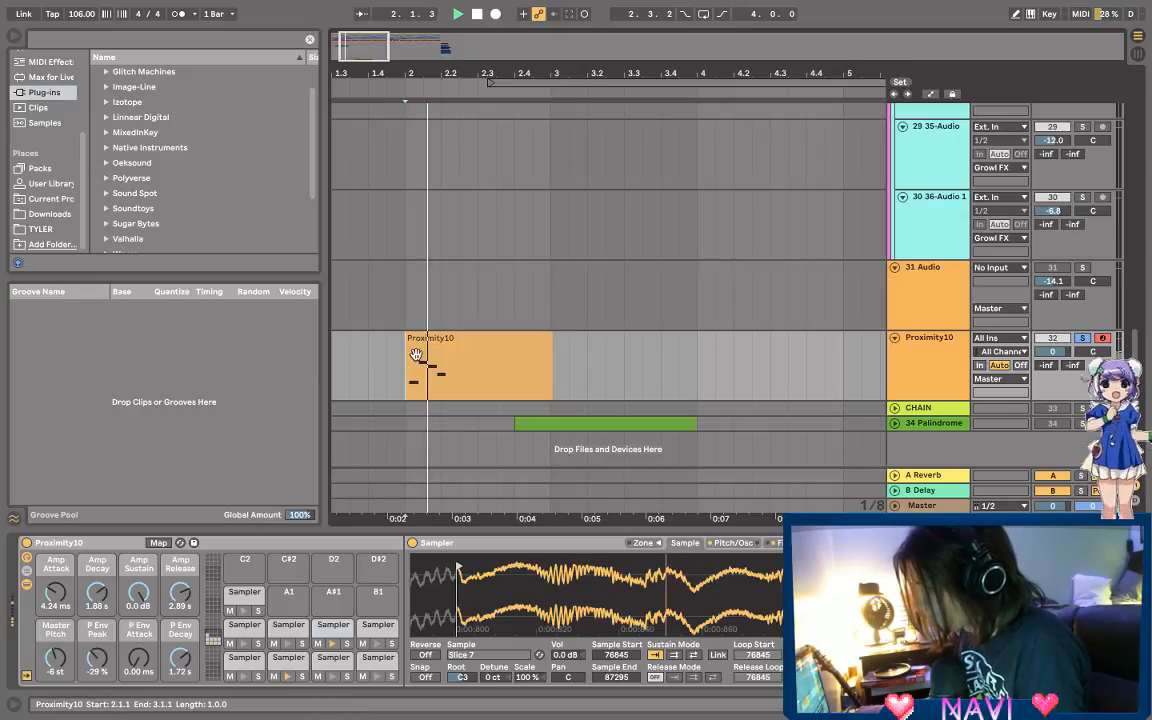
# Step: Move all four slice notes to begin at the clip start, -1.3.4, transpose them up one semitone, and audition them
pyautogui.doubleClick(416, 355)
pyautogui.moveTo(283, 200); pyautogui.dragTo(460, 378)
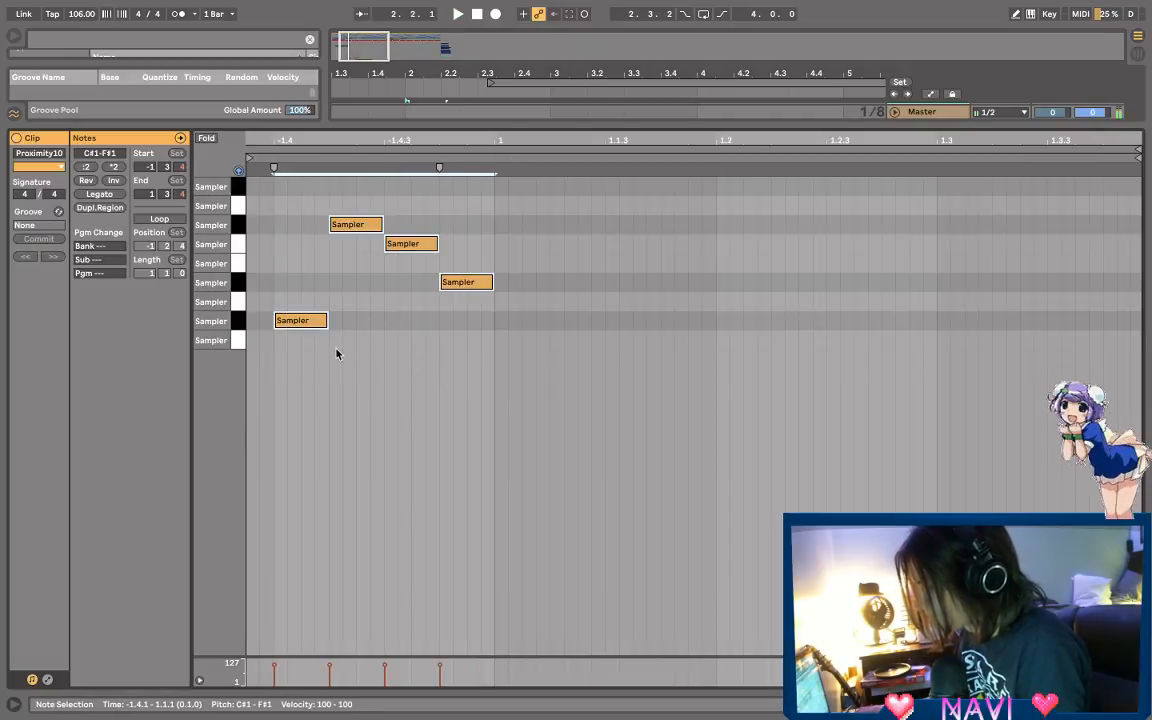
pyautogui.moveTo(308, 326); pyautogui.dragTo(446, 327)
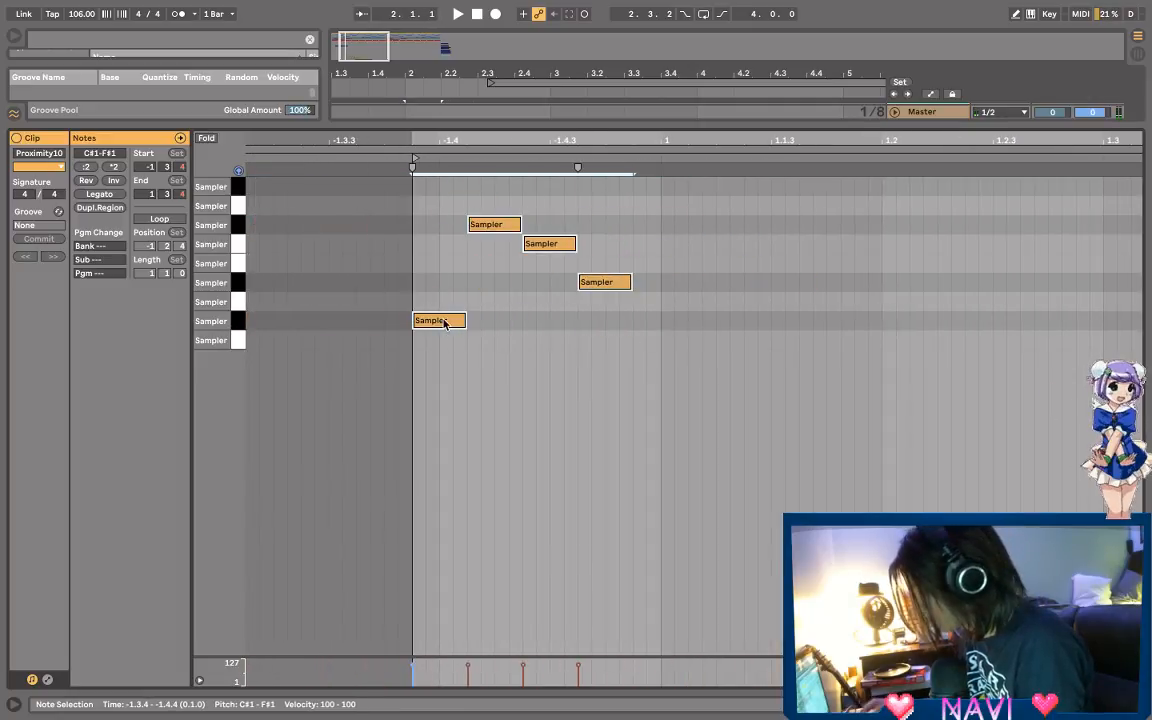
pyautogui.press('Up')
pyautogui.press('space')
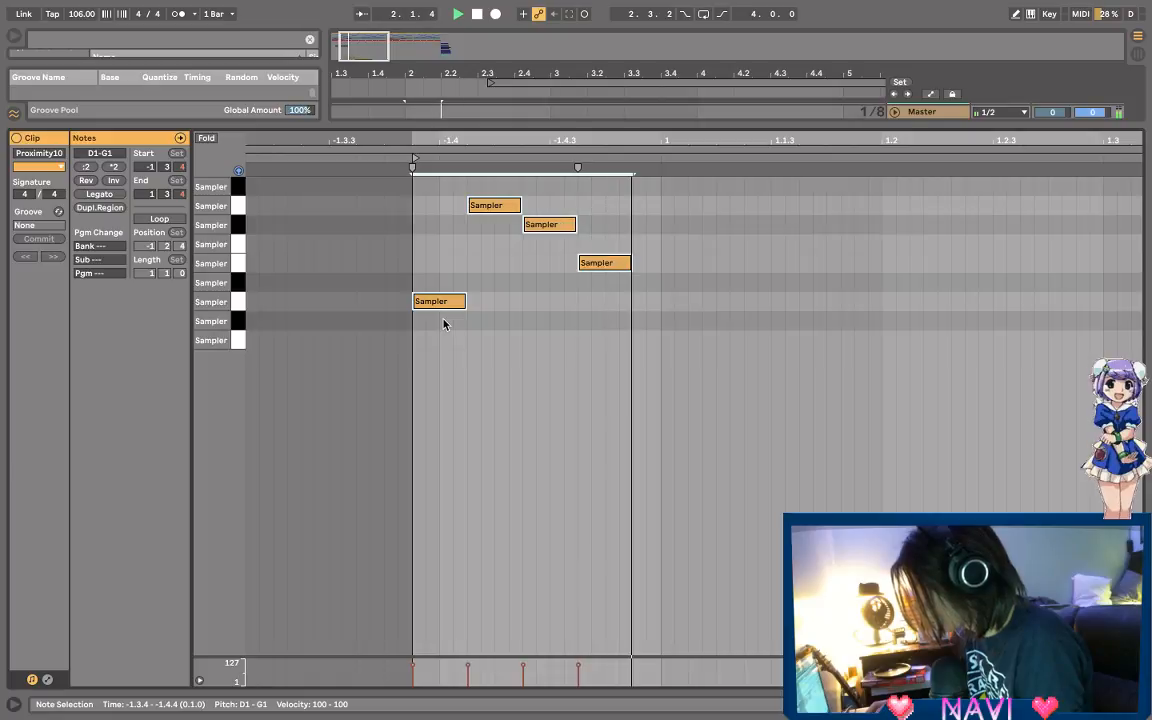
# Step: Audition the transposed pattern with the rack's Master Pitch at -3 st and return the macro to -6 st
pyautogui.press('space')
pyautogui.hotkey('shift', 'Tab')
pyautogui.press('space')
pyautogui.press('space')
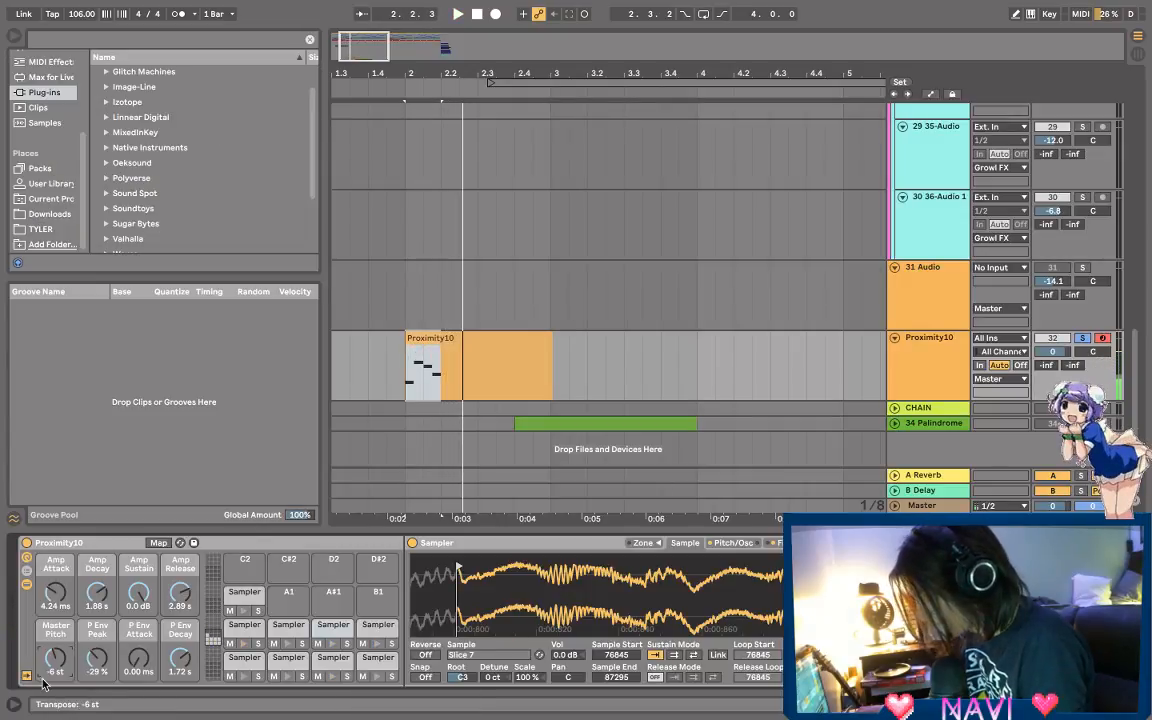
pyautogui.press('space')
pyautogui.press('space')
pyautogui.press('space')
pyautogui.moveTo(55, 660)
pyautogui.mouseDown()
pyautogui.moveTo(55, 640)
pyautogui.moveTo(55, 680)
pyautogui.moveTo(55, 645)
pyautogui.mouseUp()
pyautogui.press('space')
pyautogui.press('space')
pyautogui.press('space')
pyautogui.press('space')
pyautogui.press('space')
pyautogui.press('space')
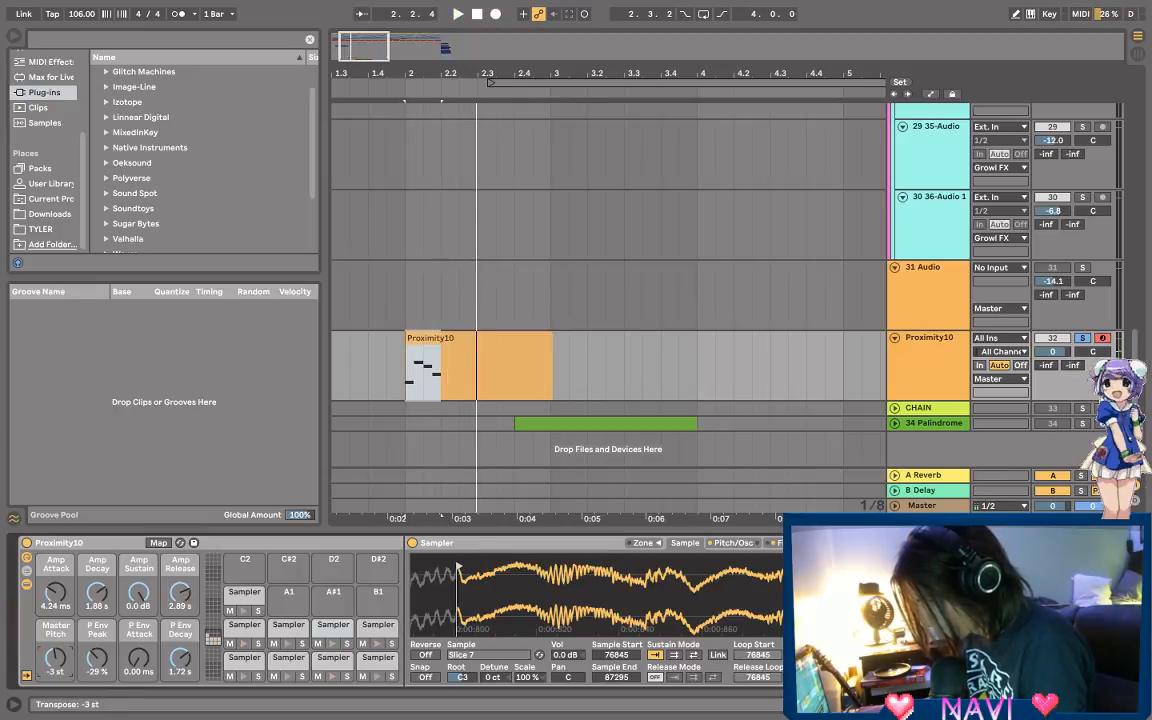
pyautogui.press('space')
pyautogui.press('space')
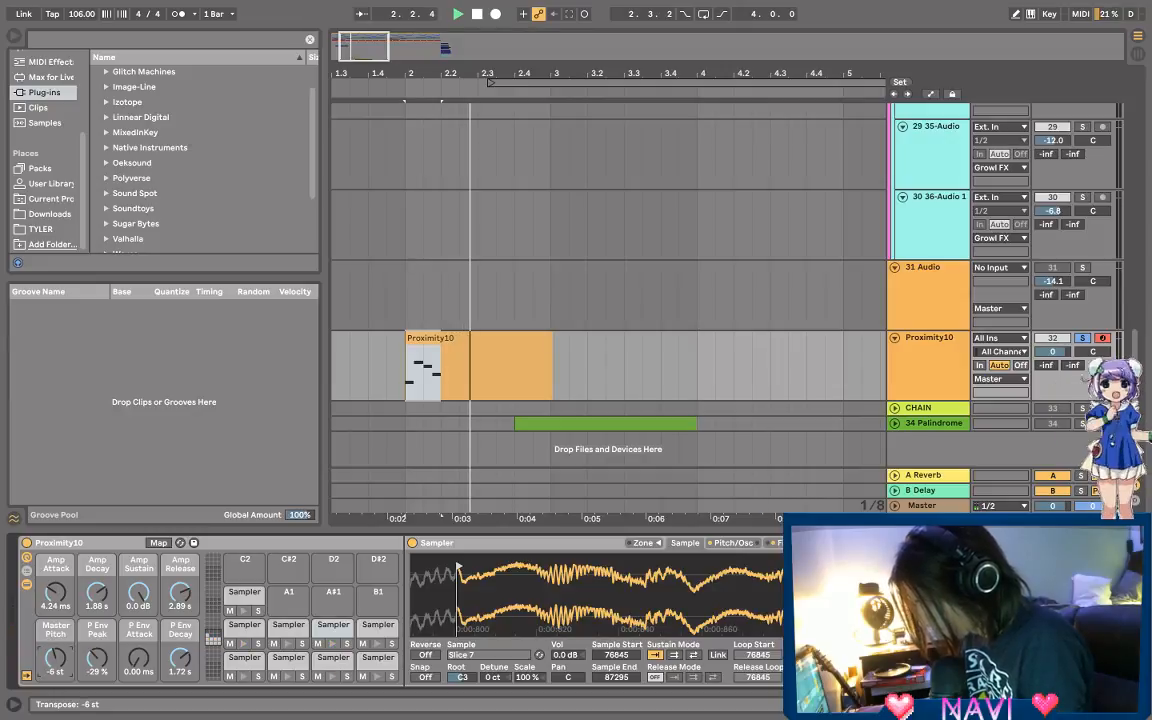
pyautogui.press('space')
pyautogui.press('space')
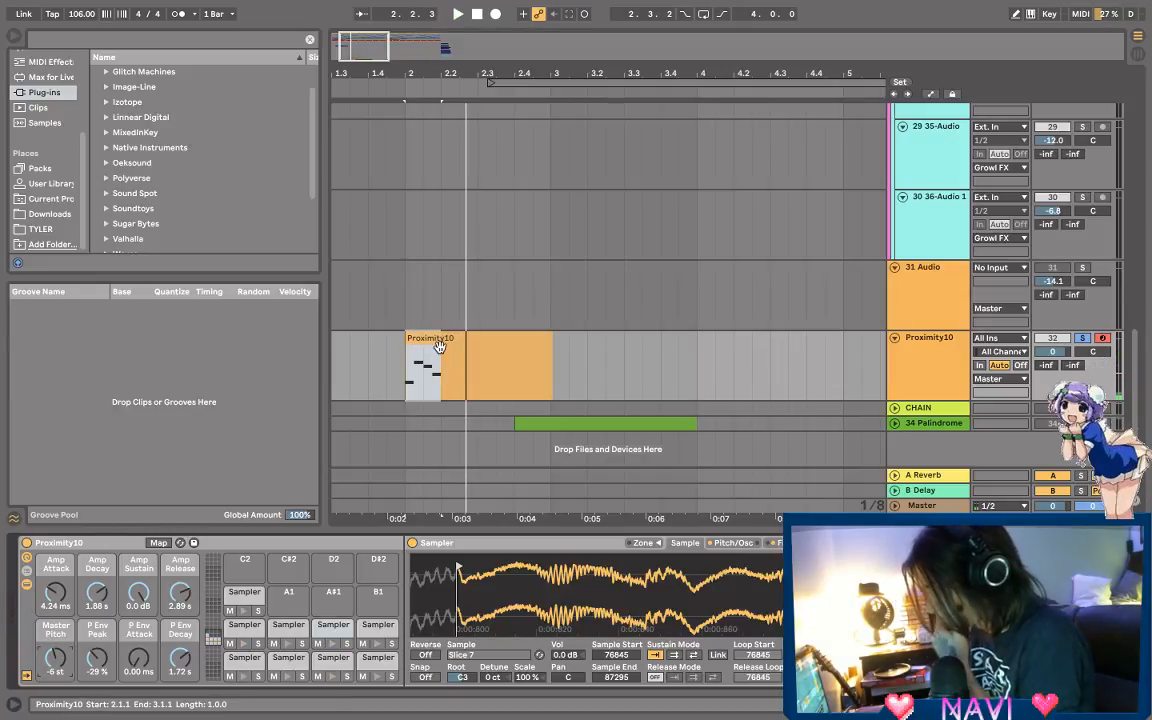
# Step: Freeze the sliced Proximity10 MIDI track and flatten it to audio
pyautogui.rightClick(430, 340)
pyautogui.rightClick(929, 338)
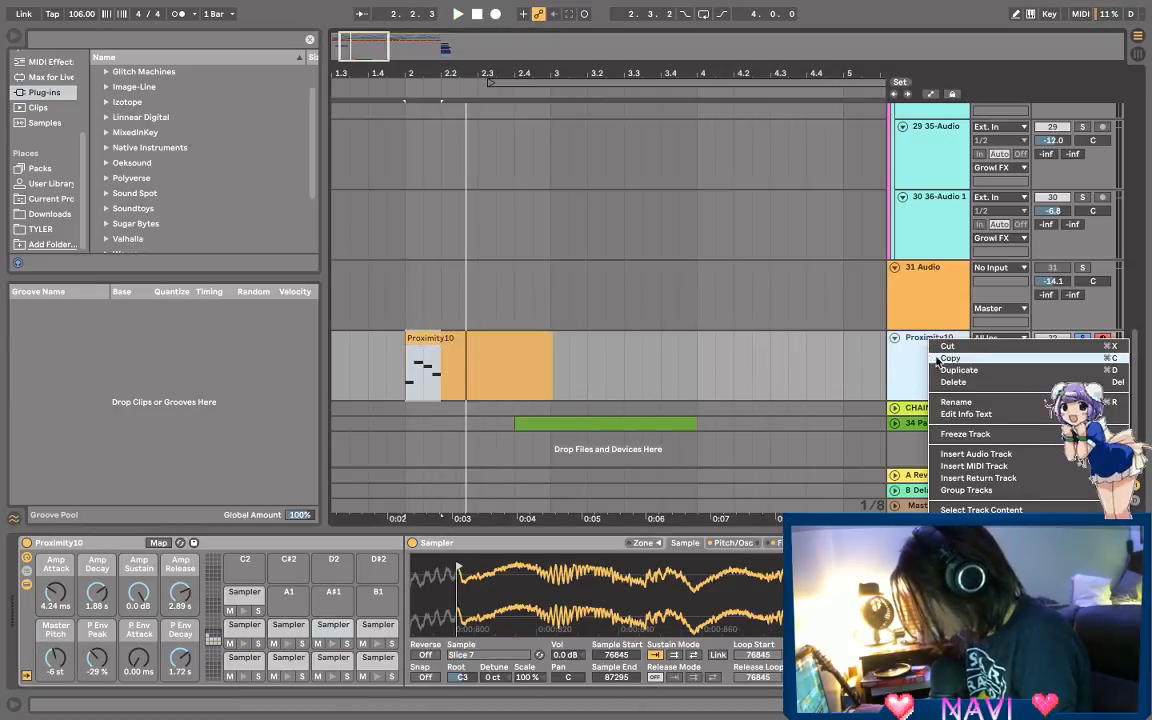
pyautogui.click(966, 434)
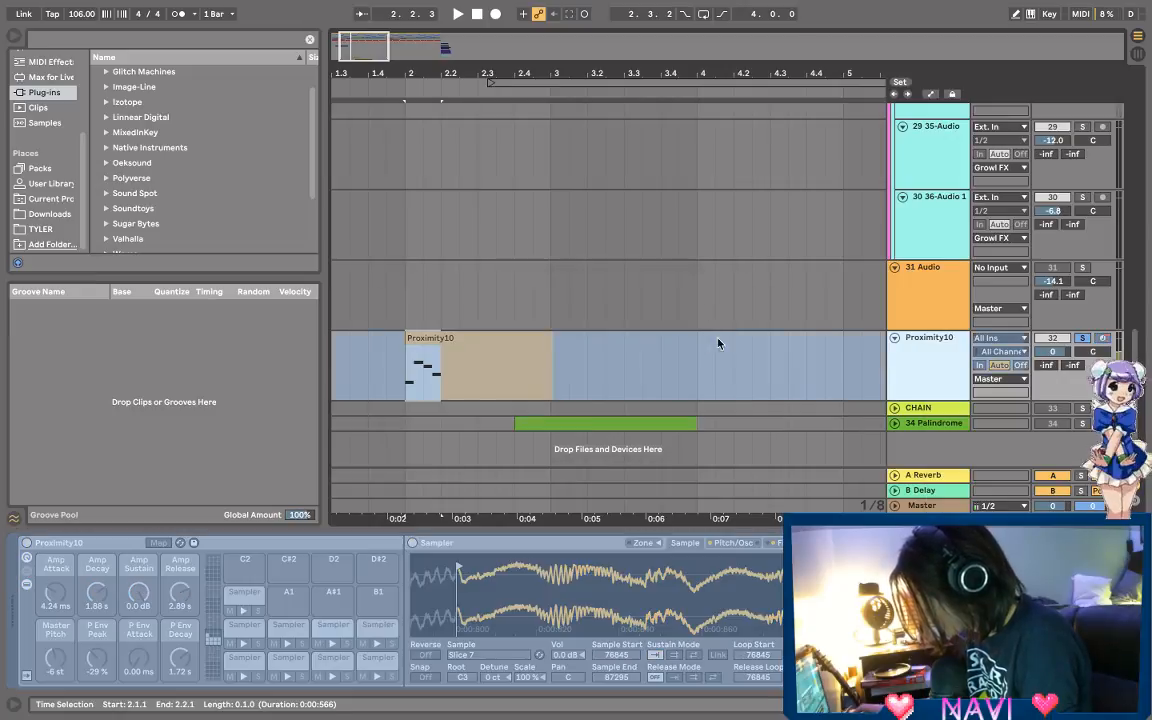
pyautogui.rightClick(936, 355)
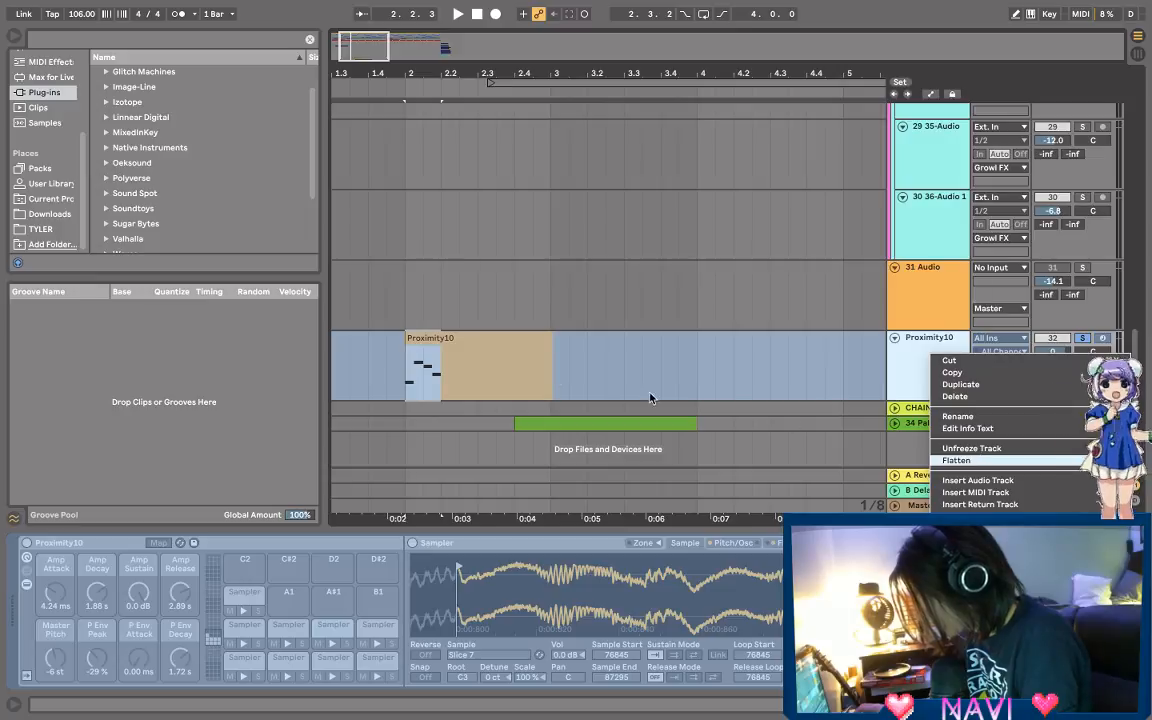
# Step: Solo the flattened Proximity10 track, play the rendered clip from 2.1.1 and check its waveform in the clip editor
pyautogui.click(401, 363)
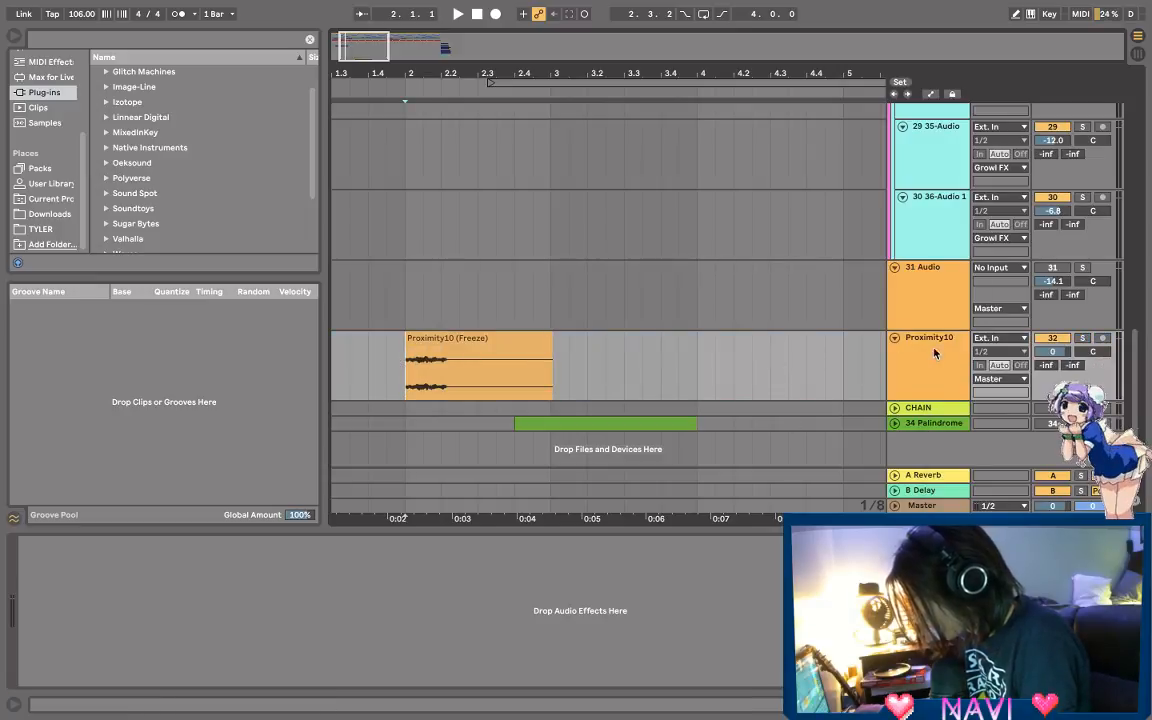
pyautogui.click(1082, 338)
pyautogui.press('space')
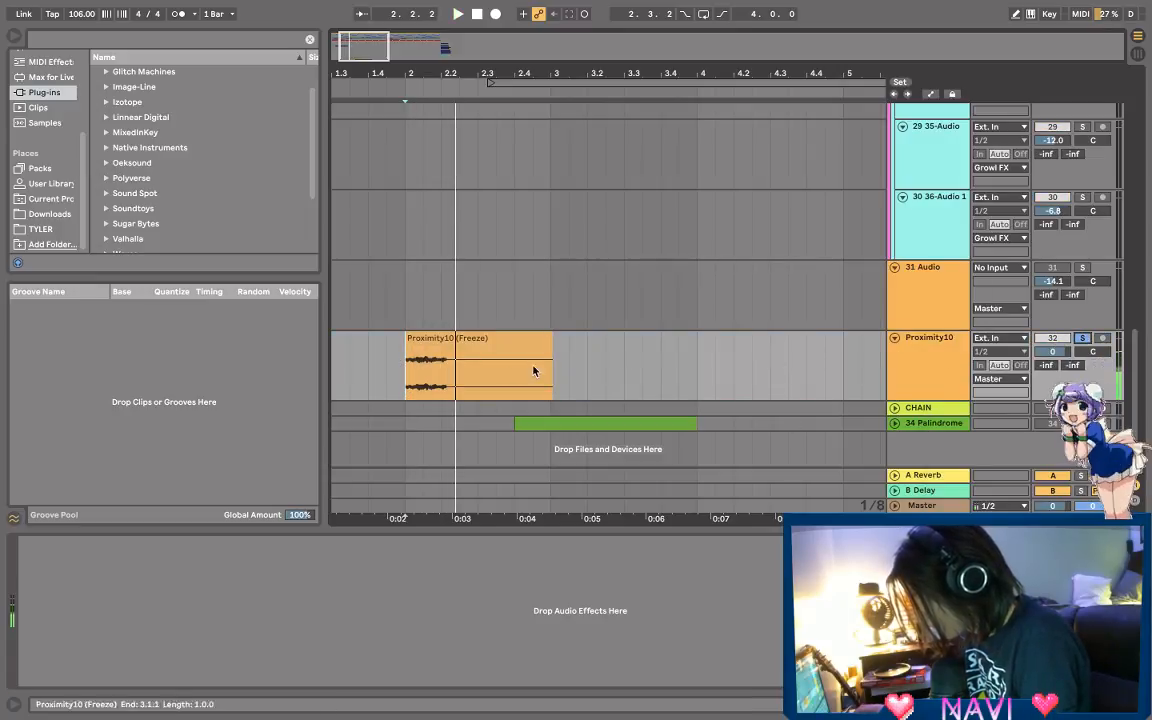
pyautogui.doubleClick(429, 337)
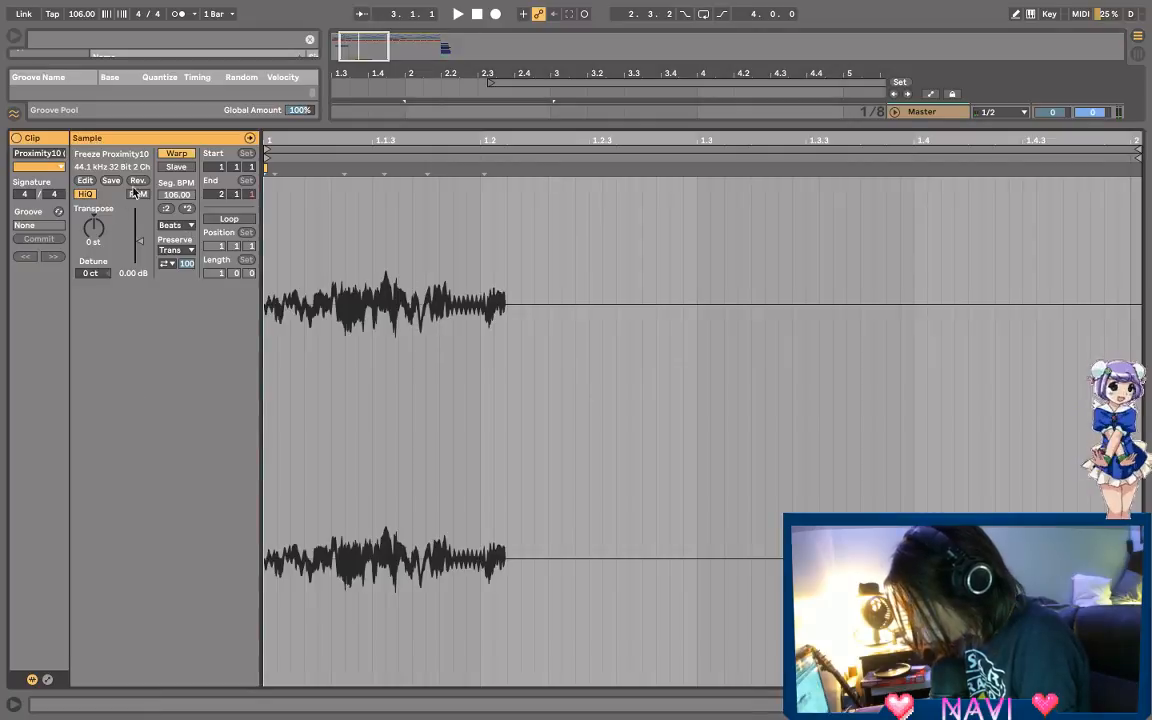
pyautogui.click(1070, 704)
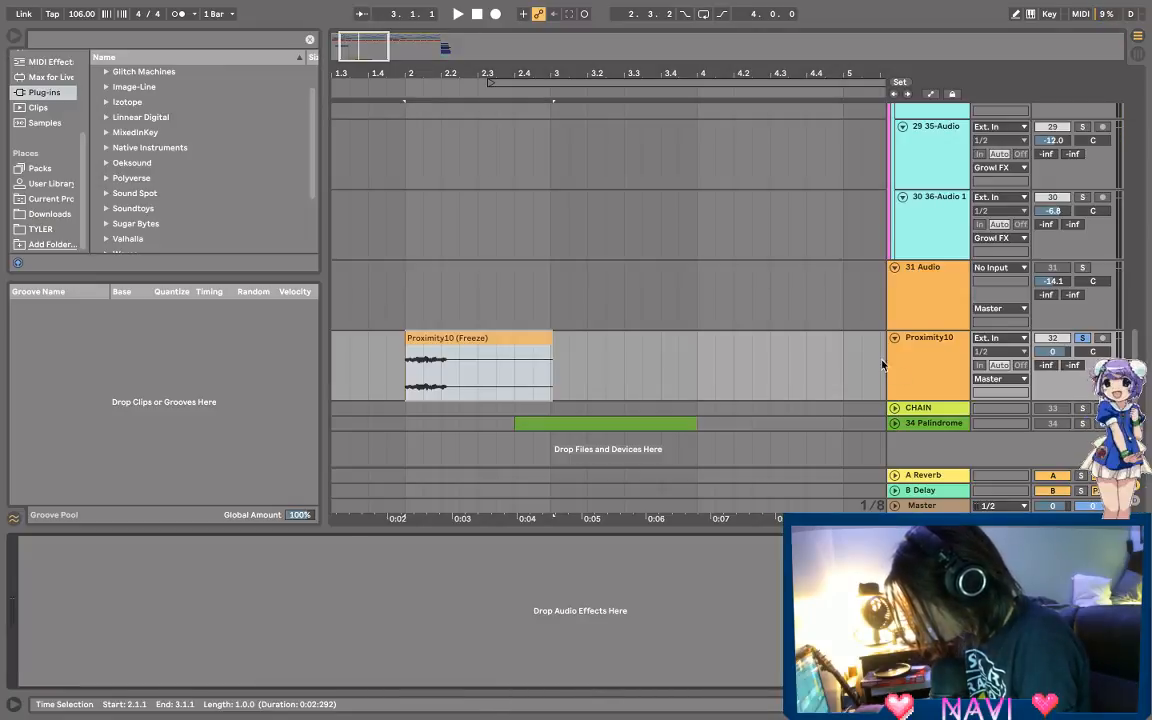
# Step: Insert a MIDI track below Proximity10 and load the Proximity10 (Freeze) clip into its Sampler
pyautogui.rightClick(928, 352)
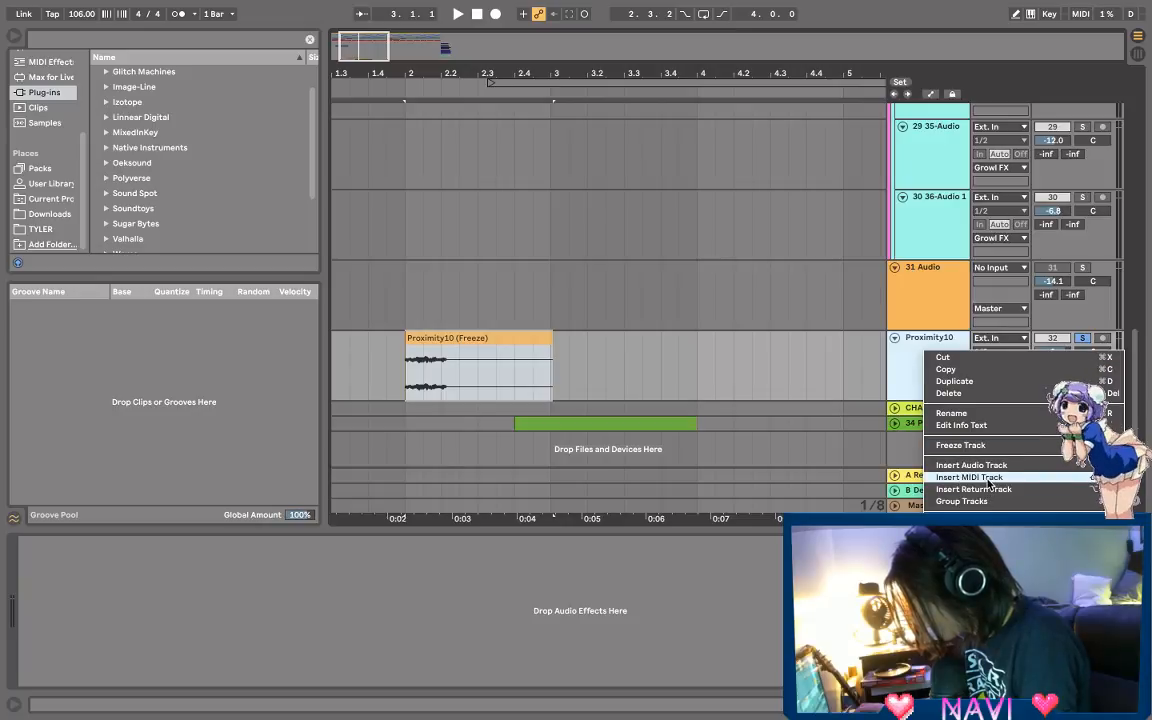
pyautogui.click(444, 349)
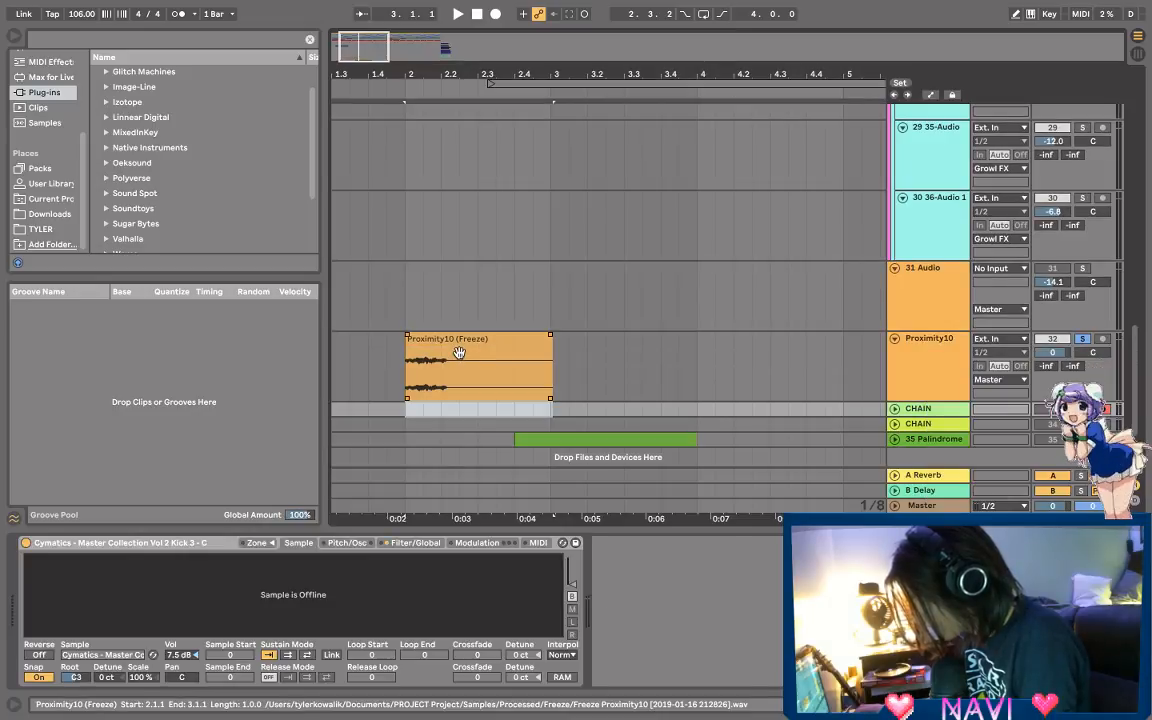
pyautogui.click(459, 352)
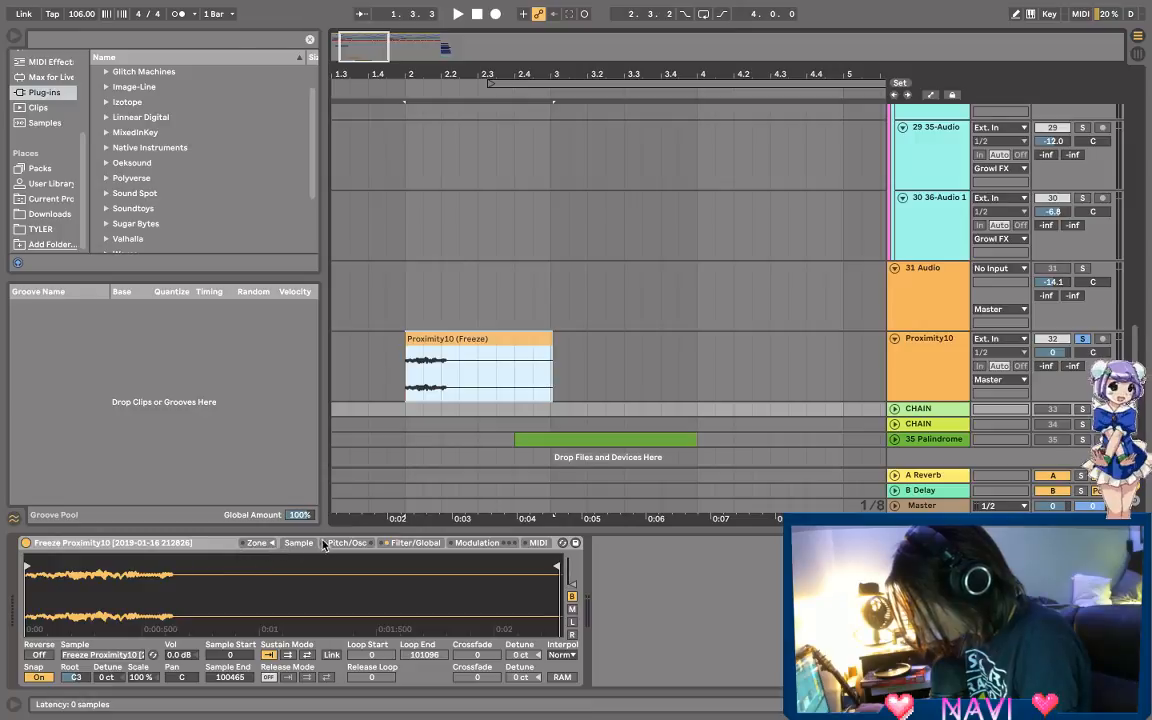
# Step: Set the Sampler's pitch envelope amount to +39 st and its decay to 816 ms while auditioning
pyautogui.click(324, 544)
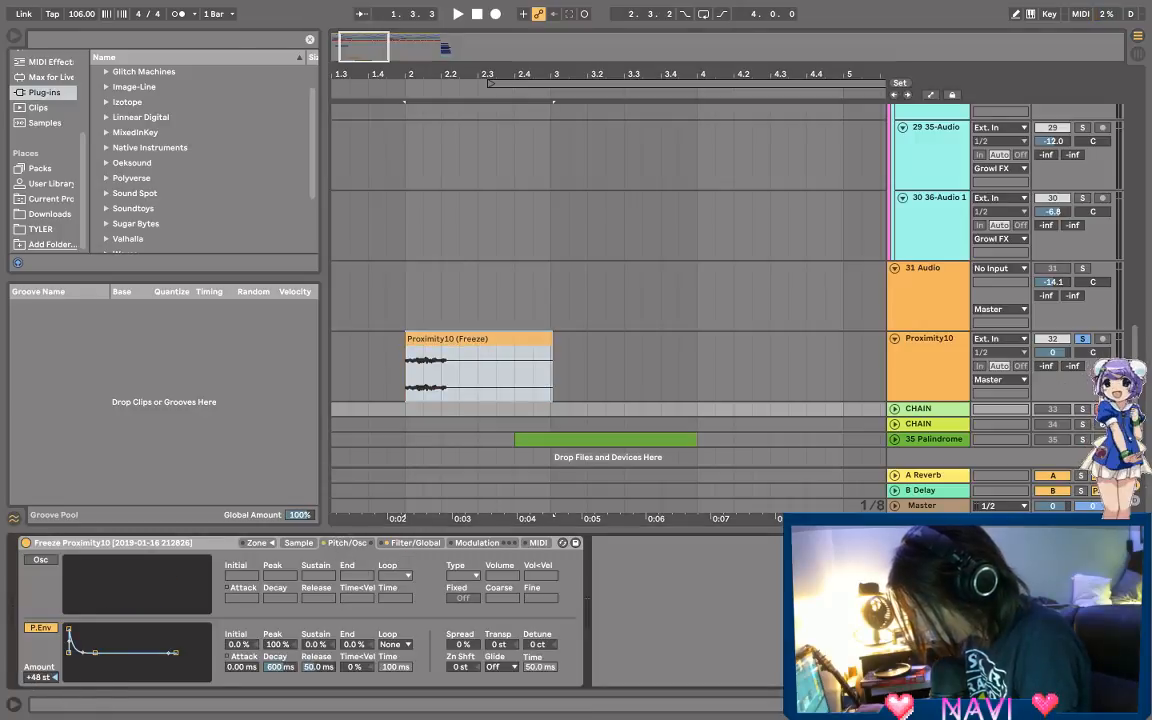
pyautogui.moveTo(41, 678); pyautogui.dragTo(41, 688)
pyautogui.press('space')
pyautogui.press('space')
pyautogui.press('space')
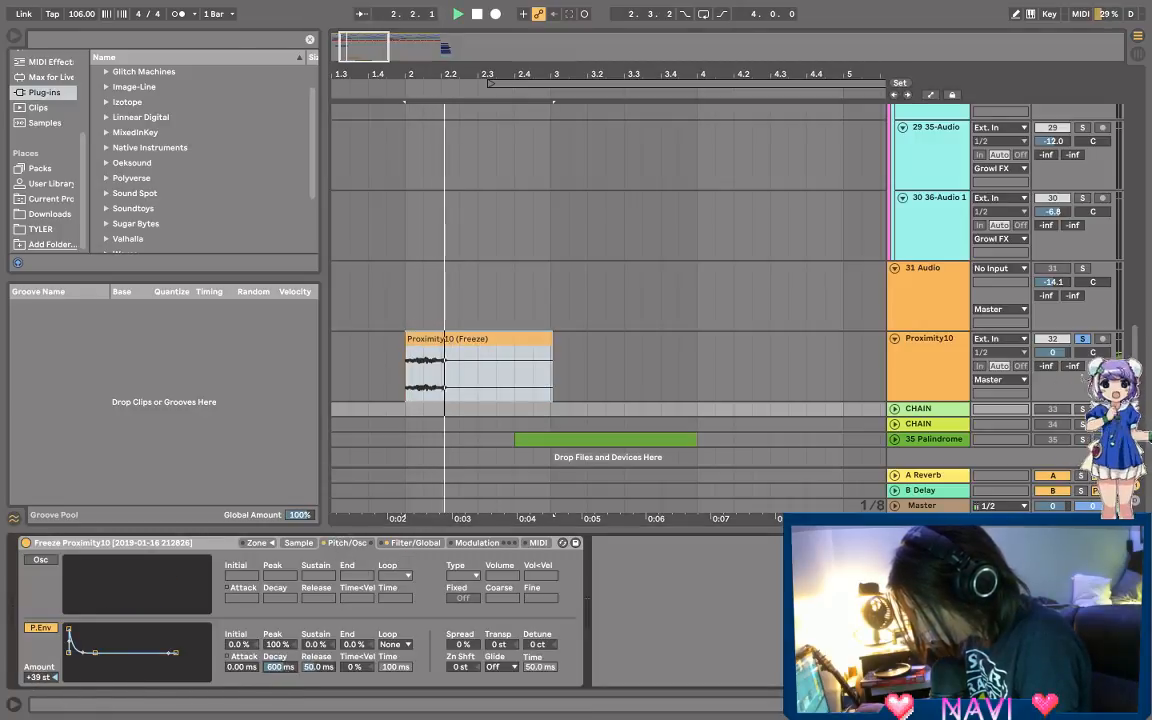
pyautogui.press('space')
pyautogui.press('space')
pyautogui.moveTo(279, 667); pyautogui.dragTo(243, 668)
pyautogui.press('space')
pyautogui.press('space')
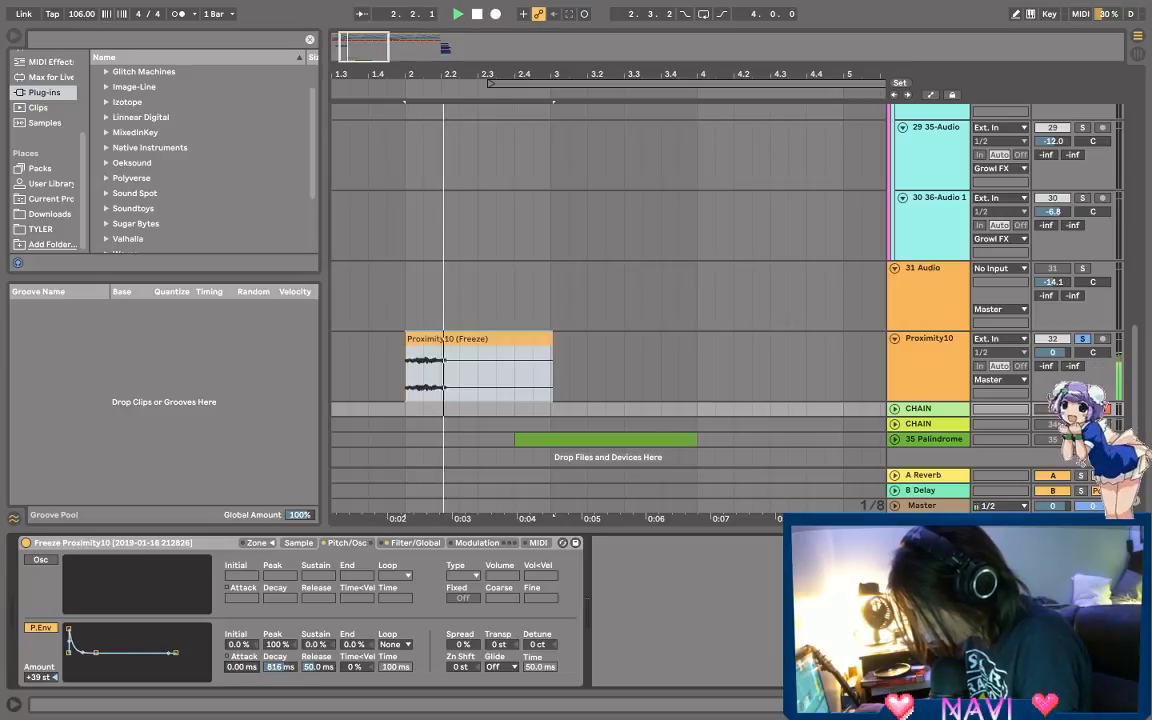
pyautogui.press('space')
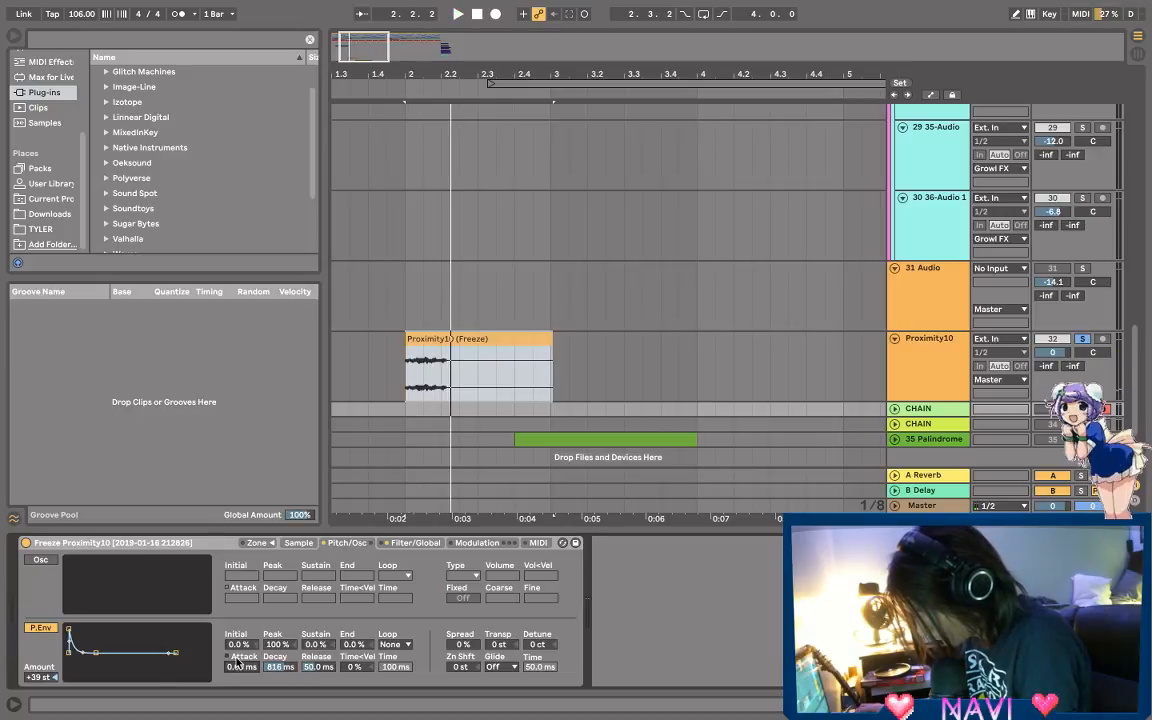
# Step: Audition the Sampler's pitch envelope with a 60 s decay, and shorten the decay to 18.6 ms
pyautogui.moveTo(281, 668); pyautogui.dragTo(281, 580)
pyautogui.press('space')
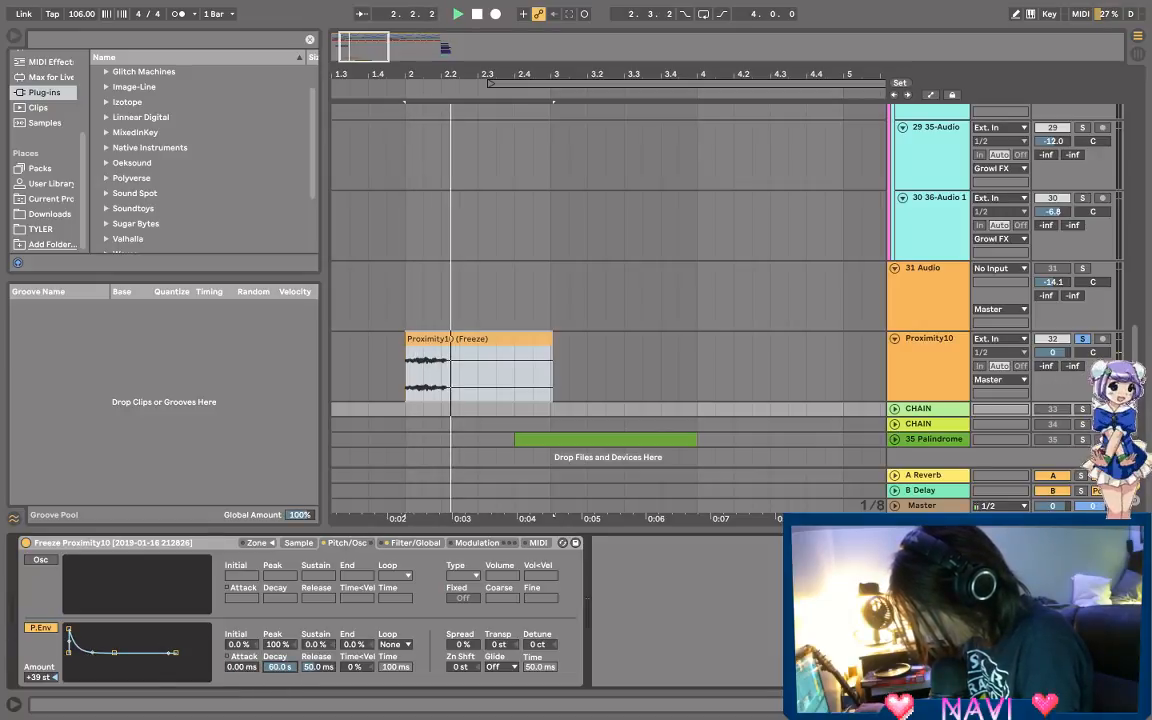
pyautogui.press('space')
pyautogui.press('space')
pyautogui.moveTo(281, 667); pyautogui.dragTo(281, 715)
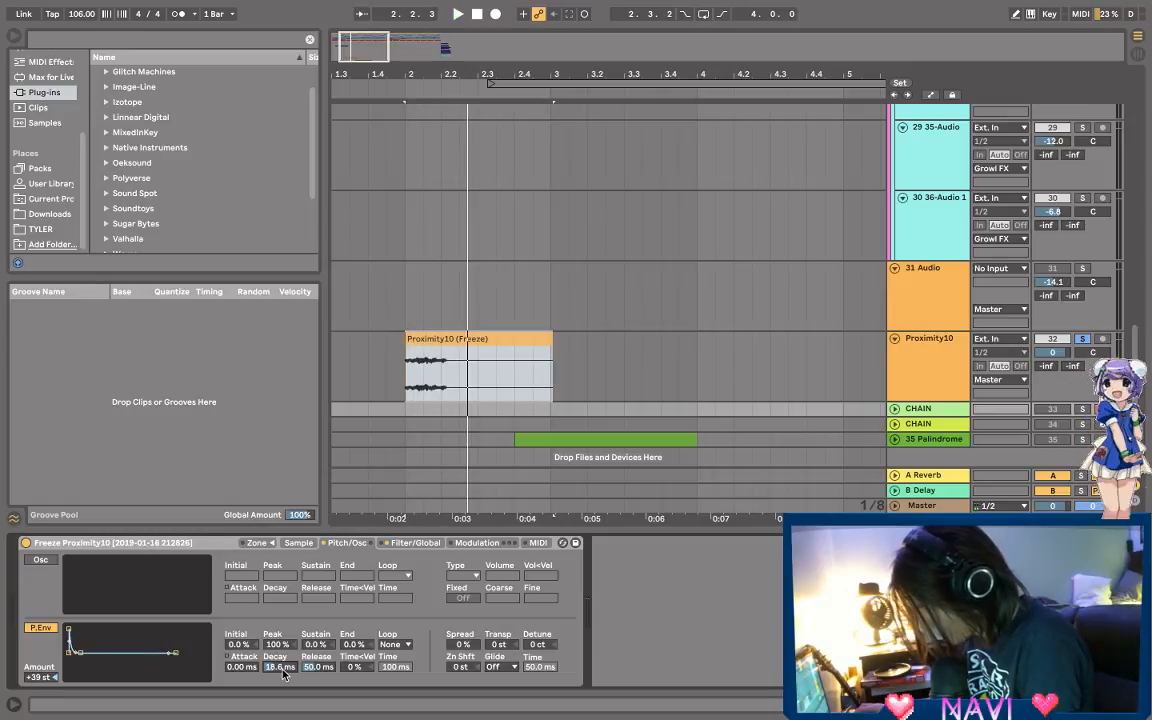
pyautogui.press('space')
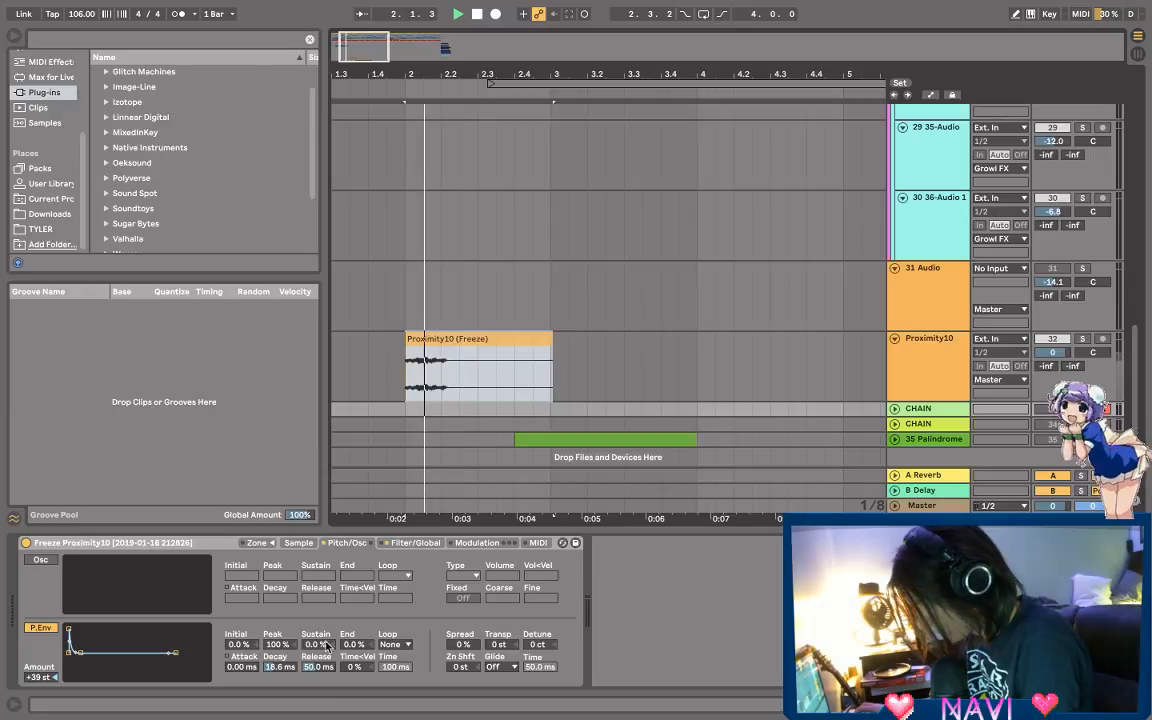
# Step: Create a one-bar MIDI clip at 2.1.1 on the CHAIN track below Proximity10, holding one C3 note extended with Legato
pyautogui.moveTo(411, 409); pyautogui.dragTo(546, 415)
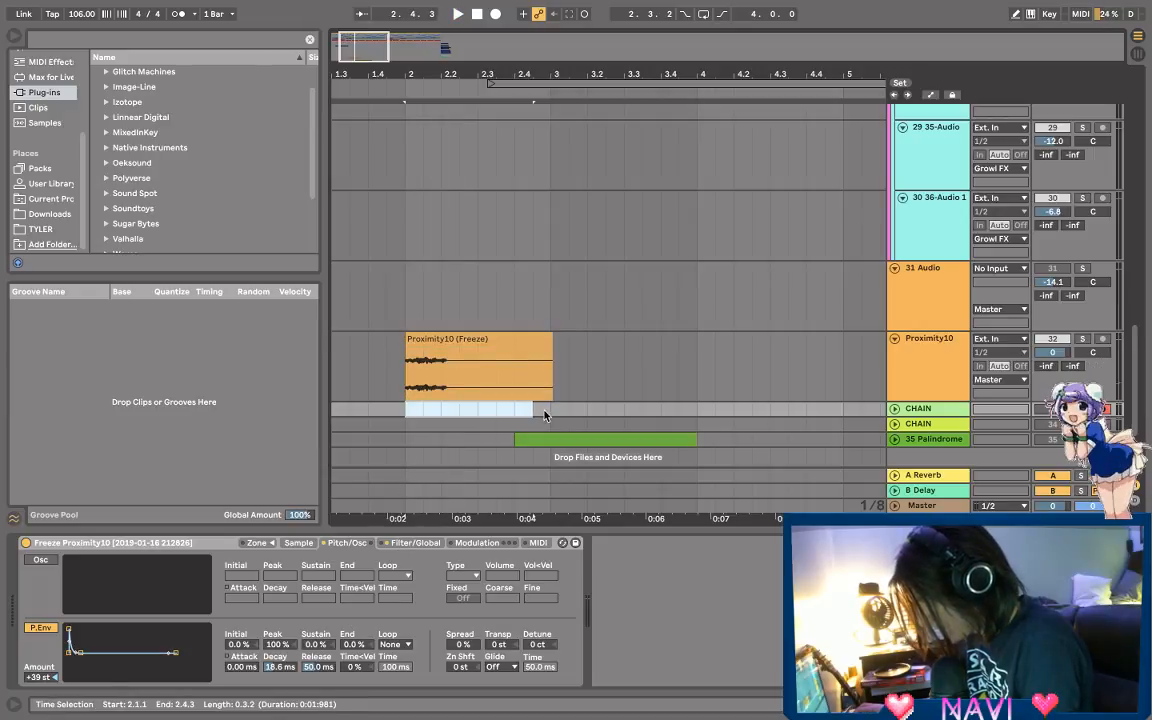
pyautogui.hotkey('ctrl', 'shift', 'm')
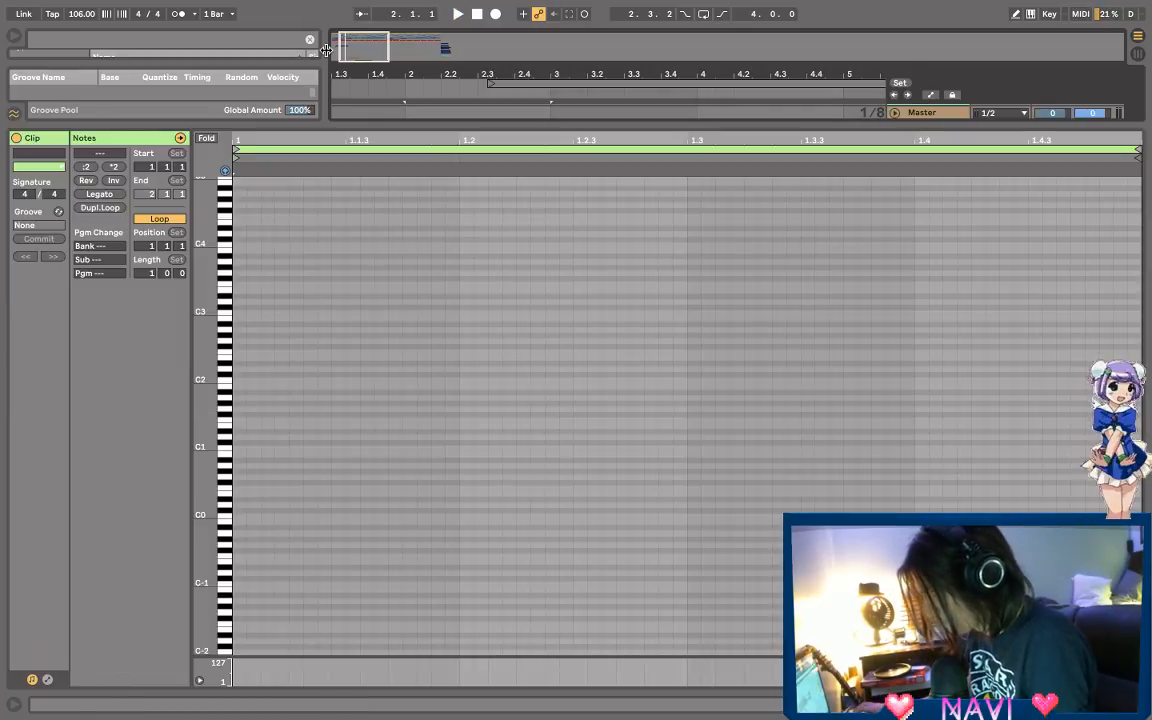
pyautogui.doubleClick(245, 312)
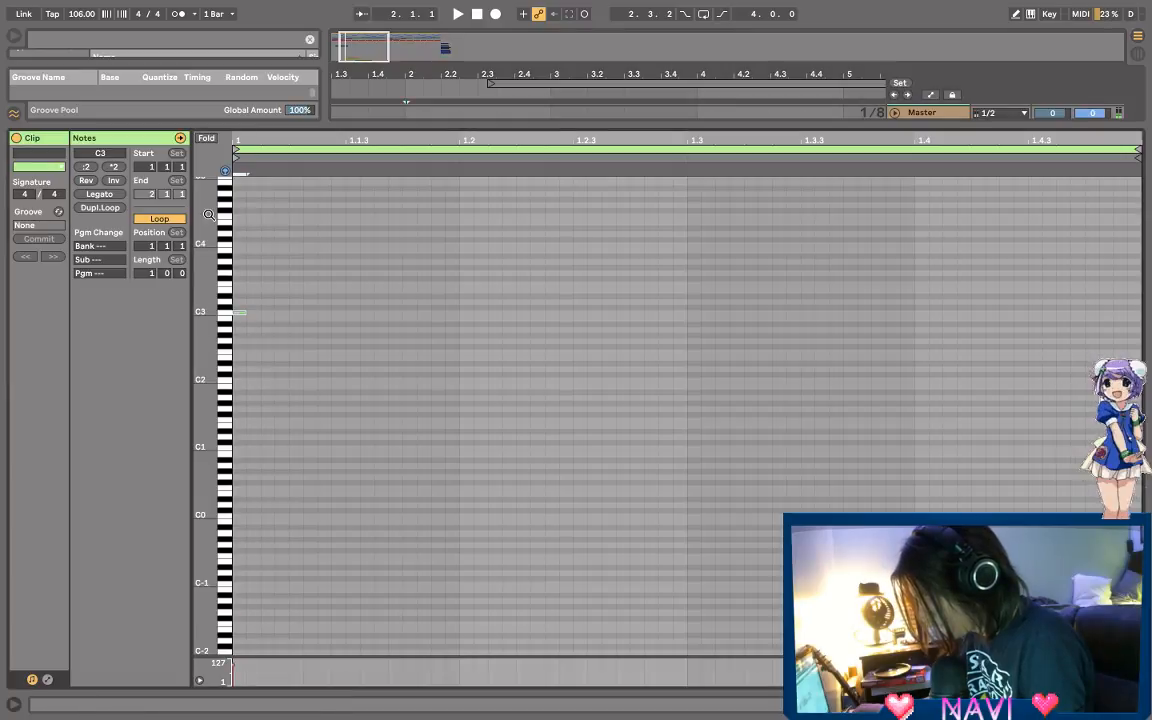
pyautogui.click(107, 194)
pyautogui.press('space')
pyautogui.press('space')
pyautogui.press('space')
# Step: Reshape the Sampler's pitch envelope to +23 st amount, -100% peak, 15% sustain and 41% decay slope while repeatedly auditioning the soloed CHAIN clip
pyautogui.hotkey('shift', 'Tab')
pyautogui.press('space')
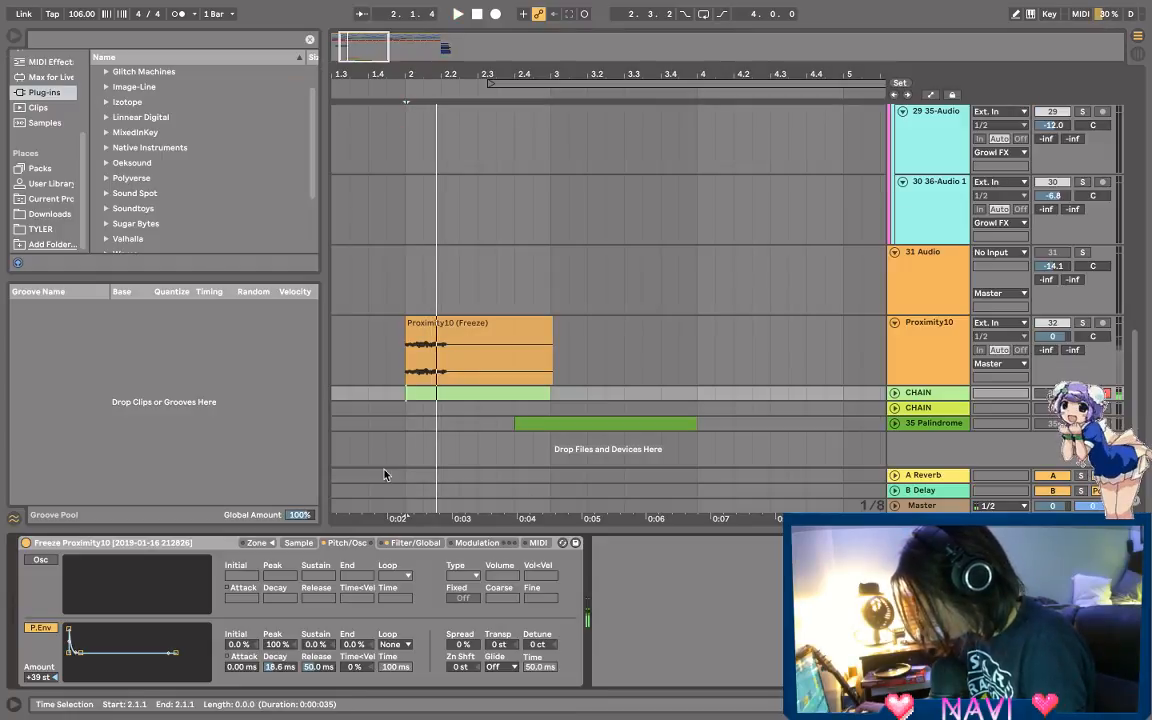
pyautogui.press('space')
pyautogui.moveTo(80, 652)
pyautogui.mouseDown()
pyautogui.moveTo(115, 645)
pyautogui.moveTo(80, 643)
pyautogui.moveTo(94, 652)
pyautogui.moveTo(69, 640)
pyautogui.moveTo(69, 676)
pyautogui.moveTo(83, 655)
pyautogui.moveTo(45, 660)
pyautogui.moveTo(45, 715)
pyautogui.moveTo(45, 658)
pyautogui.moveTo(45, 674)
pyautogui.mouseUp()
pyautogui.press('space')
pyautogui.press('space')
pyautogui.press('space')
pyautogui.press('space')
pyautogui.press('space')
pyautogui.press('space')
pyautogui.press('space')
pyautogui.press('space')
pyautogui.press('space')
pyautogui.press('space')
pyautogui.press('space')
pyautogui.press('space')
pyautogui.press('space')
pyautogui.press('space')
pyautogui.press('space')
pyautogui.press('space')
pyautogui.press('space')
pyautogui.press('space')
pyautogui.press('space')
pyautogui.press('space')
pyautogui.press('space')
pyautogui.press('space')
pyautogui.press('space')
pyautogui.press('space')
pyautogui.press('space')
pyautogui.press('space')
pyautogui.press('space')
pyautogui.press('space')
pyautogui.press('space')
pyautogui.press('space')
pyautogui.press('space')
pyautogui.press('space')
pyautogui.press('space')
pyautogui.press('space')
pyautogui.press('space')
pyautogui.press('space')
pyautogui.press('space')
pyautogui.press('space')
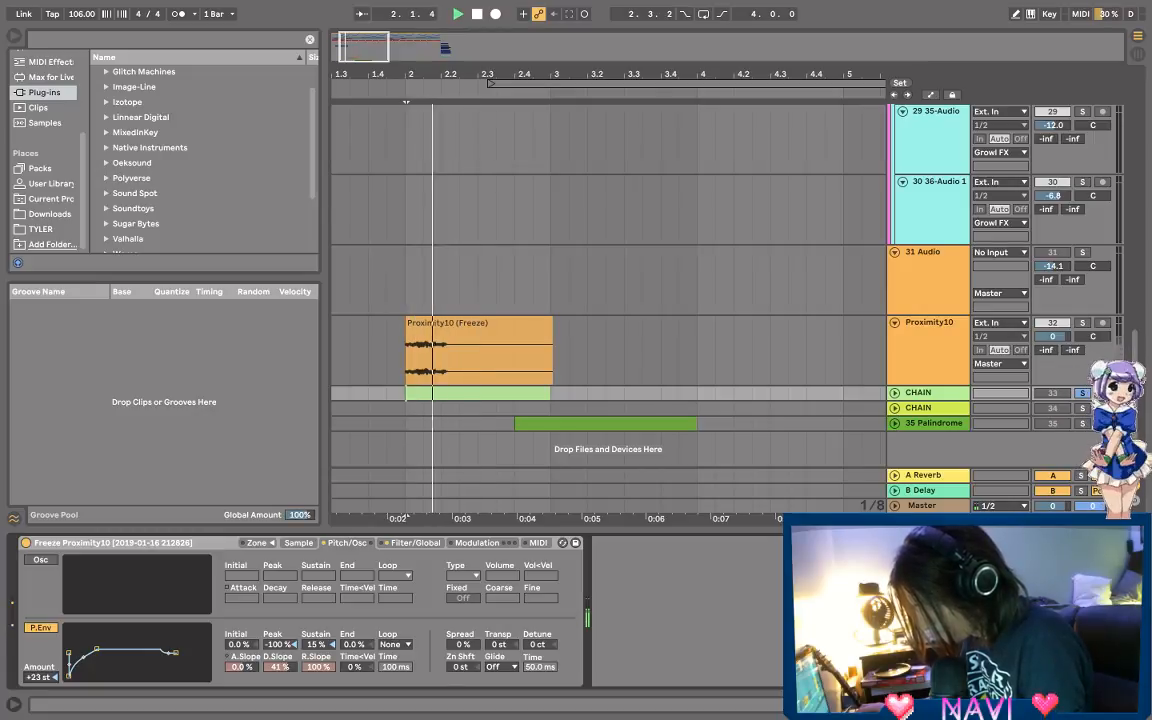
pyautogui.press('space')
# Step: Find Polyverse's Manipulator by searching the plug-ins for "mani" and add it after the Sampler
pyautogui.click(295, 543)
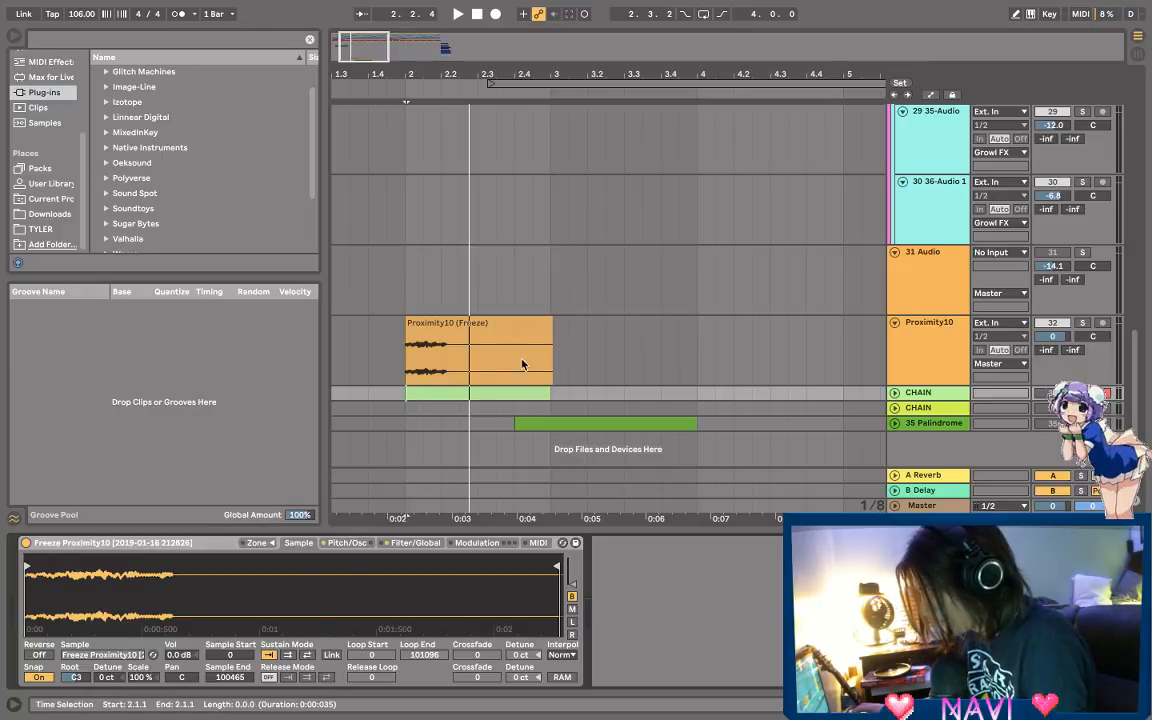
pyautogui.click(58, 37)
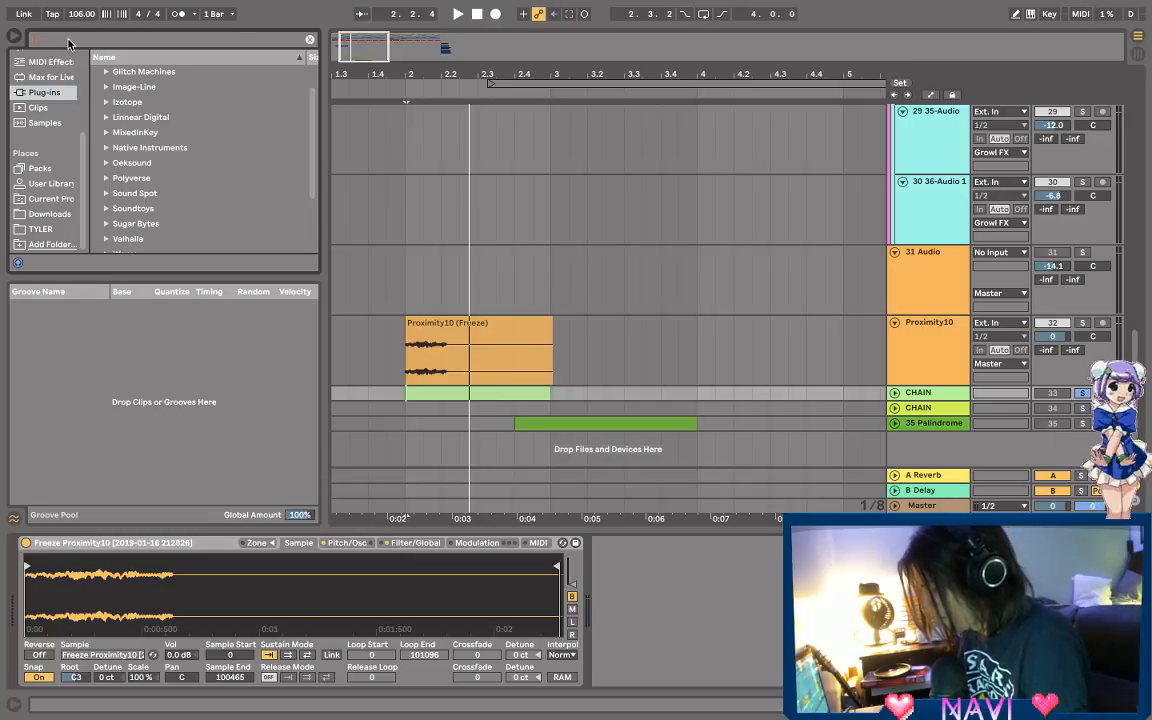
pyautogui.write('mani')
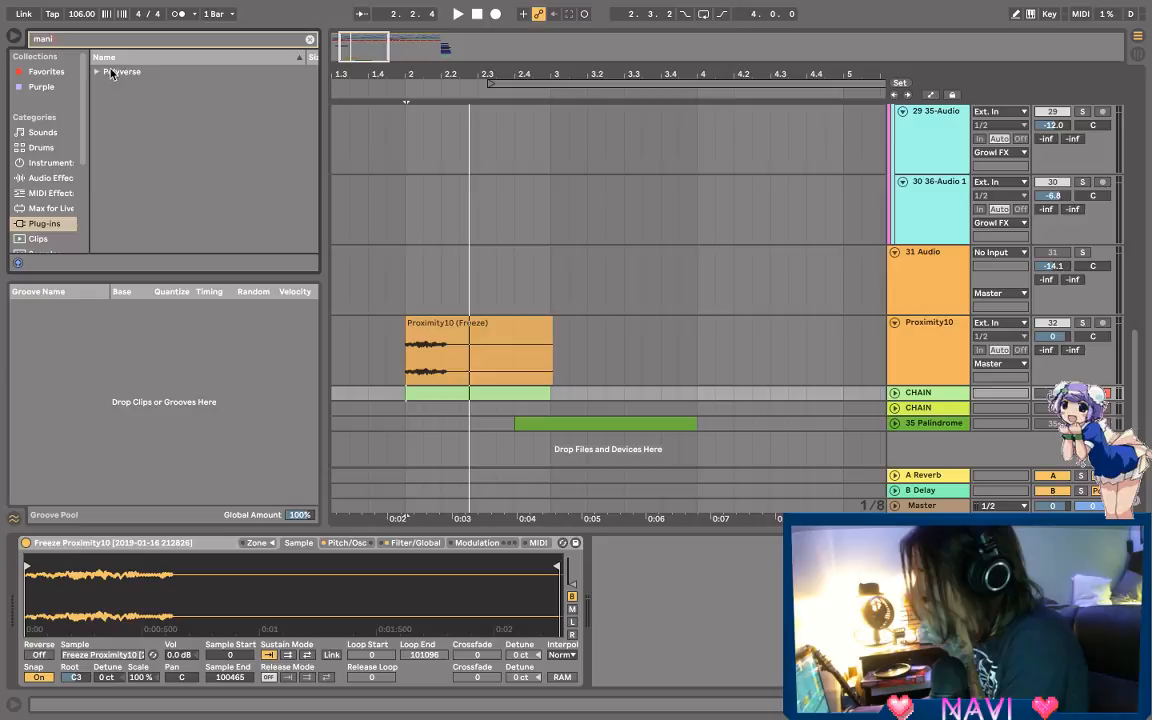
pyautogui.click(97, 72)
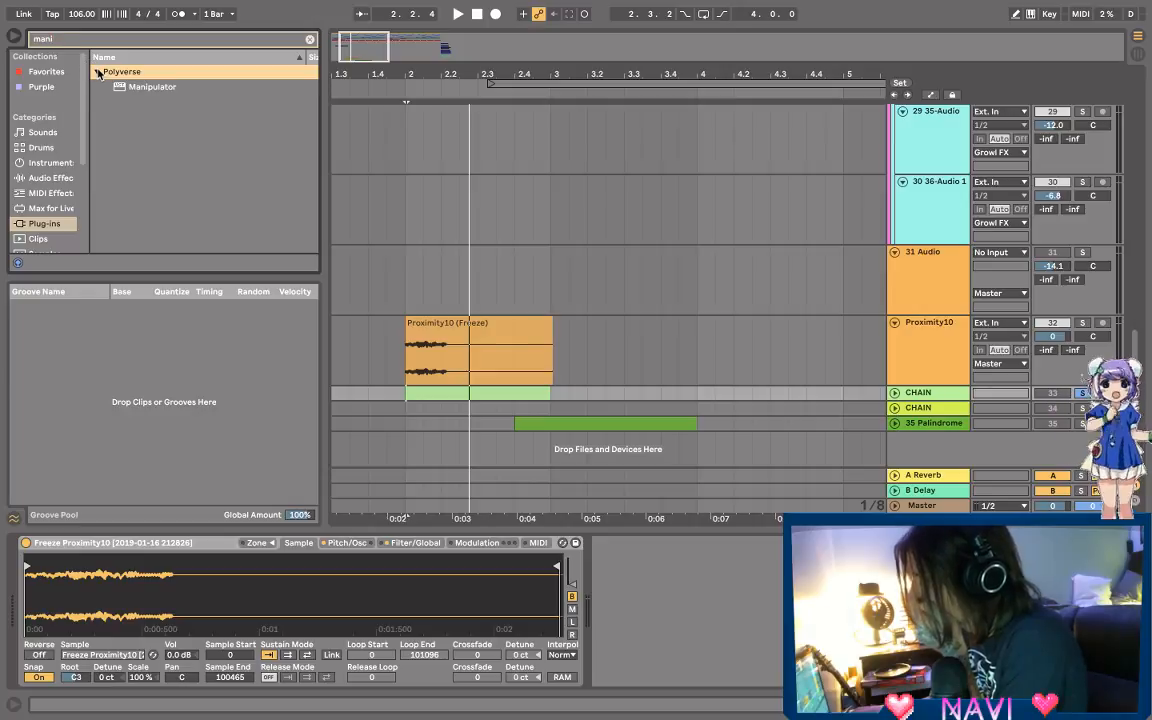
pyautogui.click(153, 88)
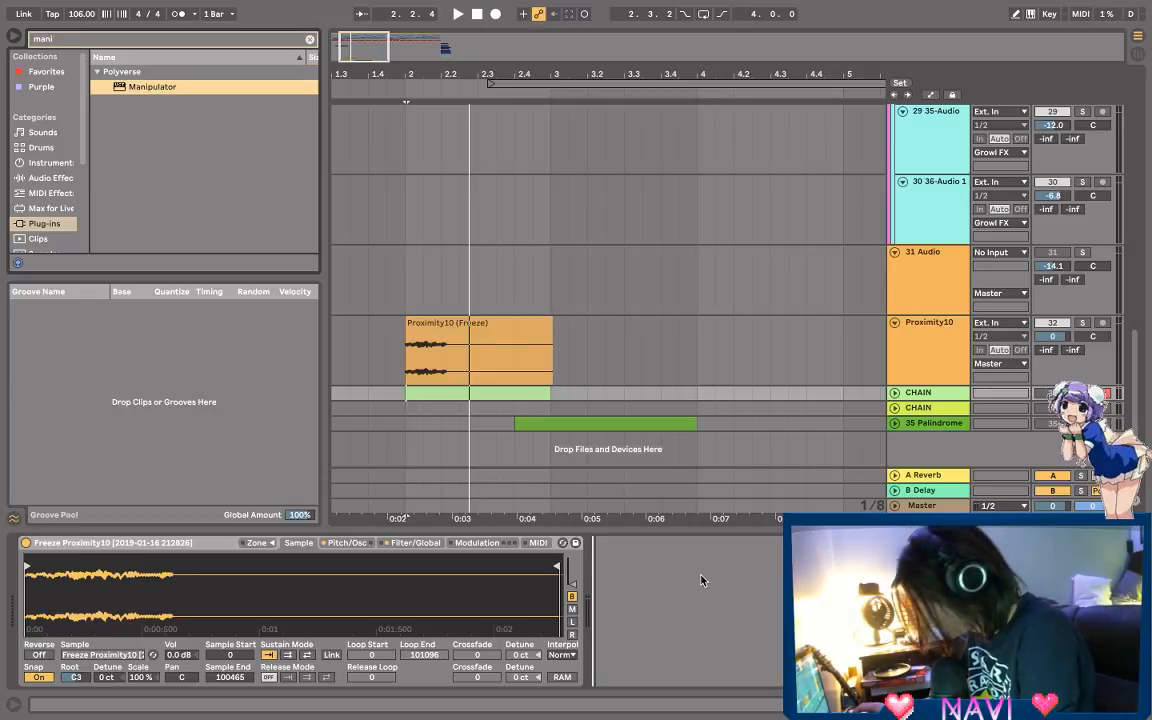
pyautogui.moveTo(152, 87); pyautogui.dragTo(701, 581)
# Step: Set Manipulator's Harmonics to 0.500, Pitch to -1.00 and Formant to 8.00 during playback
pyautogui.moveTo(400, 274); pyautogui.dragTo(400, 257)
pyautogui.press('space')
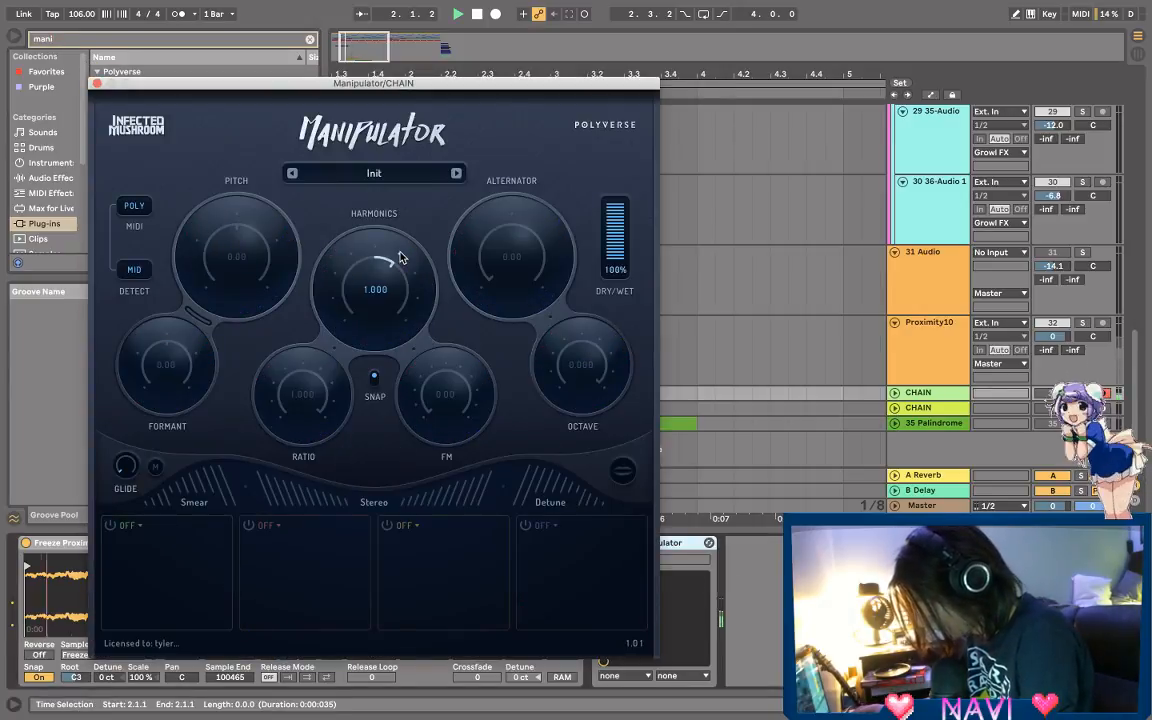
pyautogui.moveTo(215, 224); pyautogui.dragTo(241, 214)
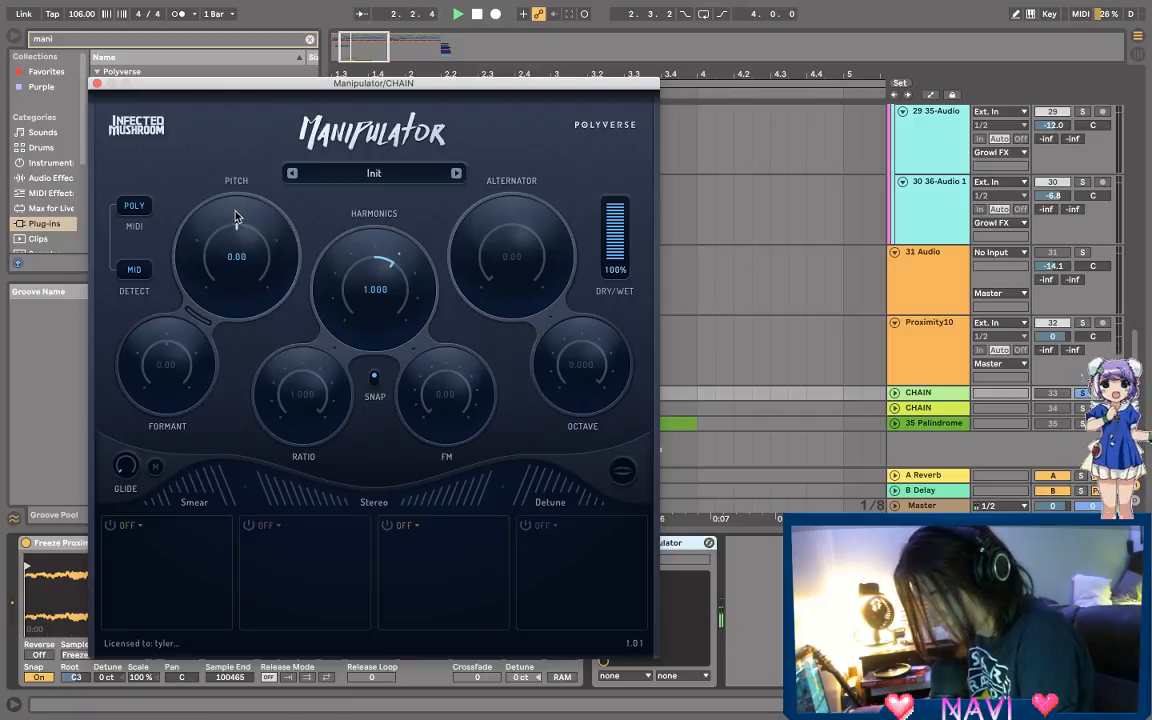
pyautogui.moveTo(215, 224); pyautogui.dragTo(240, 202)
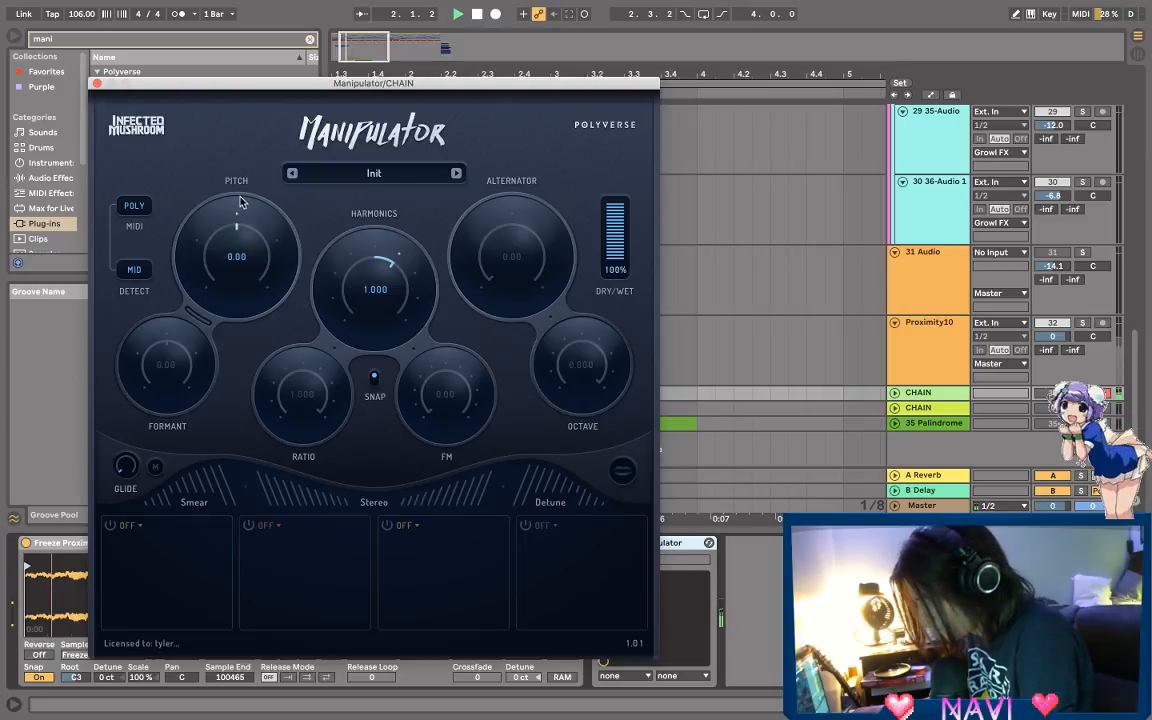
pyautogui.doubleClick(242, 201)
pyautogui.moveTo(368, 262)
pyautogui.mouseDown()
pyautogui.moveTo(375, 284)
pyautogui.moveTo(379, 267)
pyautogui.mouseUp()
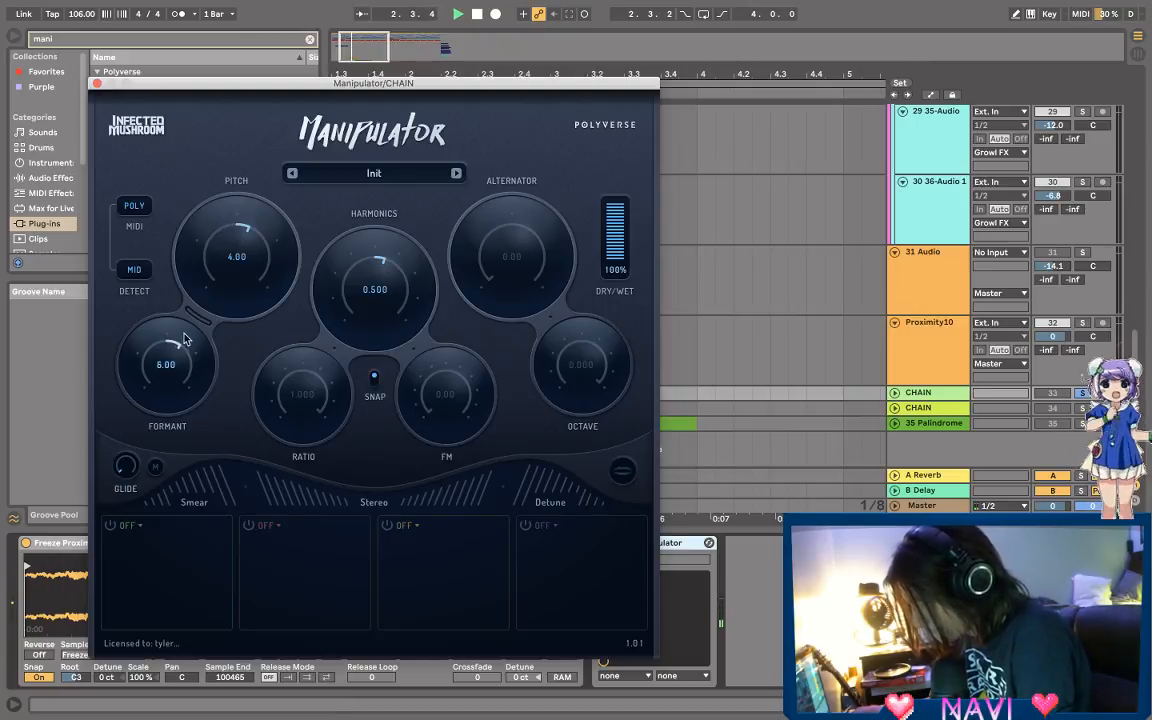
pyautogui.moveTo(208, 297); pyautogui.dragTo(235, 237)
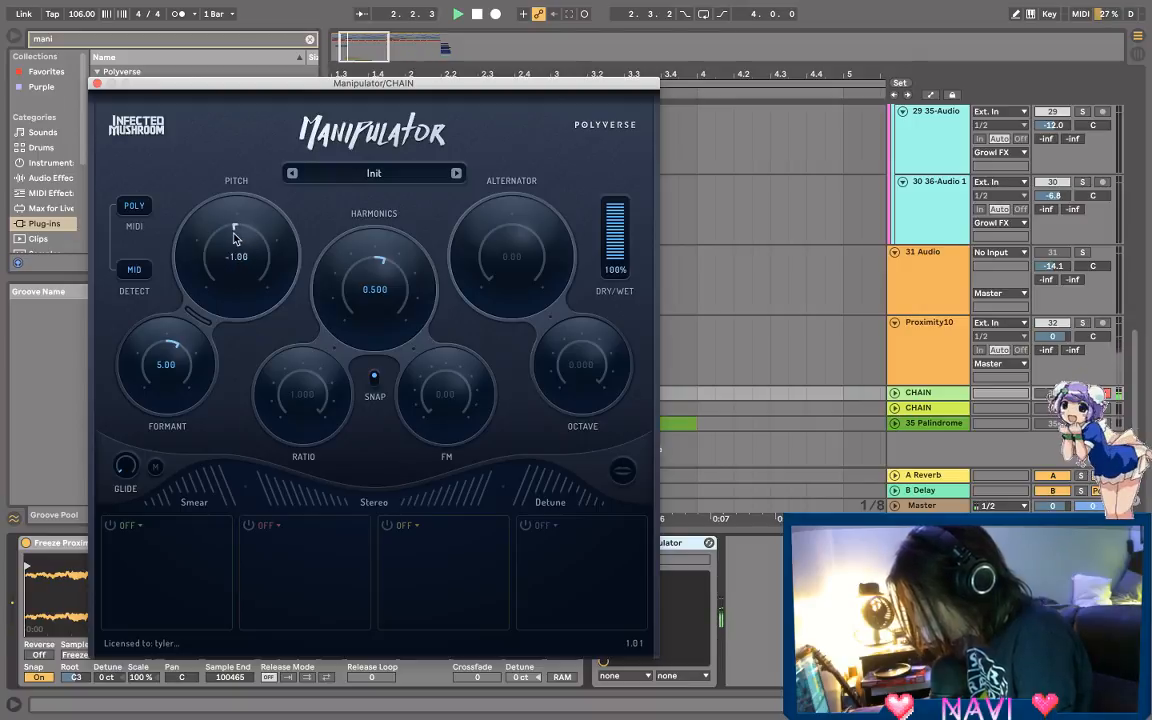
pyautogui.moveTo(208, 315); pyautogui.dragTo(183, 358)
# Step: Set Manipulator's Ratio to 0.938 and FM to 31.00 during playback
pyautogui.moveTo(320, 412)
pyautogui.mouseDown()
pyautogui.moveTo(283, 366)
pyautogui.moveTo(338, 405)
pyautogui.mouseUp()
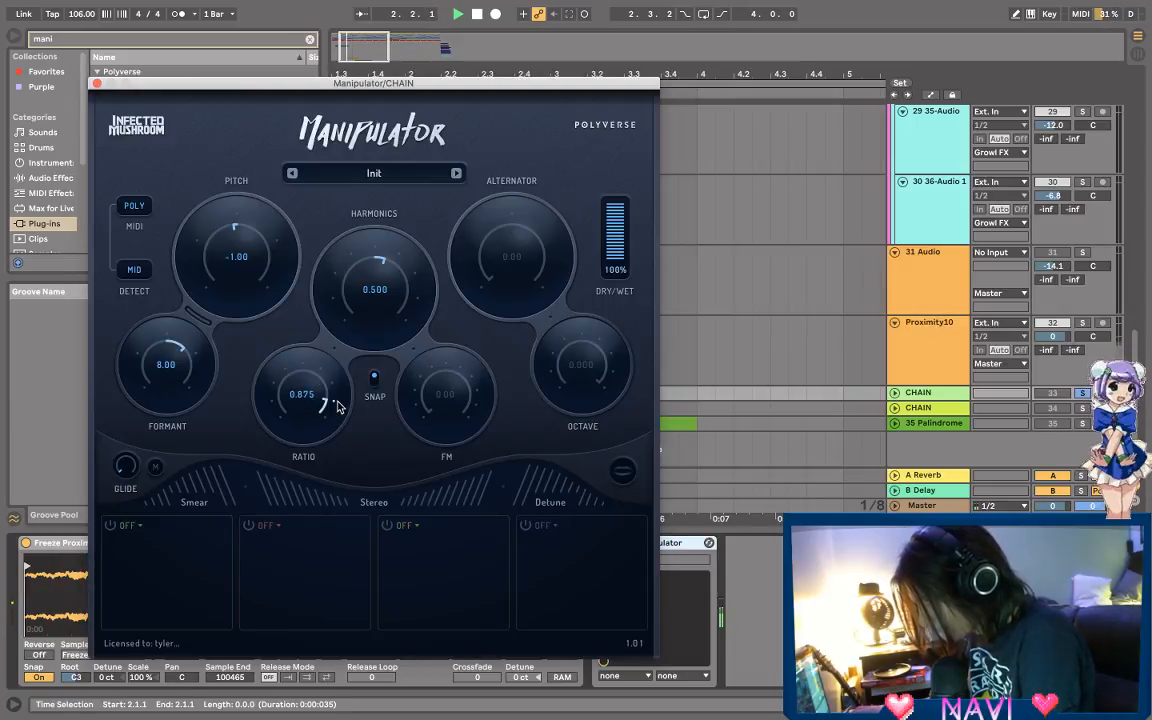
pyautogui.moveTo(430, 437); pyautogui.dragTo(476, 352)
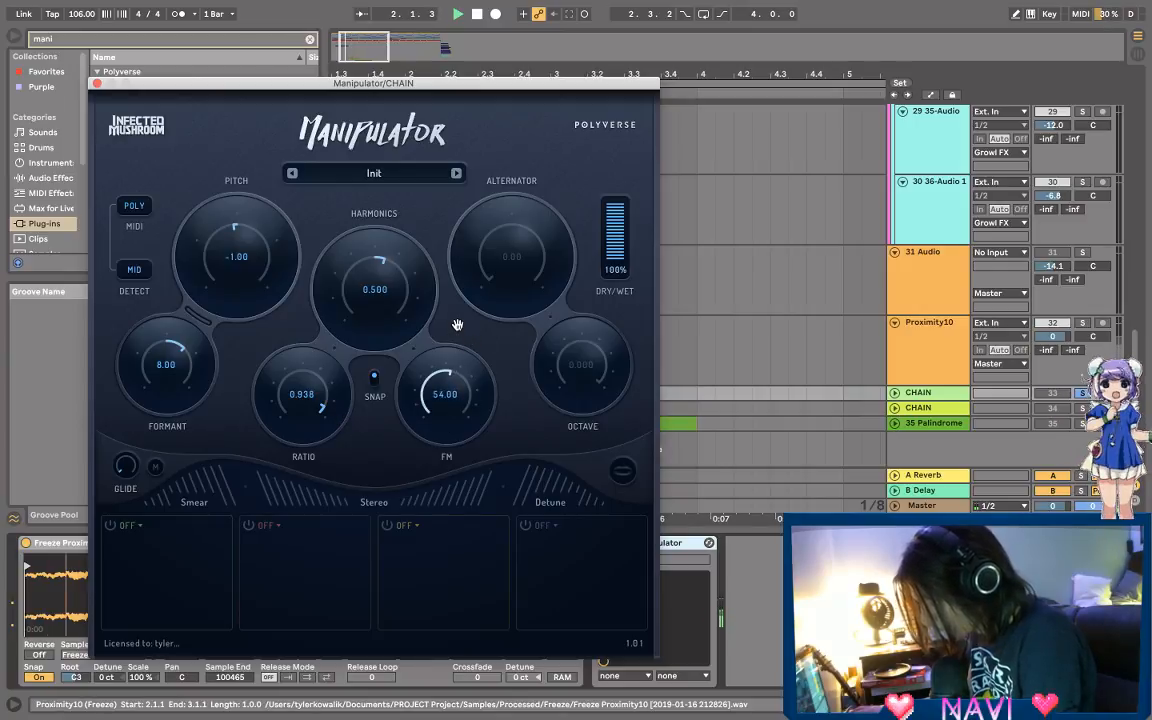
pyautogui.moveTo(448, 322); pyautogui.dragTo(327, 308)
# Step: Set Manipulator's Alternator to 10.00 and Octave to -5.500 during playback
pyautogui.moveTo(510, 256); pyautogui.dragTo(548, 172)
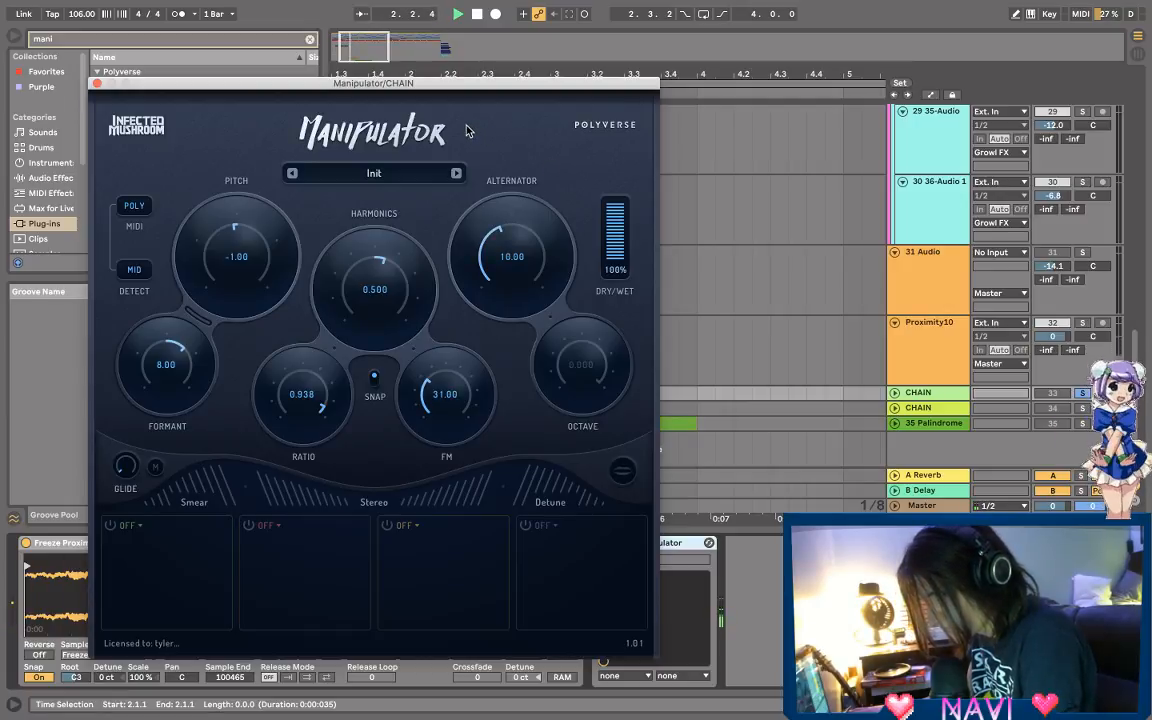
pyautogui.moveTo(583, 362); pyautogui.dragTo(536, 306)
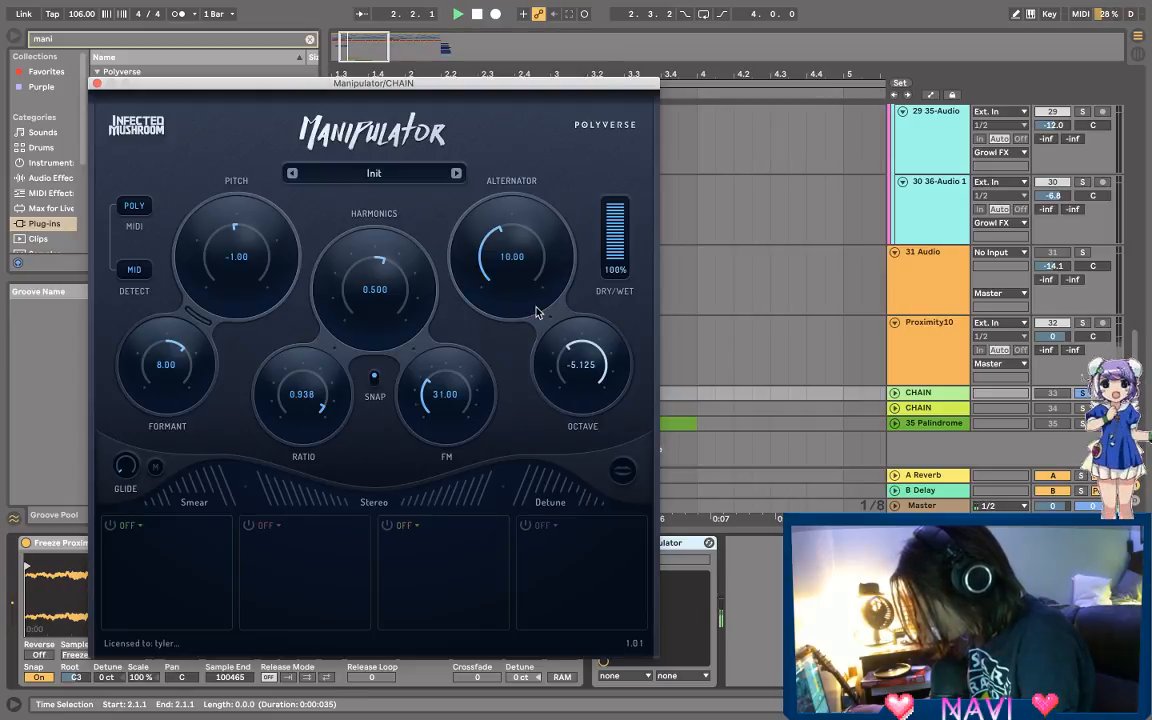
pyautogui.moveTo(557, 338)
pyautogui.mouseDown()
pyautogui.moveTo(595, 352)
pyautogui.moveTo(540, 332)
pyautogui.mouseUp()
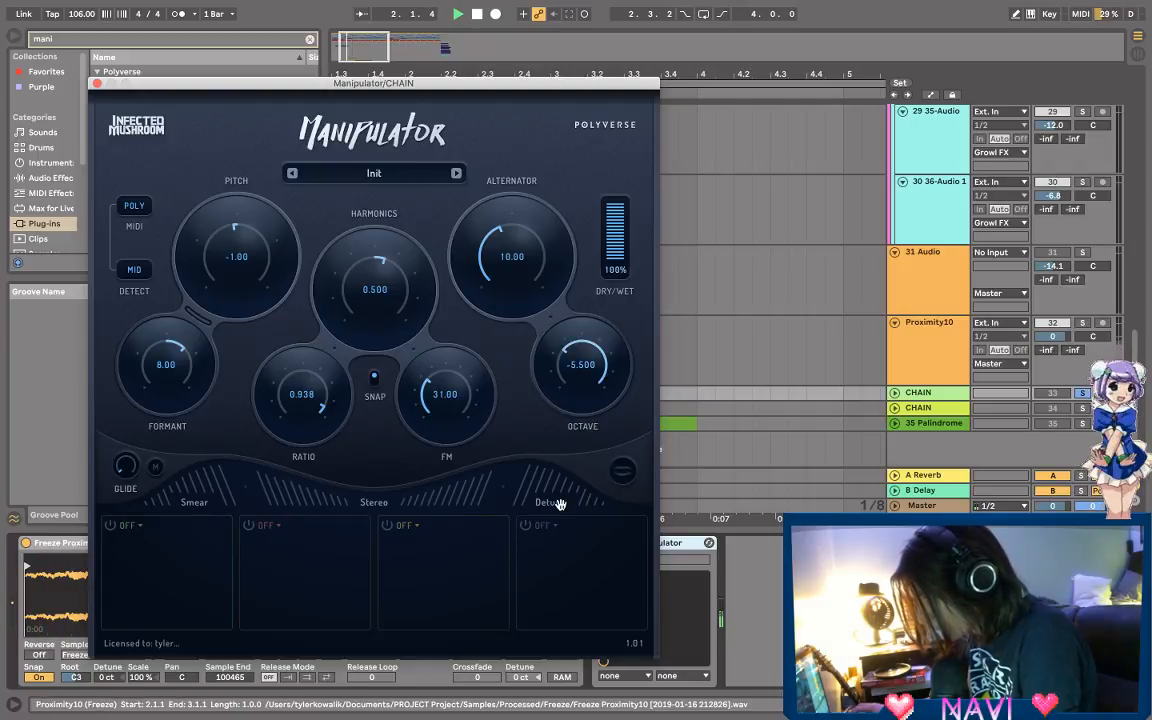
# Step: Raise Manipulator's Detune, audition the sound with a different Glide amount, and close the plug-in window
pyautogui.moveTo(552, 489)
pyautogui.mouseDown()
pyautogui.moveTo(523, 475)
pyautogui.moveTo(546, 485)
pyautogui.mouseUp()
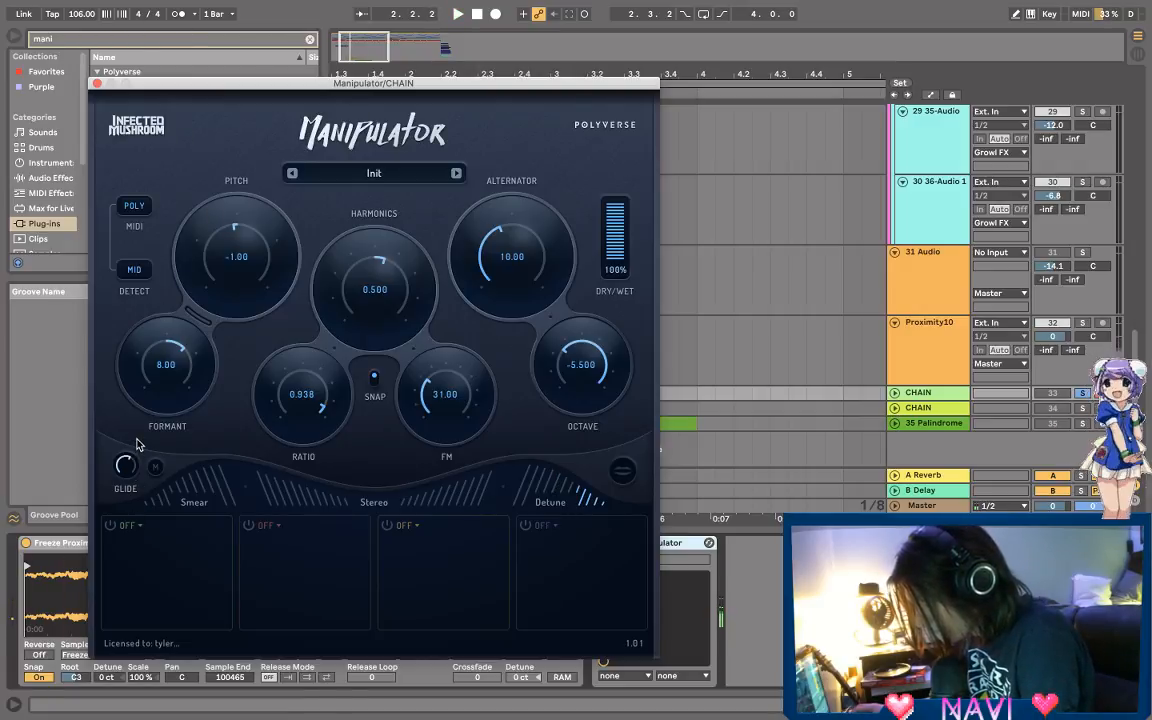
pyautogui.press('space')
pyautogui.press('space')
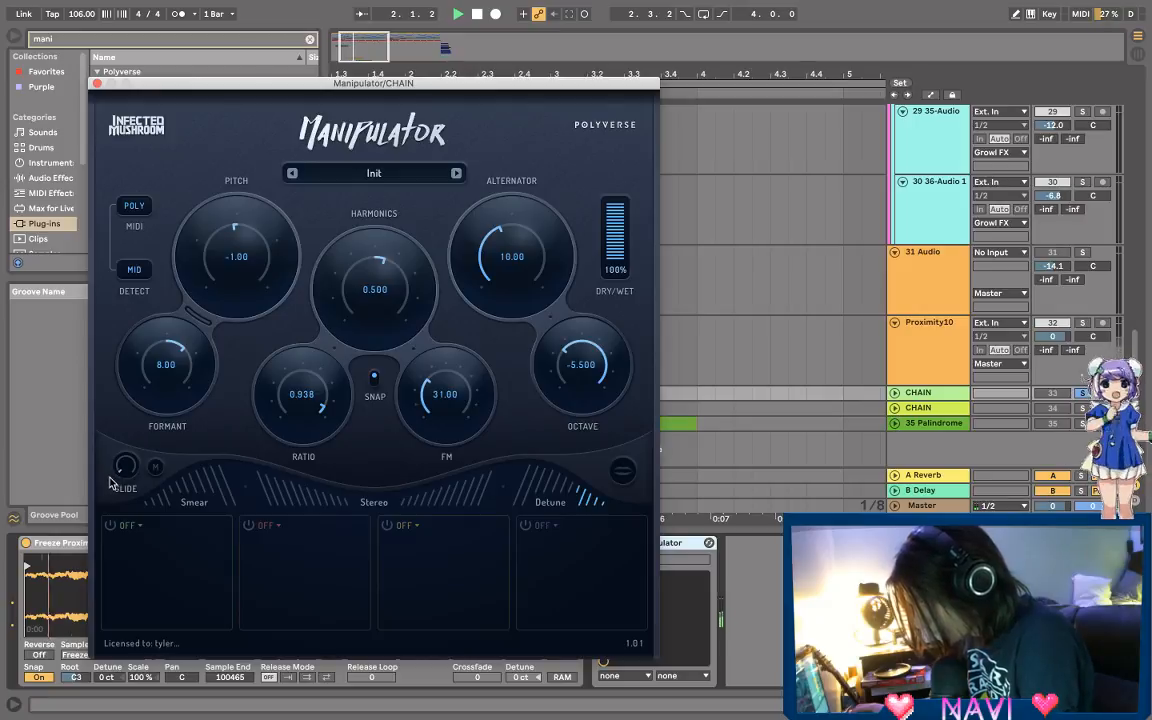
pyautogui.press('space')
pyautogui.click(97, 83)
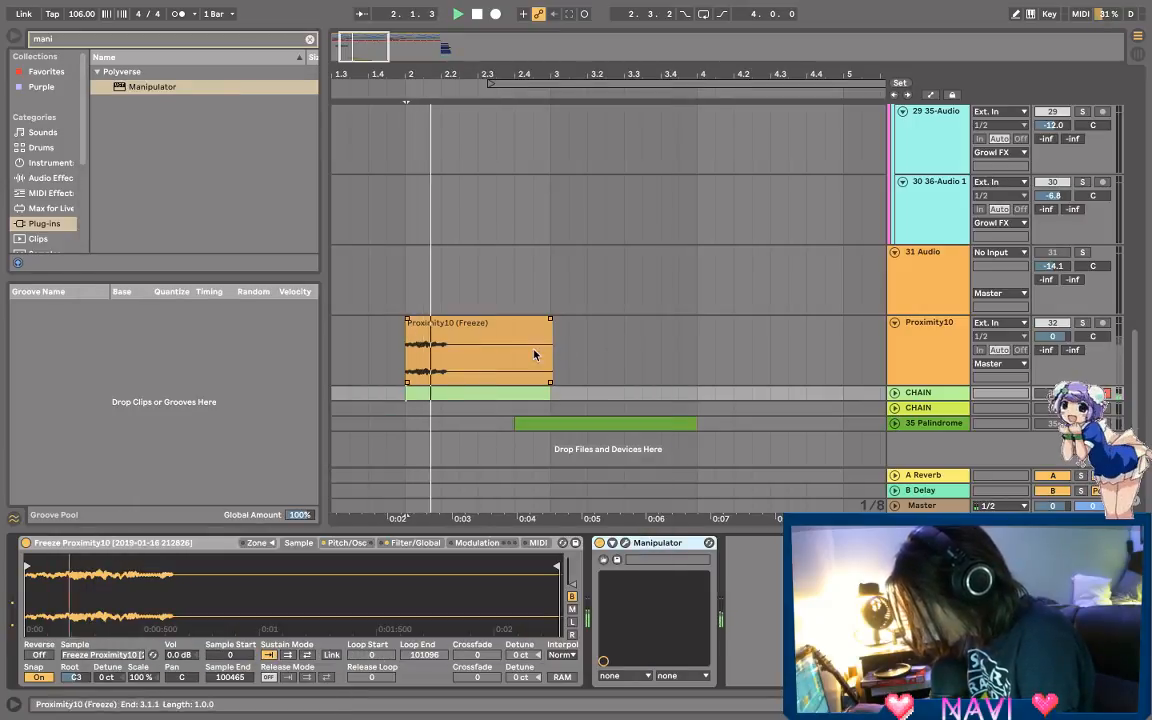
# Step: Unfold the processed CHAIN track below Proximity10, freeze it and flatten it to audio
pyautogui.rightClick(939, 392)
pyautogui.click(872, 393)
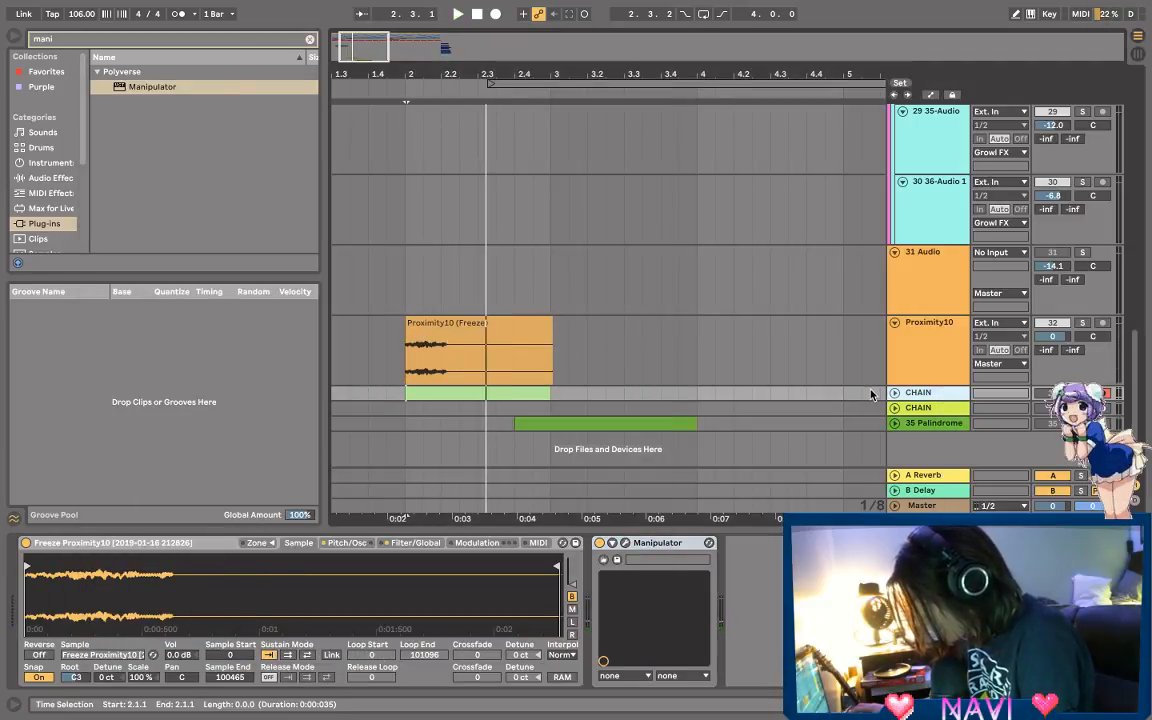
pyautogui.click(894, 393)
pyautogui.scroll(-2, 913, 388)
pyautogui.rightClick(913, 388)
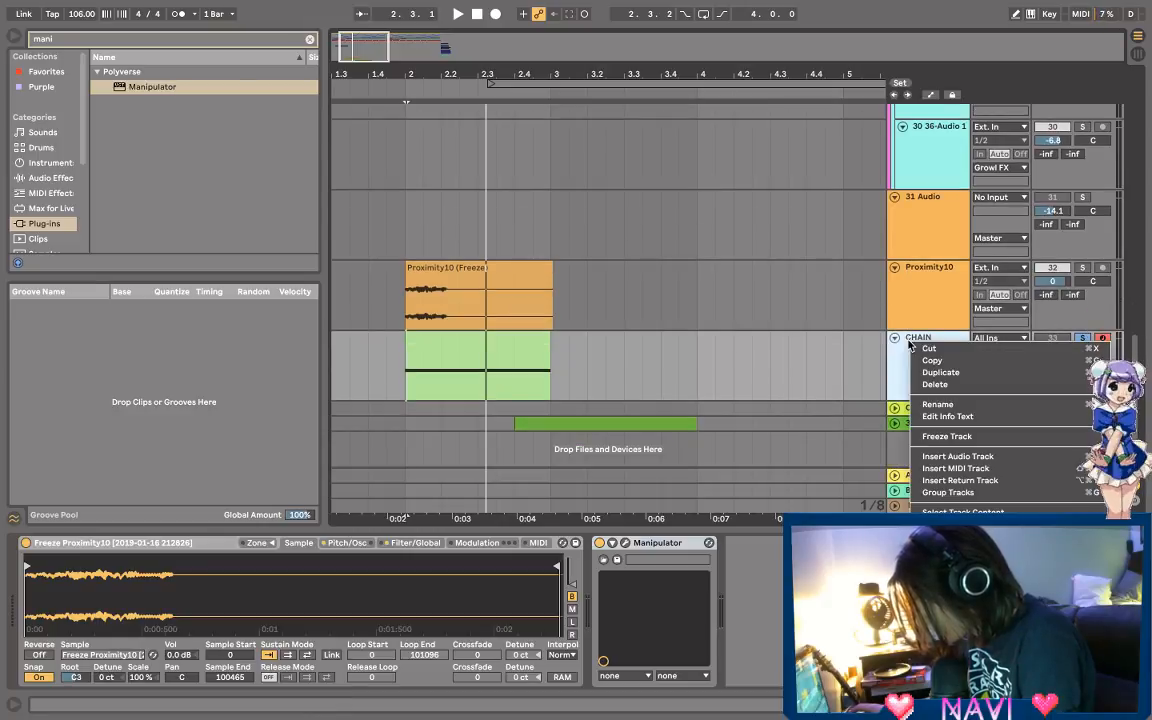
pyautogui.click(947, 437)
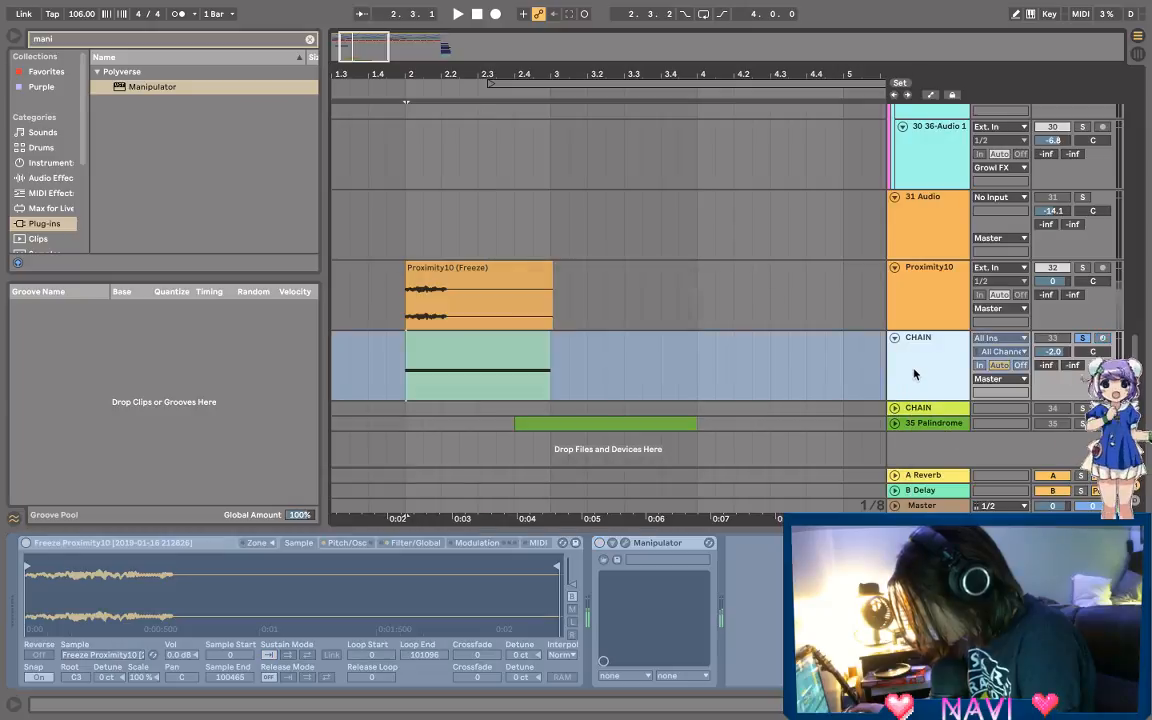
pyautogui.rightClick(917, 372)
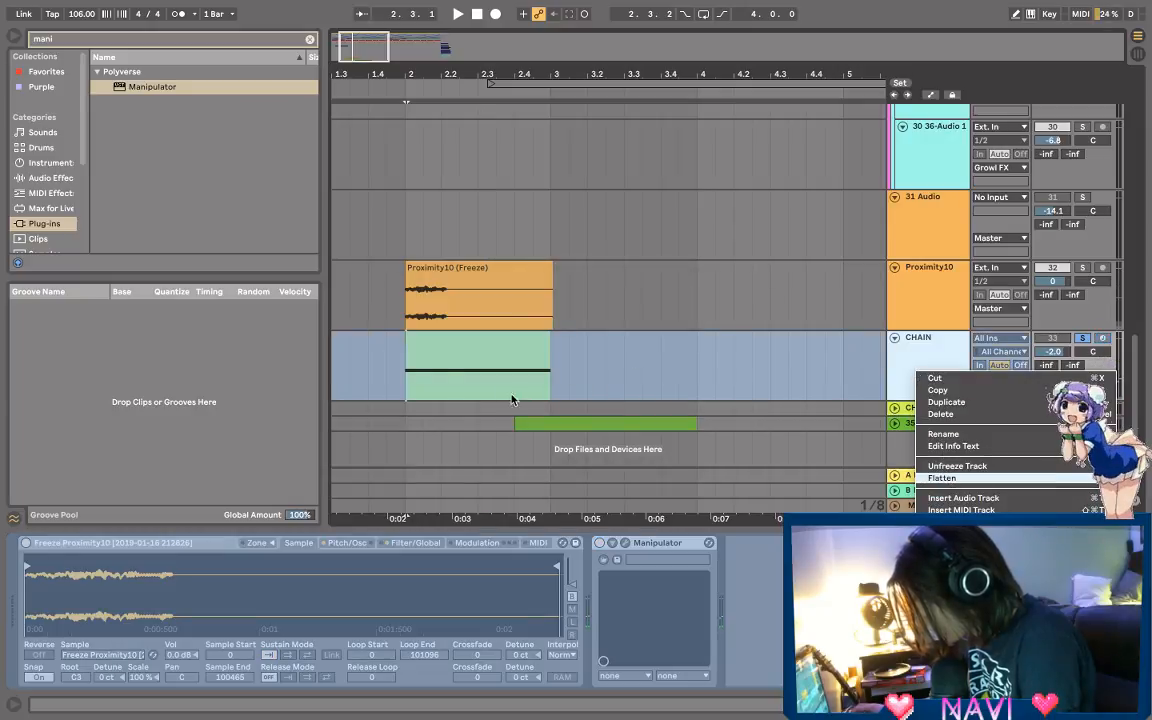
pyautogui.click(941, 477)
# Step: Play the flattened CHAIN clip and delete that CHAIN track
pyautogui.press('space')
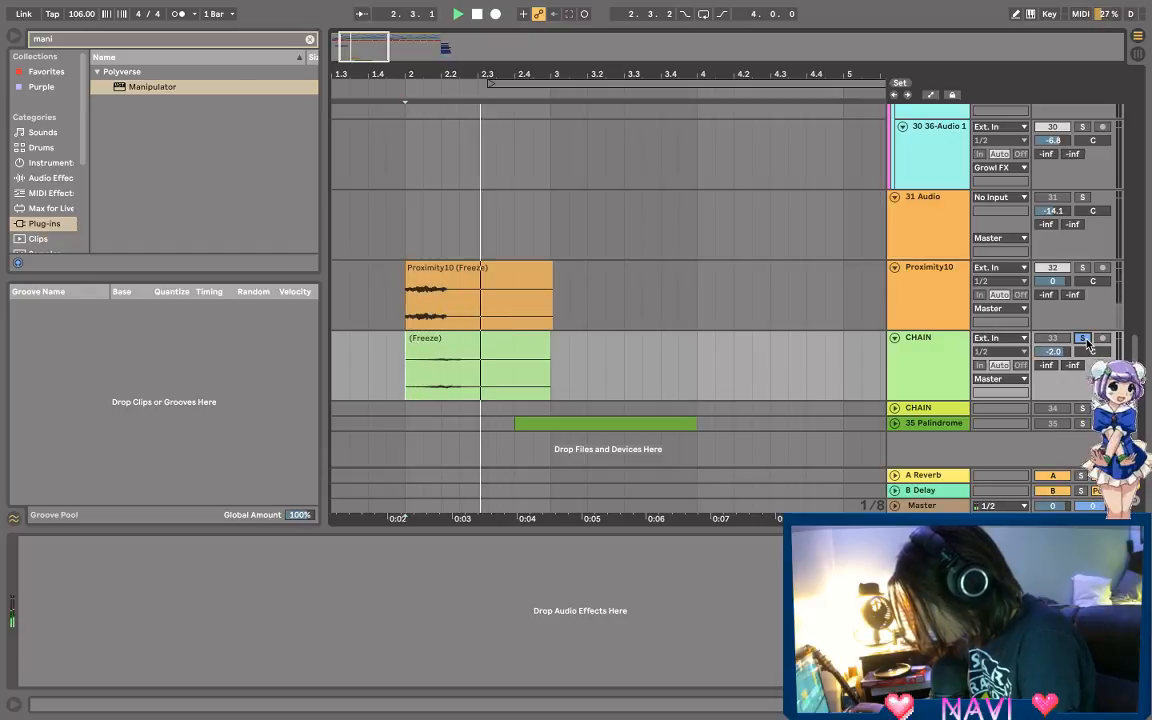
pyautogui.click(1083, 339)
pyautogui.click(940, 345)
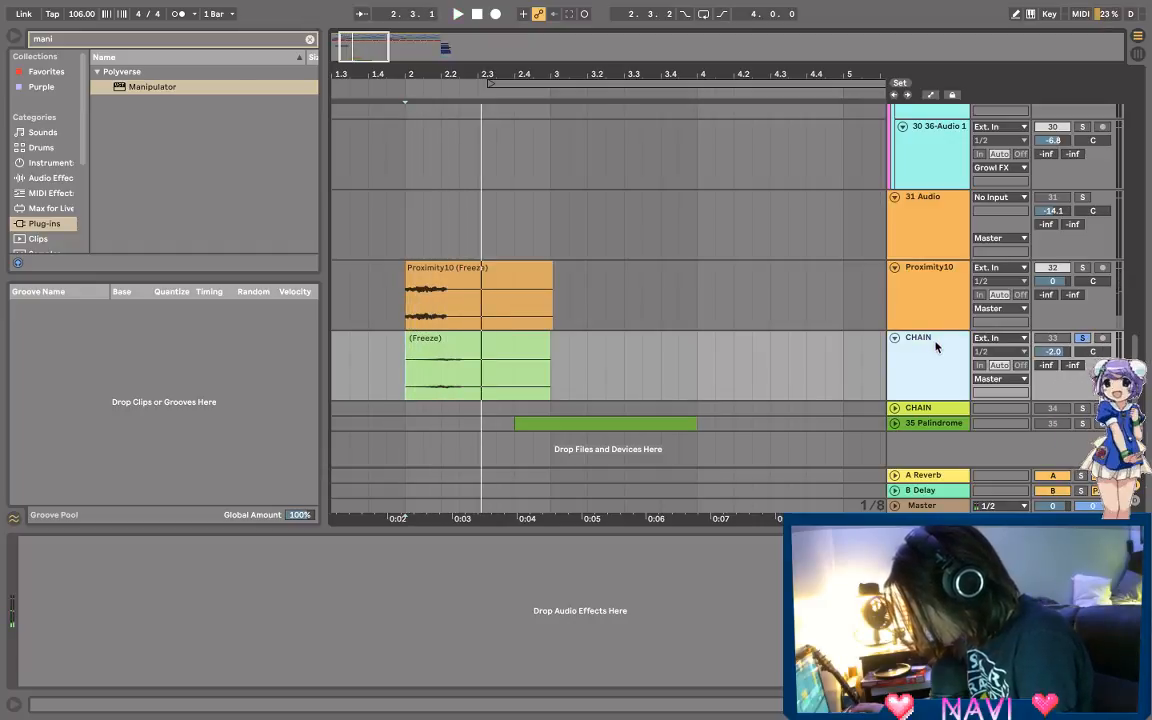
pyautogui.press('Delete')
# Step: Play the Proximity10 clip from 2.1.1 and turn off the track's solo
pyautogui.click(398, 342)
pyautogui.press('space')
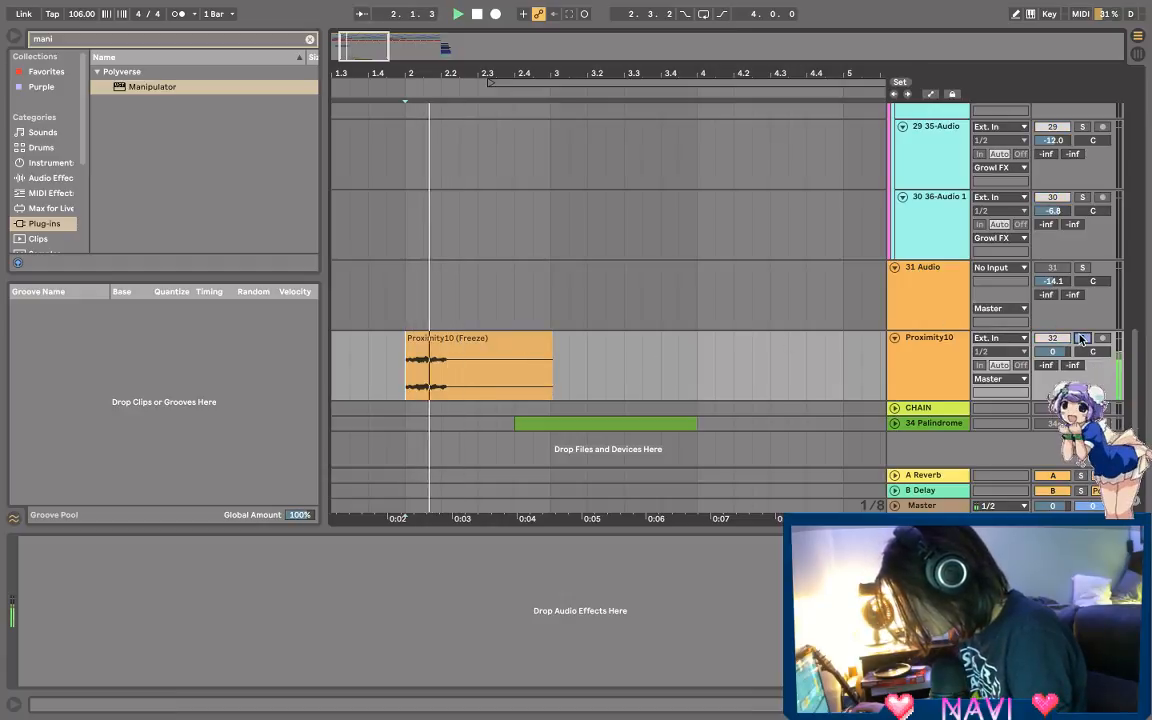
pyautogui.click(1081, 338)
pyautogui.click(1081, 338)
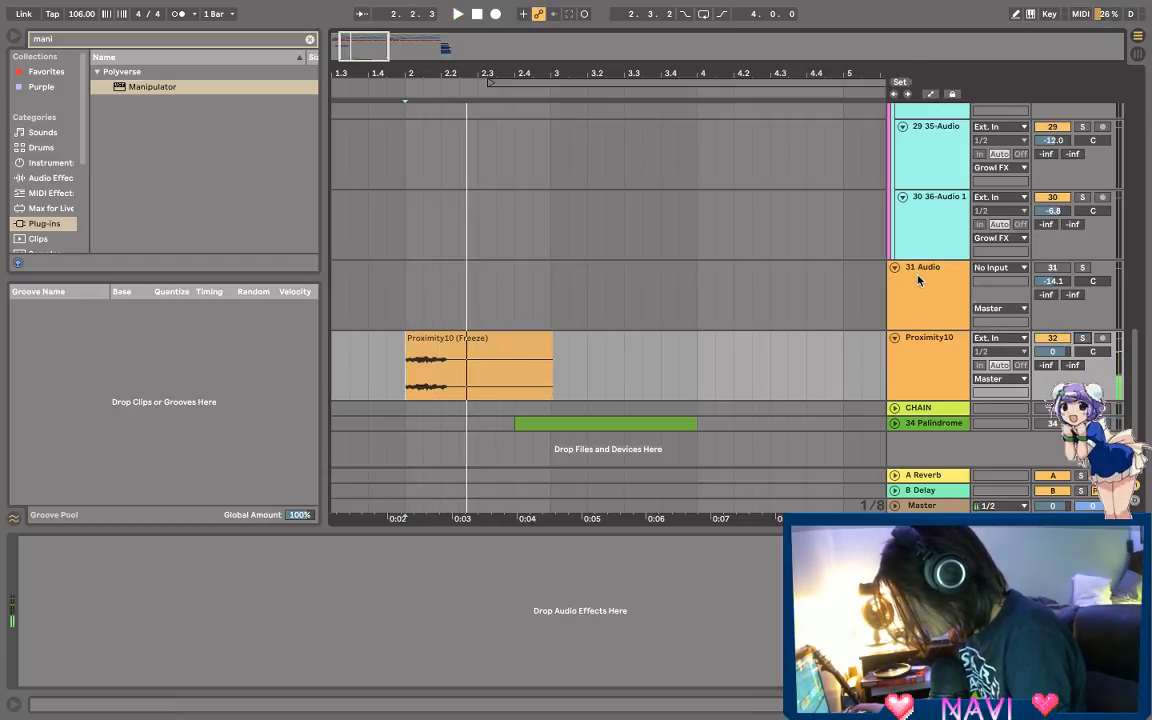
# Step: Play the Closed Growls CHAIN clip from 1.2.1 and look through the growl tracks in the arrangement
pyautogui.scroll(1, 920, 281)
pyautogui.scroll(10, 920, 281)
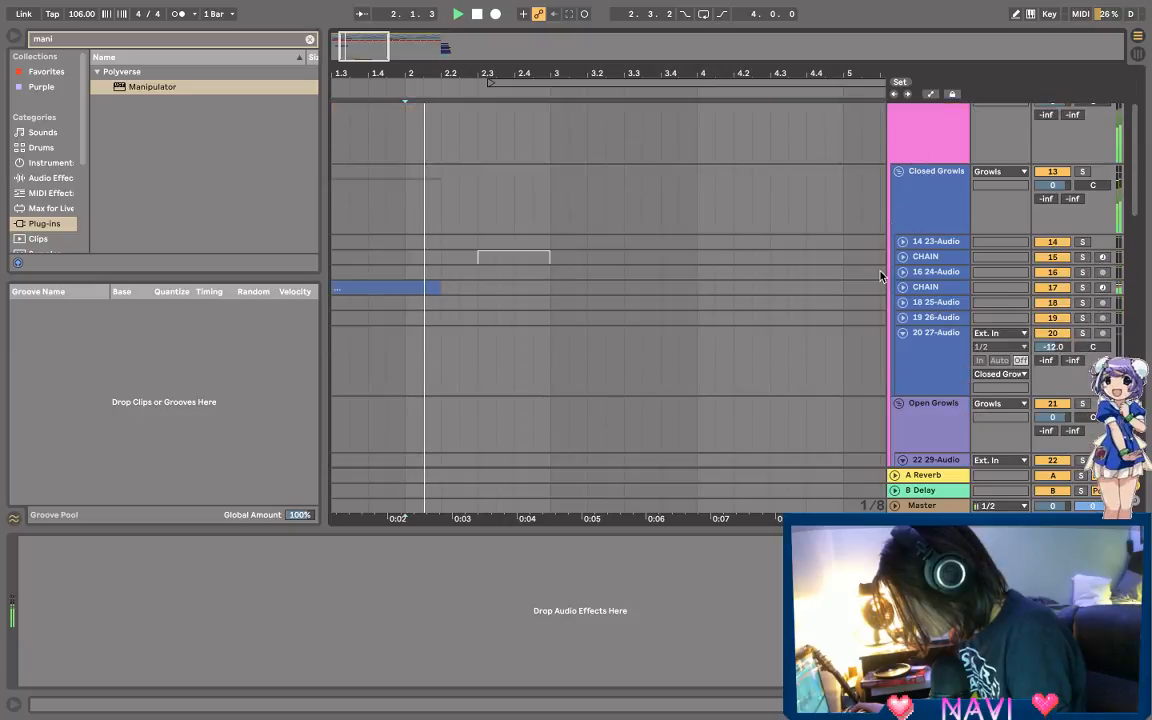
pyautogui.doubleClick(403, 287)
pyautogui.press('space')
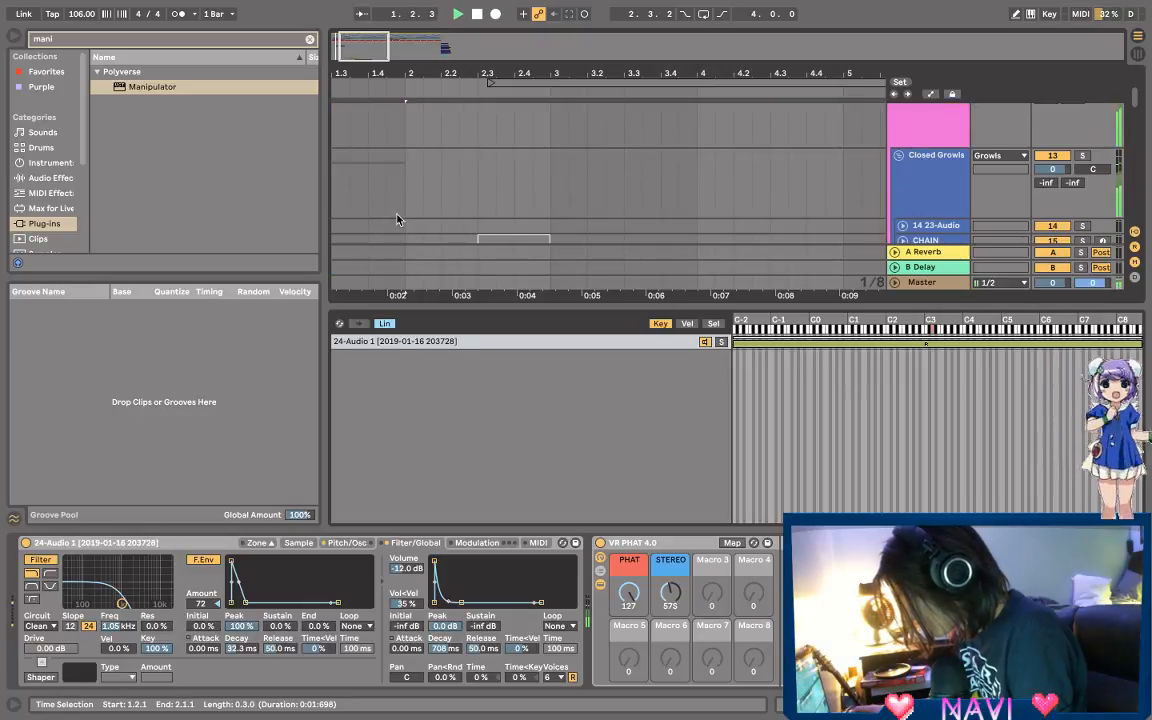
pyautogui.scroll(-10, 398, 214)
pyautogui.scroll(4, 398, 214)
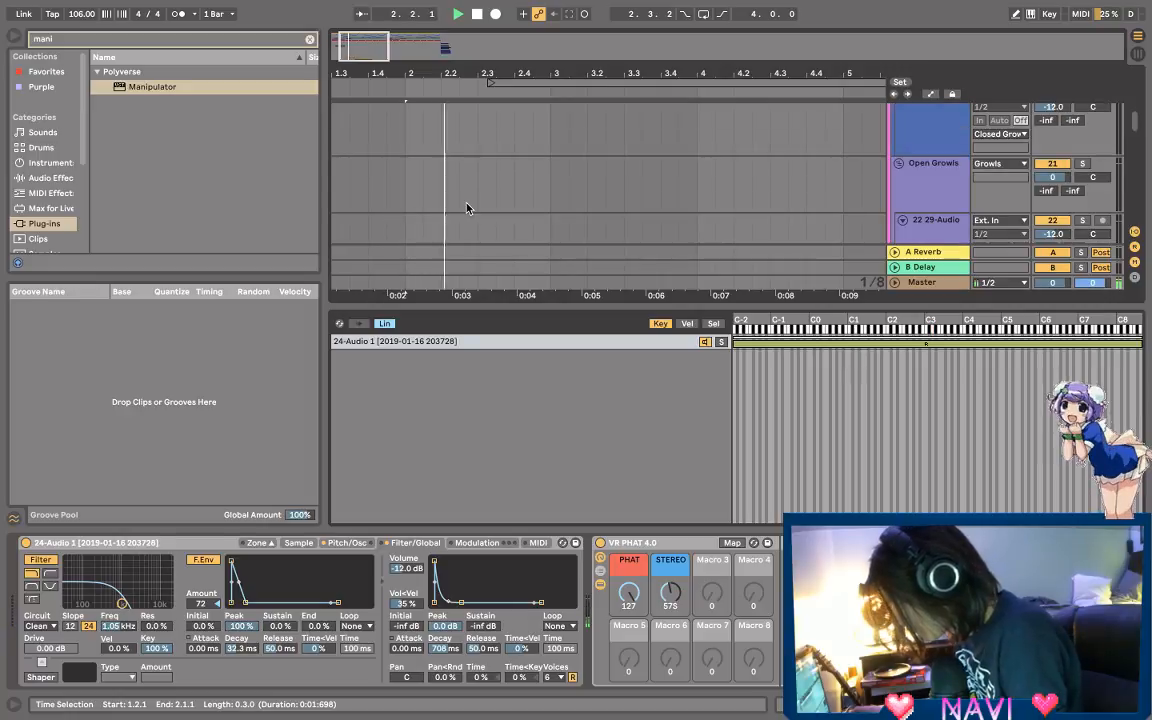
pyautogui.scroll(-4, 467, 207)
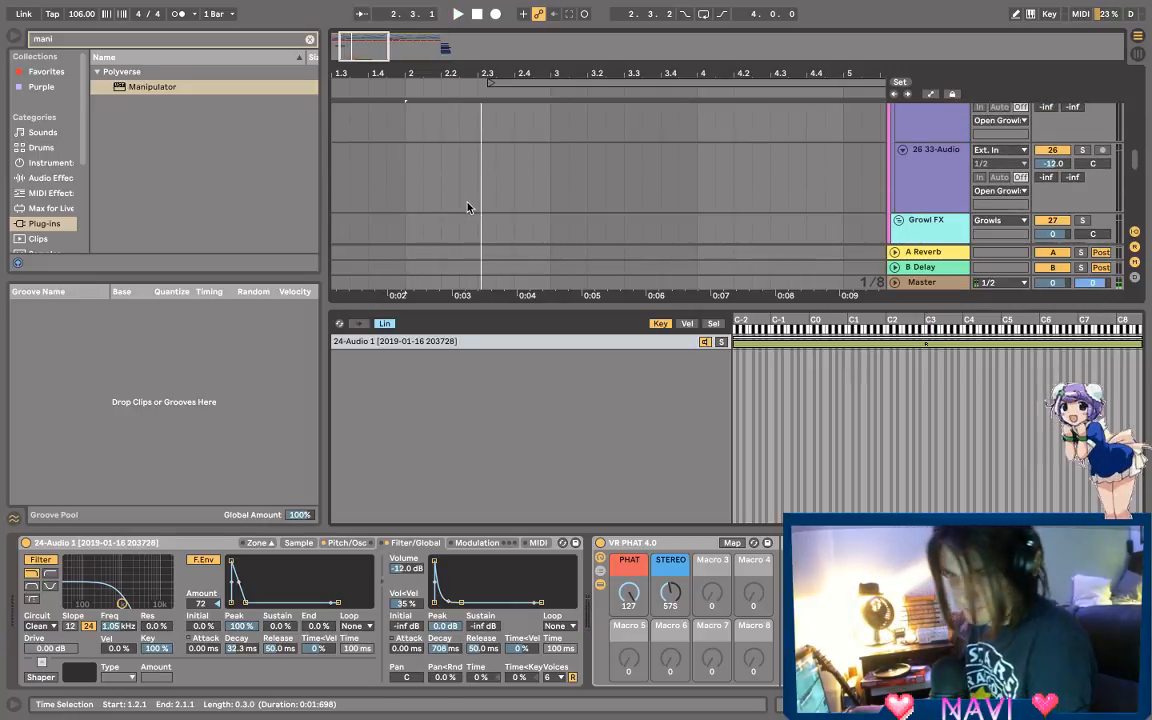